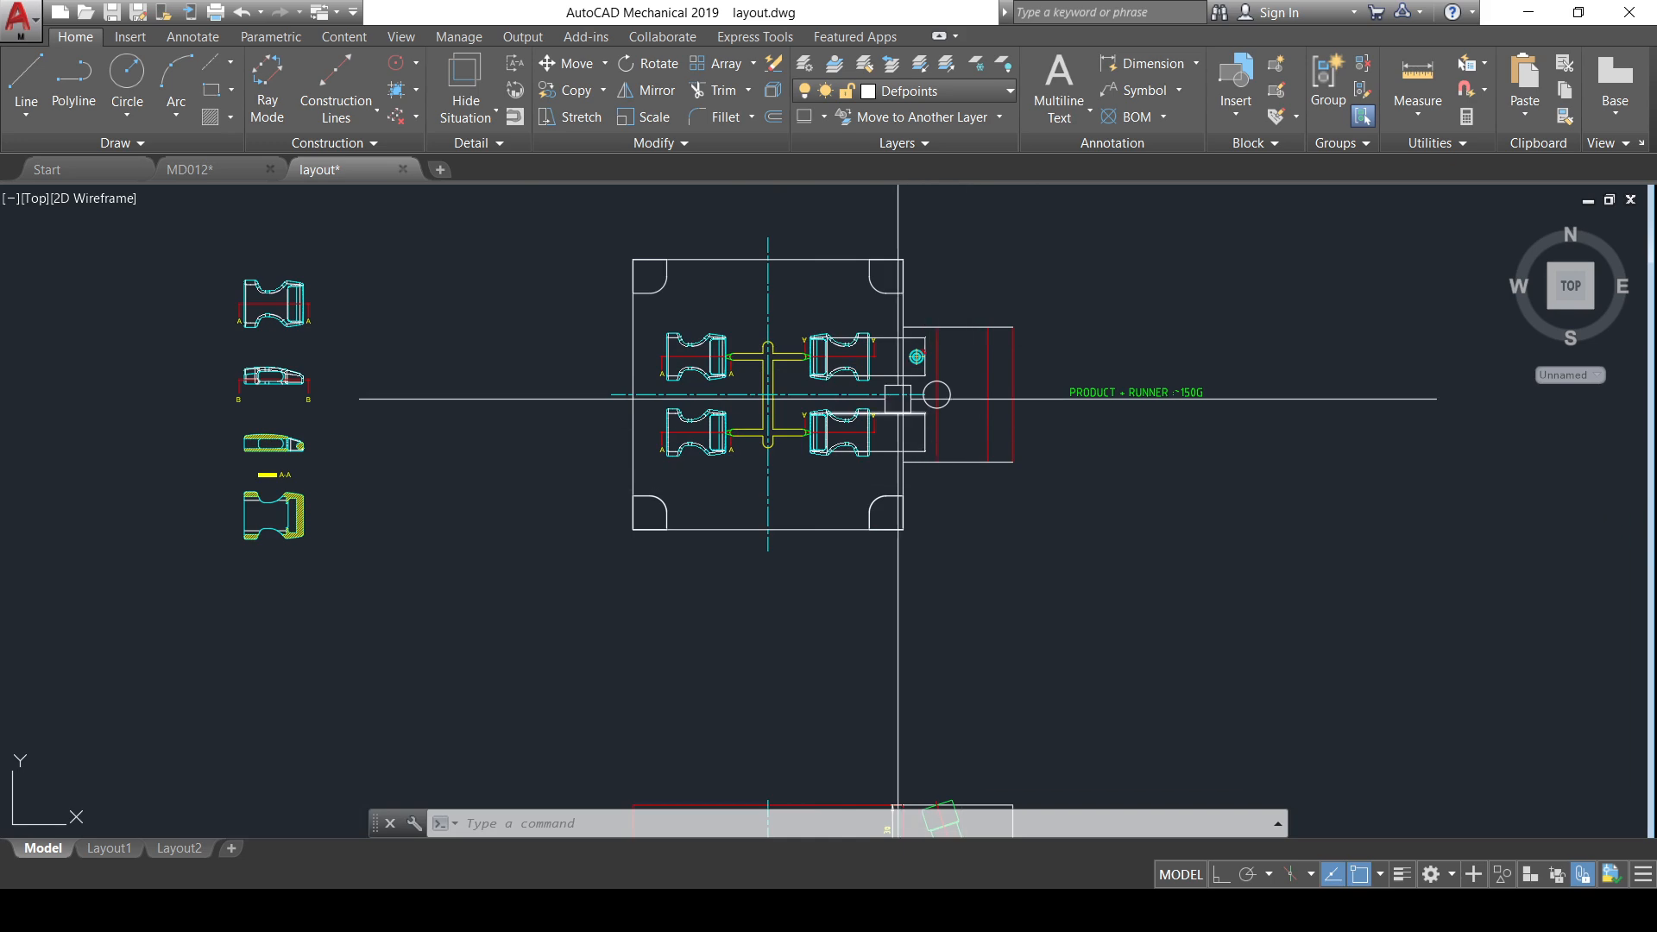
- Review the list of published mould-design lesson videos on the YouTube channel and return to the AutoCAD layout drawing
middle_click_drag(898, 398, 907, 435)
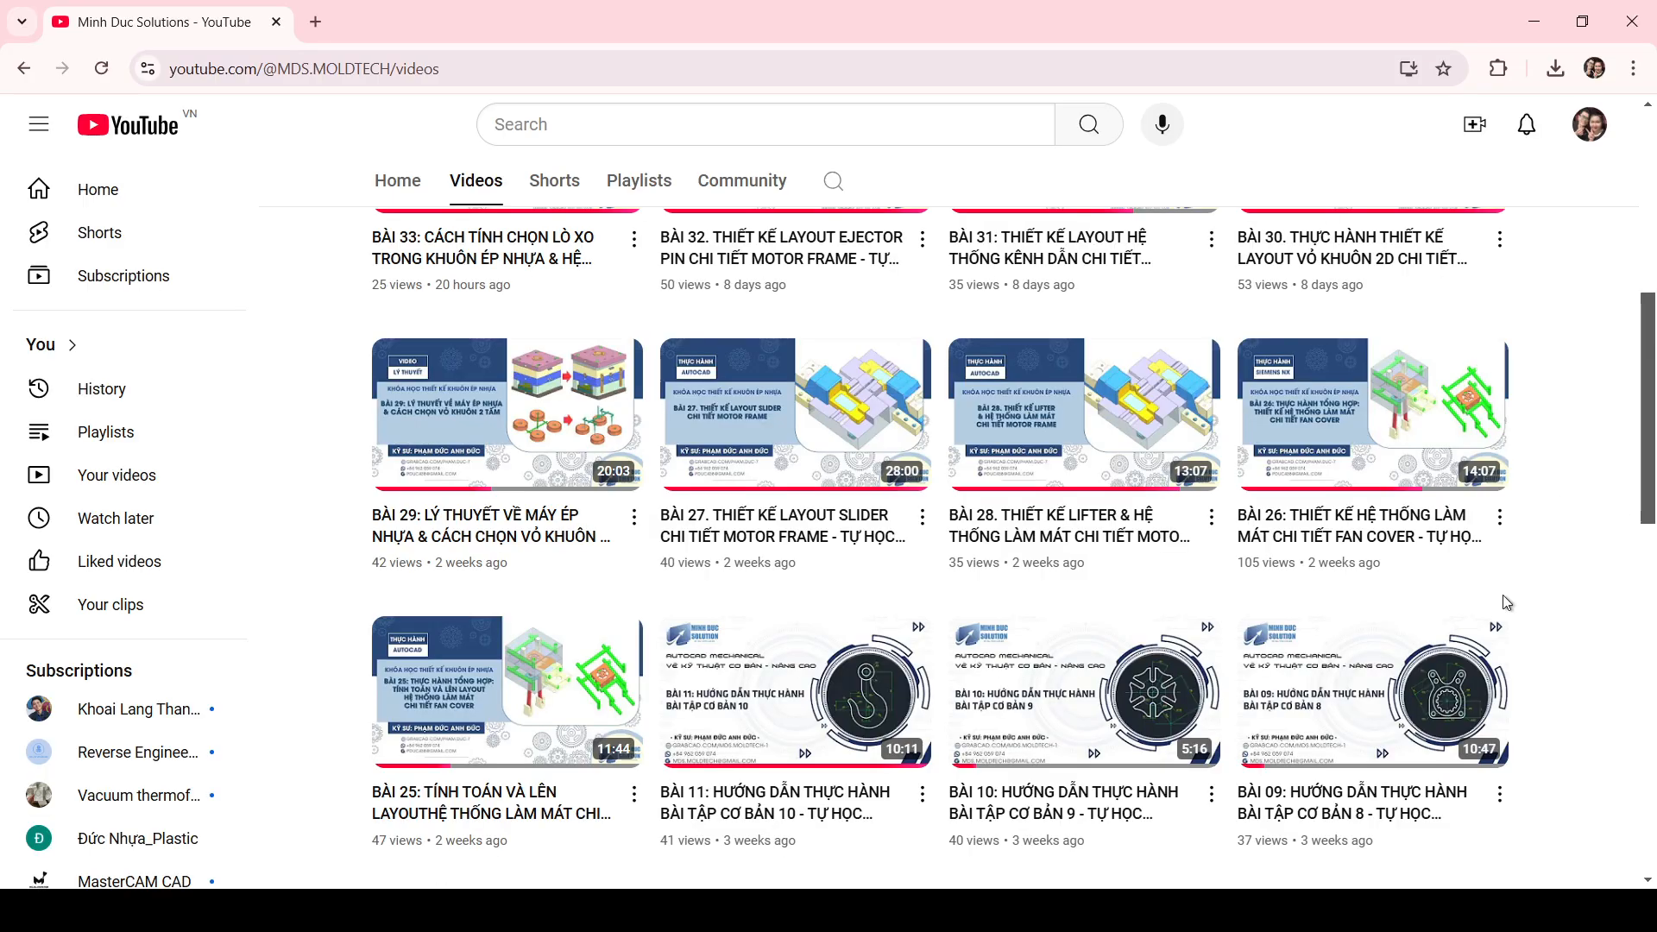
mouse_move(1112, 561)
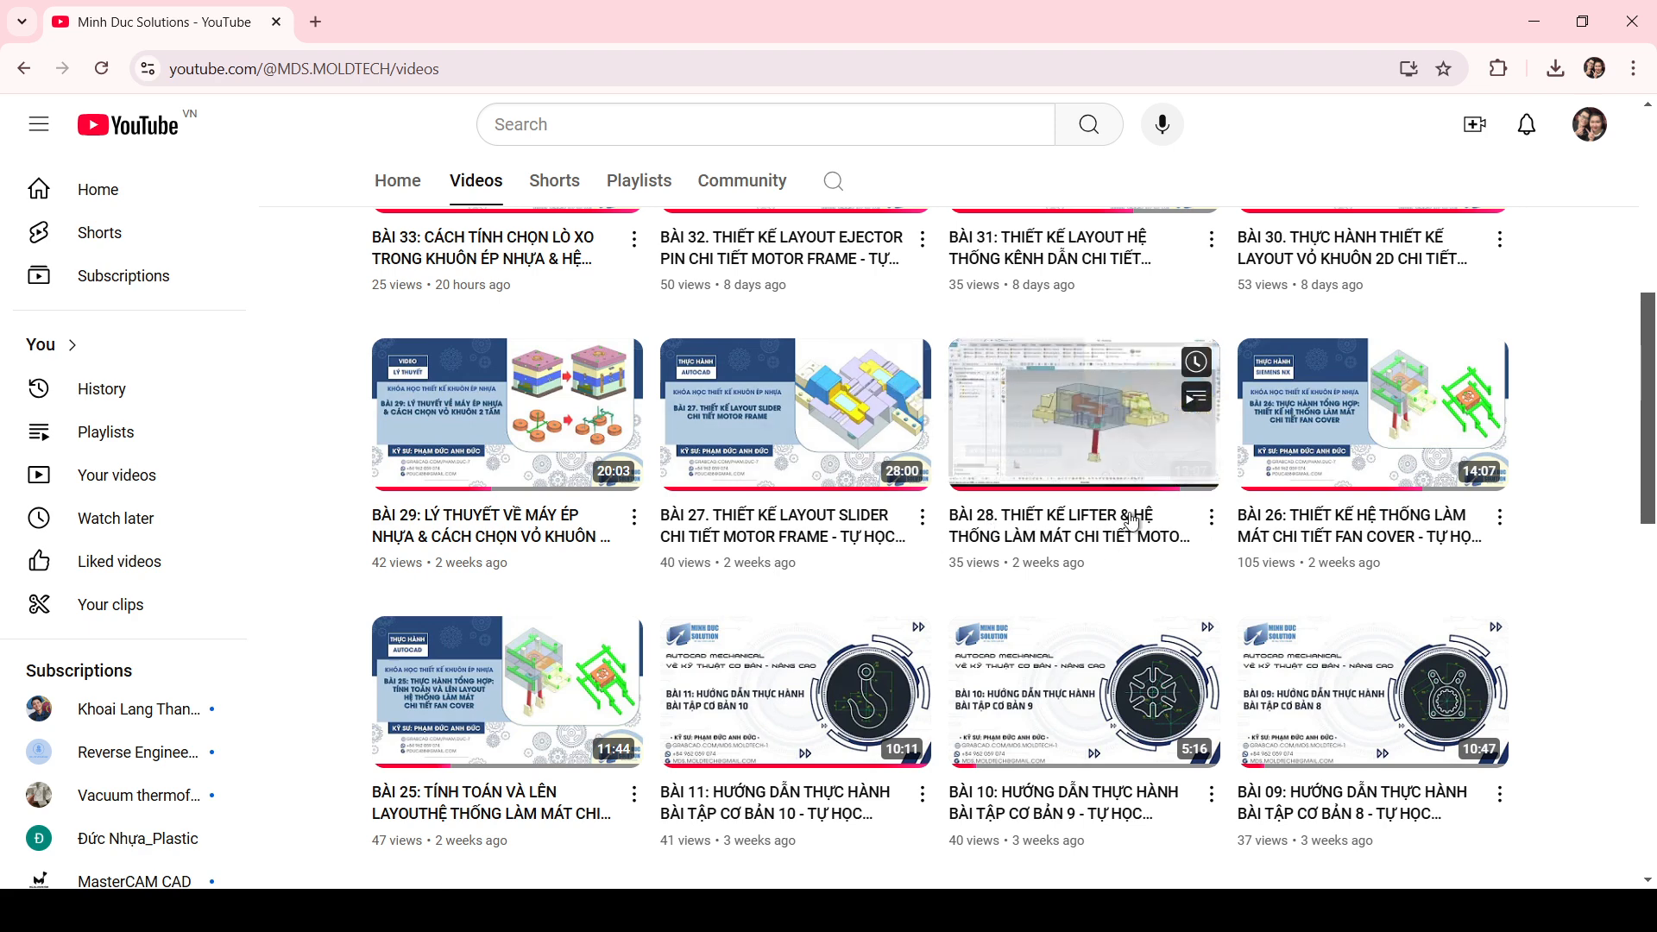
scroll(339, 598, "up", 1)
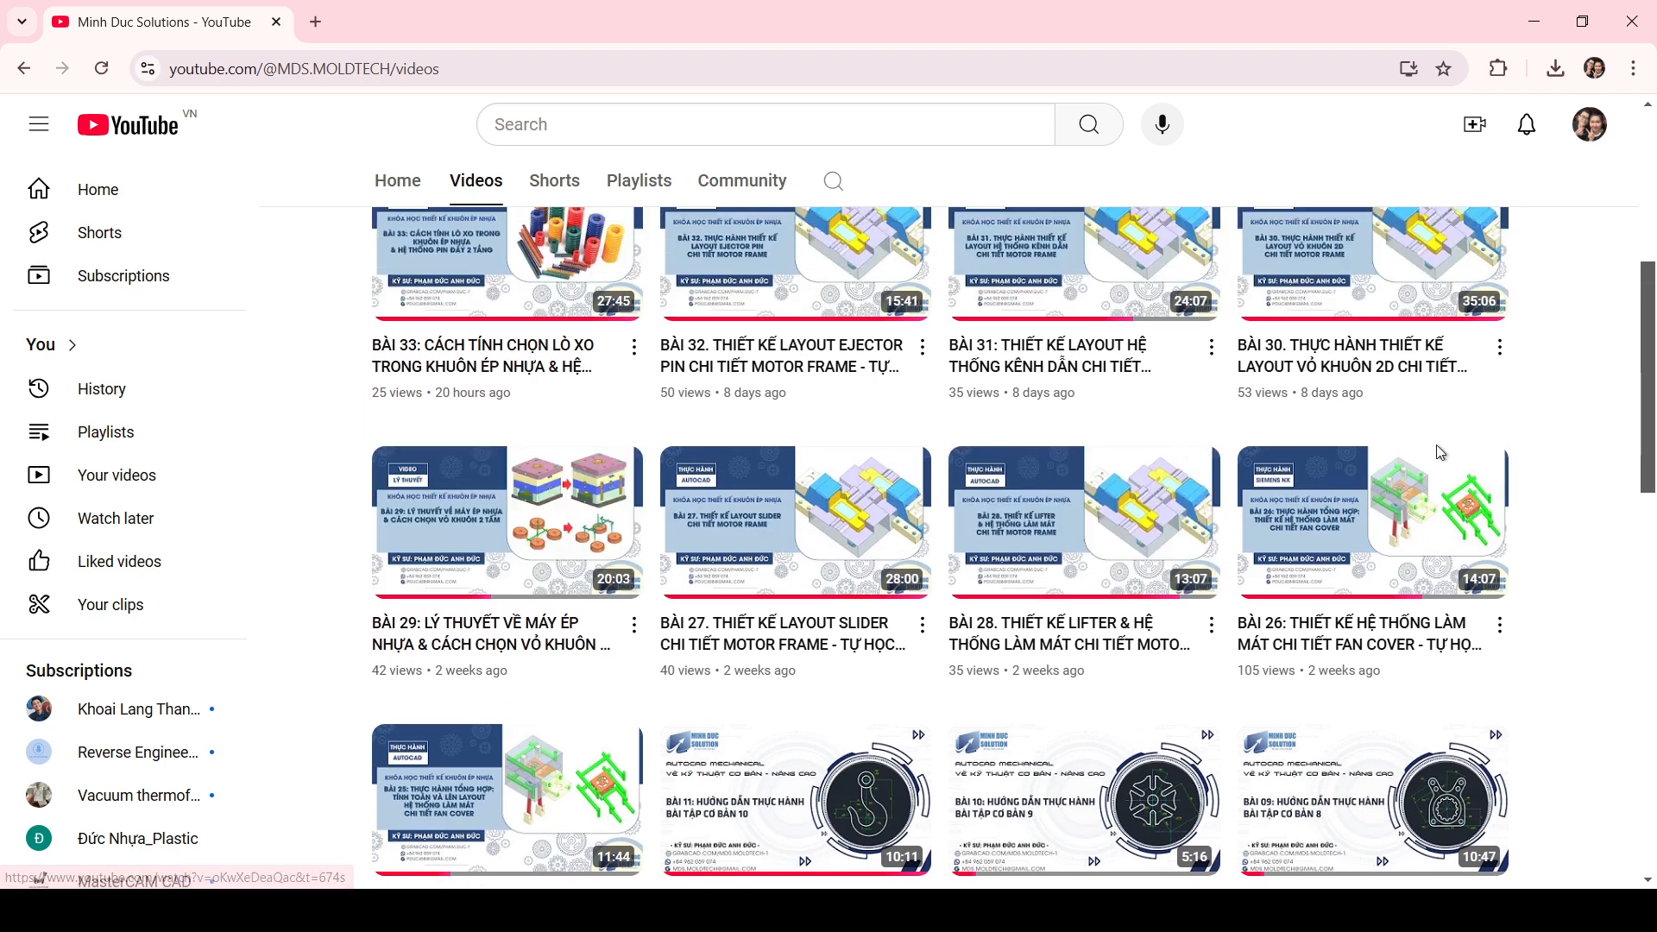
scroll(1639, 460, "up", 1)
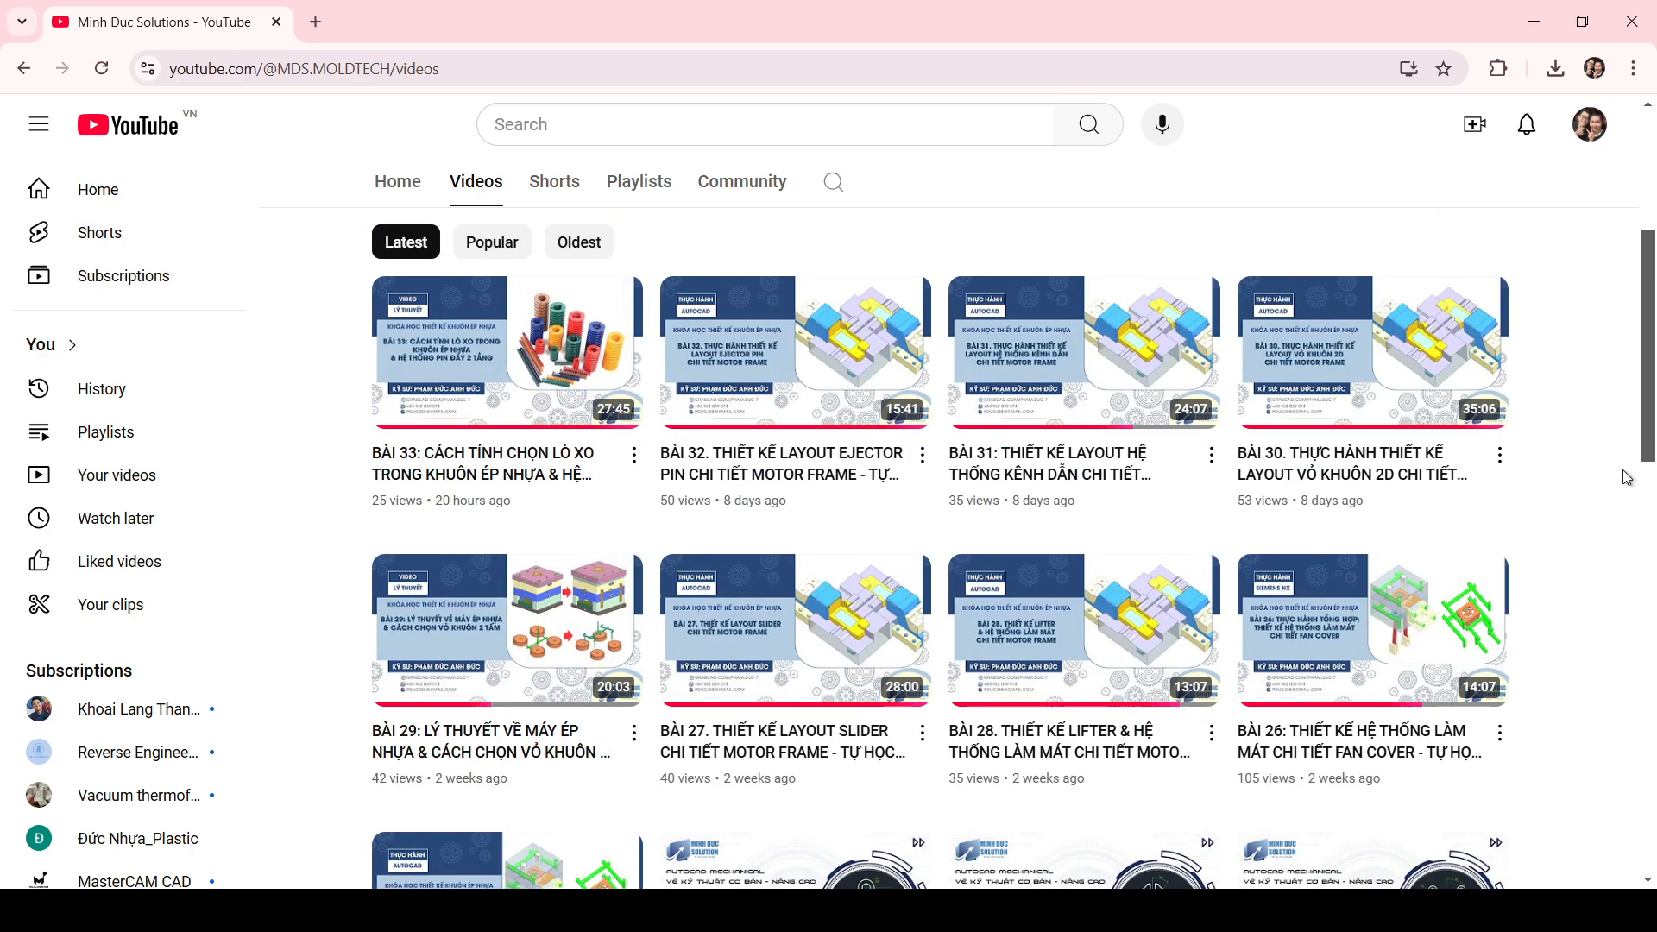
left_click(1553, 9)
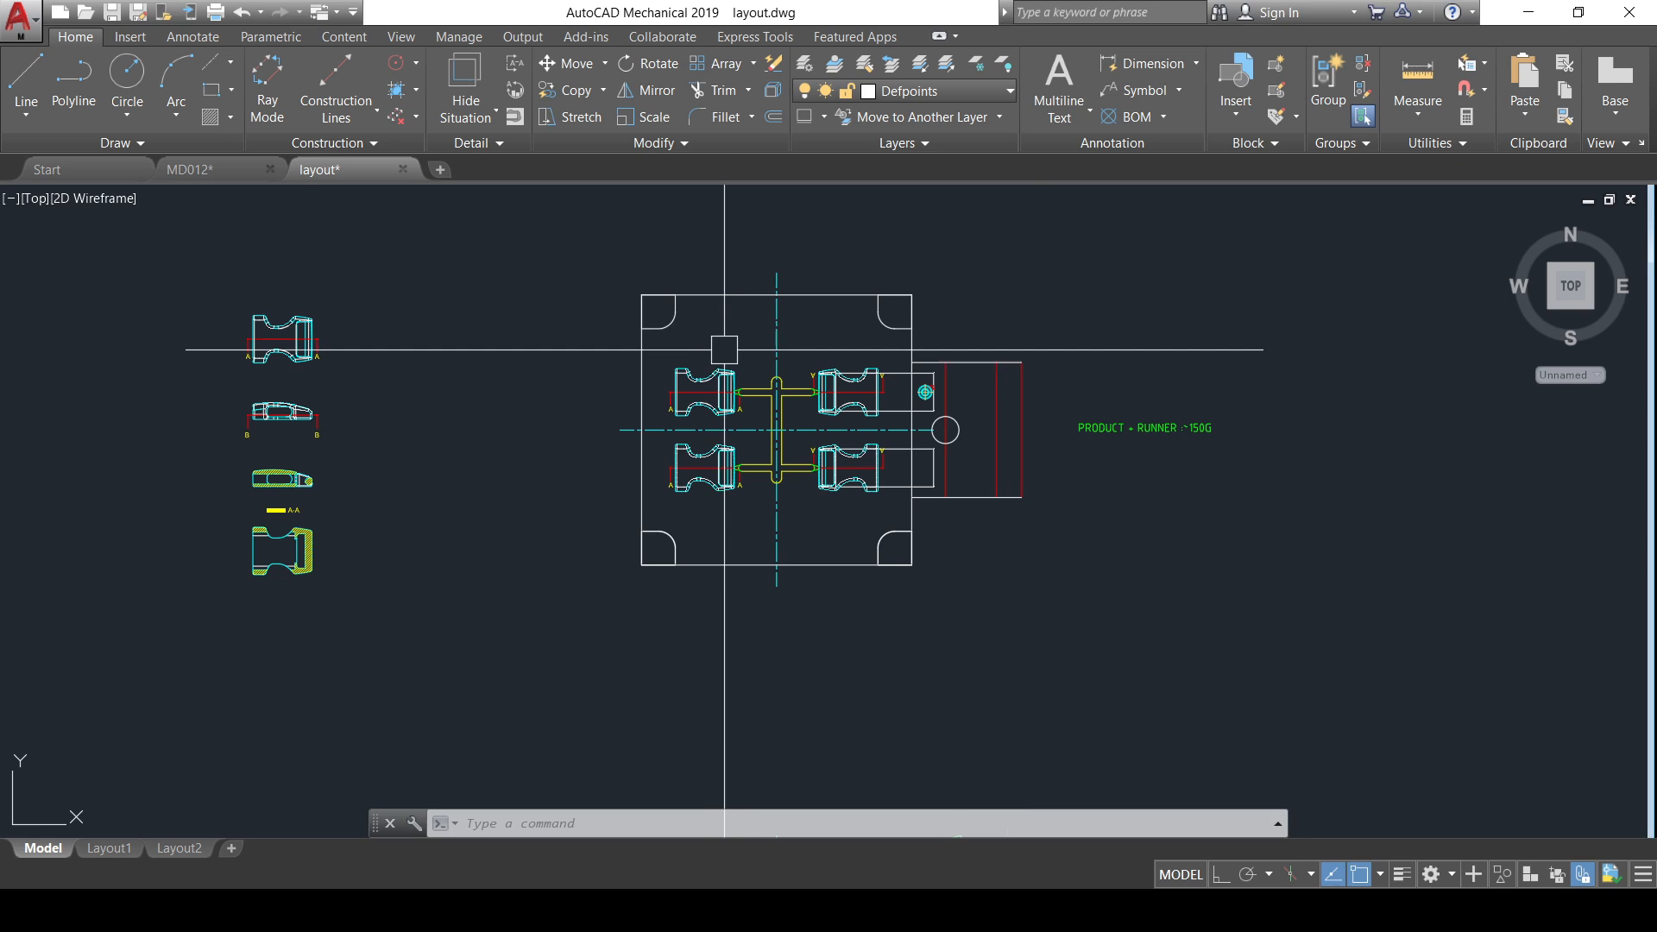
- Mirror the M4 screw of the upper slider insert about the horizontal centreline onto the lower insert, keeping the source object
scroll(954, 436, "up", 2)
middle_click_drag(955, 436, 747, 487)
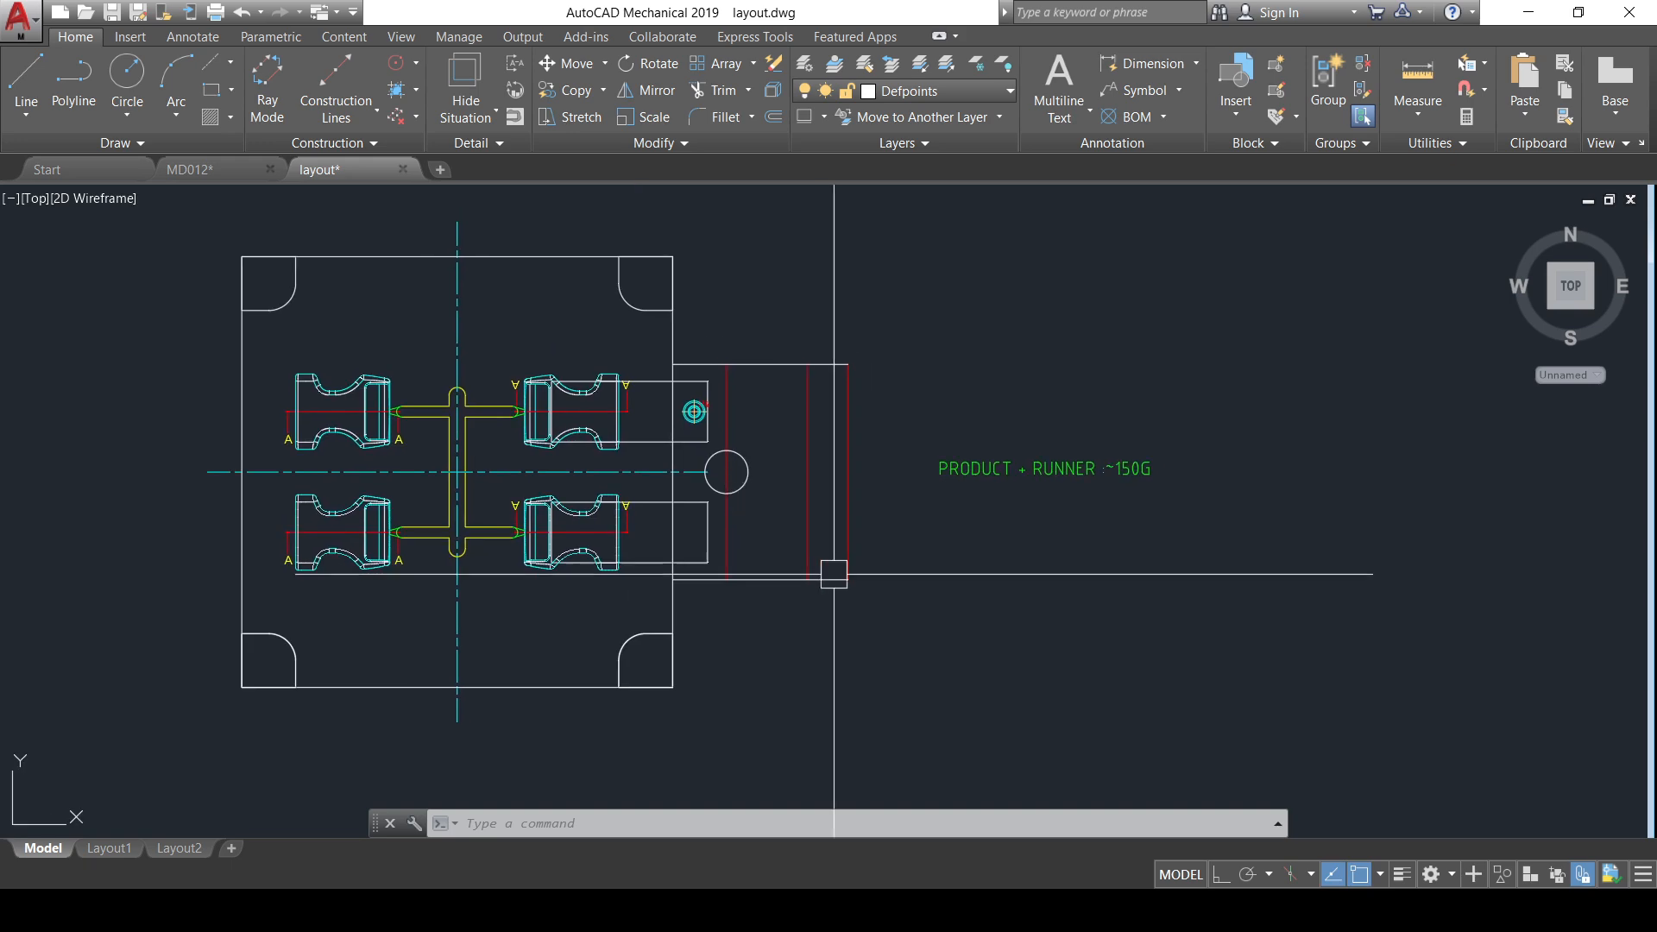
left_click(927, 676)
left_click(836, 575)
scroll(702, 406, "up", 6)
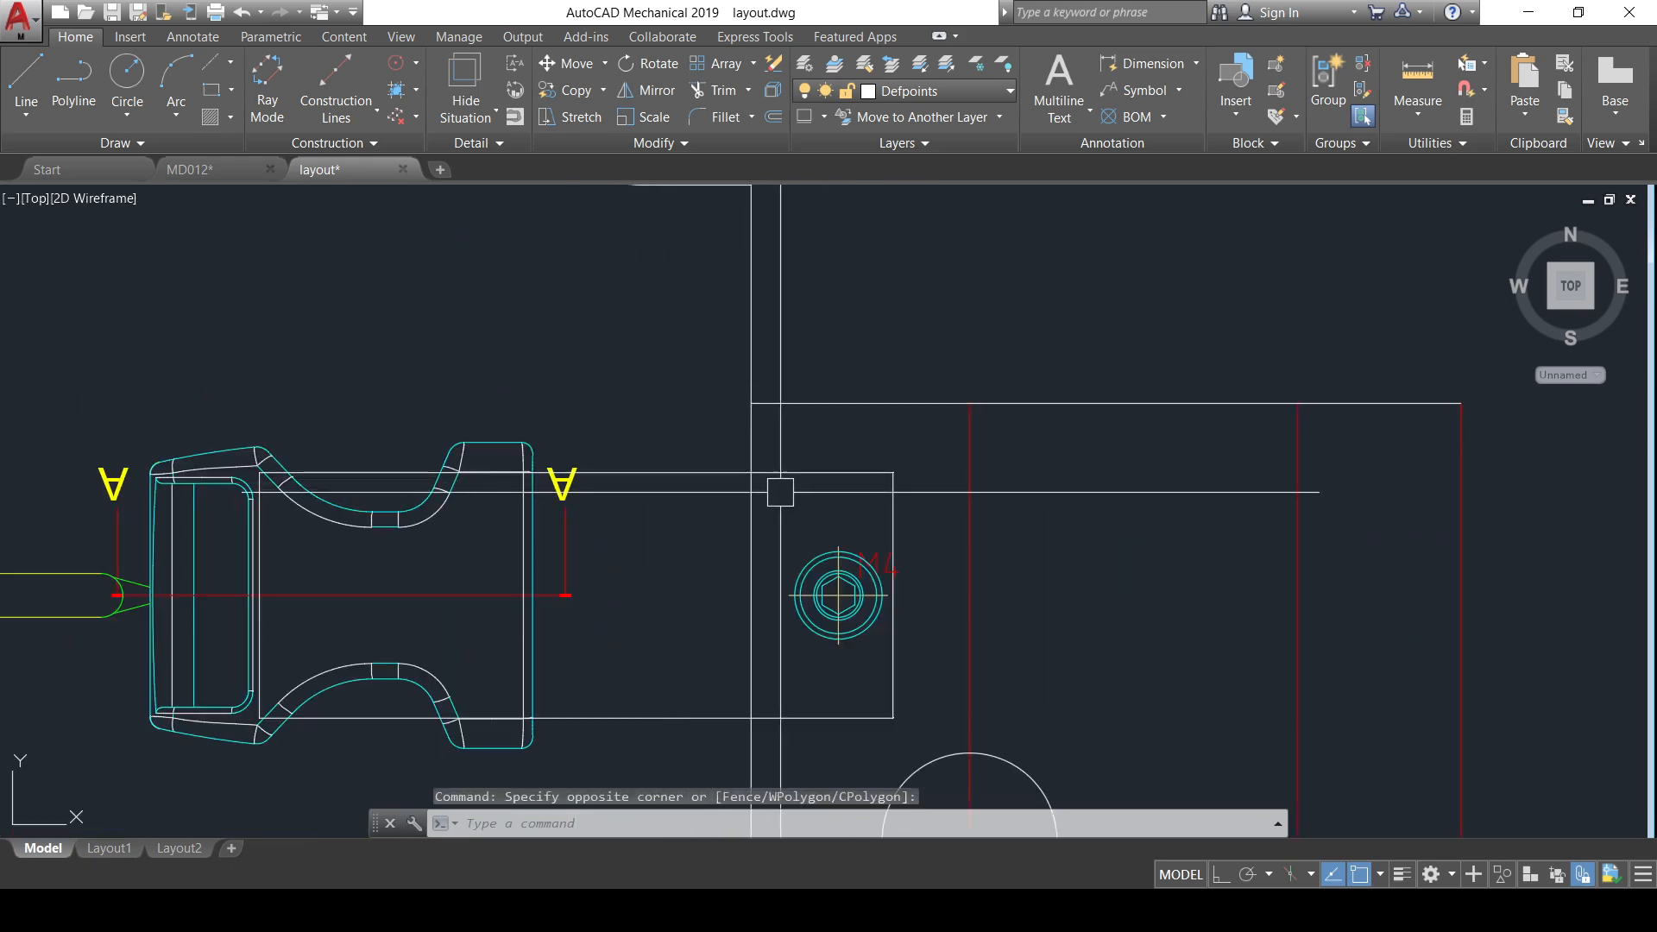
middle_click_drag(774, 528, 791, 398)
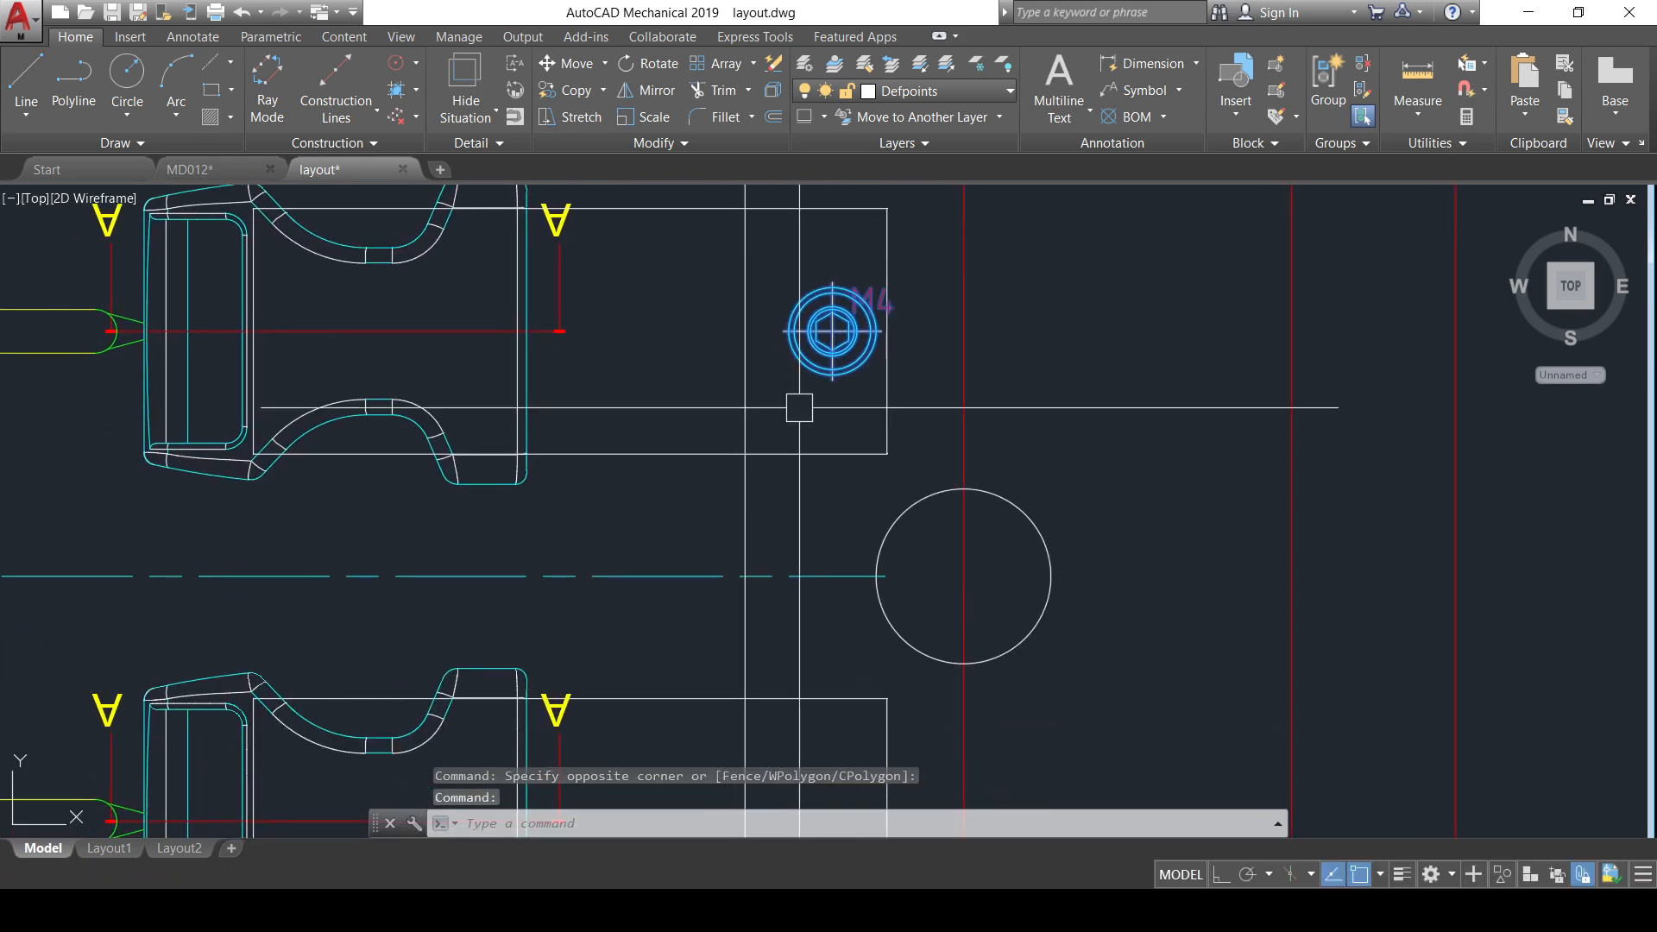
type("mi")
key("Return")
scroll(869, 431, "down", 5)
left_click(478, 486)
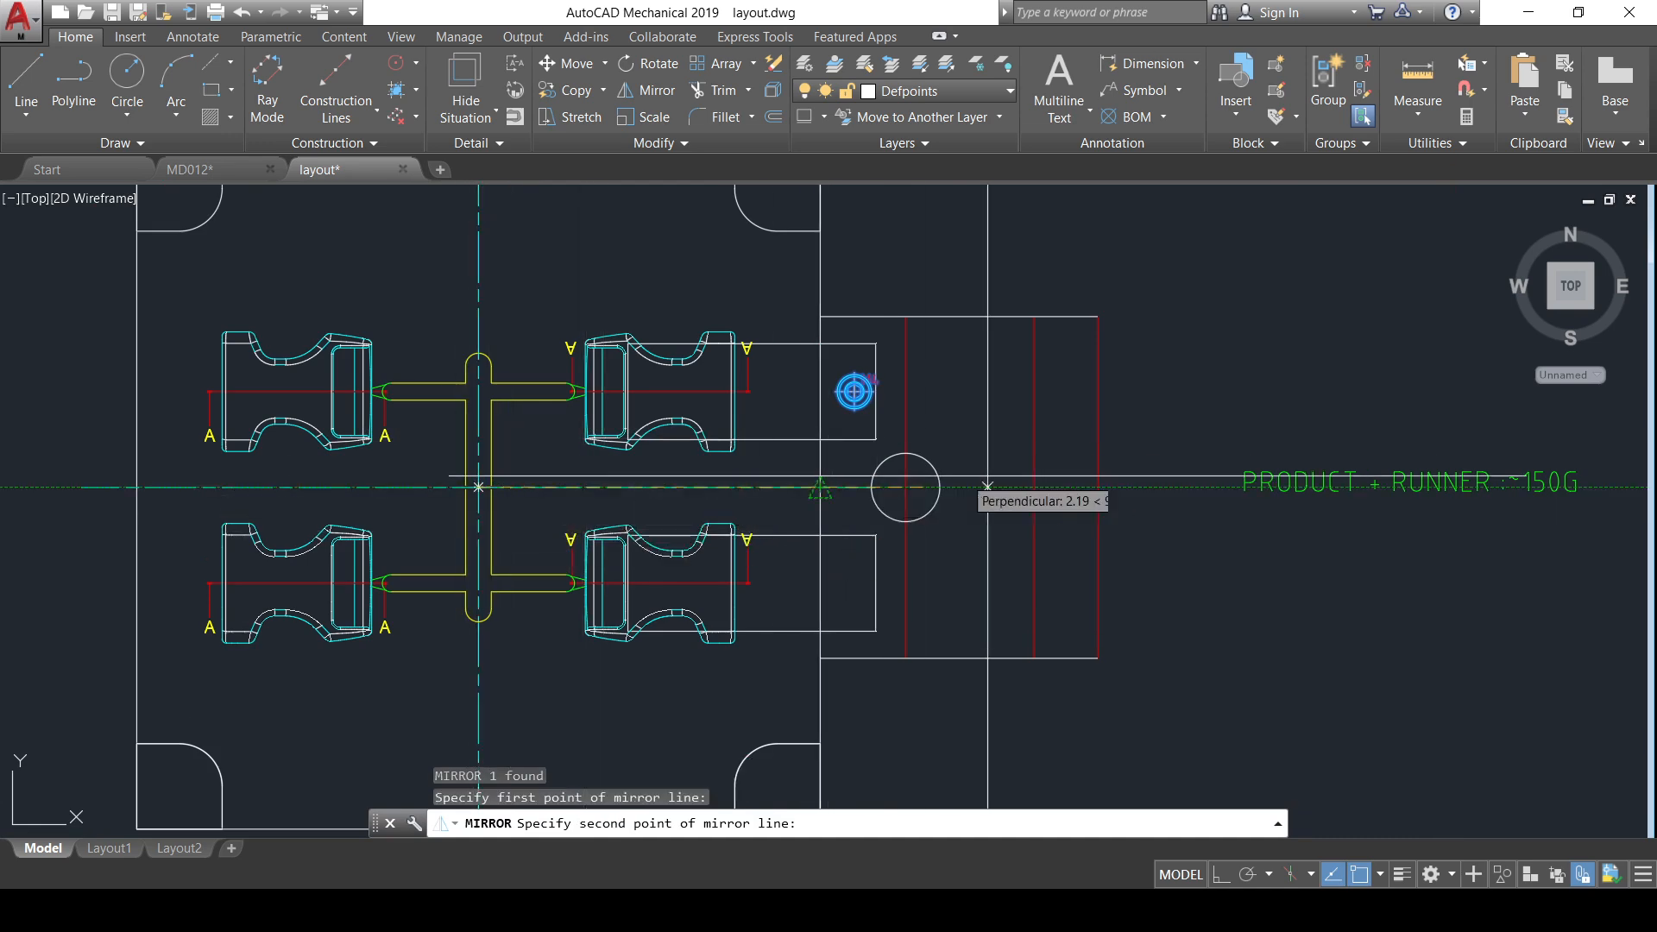
left_click(1122, 487)
key("Return")
- Rotate a copy of the slider outlines, inserts, screws and circle by 180 degrees about the mould centre, leaving out the horizontal centreline
left_click(1181, 719)
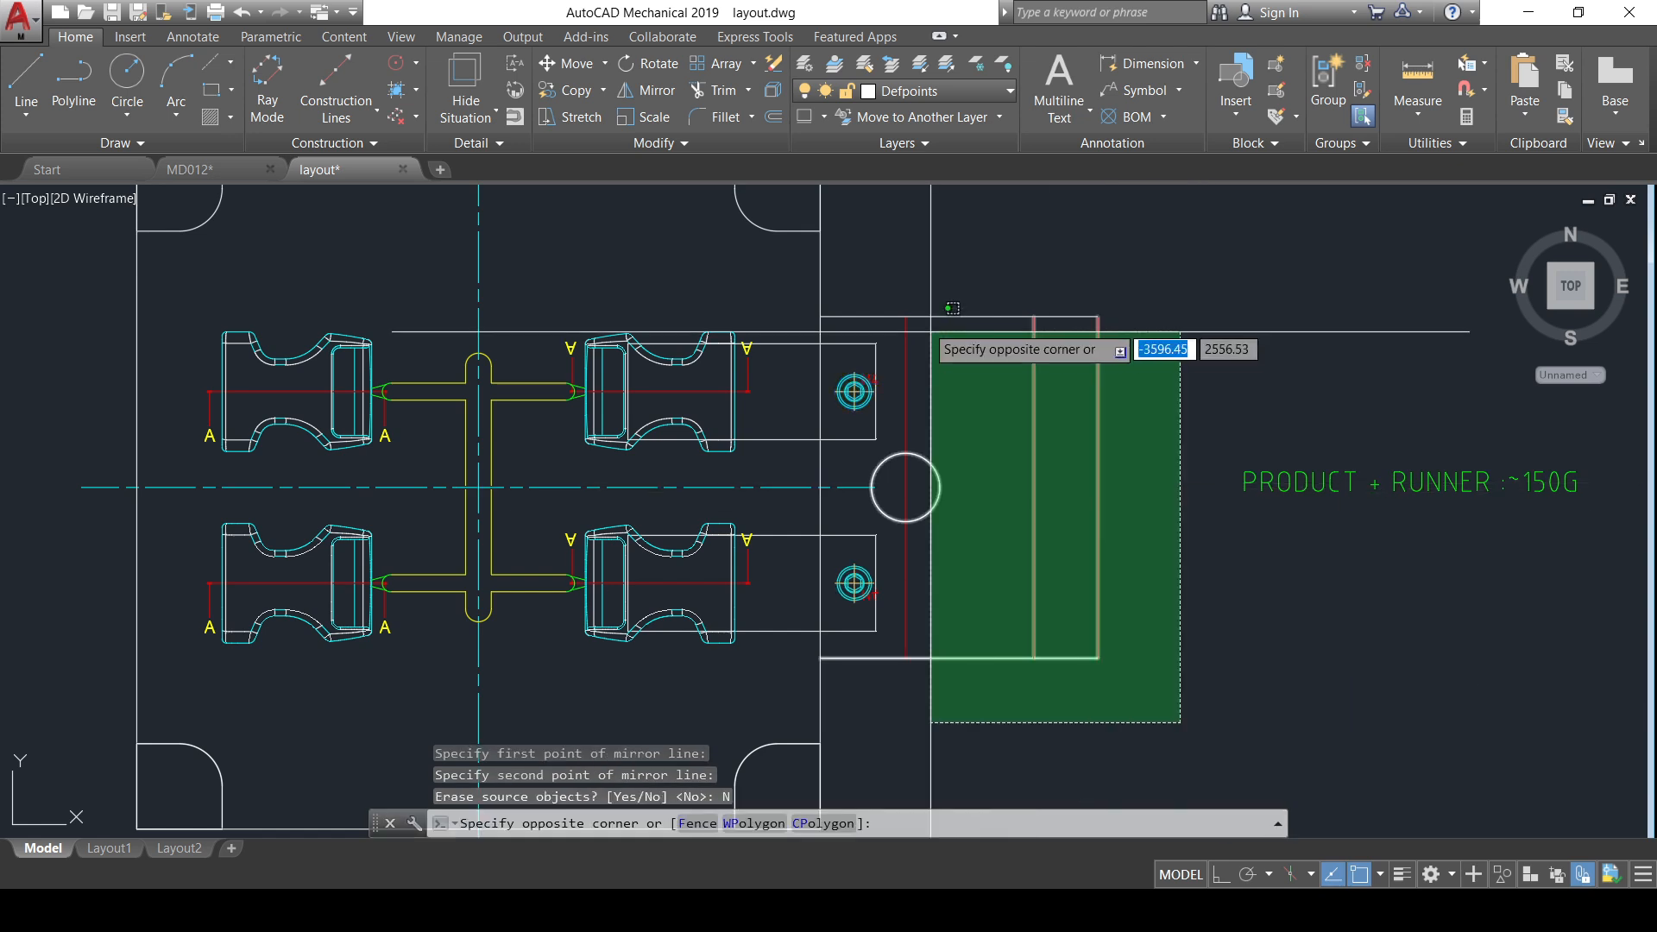
left_click(851, 253)
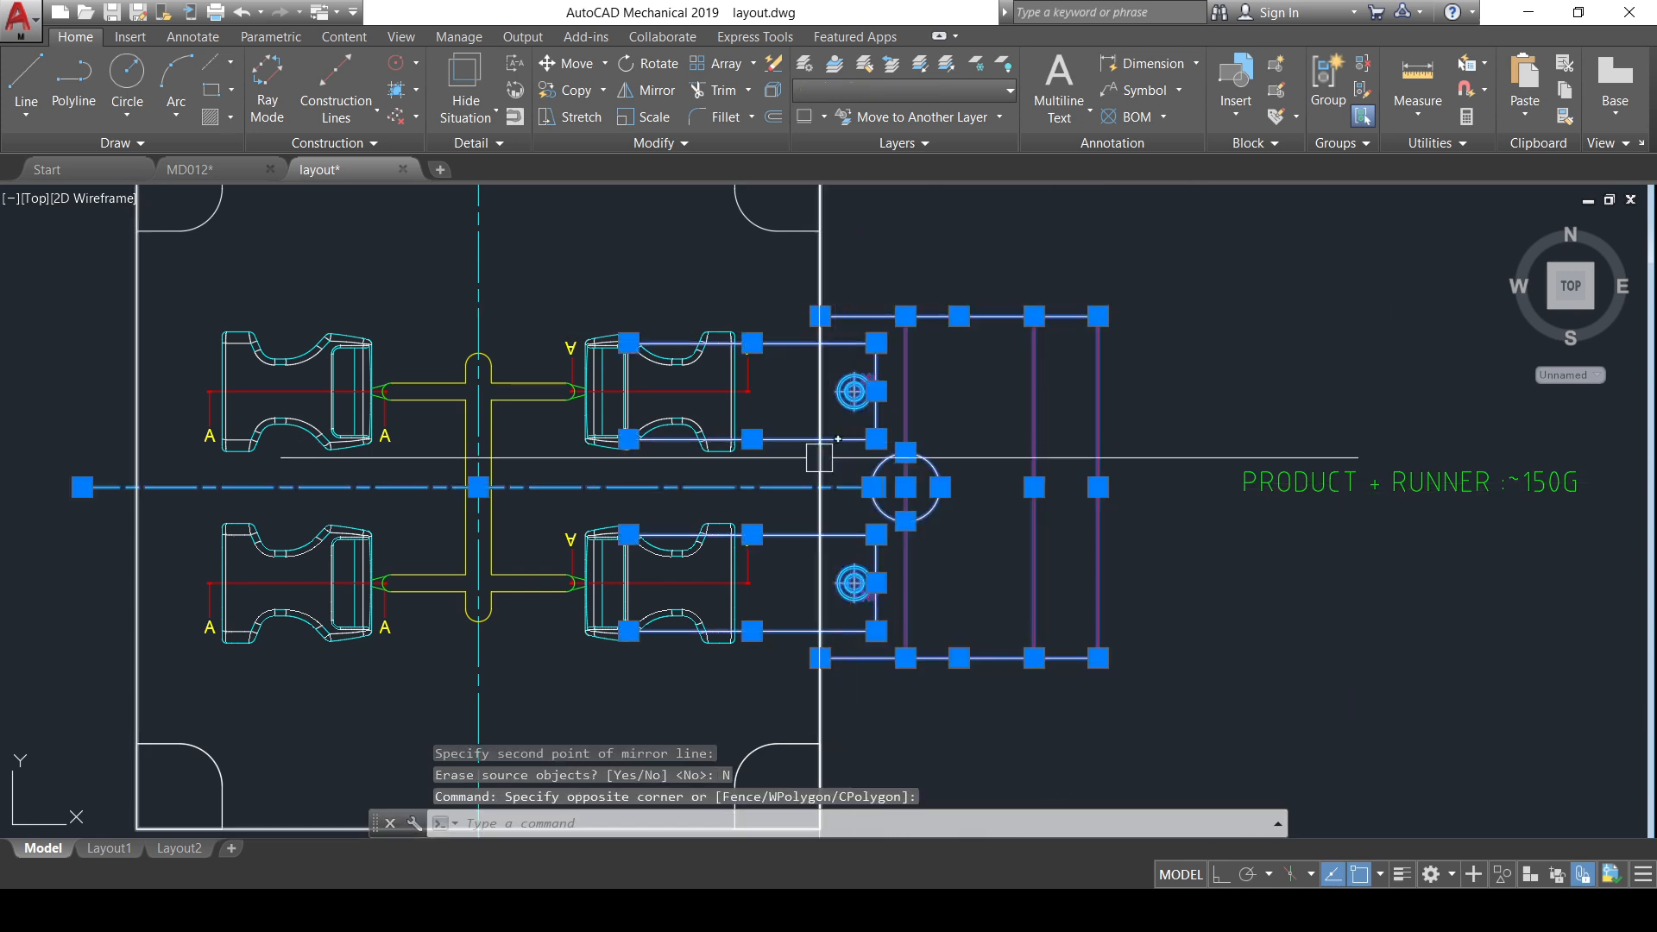
left_click(670, 490, "shift")
left_click(655, 491, "shift")
middle_click_drag(730, 521, 793, 520)
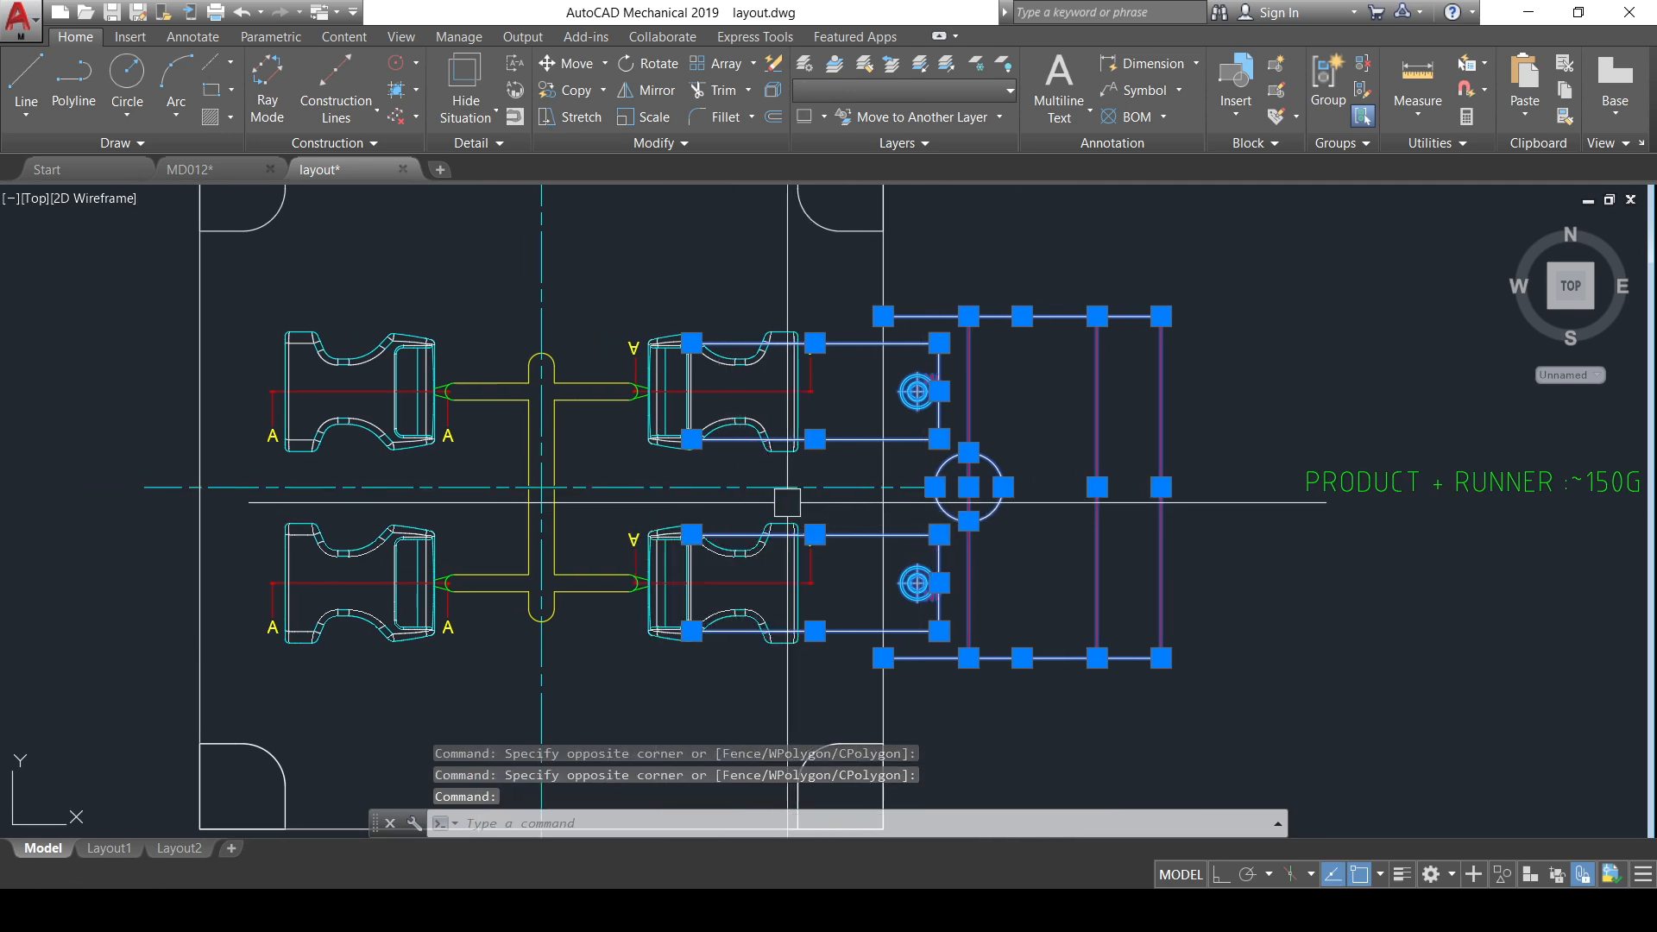
type("RO")
key("Return")
left_click(542, 487)
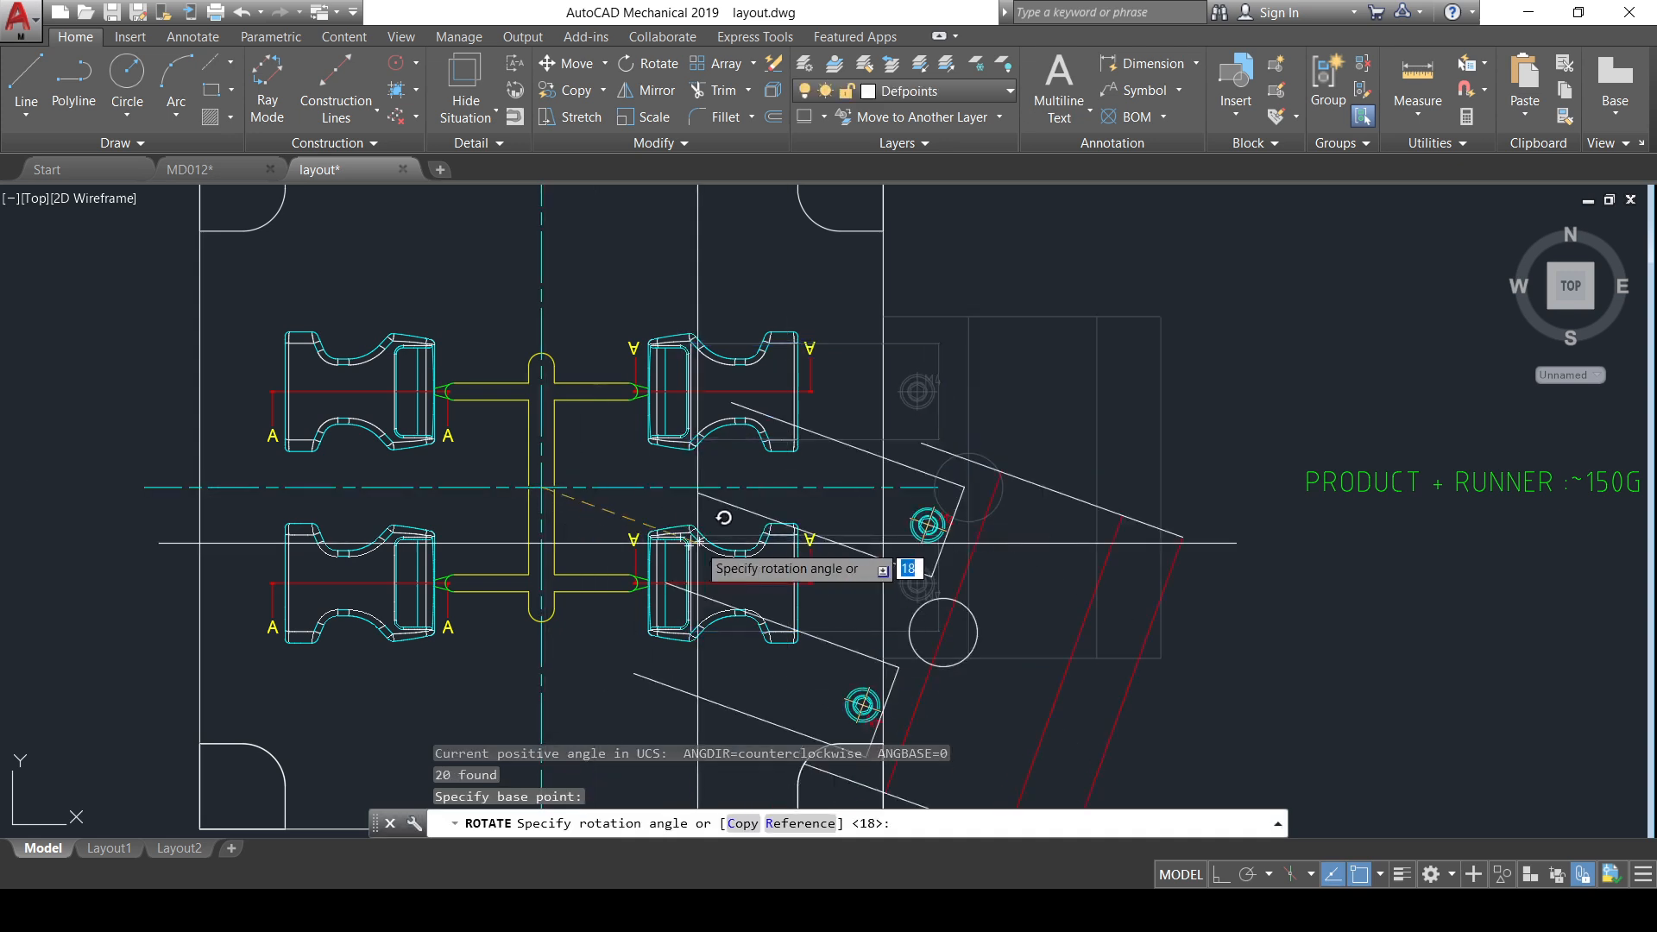
type("C")
key("Return")
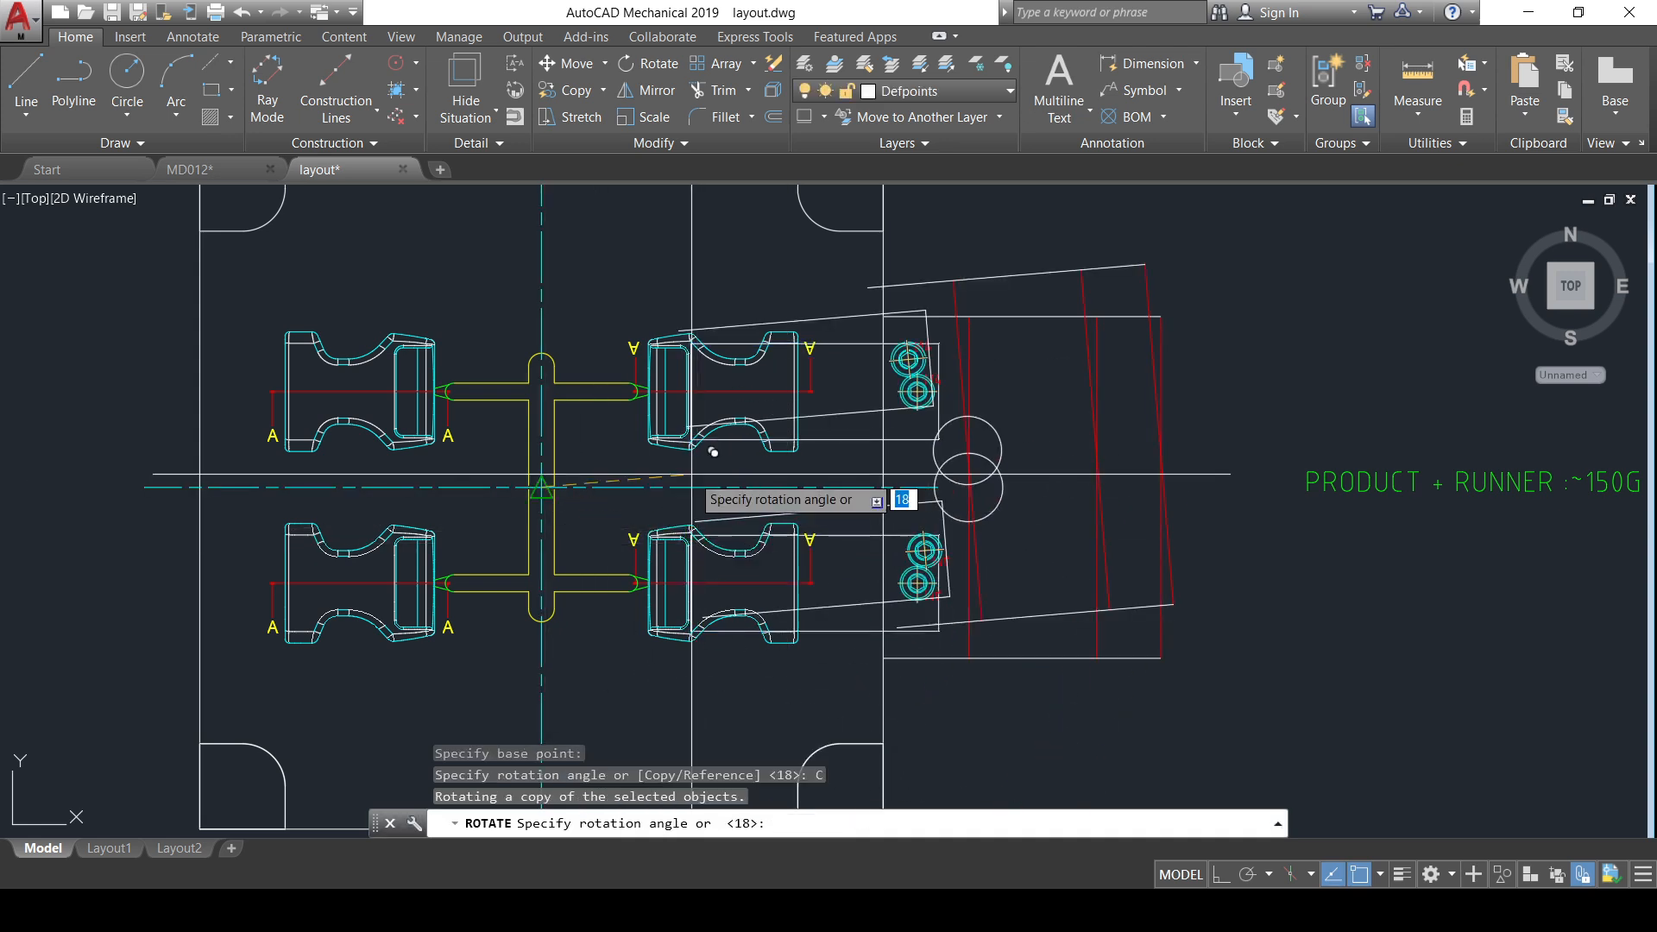
type("180")
key("Return")
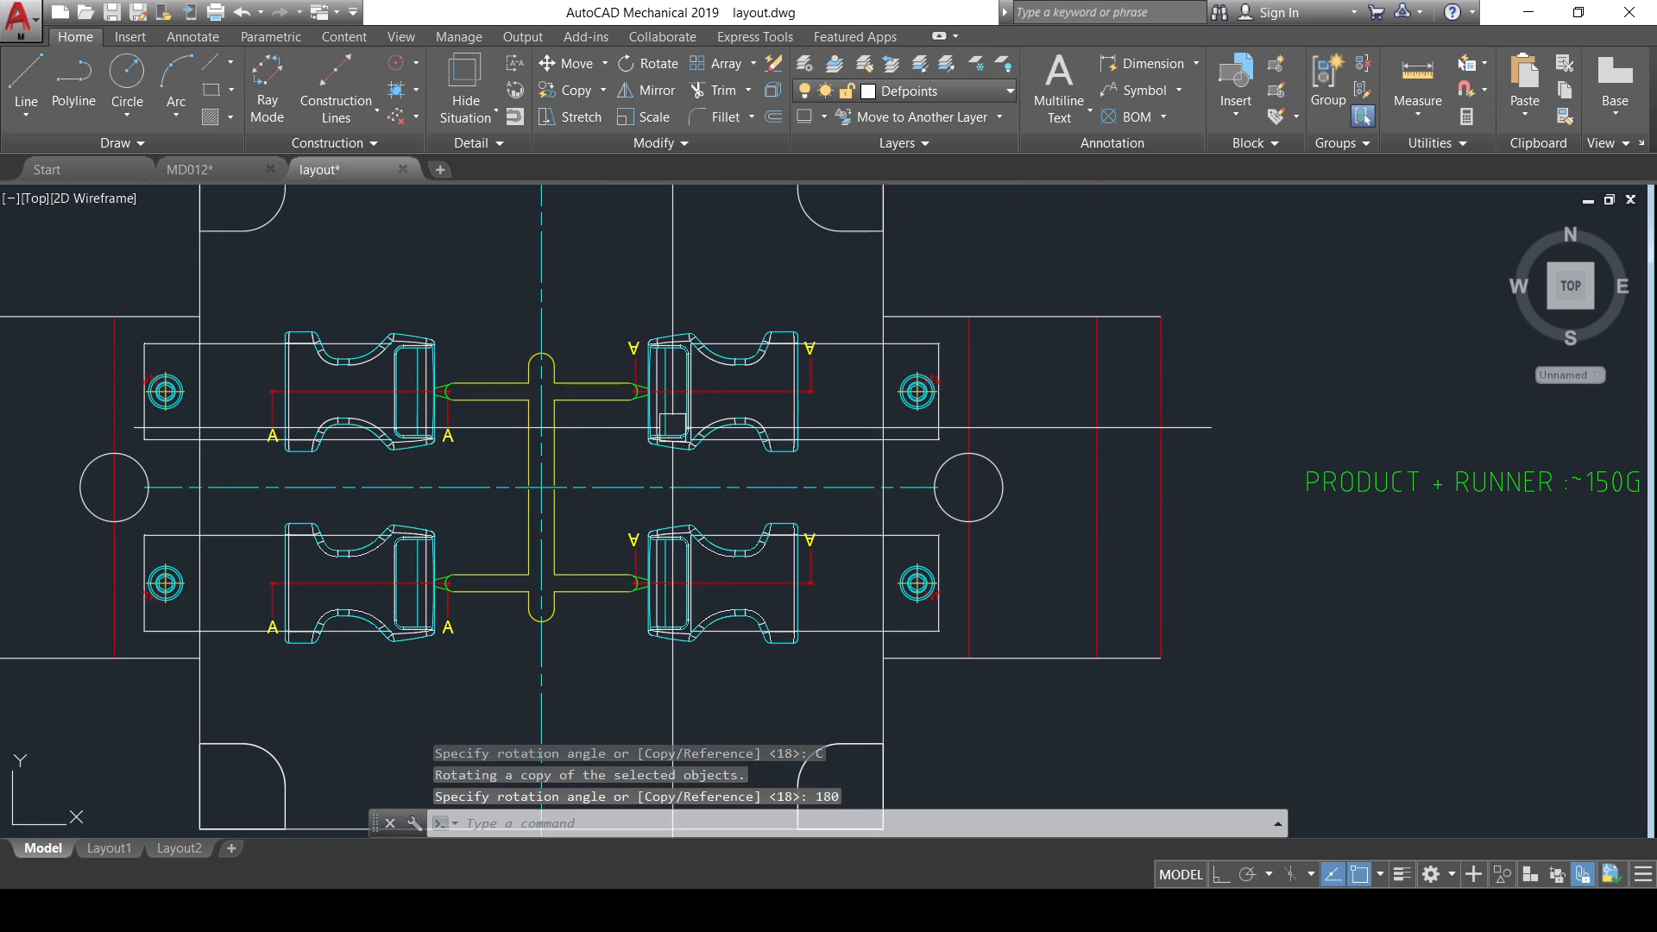
- Set the UCS origin at the intersection of the mould centrelines, with Ortho on and the X axis along the horizontal centreline
scroll(961, 359, "down", 4)
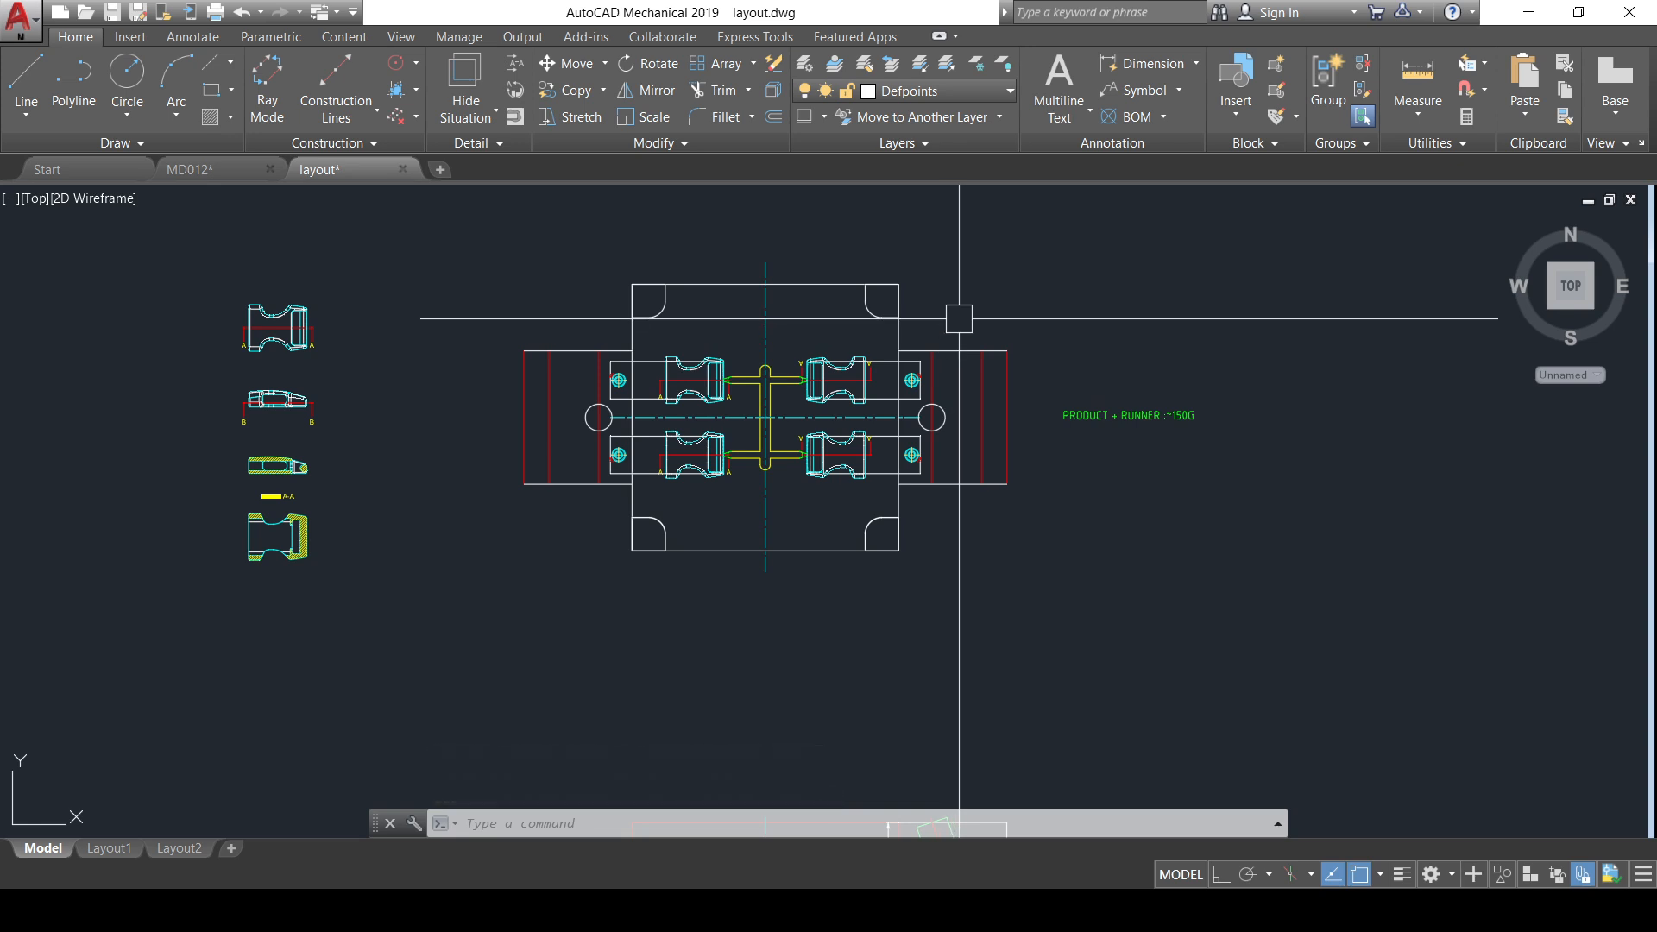
scroll(635, 449, "down", 2)
middle_click_drag(636, 449, 600, 409)
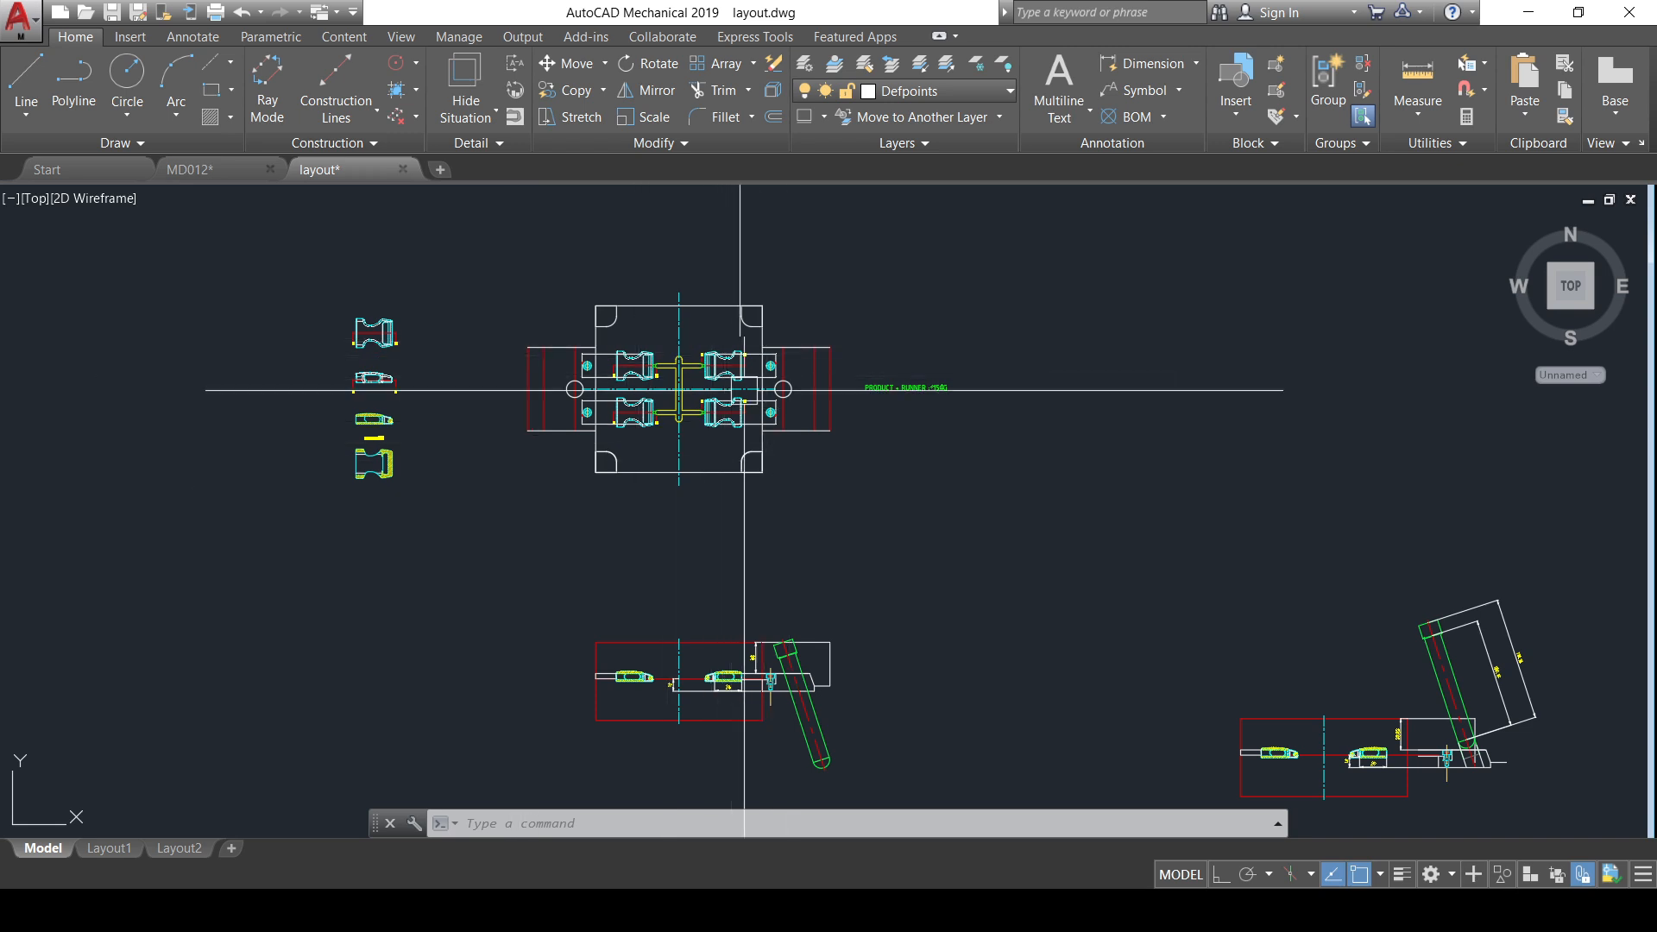
scroll(691, 356, "up", 2)
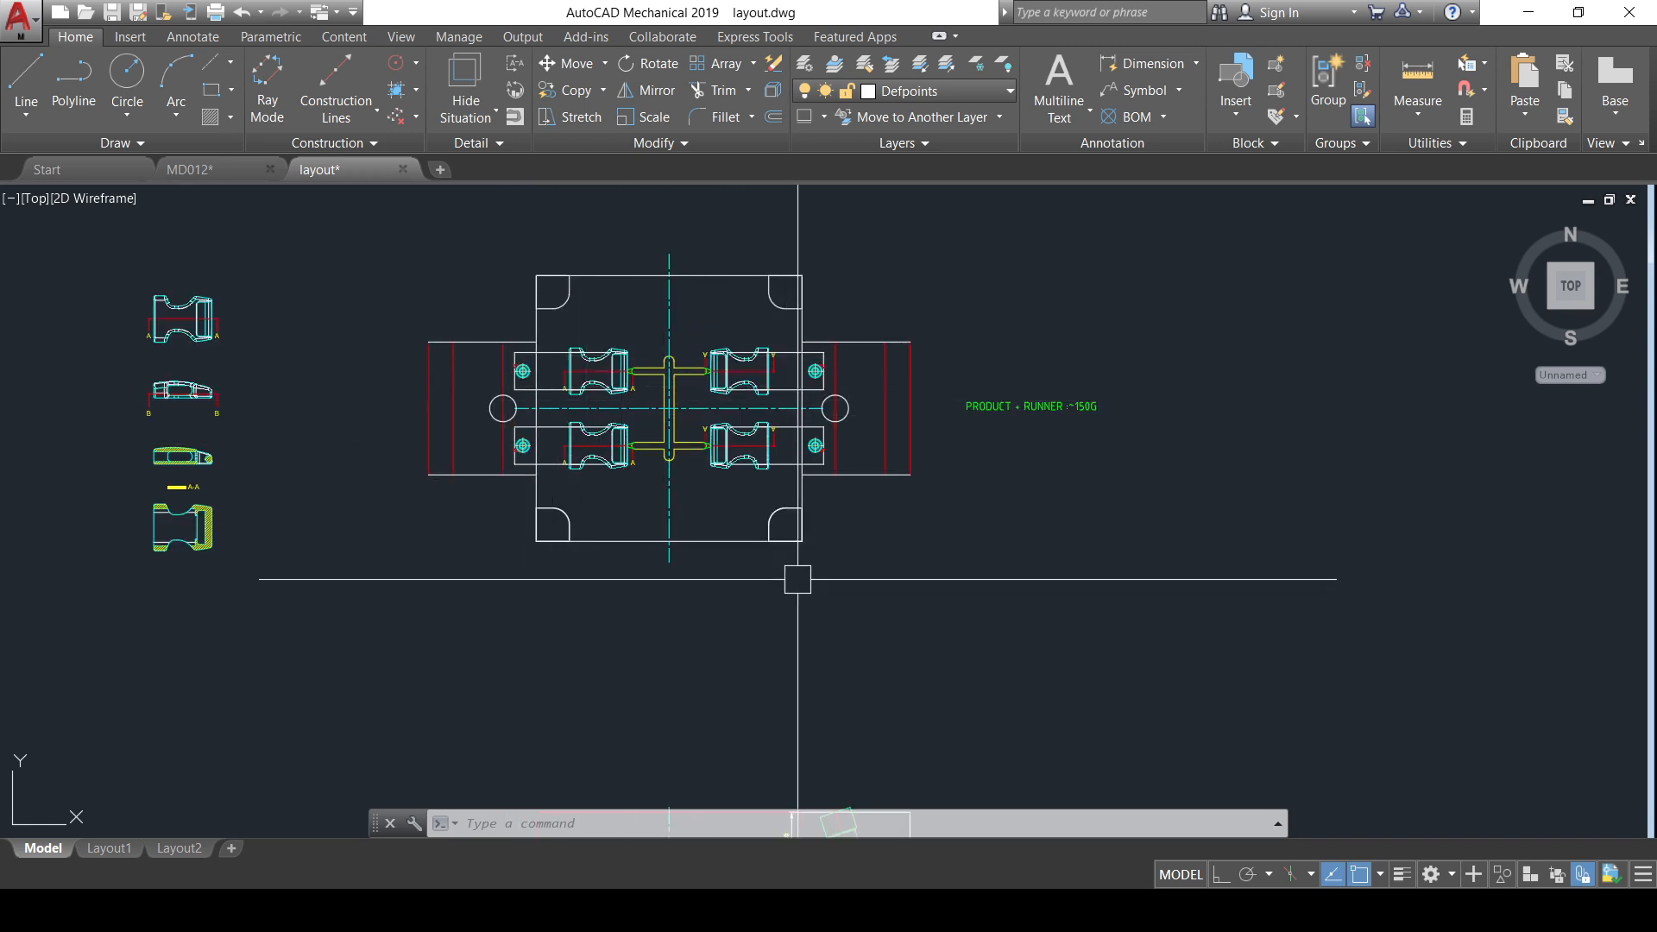
middle_click_drag(798, 579, 839, 602)
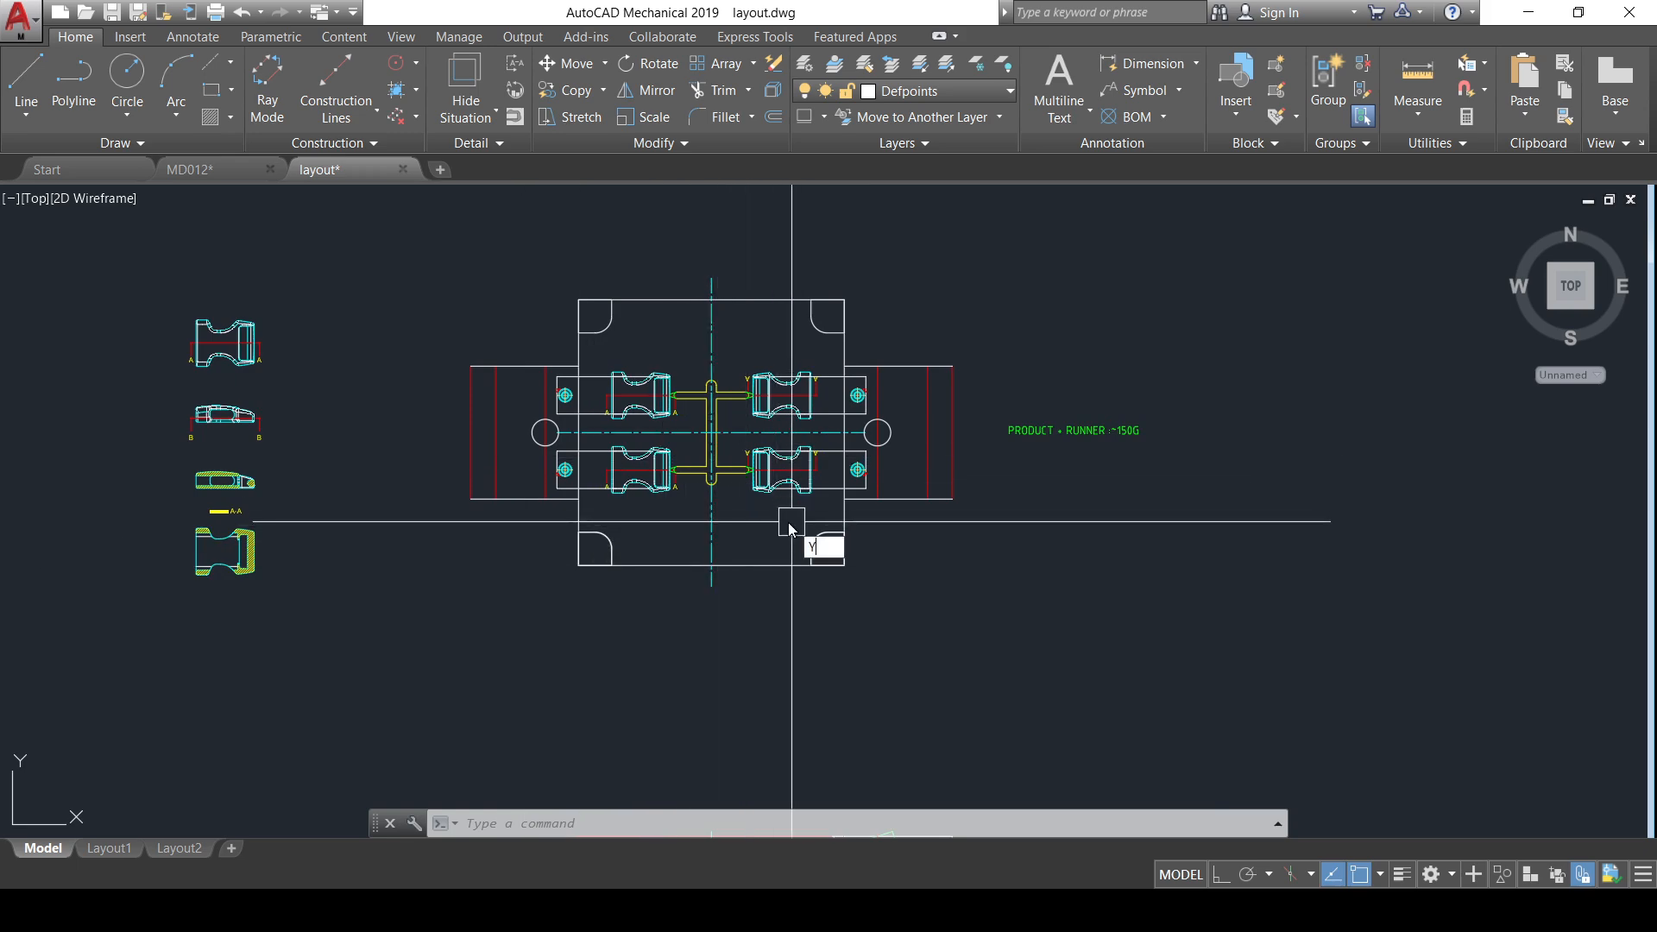
type("C")
key("Return")
scroll(768, 444, "up", 2)
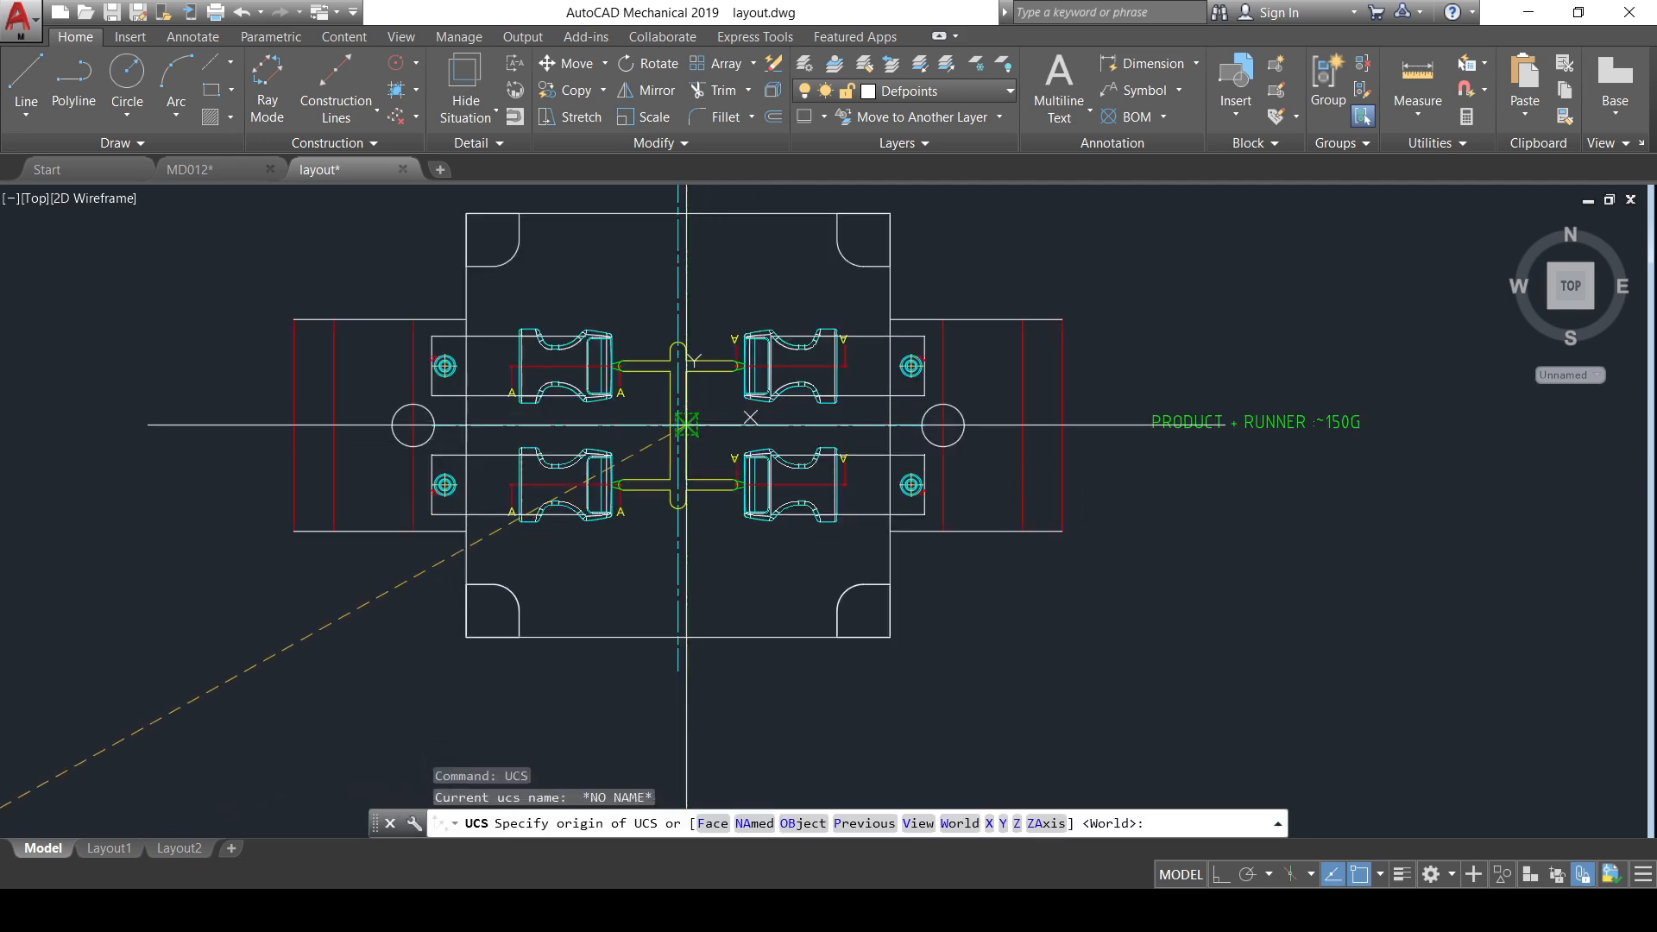
scroll(686, 423, "up", 6)
left_click(660, 388)
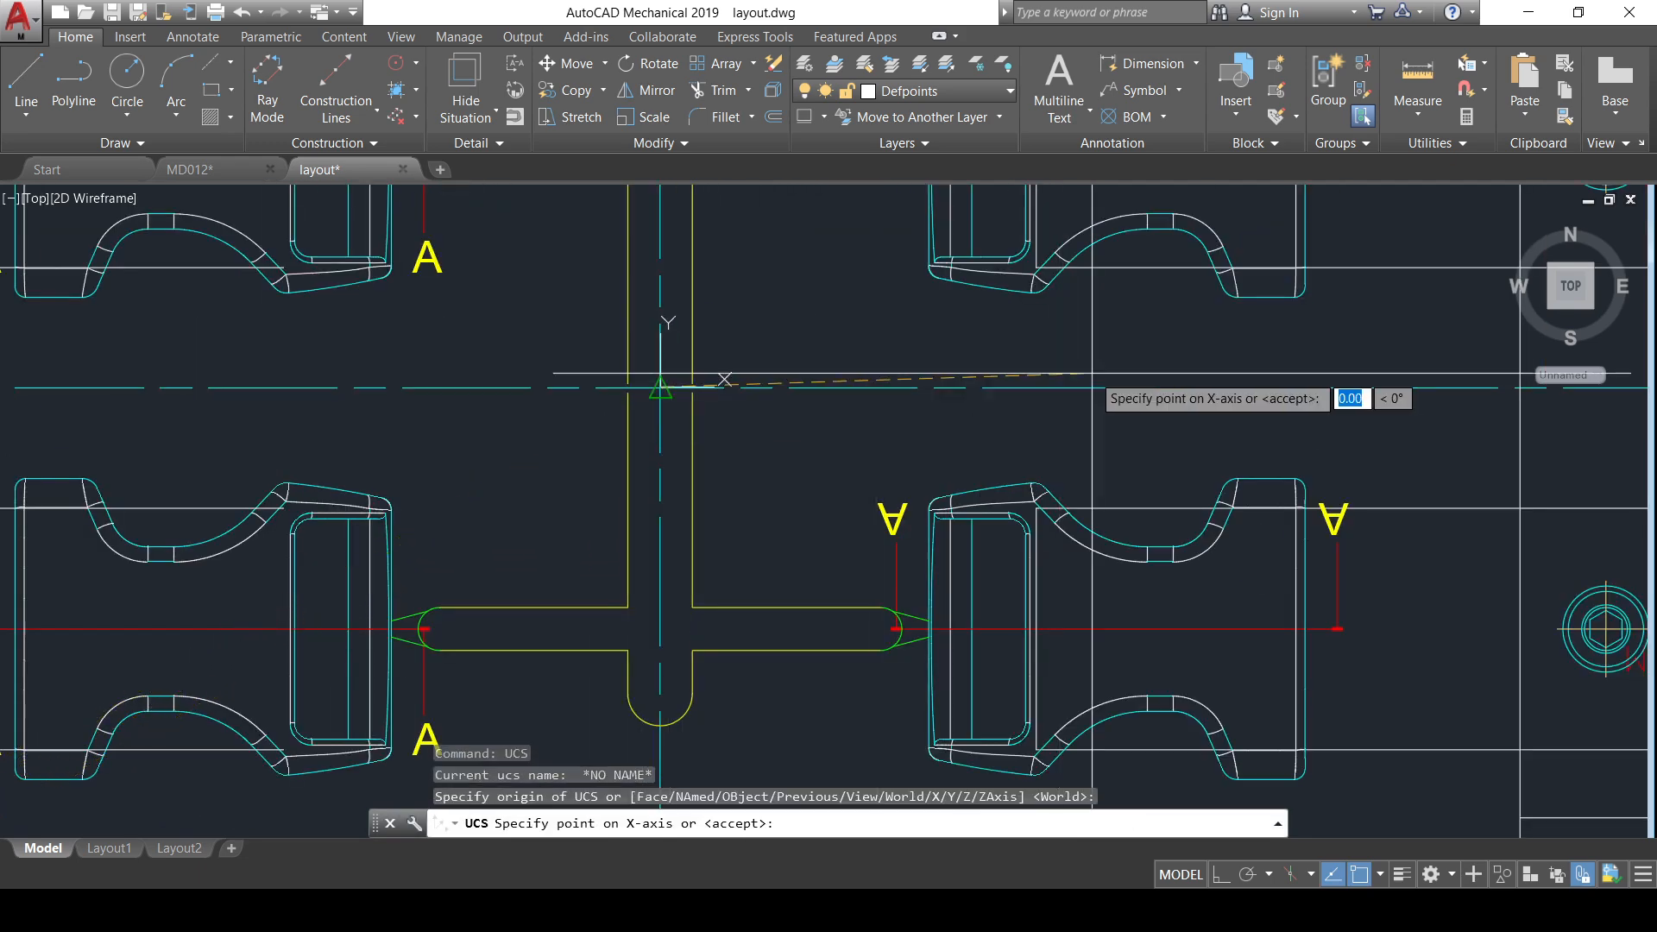
key("F8")
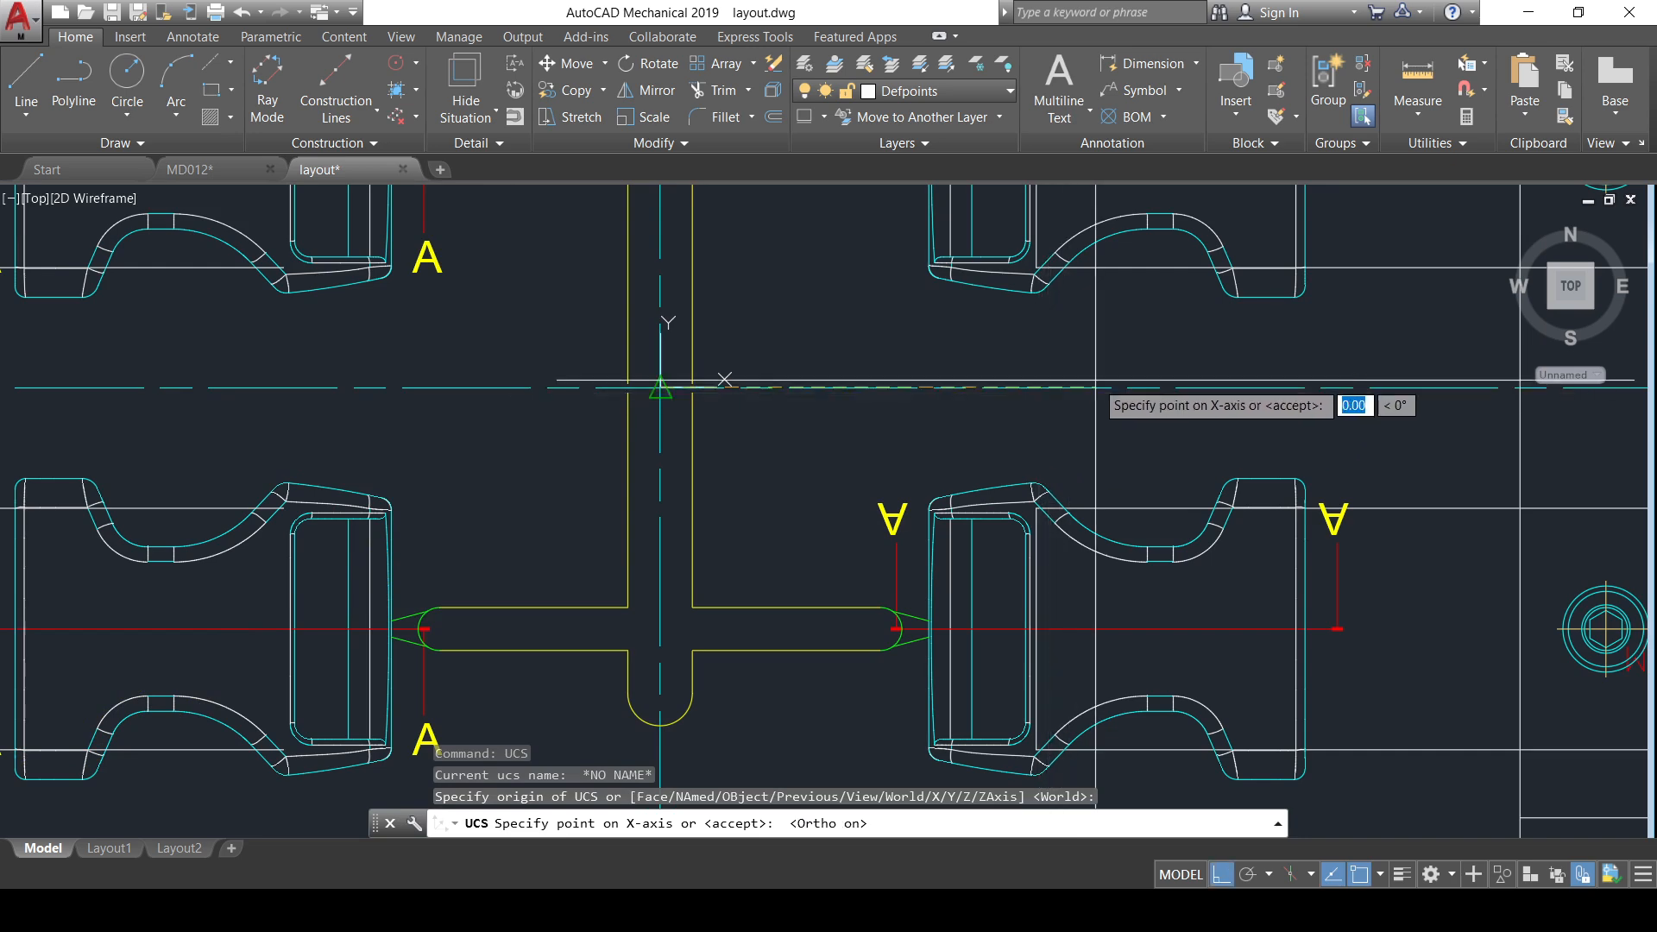
left_click(664, 386)
scroll(1001, 458, "down", 6)
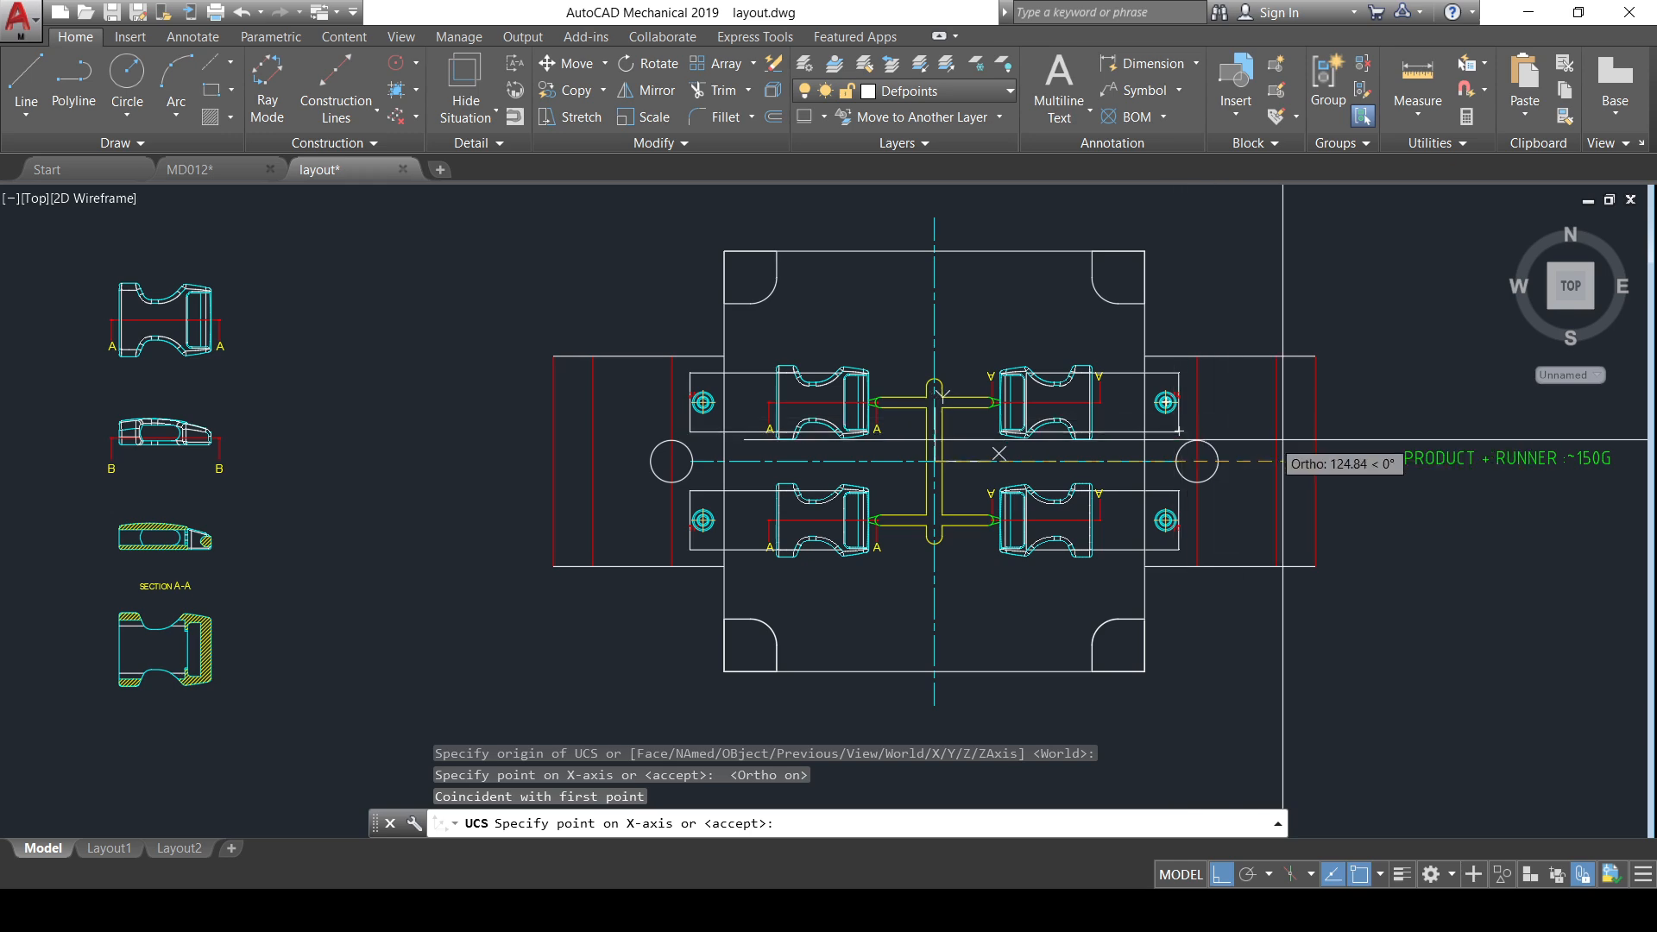
left_click(1424, 455)
left_click(1084, 229)
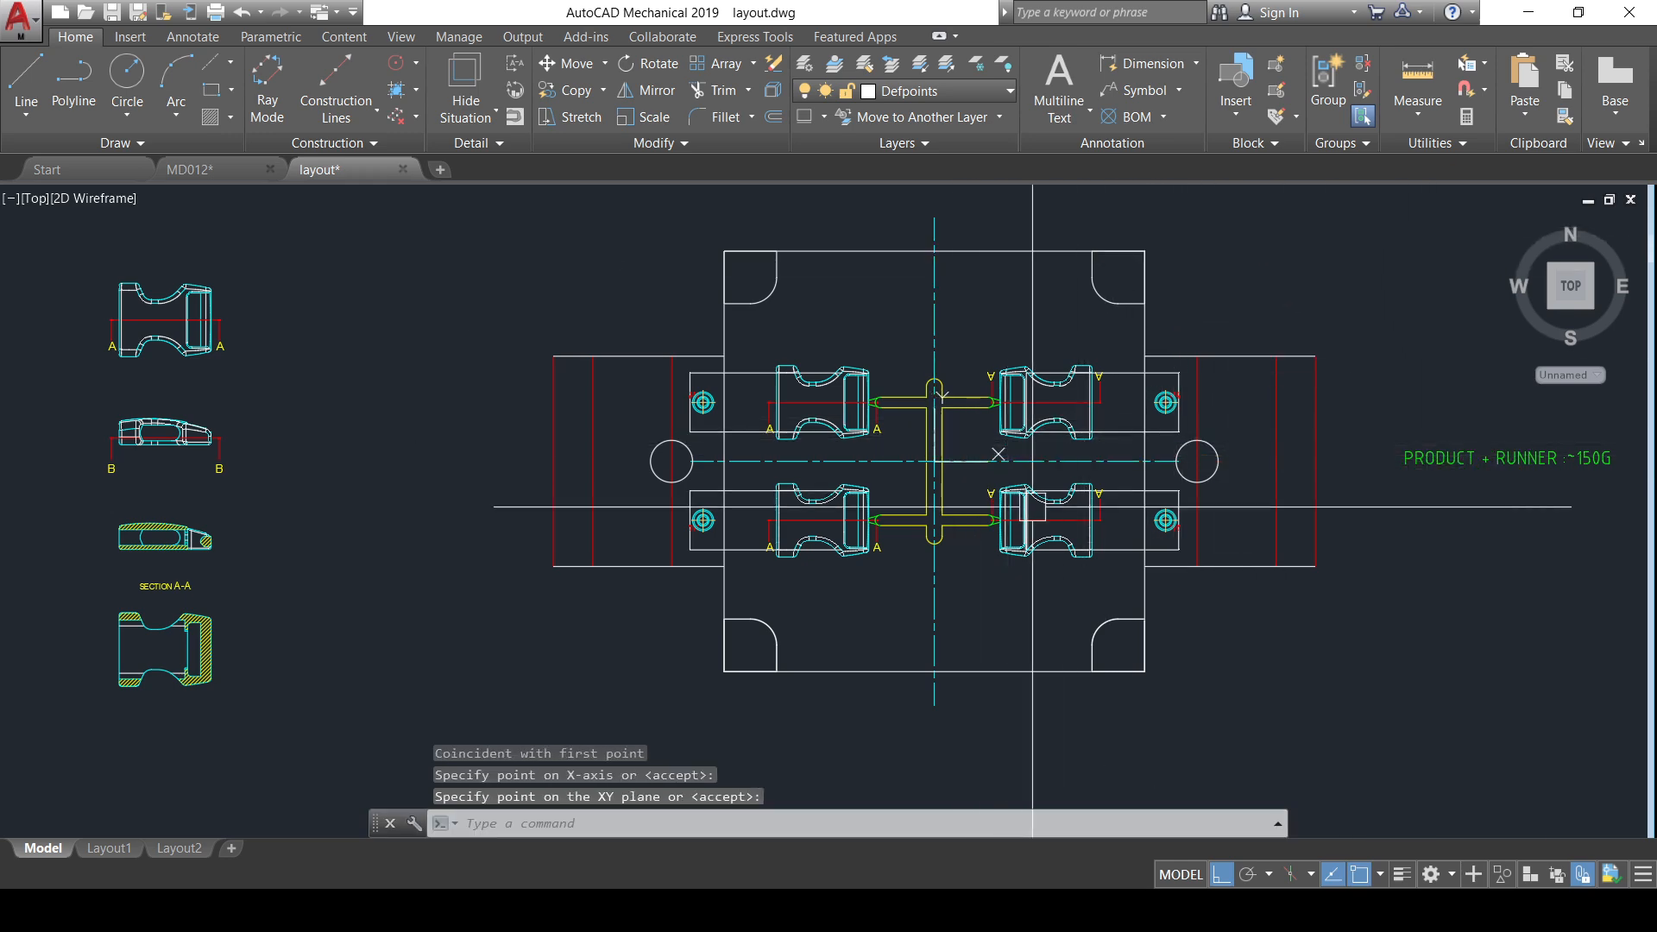
- Examine the four-cavity plan layout with its runner and sliders, together with the section views below it
scroll(1027, 501, "up", 5)
scroll(872, 410, "down", 5)
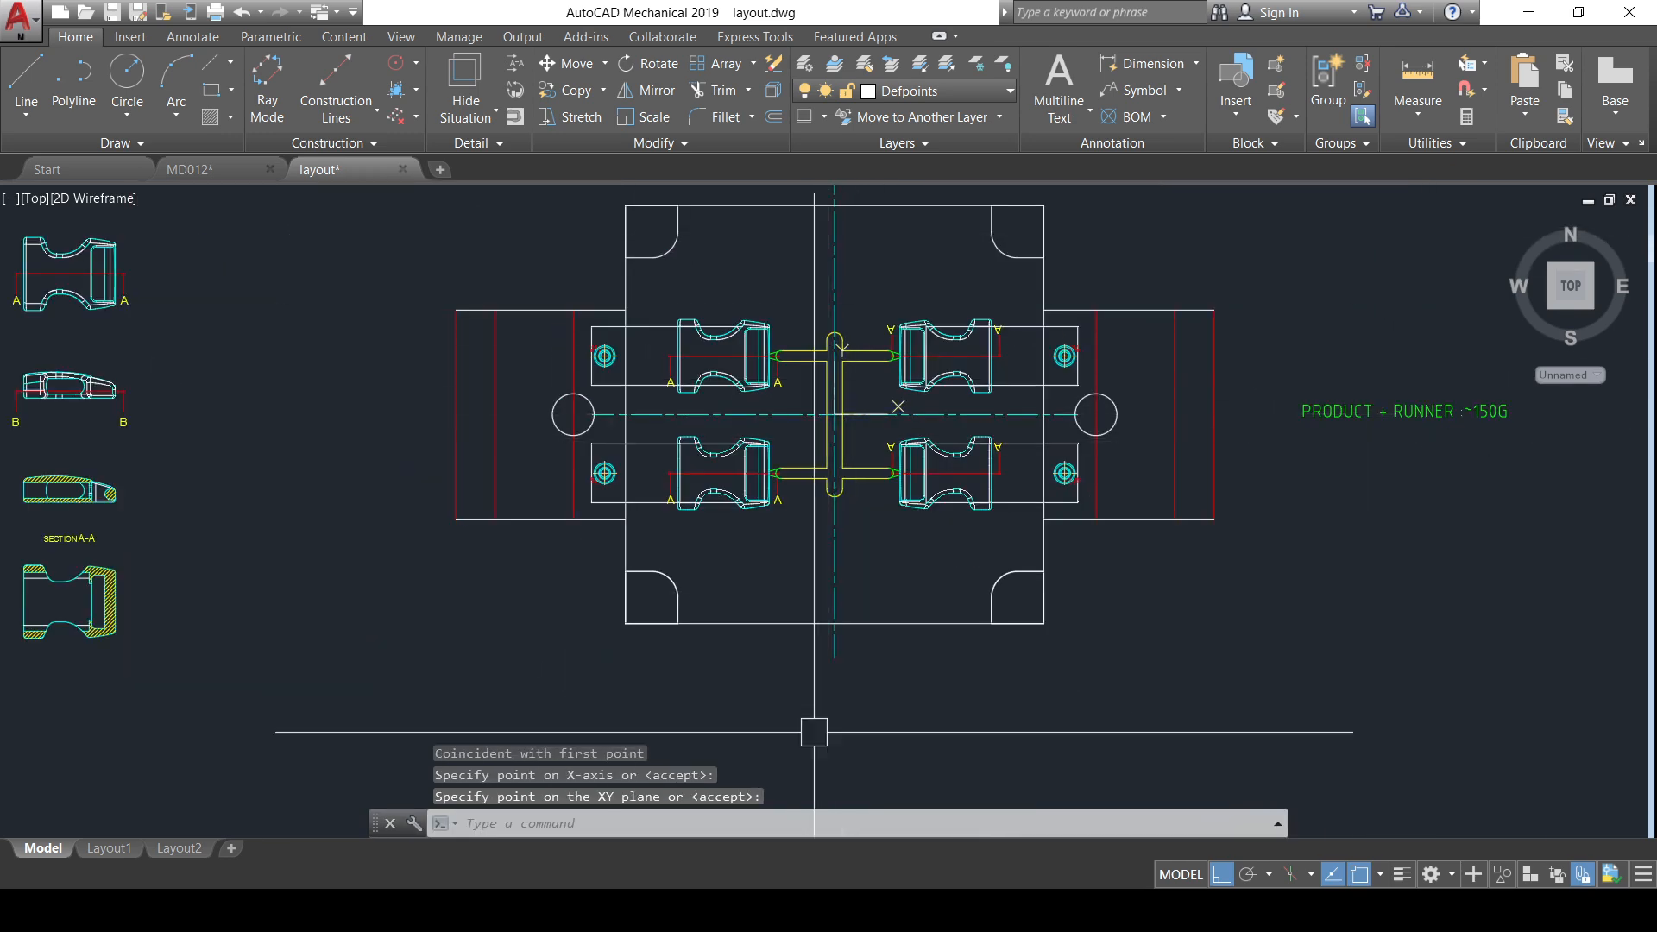
scroll(676, 461, "down", 2)
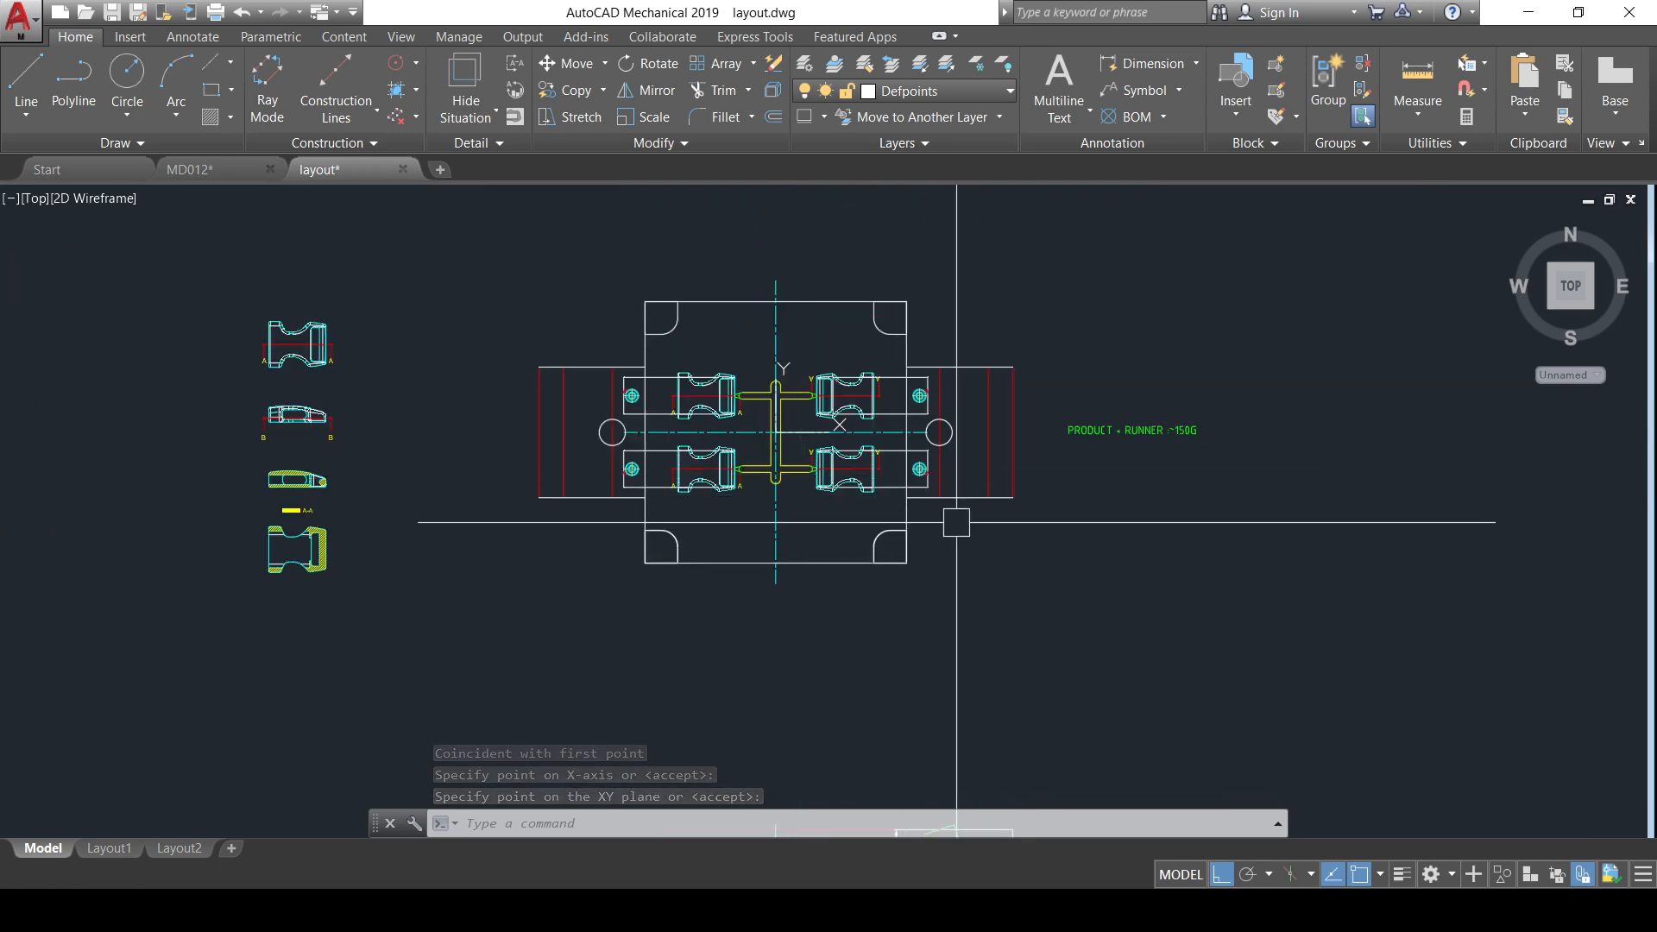
middle_click_drag(955, 521, 897, 397)
scroll(803, 435, "down", 4)
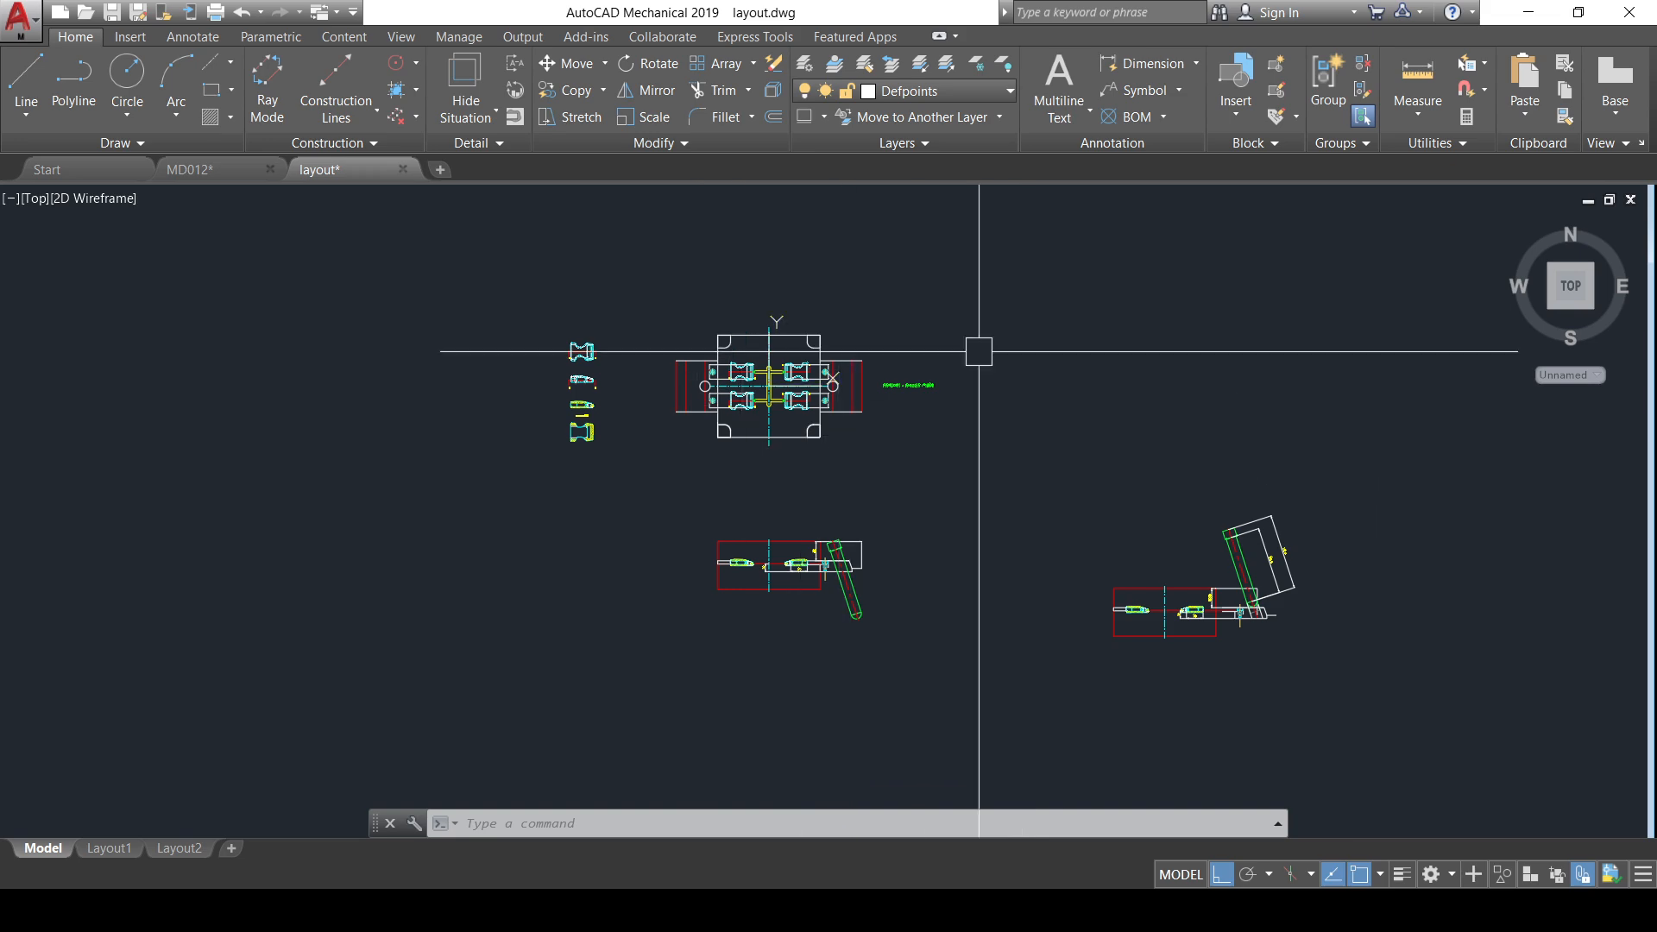
scroll(769, 384, "up", 10)
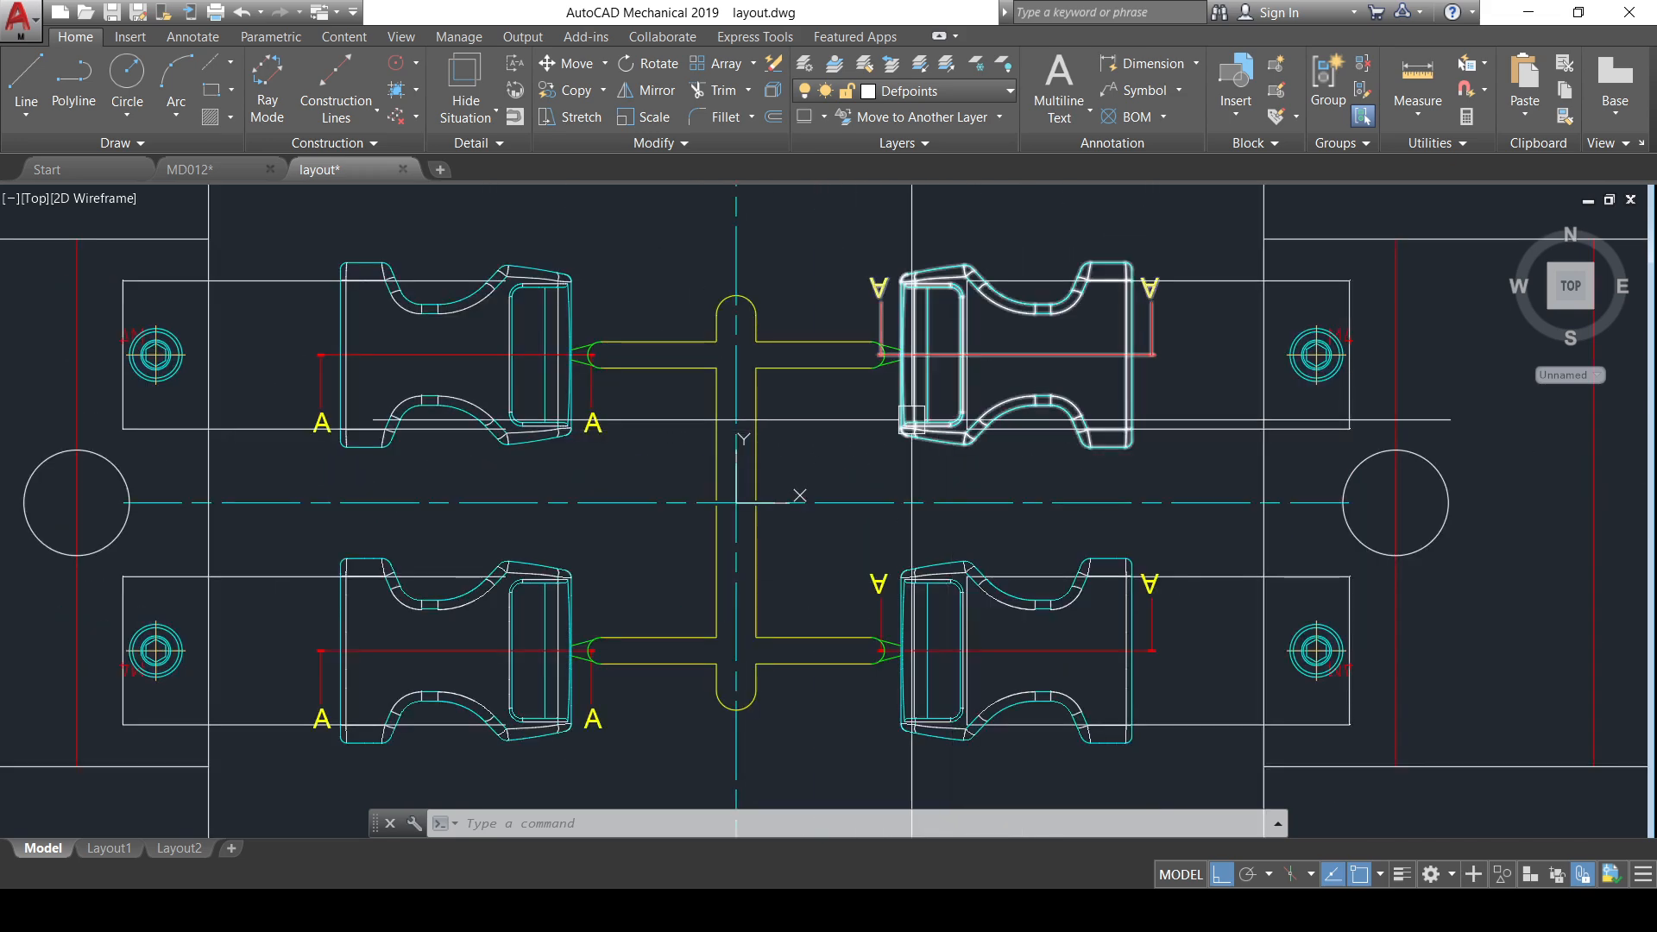
scroll(911, 420, "down", 6)
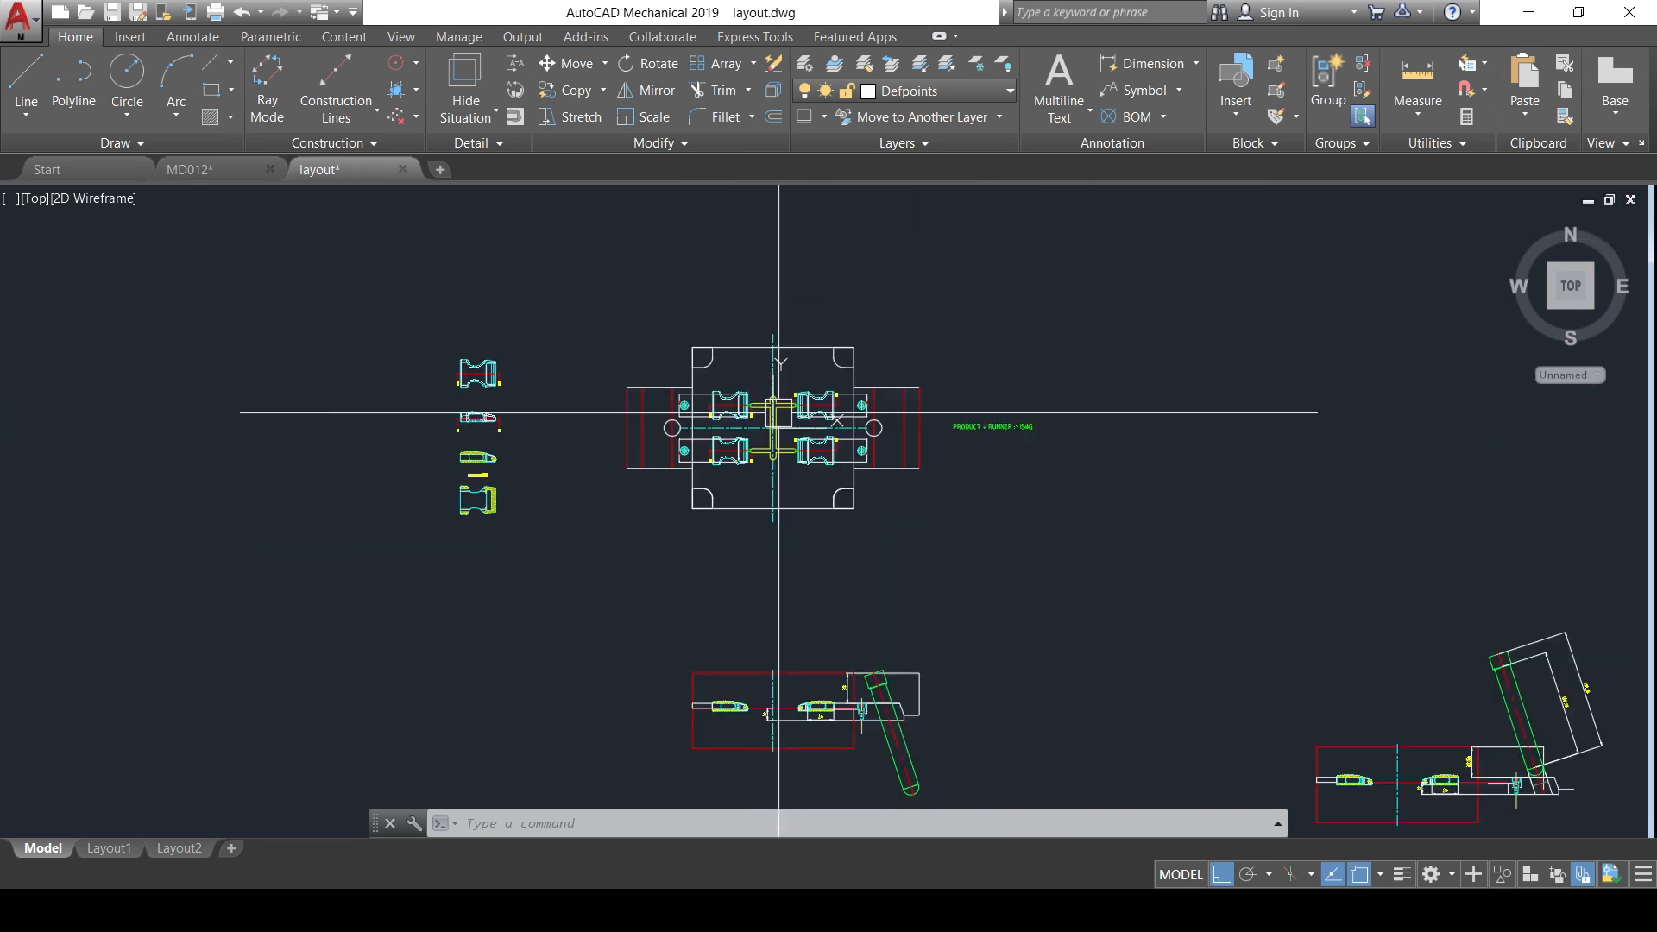
scroll(776, 406, "up", 10)
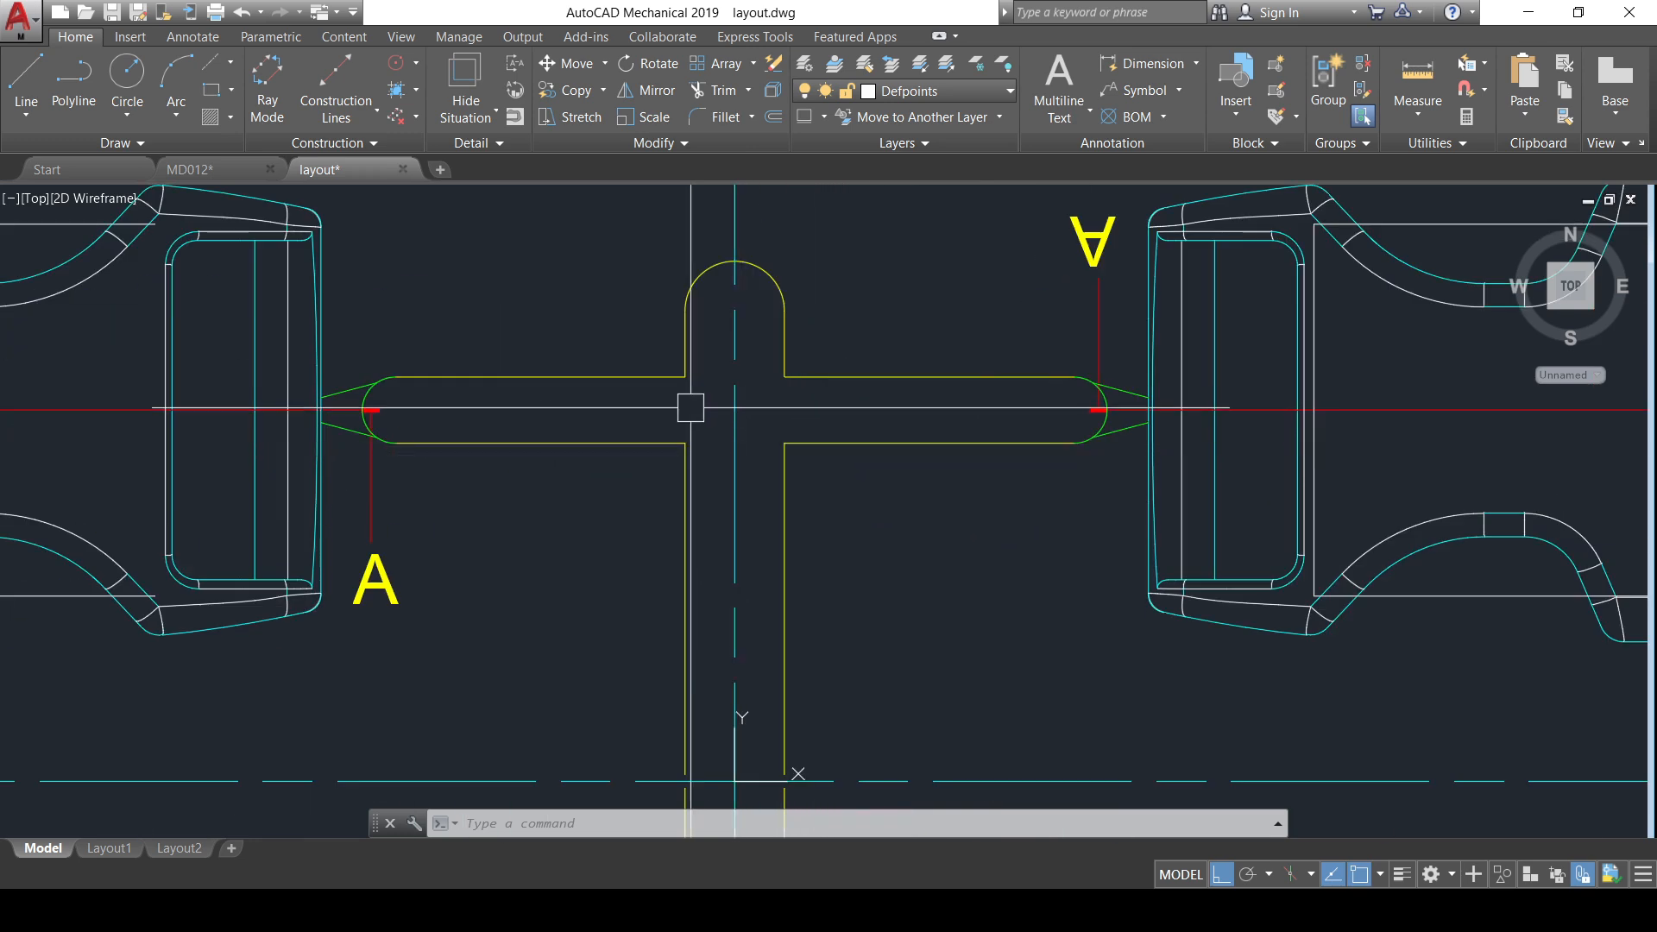
- Locate the ejector pin (EPN) symbols in the standard parts library beyond the mould layout
scroll(743, 474, "down", 16)
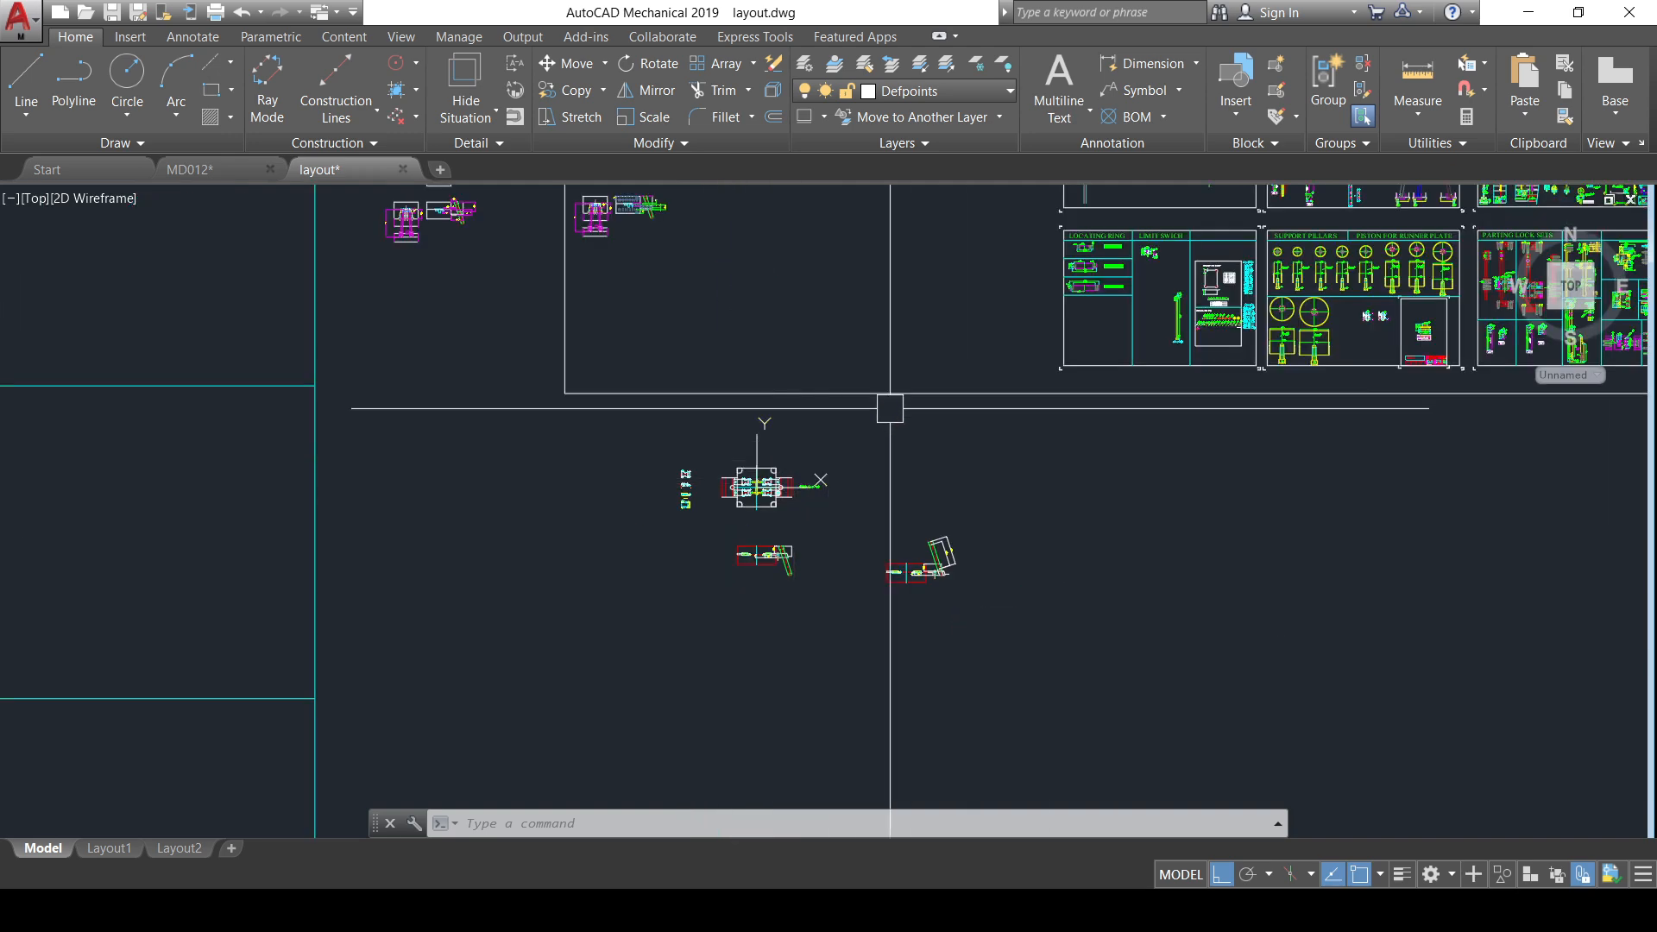
middle_click_drag(888, 411, 563, 628)
mouse_move(770, 210)
middle_mouse_down()
mouse_move(800, 288)
mouse_move(791, 421)
mouse_move(679, 293)
middle_mouse_up()
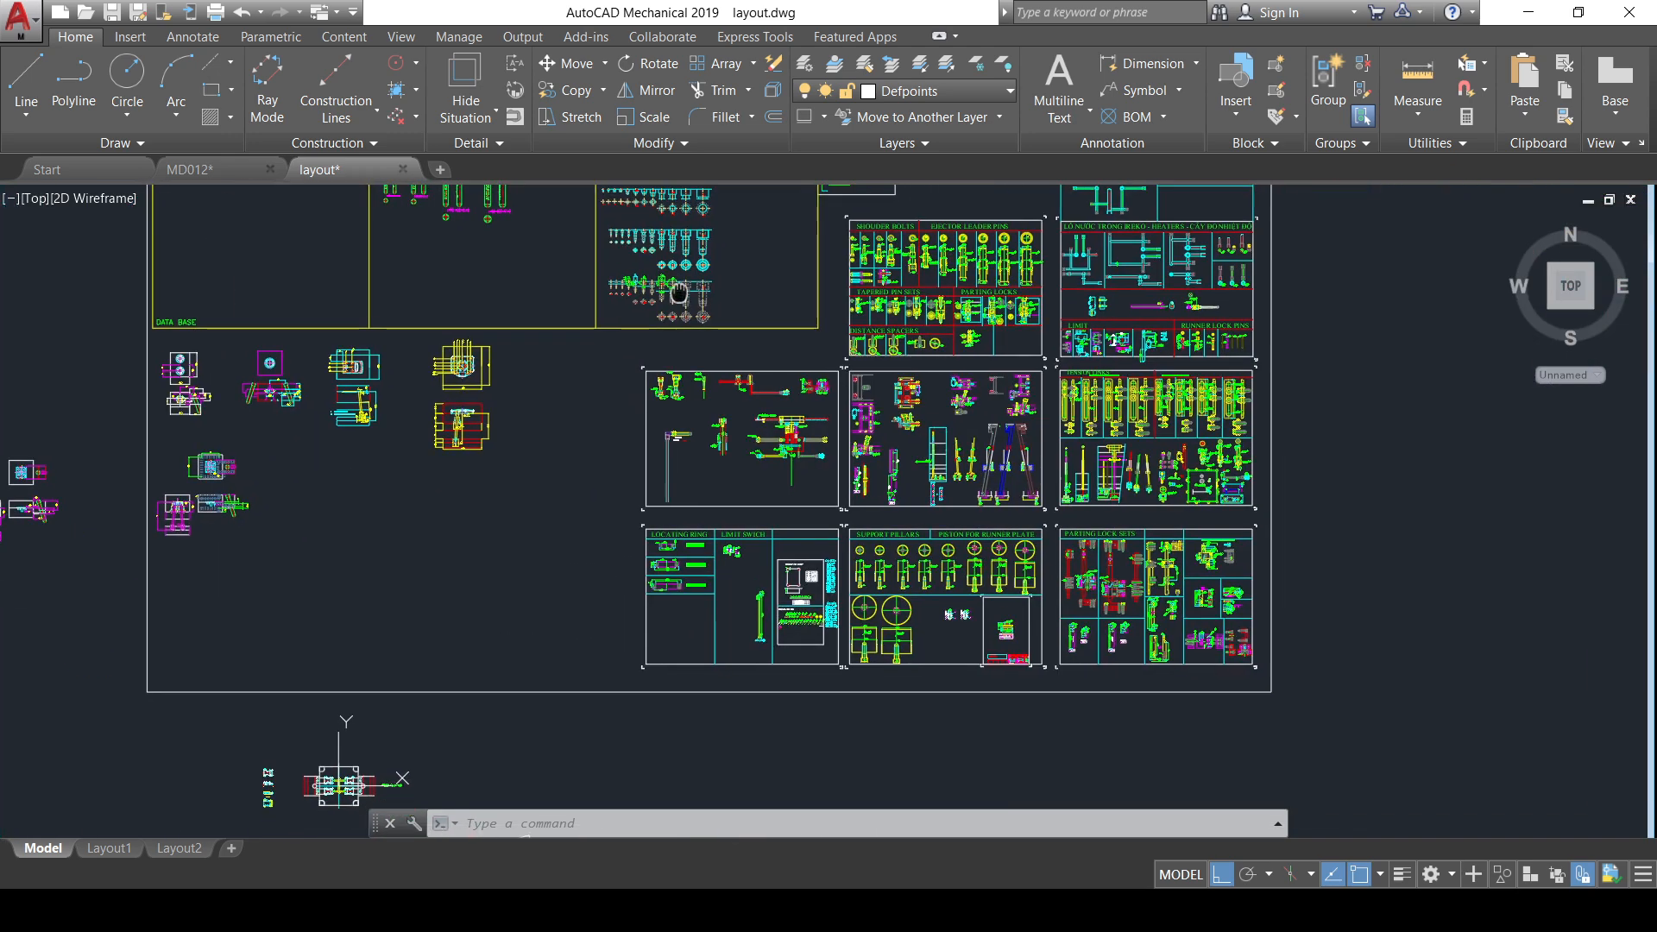
scroll(792, 630, "up", 14)
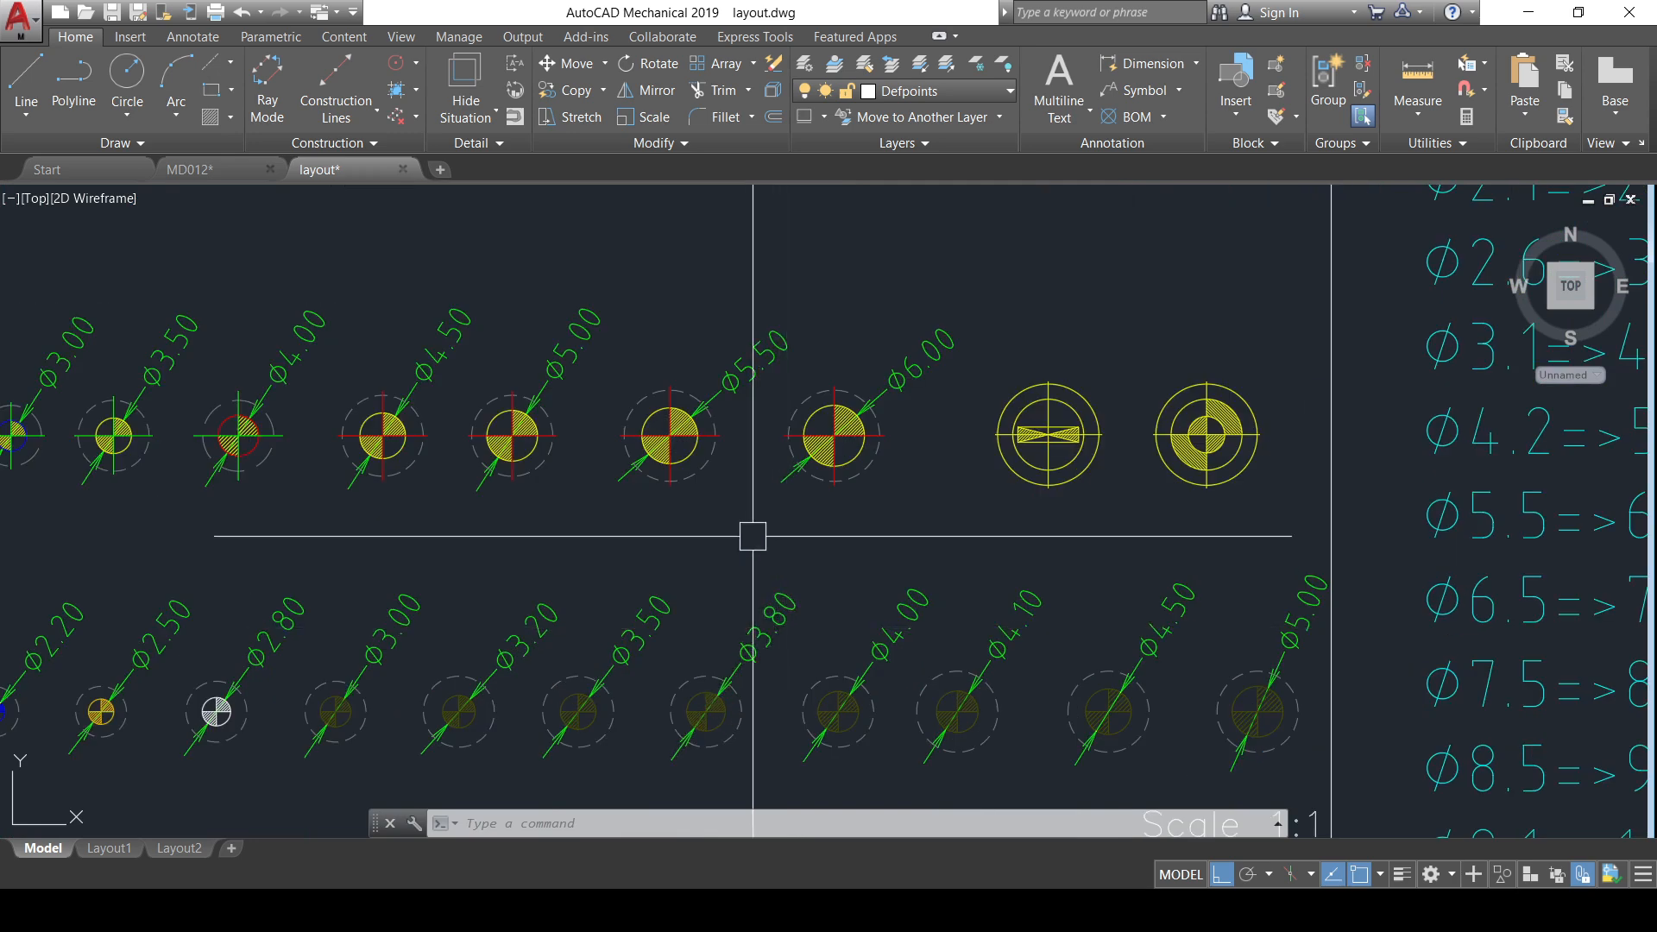
middle_click_drag(711, 537, 745, 609)
left_click(855, 474)
left_click_drag(855, 472, 710, 625)
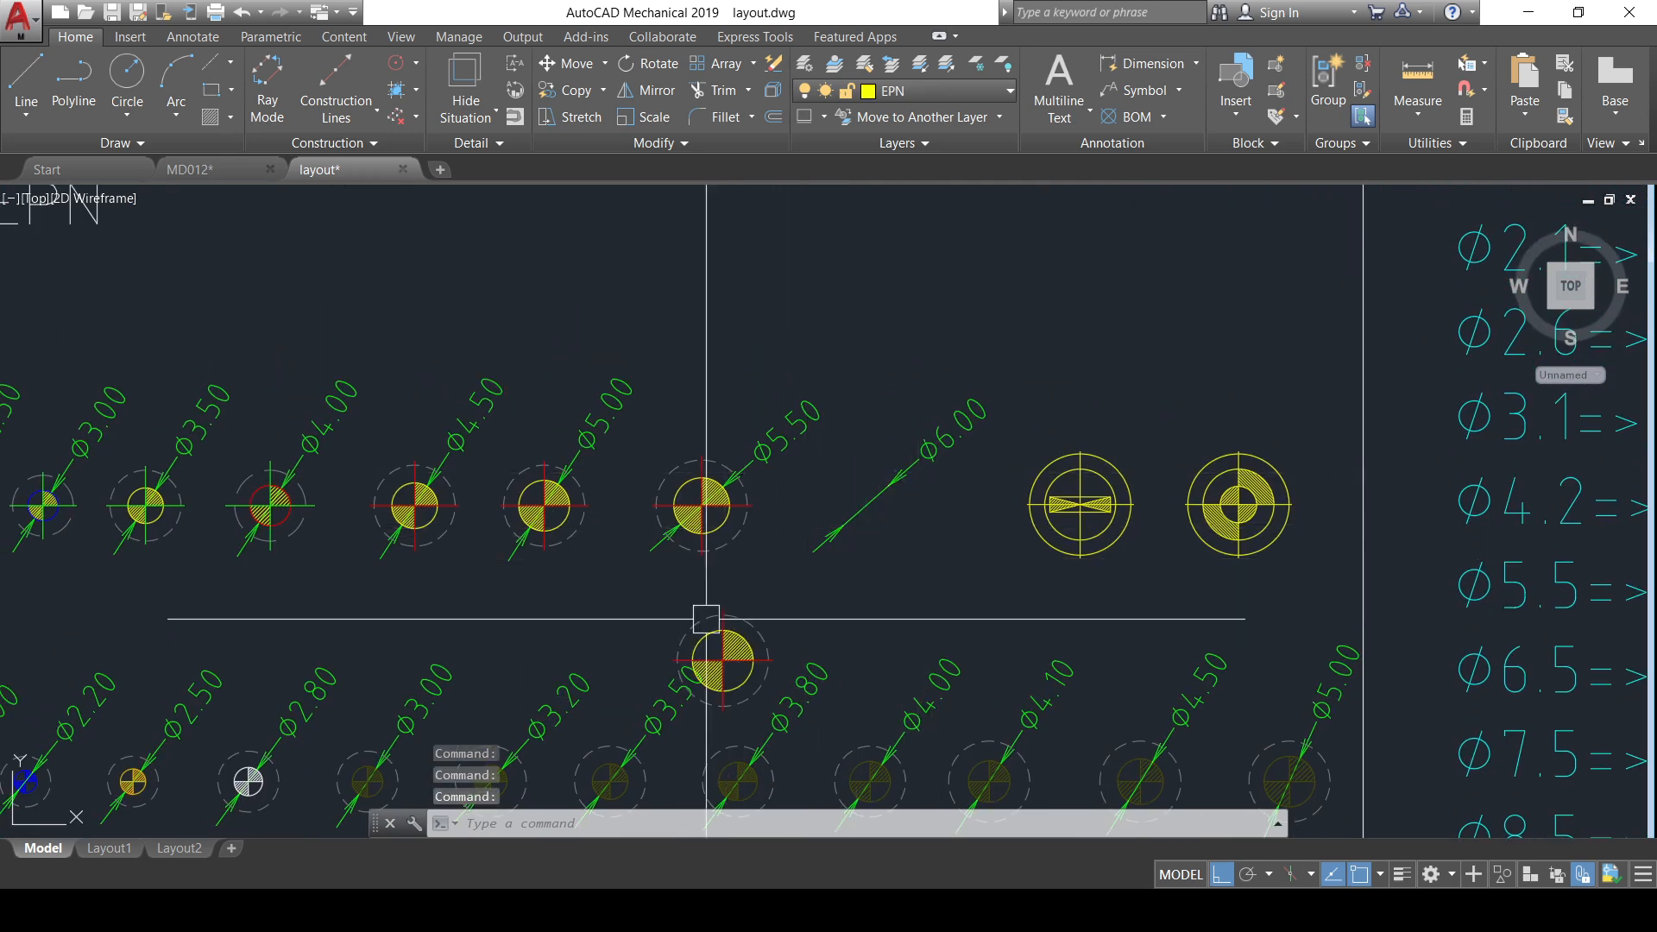
middle_click_drag(706, 618, 920, 556)
key("ctrl+z")
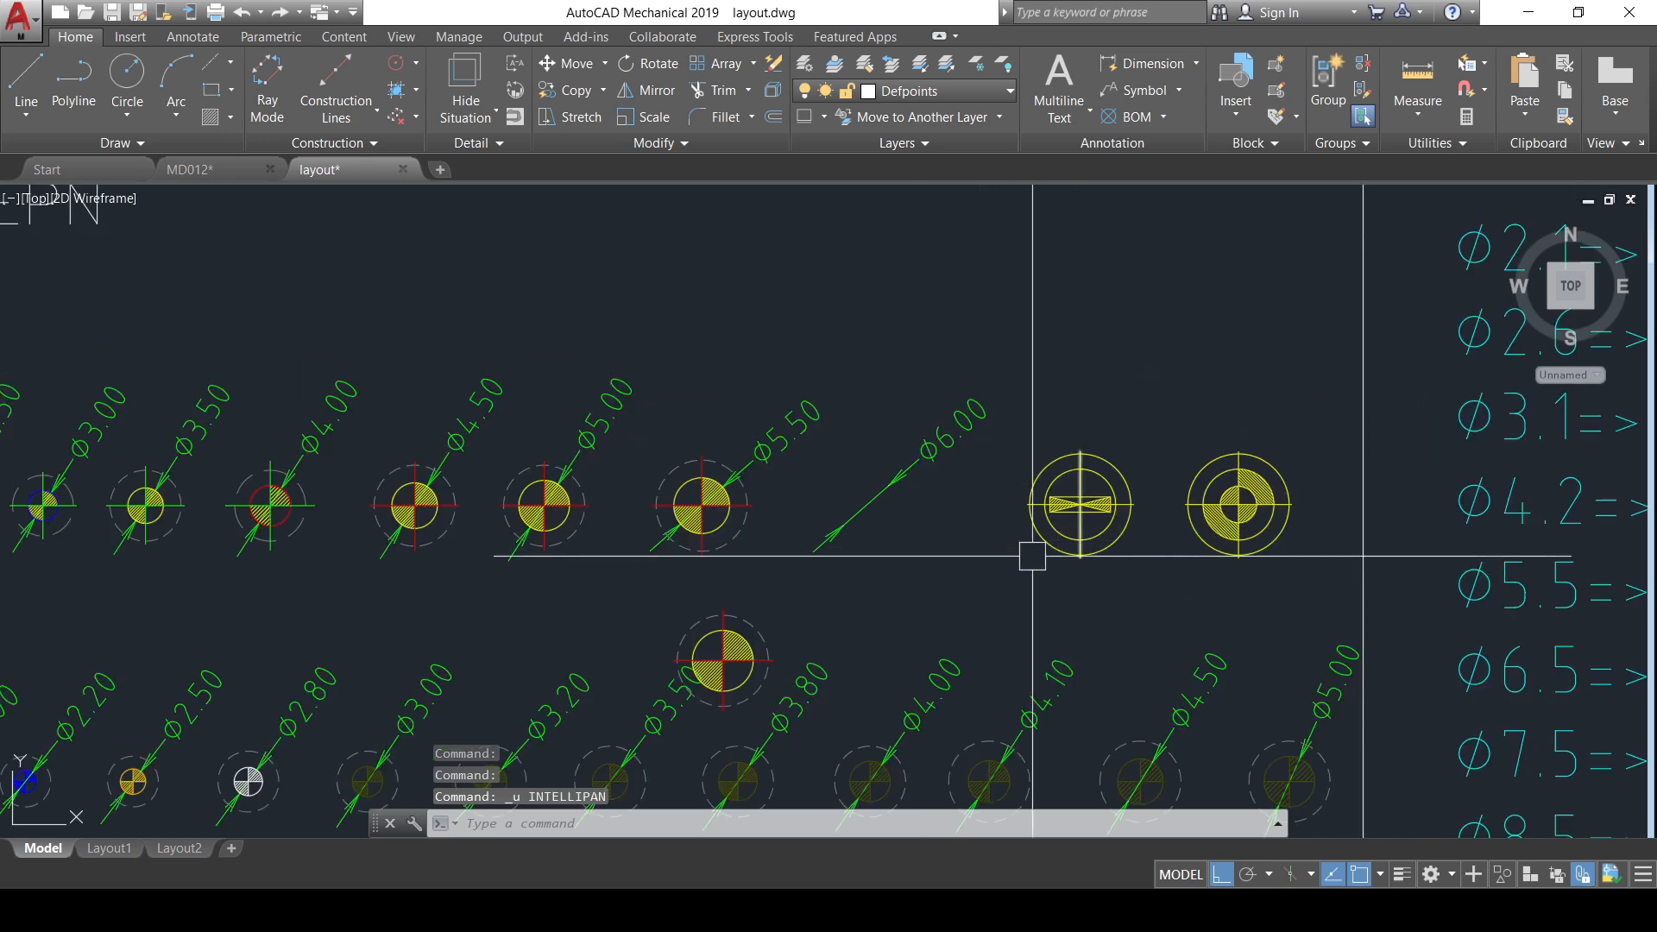
key("ctrl+z")
- Copy the Ø4.00 and Ø6.00 ejector pin symbols from the library and paste them just above the mould plan layout
middle_click_drag(304, 564, 518, 578)
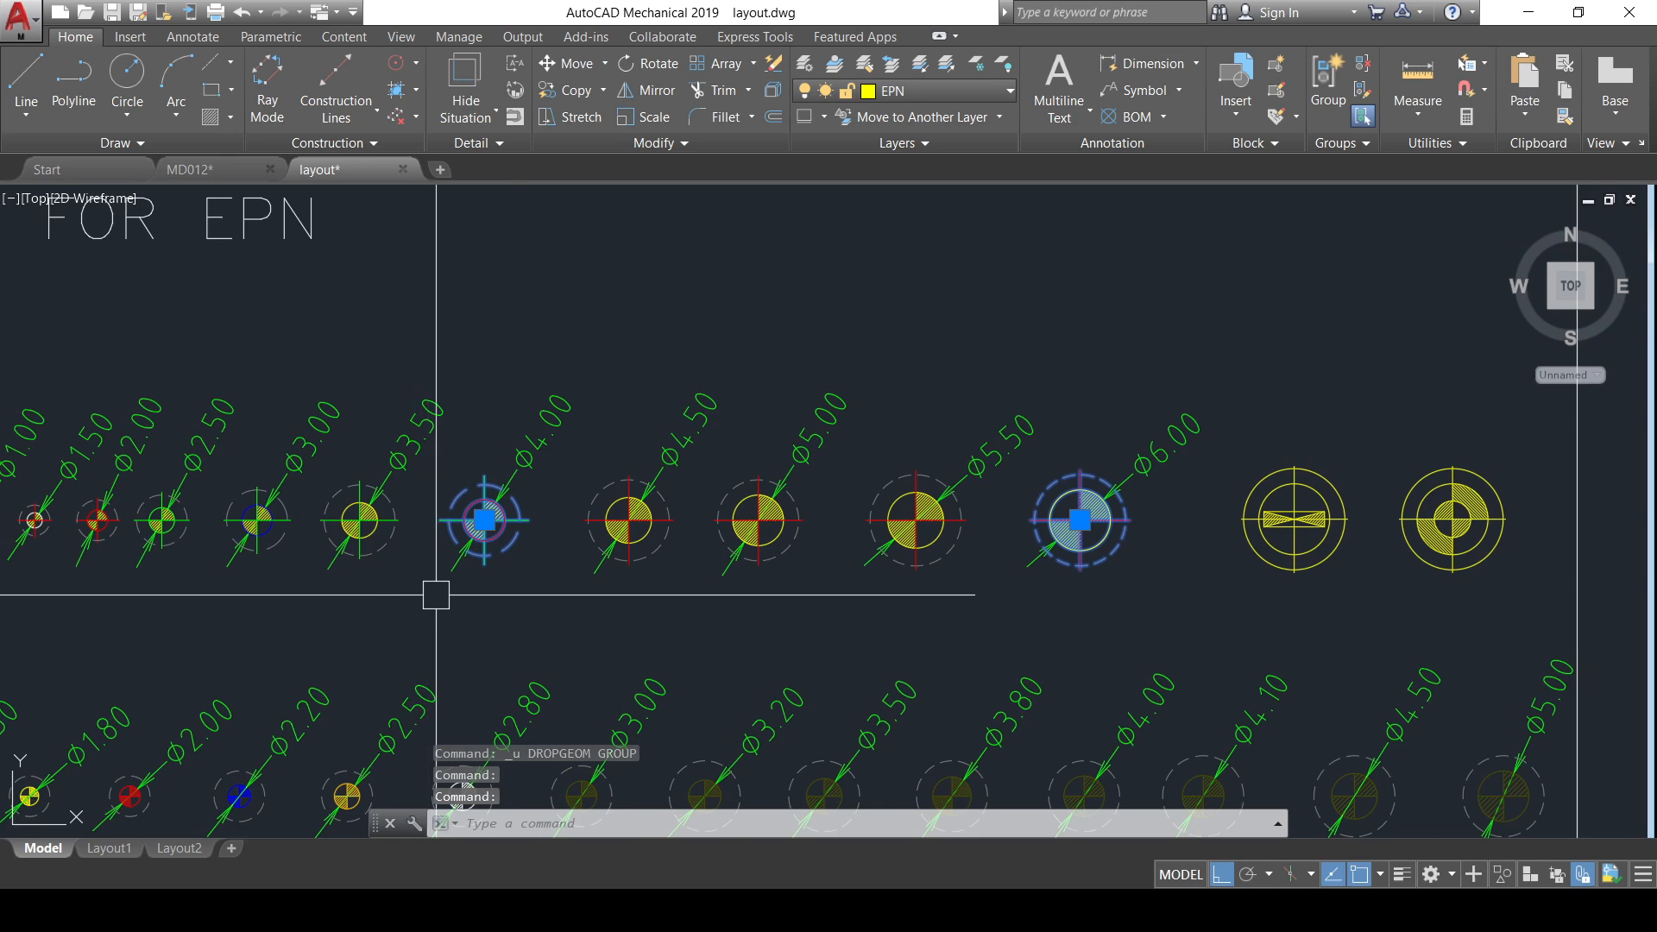
key("ctrl+c")
scroll(642, 402, "down", 5)
key("ctrl+v")
scroll(663, 403, "down", 2)
middle_click_drag(651, 630, 826, 273)
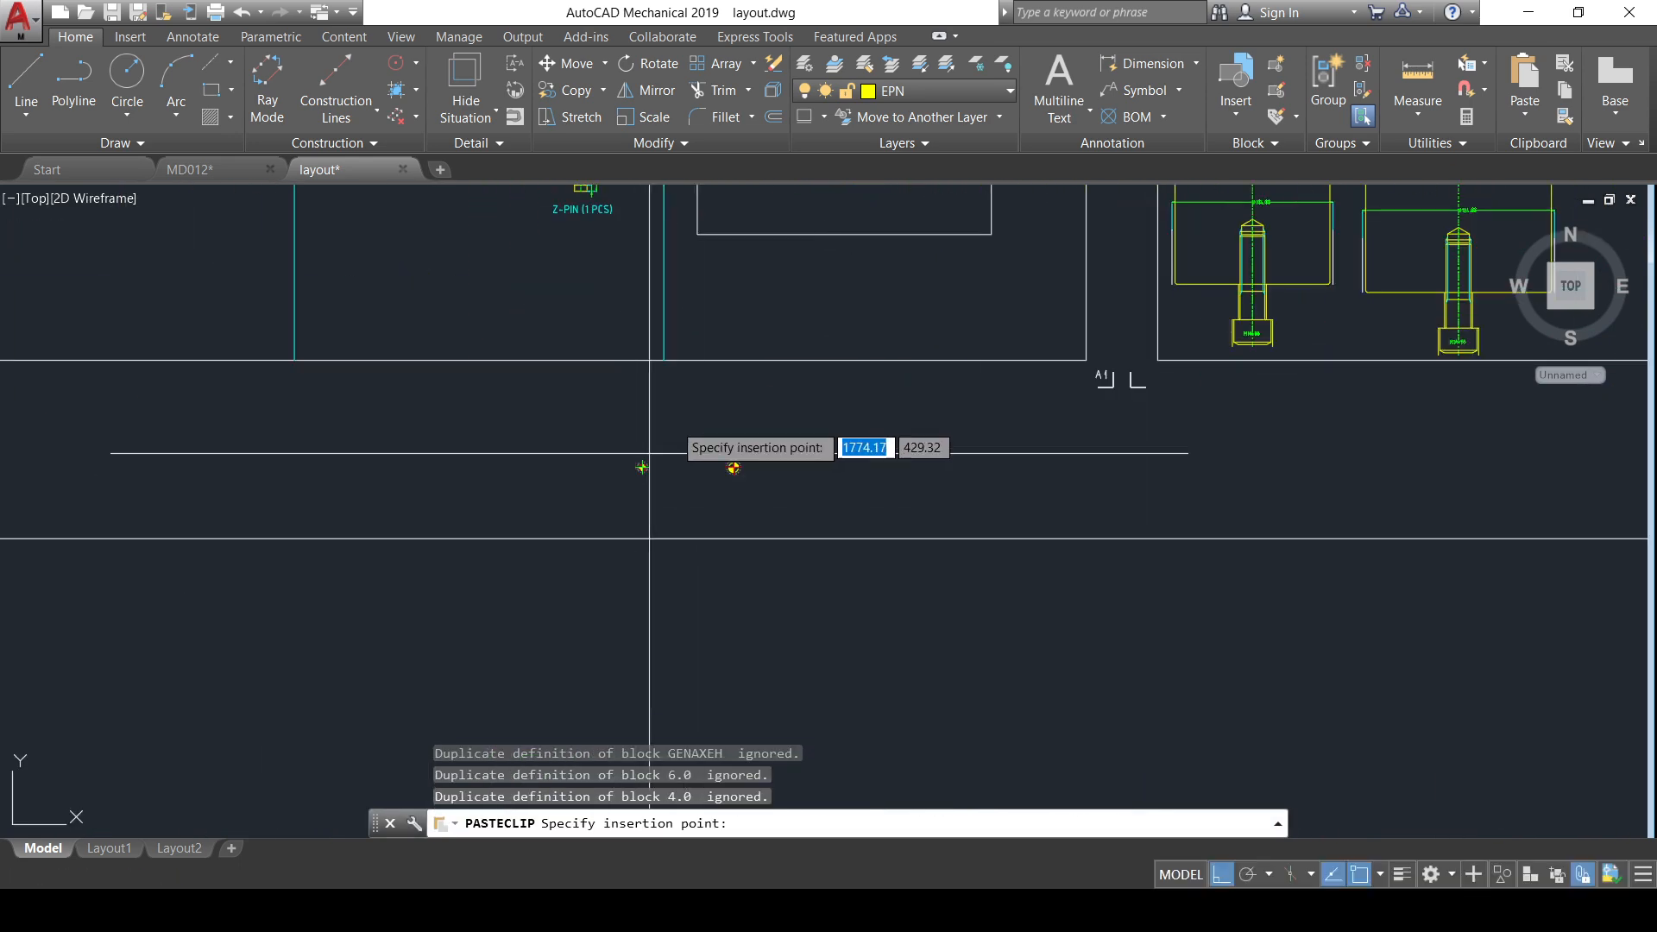
middle_click_drag(665, 703, 820, 278)
scroll(839, 268, "down", 5)
scroll(367, 440, "up", 5)
middle_click_drag(89, 459, 895, 488)
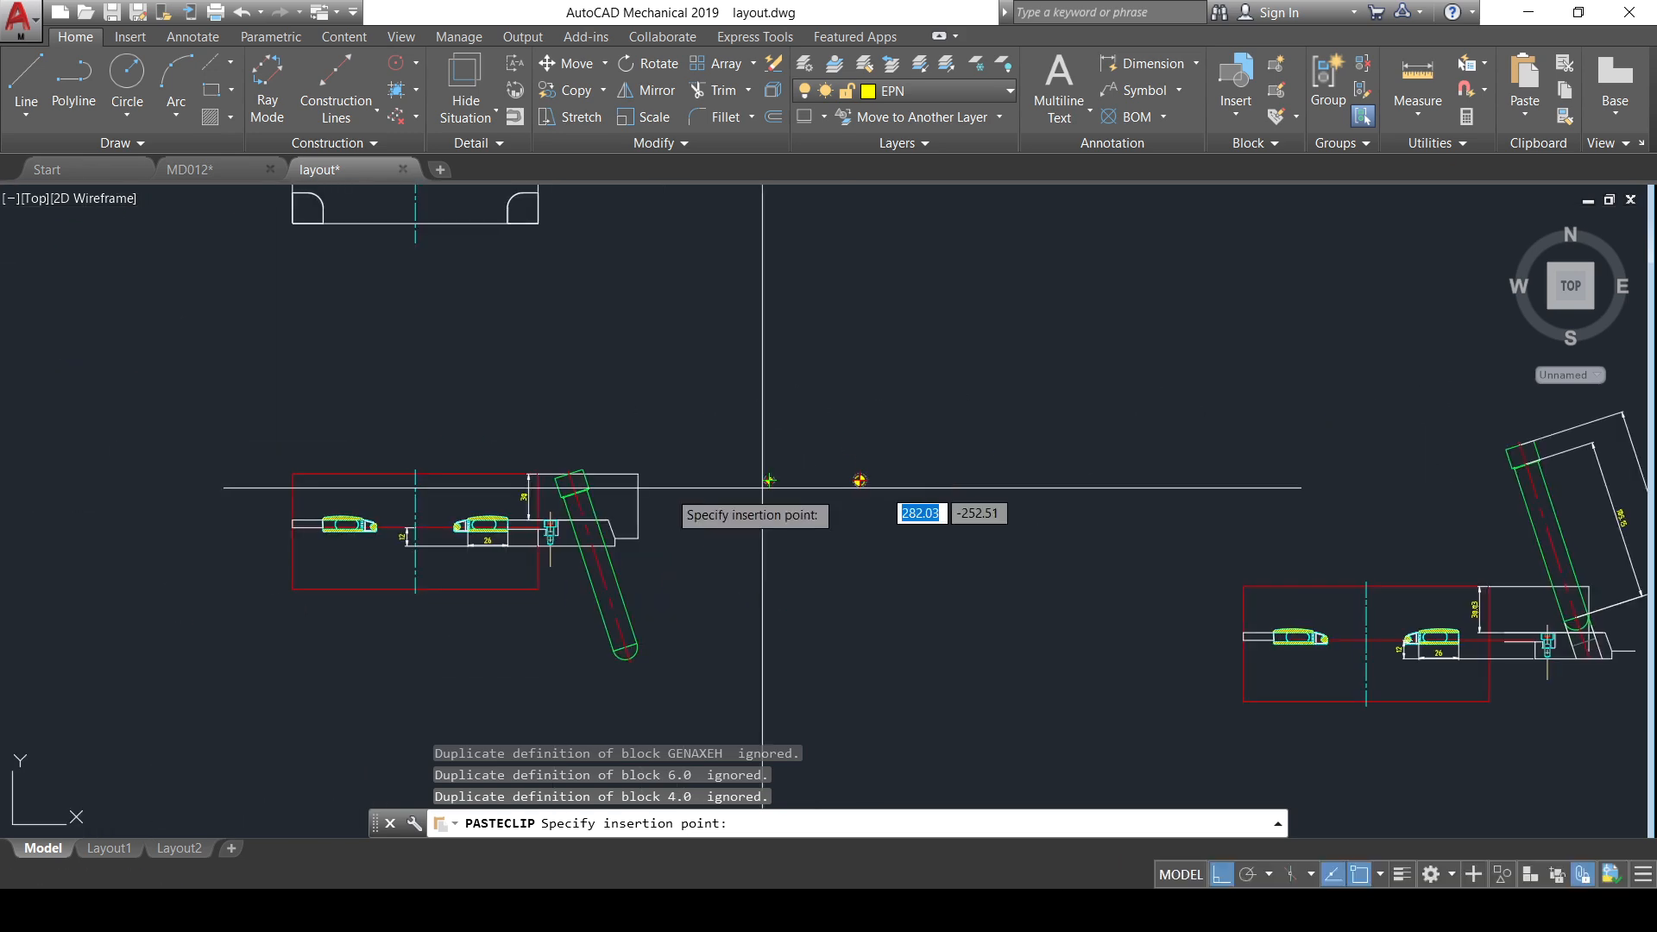
middle_click_drag(354, 379, 641, 751)
scroll(735, 366, "up", 4)
middle_click_drag(554, 438, 579, 579)
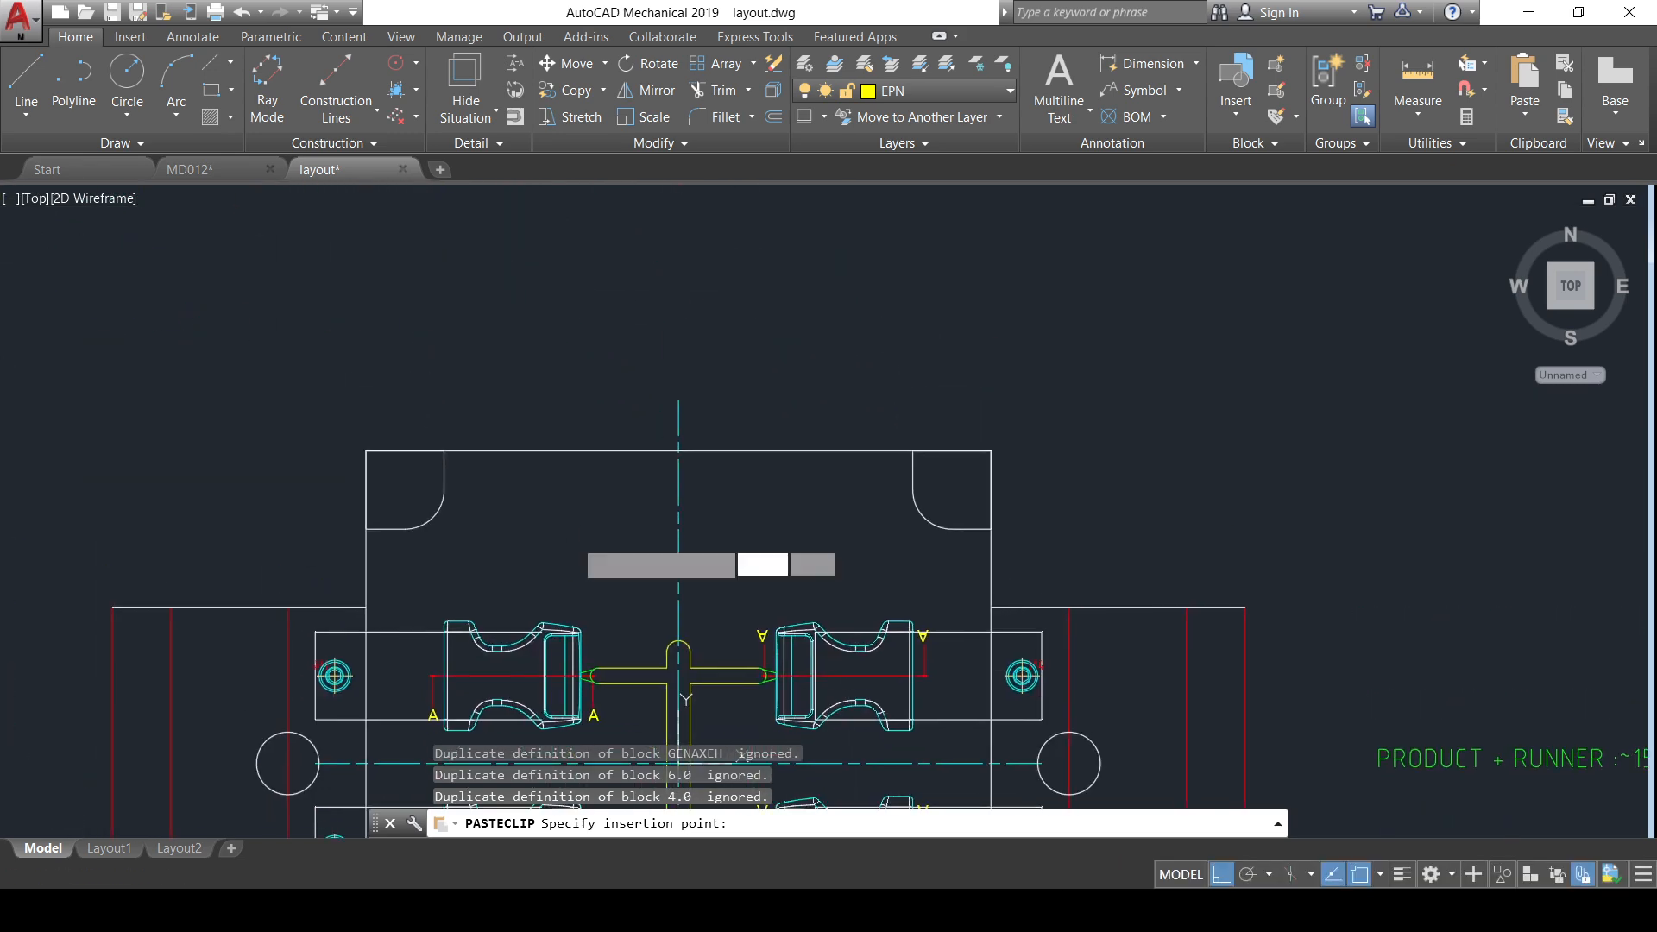
scroll(555, 383, "up", 2)
left_click(540, 312)
- Copy the Ø6.00 ejector pin symbol by its centre onto the mould centre at the intersection of the centrelines
left_click(1006, 340)
left_click(903, 231)
type("C")
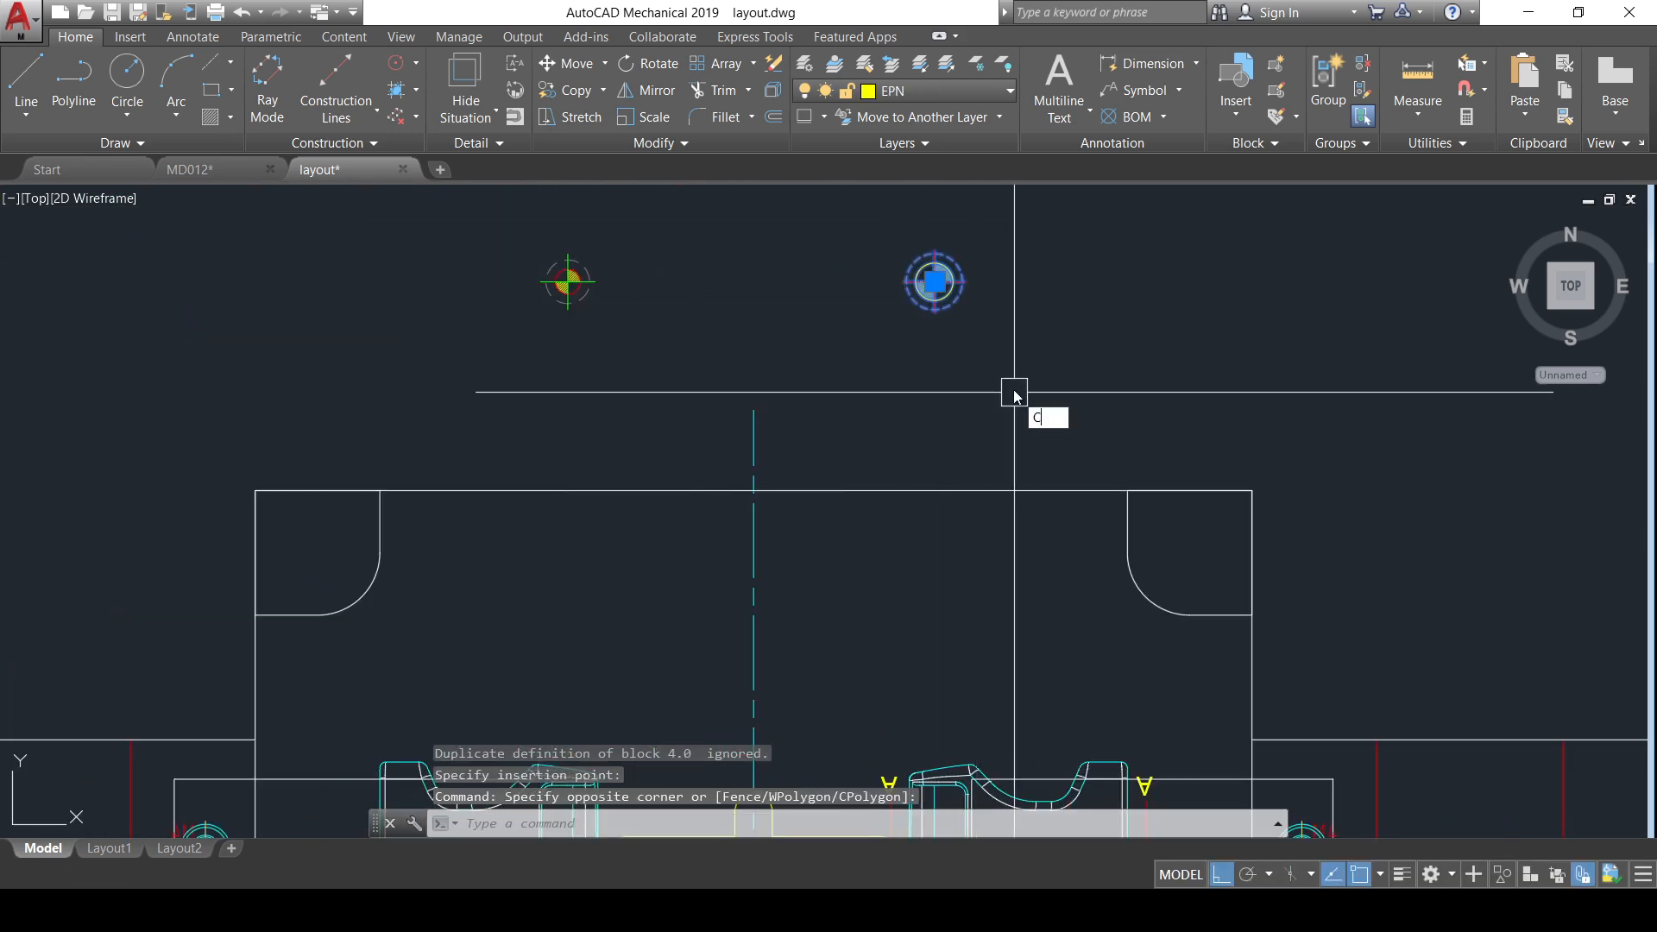
type("OP")
key("Return")
scroll(947, 306, "up", 4)
left_click(913, 243)
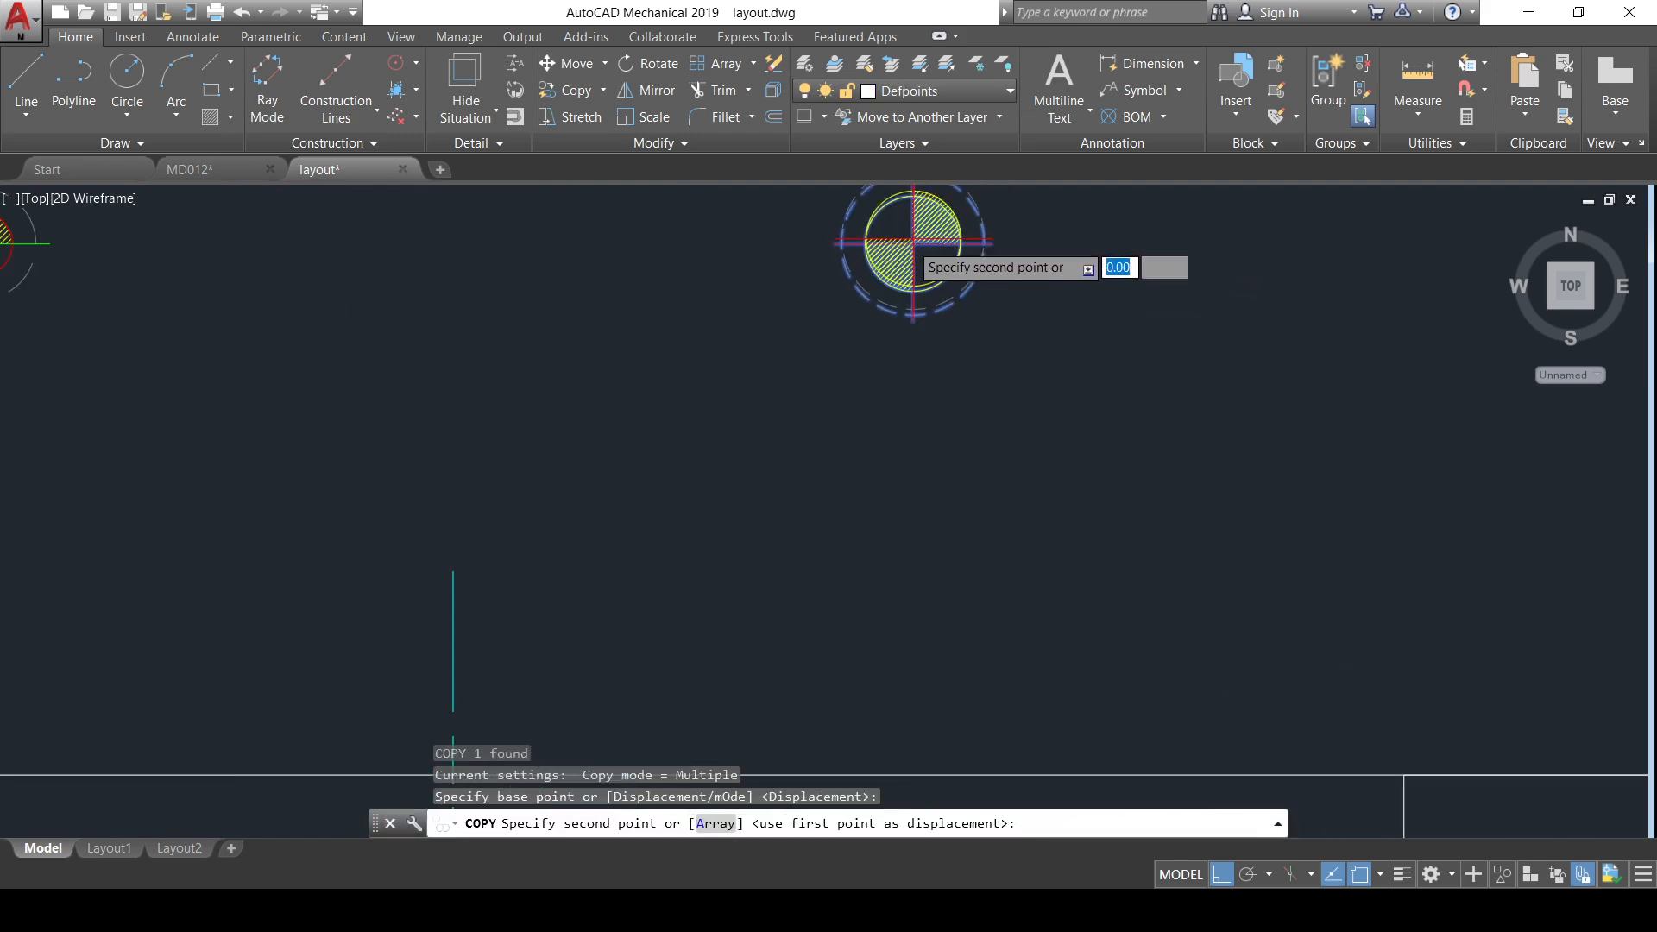
scroll(913, 249, "down", 6)
scroll(809, 632, "up", 4)
middle_click_drag(813, 766, 824, 546)
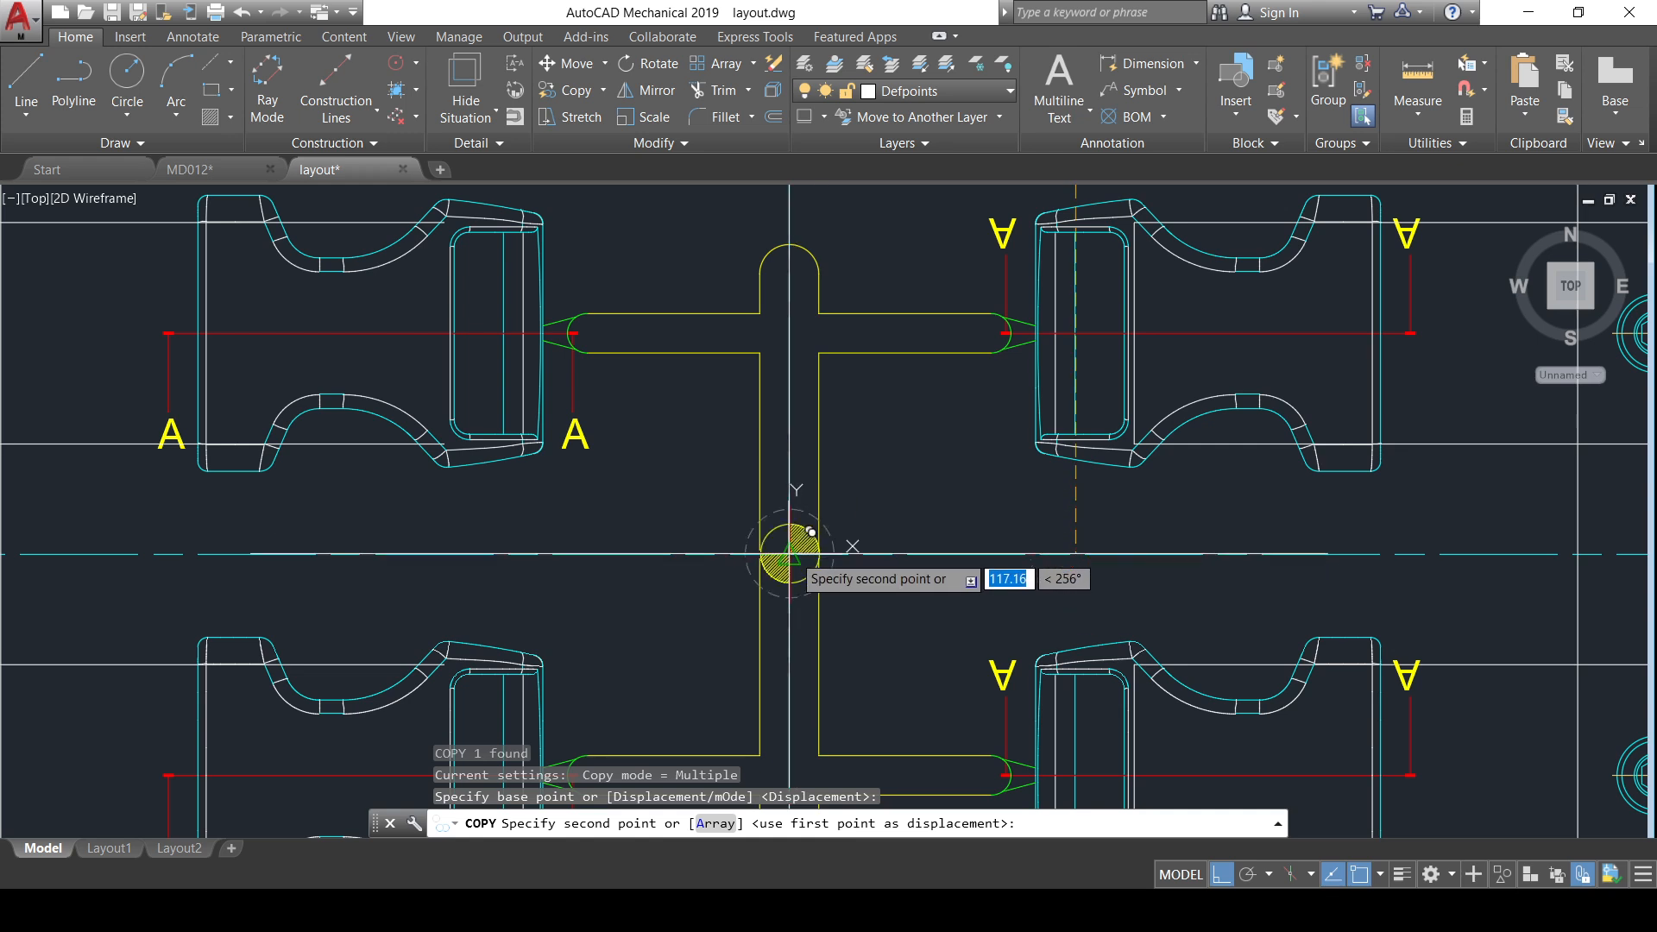
left_click(811, 532)
key("Escape")
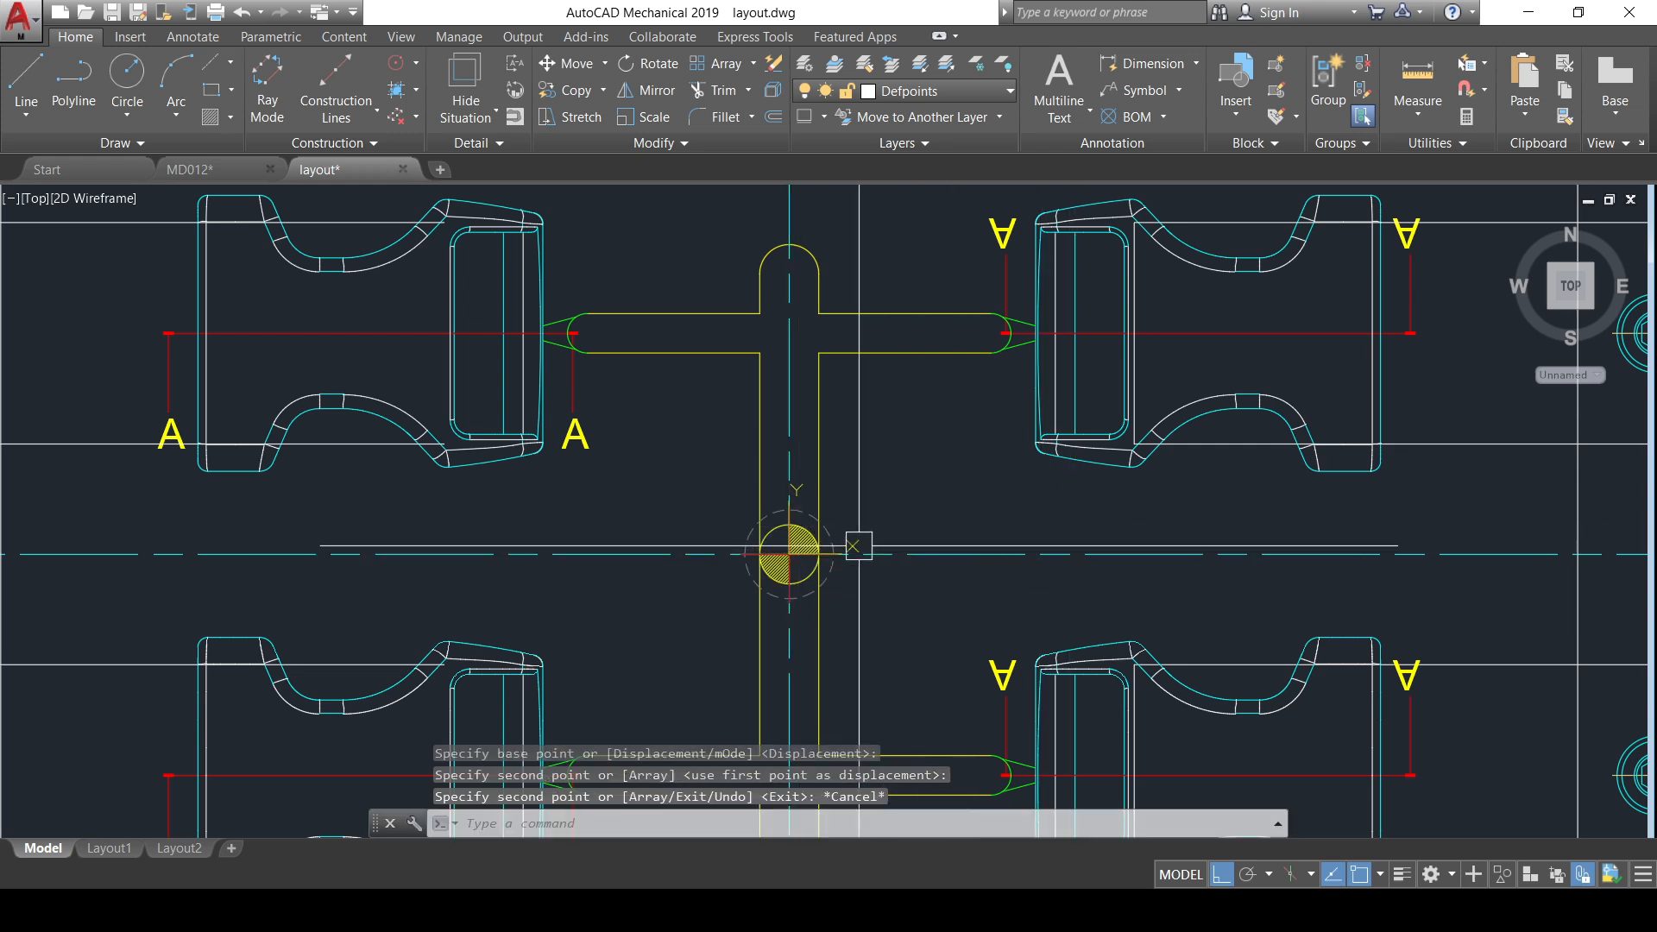
left_click(804, 545)
key("Escape")
left_click(777, 566)
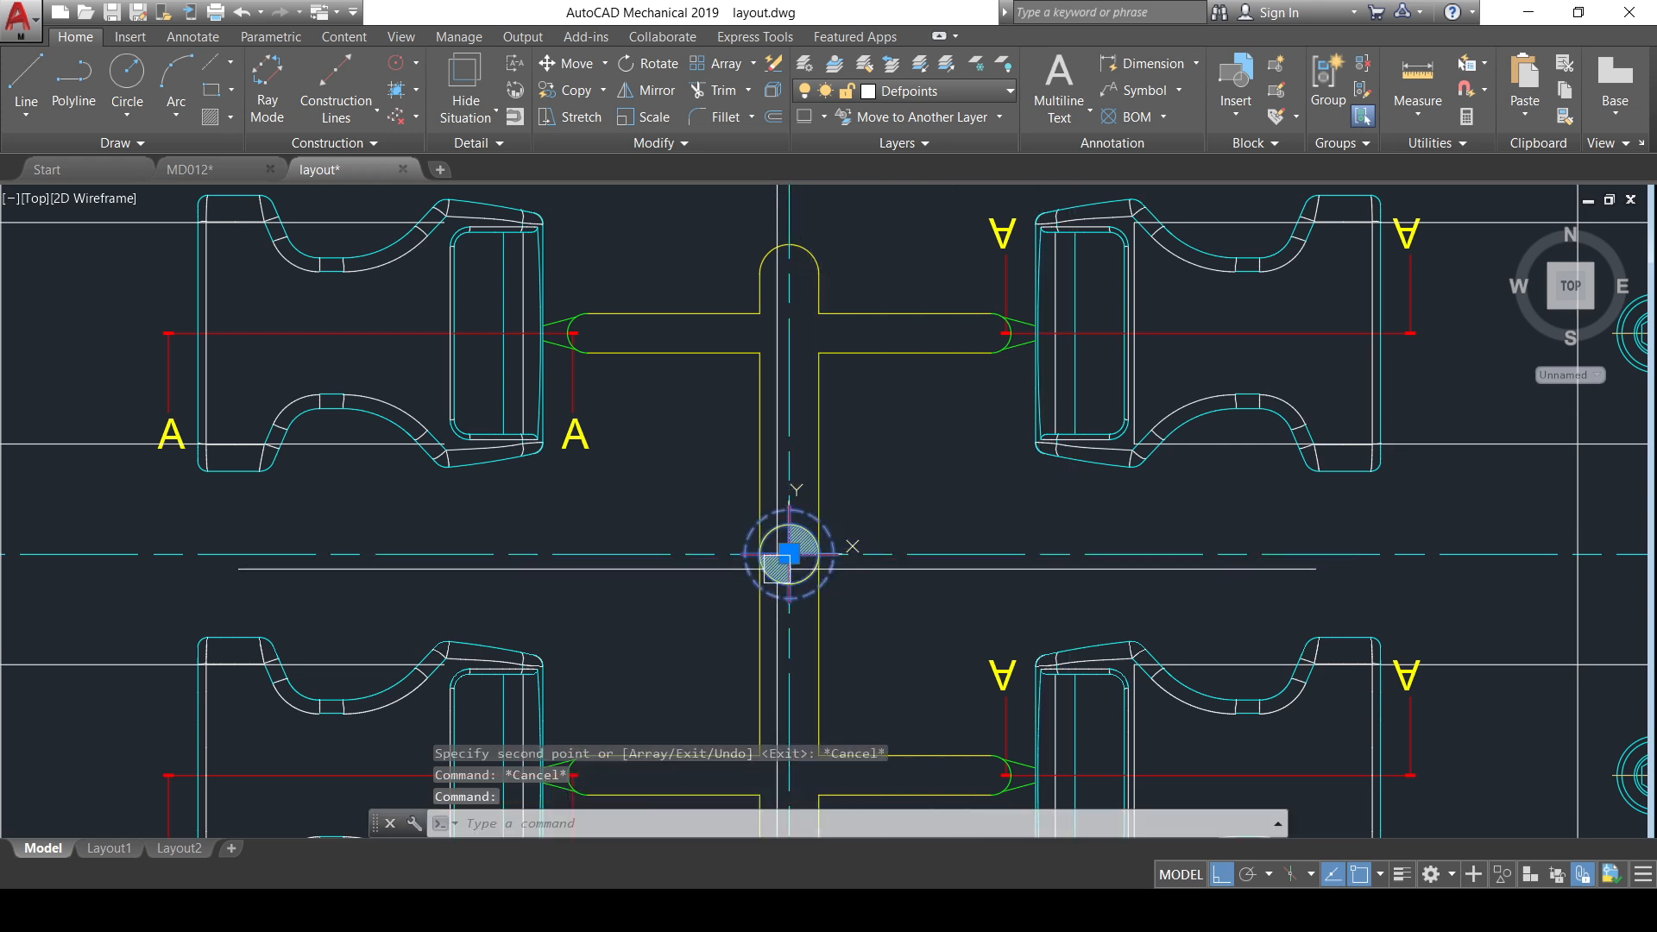
type("Spell")
key("Return")
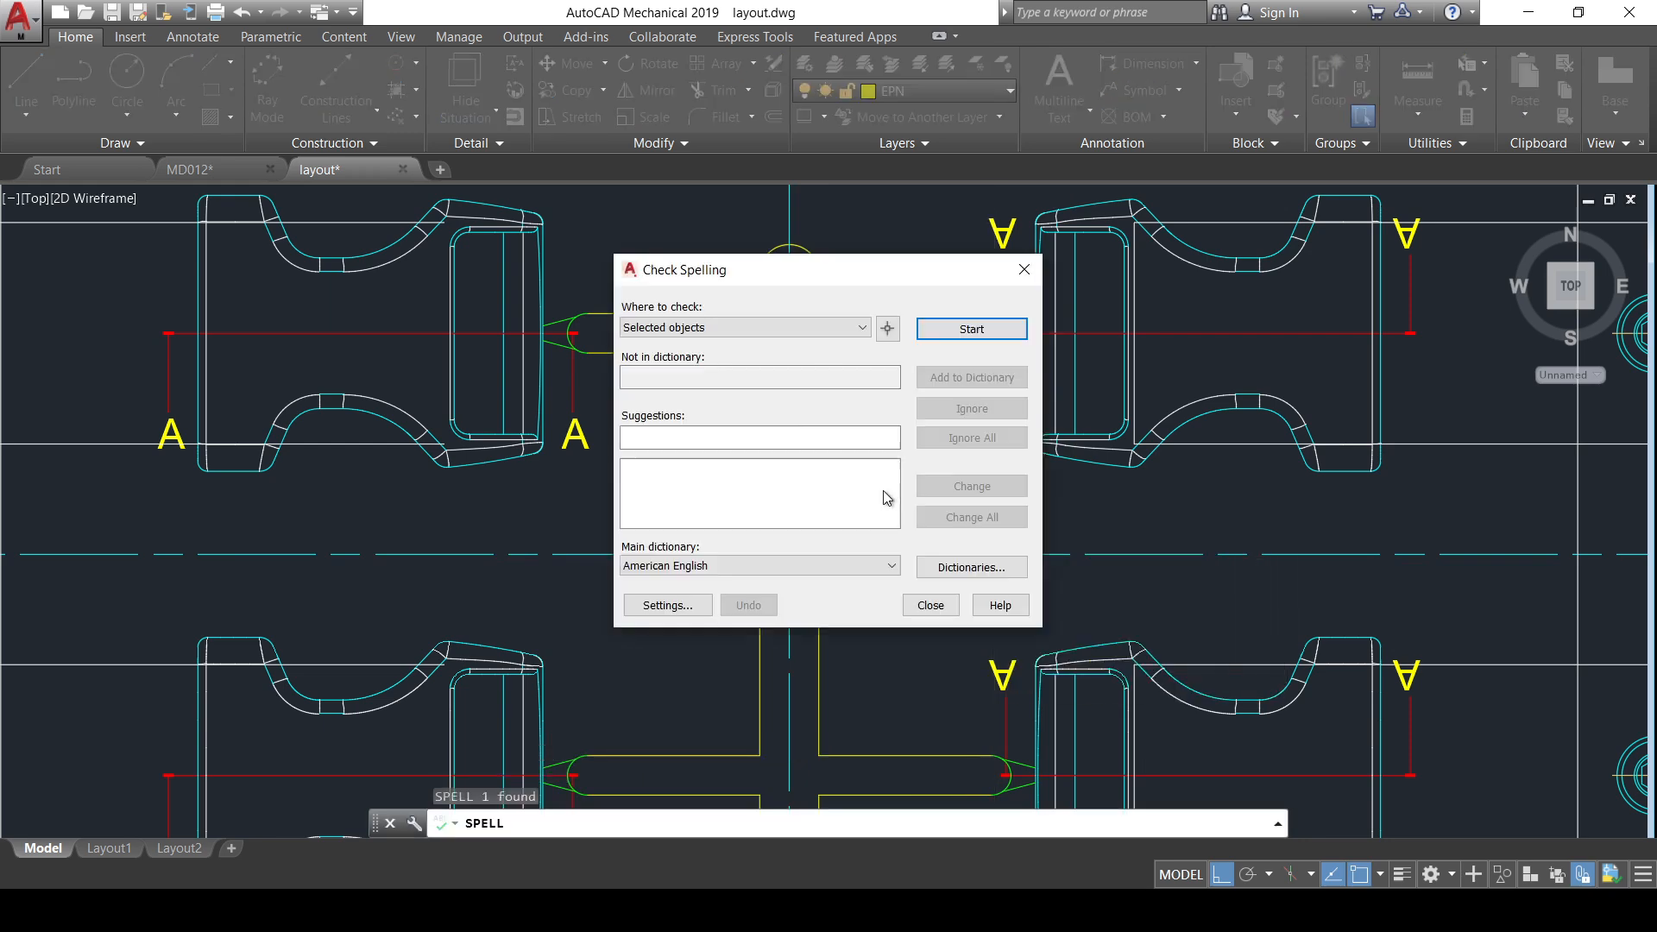
key("Return")
key("Escape")
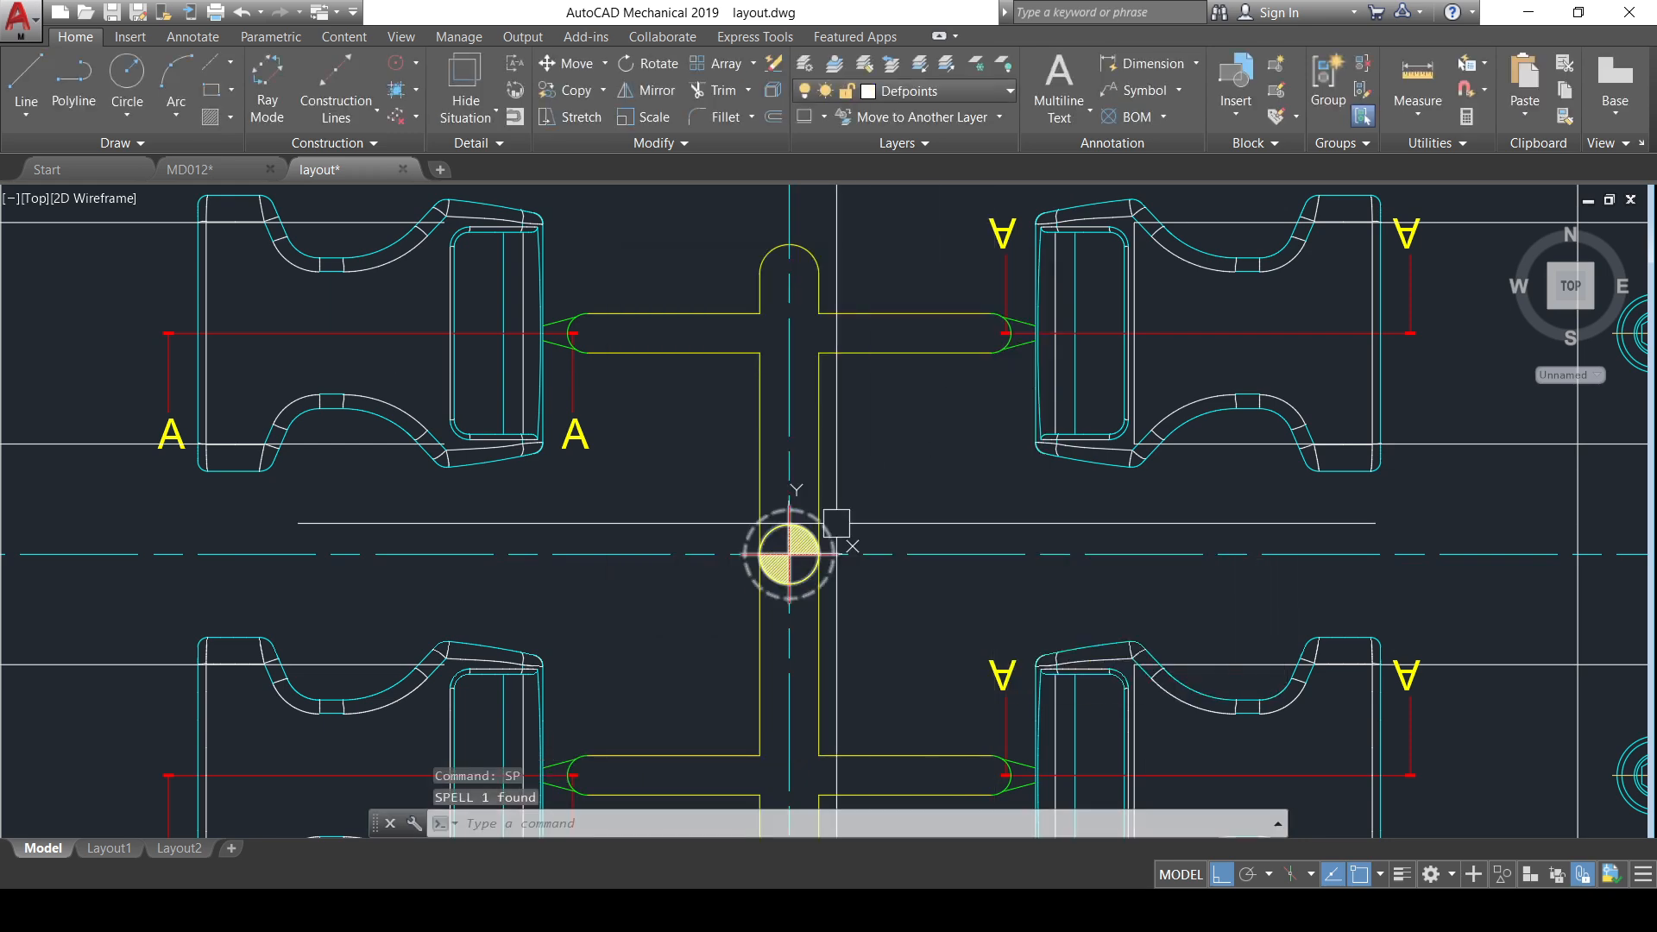
left_click(788, 570)
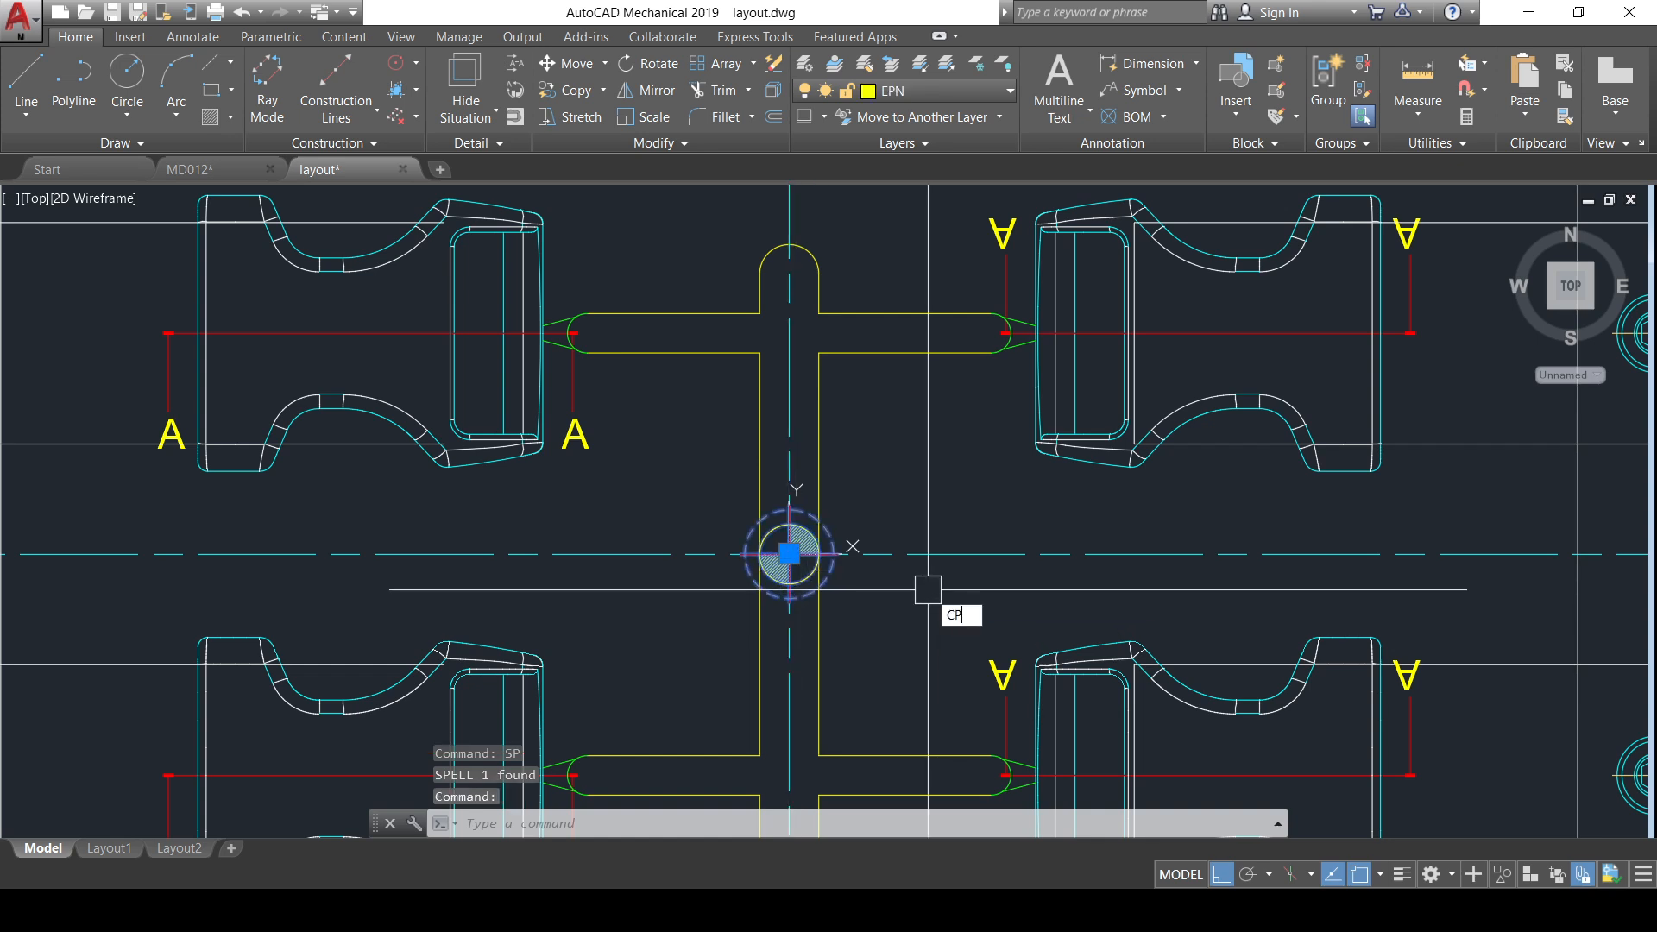
type("CP")
key("Return")
left_click(929, 521)
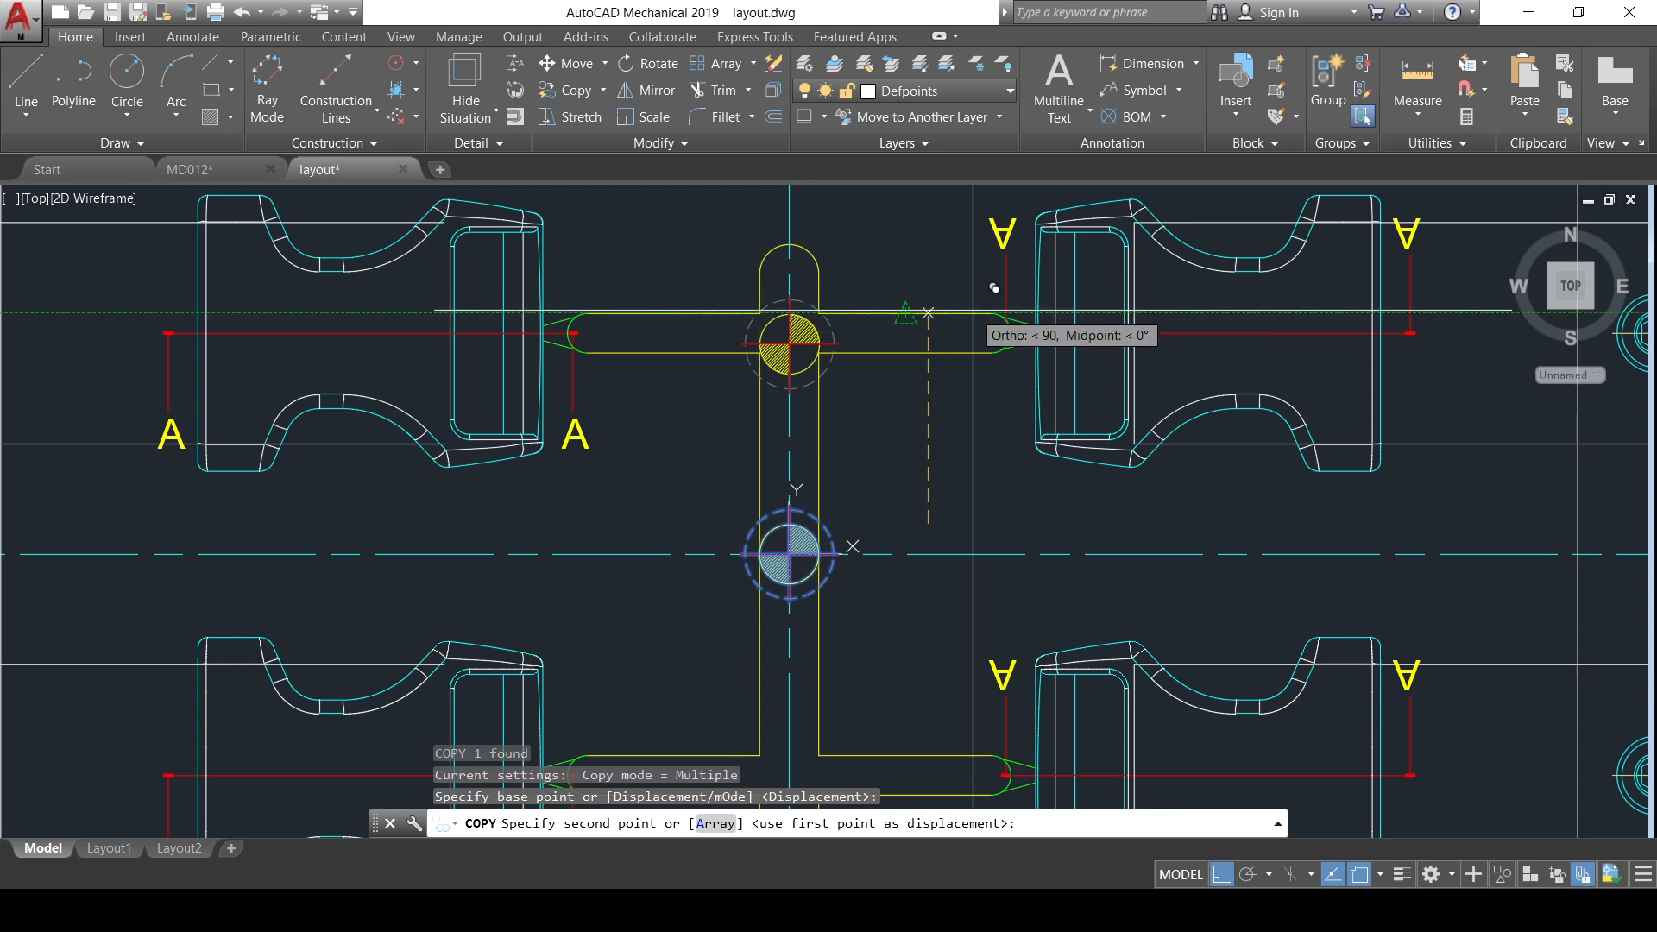
key("Escape")
- Copy the central ejector pin symbol by its centre 20 mm straight up along the vertical centreline
left_click(771, 531)
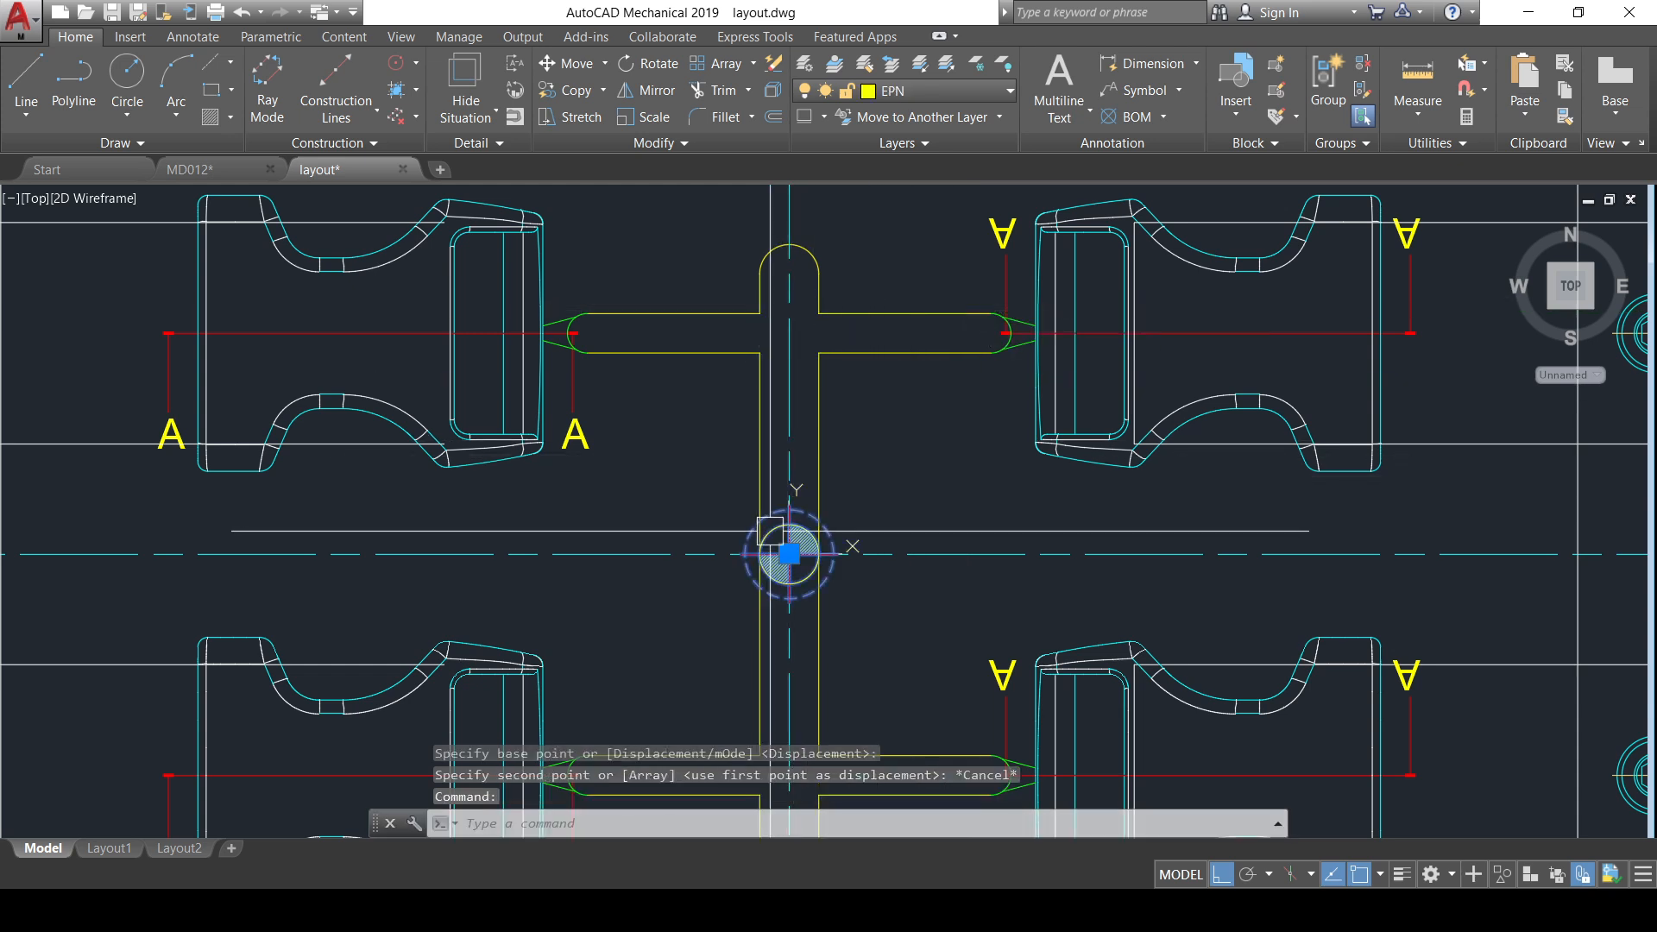
type("CP")
key("Return")
scroll(798, 545, "up", 4)
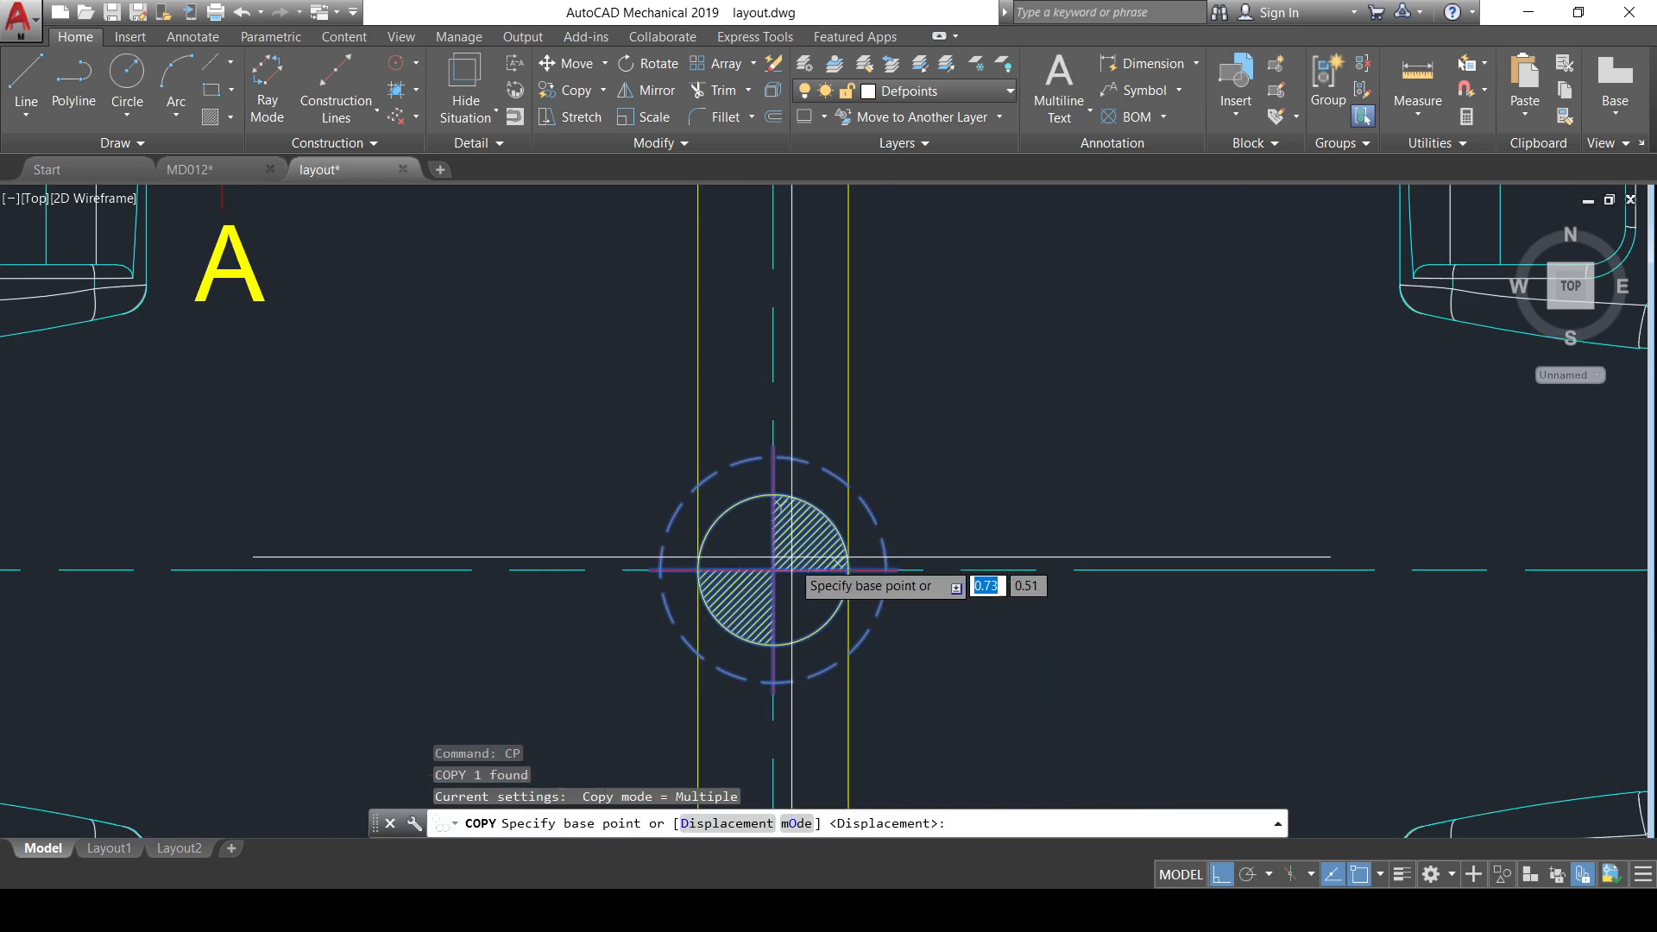
left_click(773, 570)
scroll(781, 634, "down", 2)
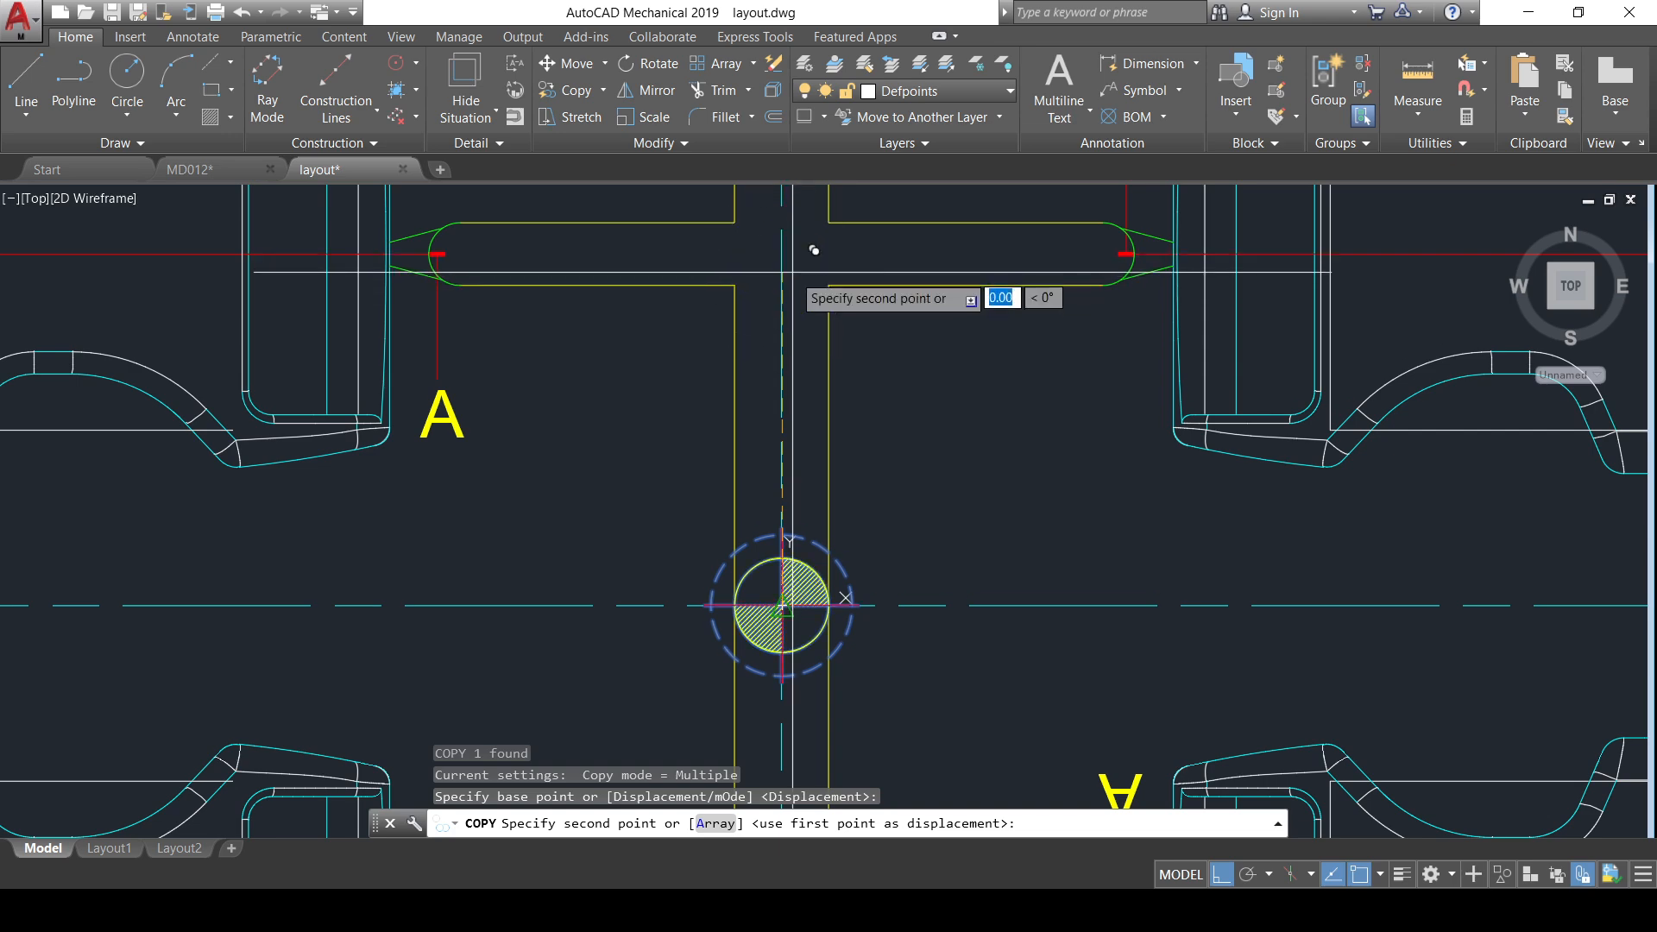
type("20")
key("Return")
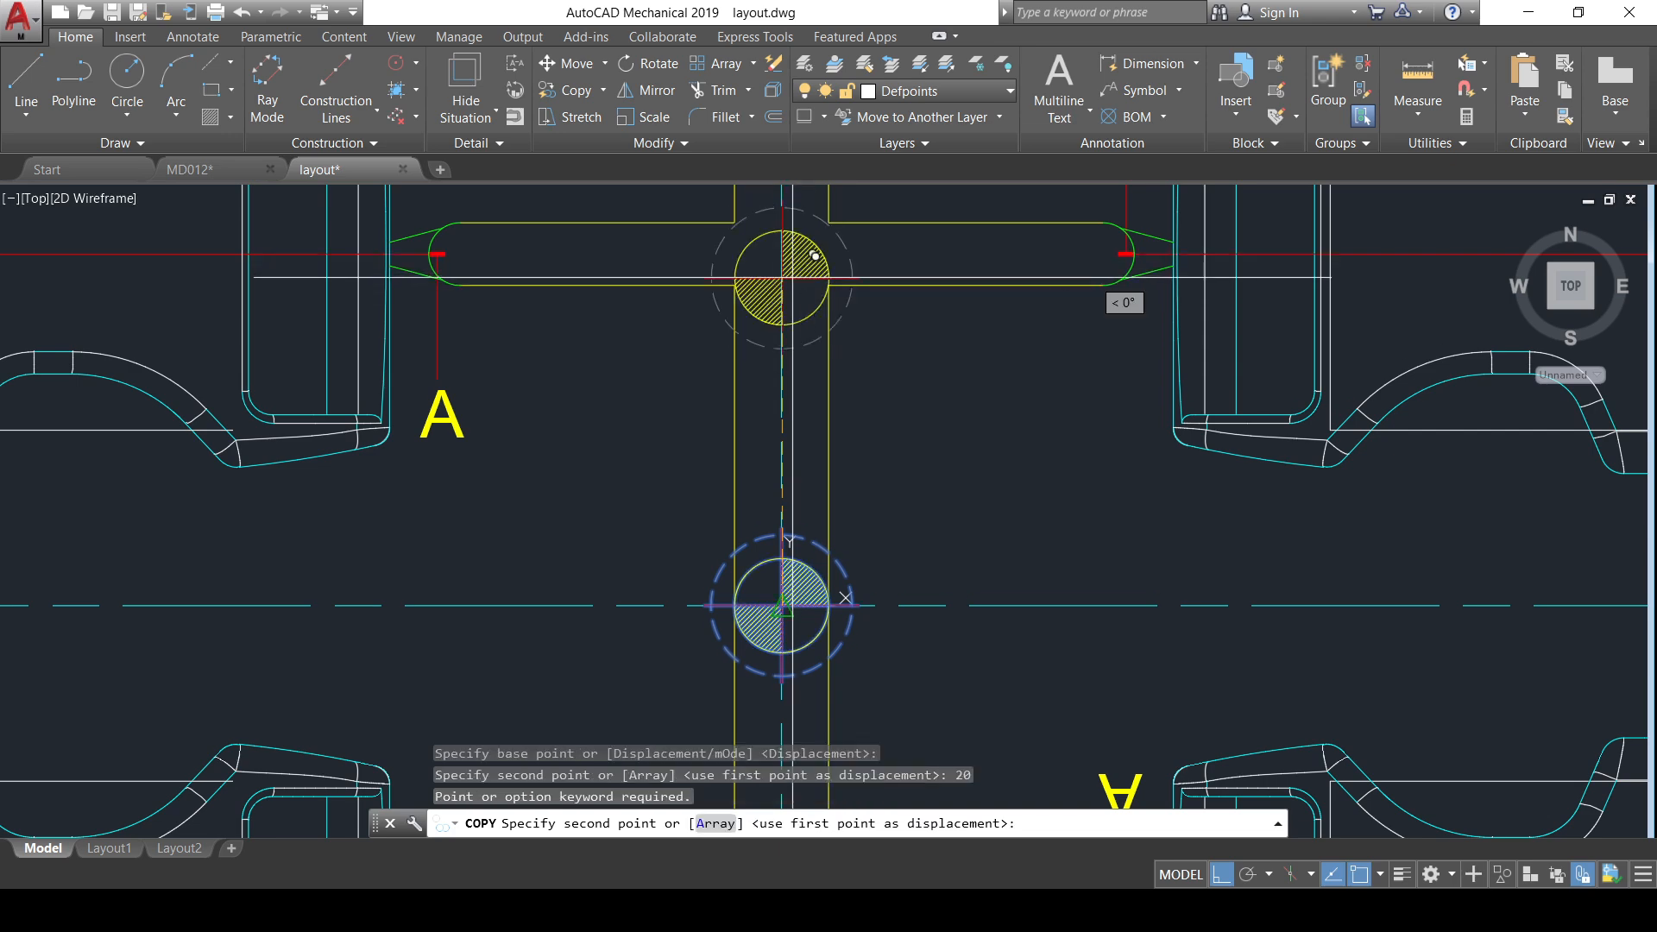
scroll(768, 587, "down", 2)
scroll(768, 651, "down", 2)
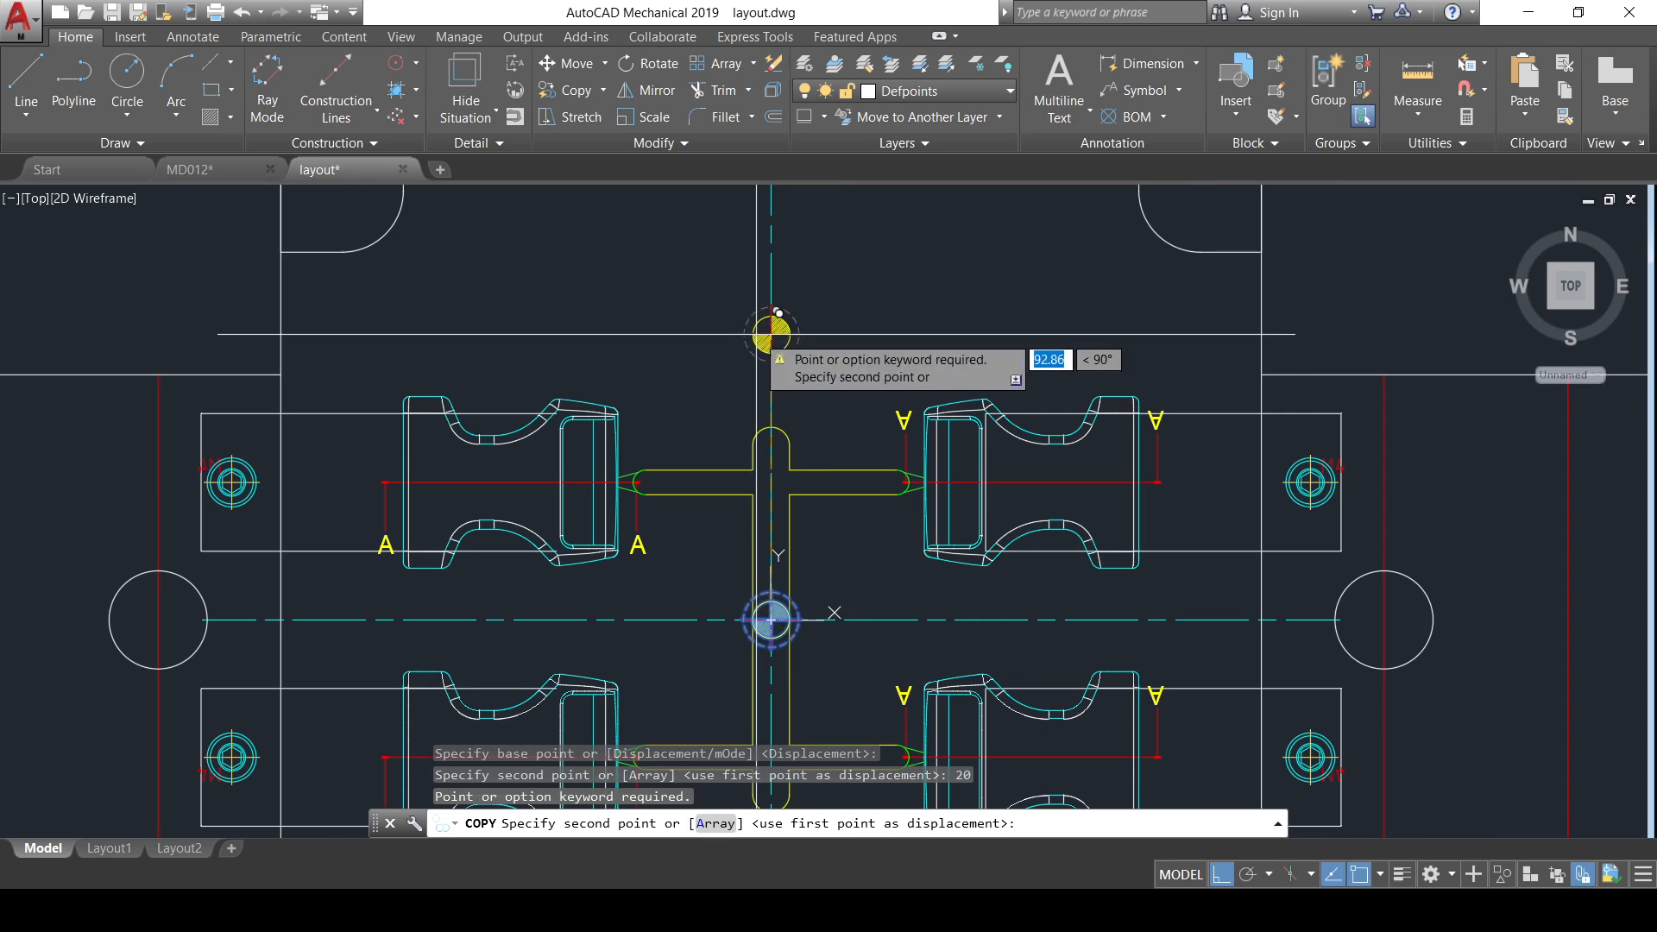
left_click(771, 482)
key("Escape")
- Measure the vertical offset between the upper ejector pin's centre and the upper runner branch's centreline with a temporary linear dimension
scroll(777, 479, "up", 5)
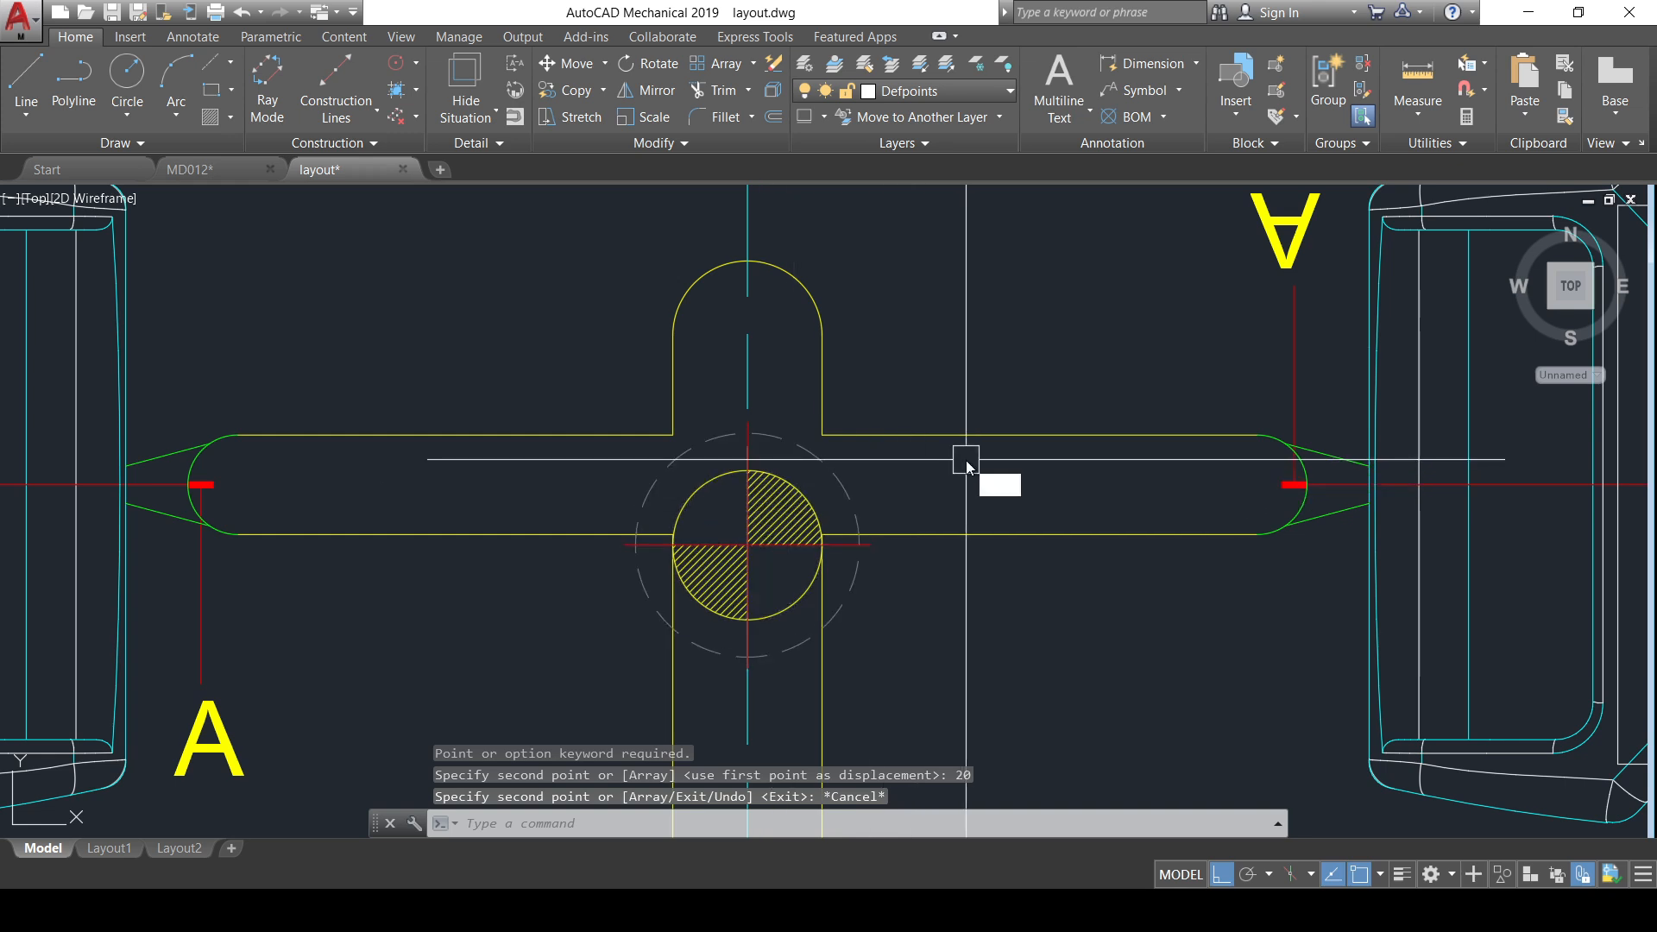
key("Return")
left_click(749, 557)
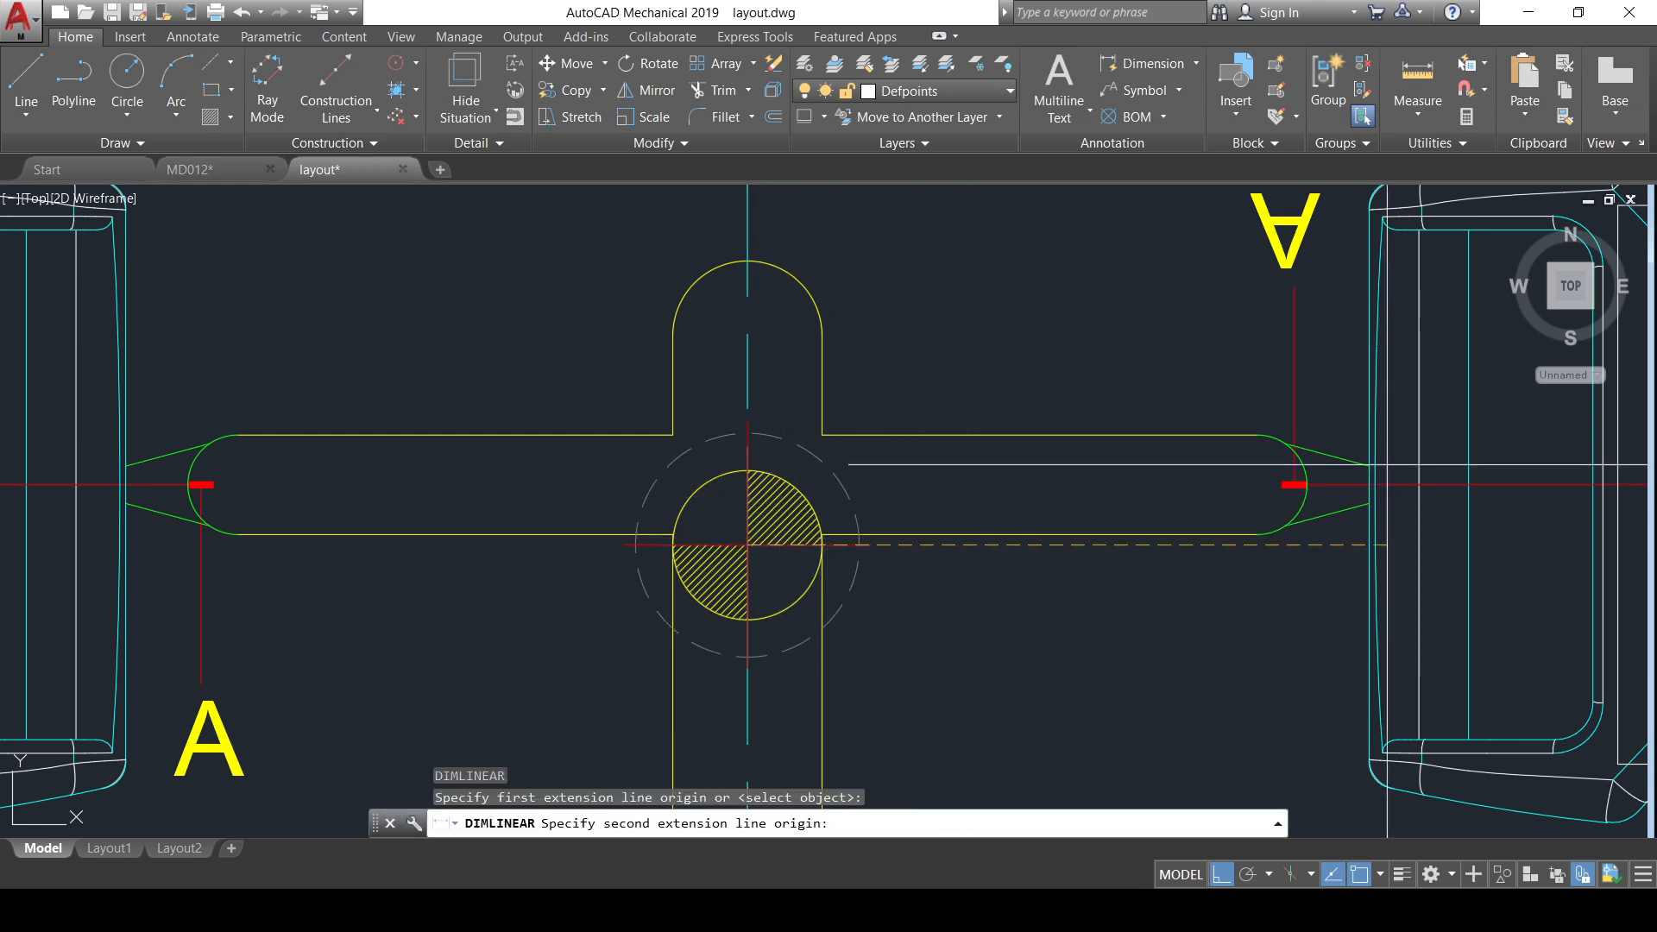
left_click(1282, 485)
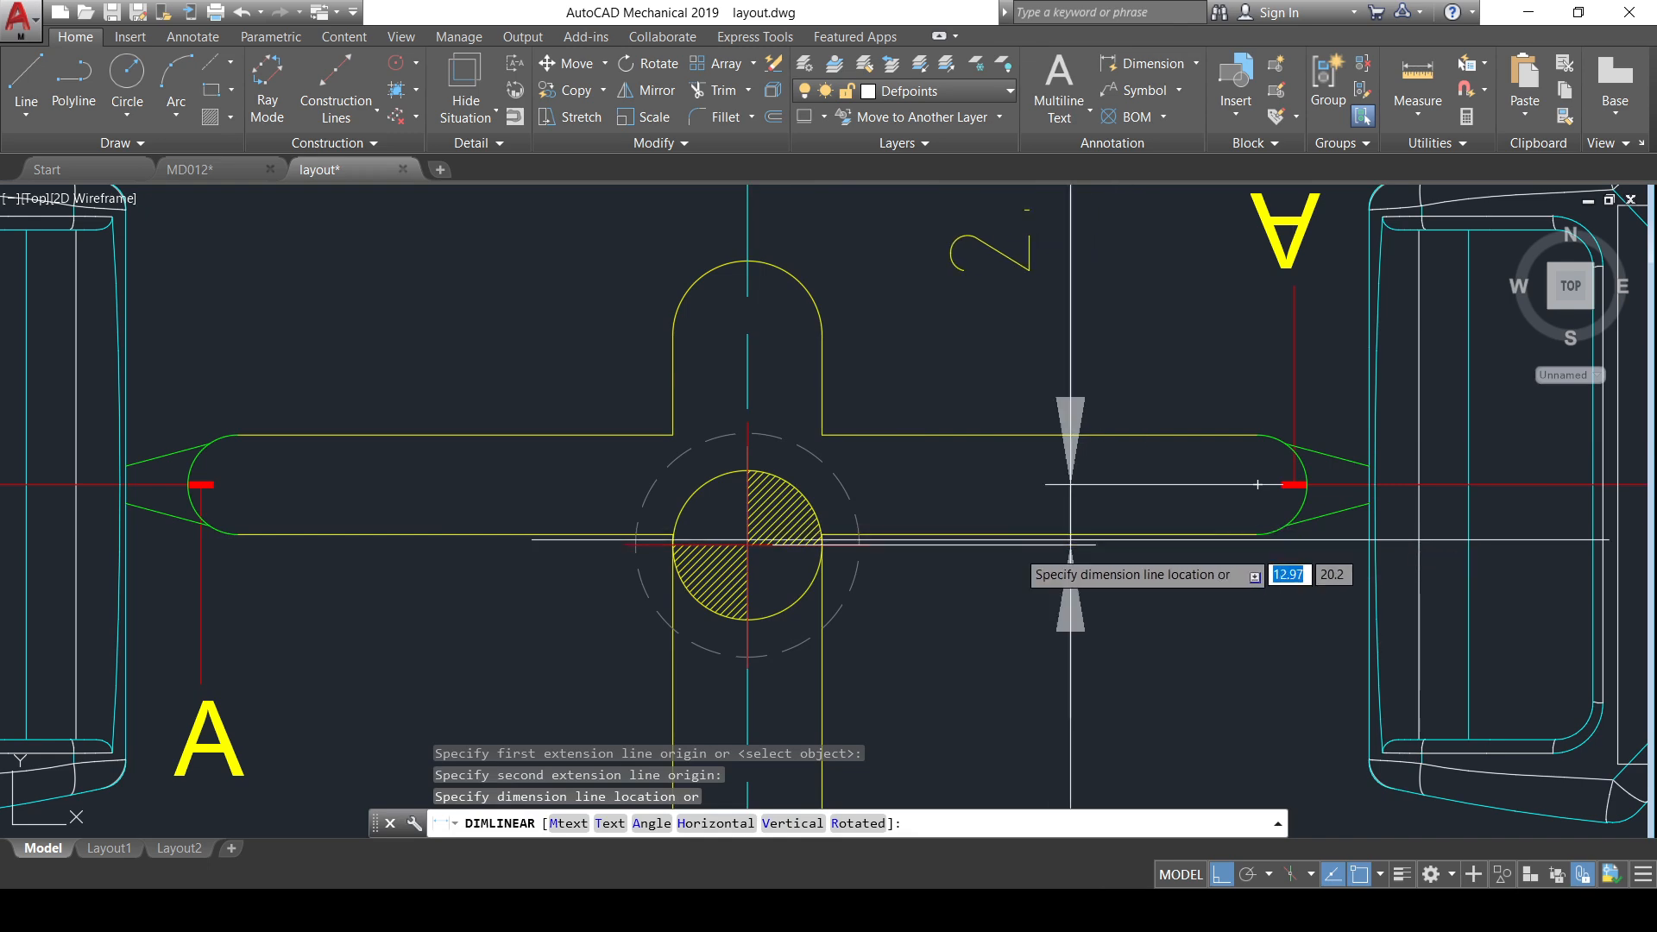
scroll(1035, 510, "down", 3)
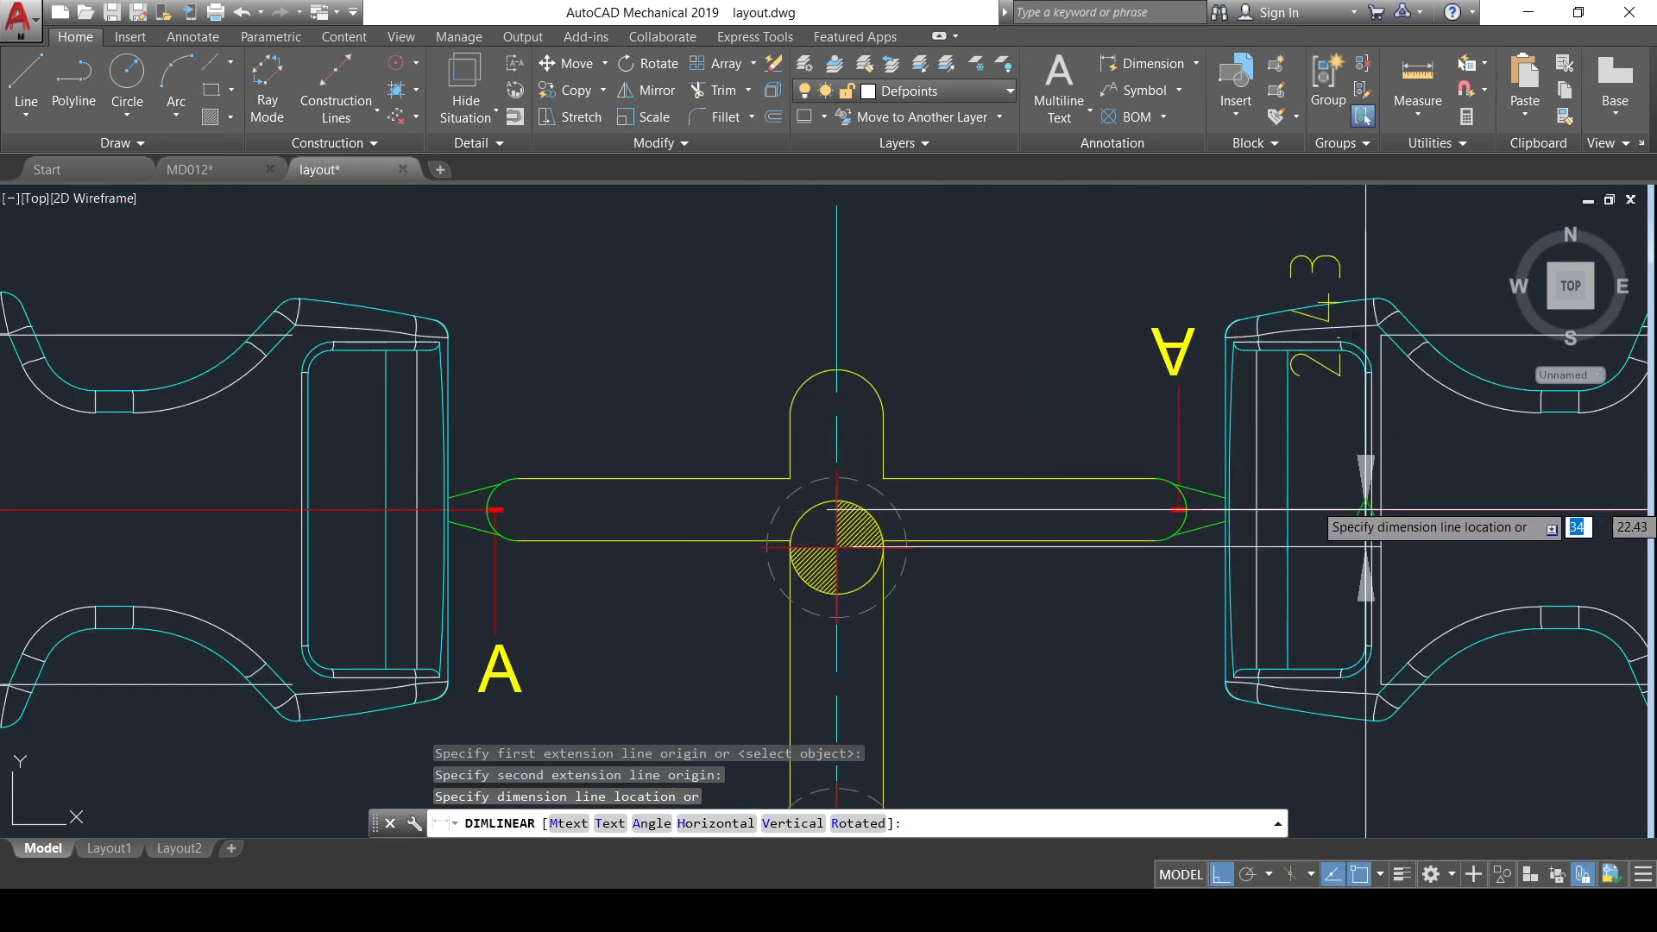
key("Escape")
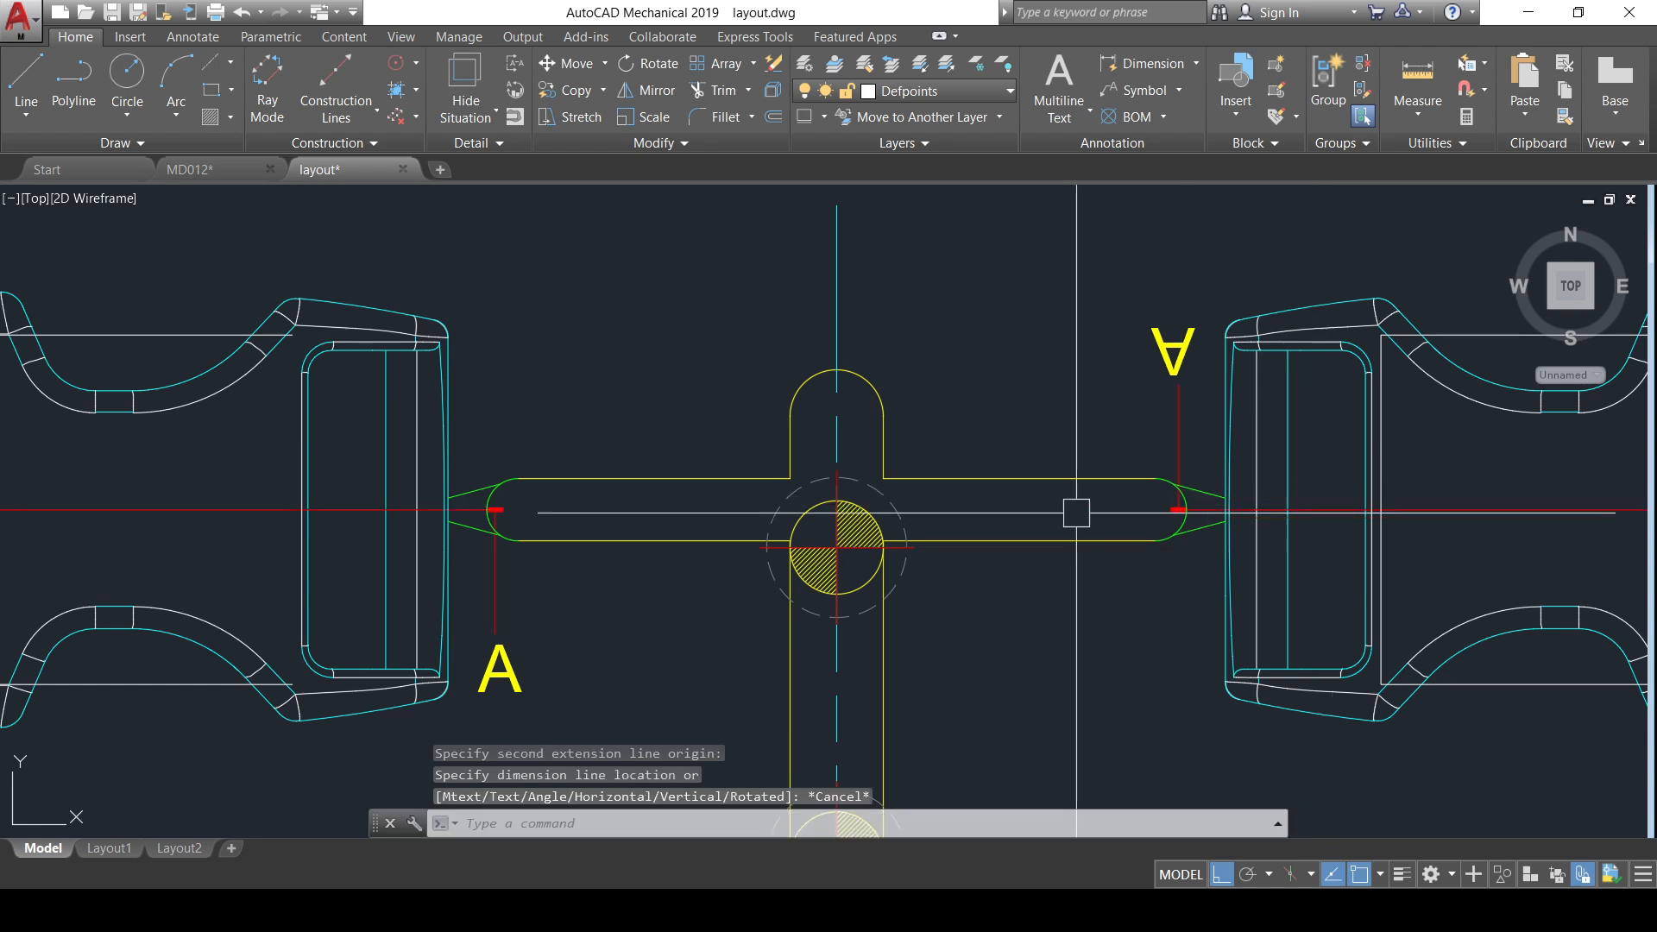
- Measure the vertical distance from the mould centre to the upper runner branch's centreline with a temporary linear dimension
middle_click_drag(1045, 620, 895, 482)
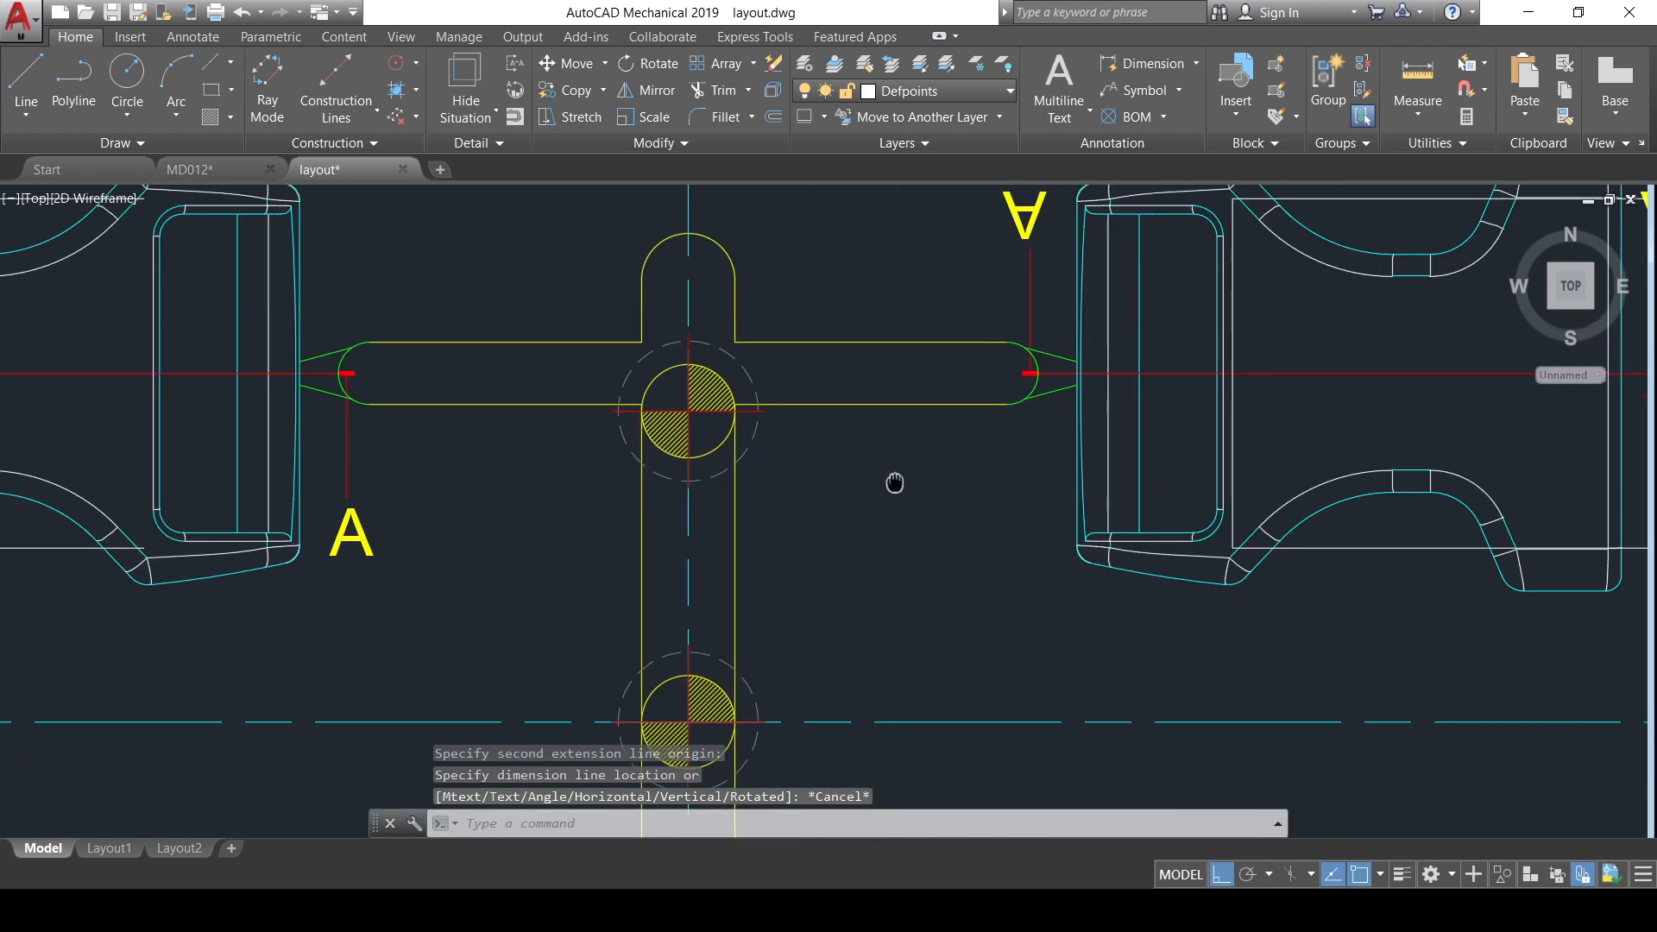
key("Return")
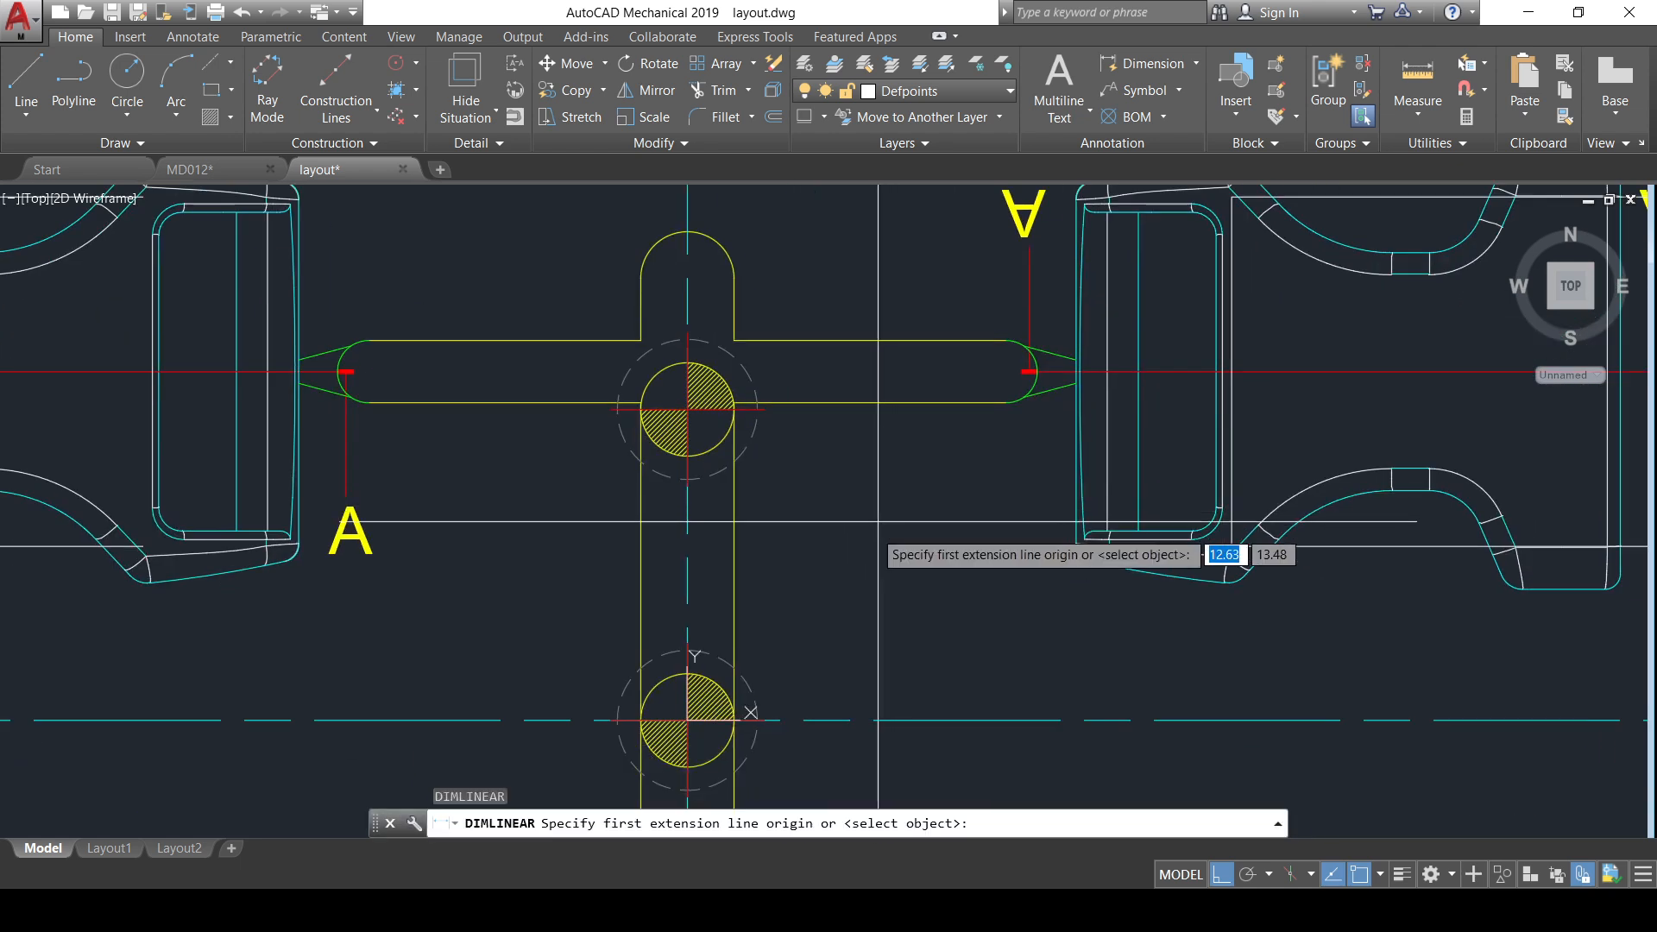
left_click(733, 719)
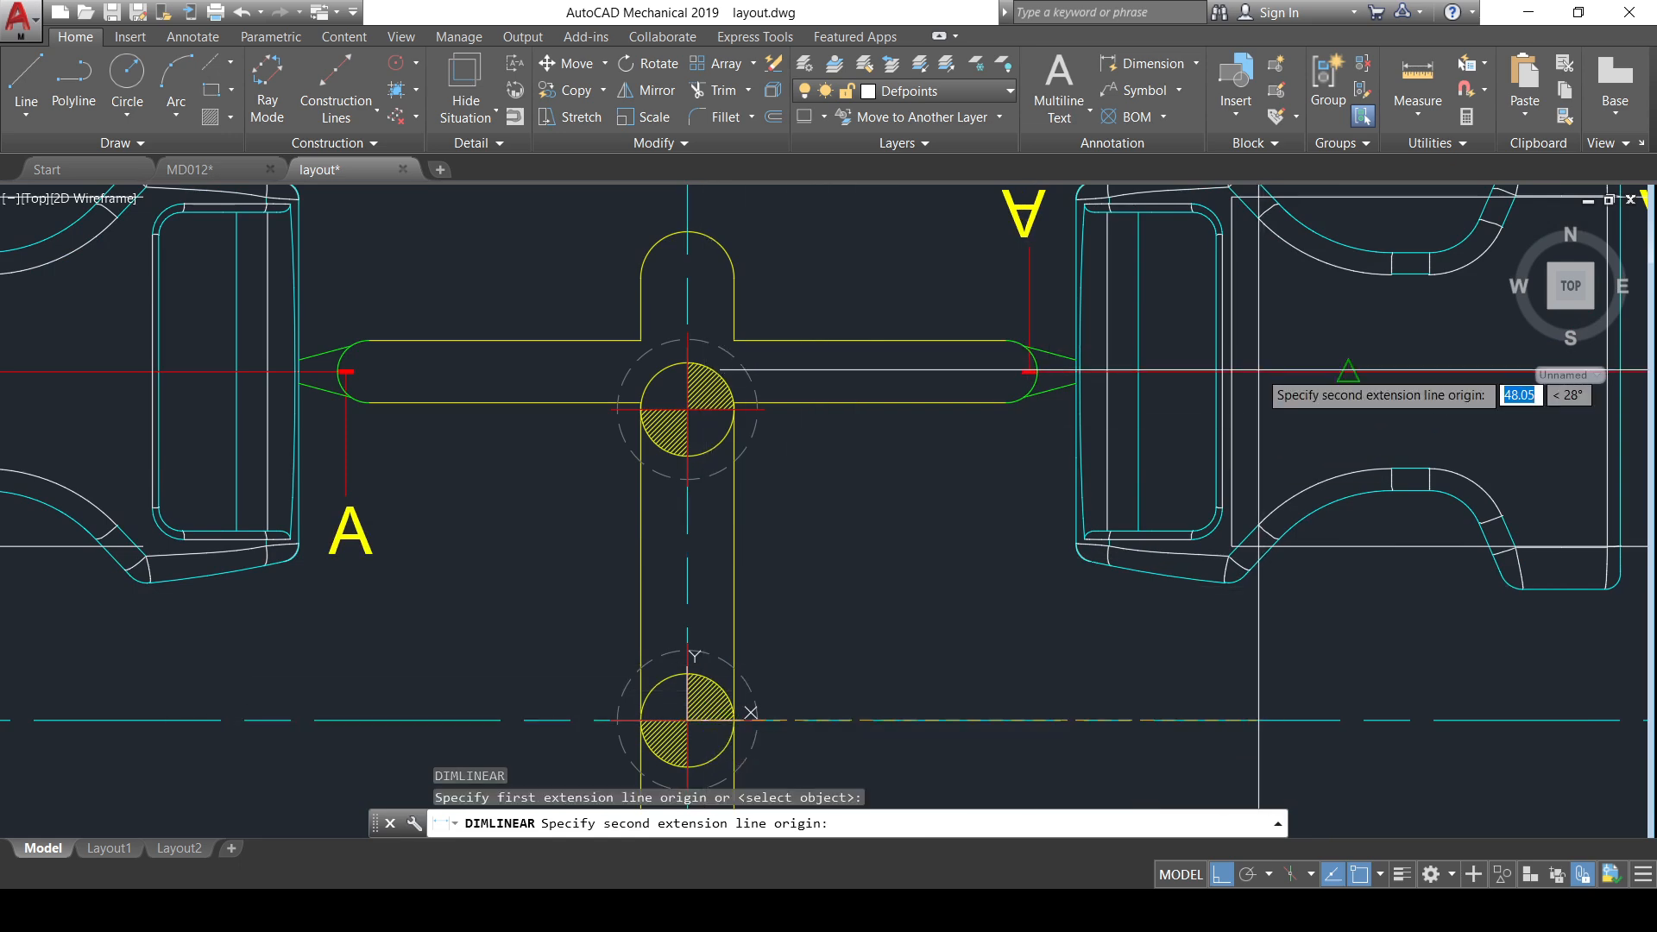
left_click(1261, 371)
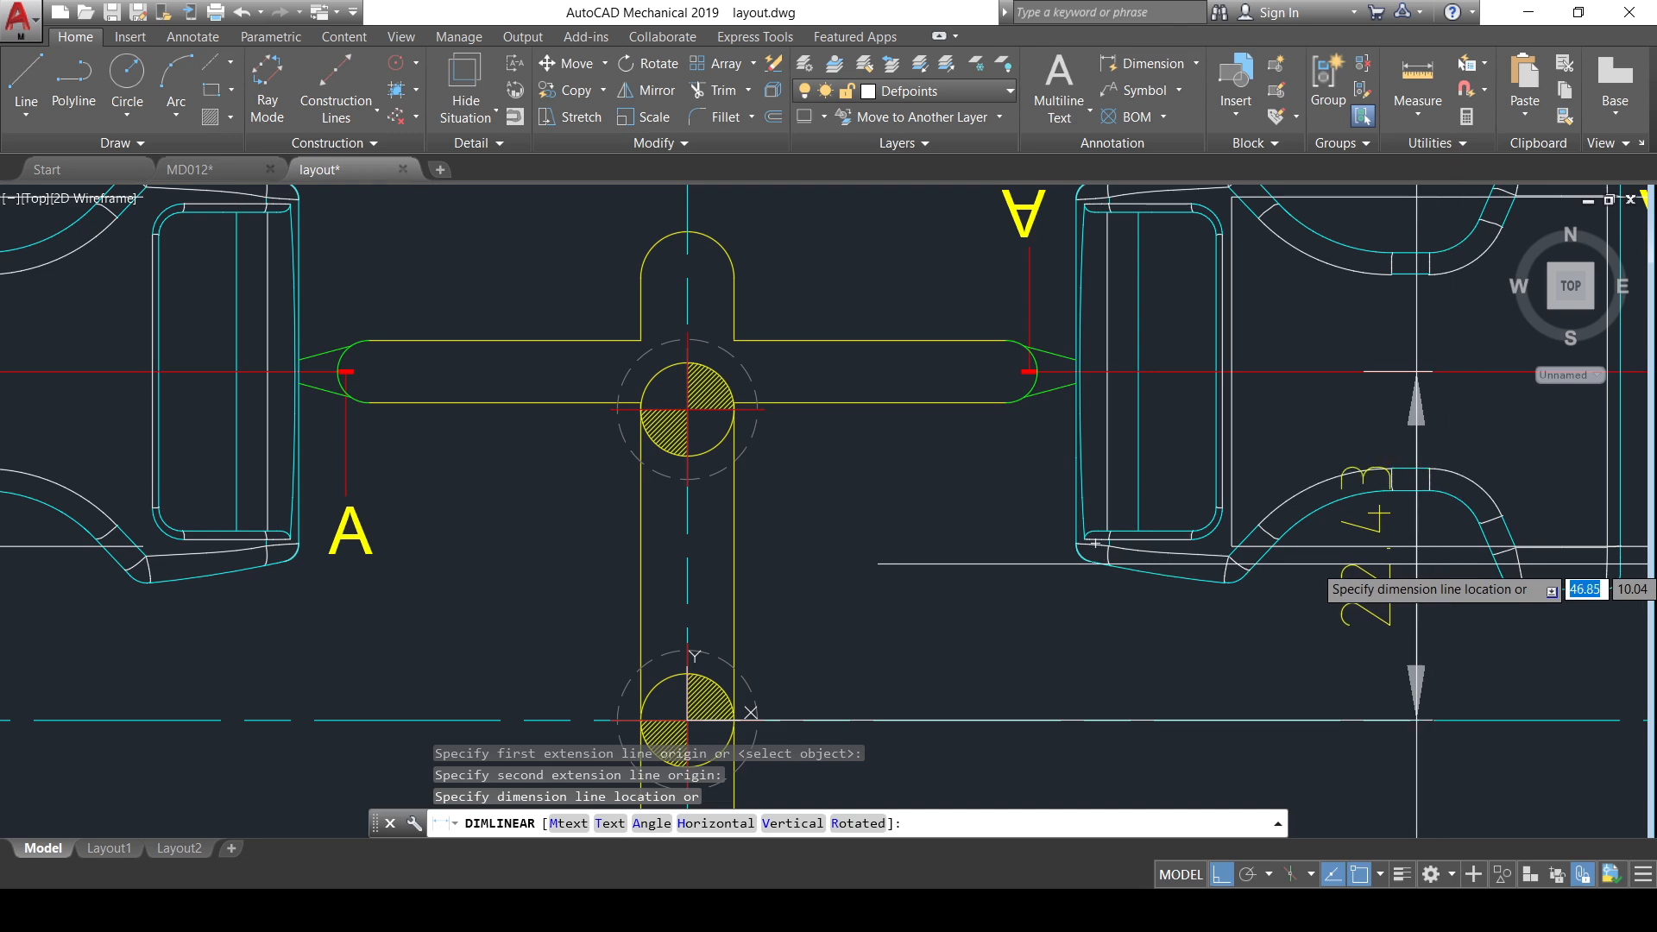
middle_click_drag(966, 558, 500, 464)
scroll(656, 493, "down", 4)
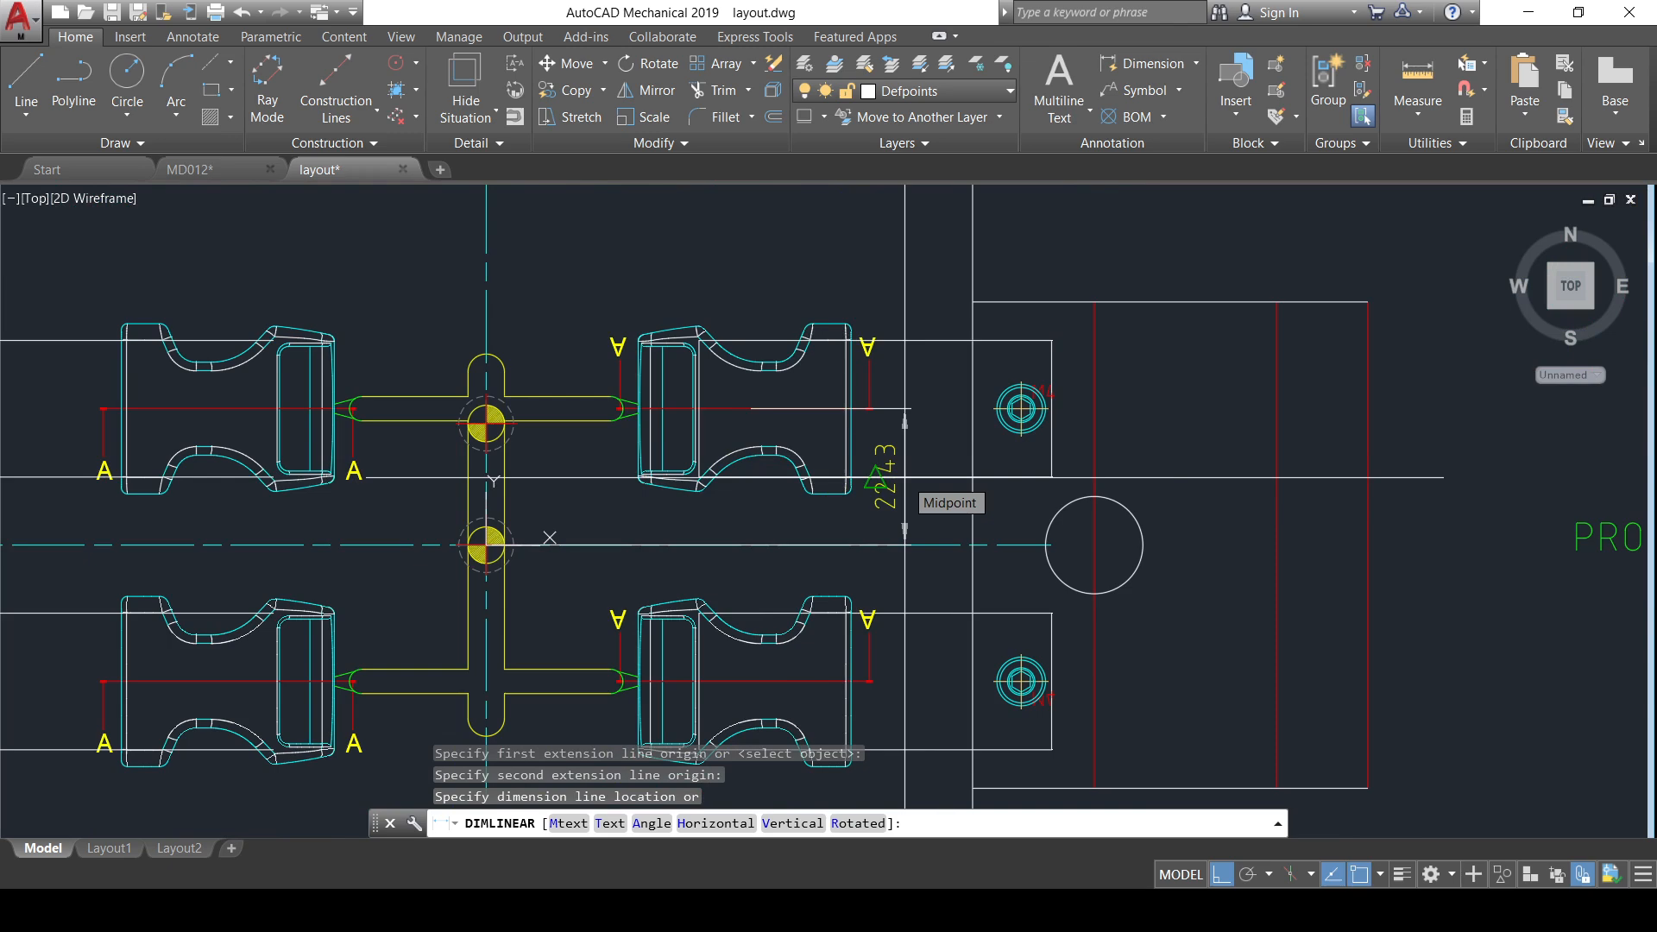
scroll(549, 509, "up", 2)
middle_click_drag(549, 508, 724, 512)
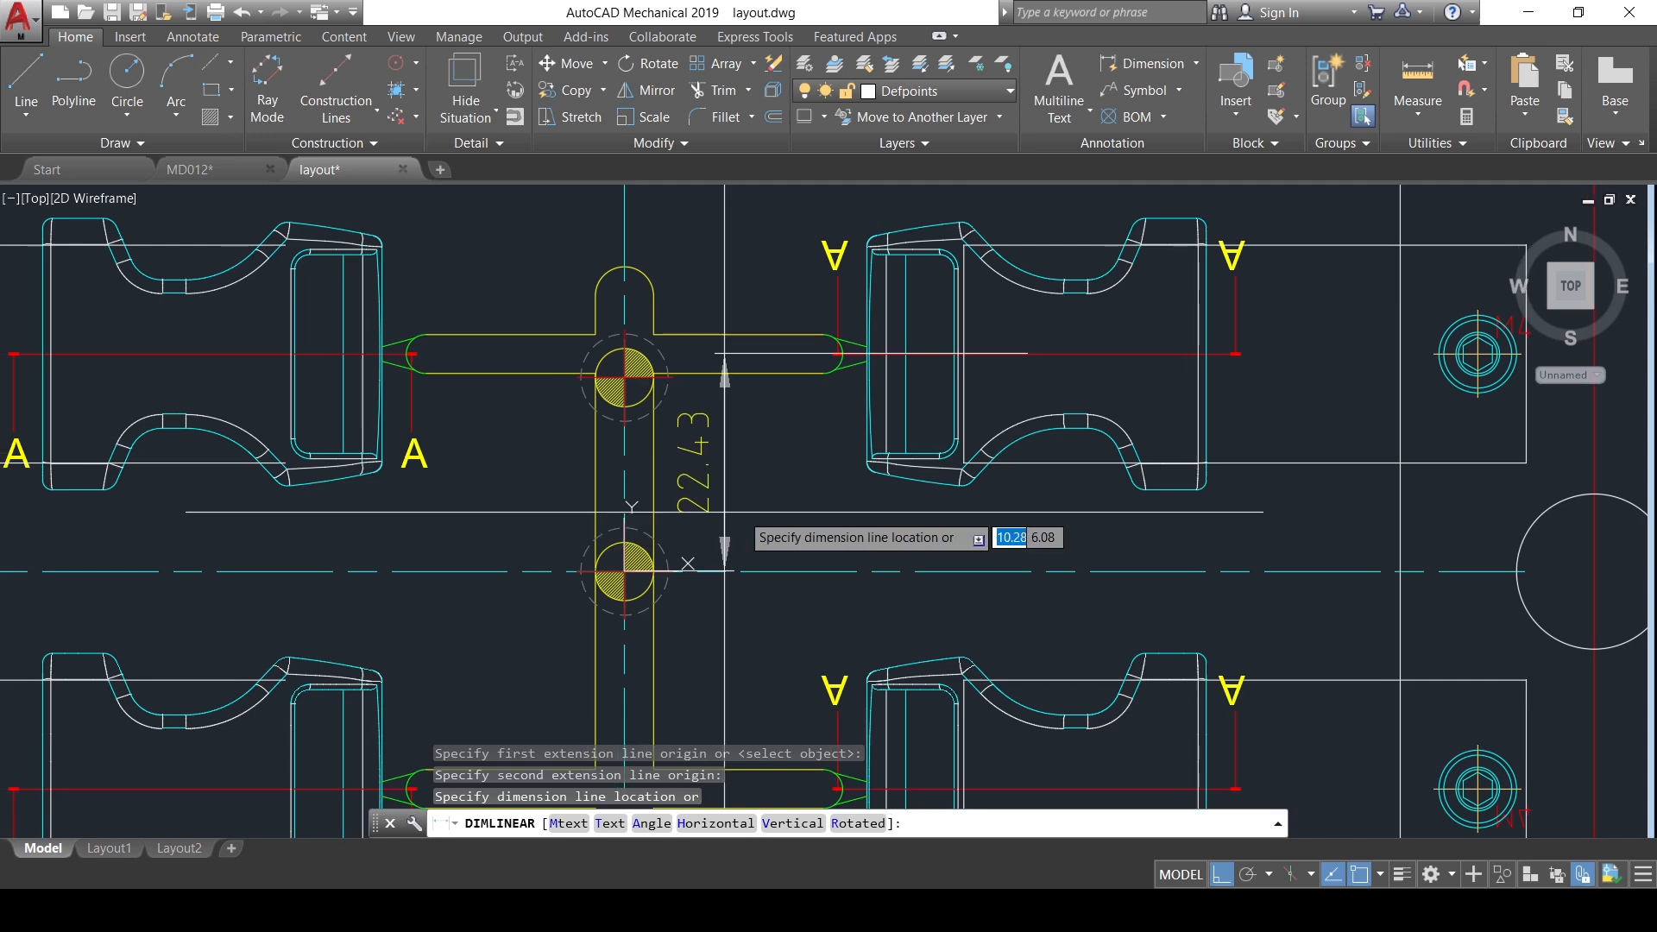
scroll(724, 511, "down", 5)
key("Escape")
scroll(722, 480, "up", 4)
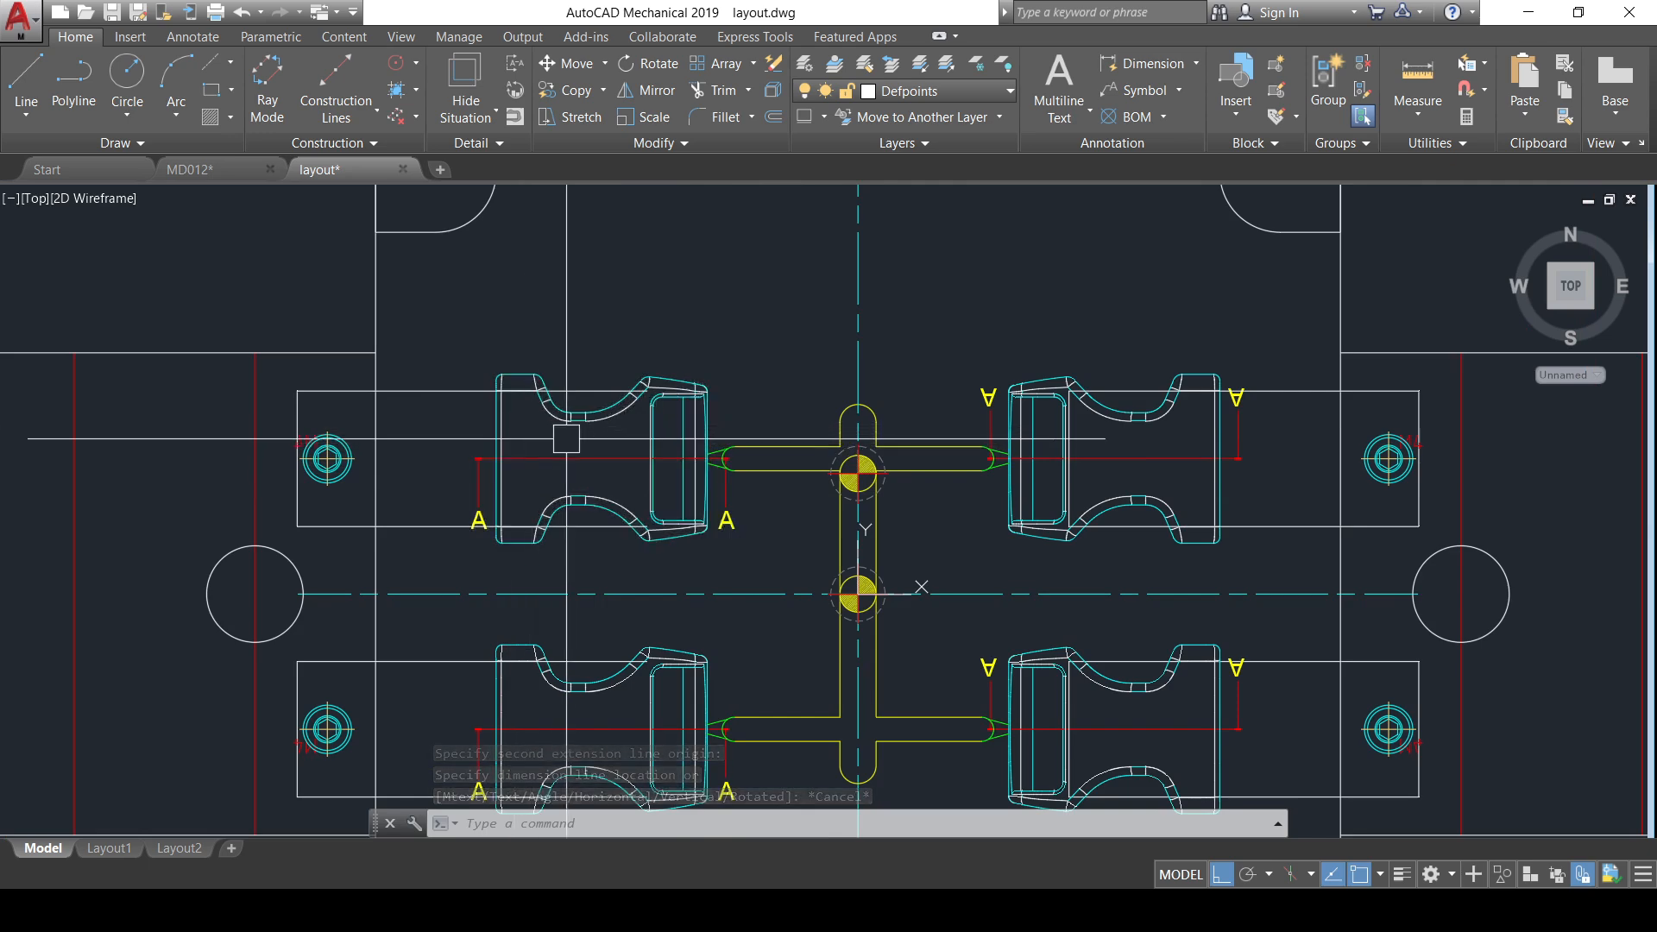
- Move the upper cavity row, with its inserts, runner branch and ejector pin, straight up by 2.57, working out 25 − 22.43 in Calculator
left_click(279, 361)
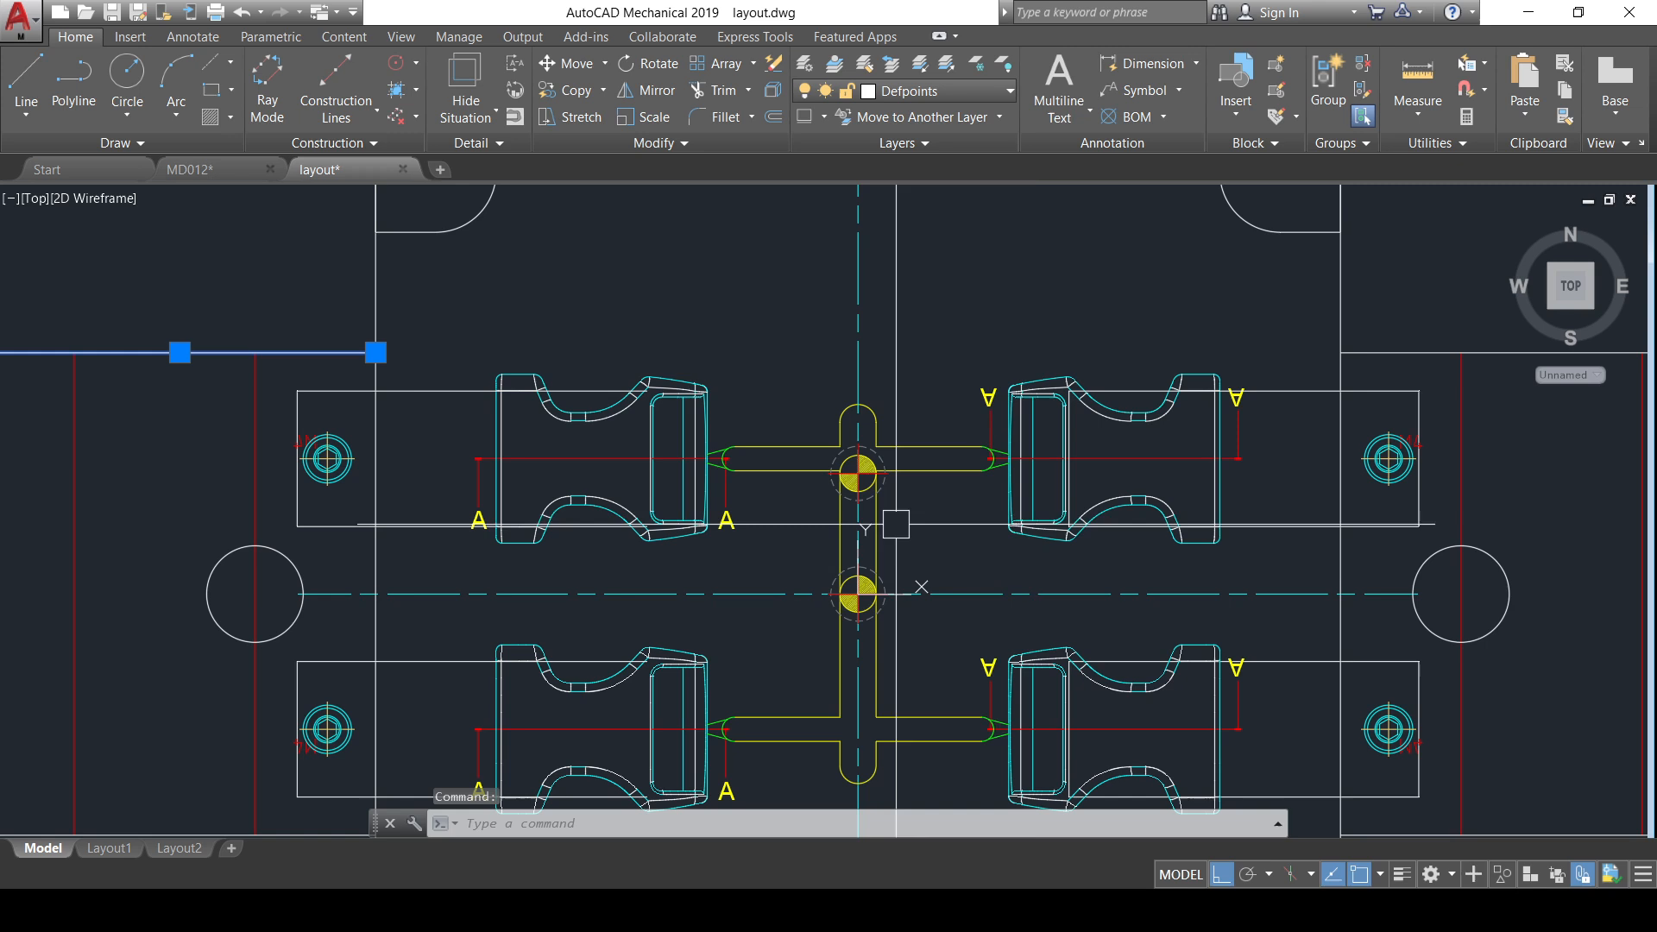
key("Escape")
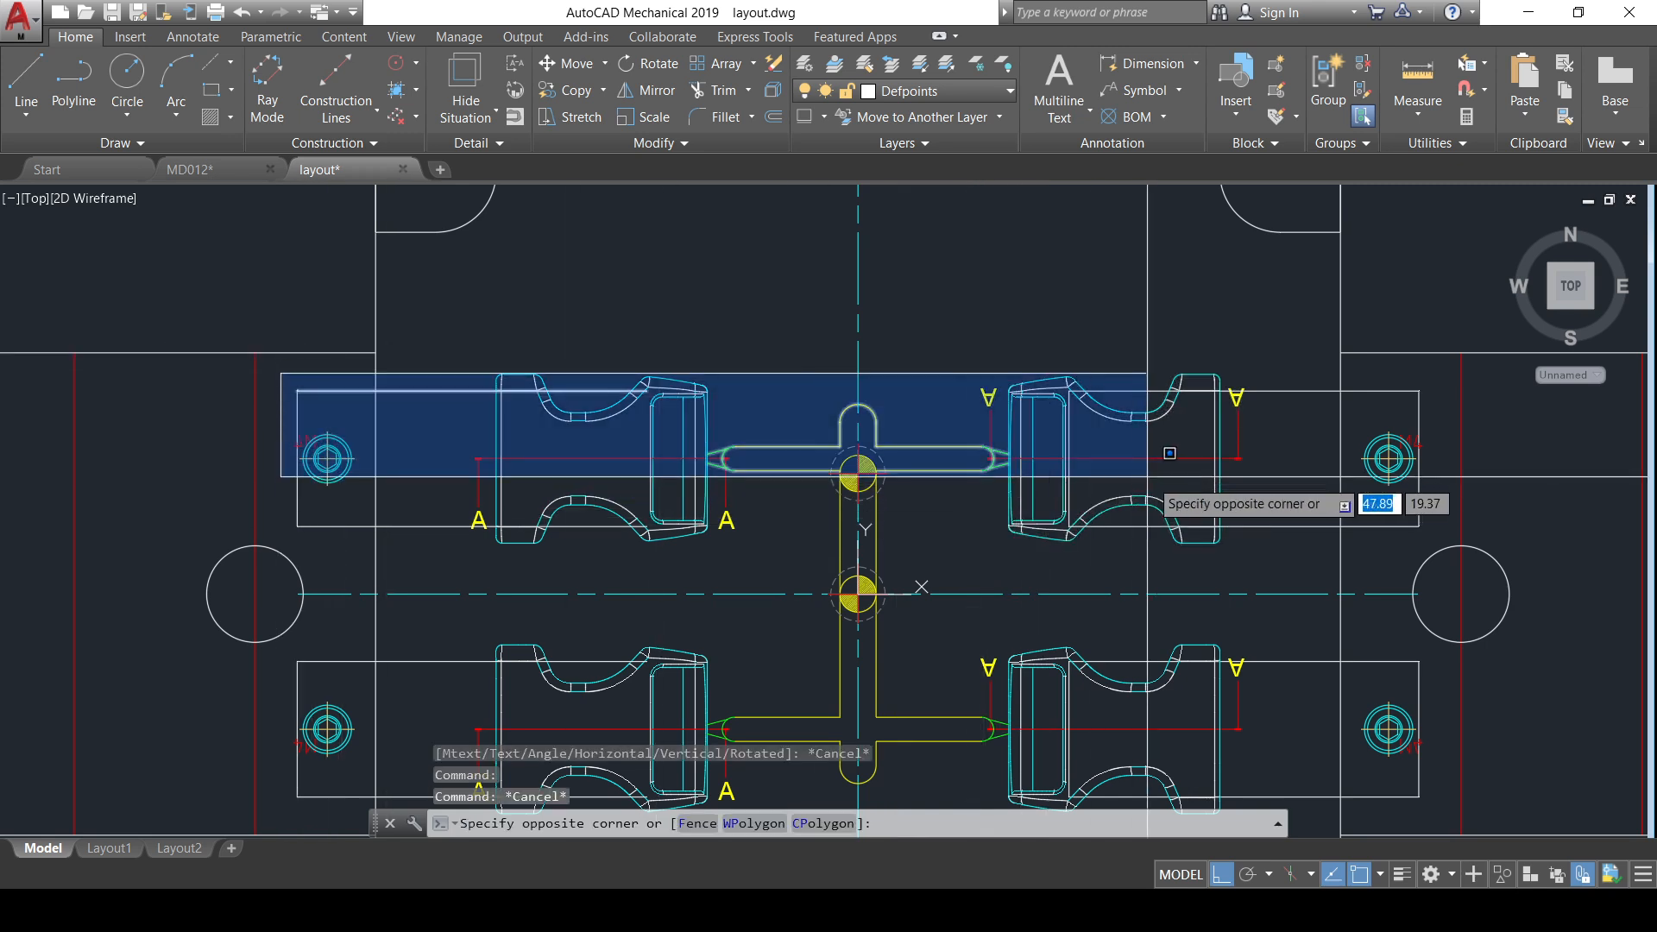
left_click(1455, 524)
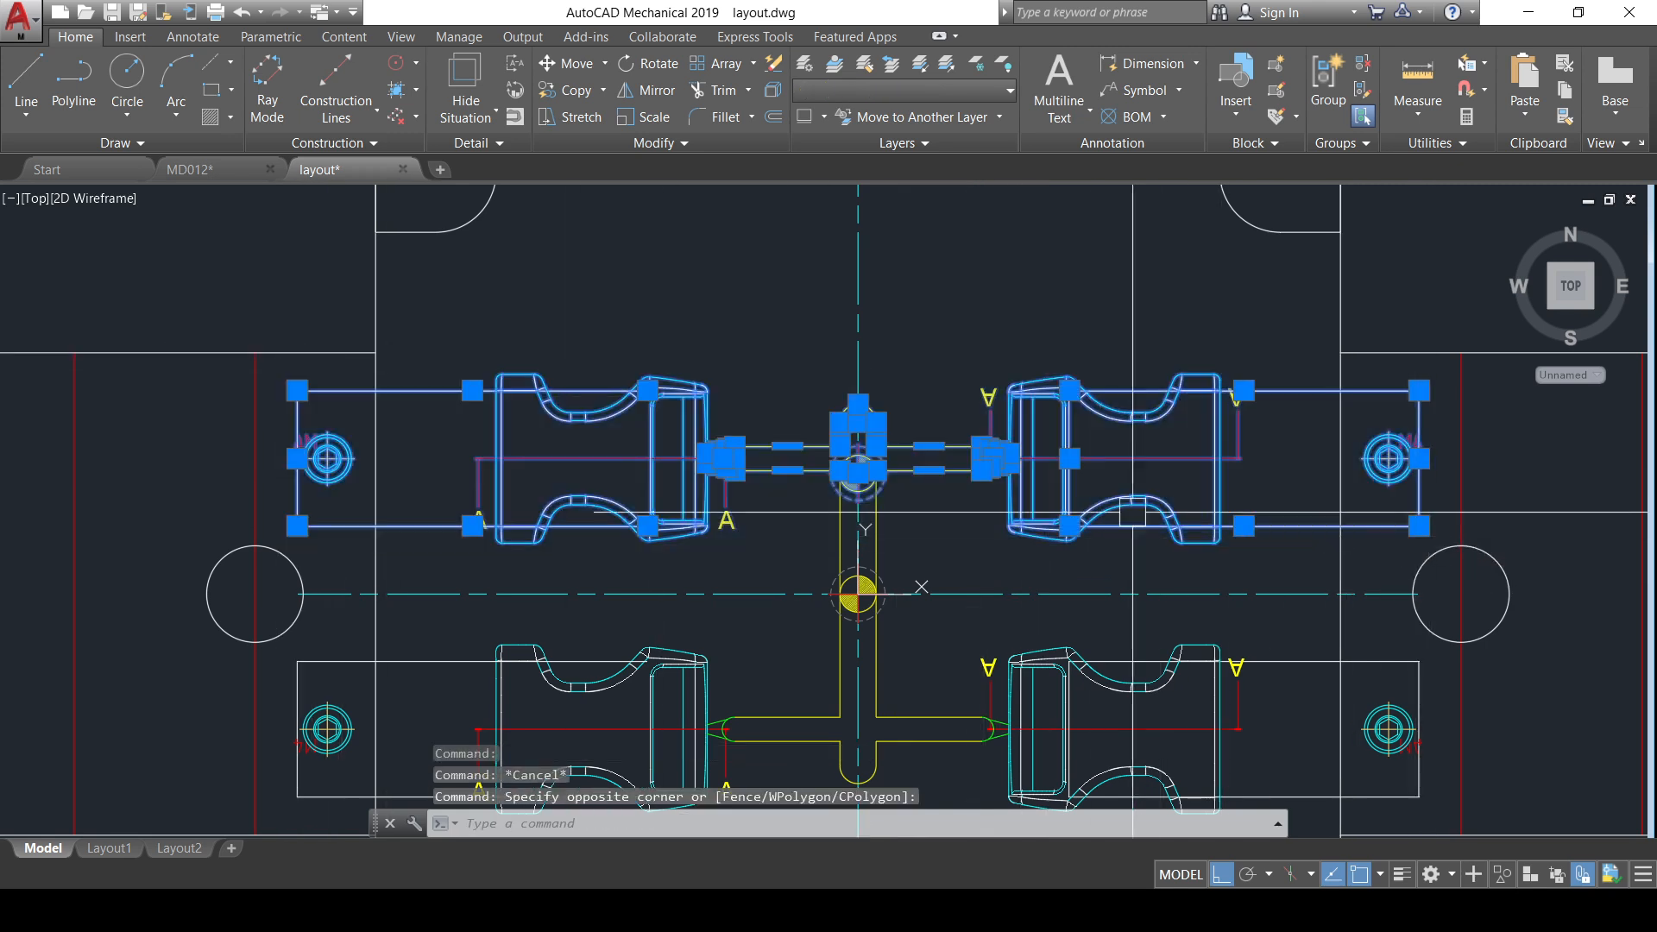
type("m")
key("Return")
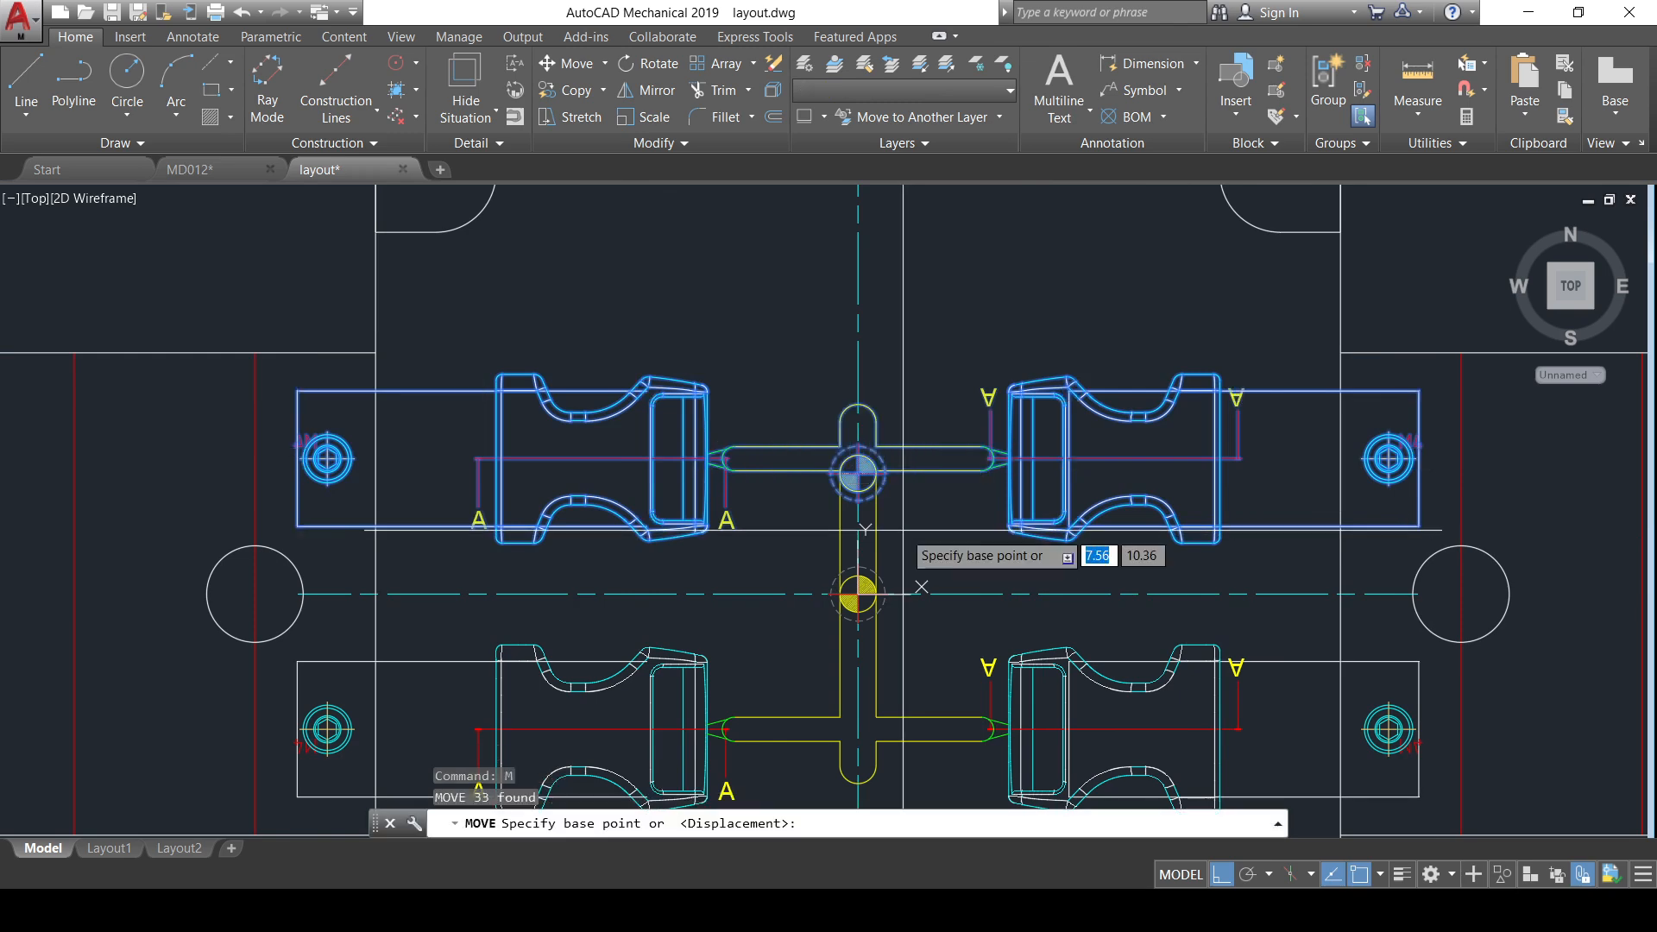
left_click(914, 354)
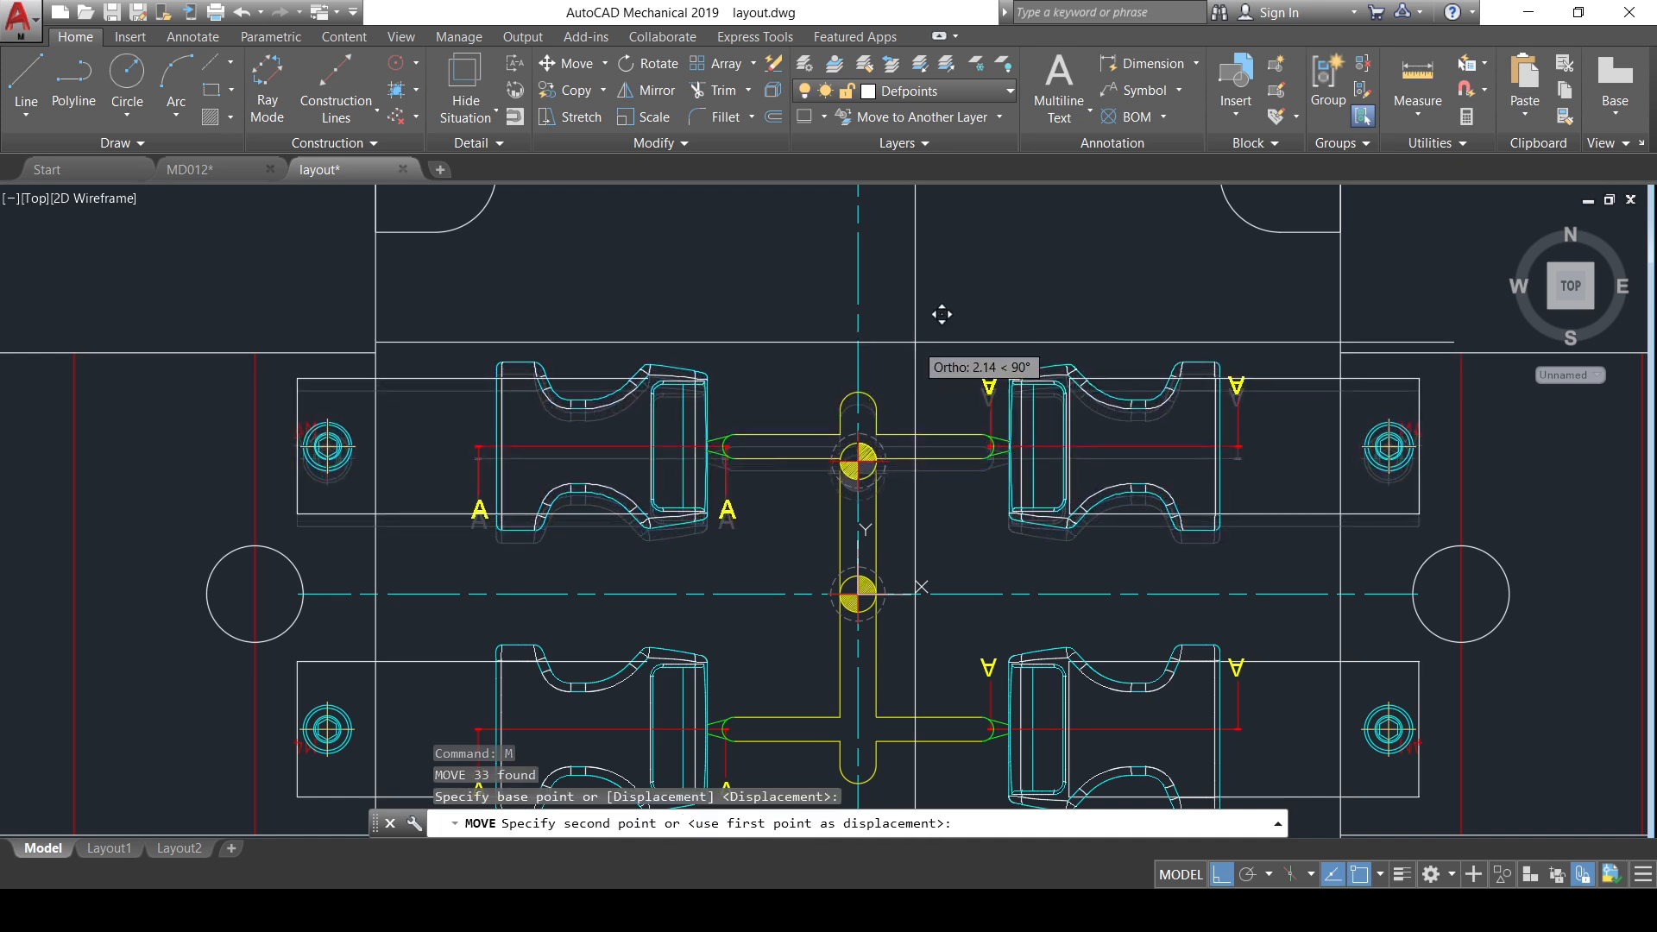
key("XF86Calculator")
type("5 - 22")
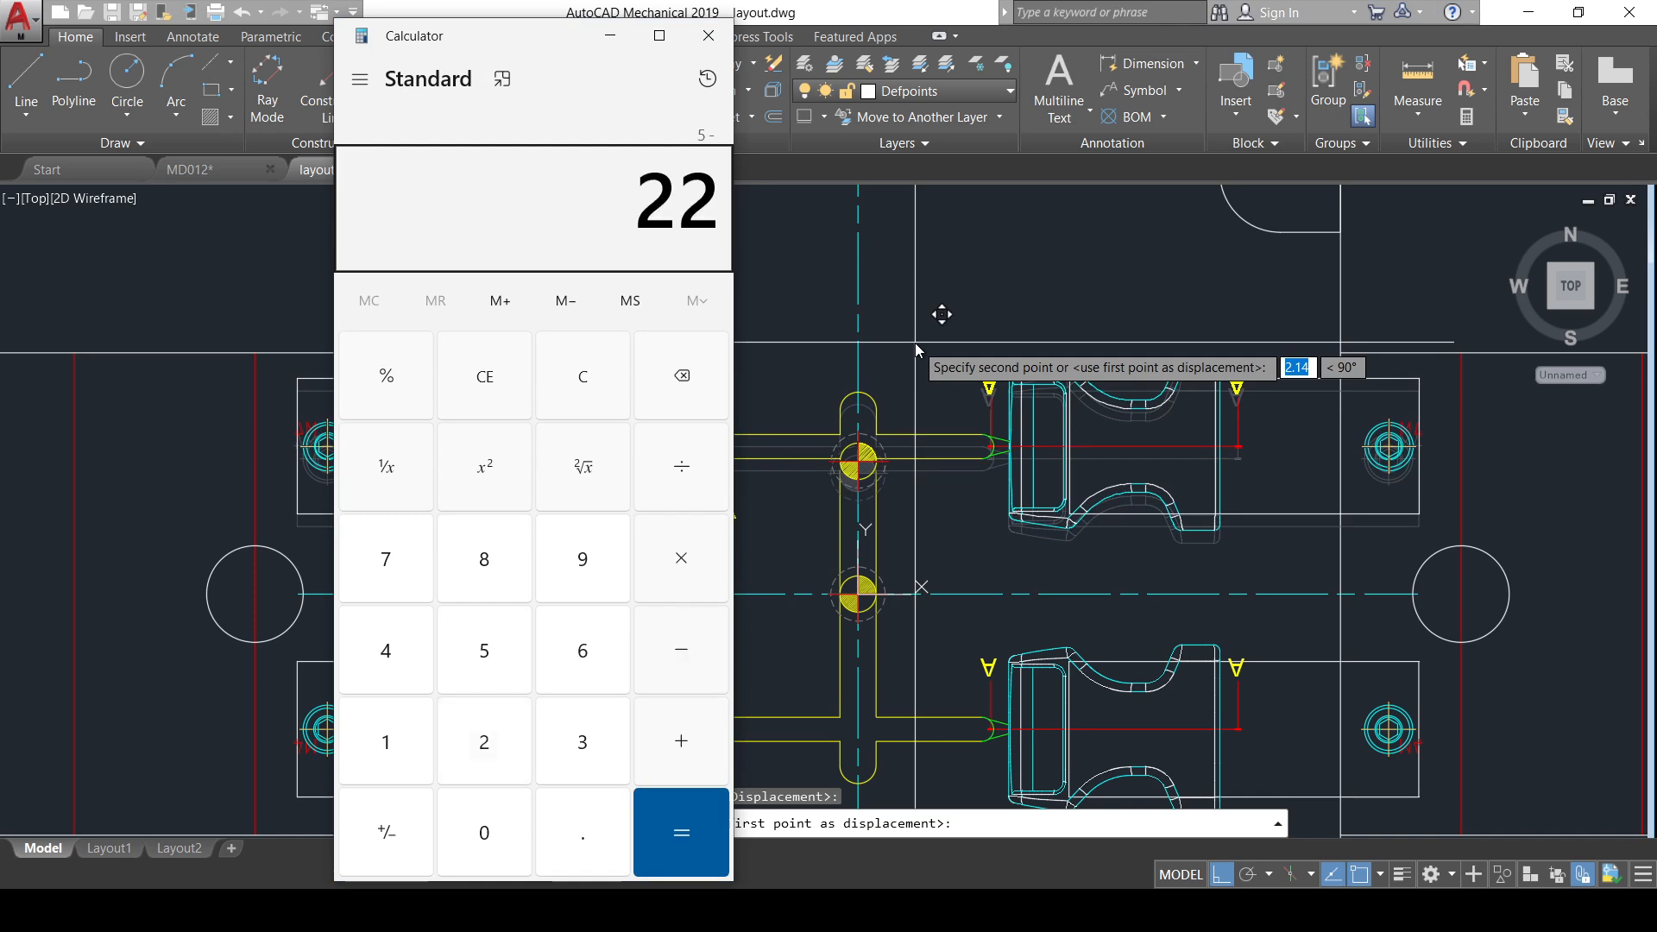
type(".43")
key("Return")
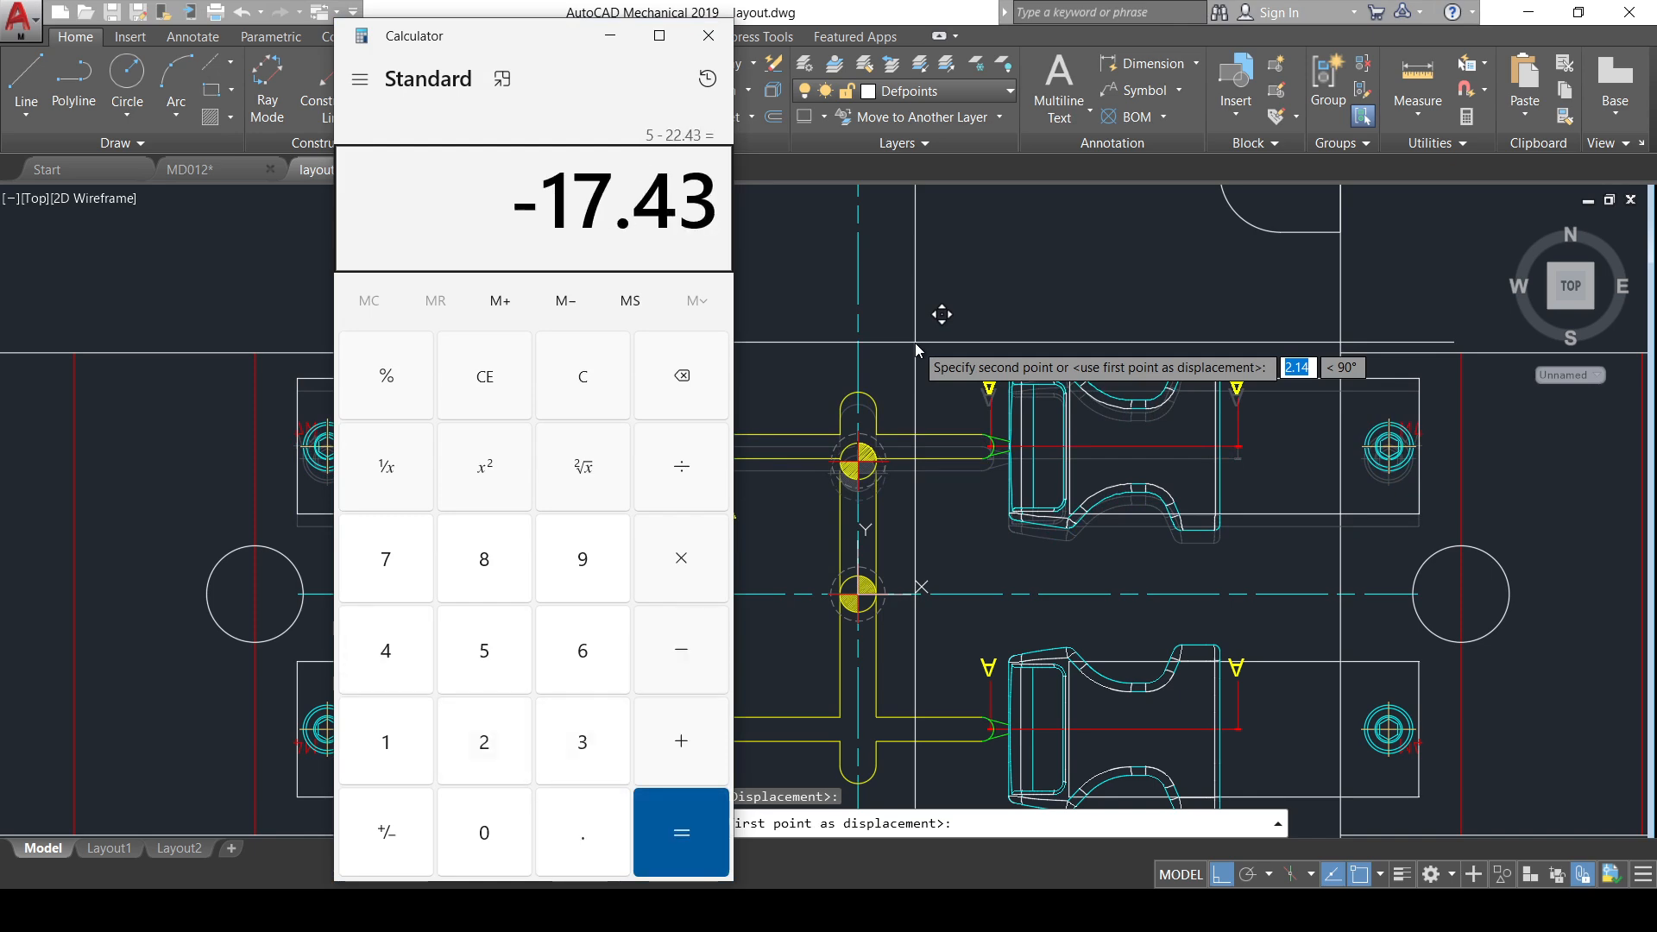
type("25 - 22.43")
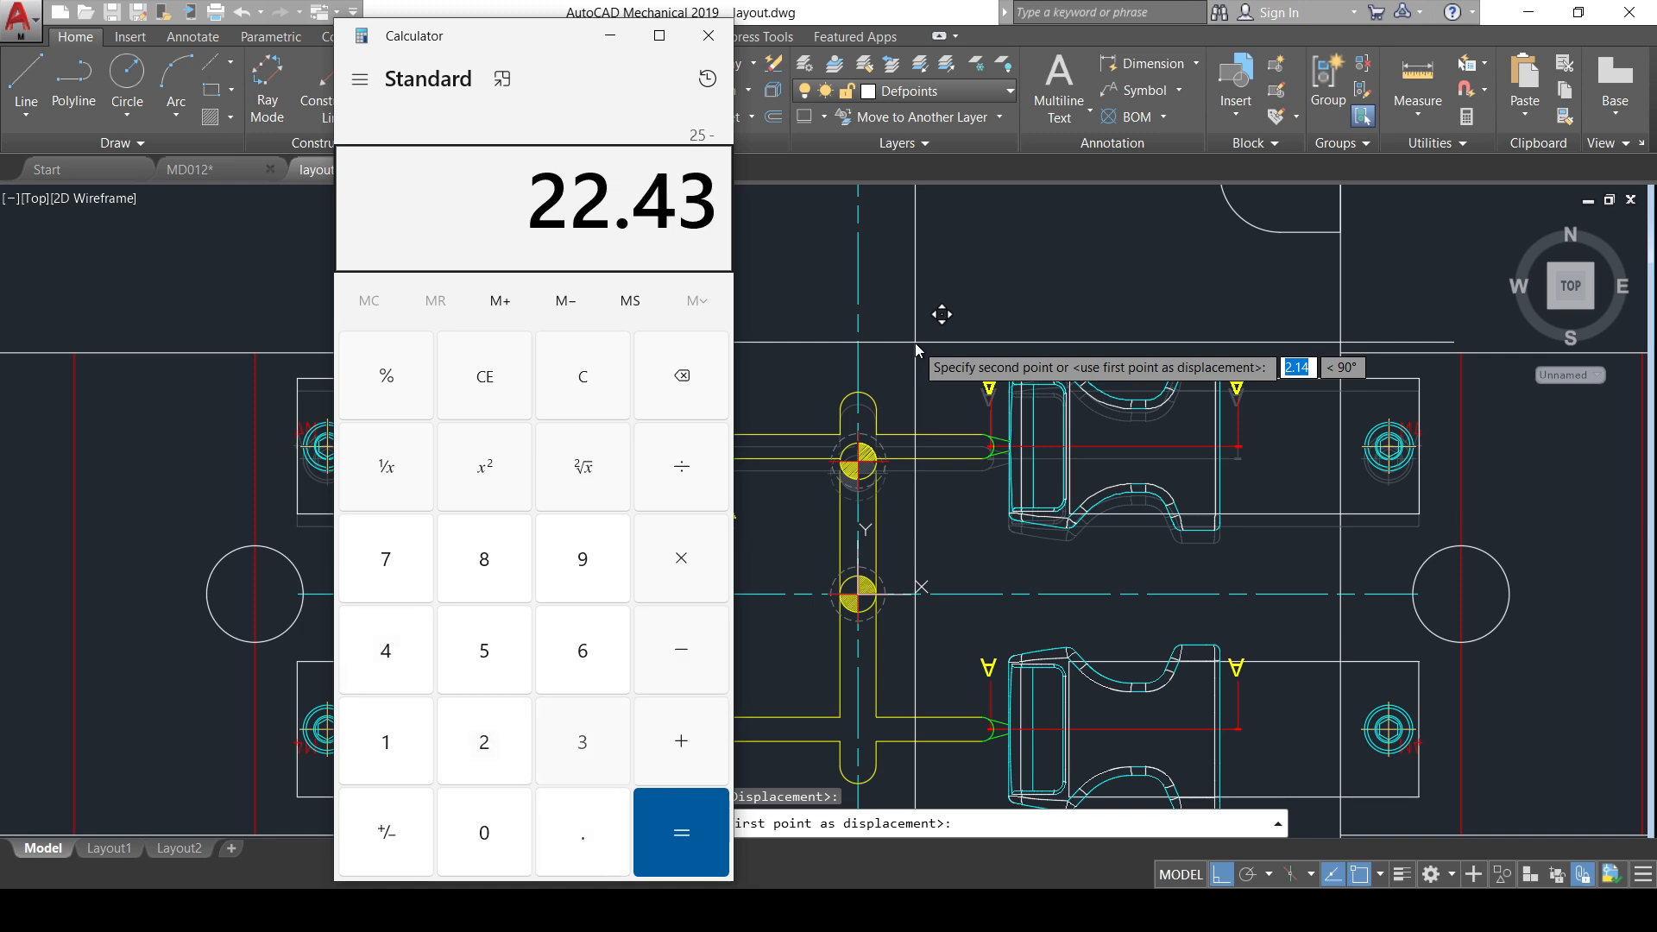
key("Return")
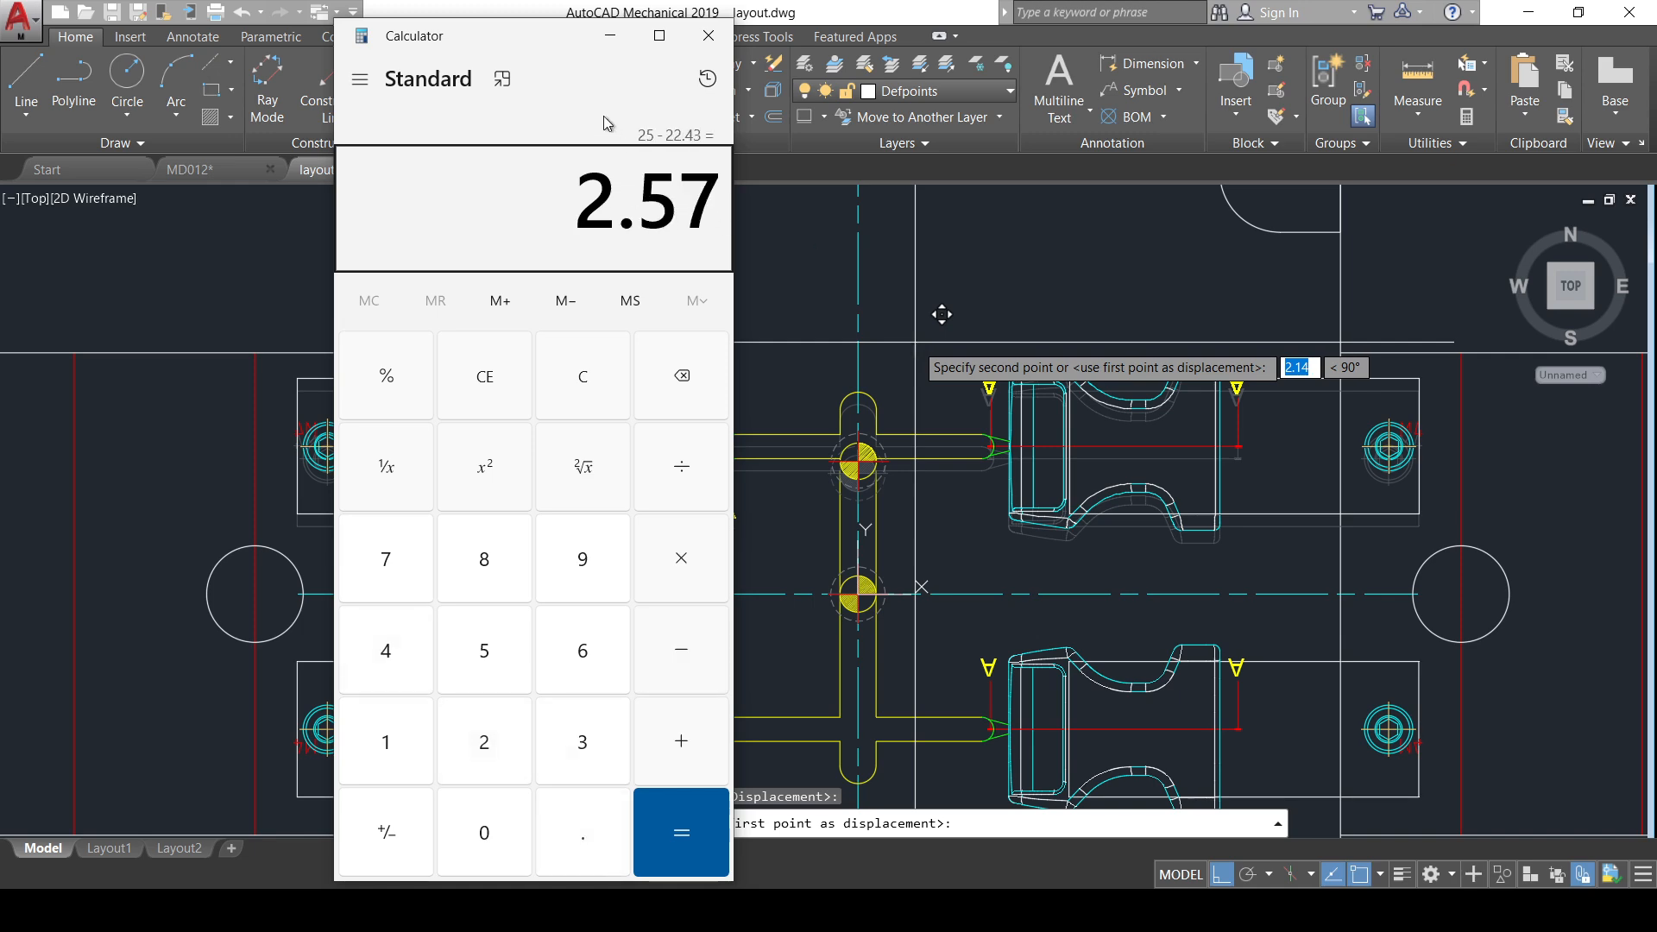
left_click(609, 35)
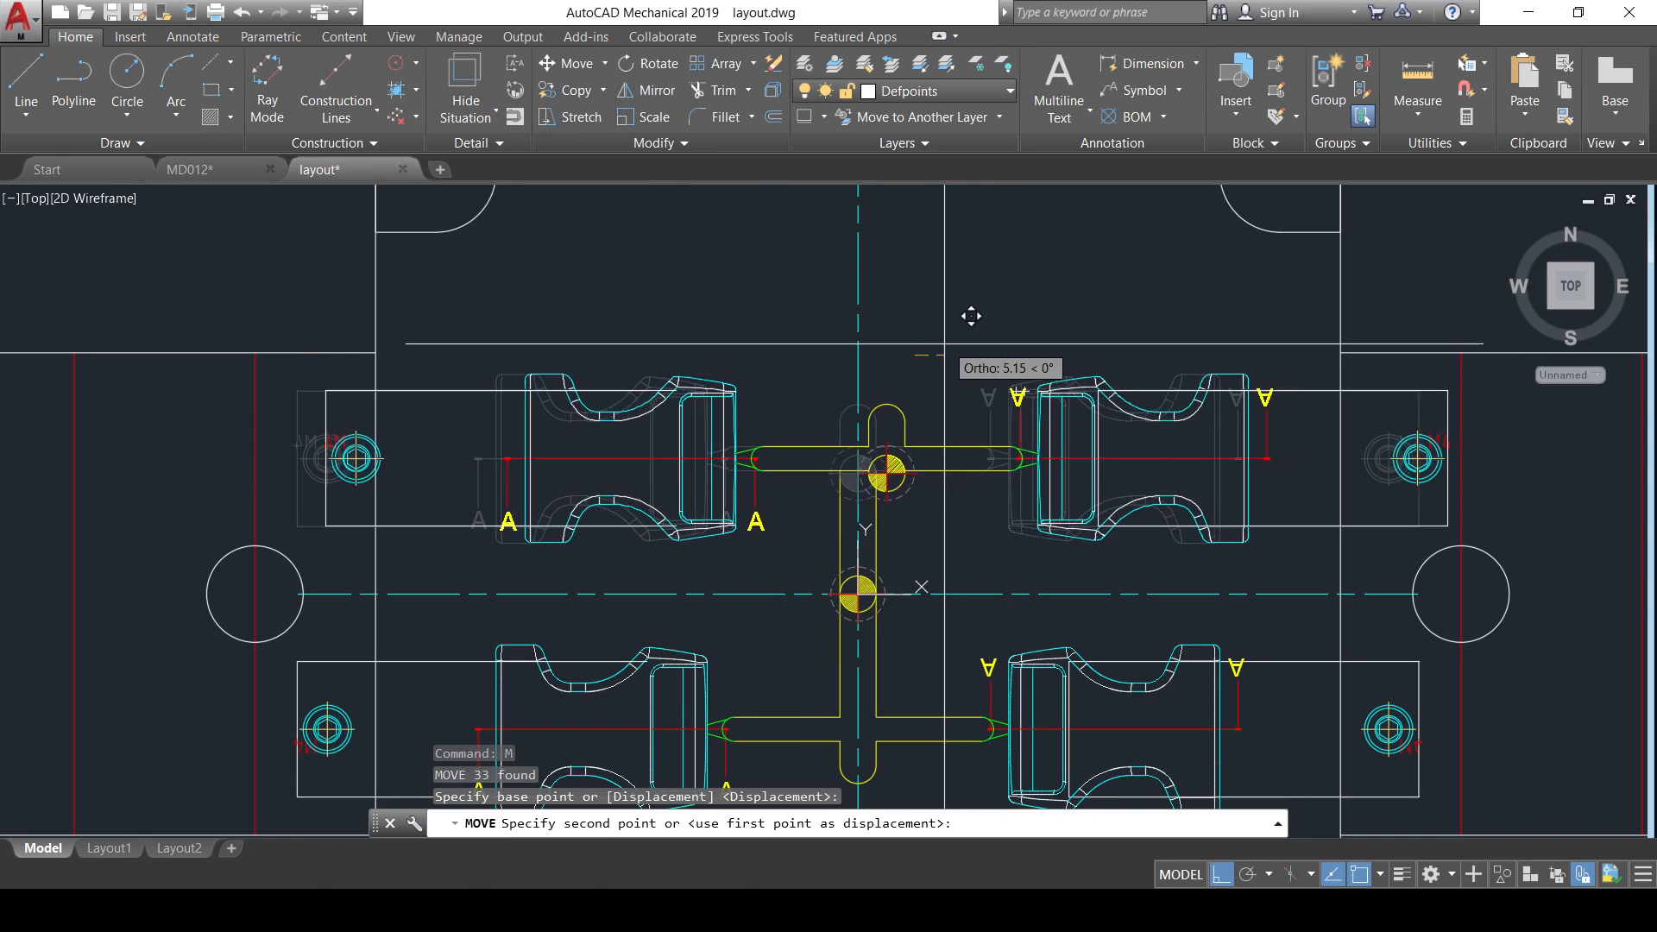
type("2.57")
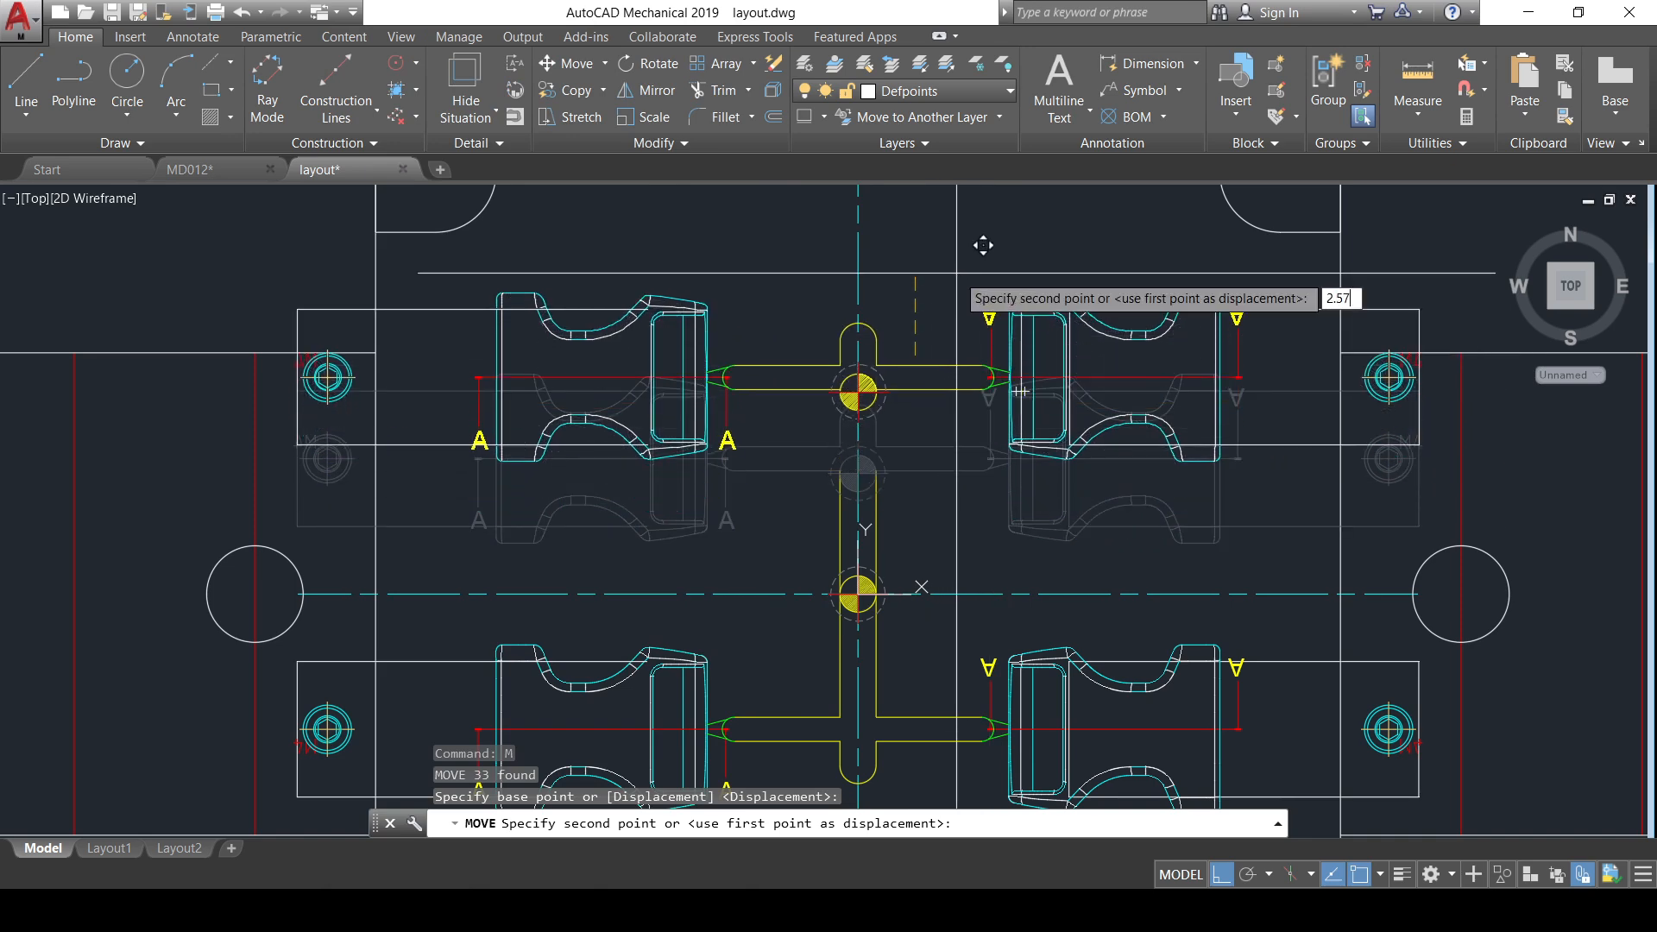
key("Return")
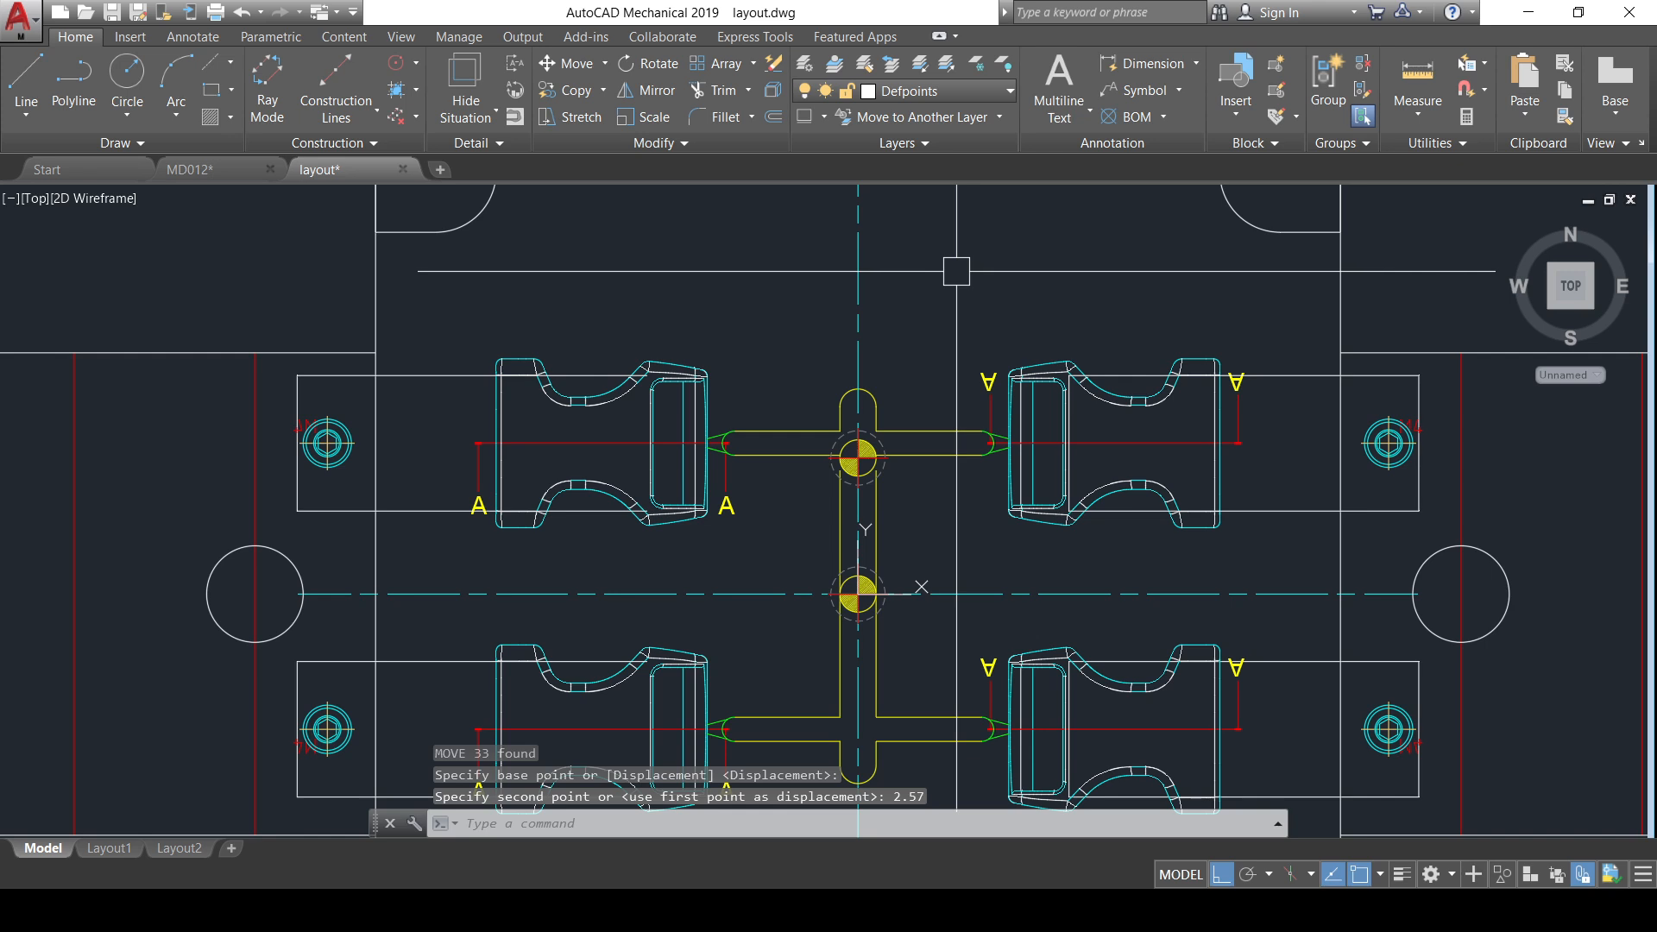
- Delete the ejector pin symbol near the upper runner junction
scroll(896, 463, "up", 2)
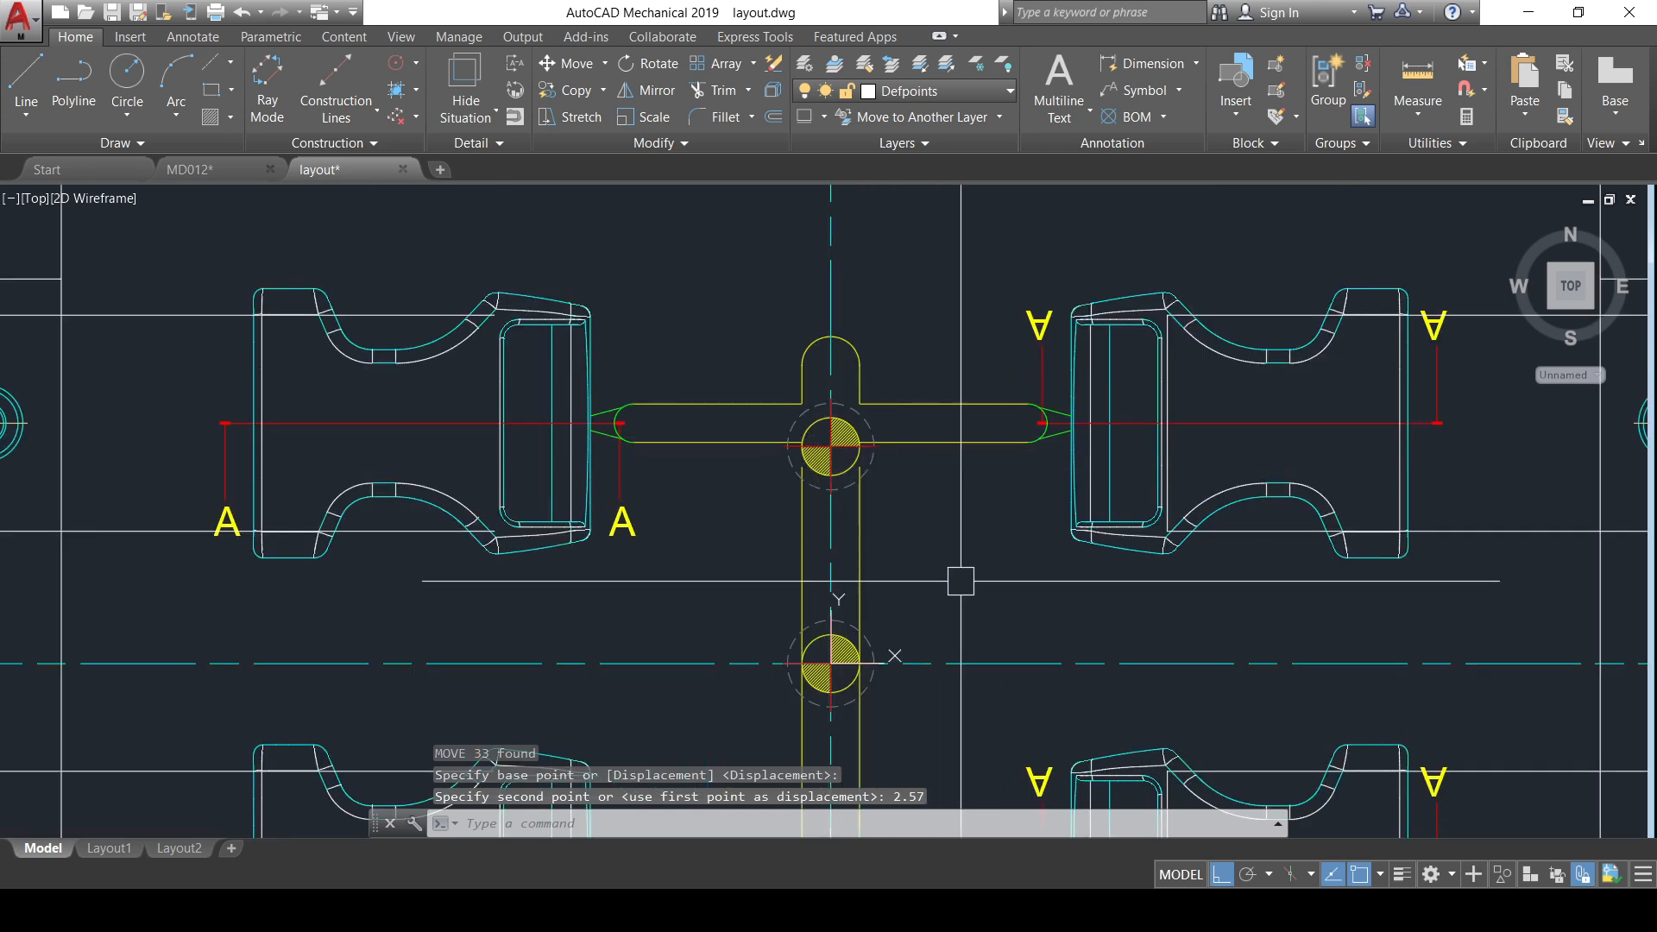
left_click(838, 433)
key("Delete")
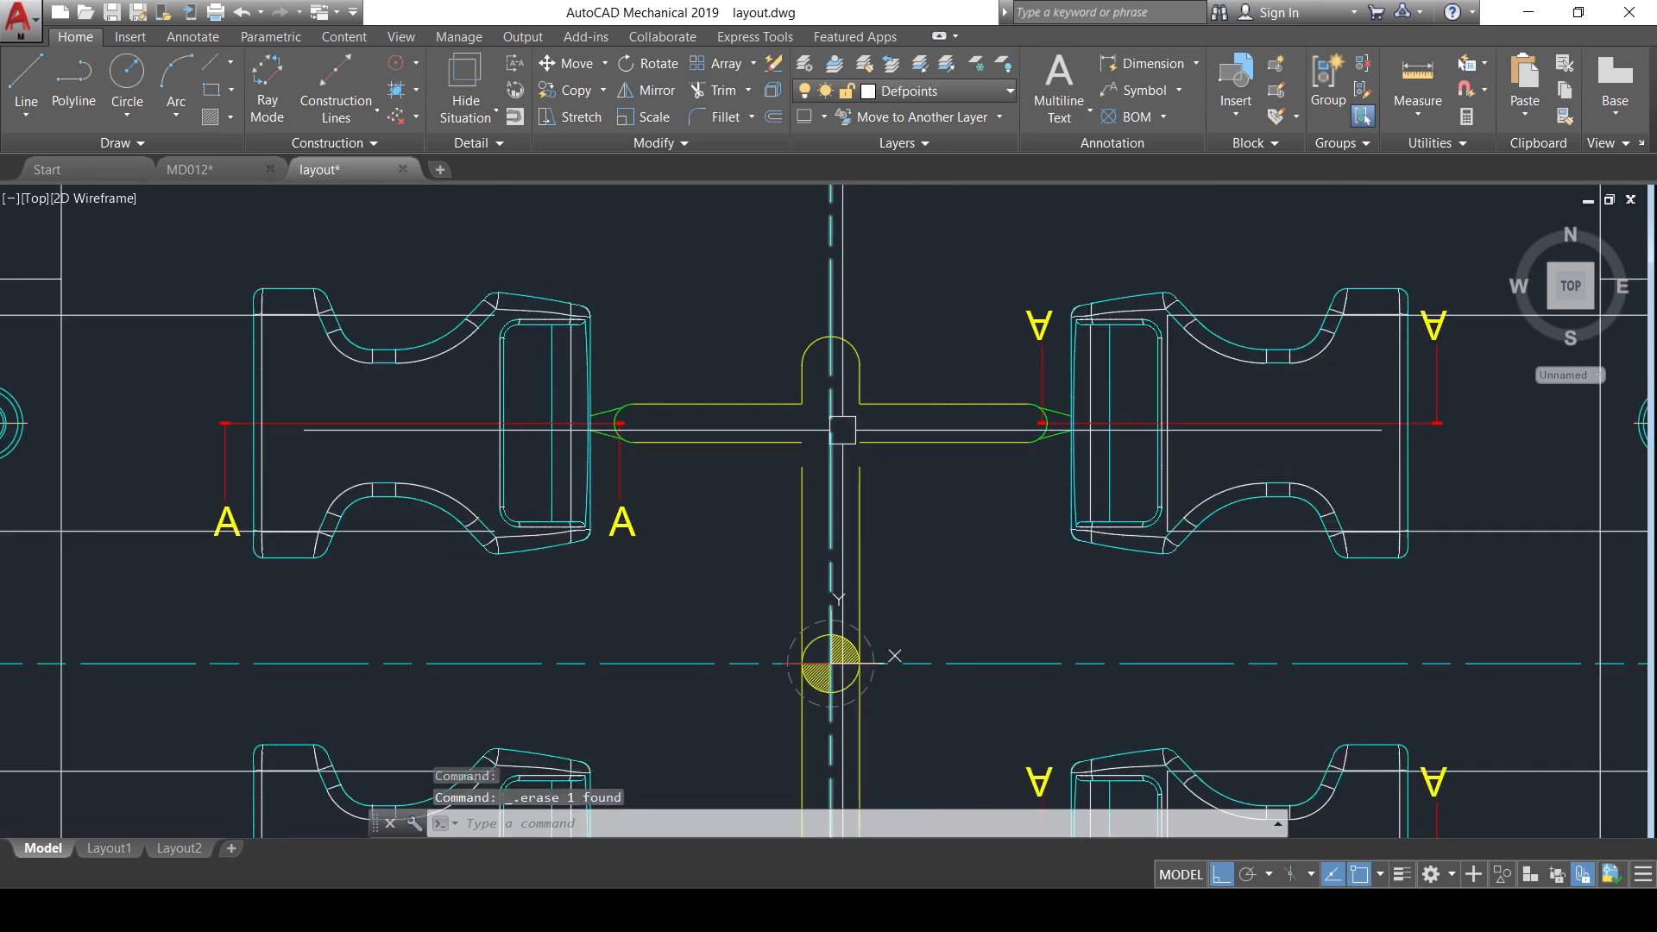
- Measure the vertical distance from the mould centre to the upper cavity row's section line with a temporary linear dimension
type("DLI")
key("Return")
scroll(828, 432, "down", 4)
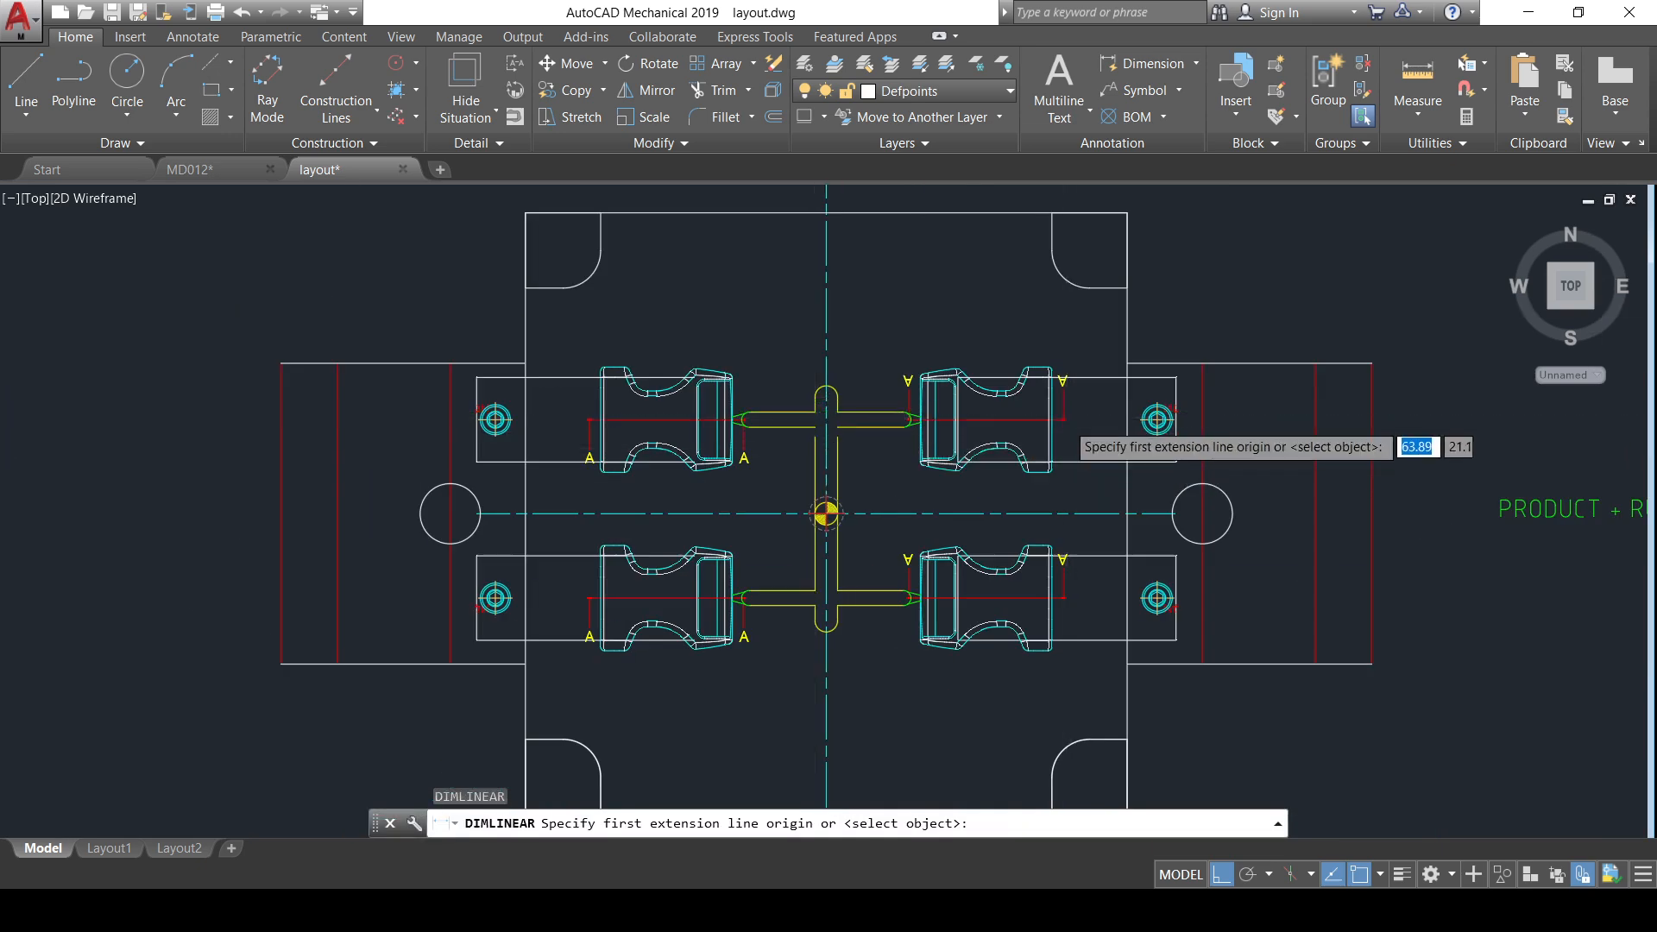
scroll(986, 563, "up", 2)
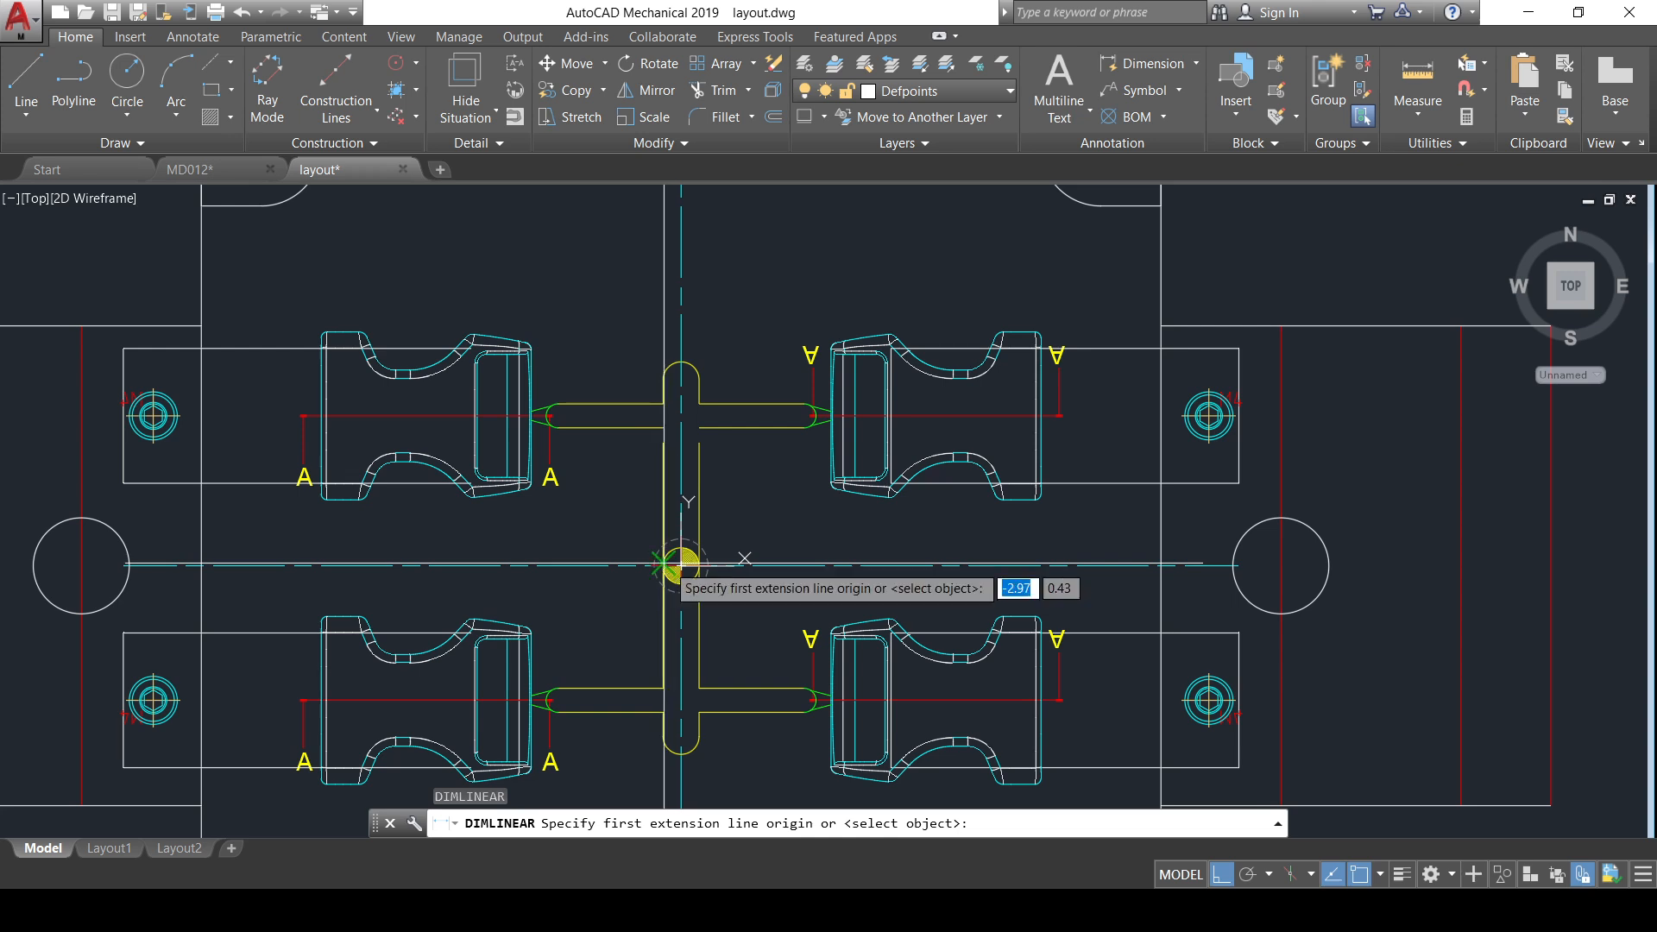
left_click(681, 565)
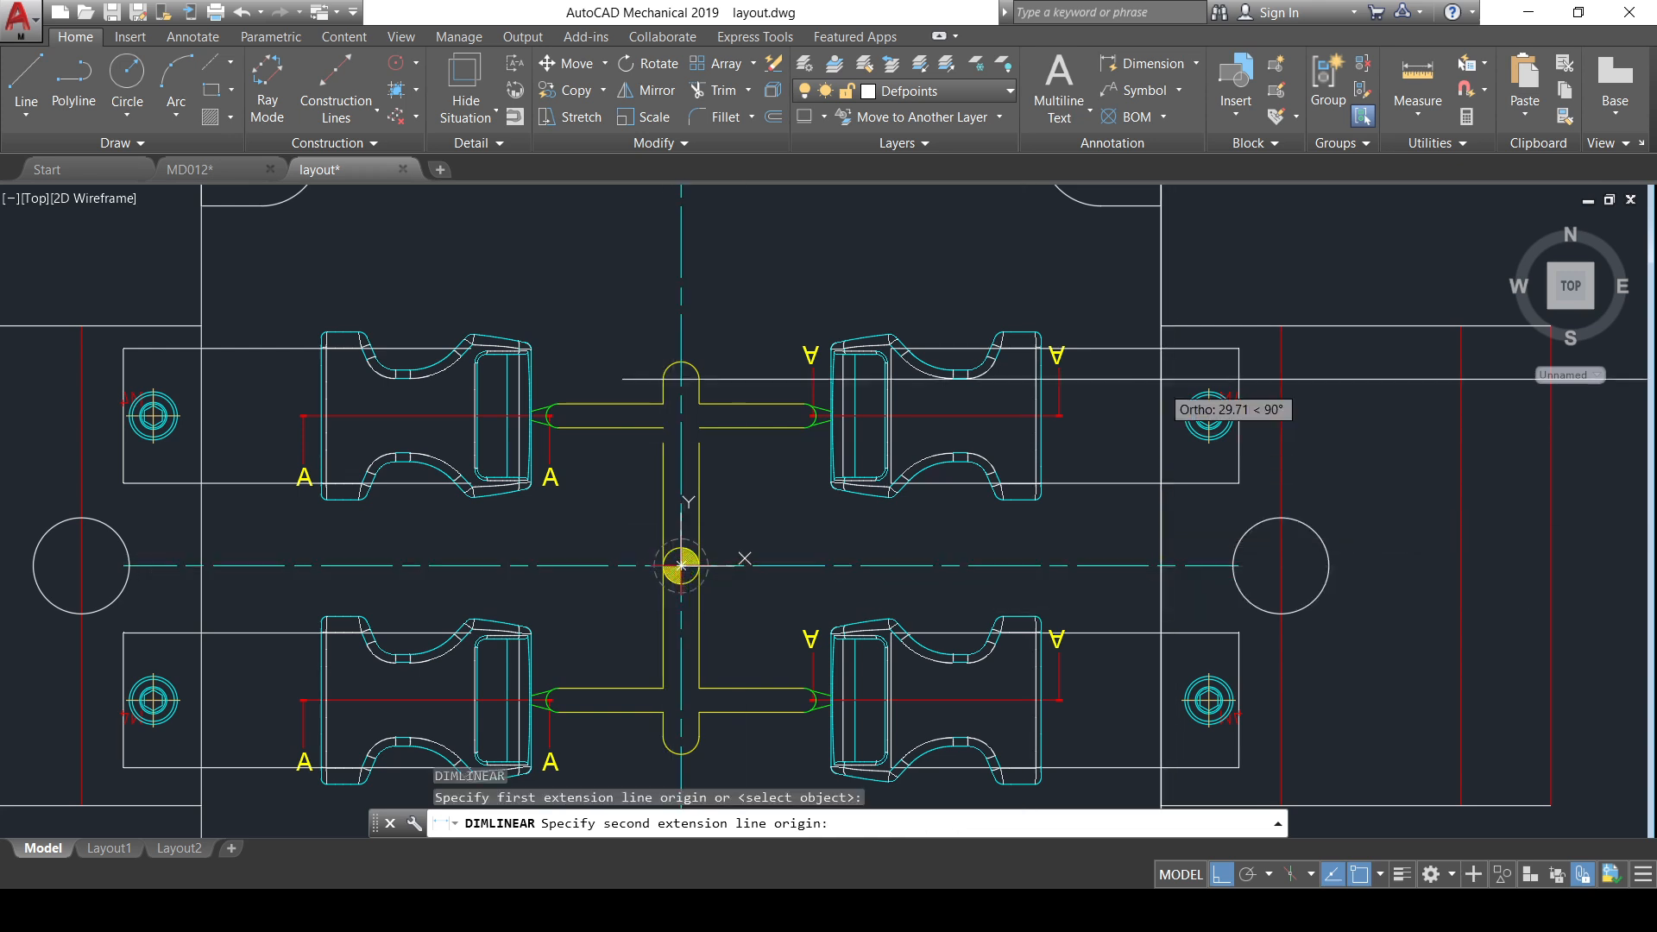
scroll(1022, 412, "up", 5)
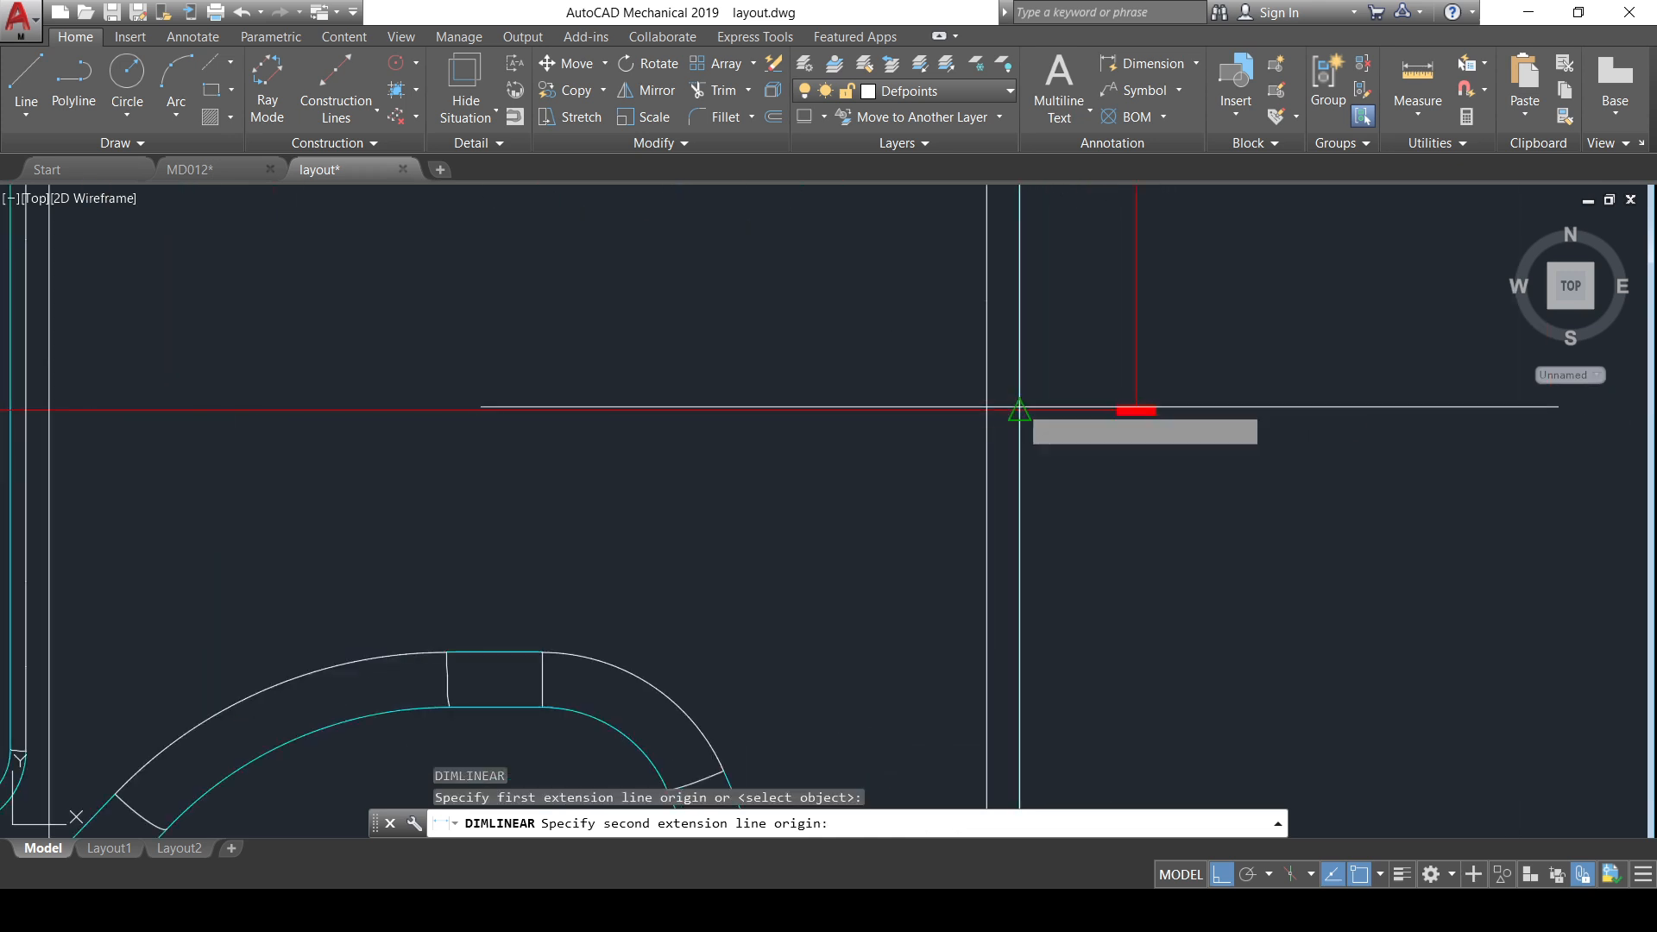
left_click(1019, 410)
scroll(1019, 410, "down", 5)
scroll(1054, 503, "up", 2)
key("Escape")
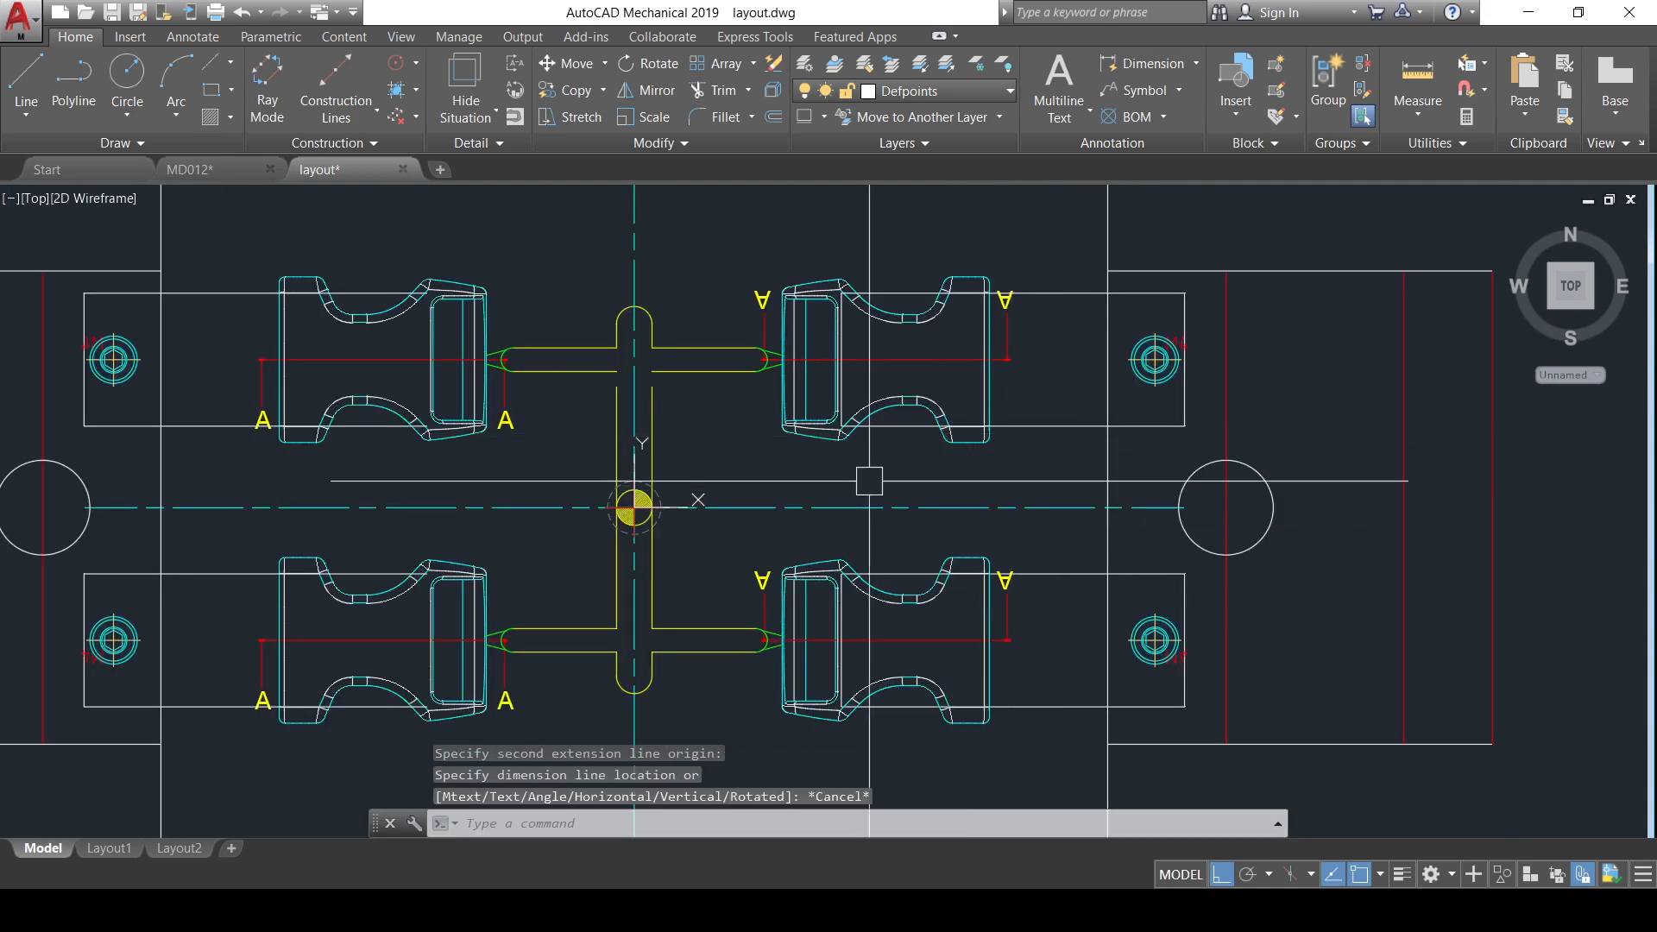
scroll(863, 481, "down", 2)
scroll(476, 504, "up", 3)
key("Escape")
key("Escape")
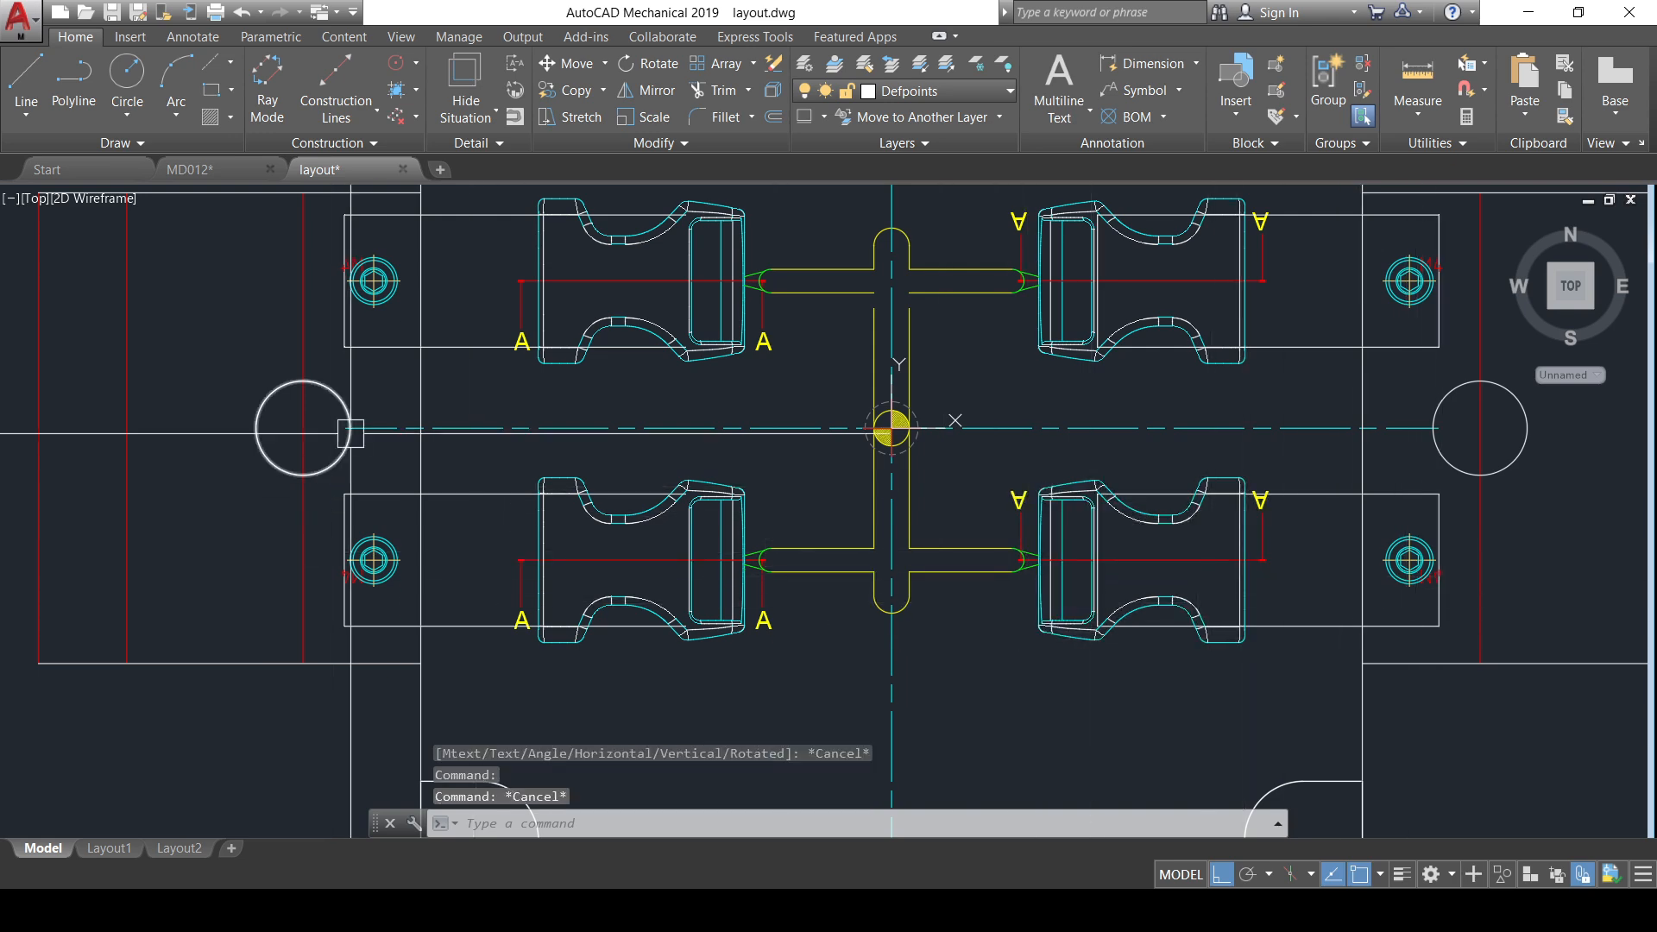
- Delete the entire lower cavity row, including both buckles, their inserts, screws, section marks and the lower runner branch
scroll(340, 464, "up", 3)
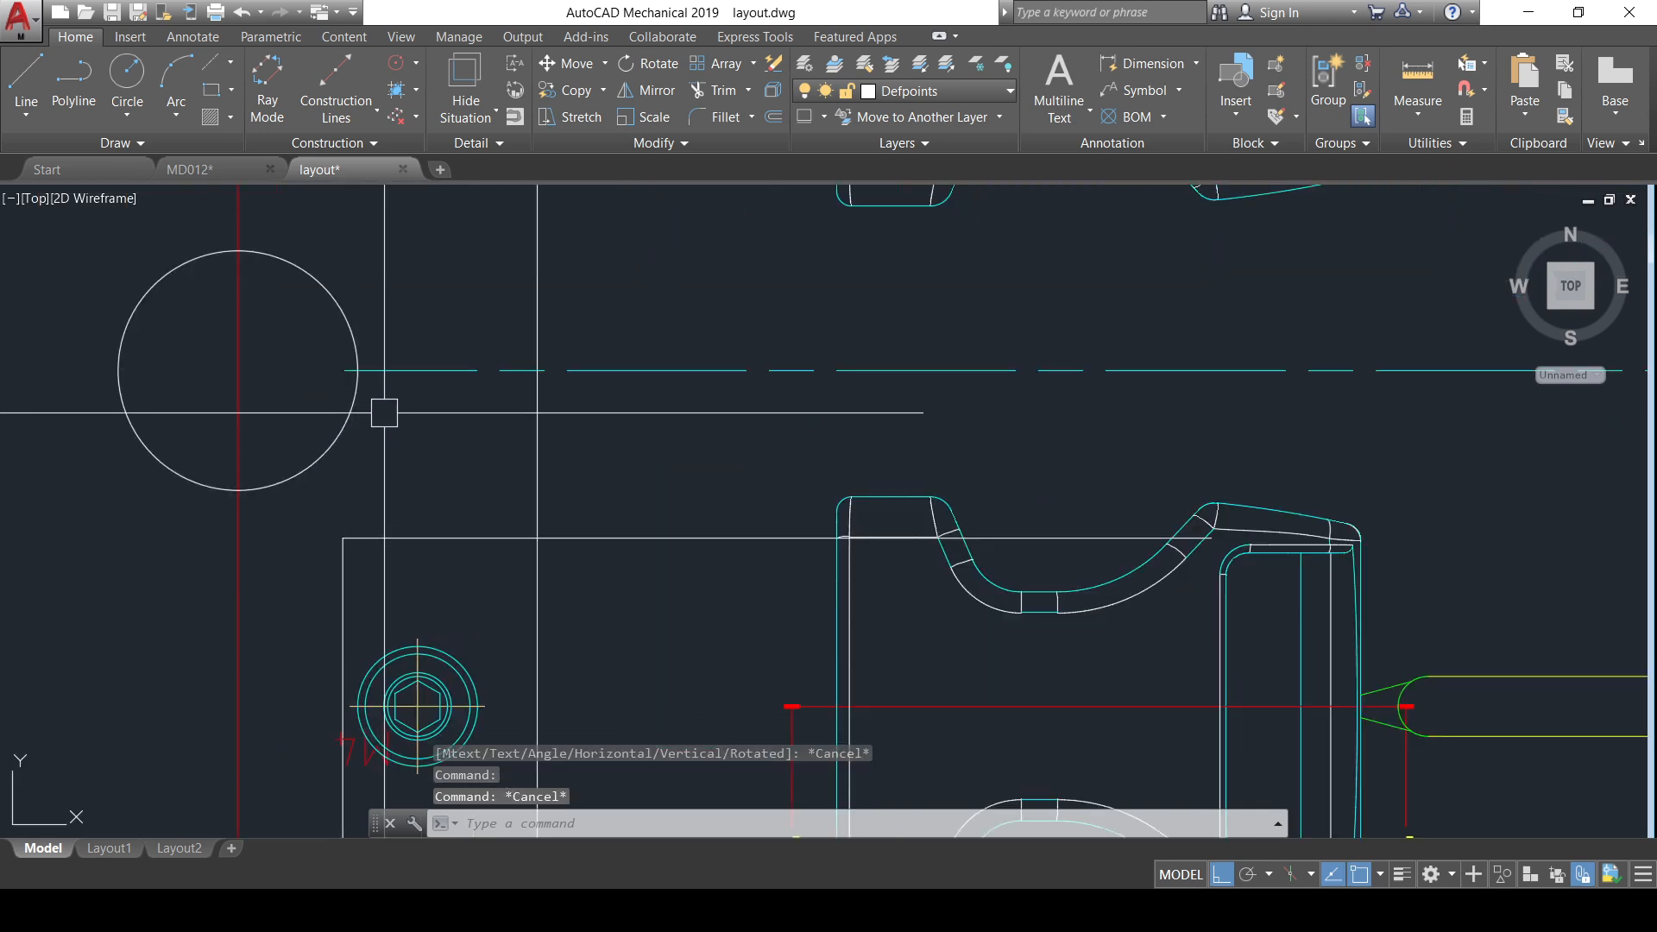
left_click(294, 412)
scroll(294, 413, "down", 3)
scroll(1200, 705, "down", 3)
scroll(1329, 668, "up", 3)
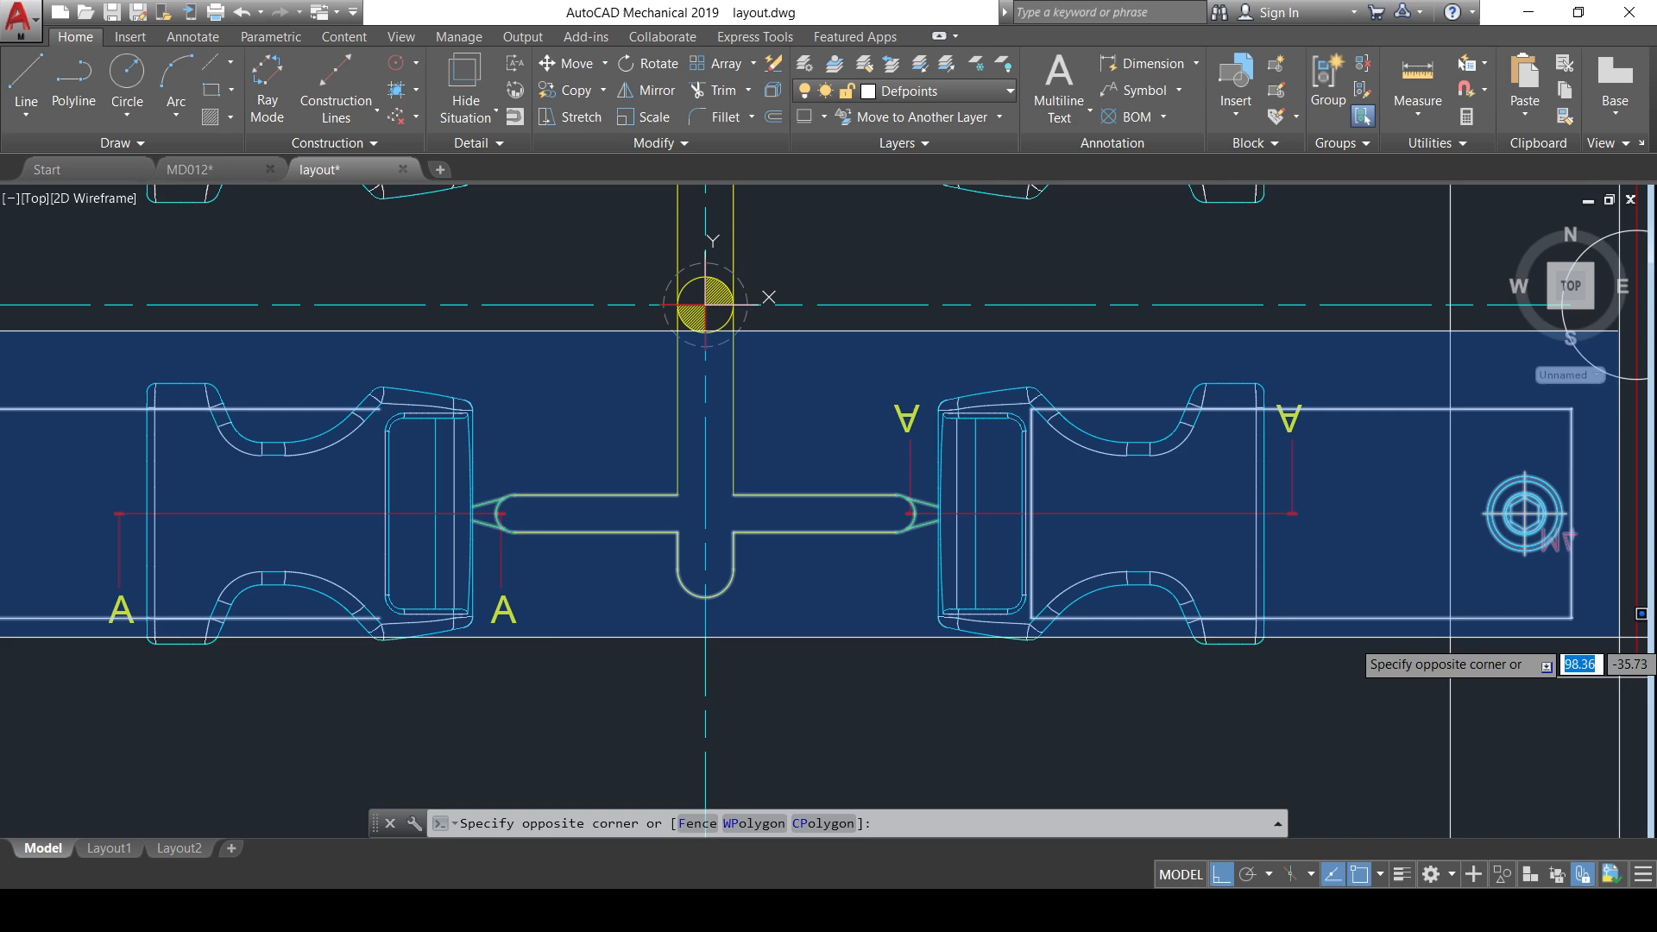
left_click(1631, 647)
scroll(1084, 656, "down", 3)
middle_click_drag(1084, 656, 989, 631)
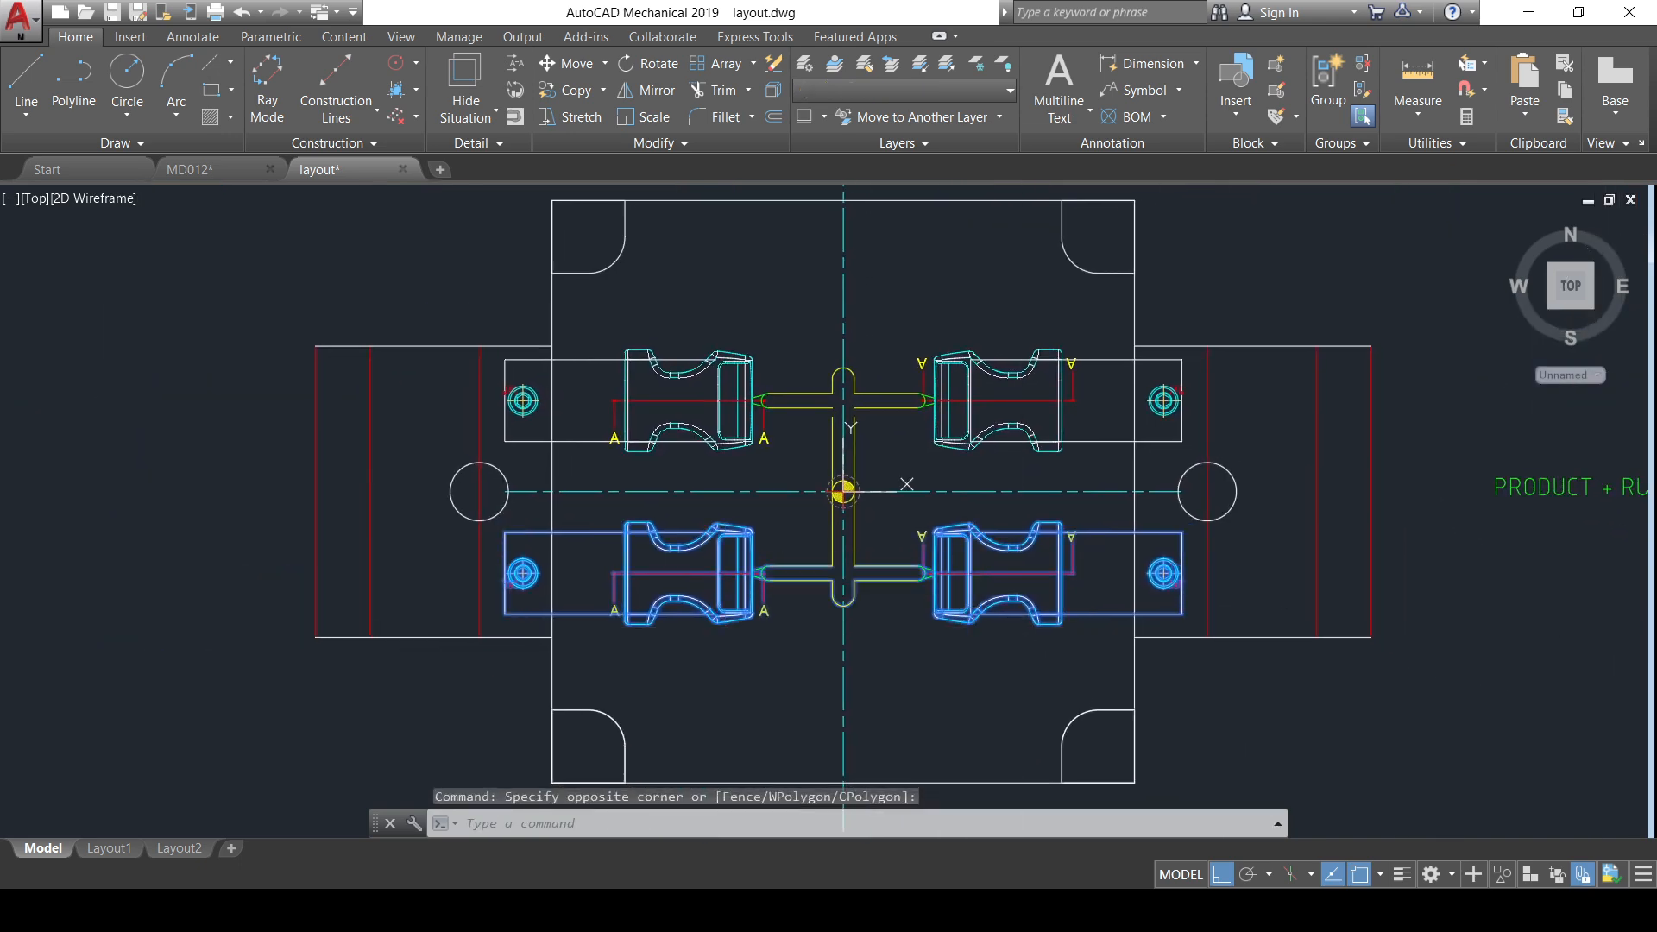
key("Delete")
- Set the Fillet radius to 0 with geometry trimming on
scroll(832, 392, "up", 3)
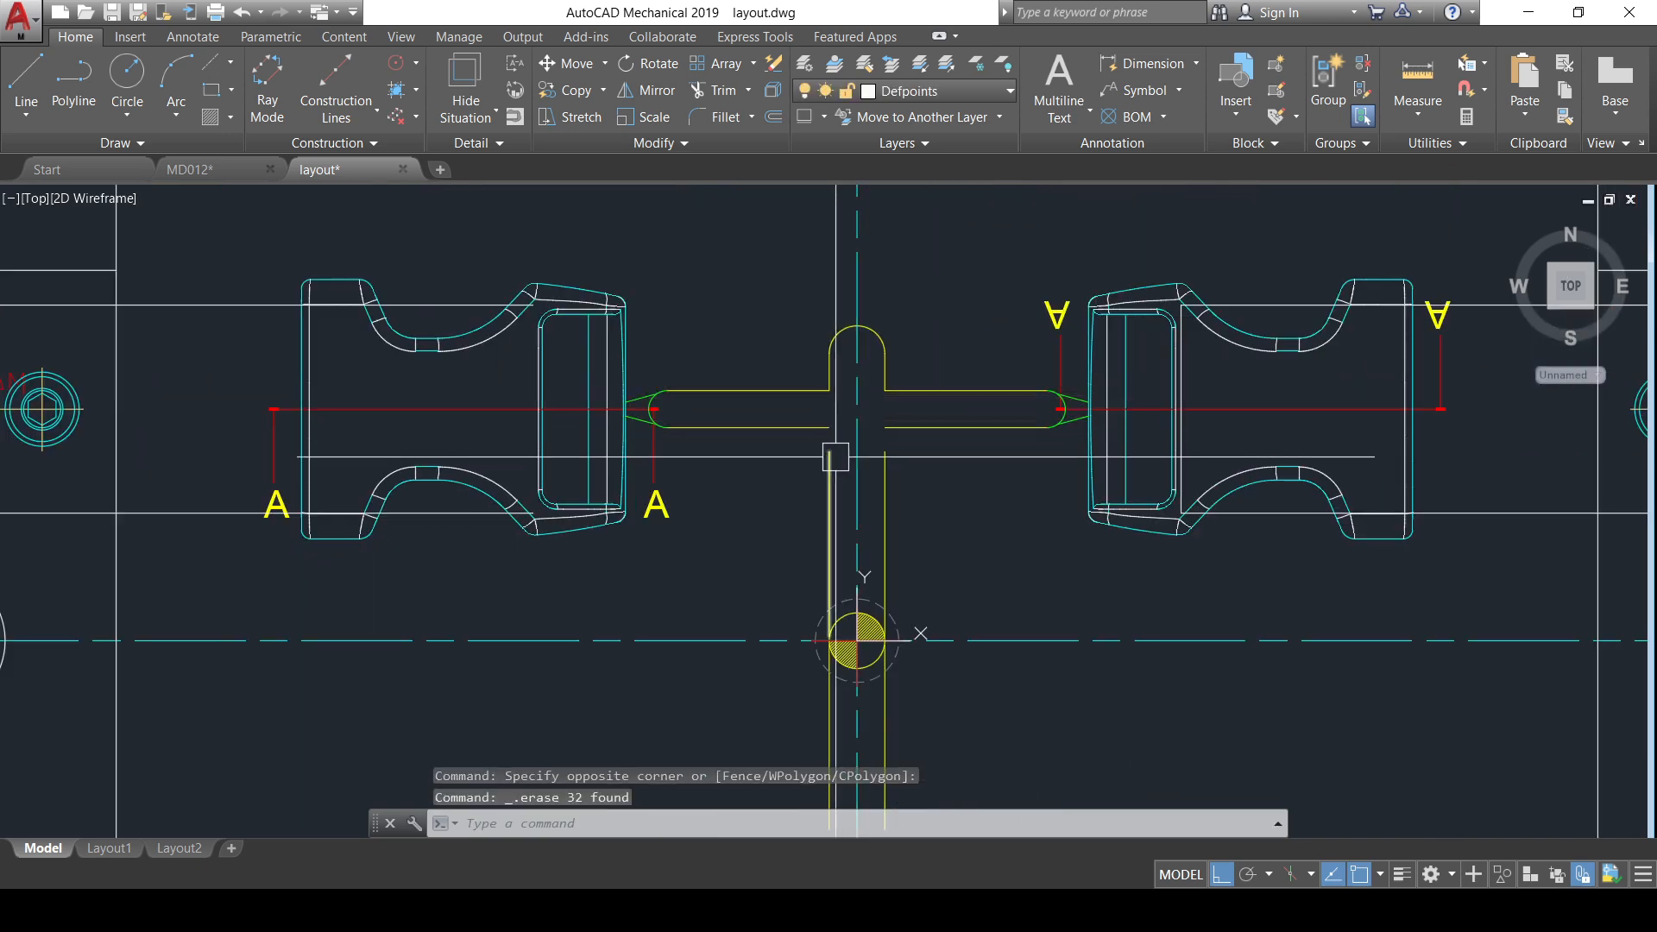
type("f")
key("Return")
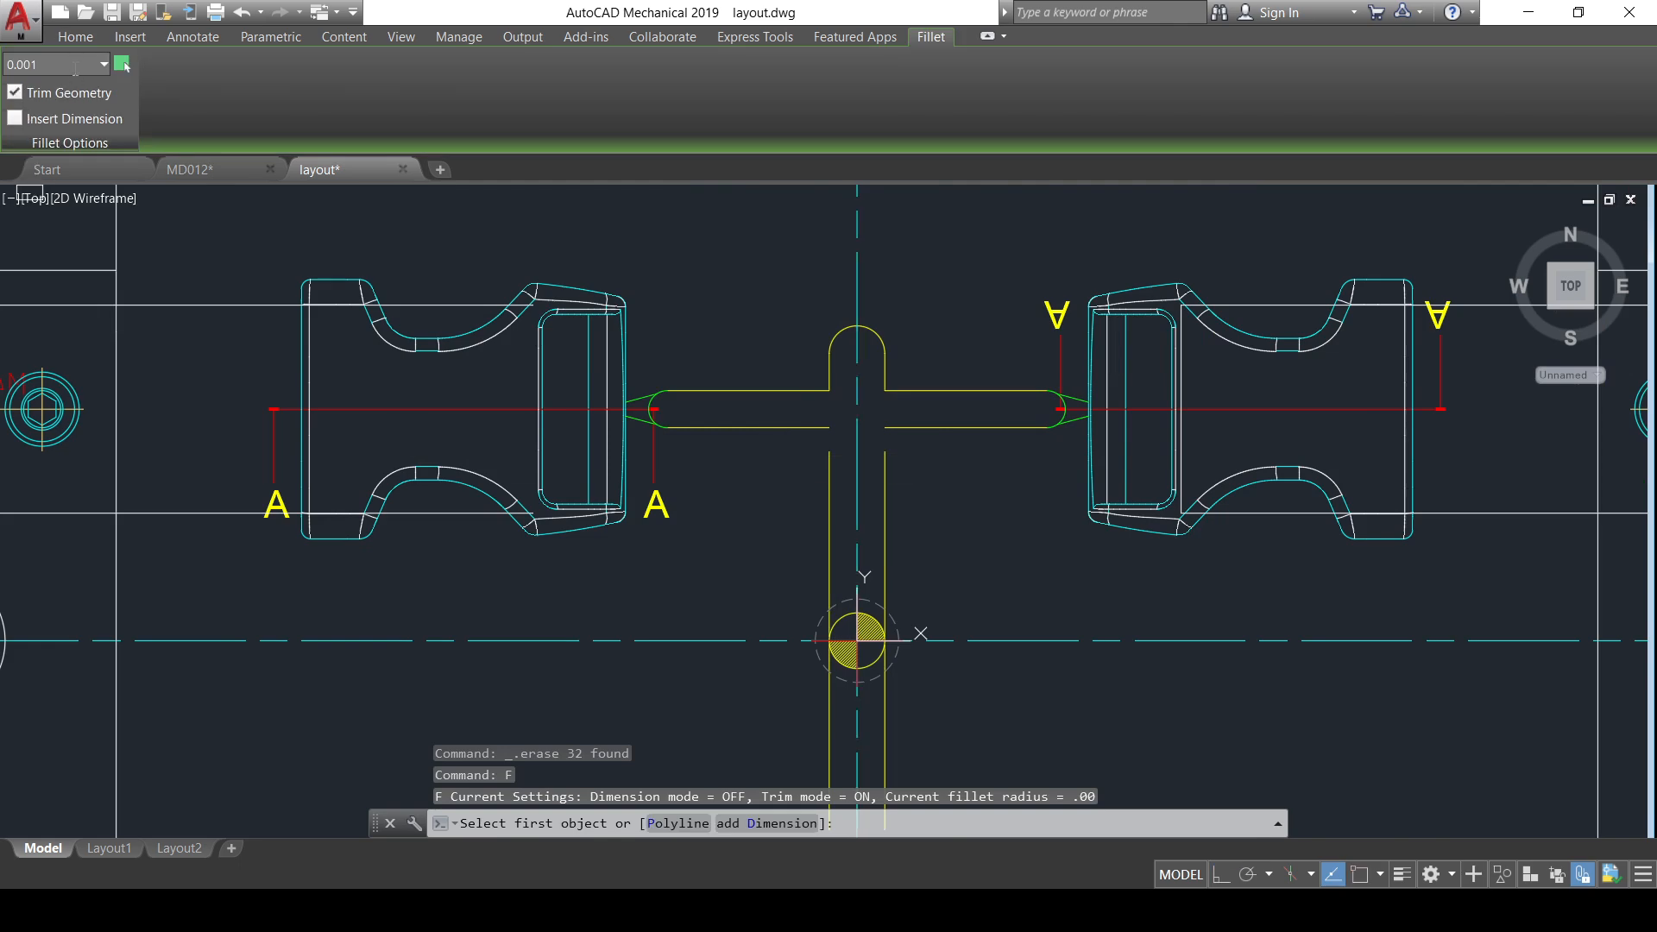
key("Return")
left_click(63, 67)
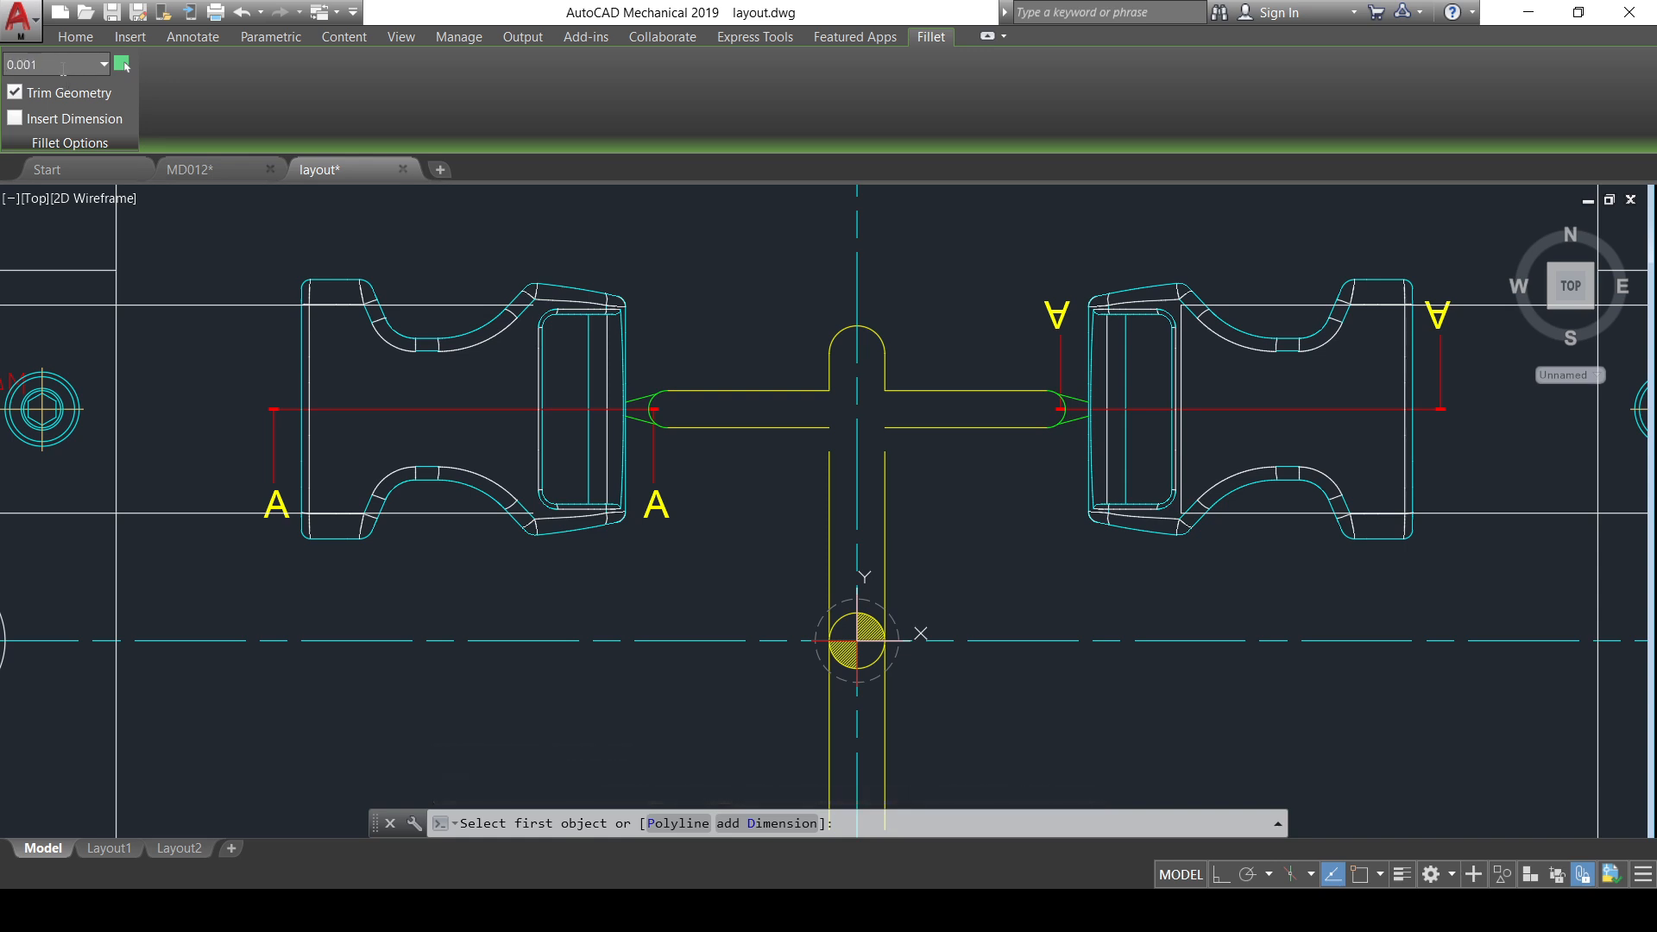
key("Return")
left_click(55, 41)
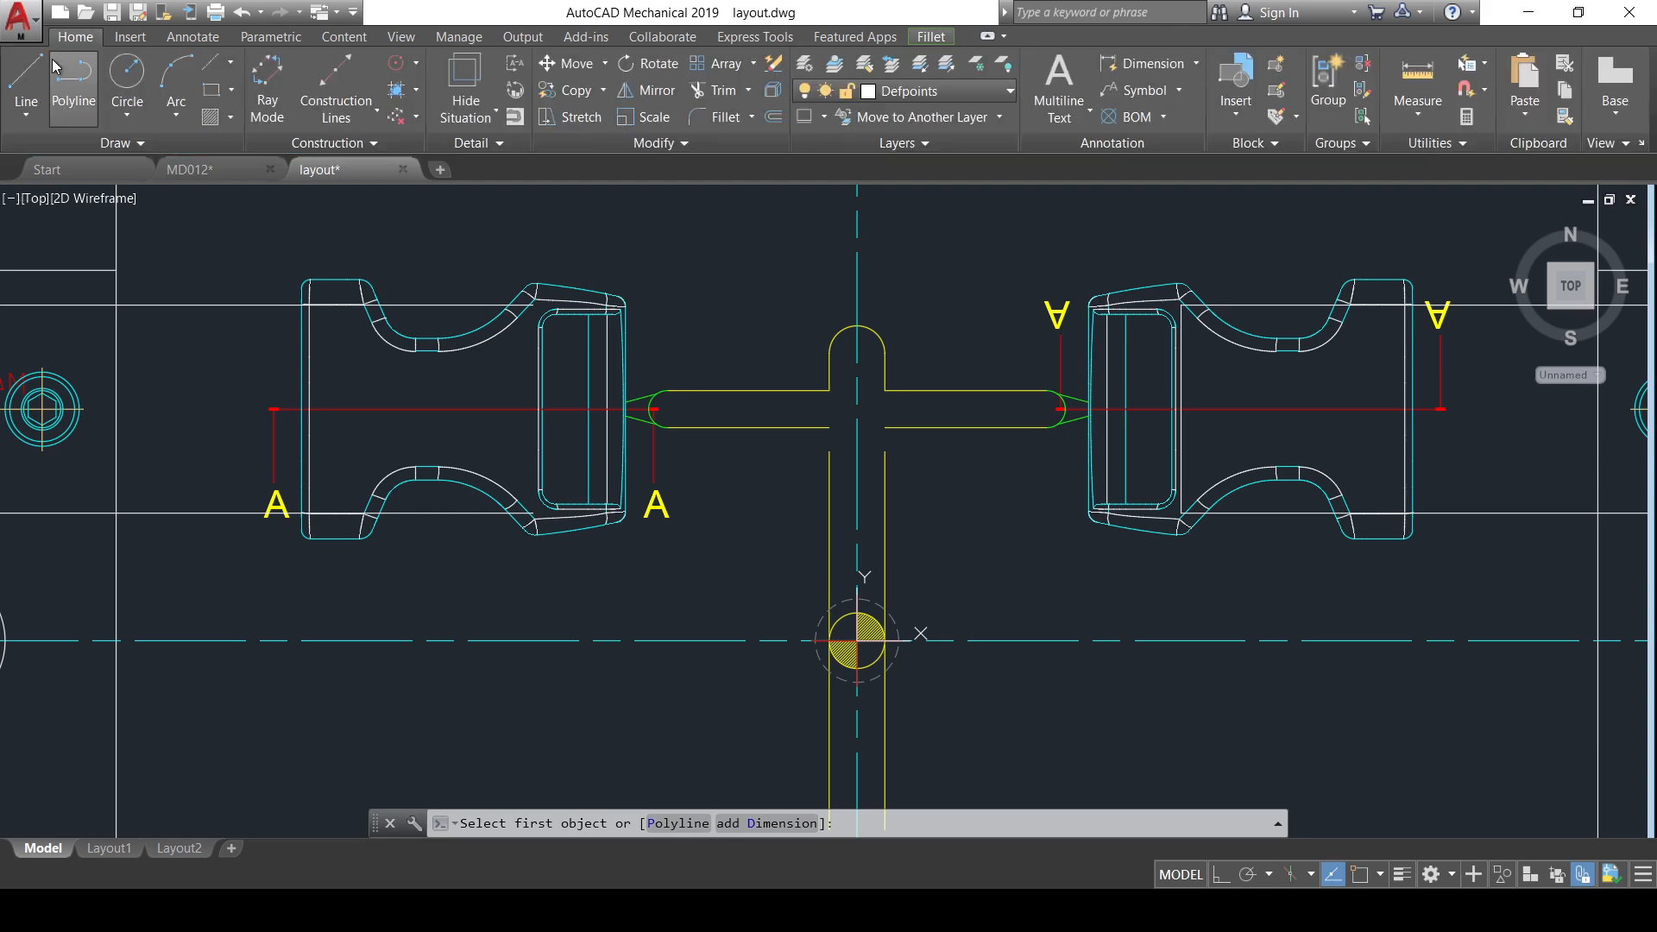
key("Escape")
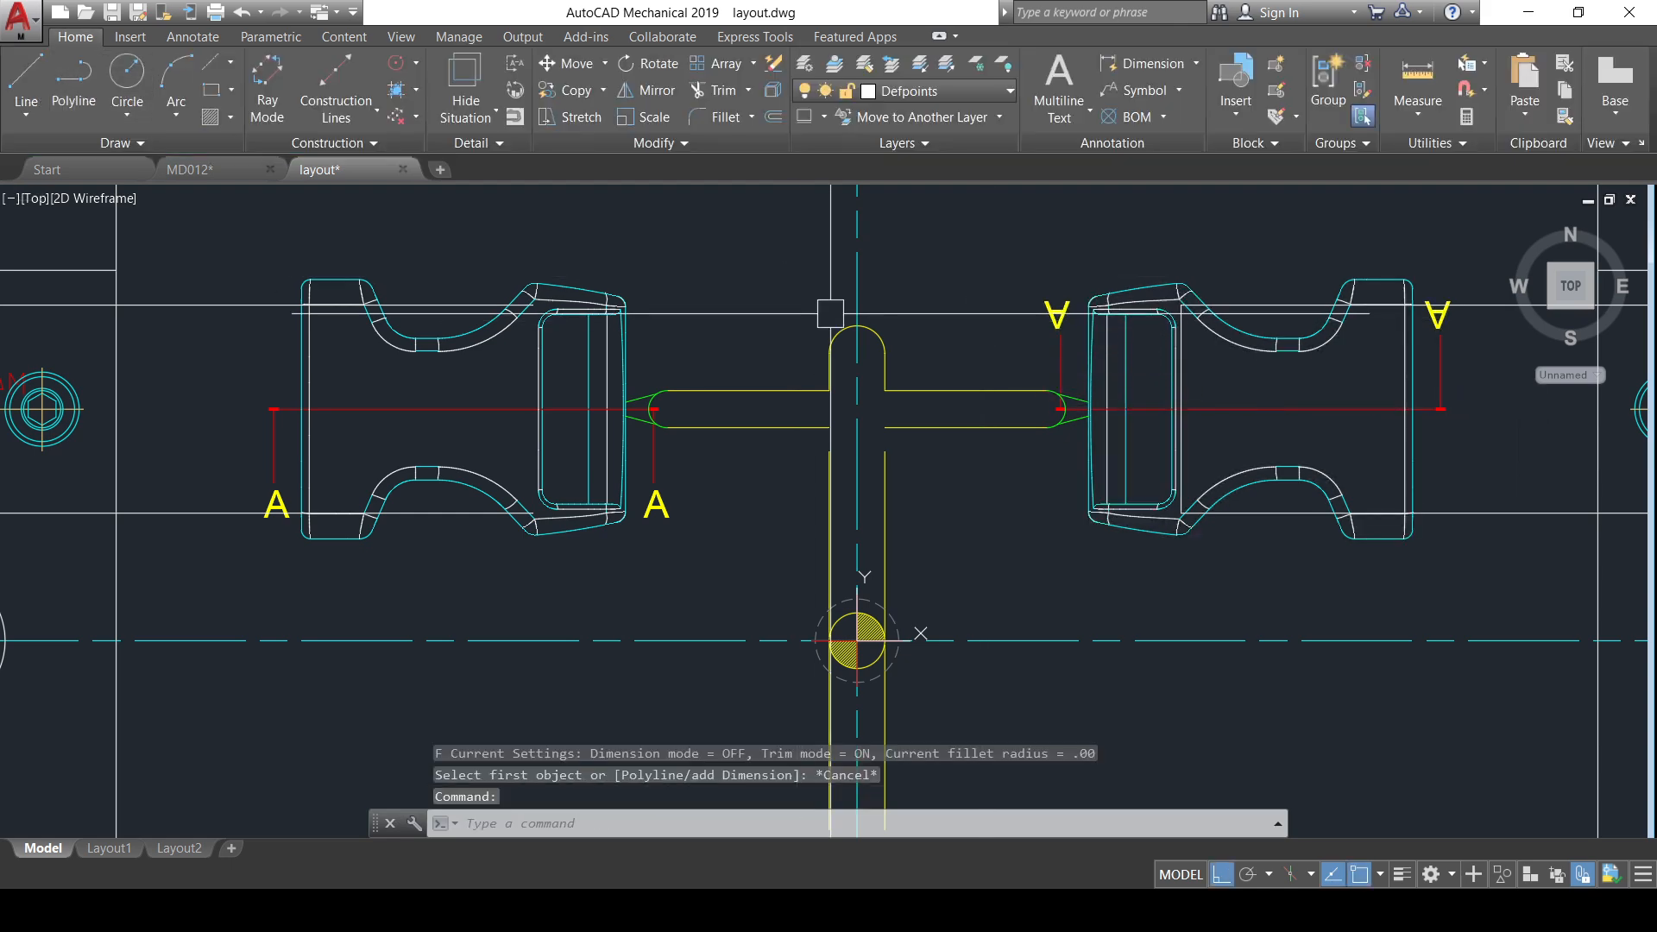
- Fillet both vertical runner lines to the lower edges of the upper runner branch with radius 0, closing the corner gaps
key("Return")
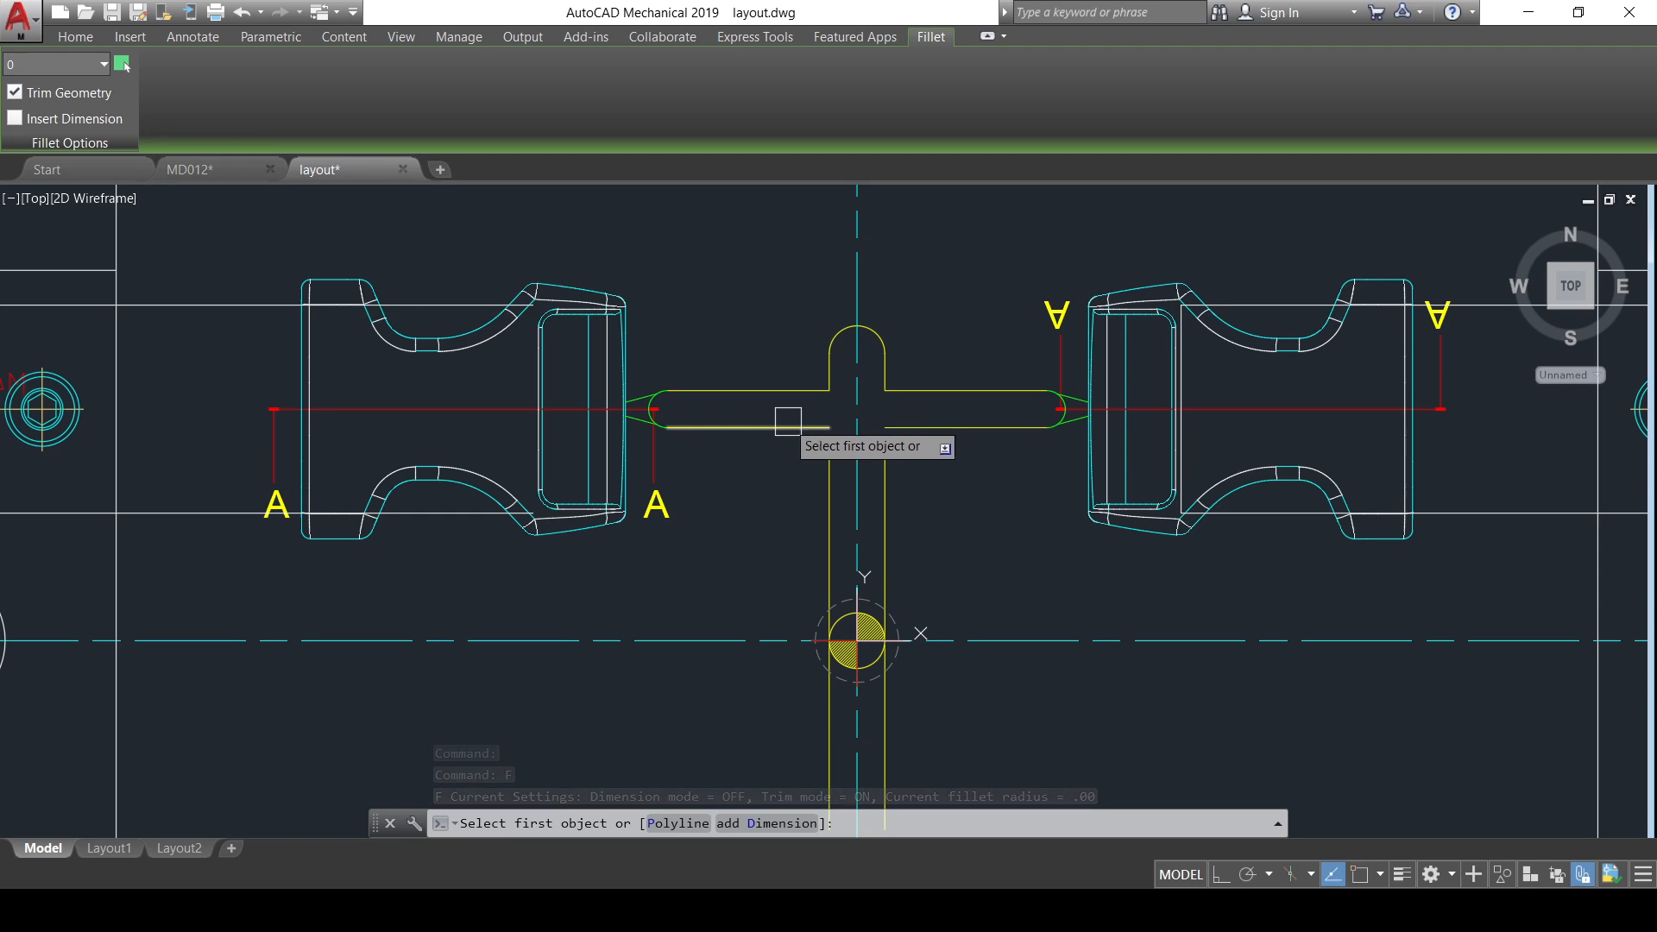
scroll(800, 472, "up", 4)
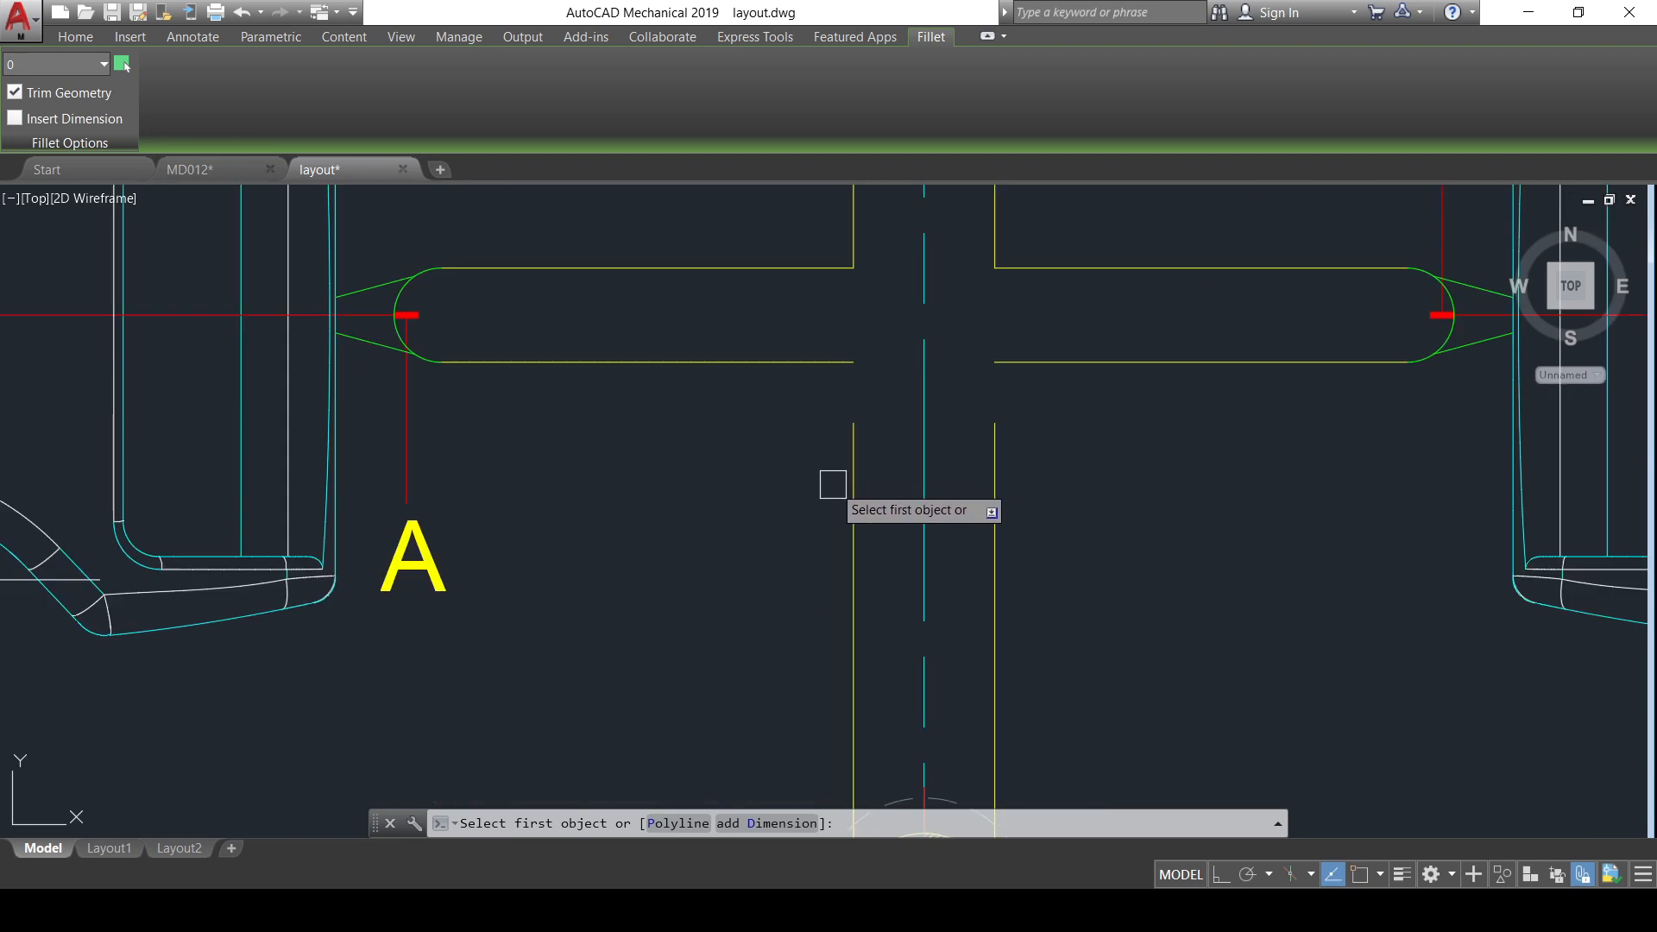
left_click(851, 481)
left_click(781, 363)
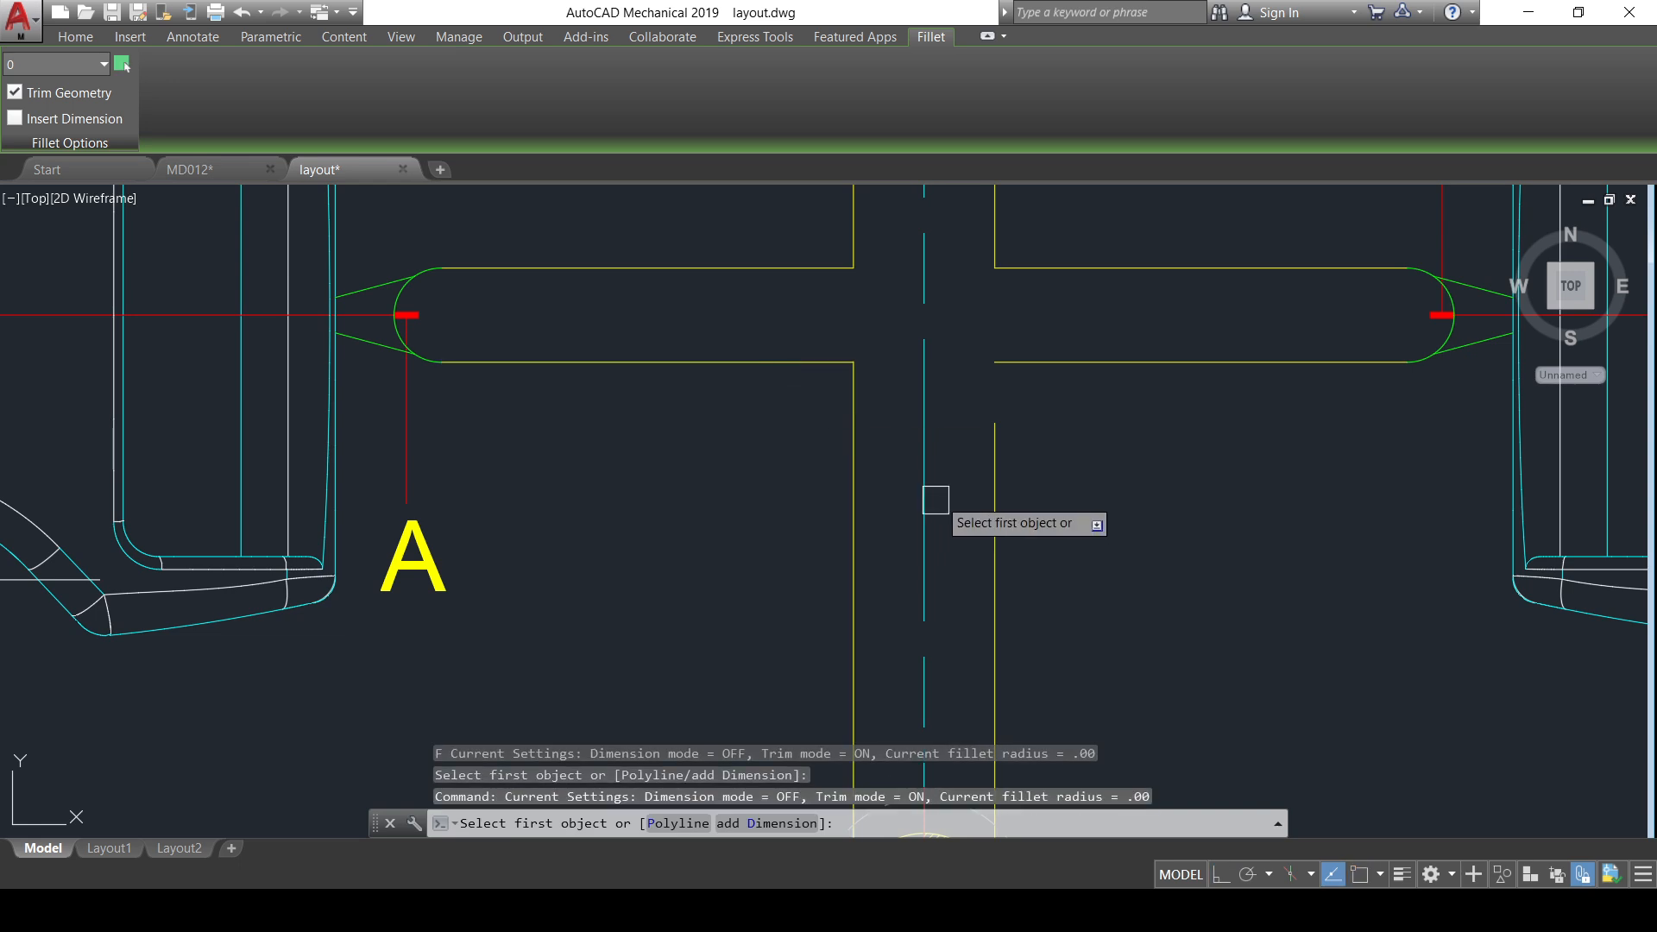
left_click(984, 486)
left_click(1046, 361)
scroll(962, 488, "down", 5)
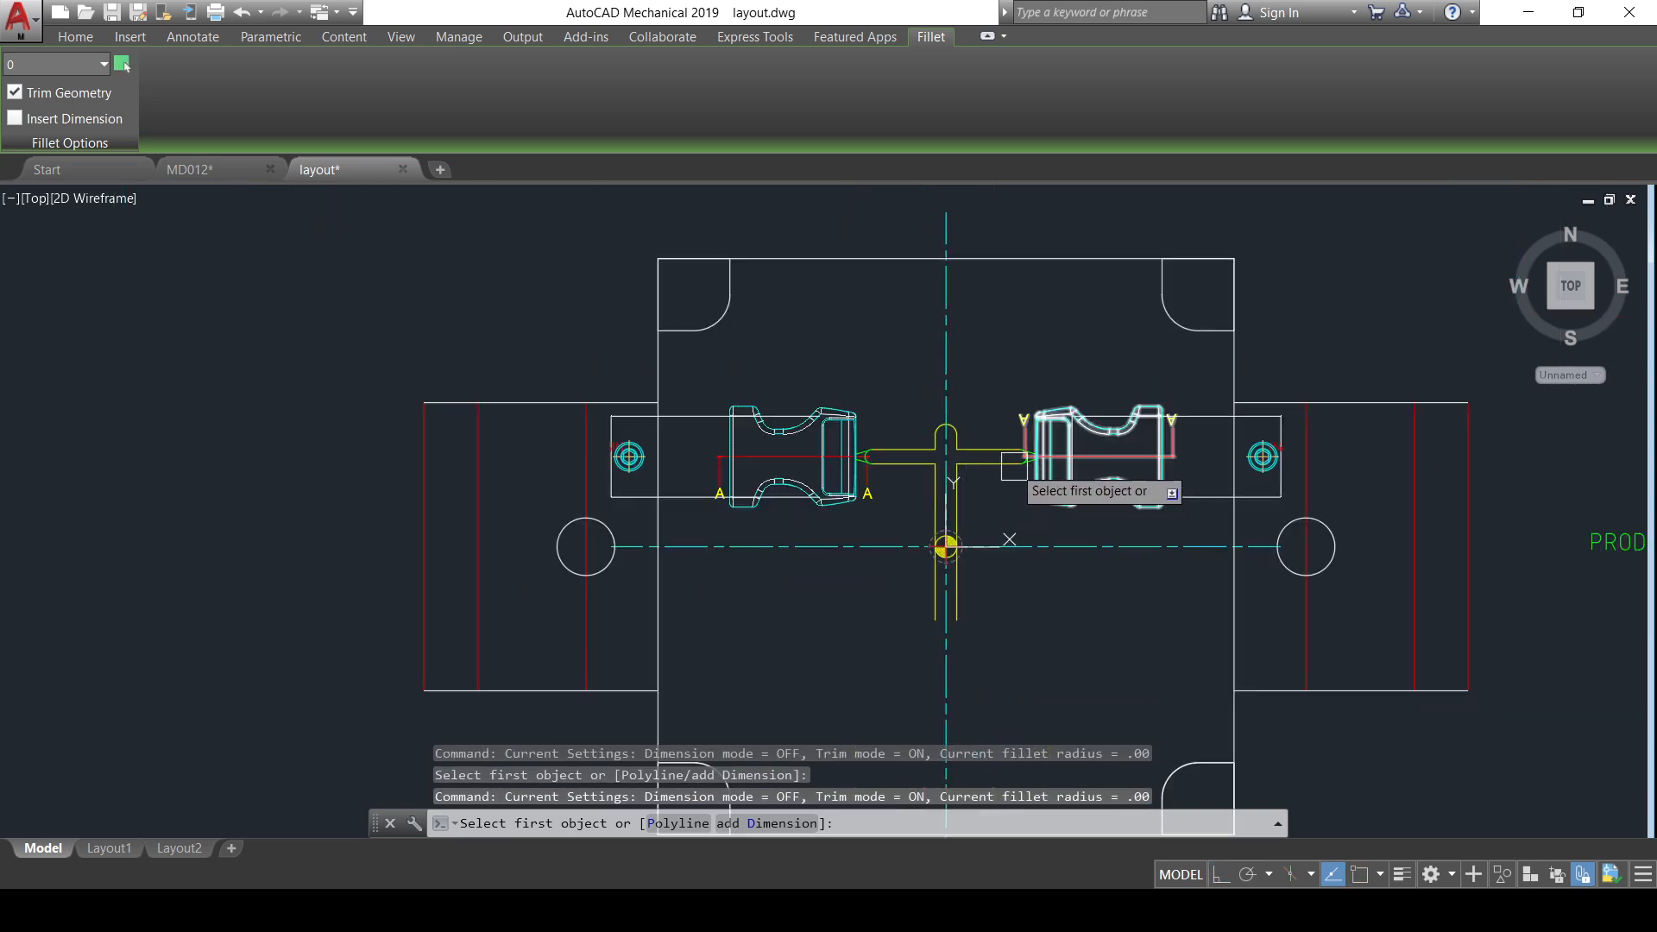
key("Escape")
scroll(637, 415, "up", 2)
left_click(576, 328)
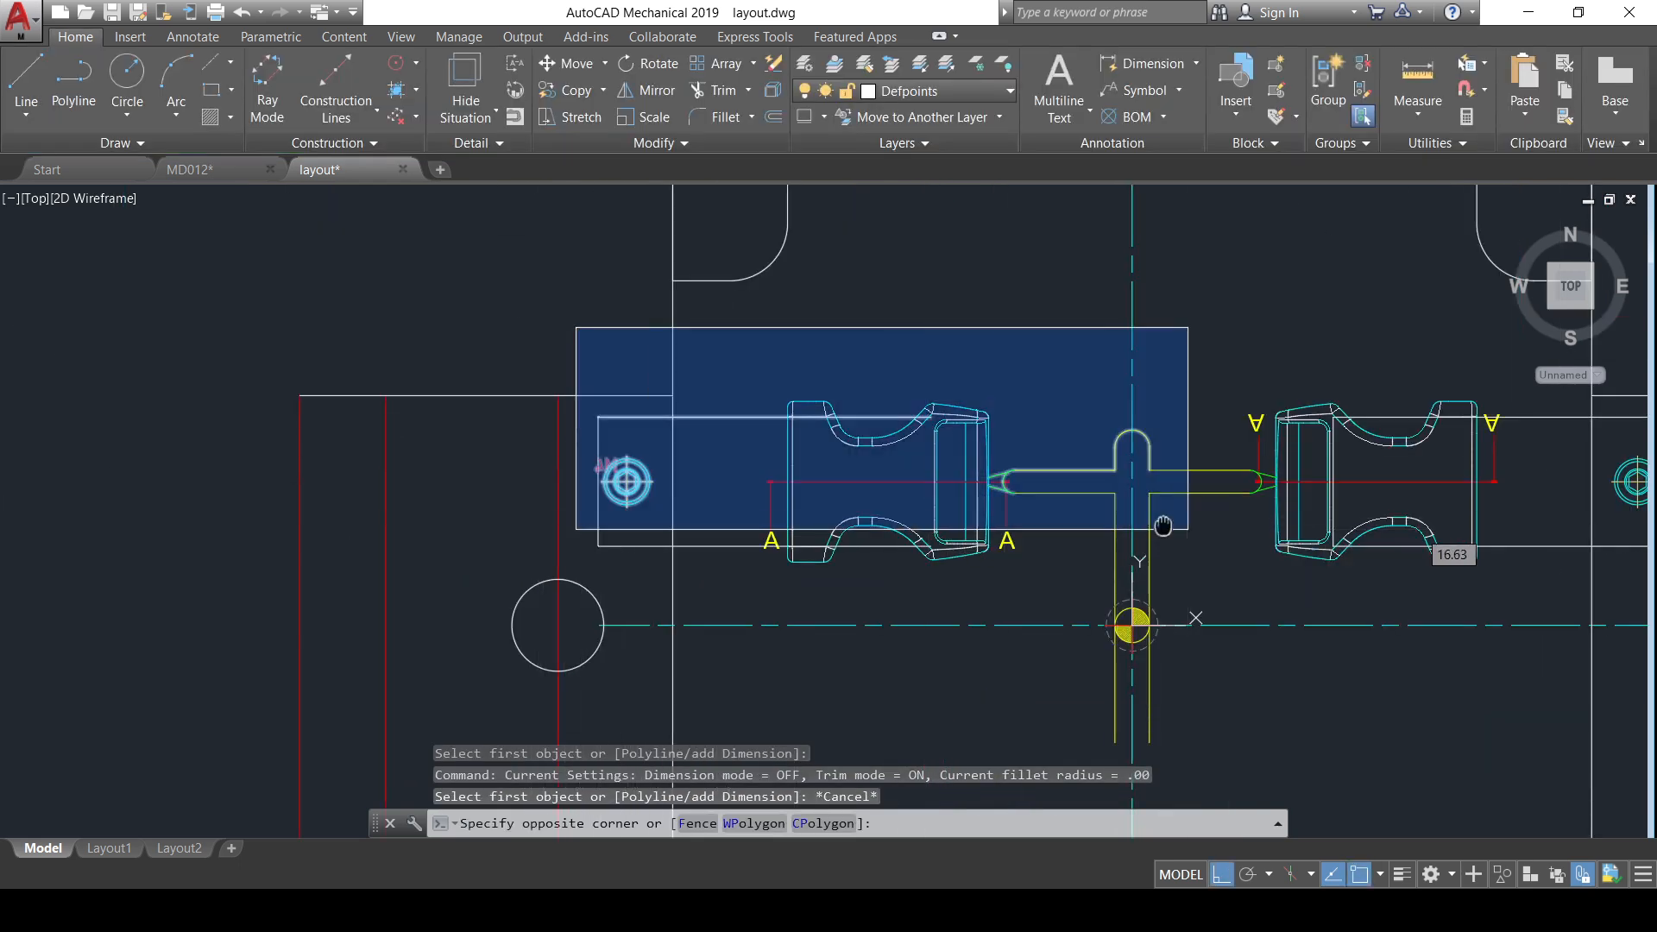
middle_click_drag(1164, 525, 733, 556)
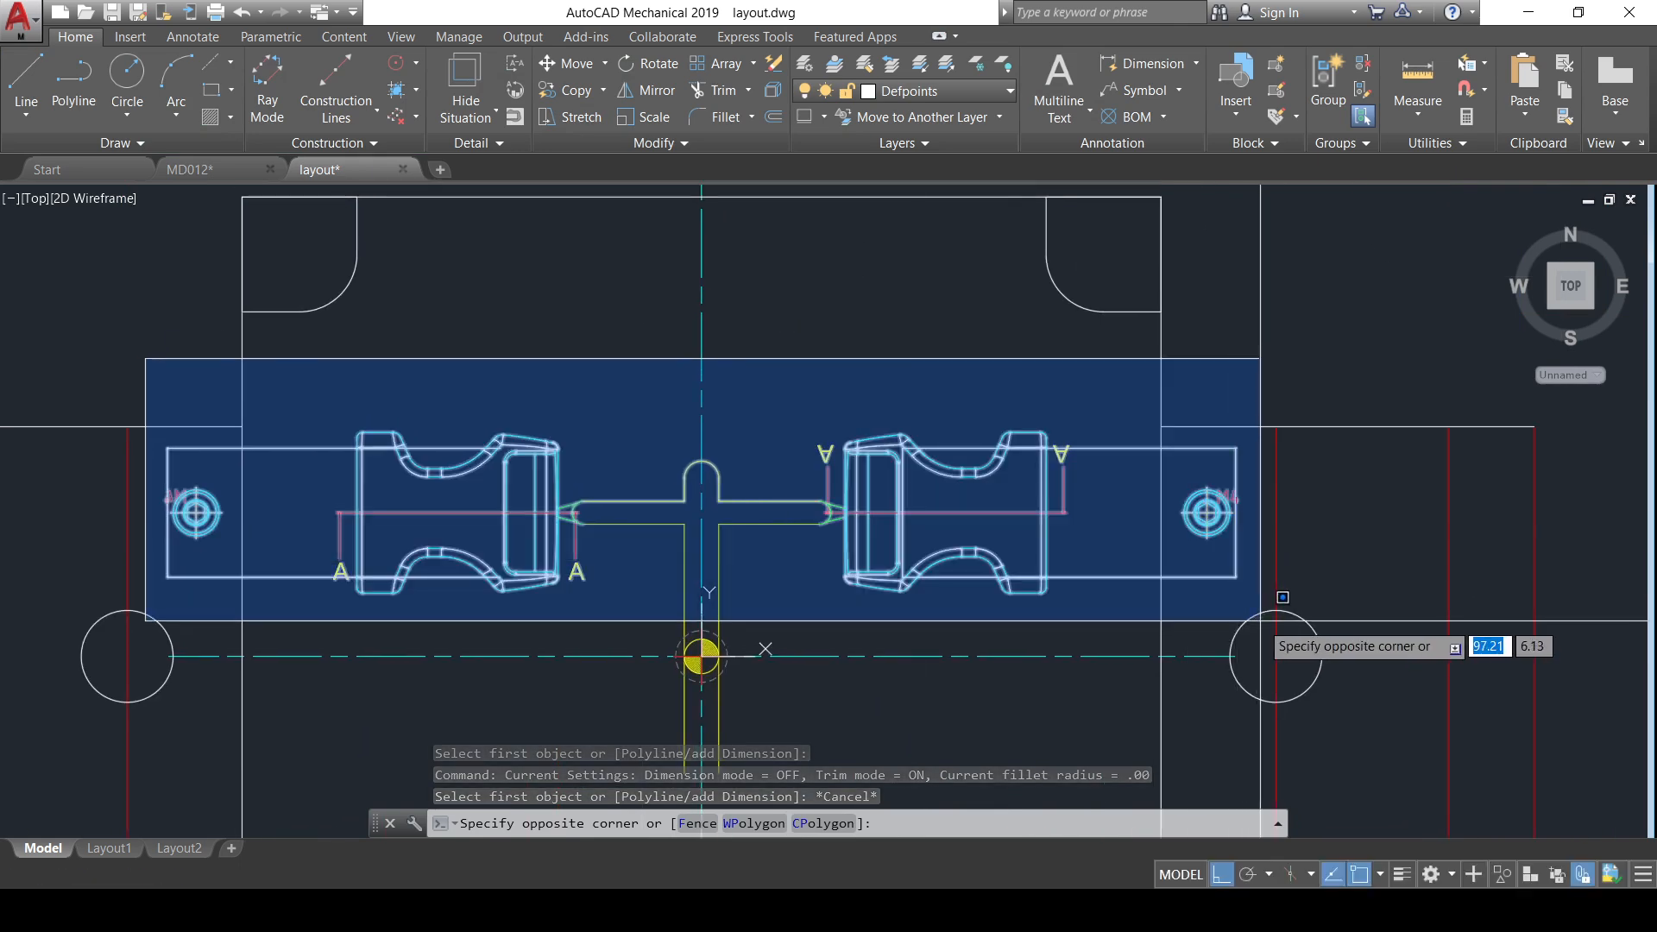
left_click(1260, 620)
scroll(715, 511, "up", 4)
left_click(848, 606)
left_click(718, 544)
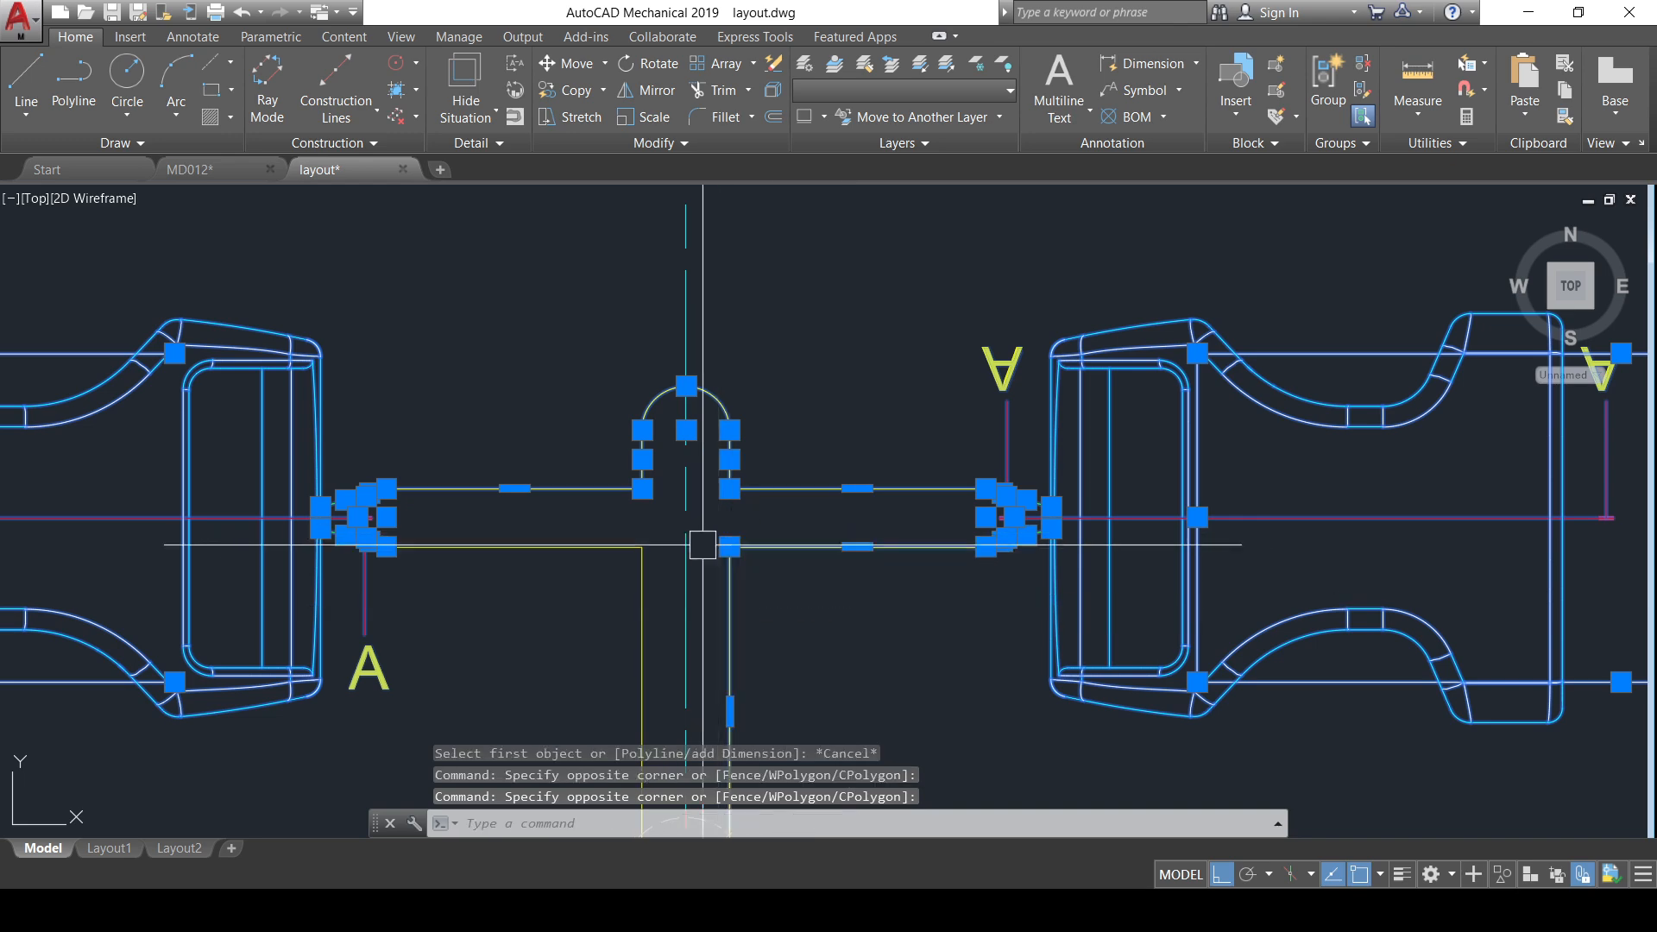
left_click(621, 548)
scroll(780, 566, "down", 2)
middle_click_drag(780, 566, 768, 356)
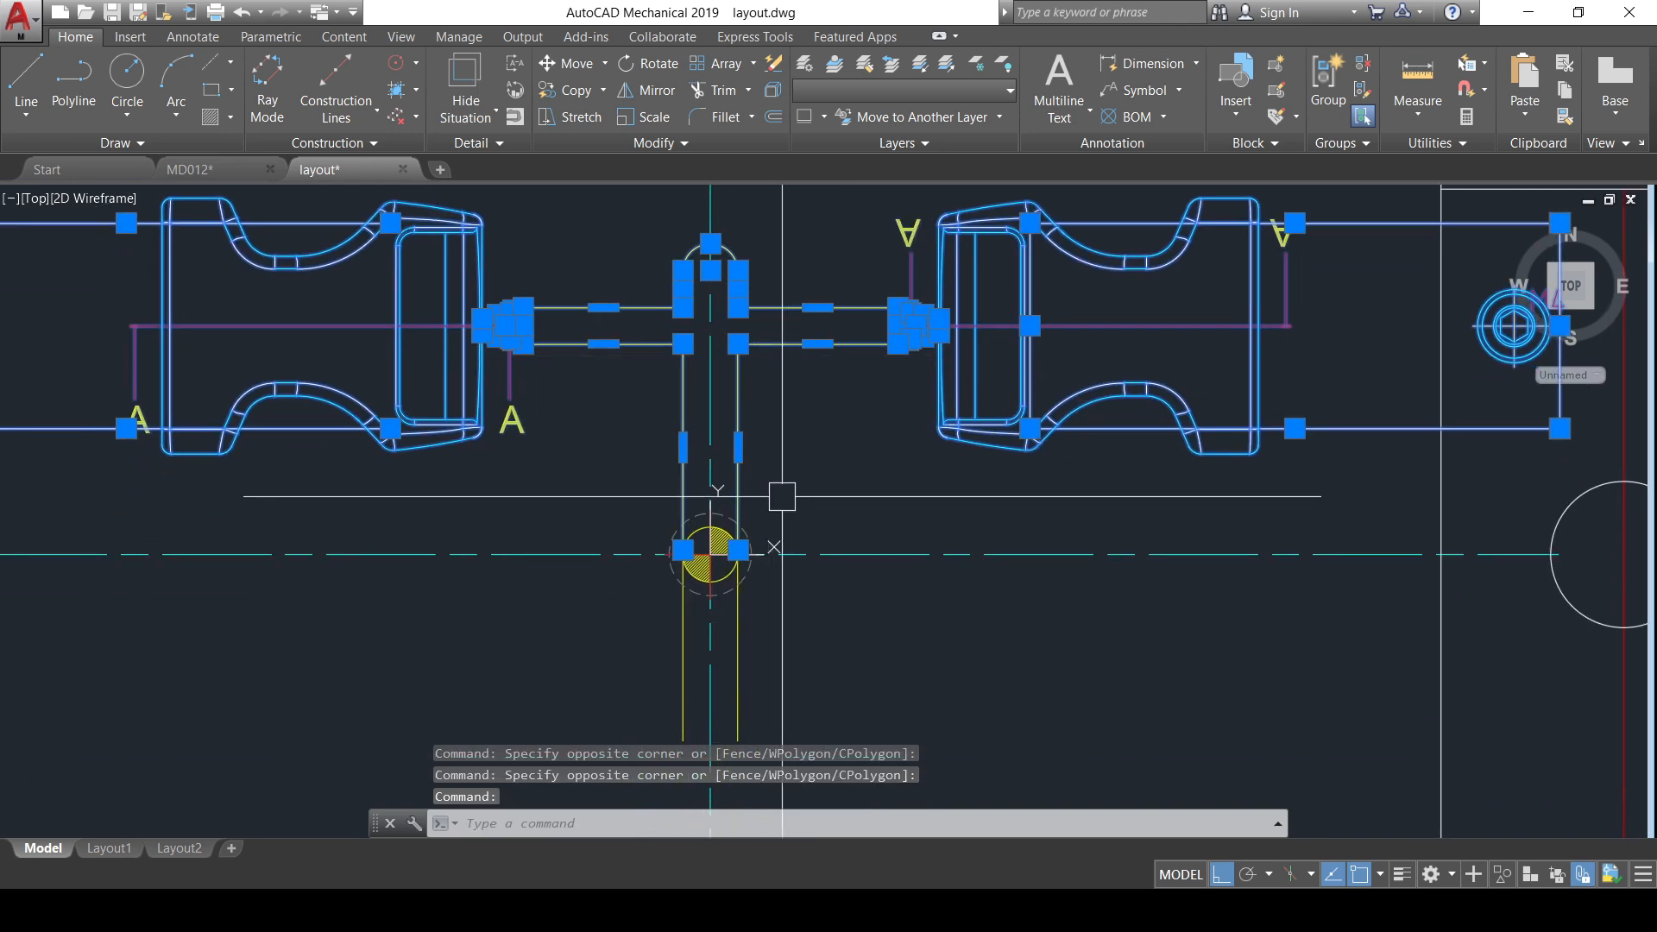
type("ro")
key("Return")
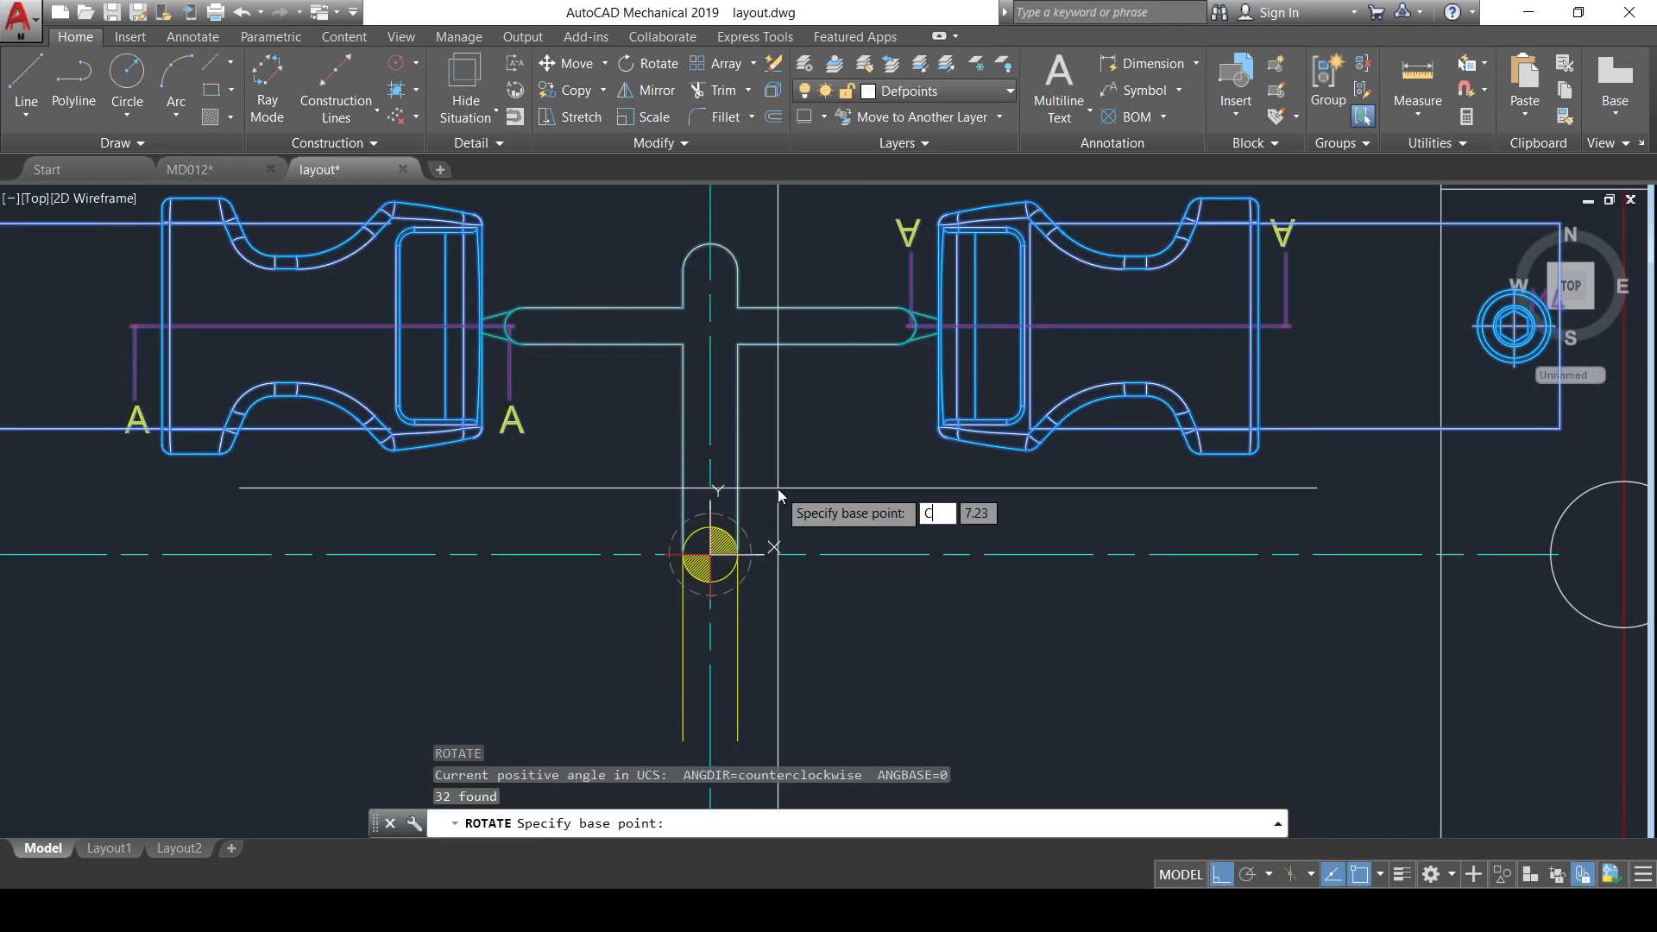
key("Escape")
- Rotate a copy of the whole upper cavity row, with its runner branch and vertical runner lines, 180° about the mould centre
scroll(855, 457, "down", 2)
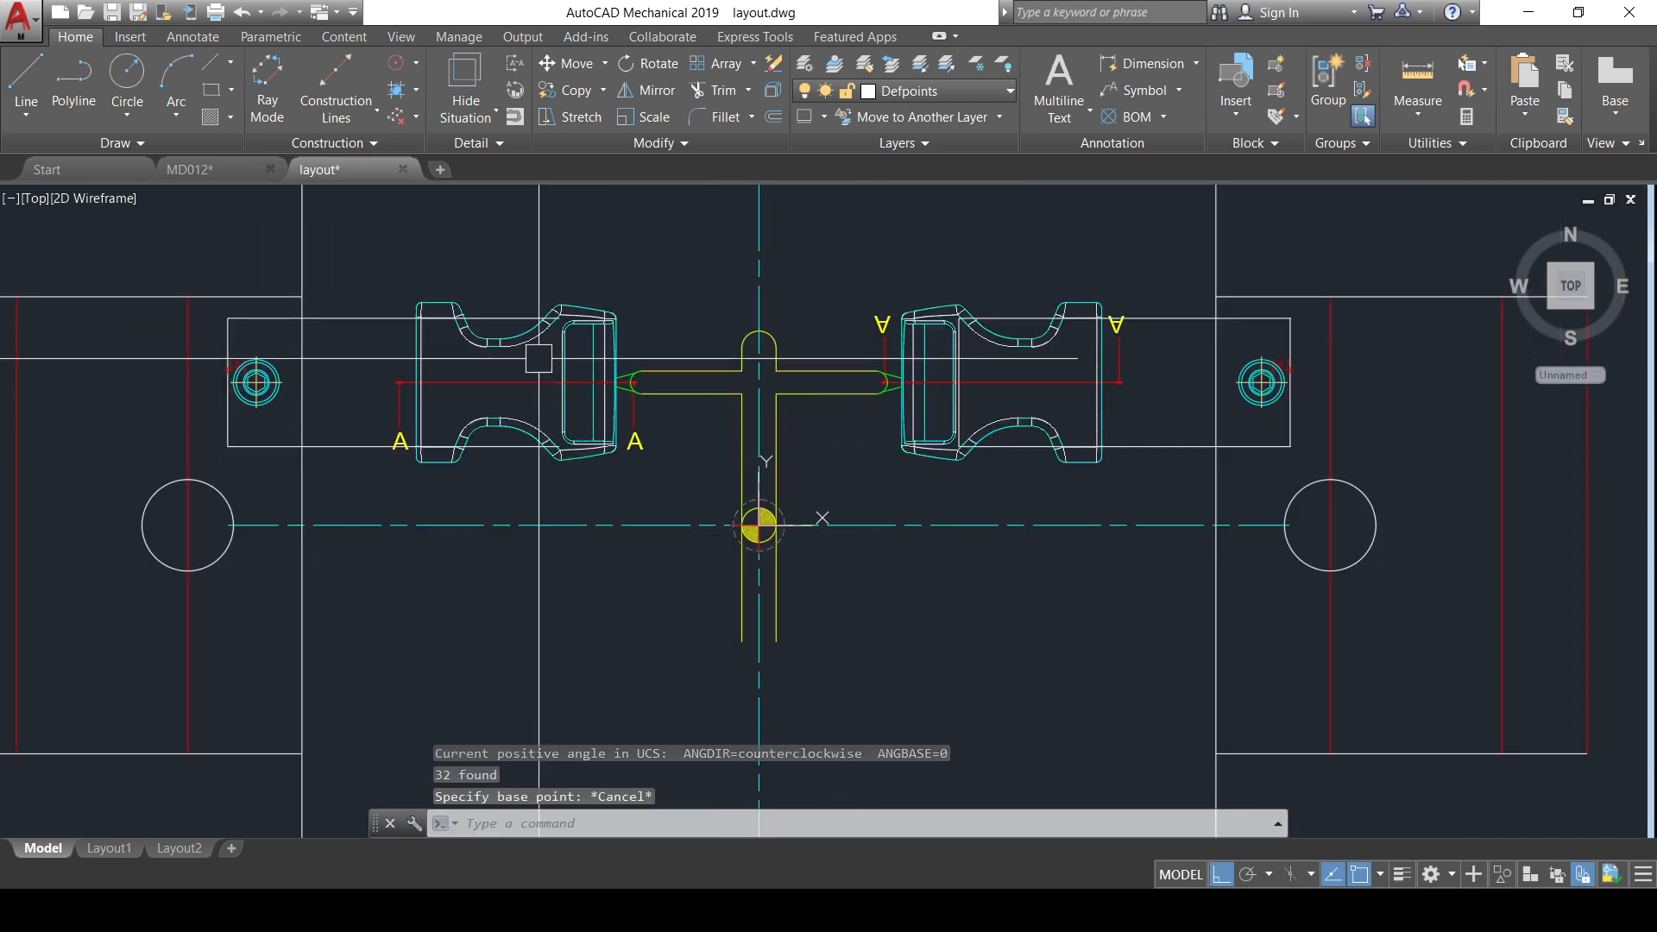
left_click(189, 252)
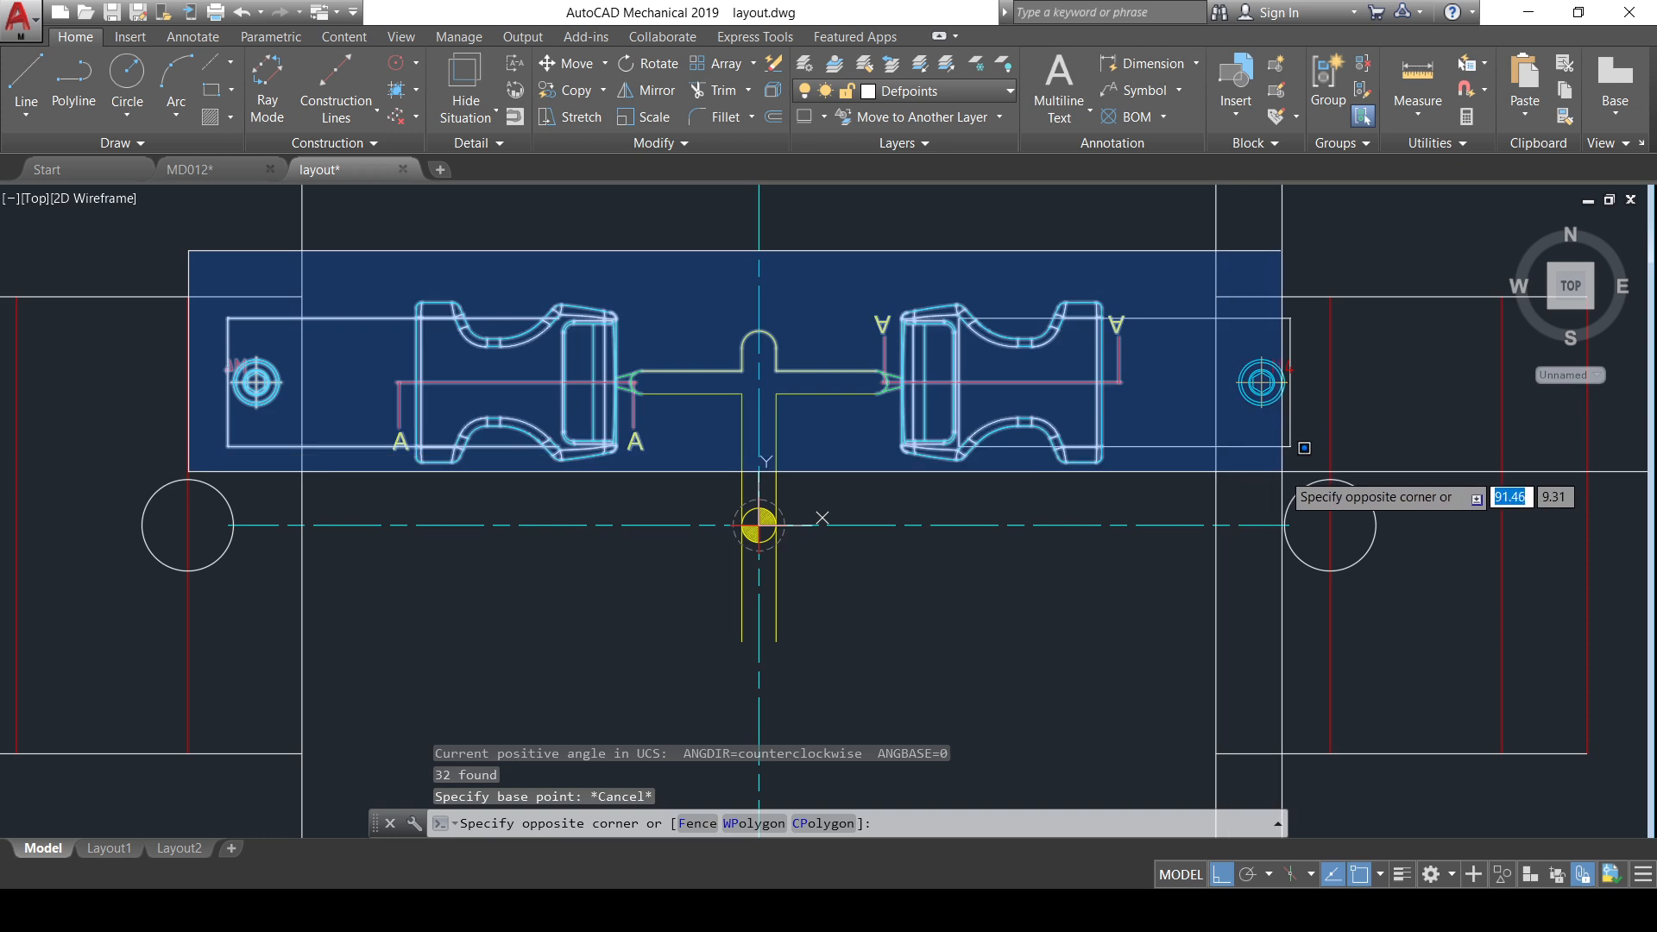
left_click(1299, 473)
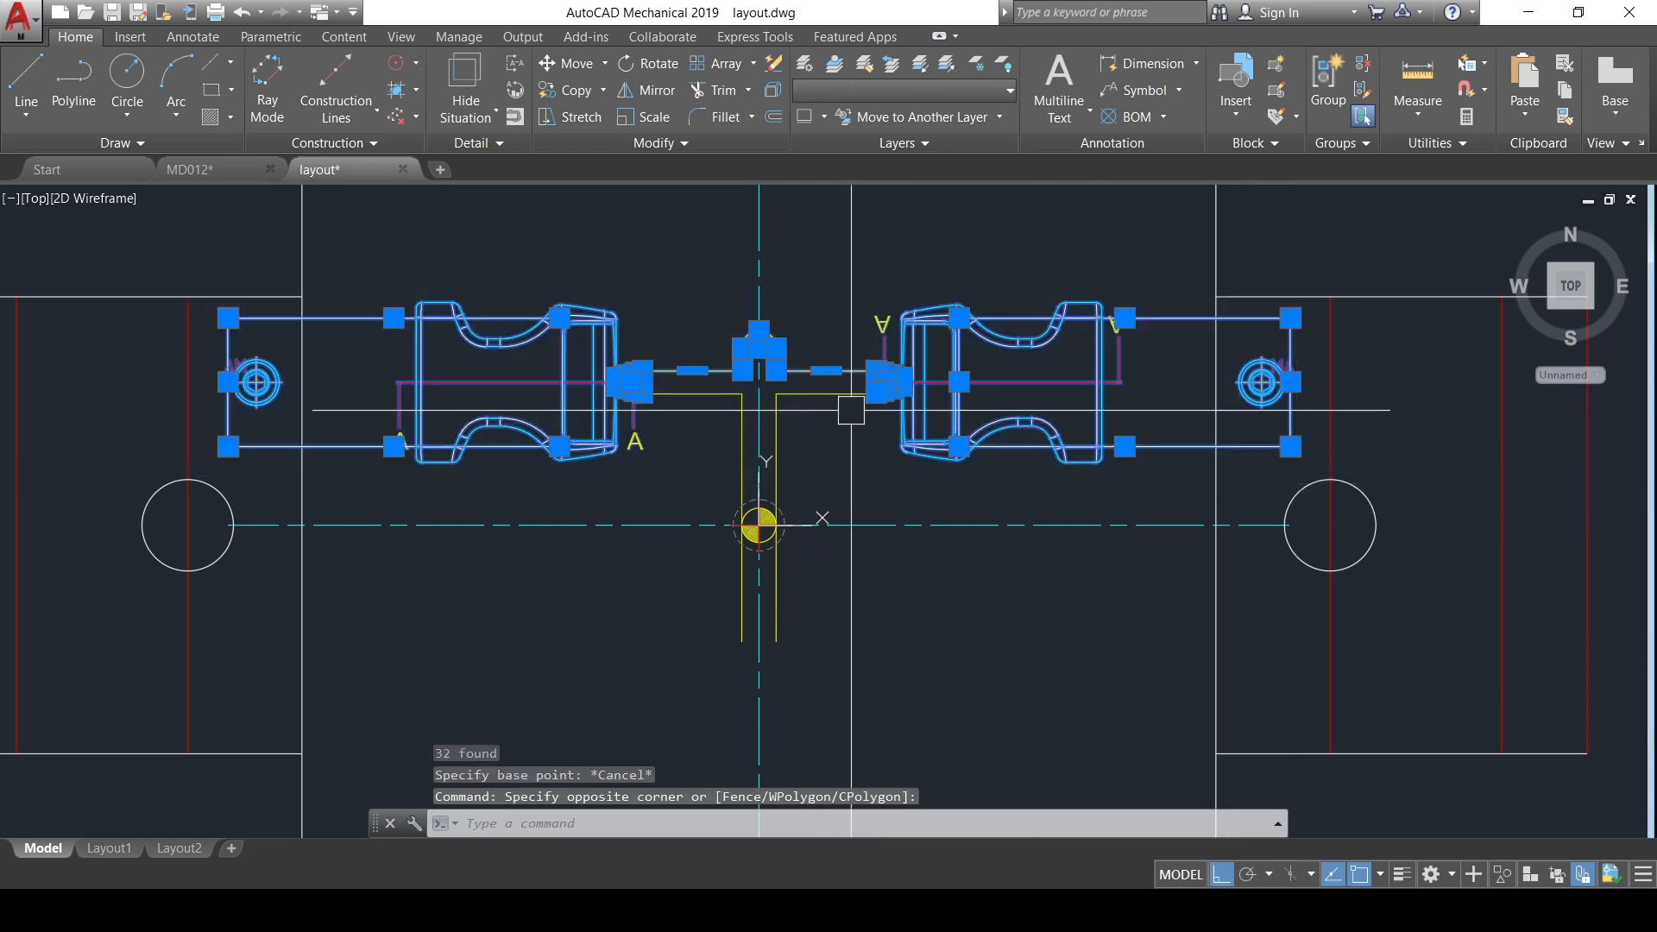
scroll(845, 393, "up", 2)
left_click(804, 472)
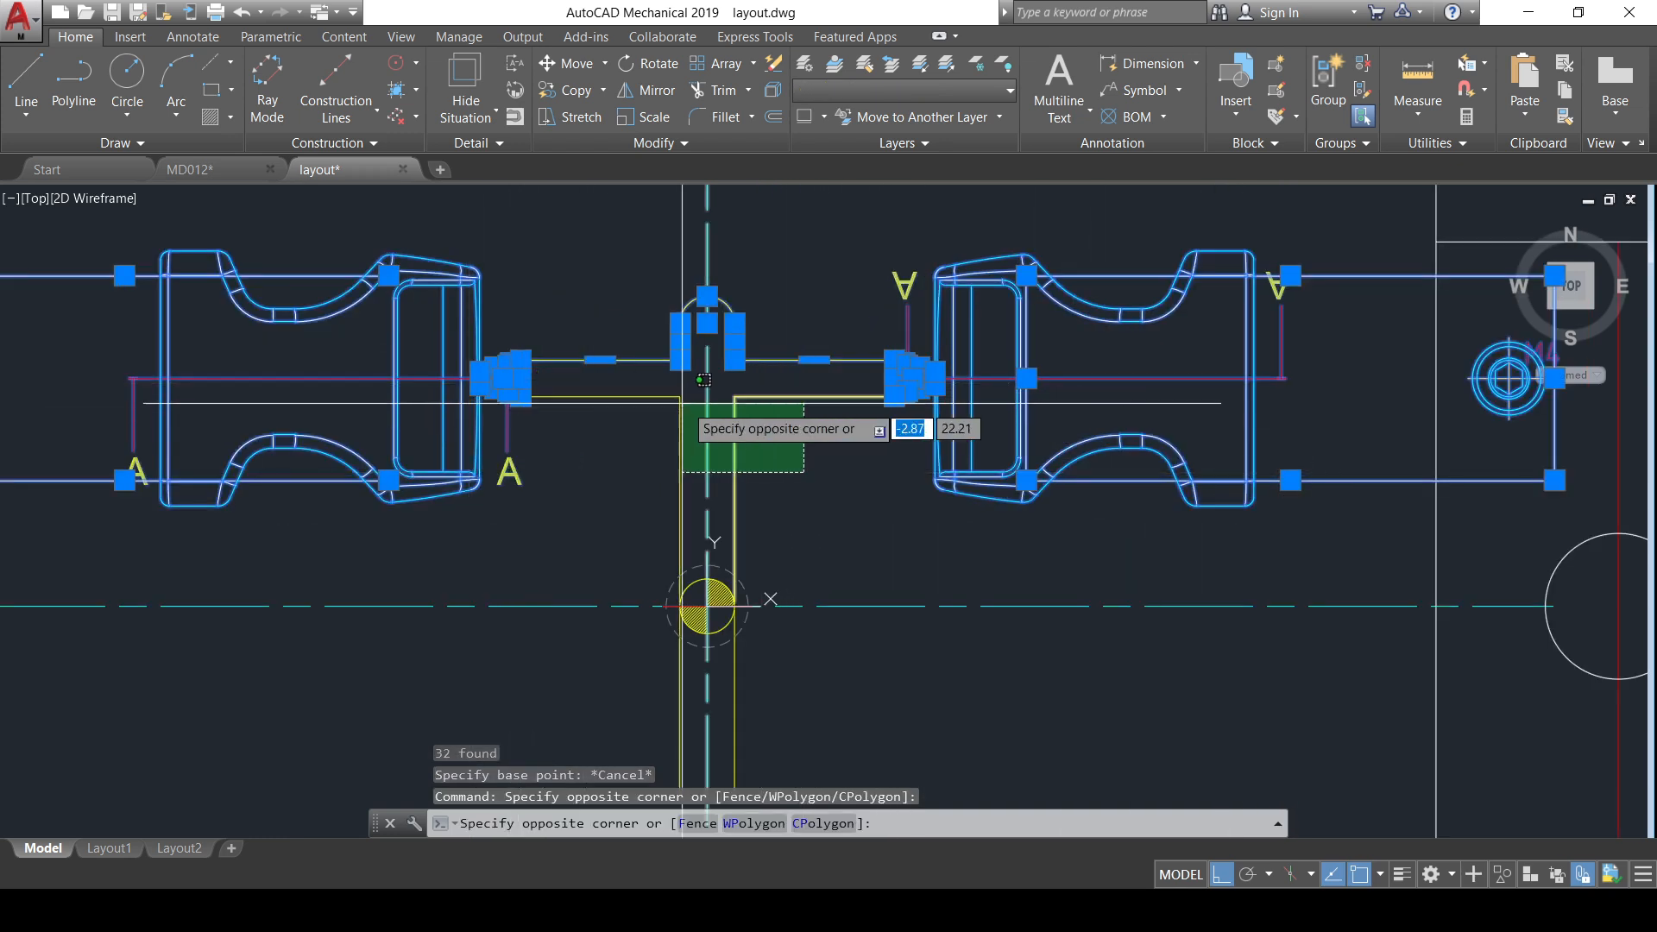
left_click(682, 403)
scroll(659, 414, "down", 3)
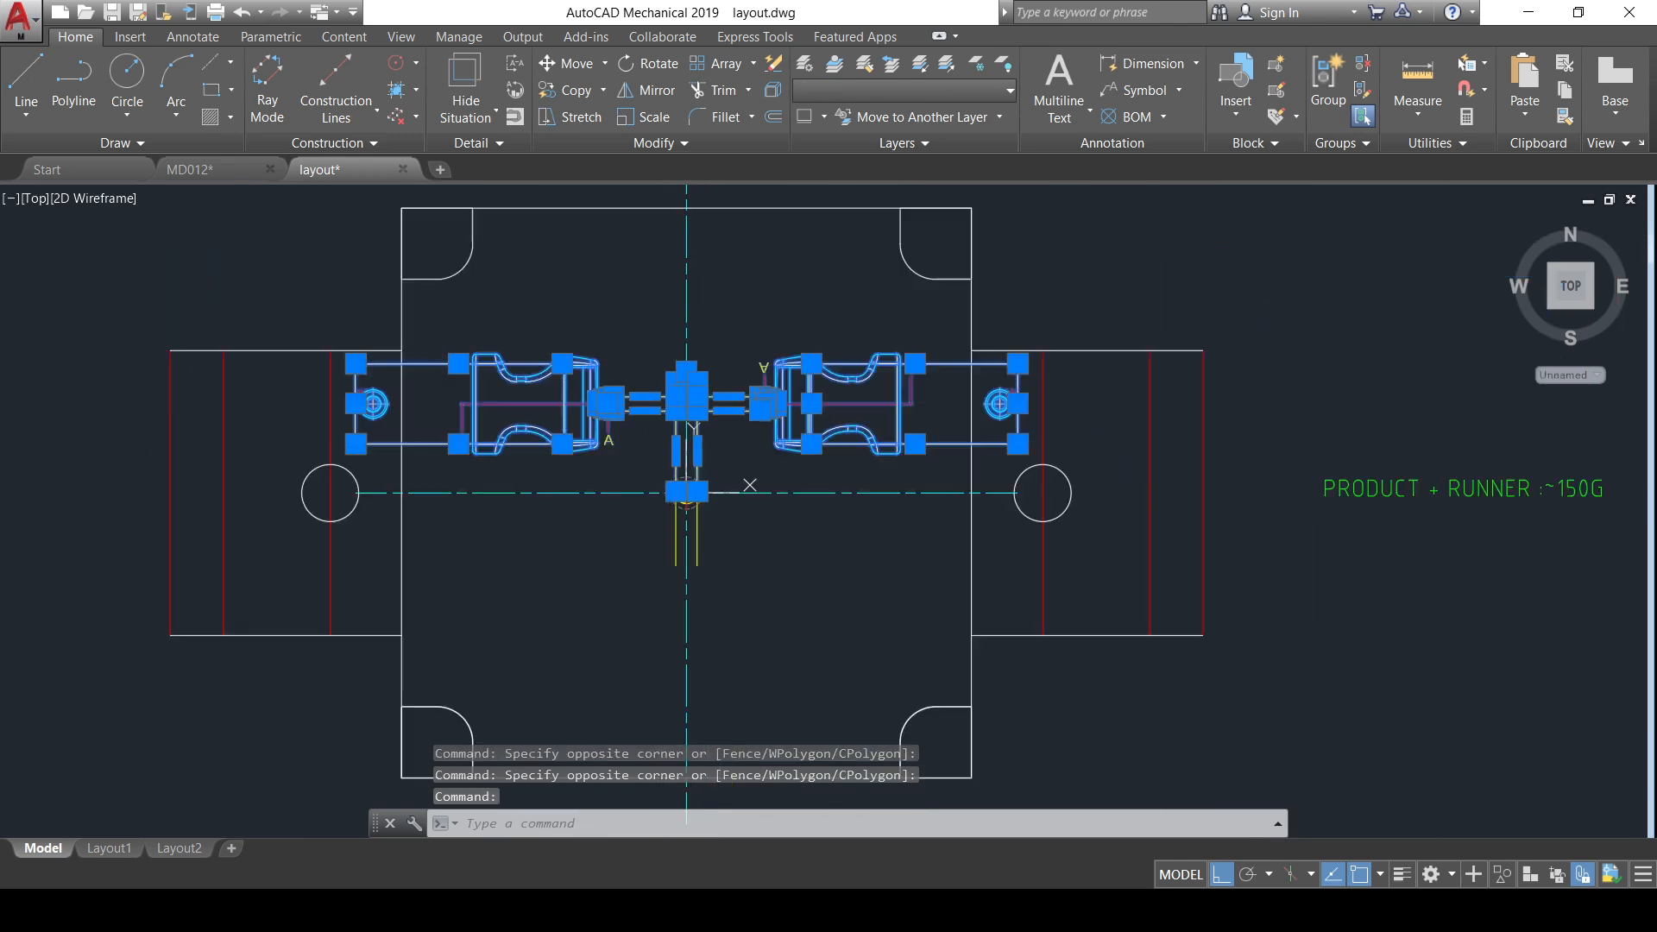
middle_click_drag(675, 409, 741, 405)
type("RO")
key("Return")
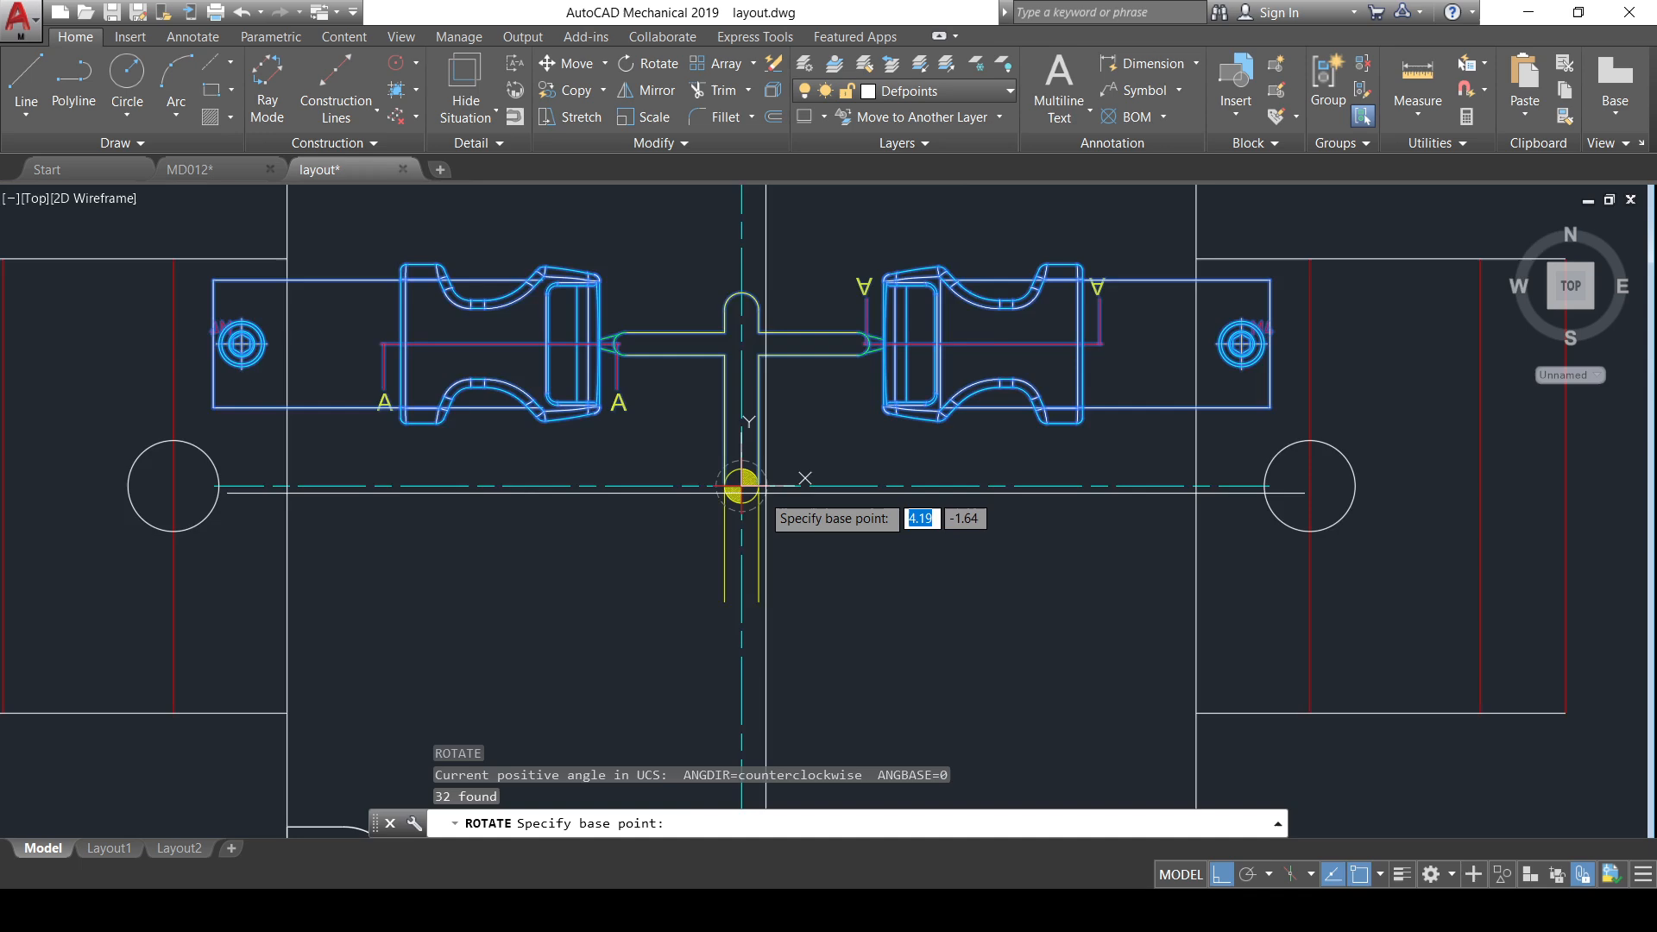
scroll(751, 483, "up", 5)
left_click(688, 440)
scroll(796, 380, "down", 6)
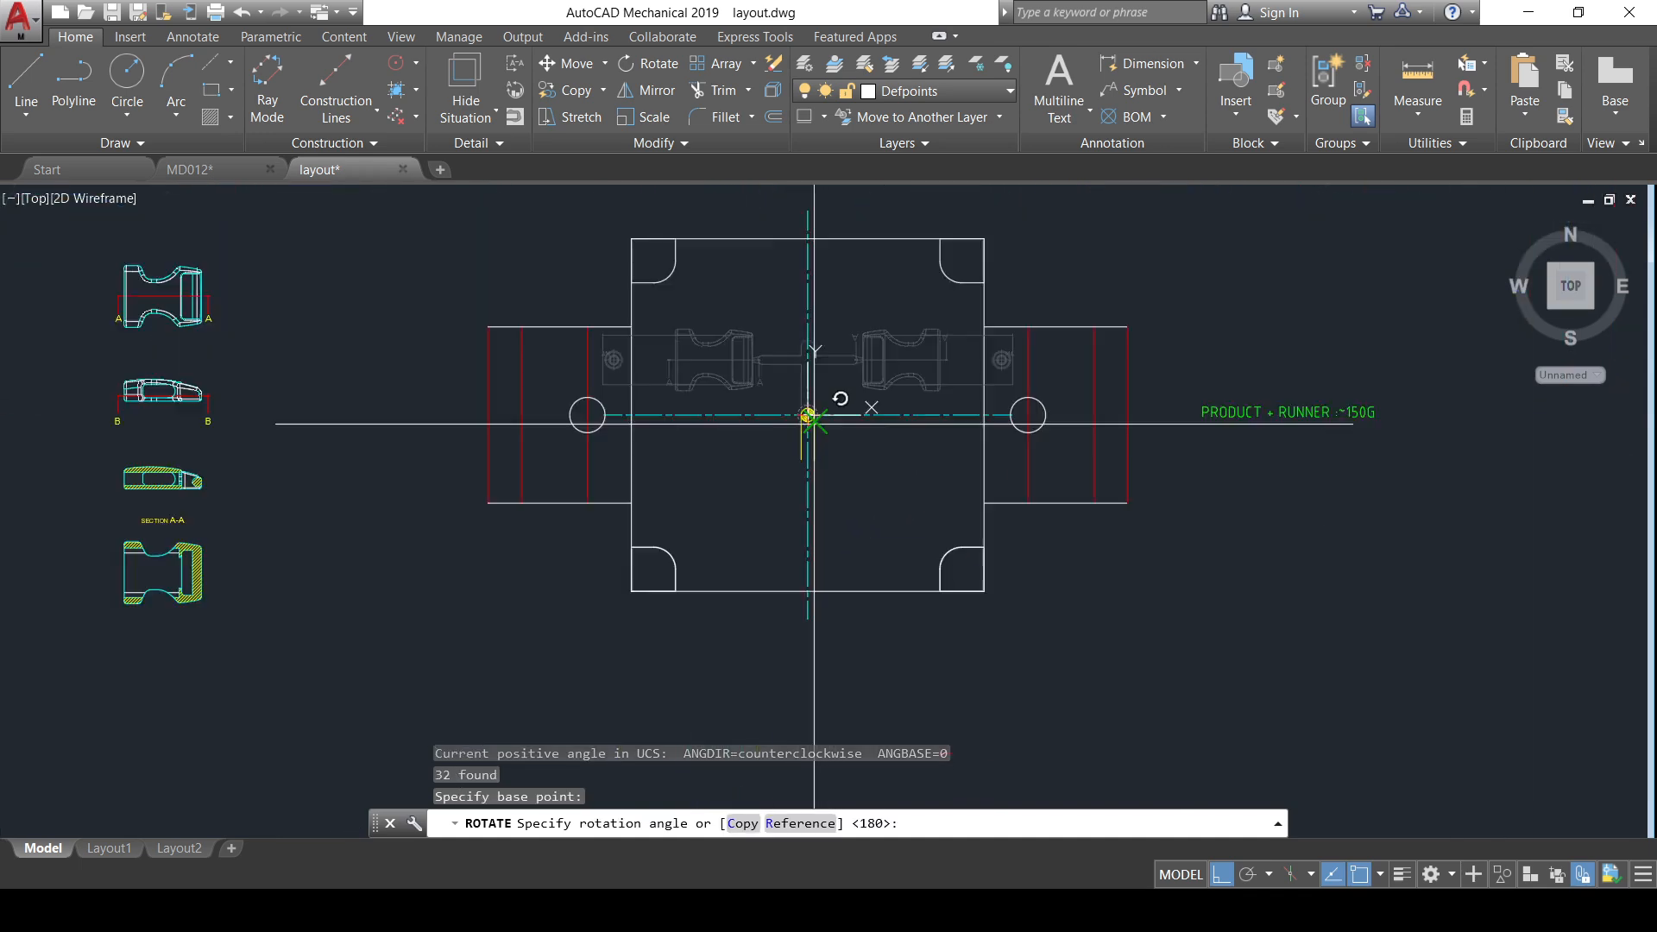
type("C")
key("Return")
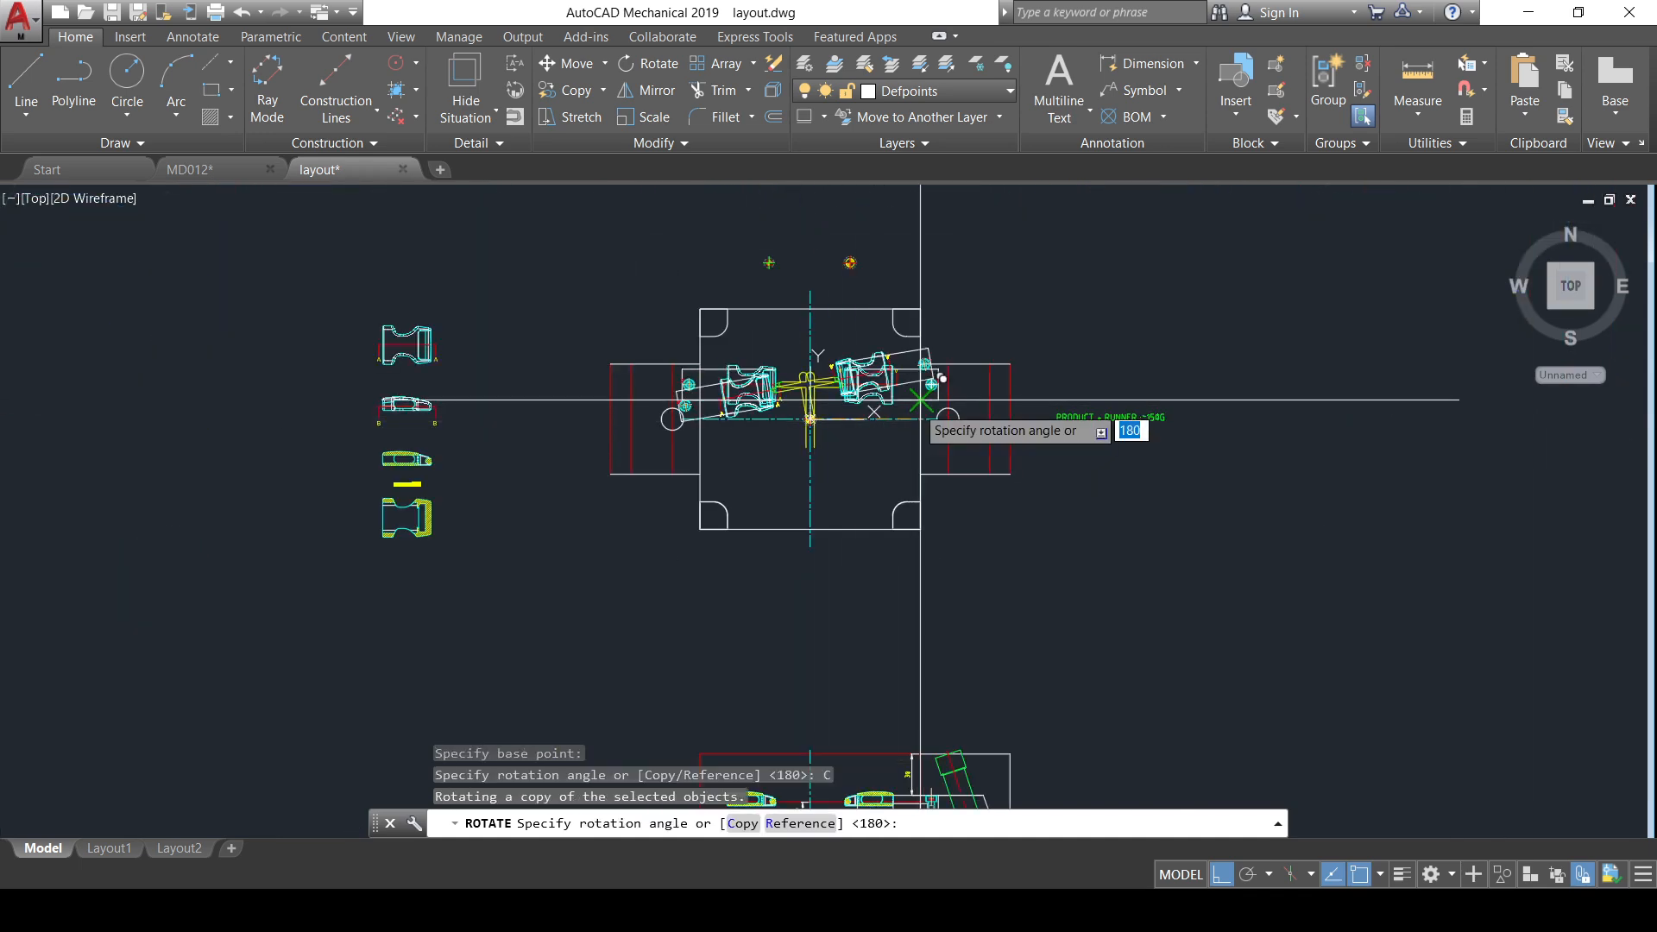
type("180")
key("Return")
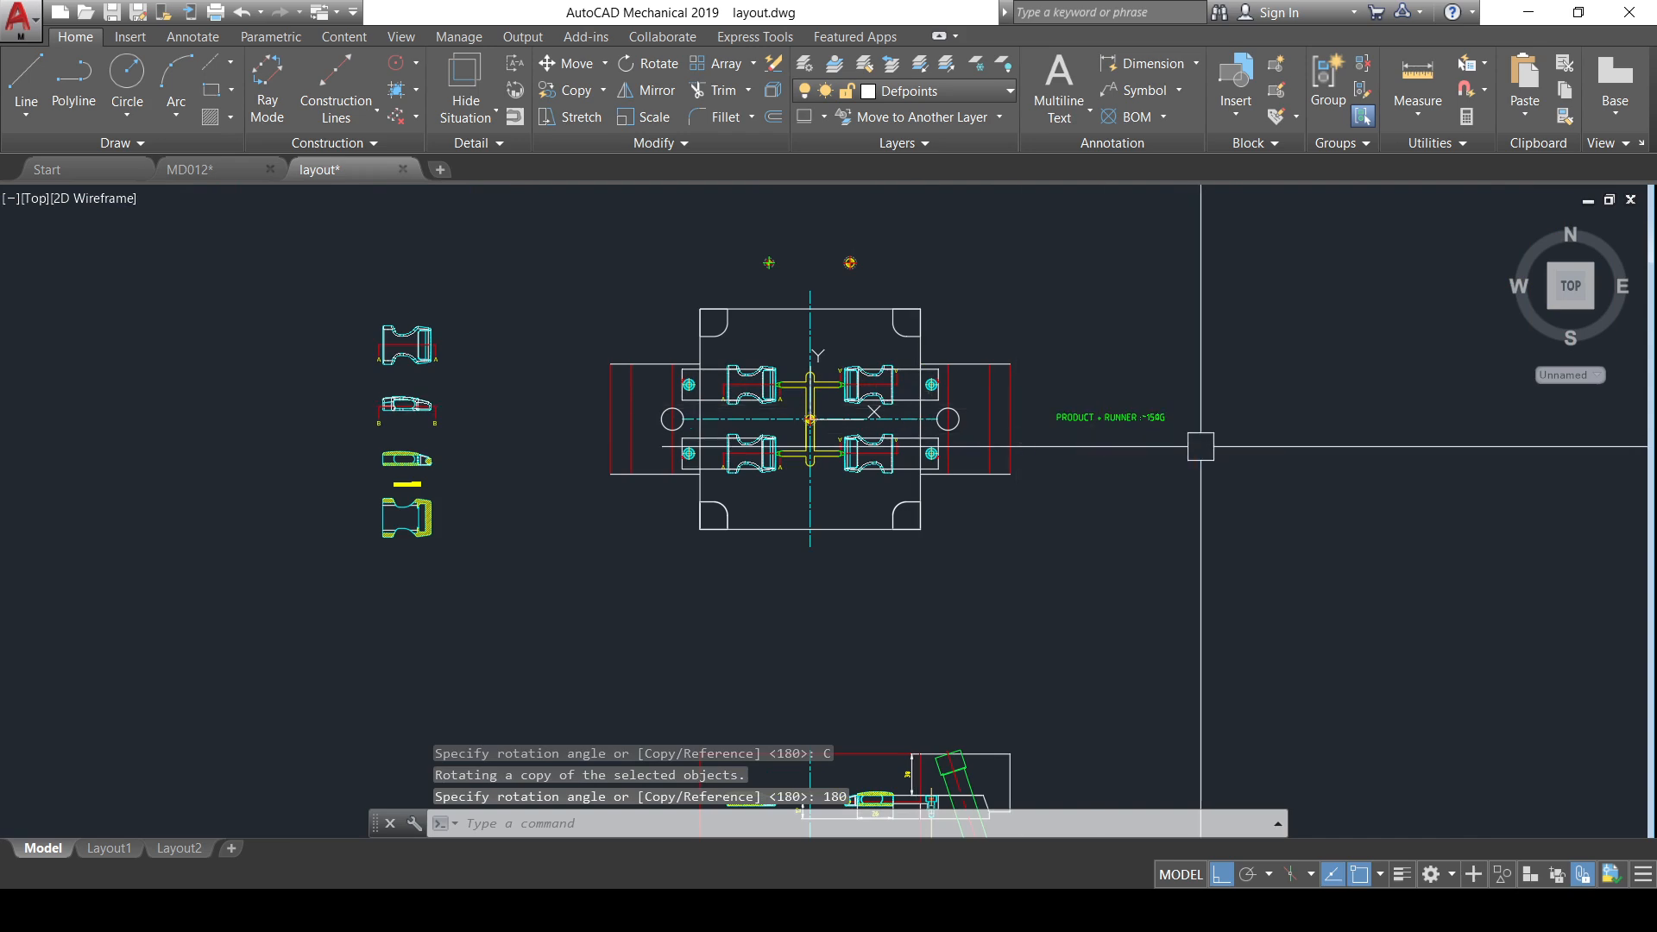
- Copy the large ejector pin at the mould centre 25 straight up the vertical runner to the upper runner junction
scroll(817, 359, "up", 2)
scroll(818, 362, "up", 6)
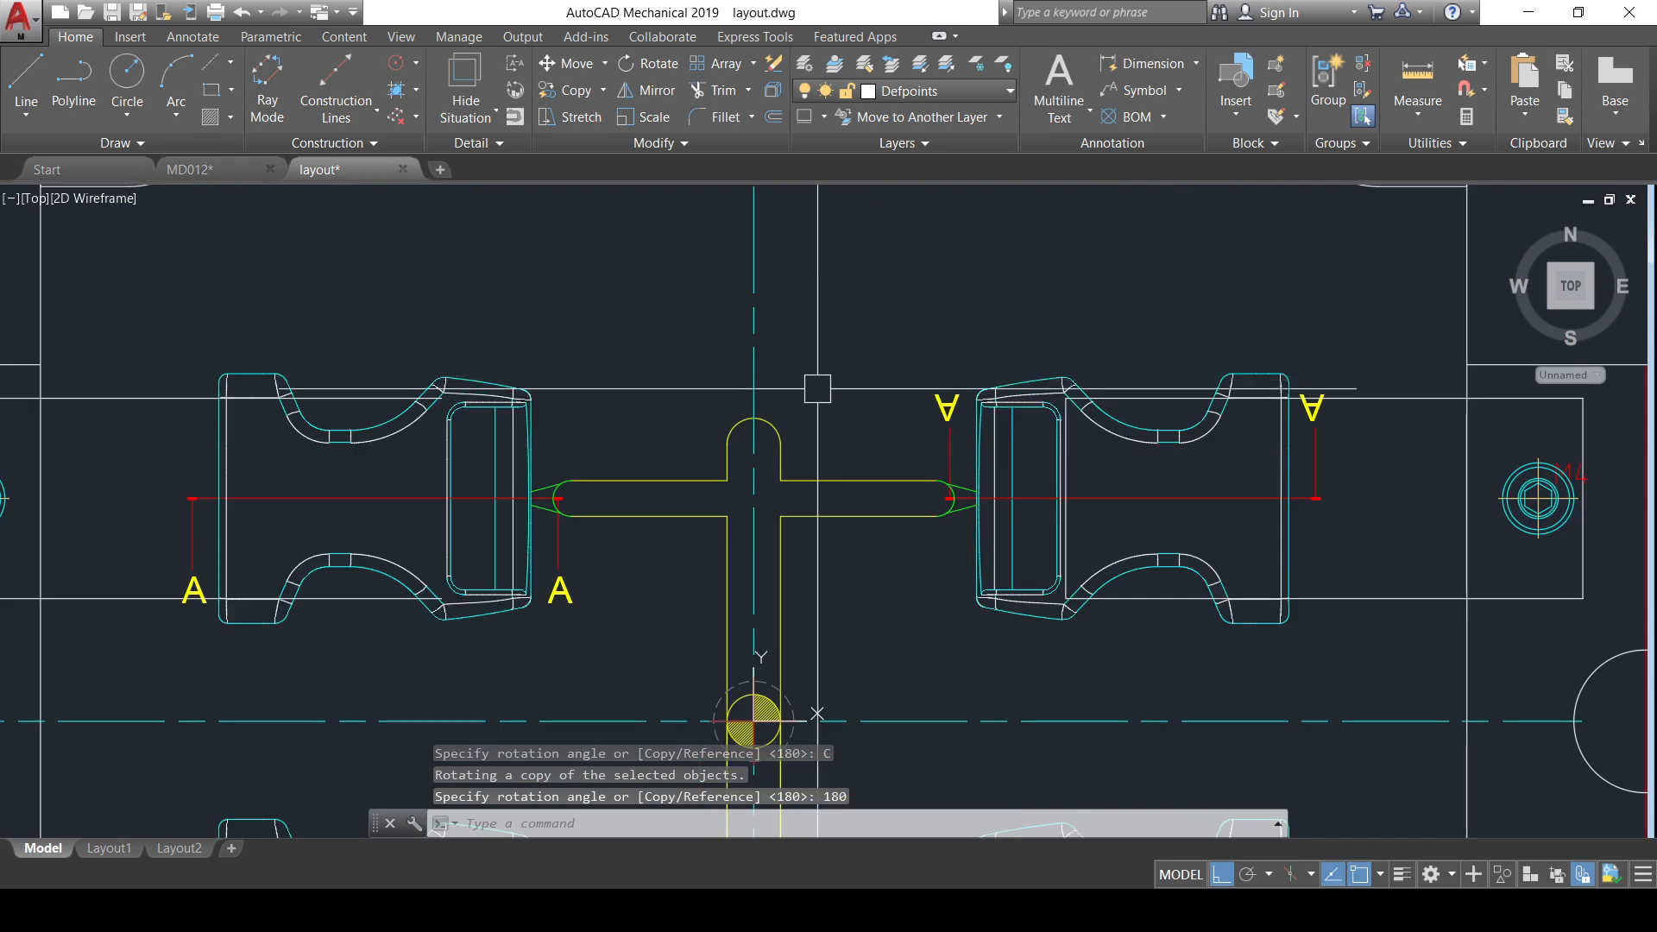
scroll(817, 390, "down", 2)
mouse_move(817, 407)
middle_mouse_down()
mouse_move(817, 421)
mouse_move(793, 311)
middle_mouse_up()
scroll(766, 470, "up", 4)
left_click(752, 500)
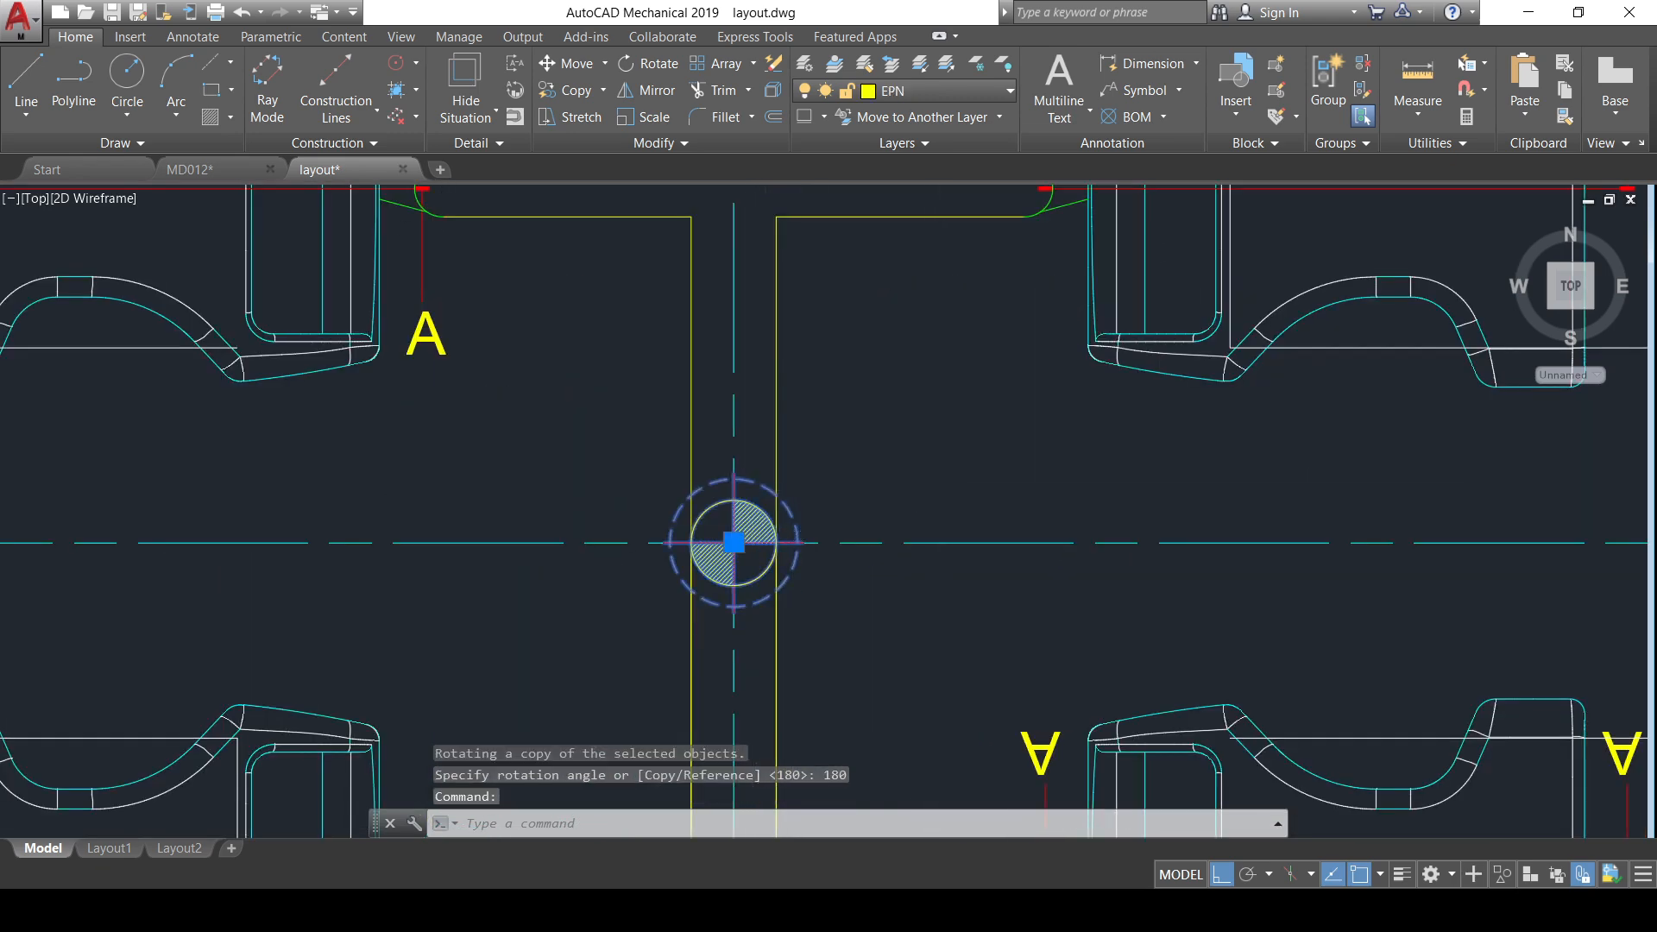
scroll(755, 509, "down", 3)
type("CP")
key("Return")
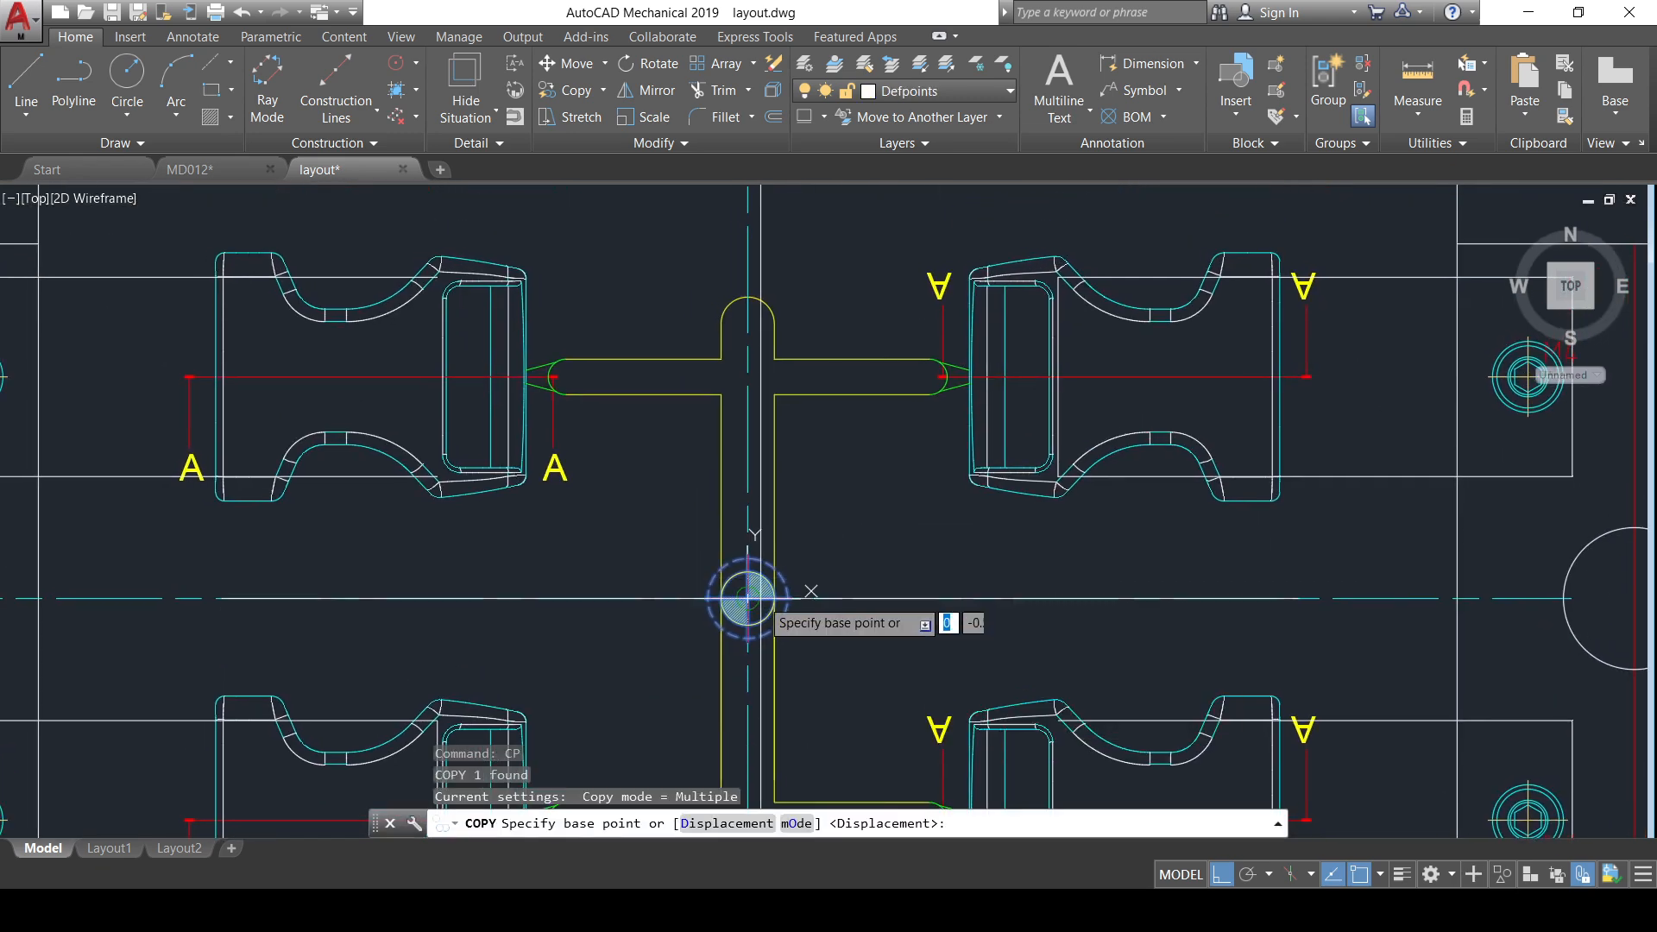
left_click(748, 598)
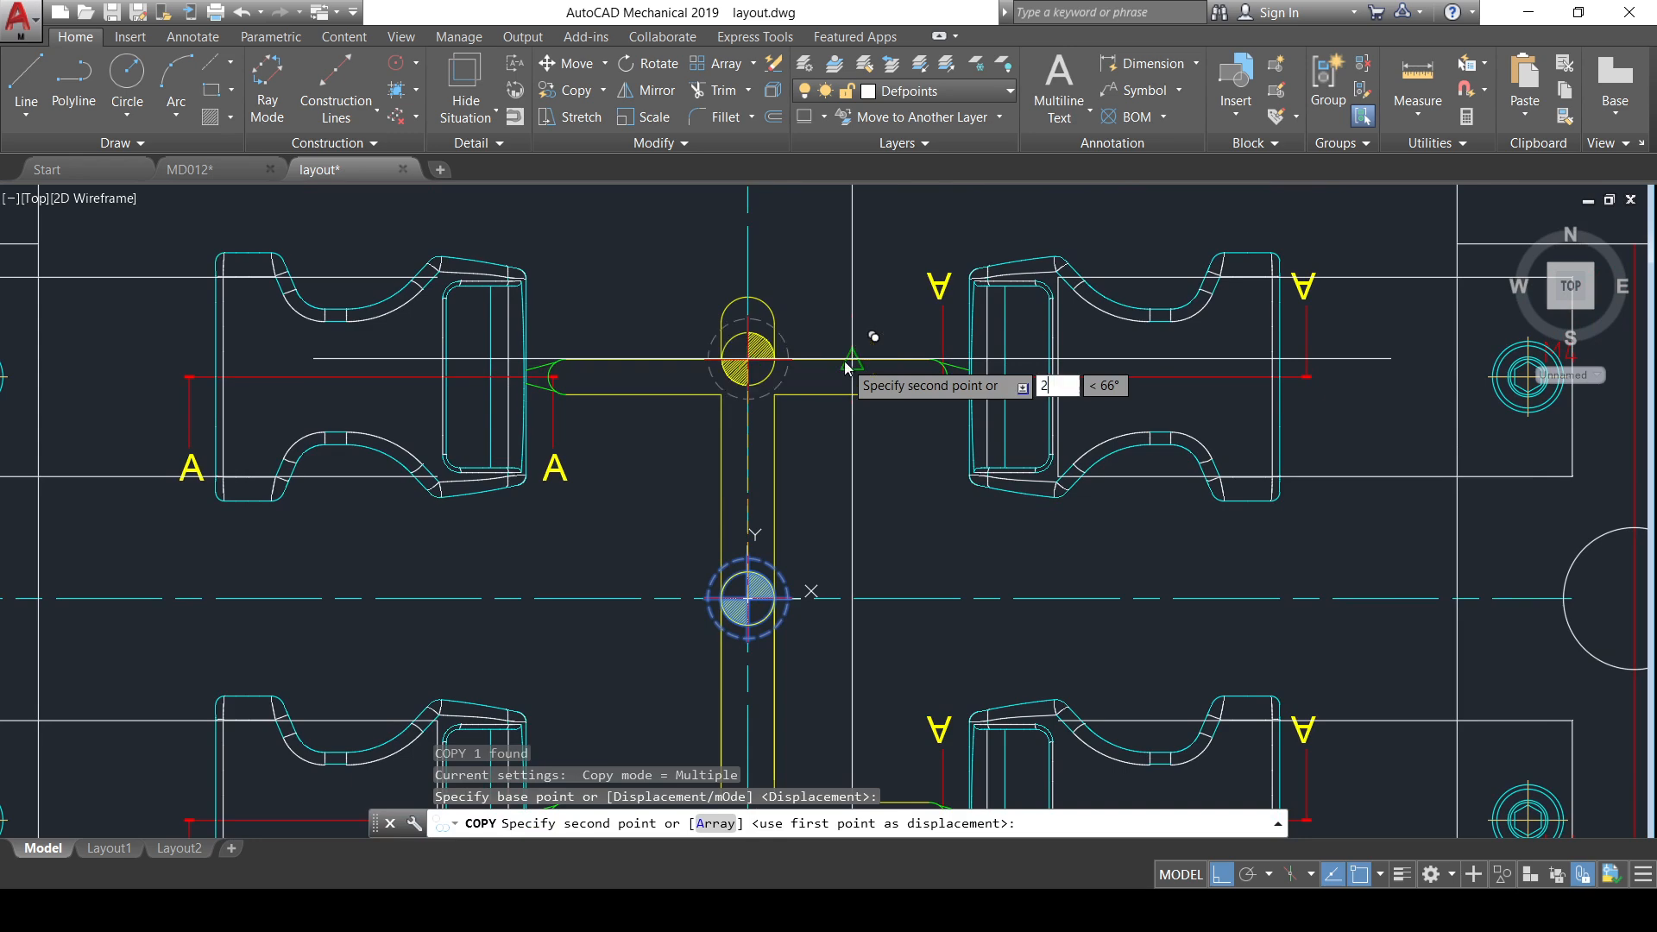
key("Return")
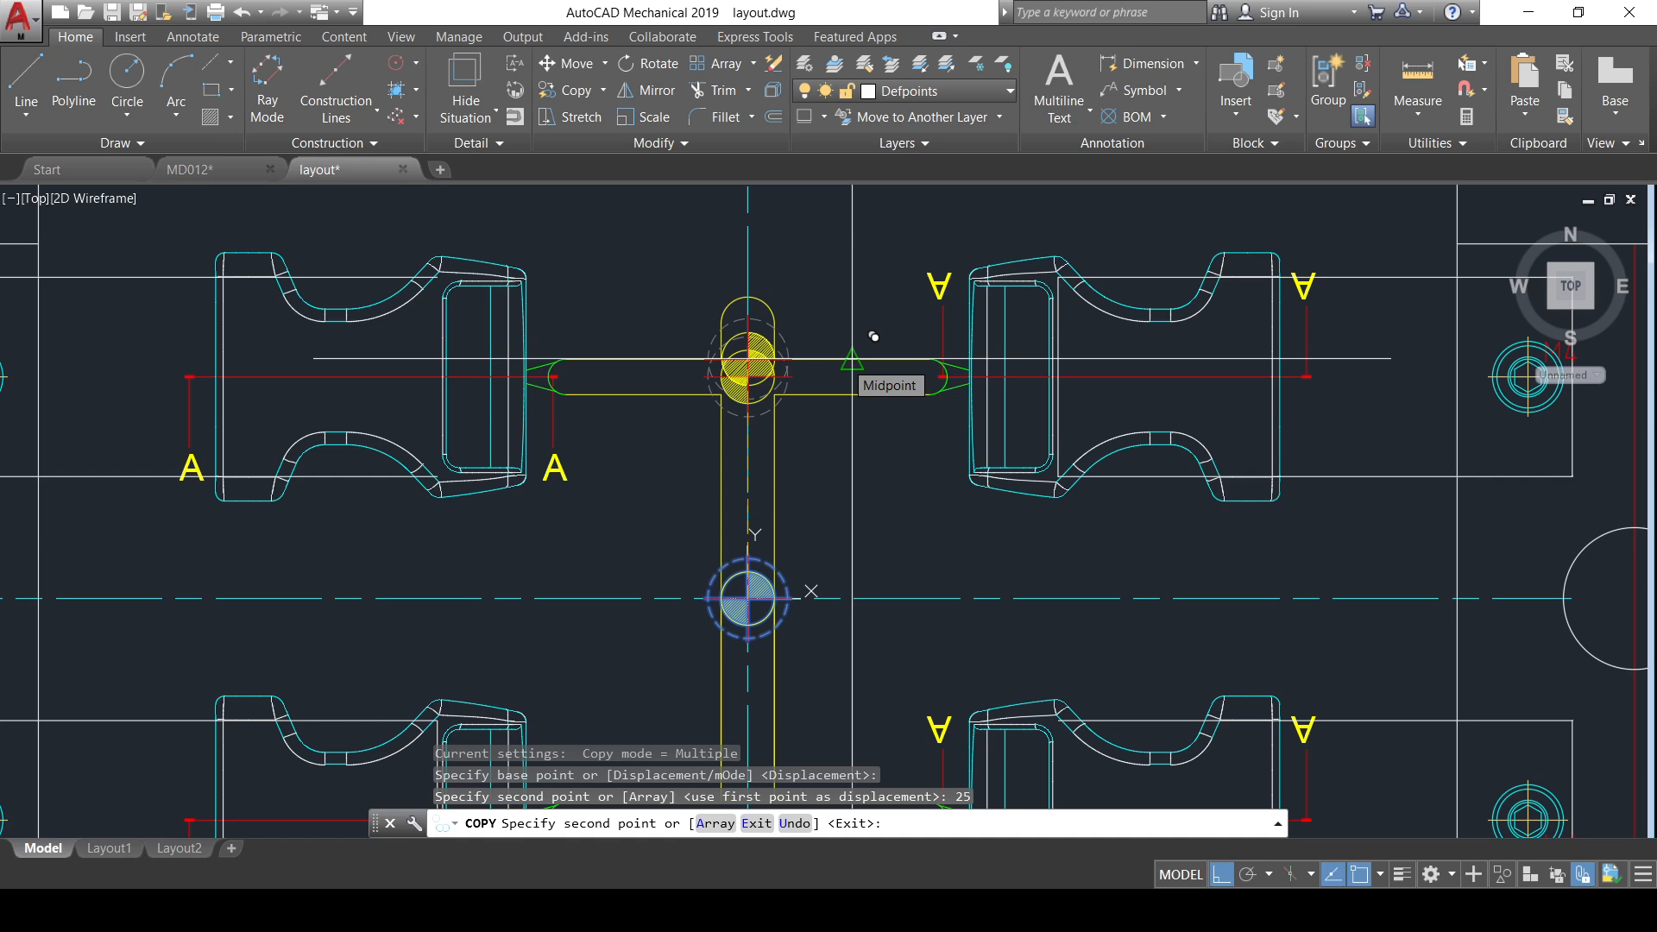
key("Escape")
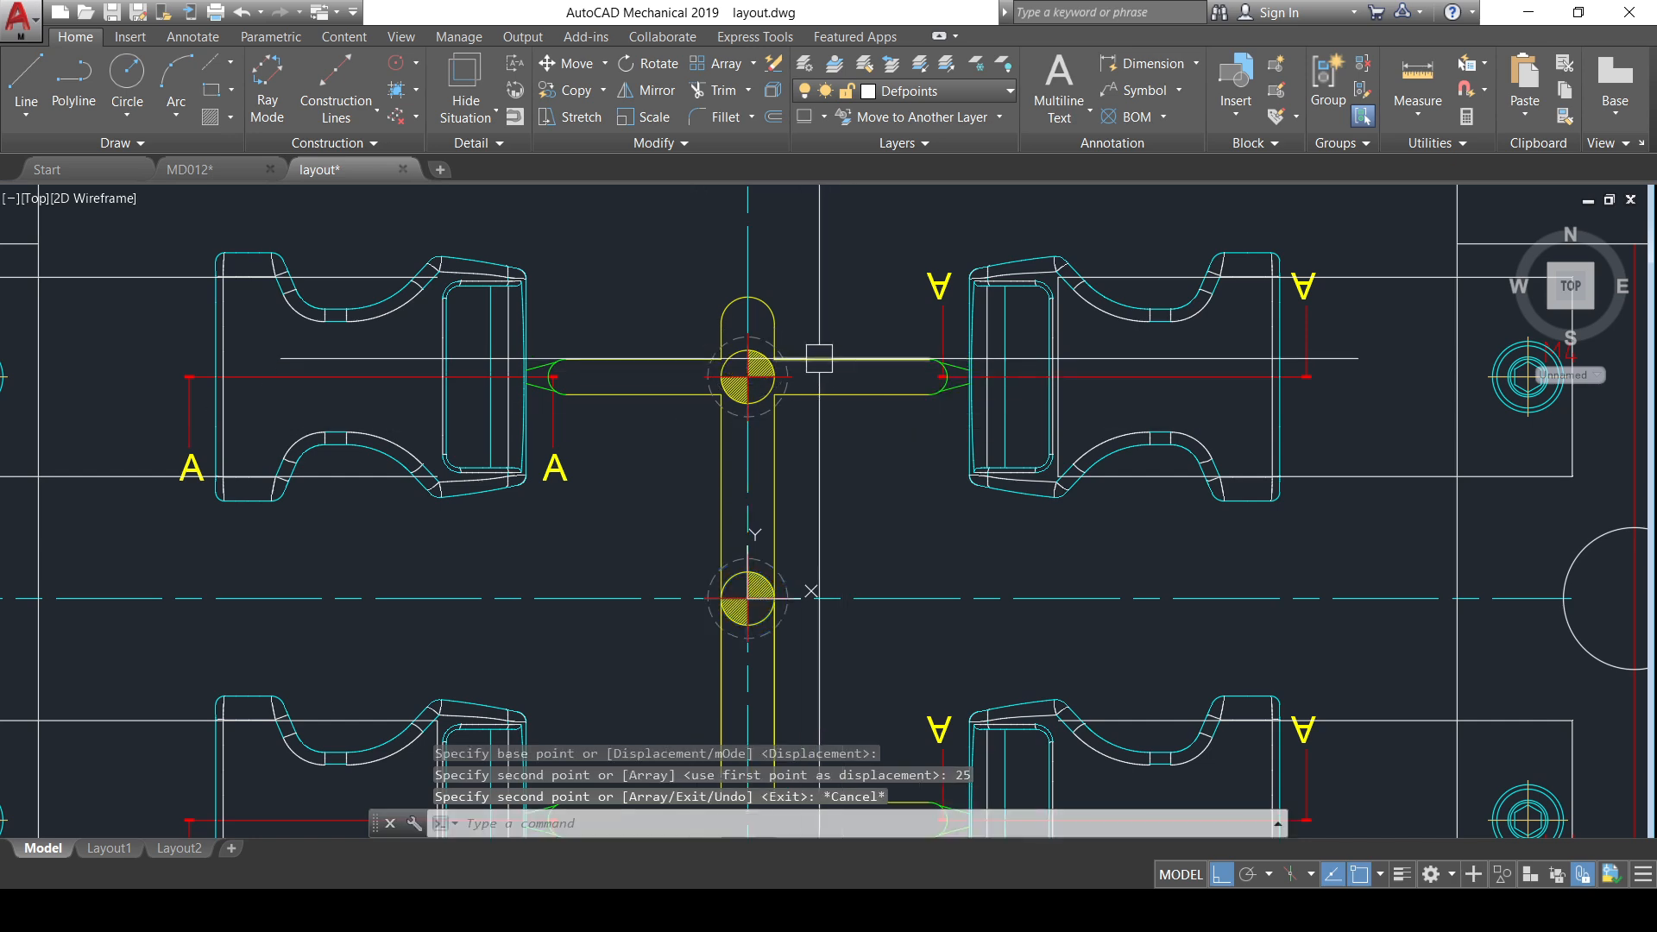
- Move the small ejector pin from above the mould plate to 15 right of the upper runner junction's pin centre, using a reference point
scroll(813, 363, "up", 2)
middle_click_drag(836, 456, 841, 474)
scroll(842, 474, "down", 5)
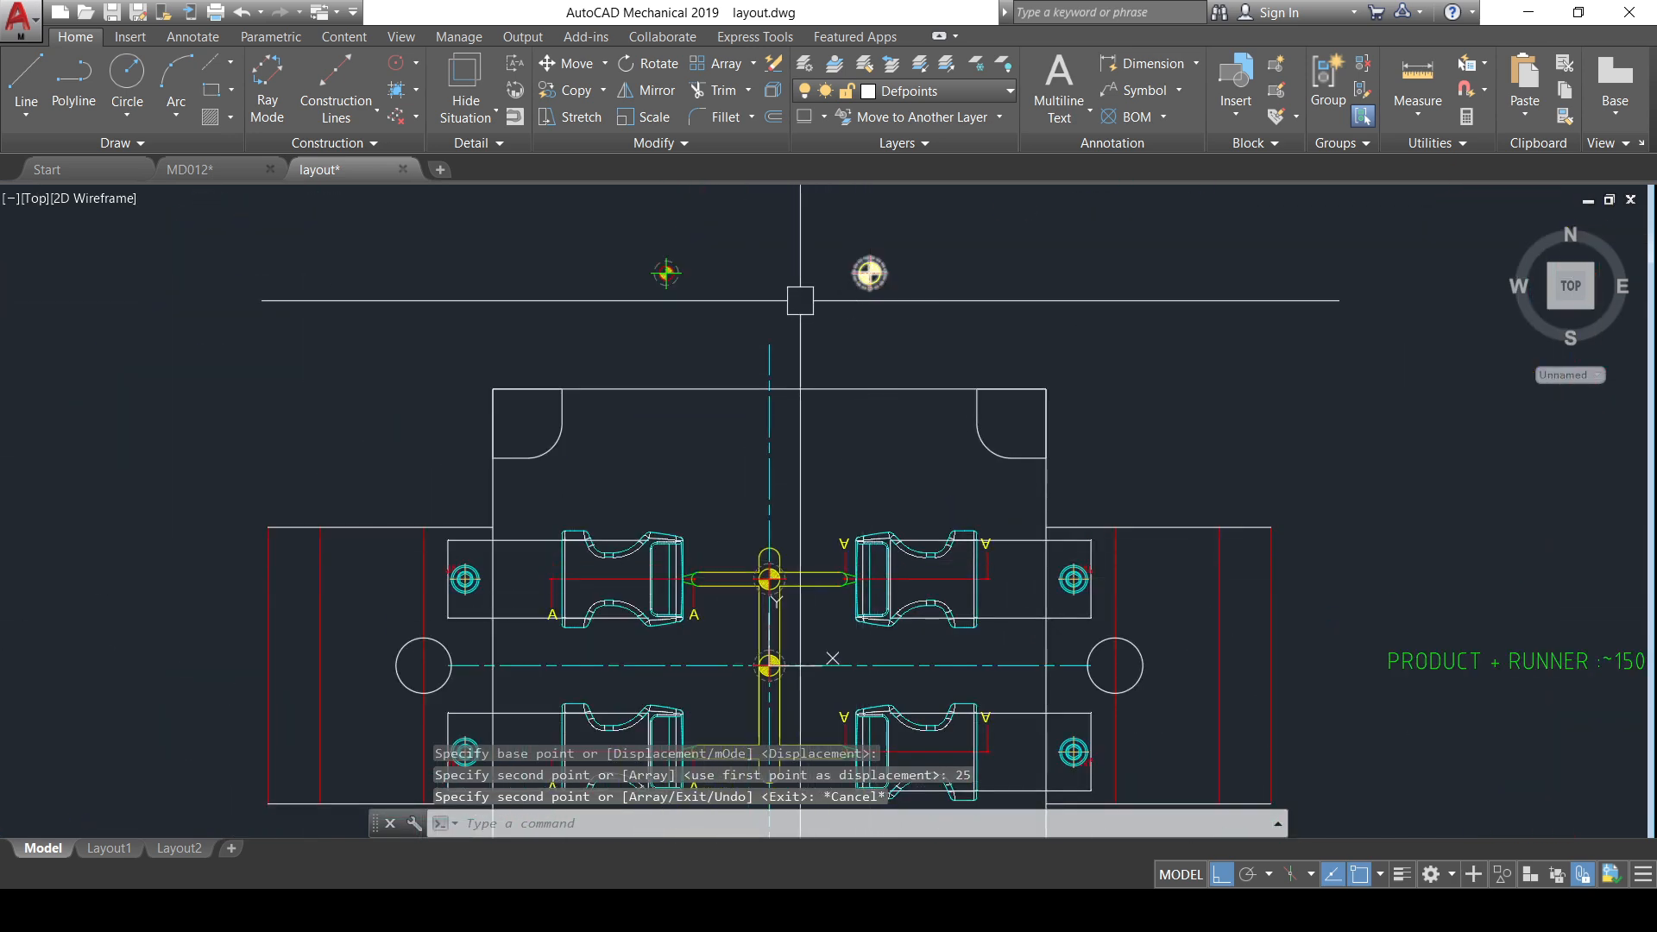
left_click(606, 264)
scroll(639, 268, "up", 6)
middle_click_drag(775, 325, 736, 394)
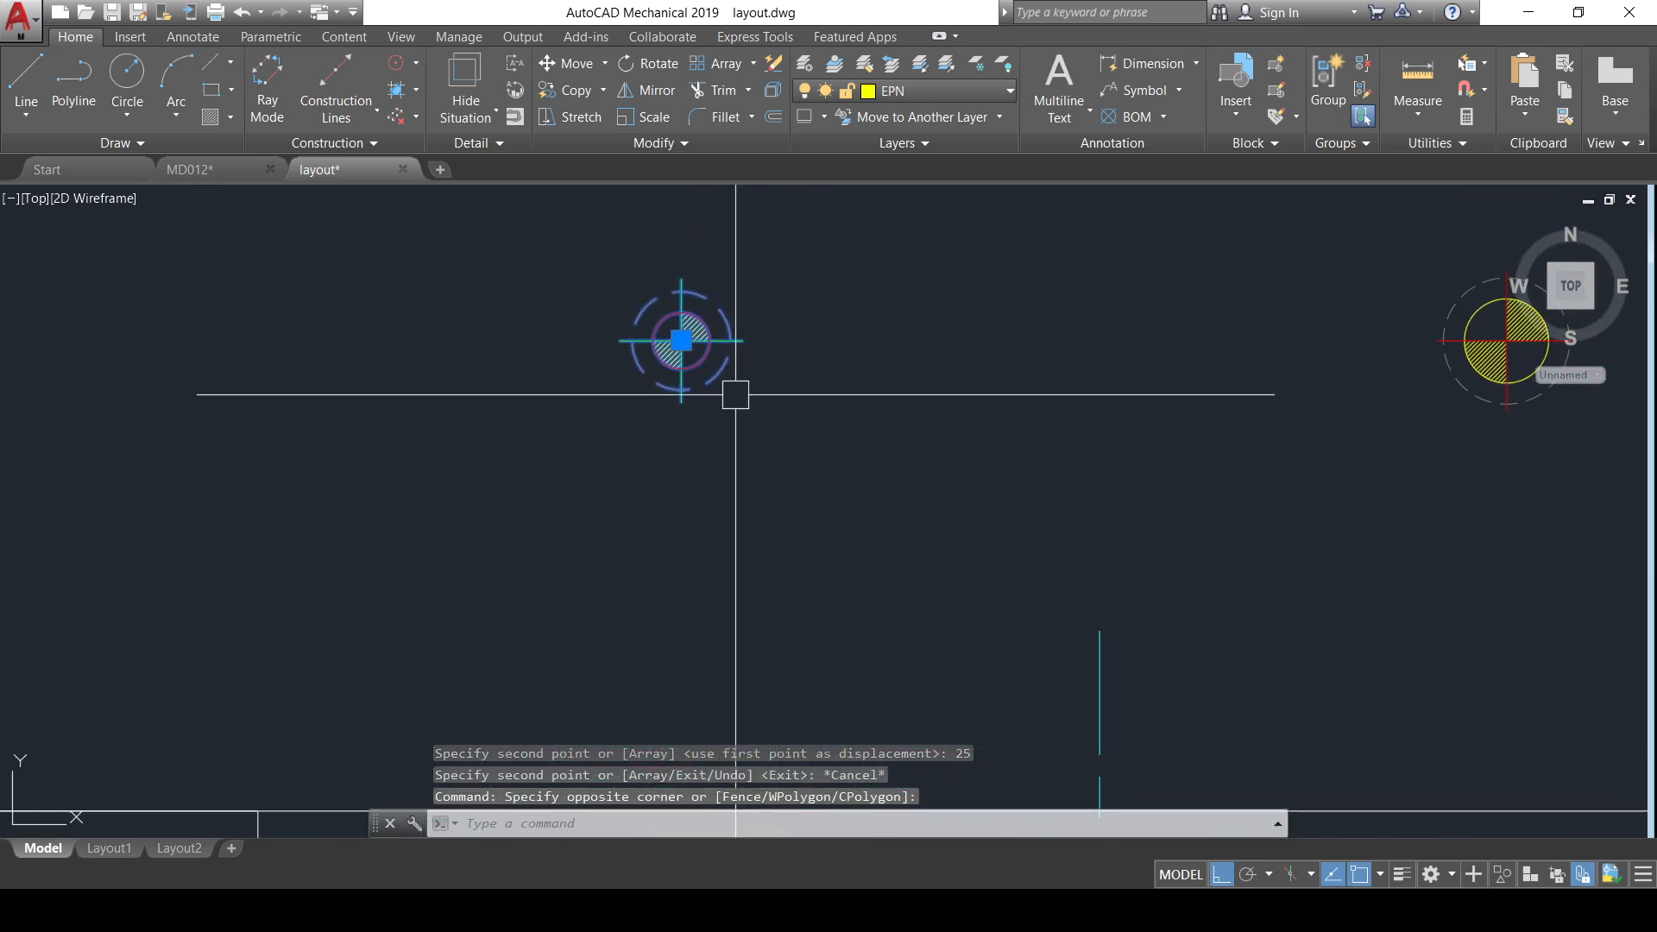
type("m")
key("space")
left_click(682, 340)
scroll(747, 314, "down", 3)
scroll(1094, 543, "up", 3)
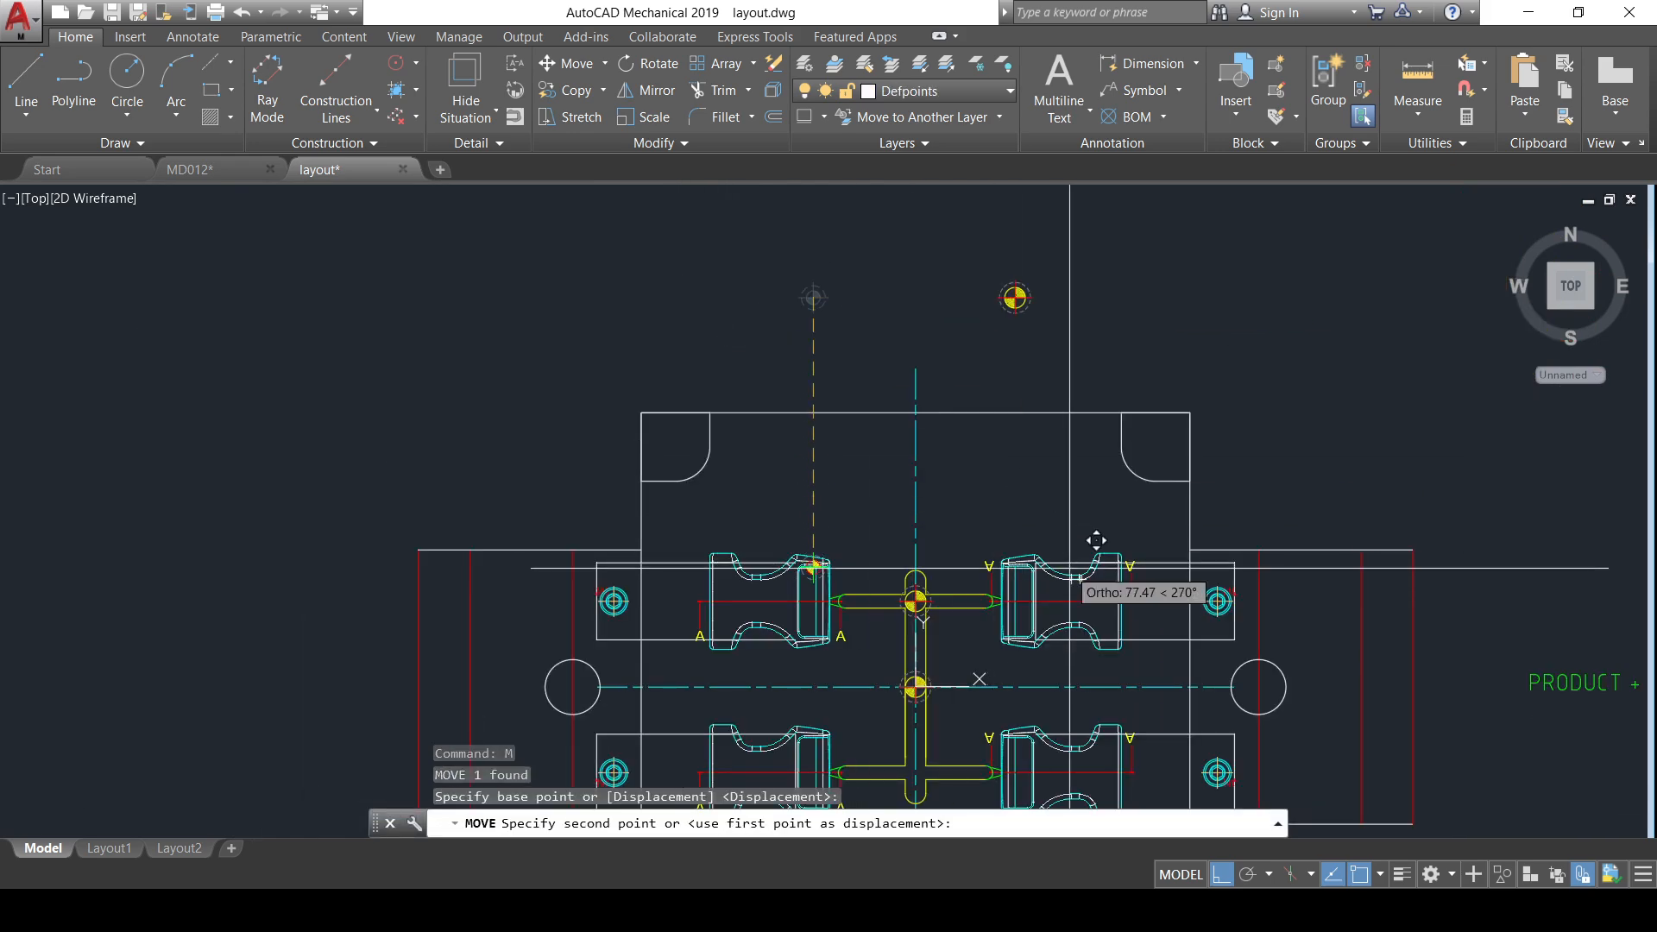
right_click(972, 510, "shift")
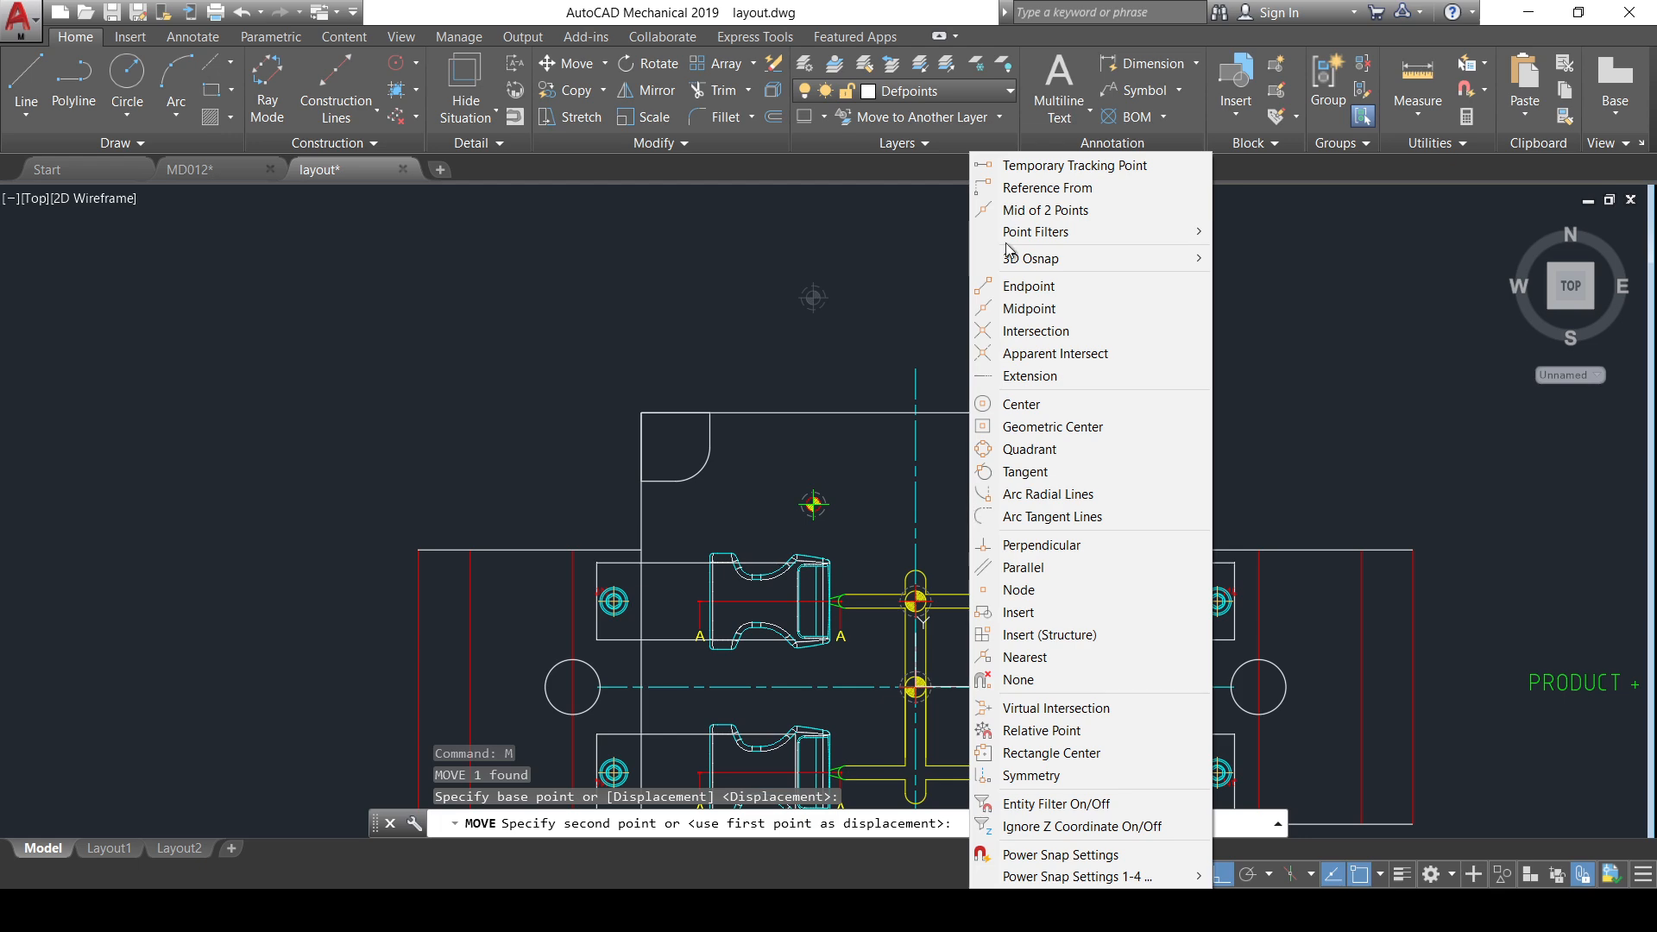
left_click(1020, 188)
scroll(993, 594, "up", 3)
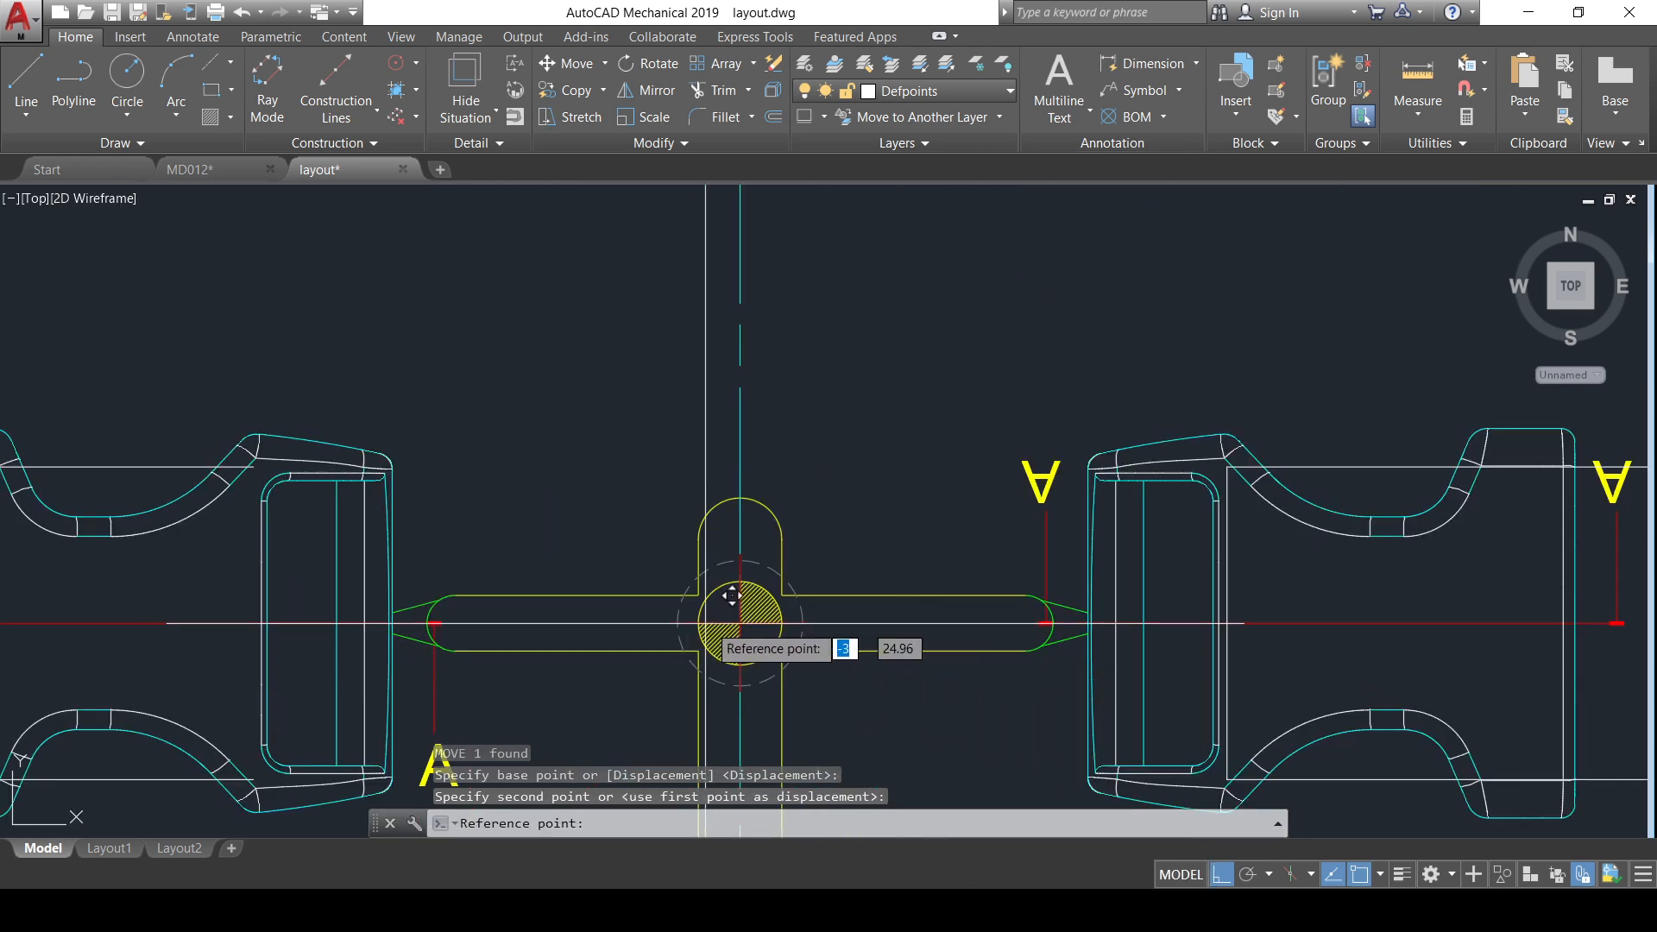
left_click(768, 595)
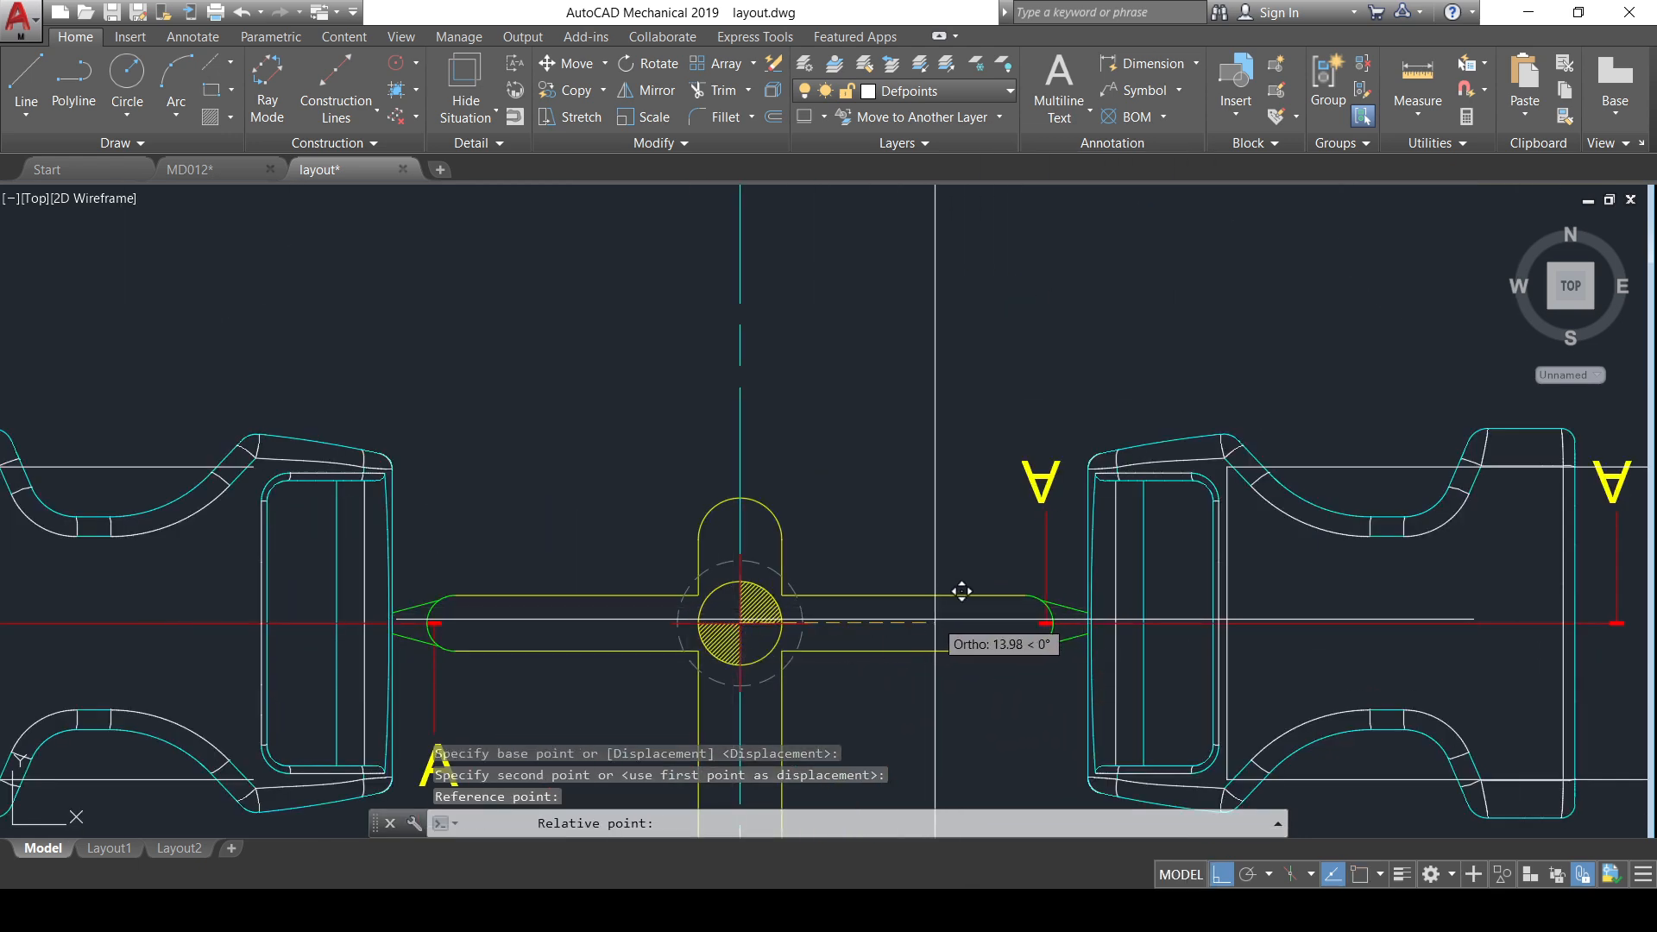
type("15")
key("Return")
- Mirror the small ejector pin across the vertical centreline to the runner branch's left arm, keeping the original
scroll(939, 305, "down", 3)
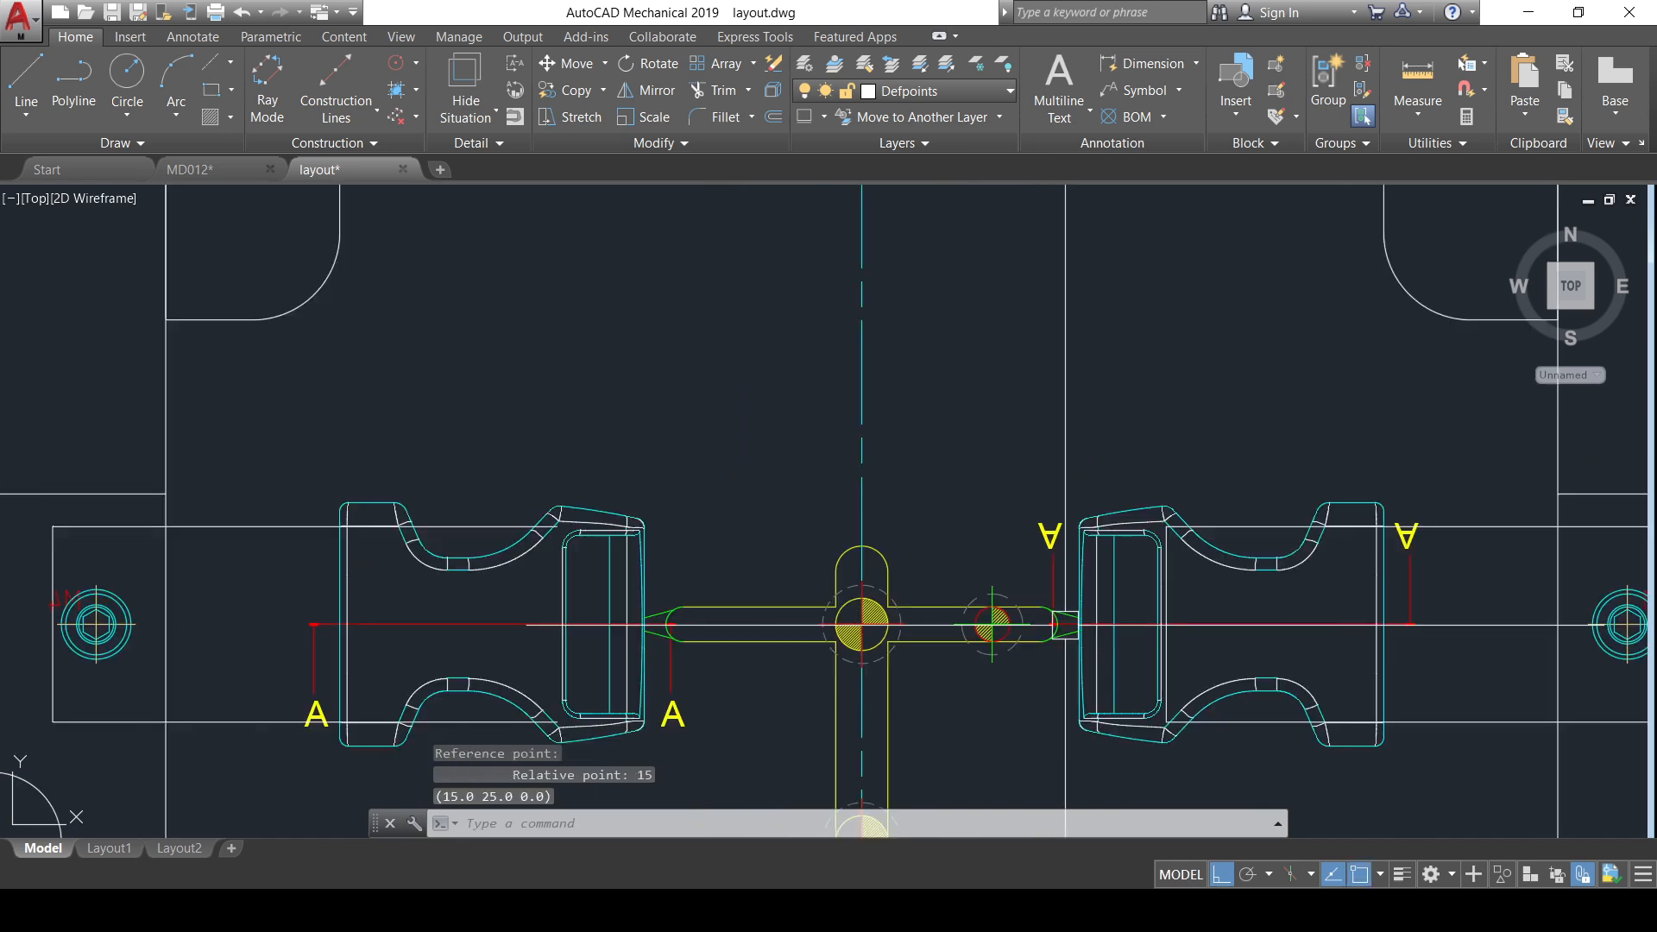
left_click(951, 505)
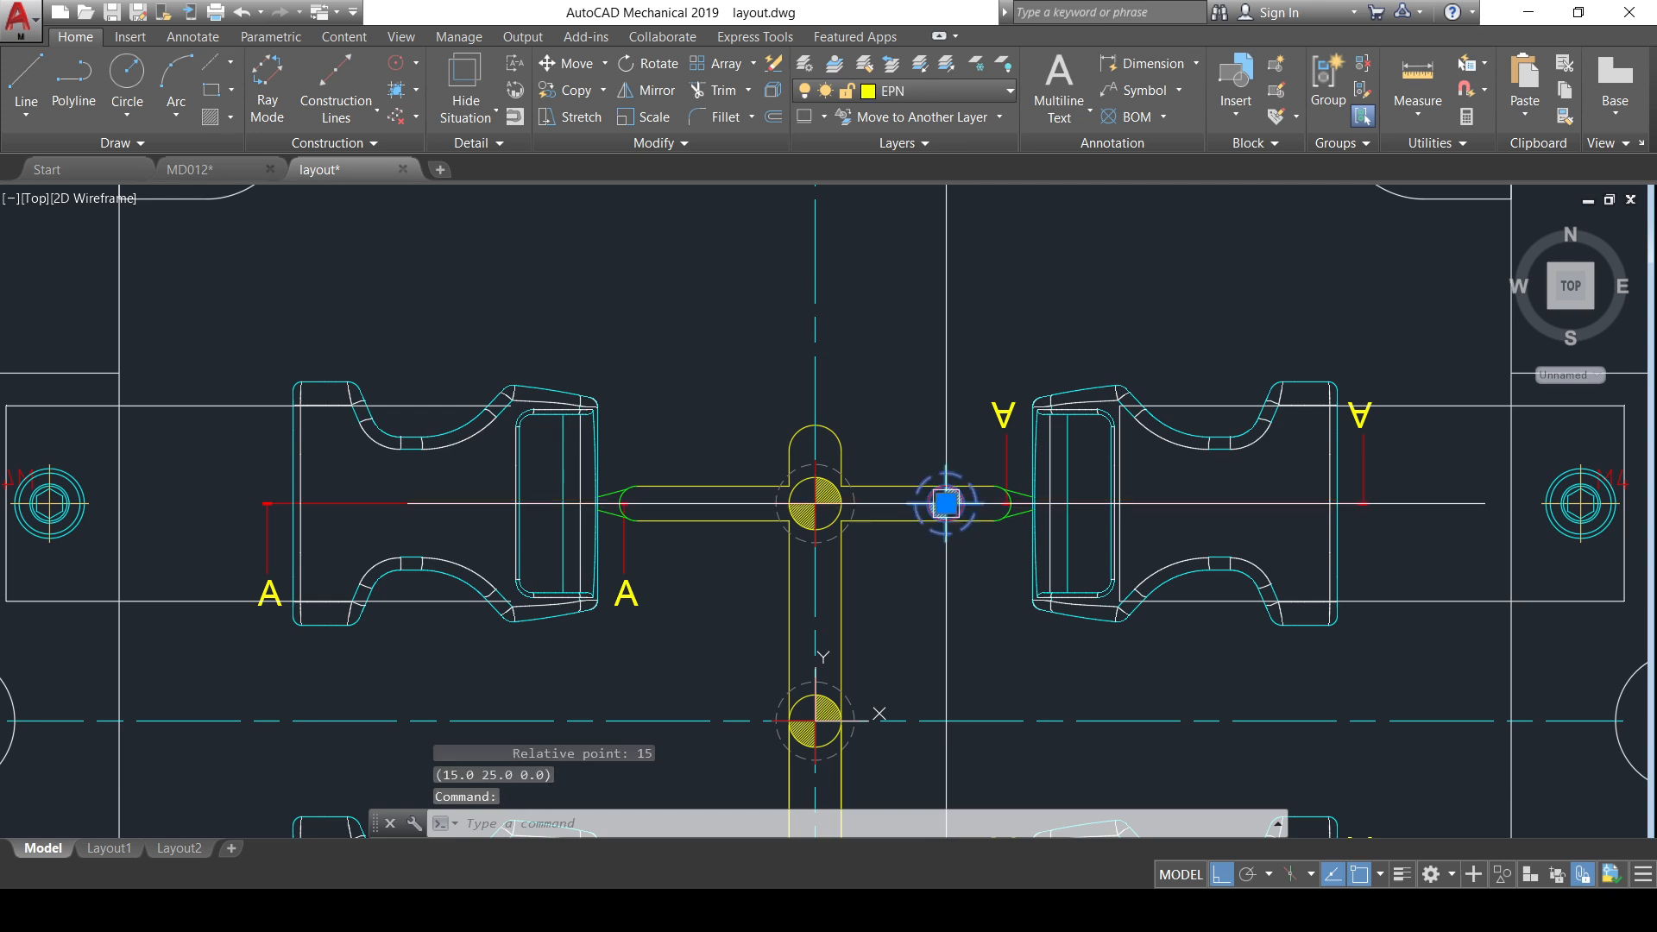
type("MI")
key("Return")
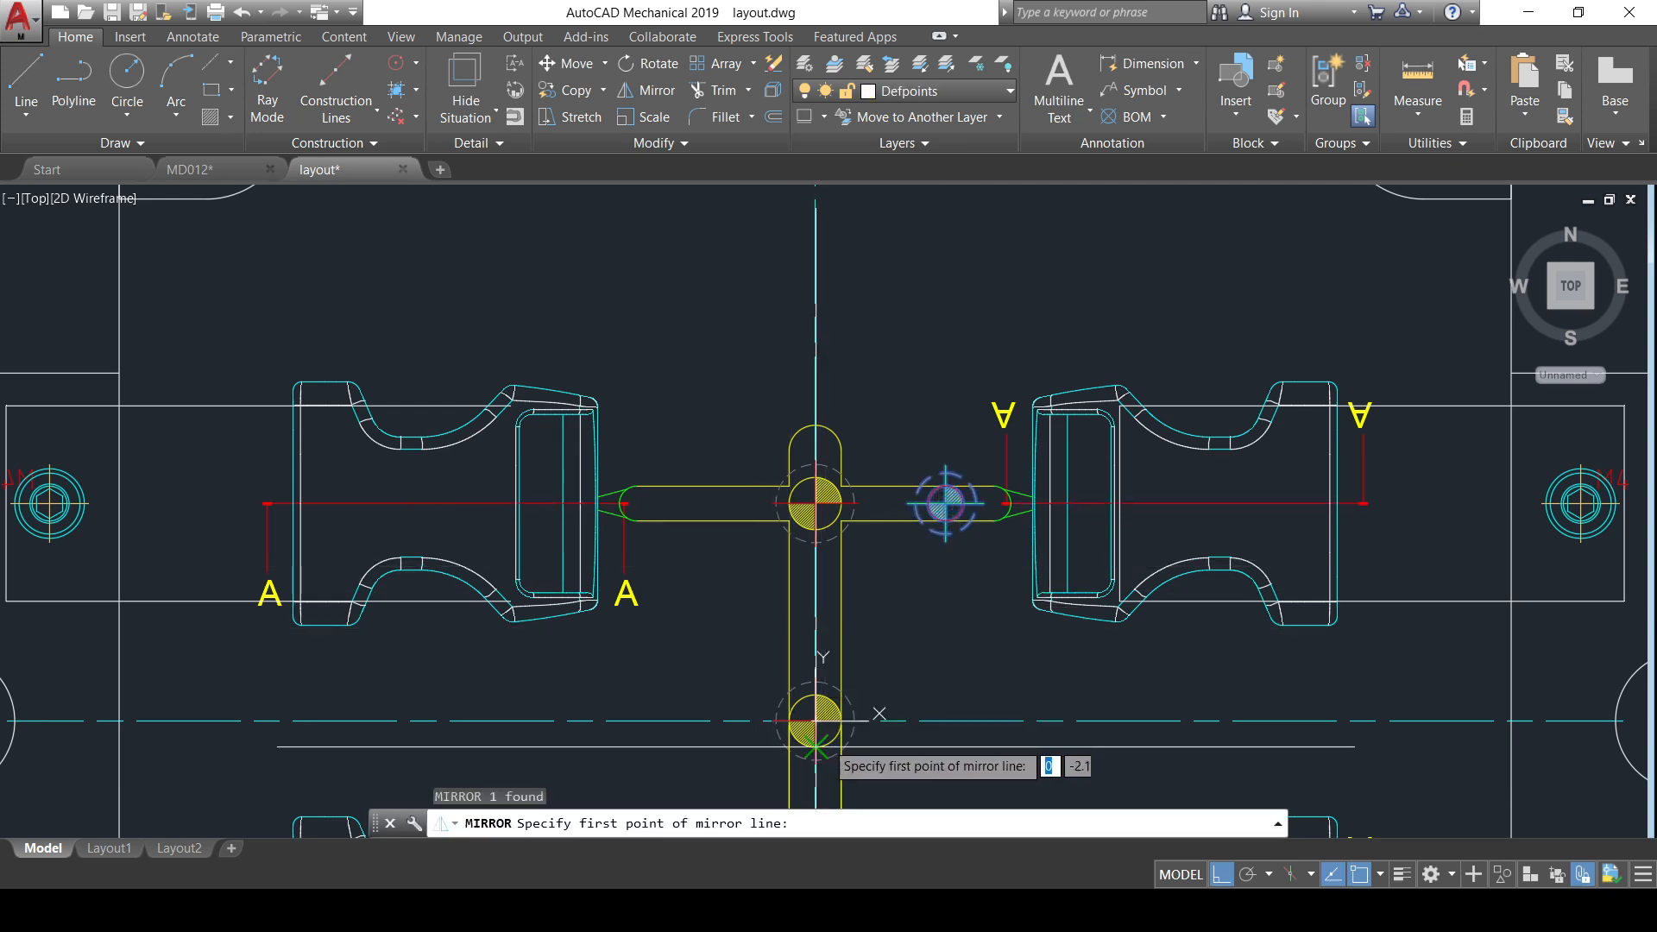
left_click(816, 721)
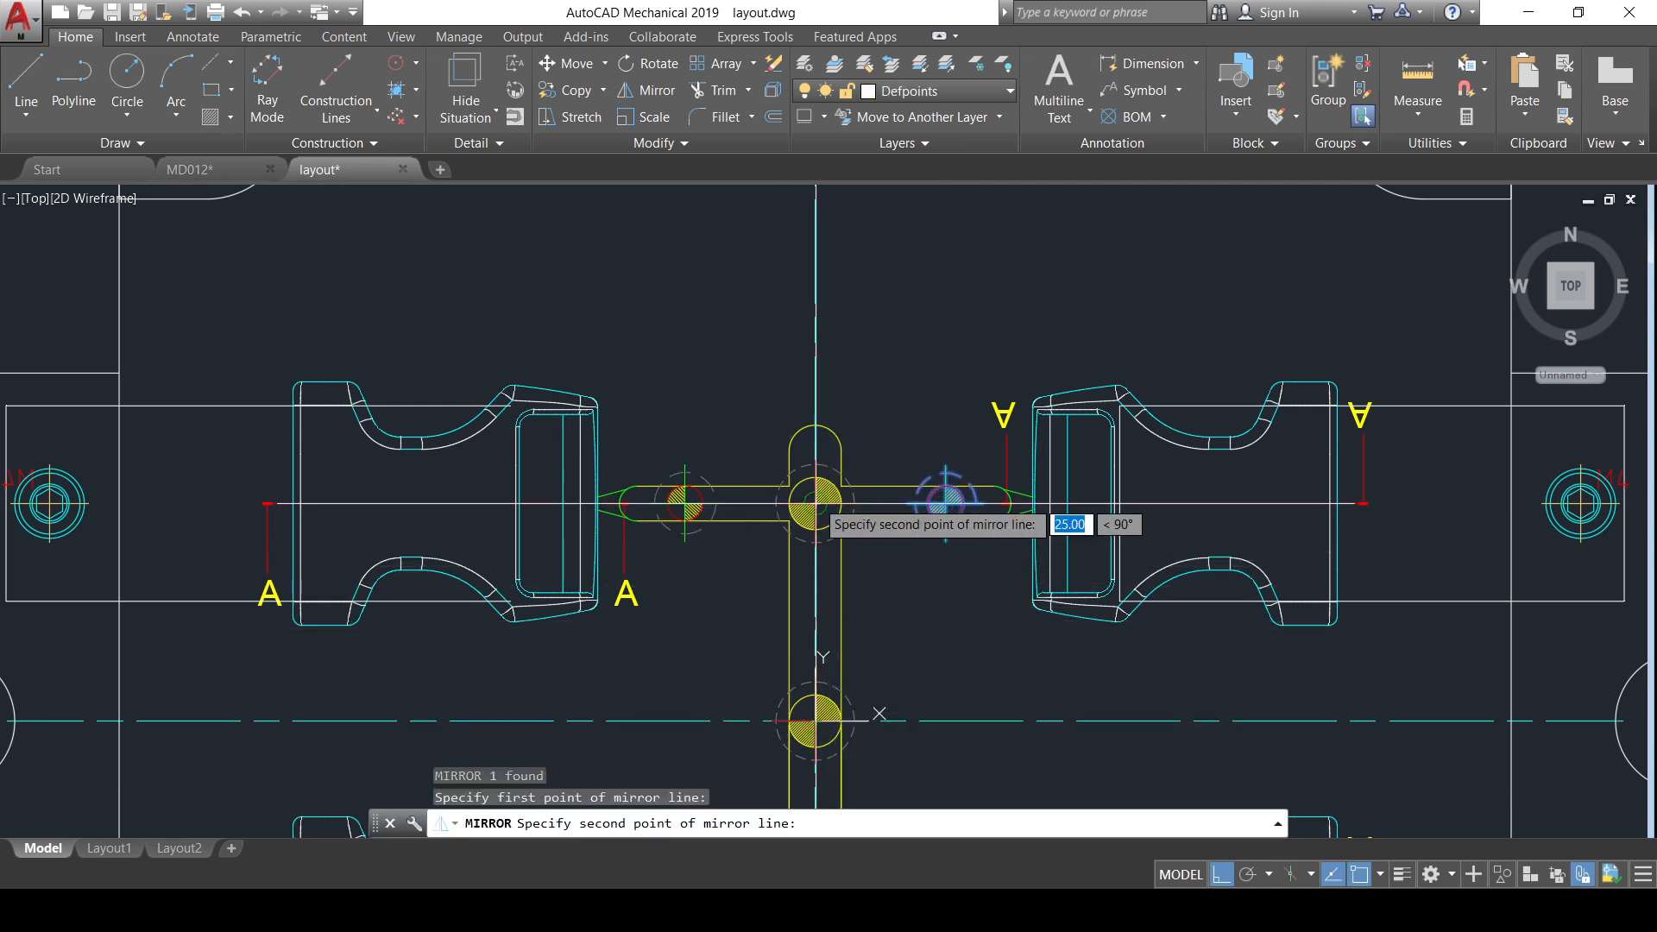
left_click(786, 509)
left_click(850, 575)
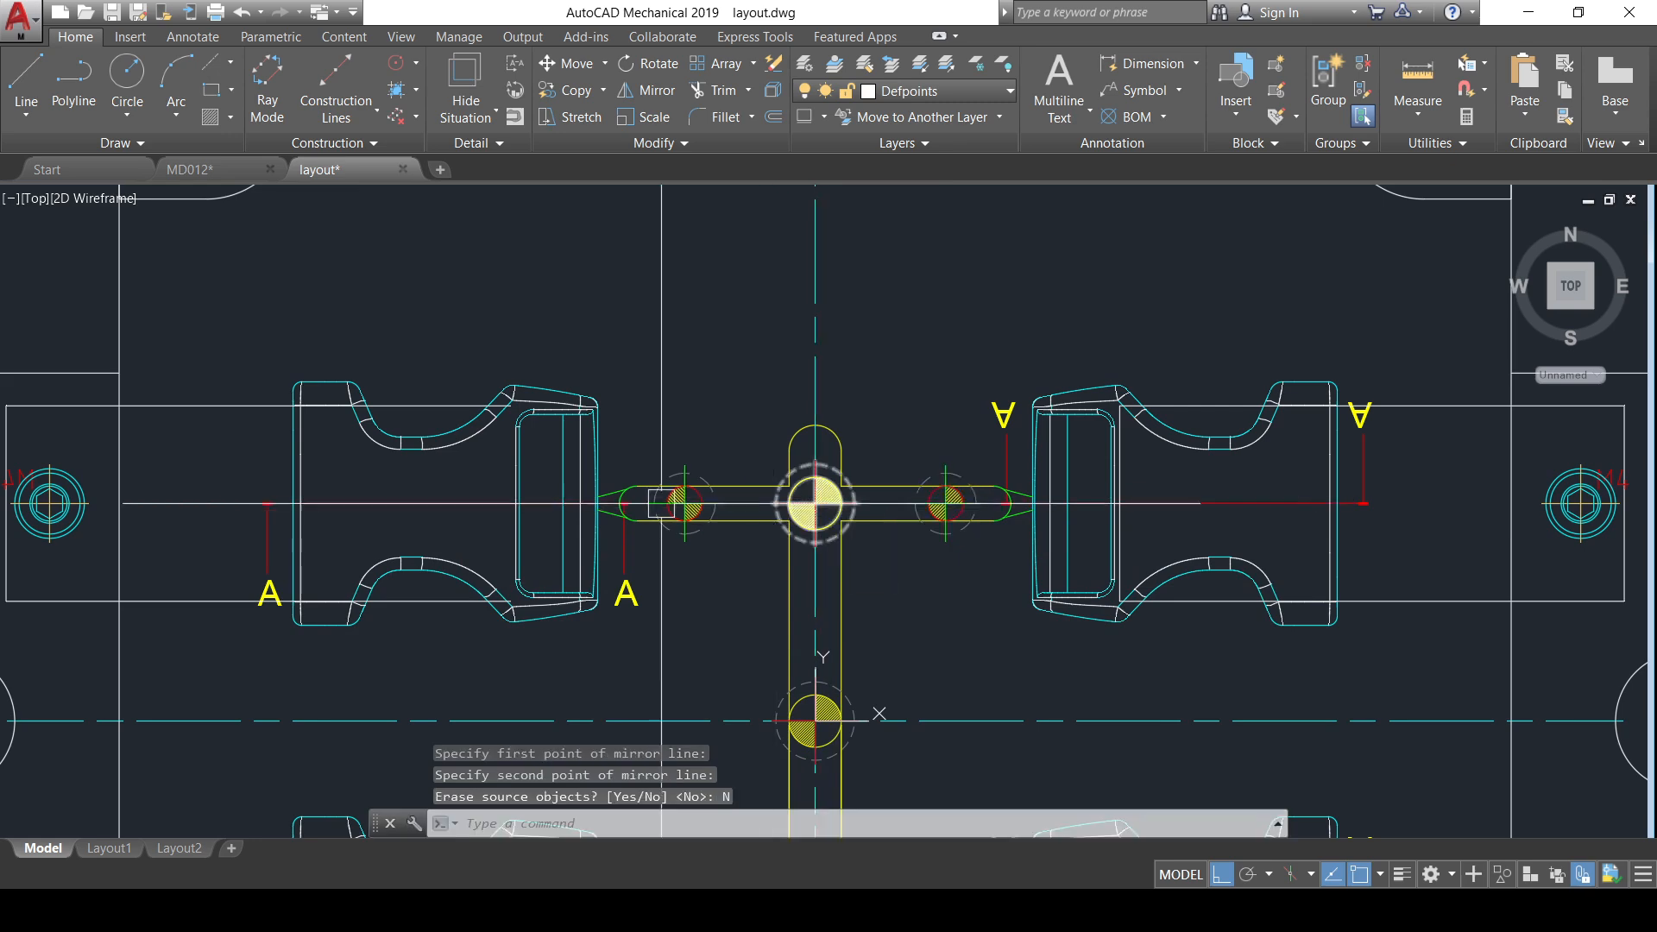
left_click(682, 500)
left_click(945, 503)
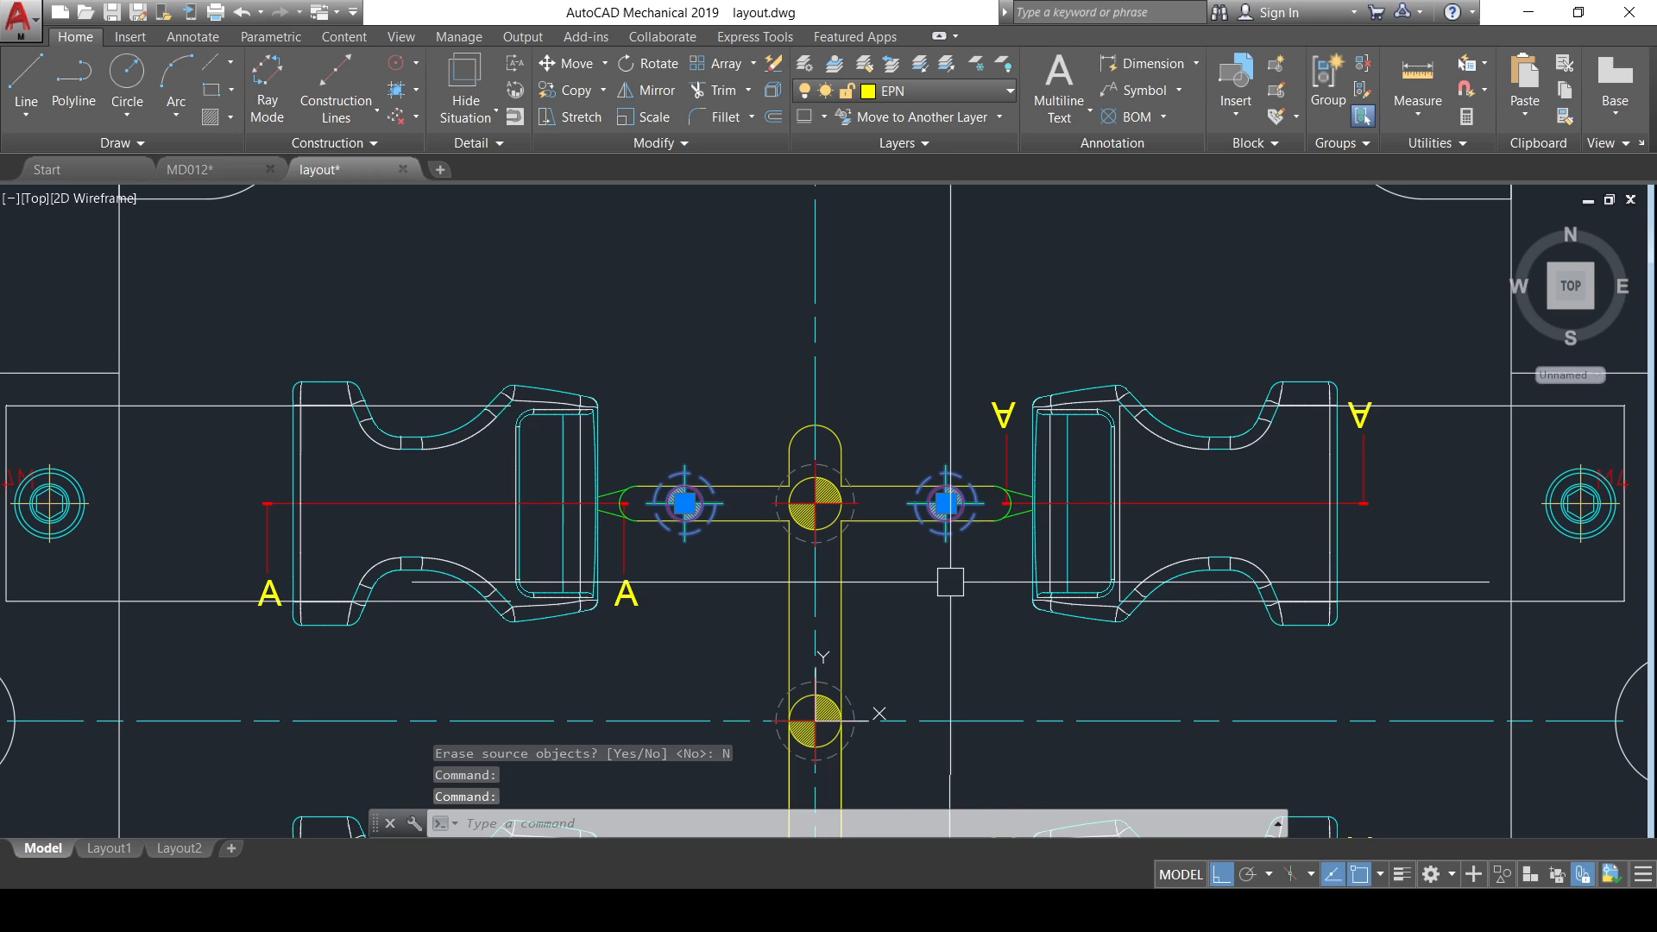
middle_click_drag(926, 587, 887, 458)
type("M")
key("Escape")
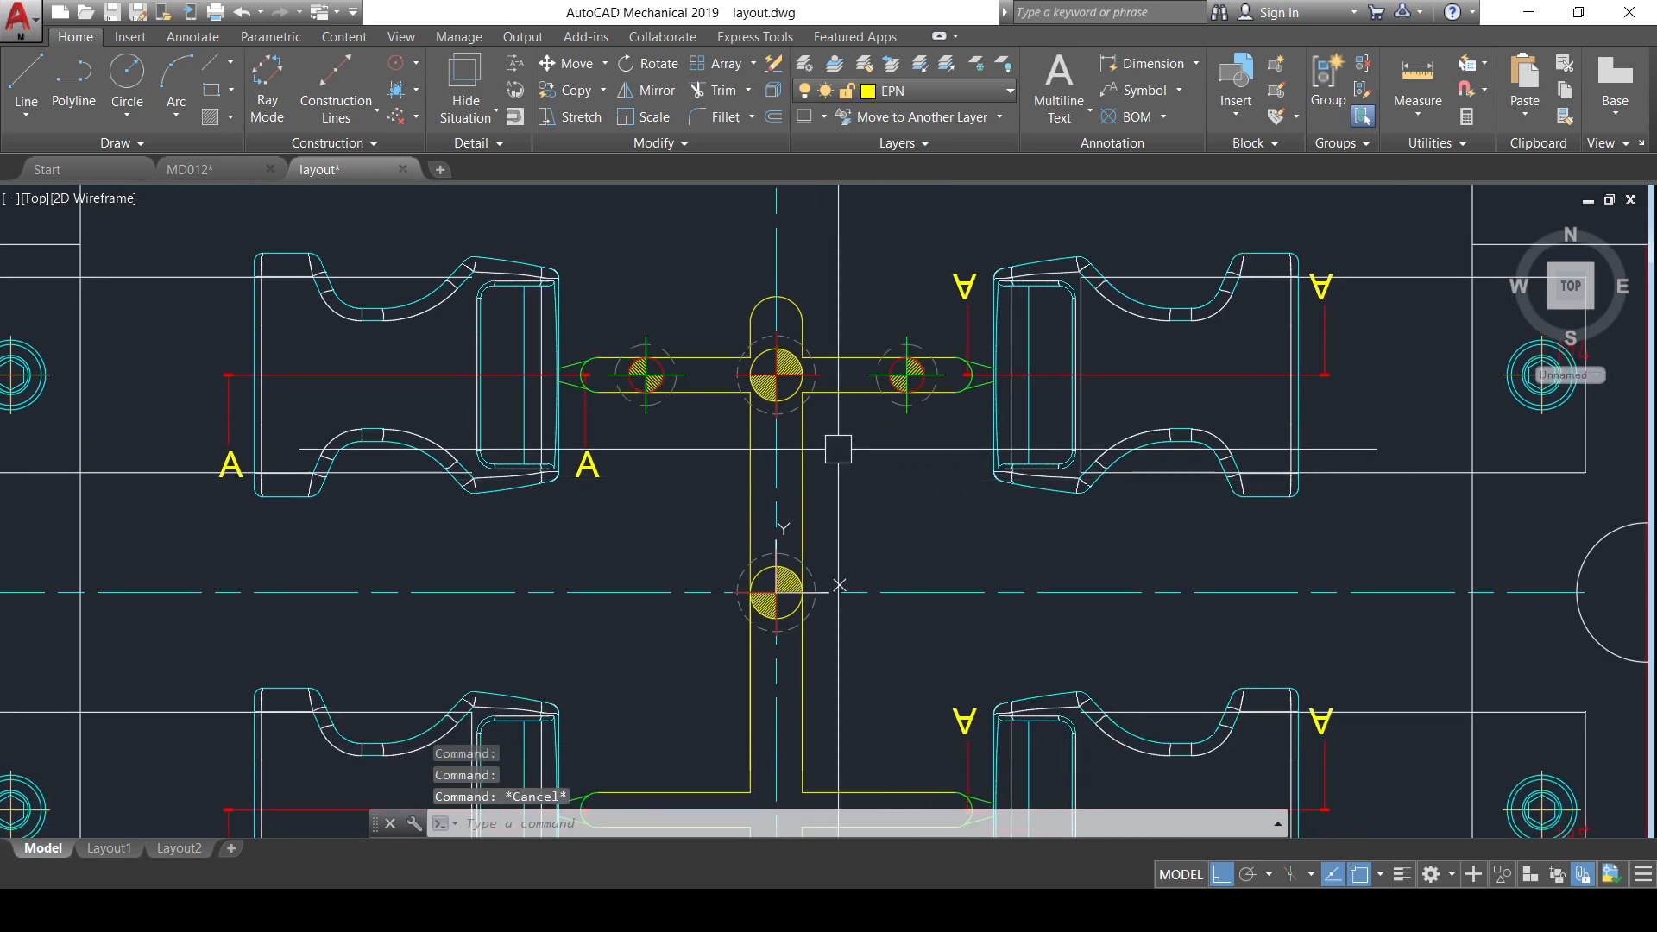
- Paste a copy of the runner's left small ejector pin near the upper-left corner of the upper-left cavity
scroll(776, 457, "down", 2)
scroll(667, 417, "up", 2)
scroll(668, 417, "up", 2)
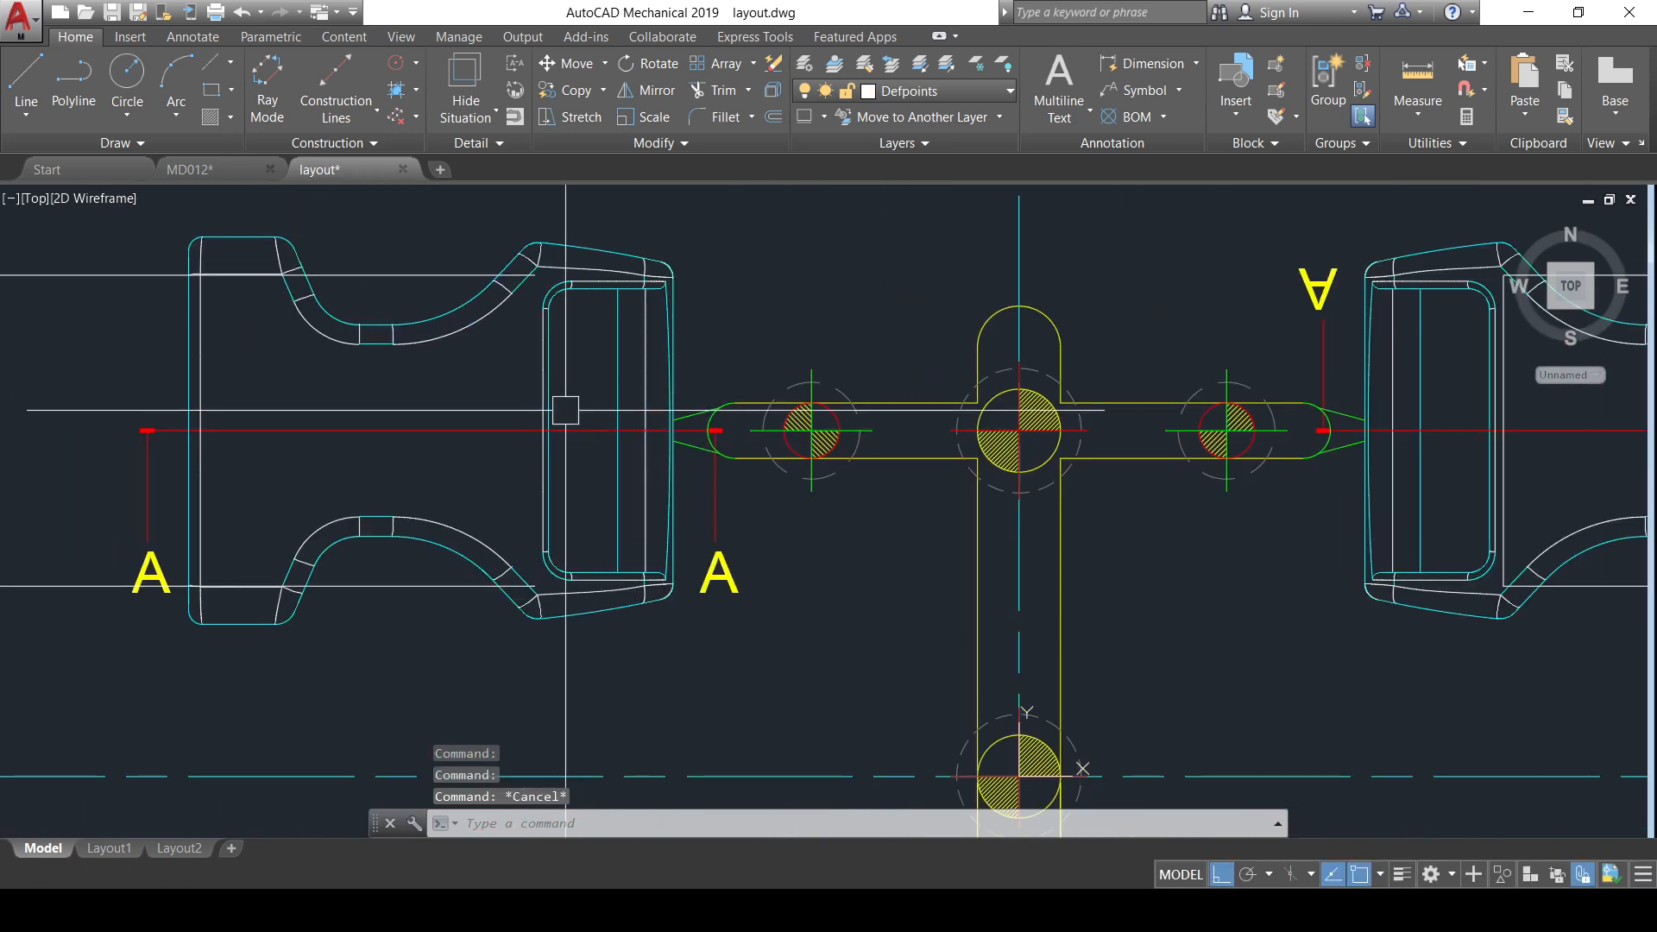
middle_click_drag(197, 338, 338, 417)
left_click(962, 511)
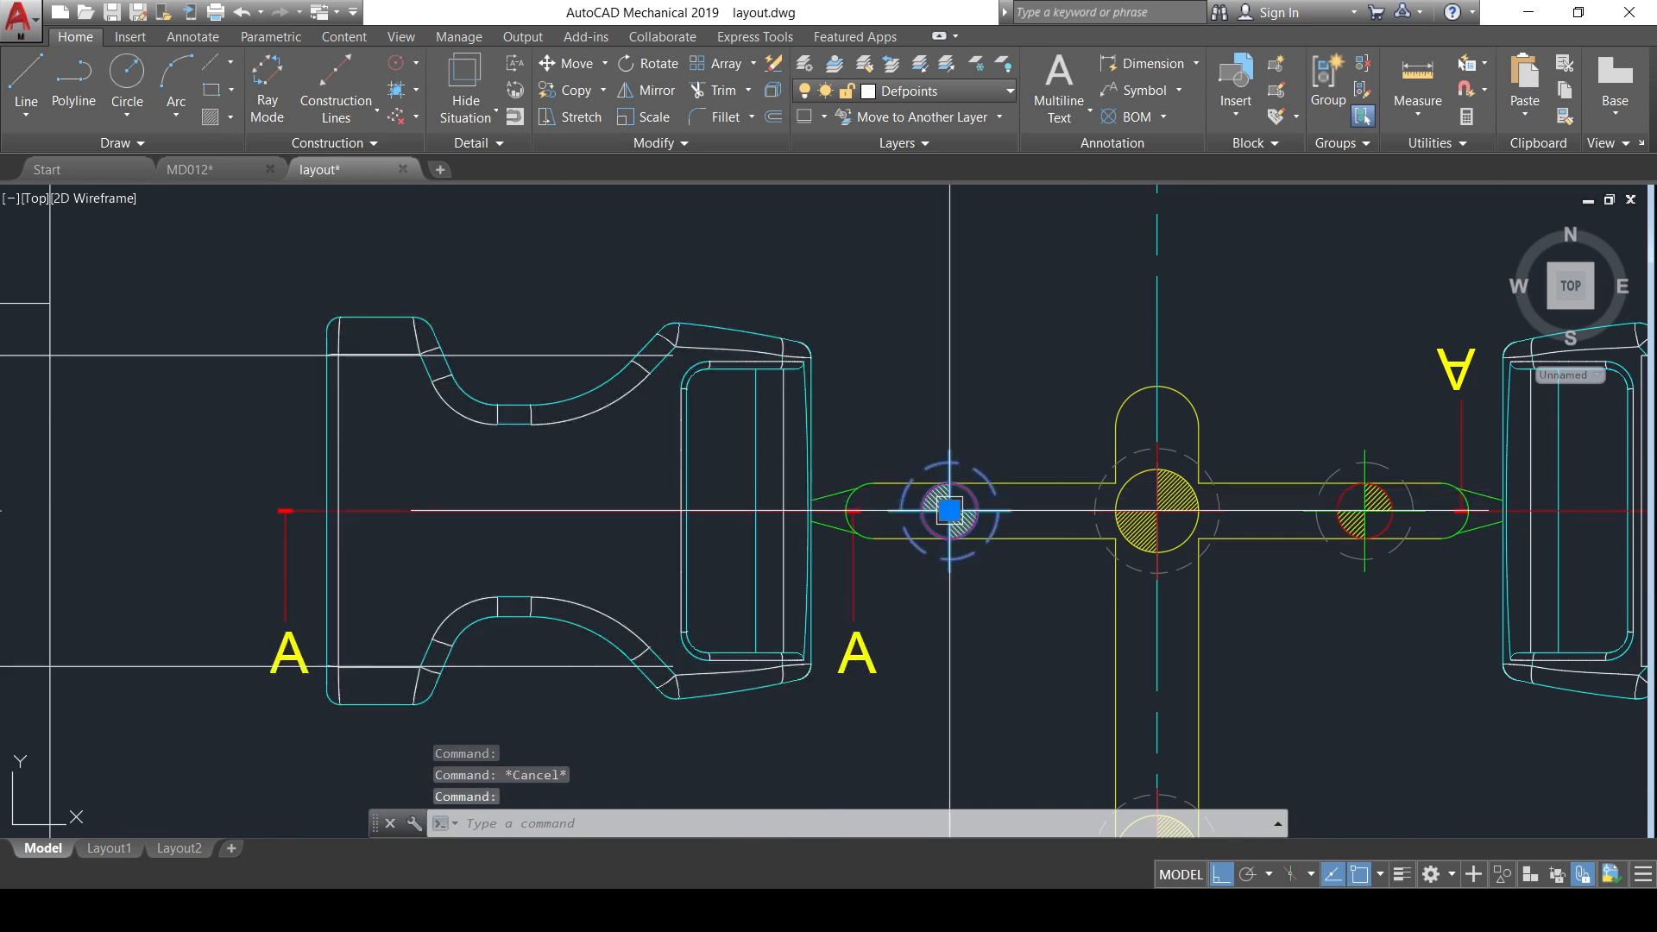
key("ctrl+c")
key("ctrl+v")
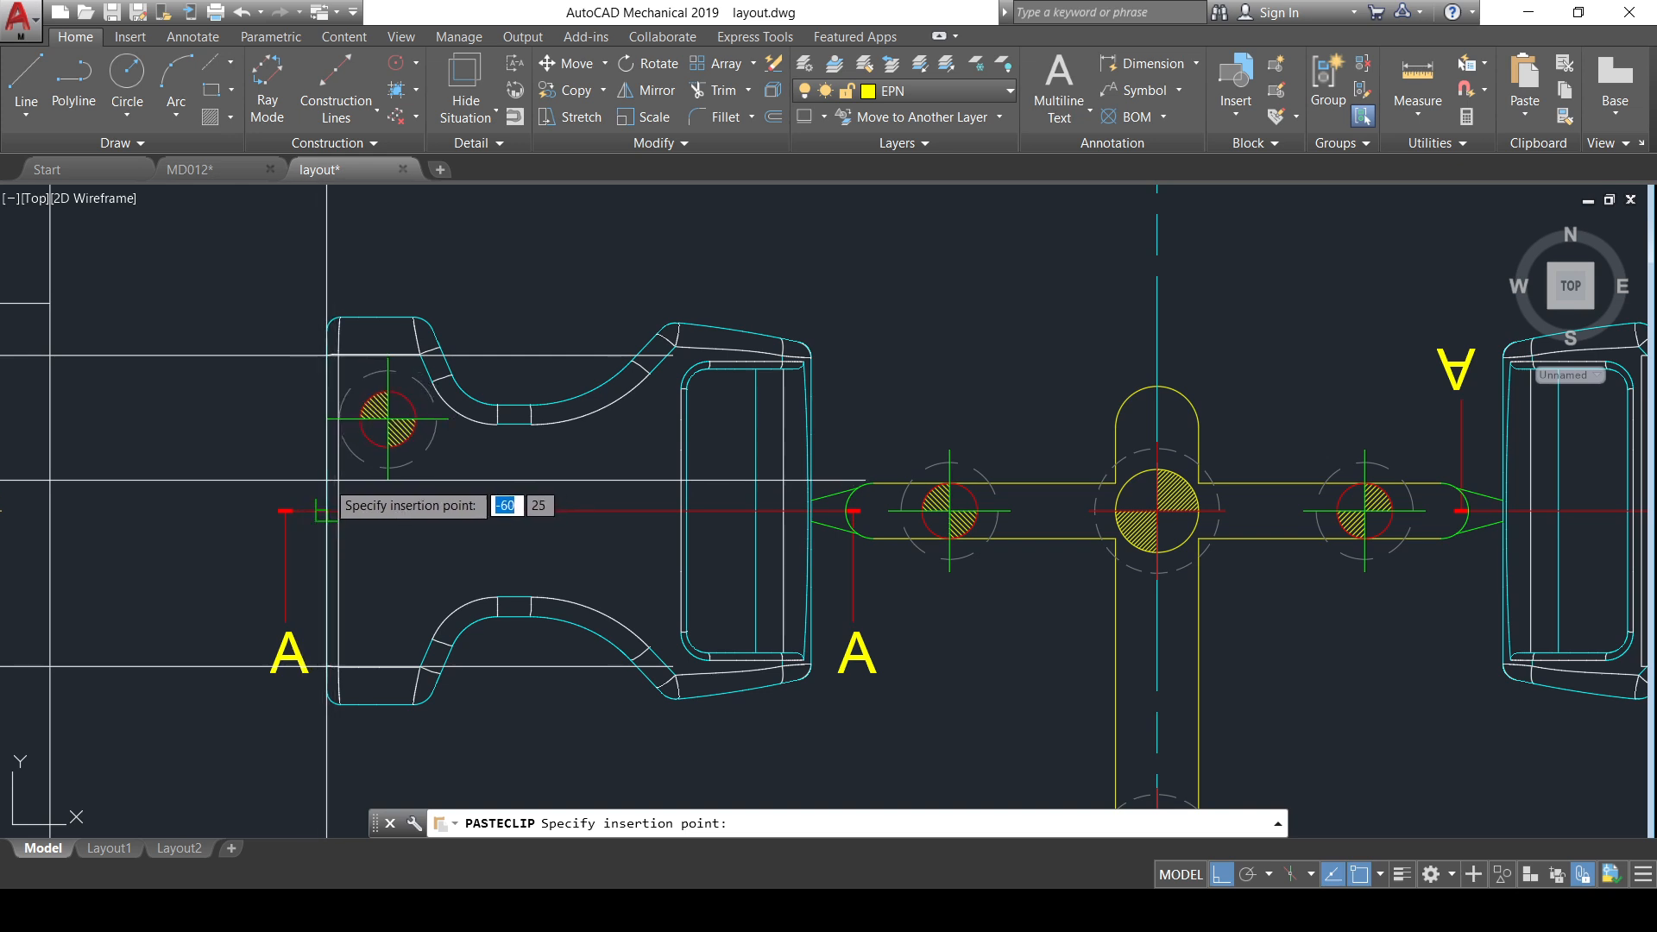
left_click(327, 480)
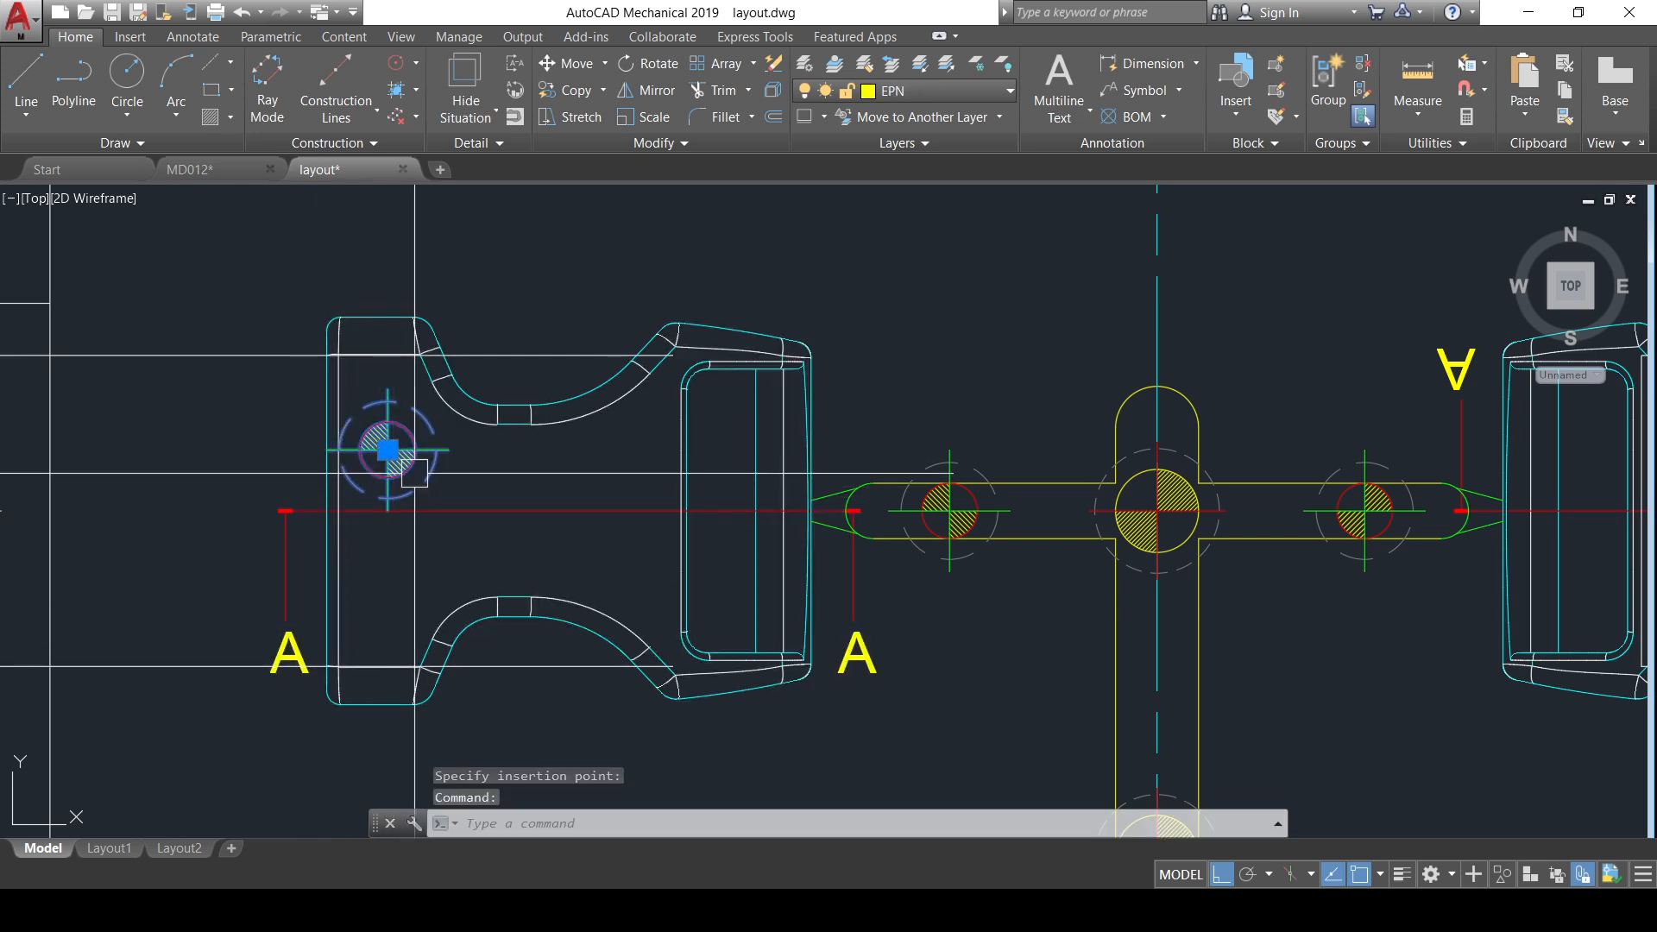
key("Escape")
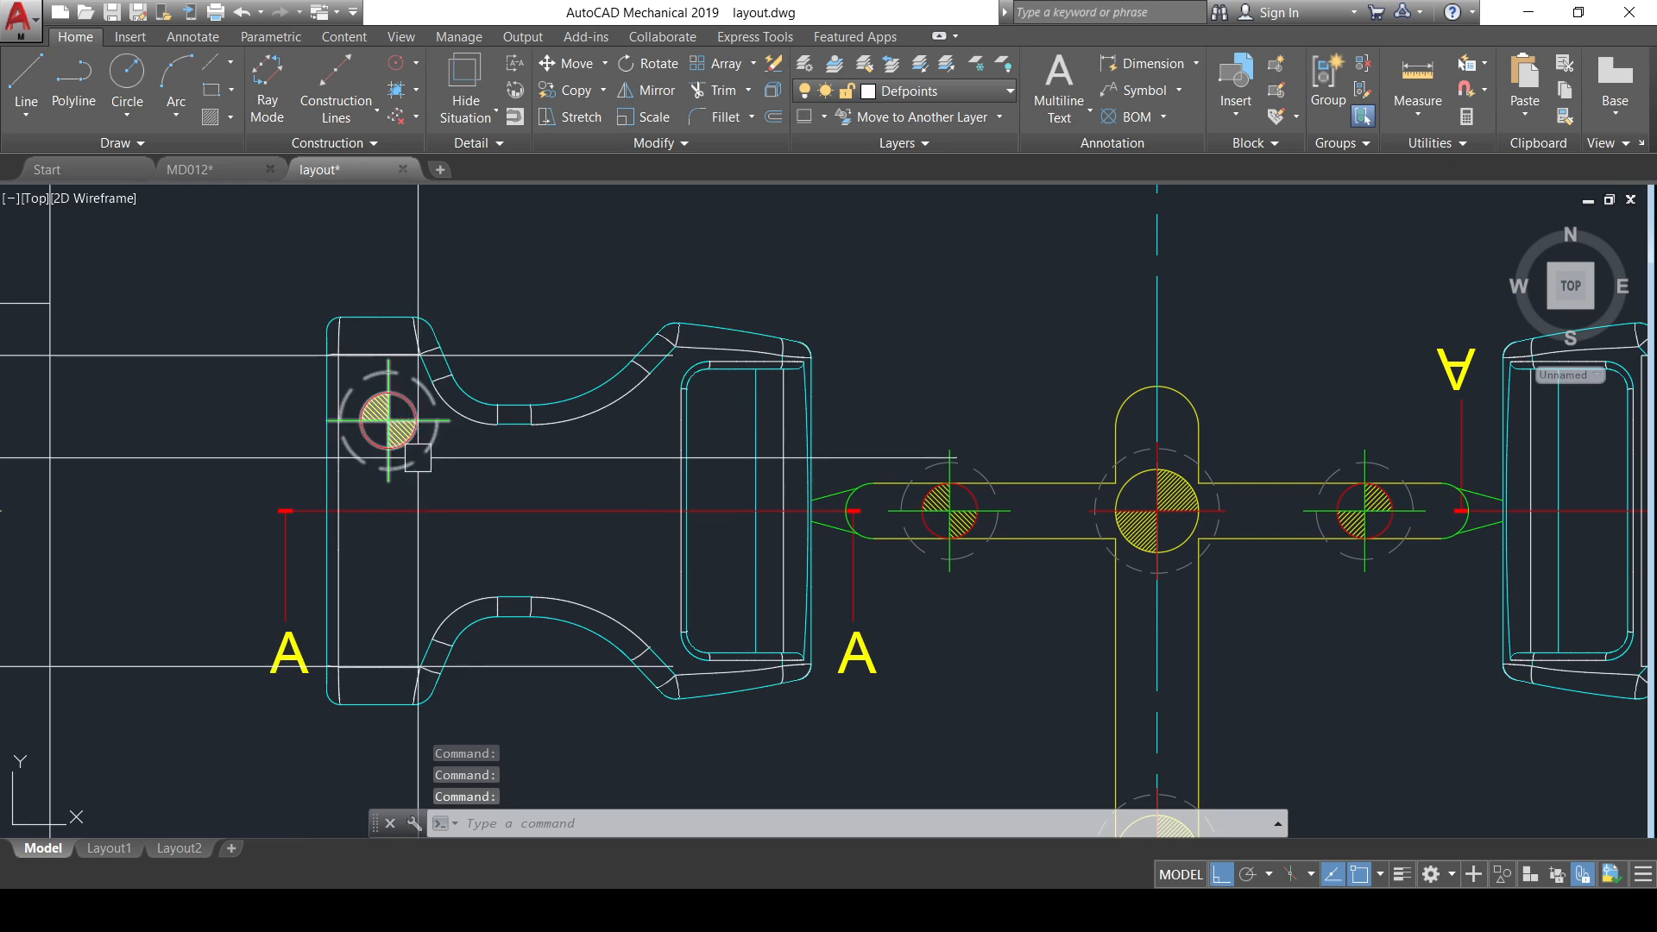
left_click(406, 438)
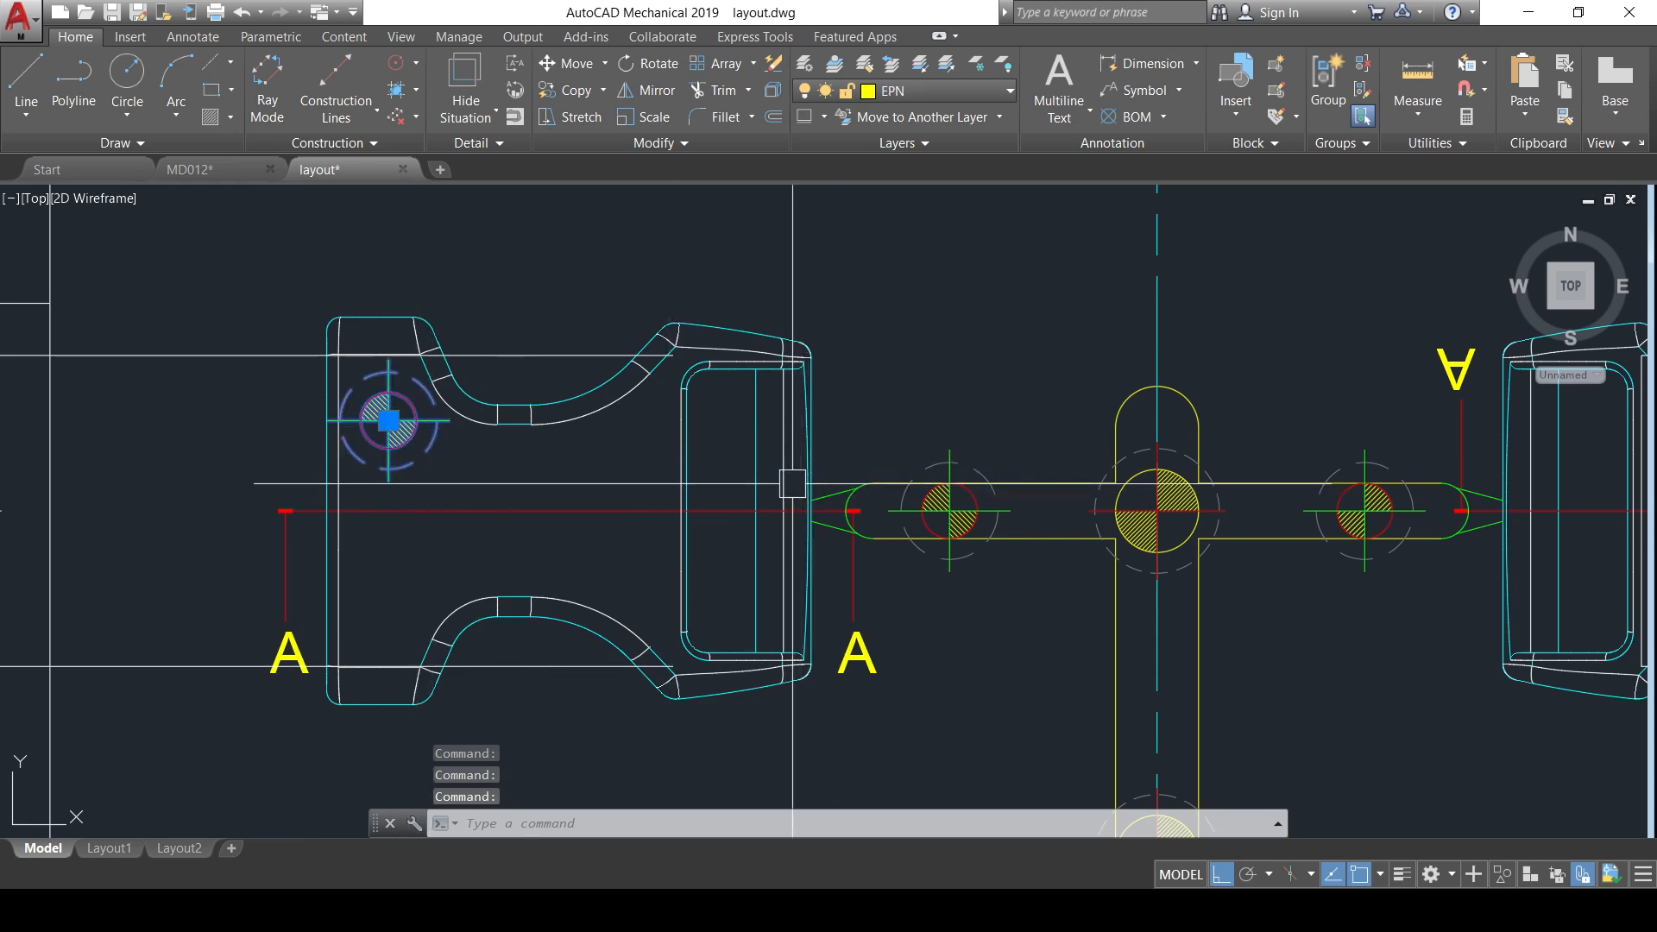
key("ctrl+v")
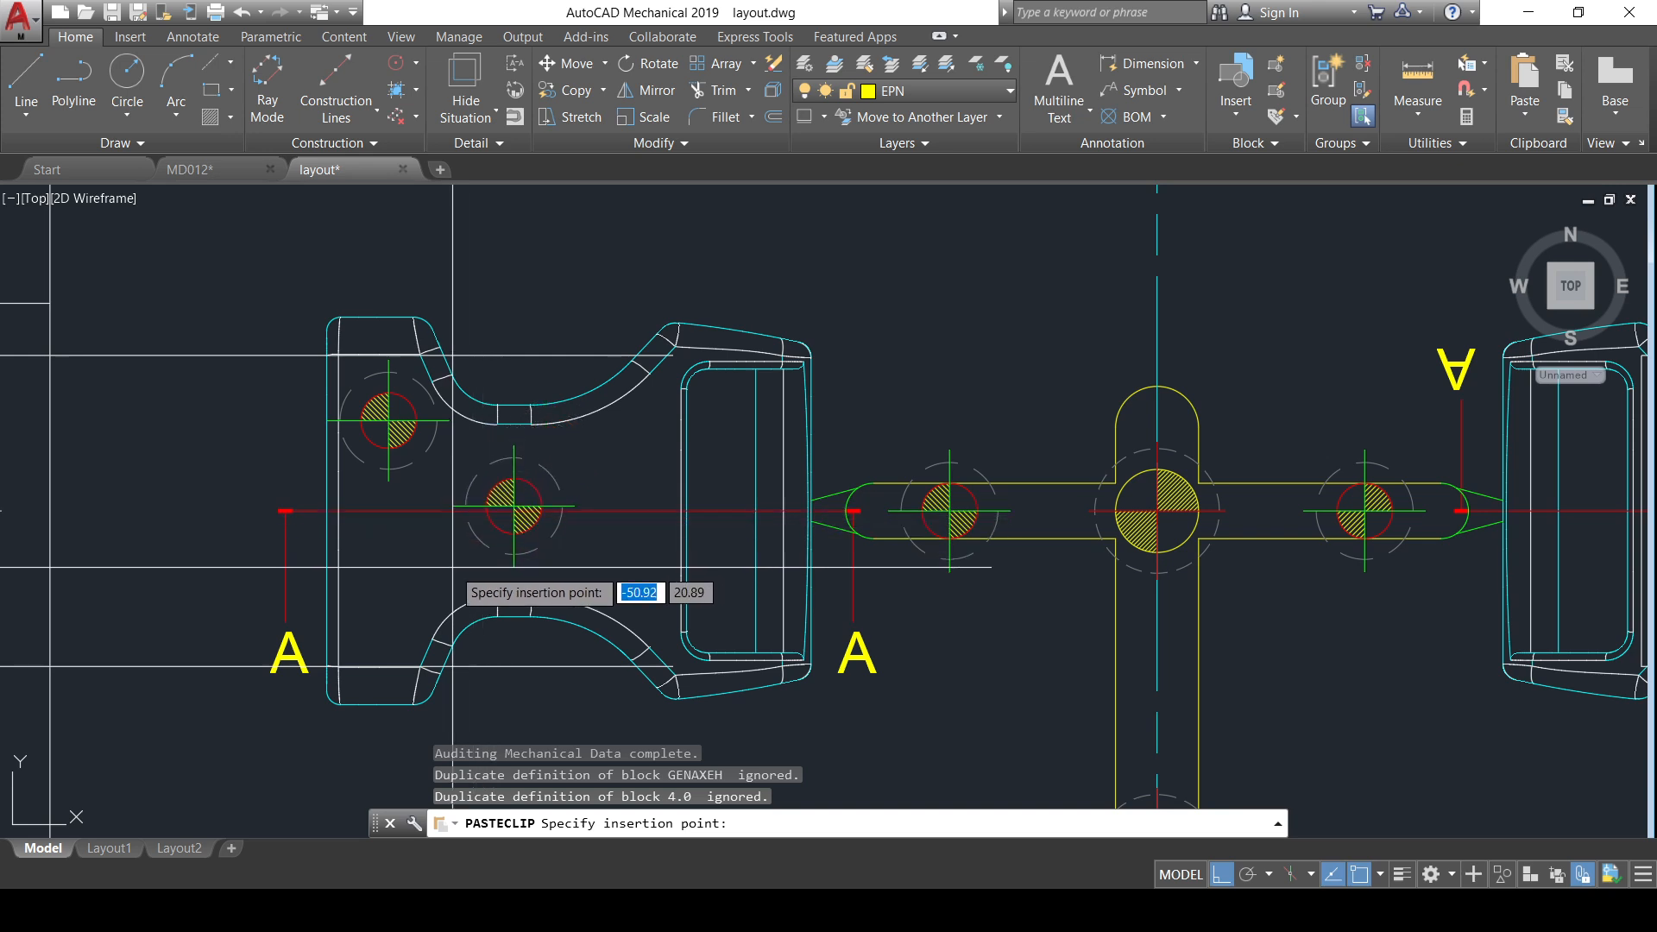
key("Escape")
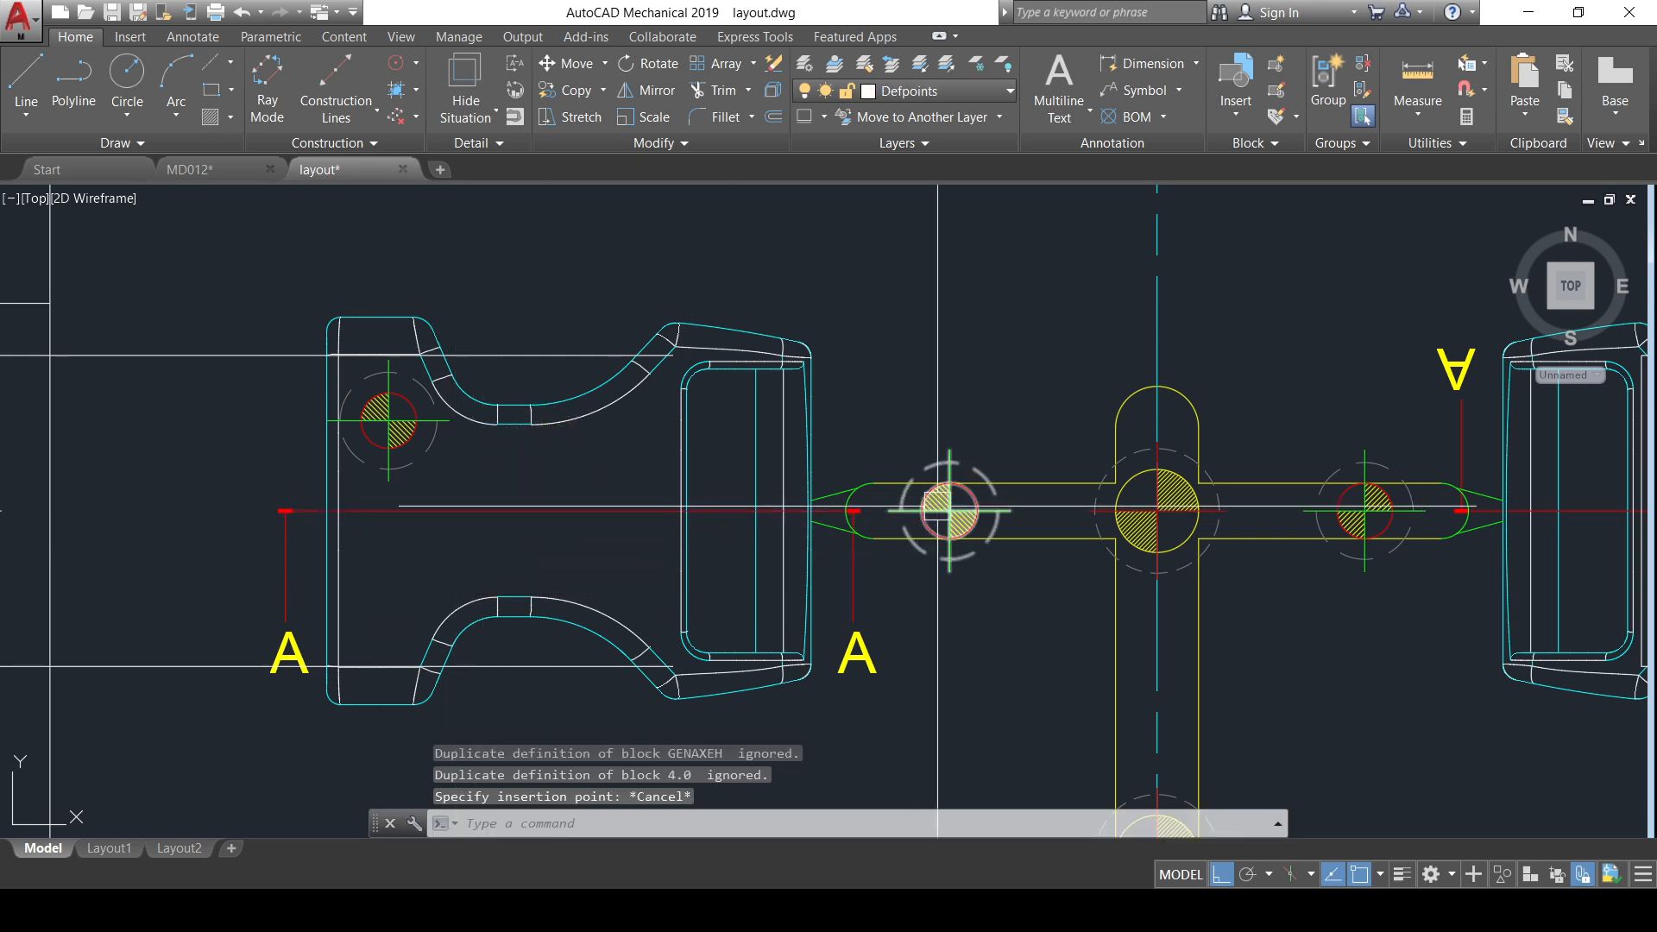
- Copy the left small runner ejector pin 28 straight left along section line A-A into the upper-left cavity
left_click(950, 511)
type("CO")
key("Return")
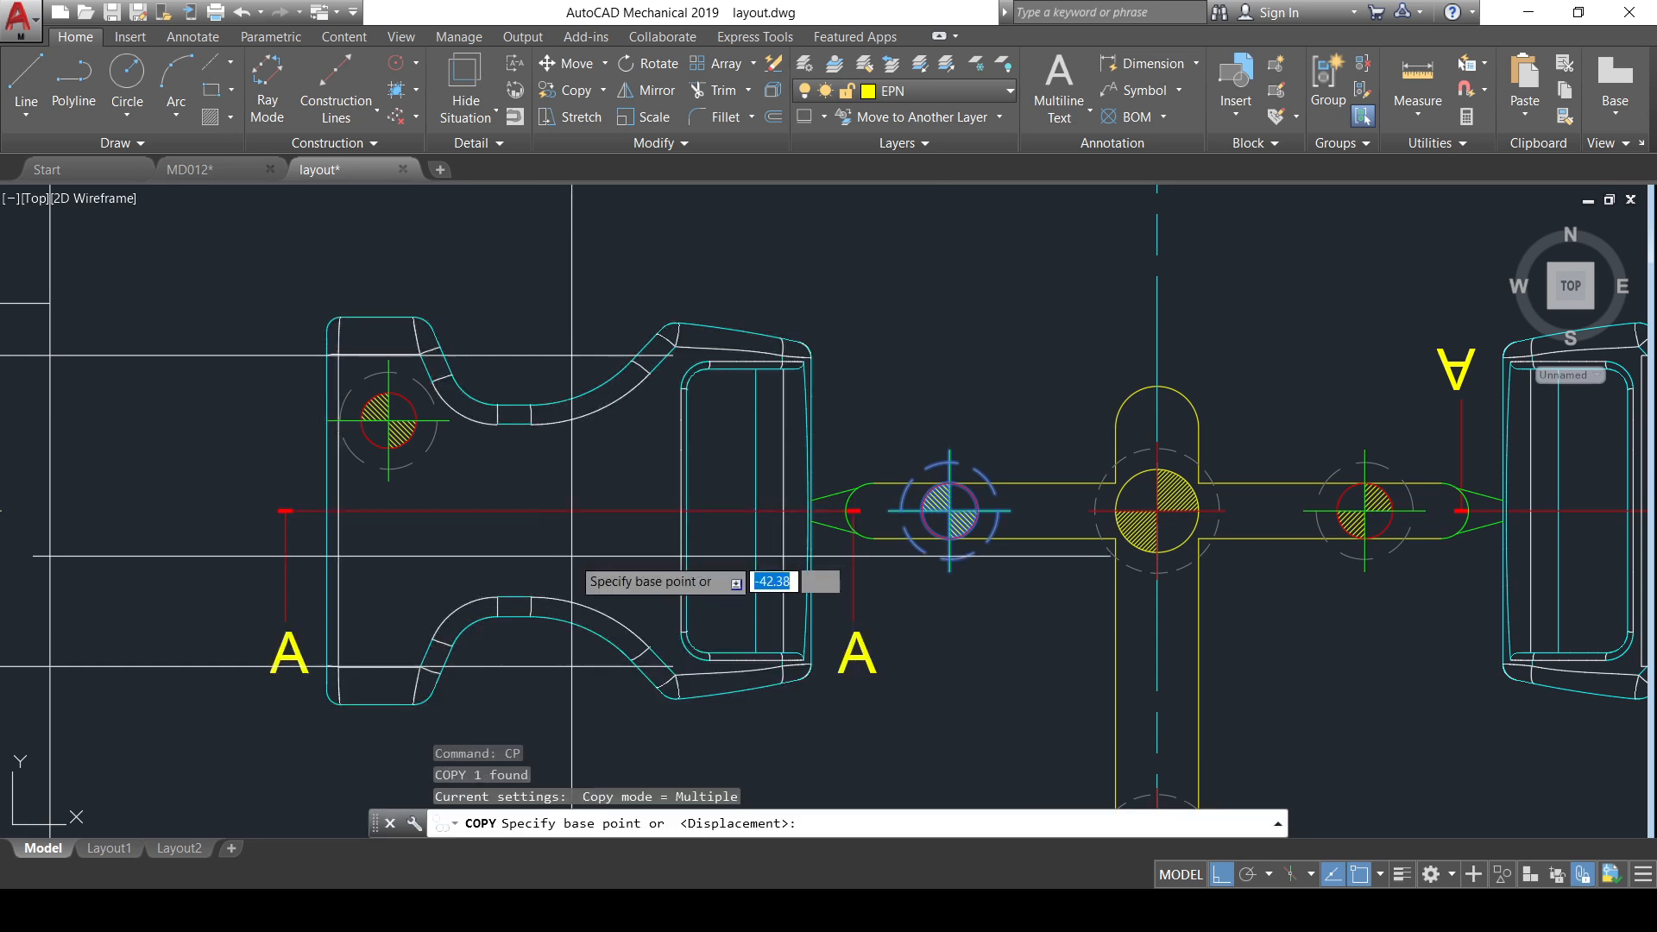
left_click(949, 511)
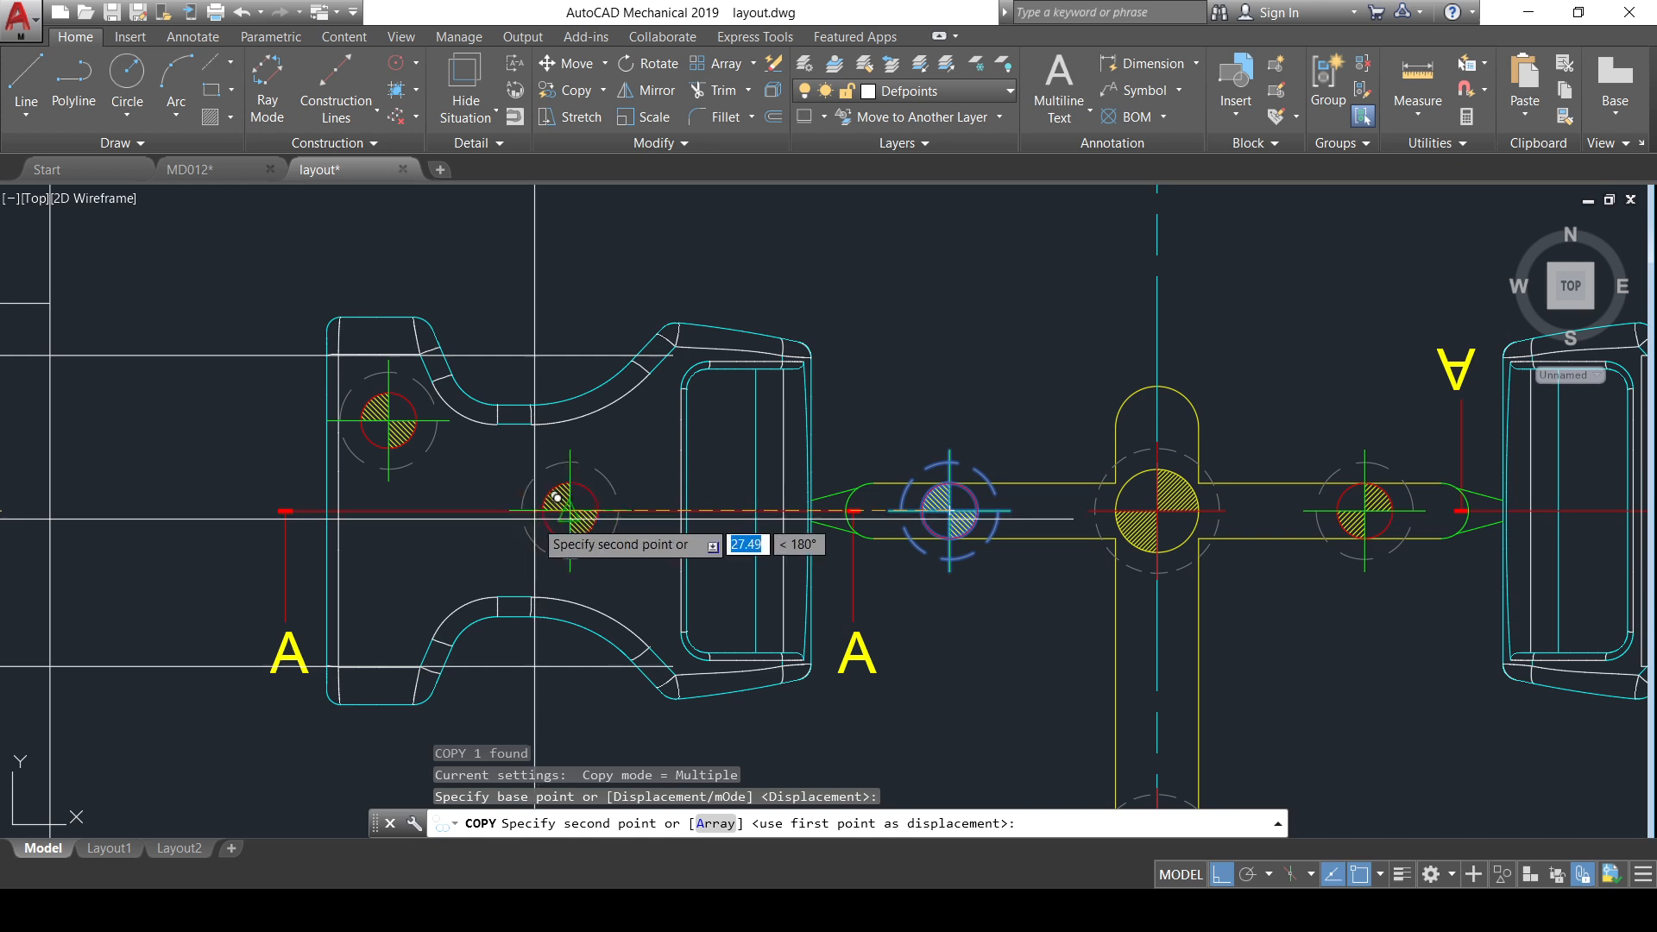
key("Return")
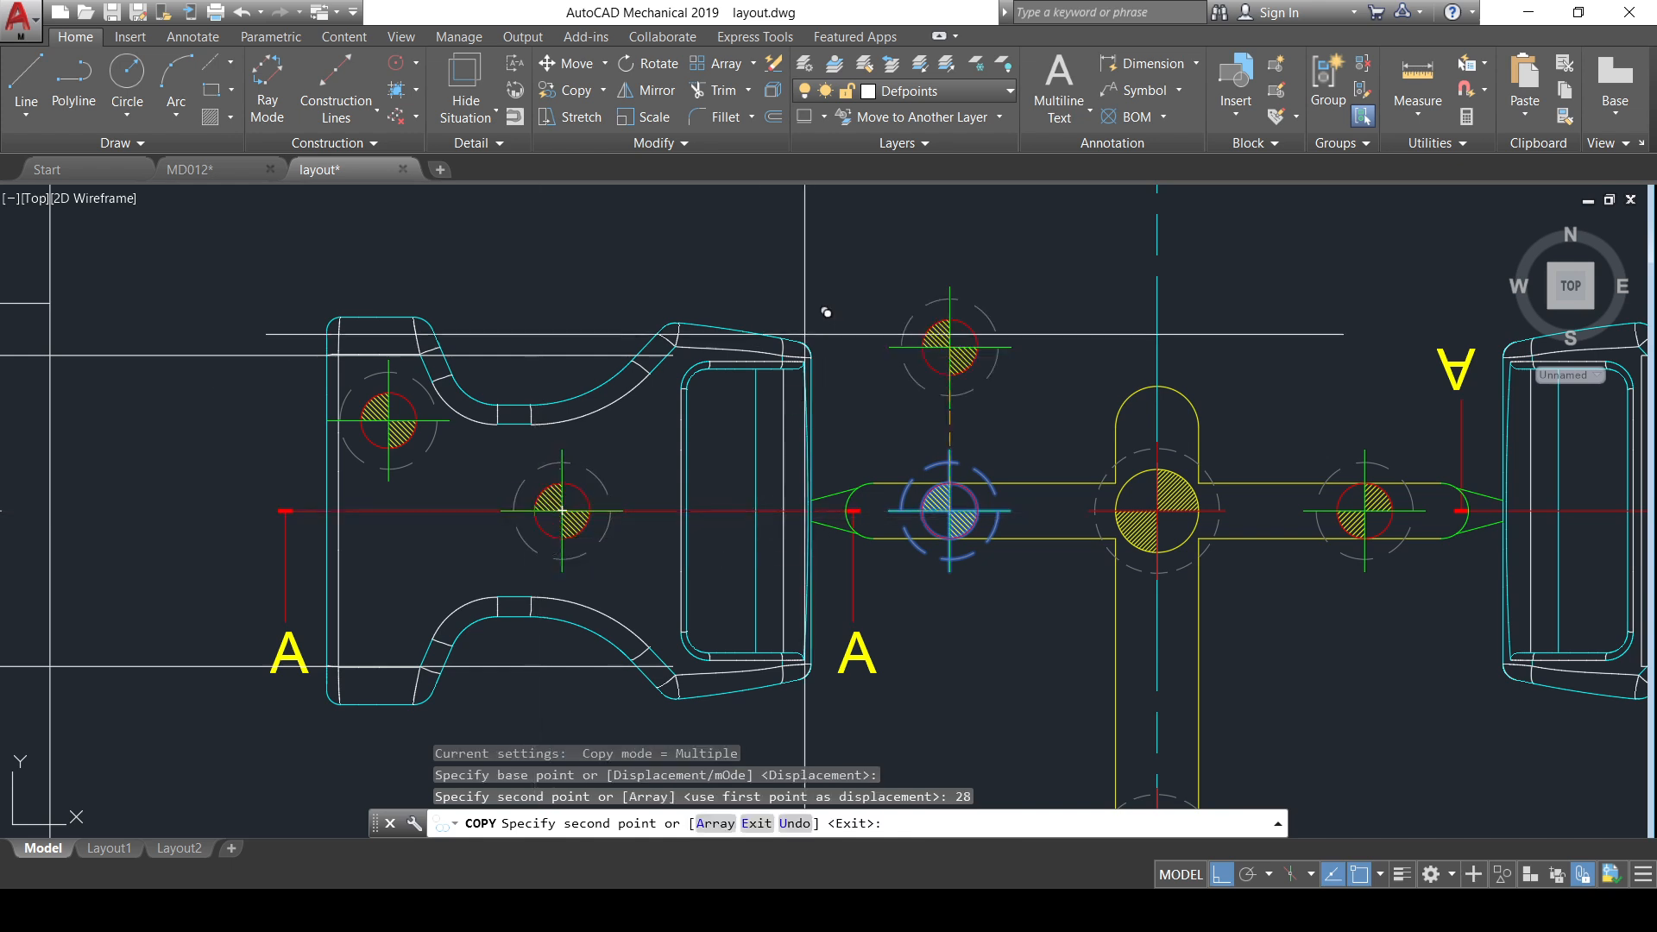
key("Escape")
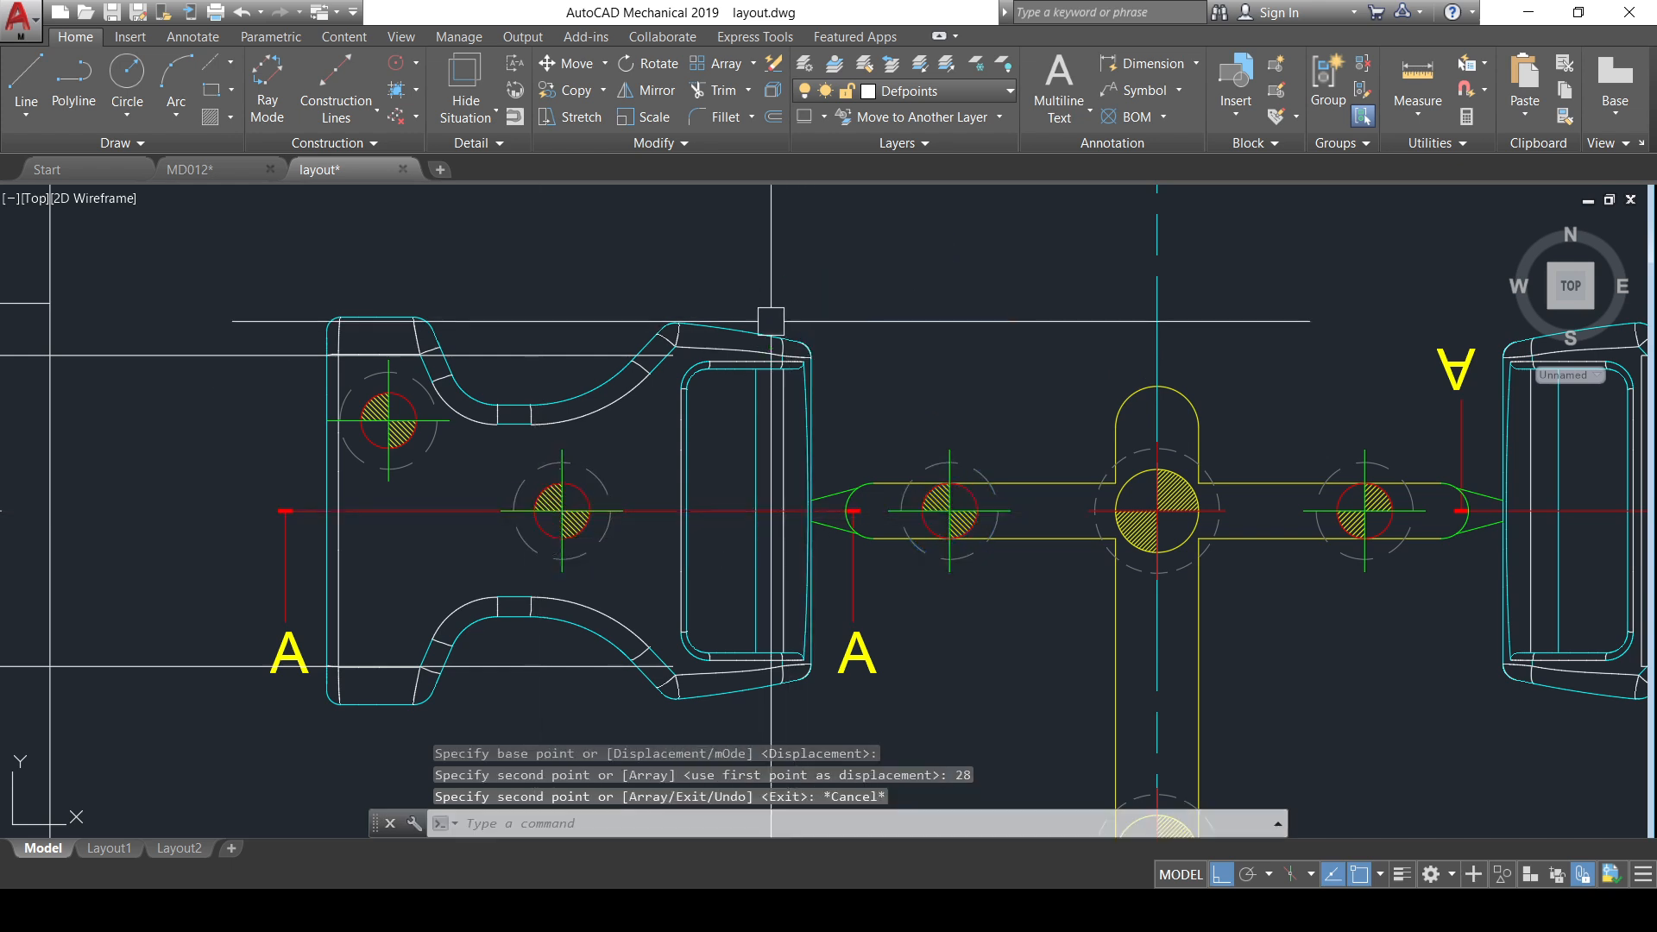
- Move the new ejector pin on the cavity's section line 2 further left
left_click(567, 491)
key("Return")
left_click(781, 283)
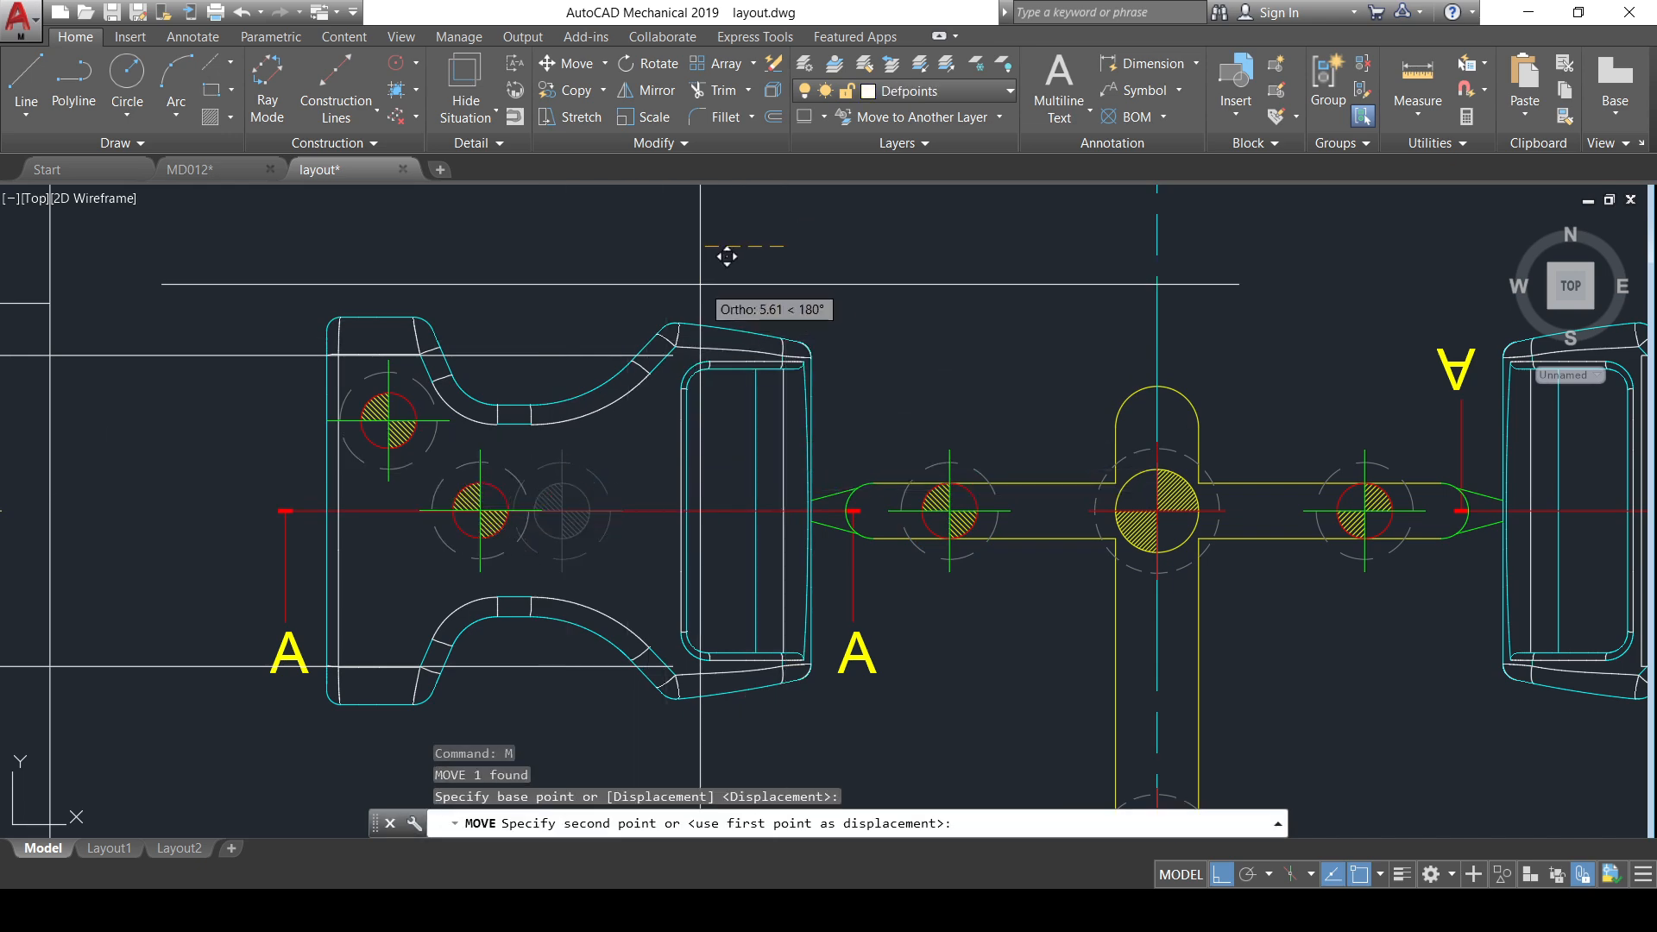
type("2")
key("Return")
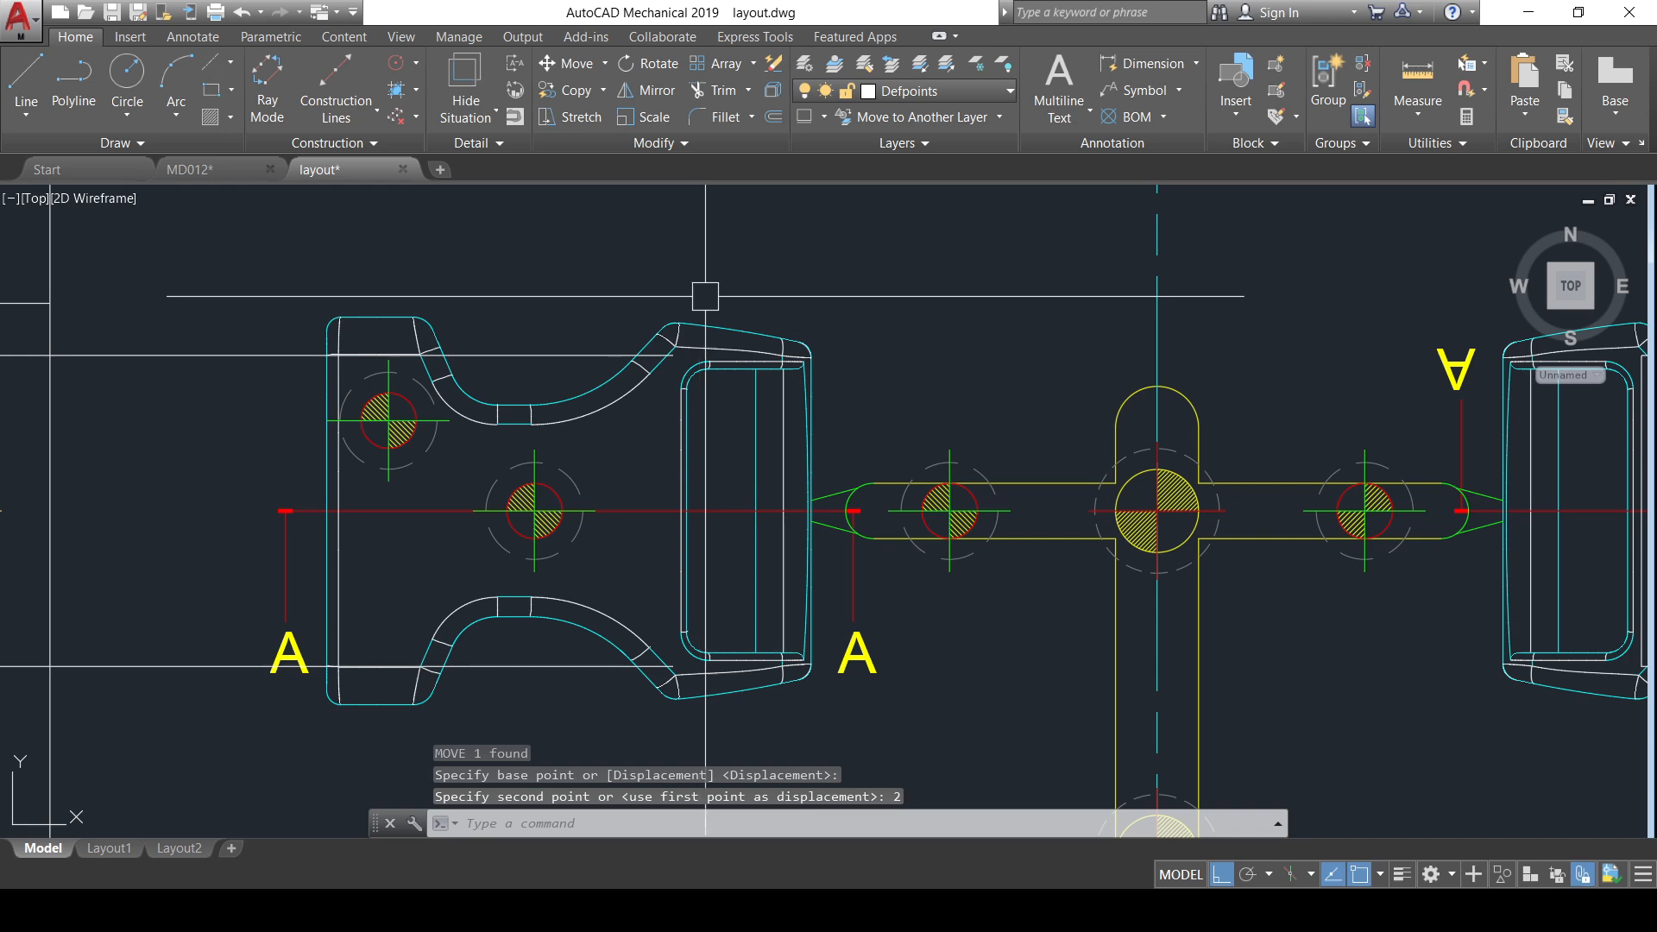
- Erase the pasted ejector pin near the upper-left cavity's upper-left corner
scroll(613, 456, "down", 3)
scroll(530, 463, "up", 5)
left_click(503, 462)
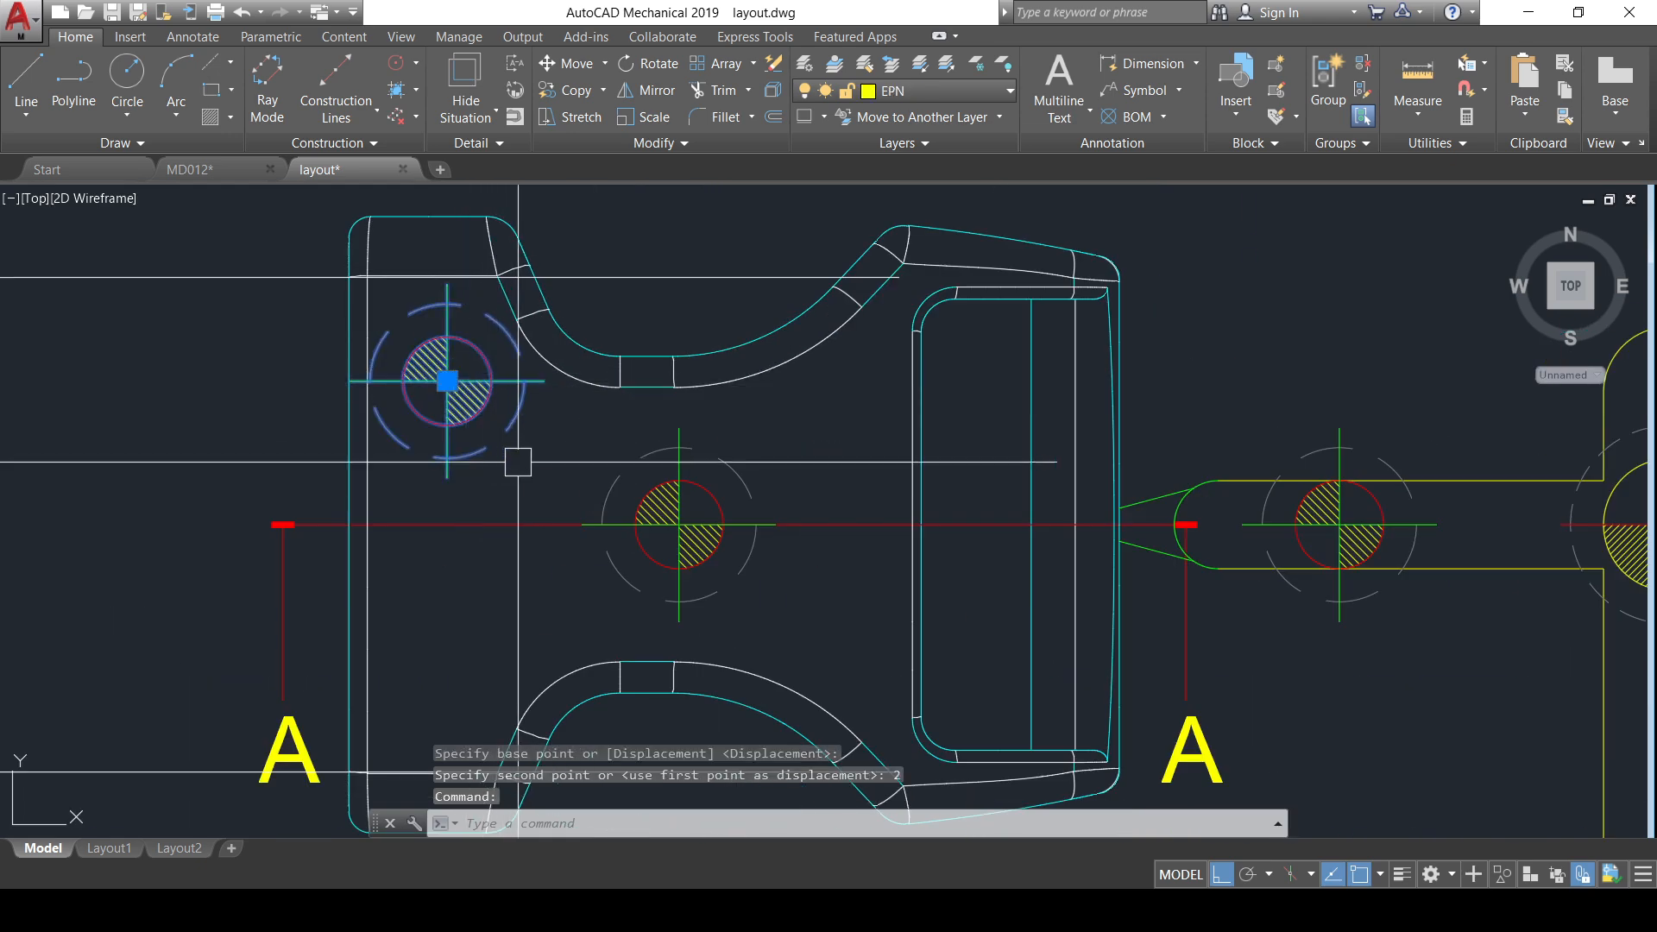
type("DL")
key("Return")
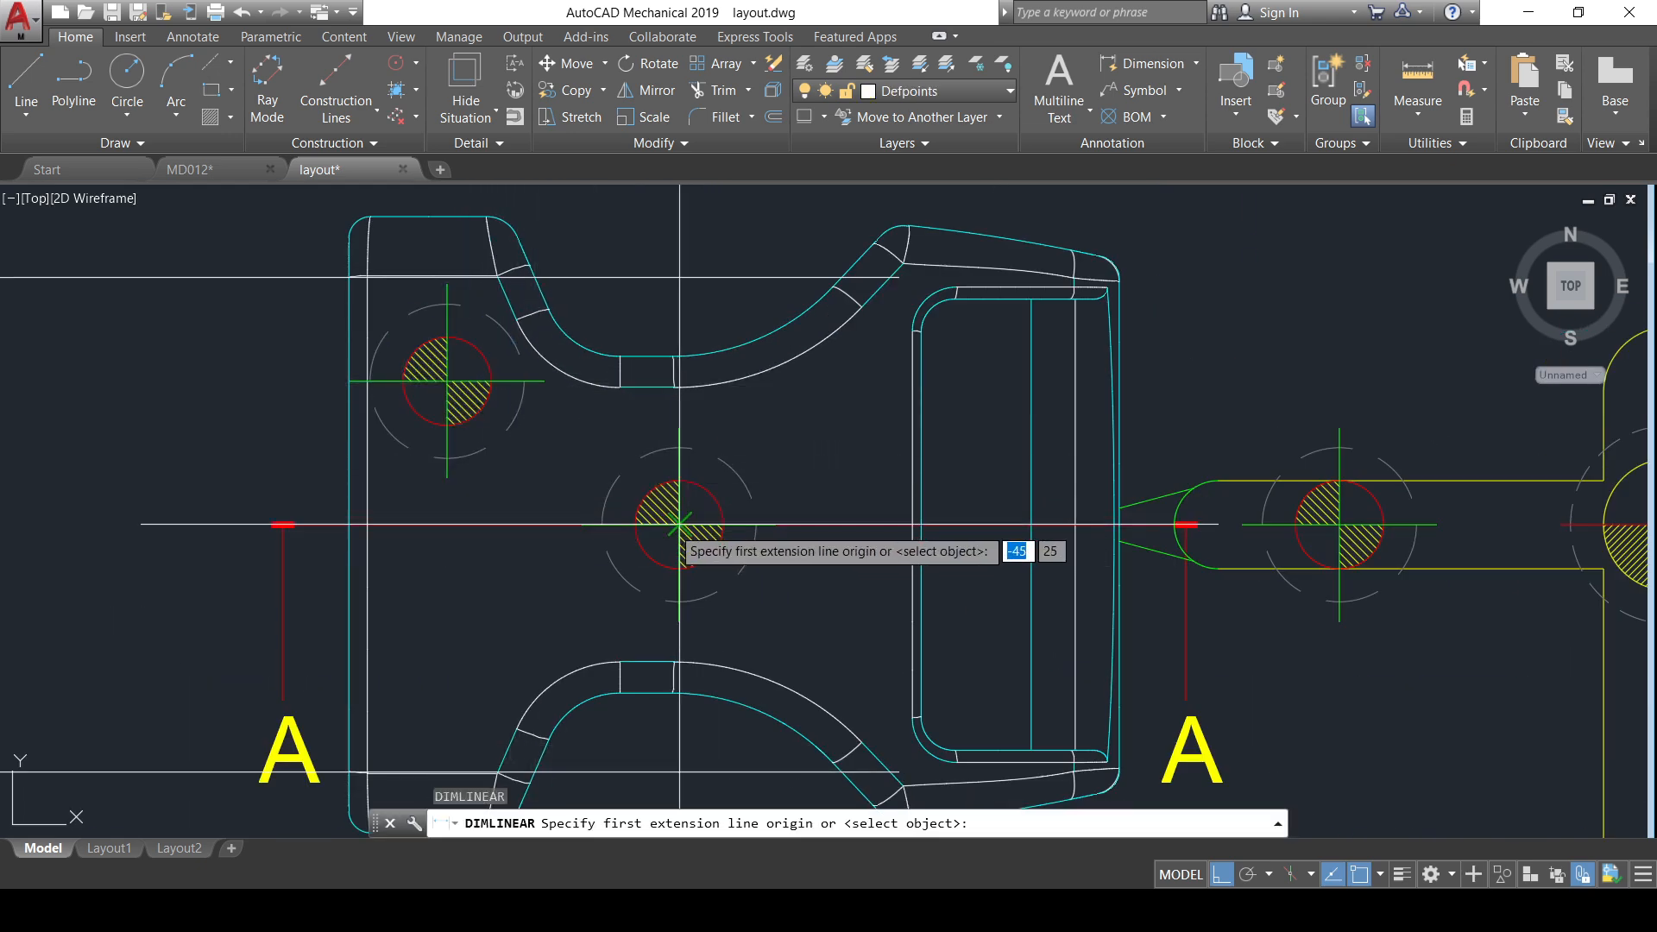
key("Escape")
left_click(507, 396)
key("Delete")
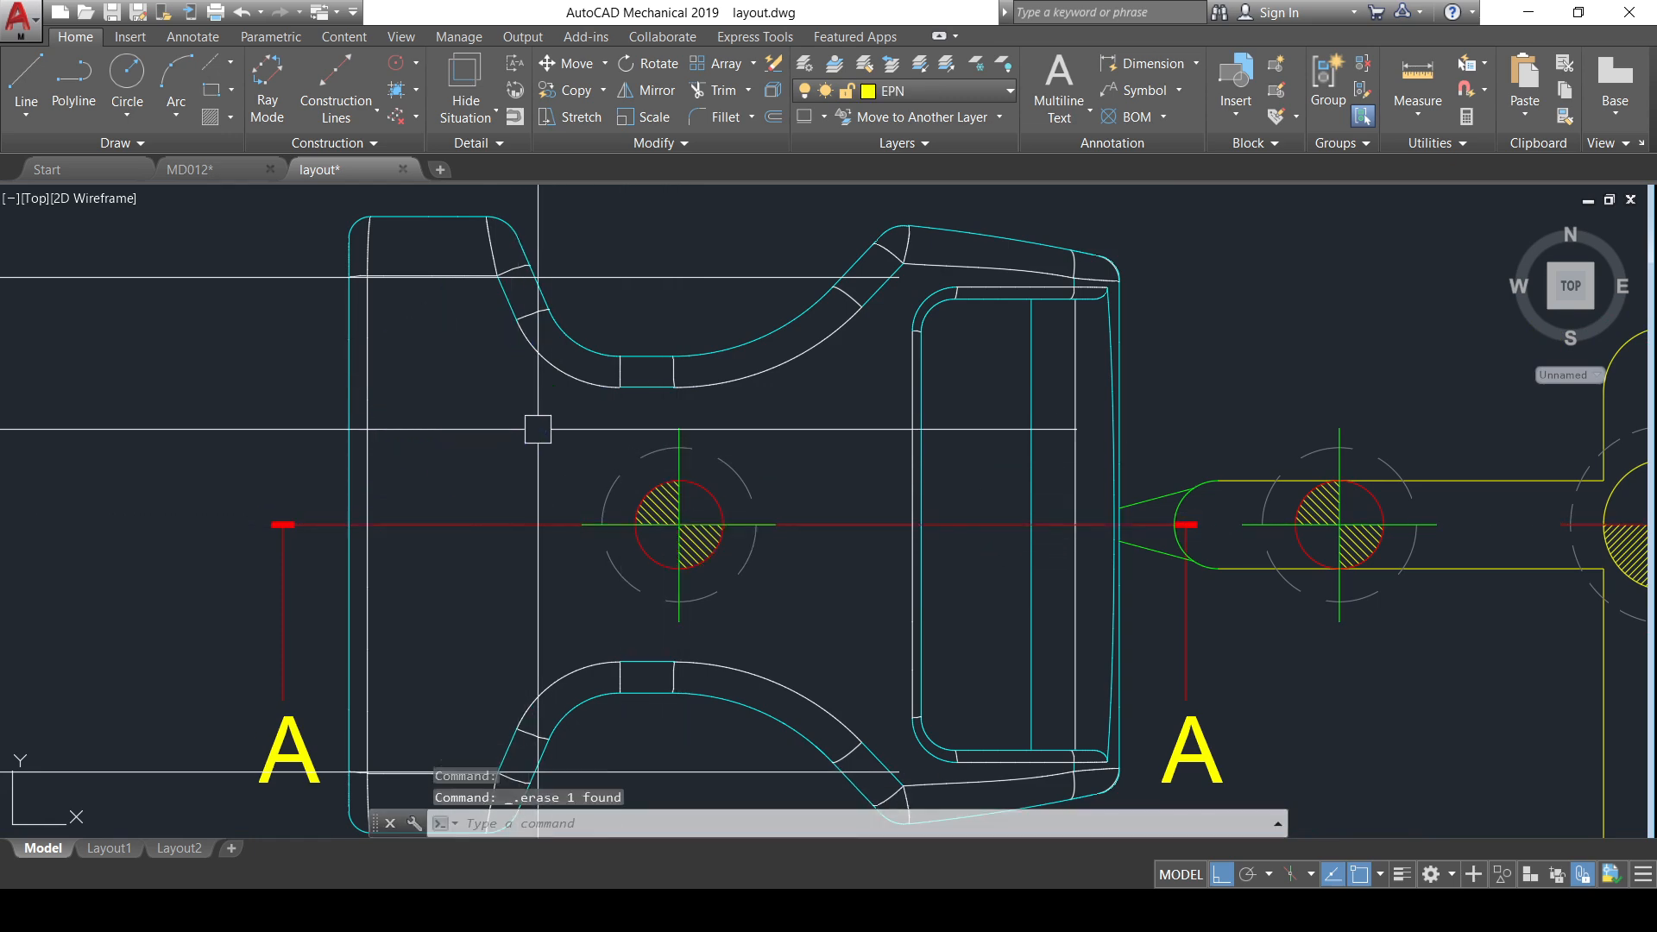
- Try a copy of the cavity's centreline ejector pin 18 straight left, and erase that copy
left_click(669, 498)
type("CP")
key("Return")
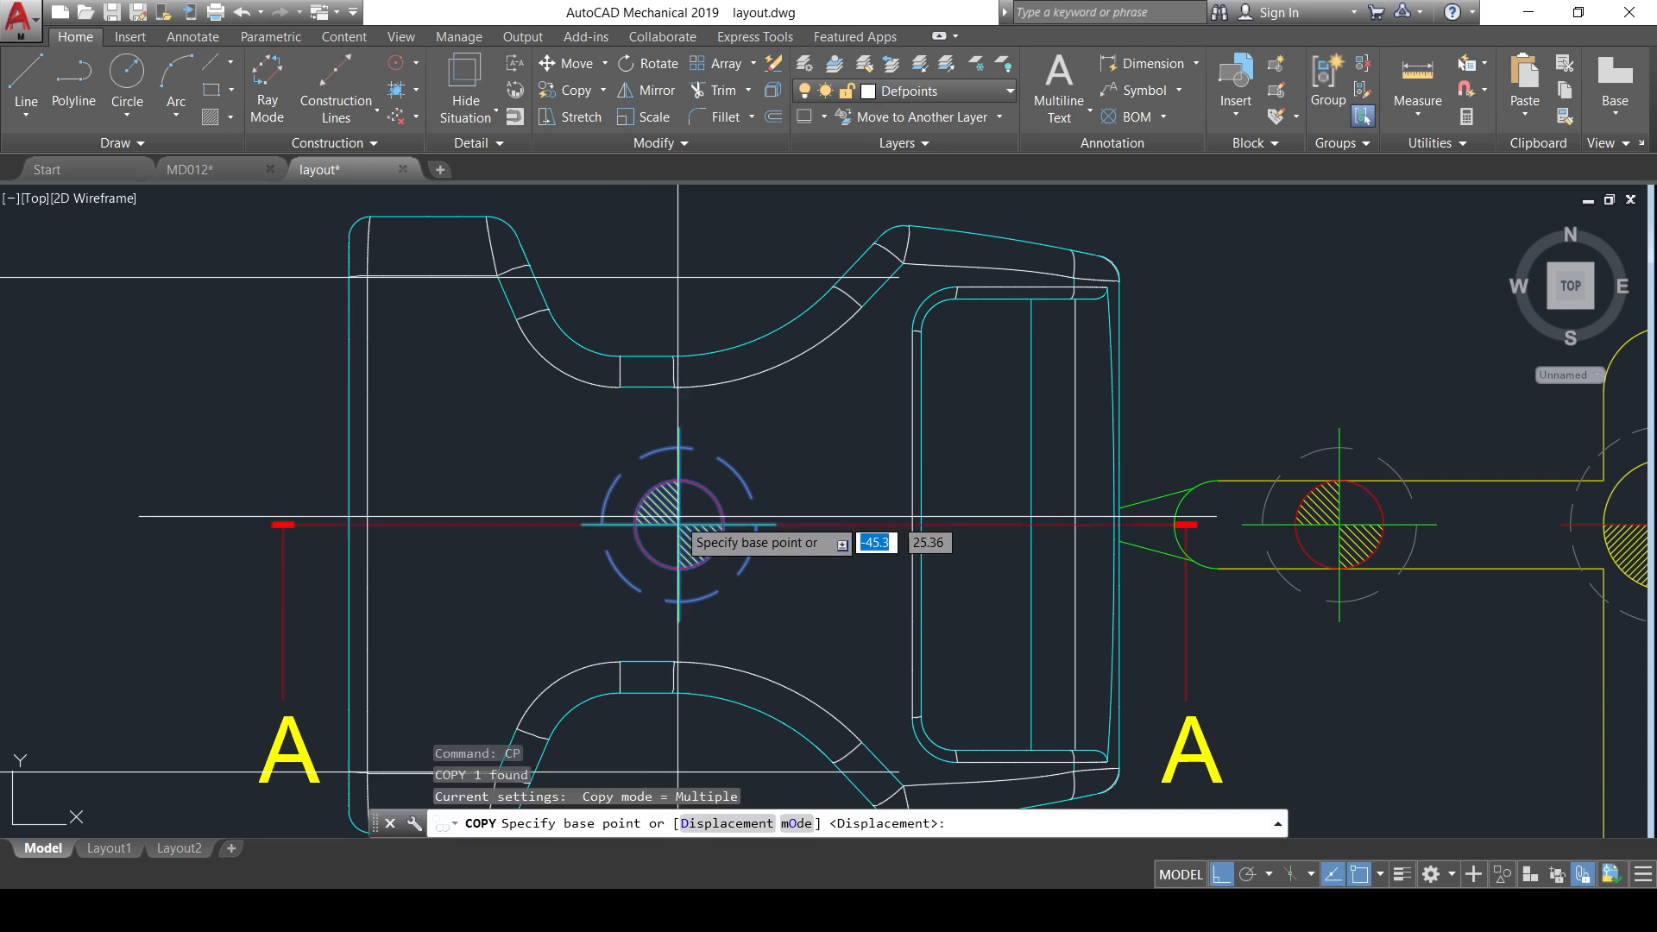
left_click(679, 524)
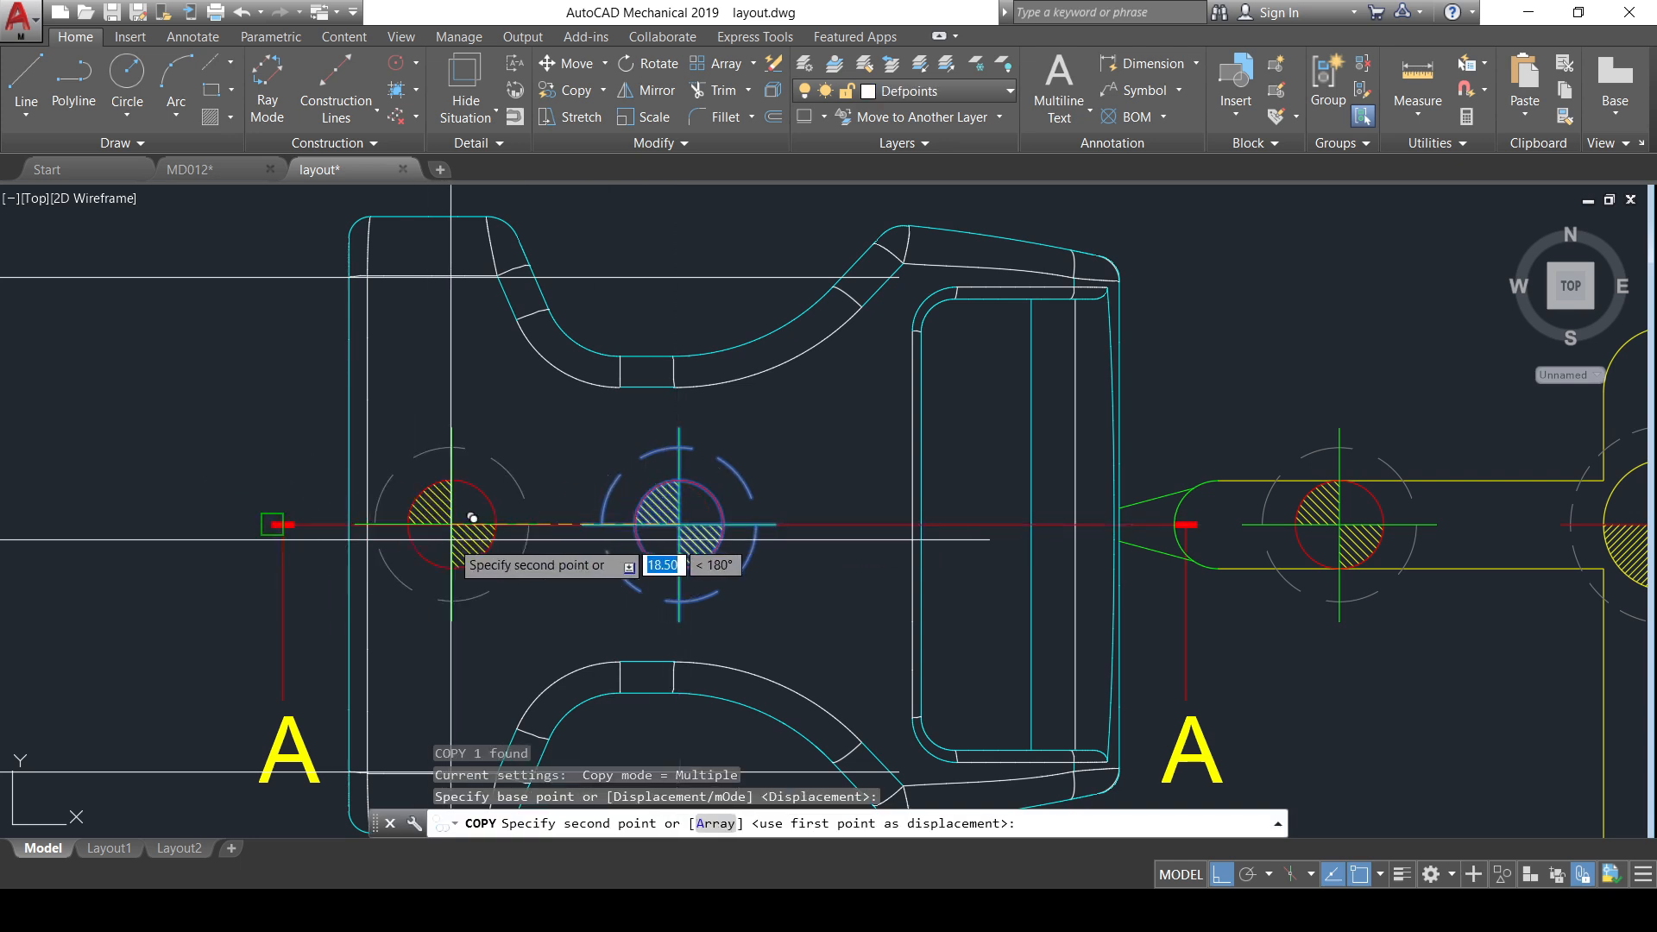
key("F8")
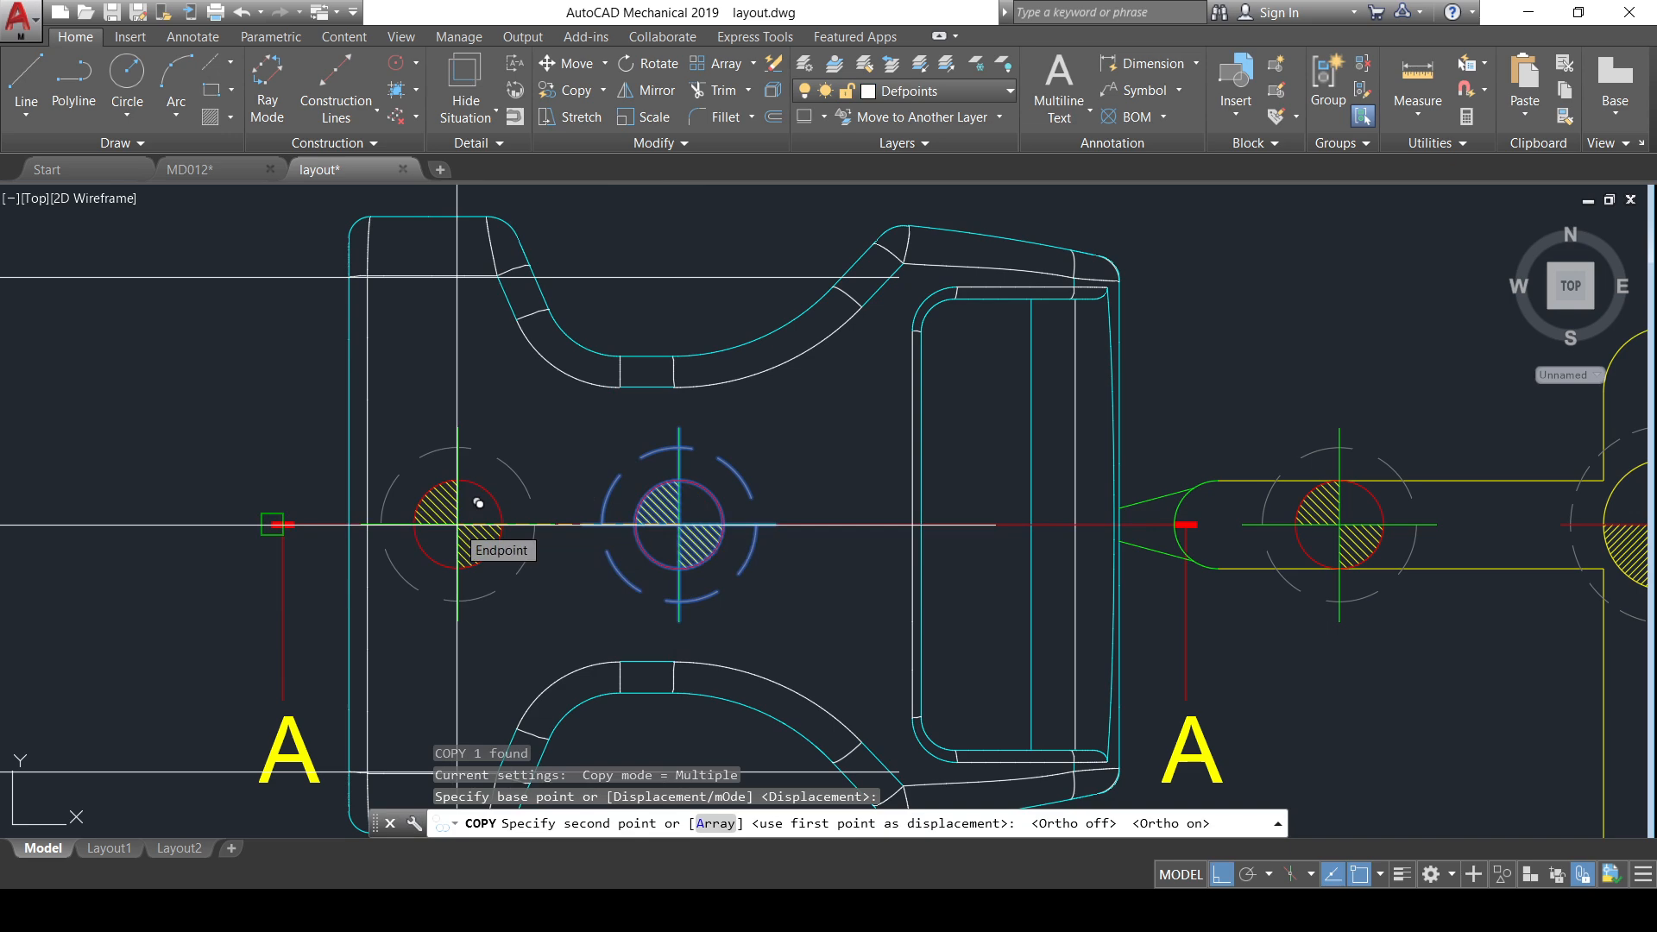
type("18")
key("Return")
key("Escape")
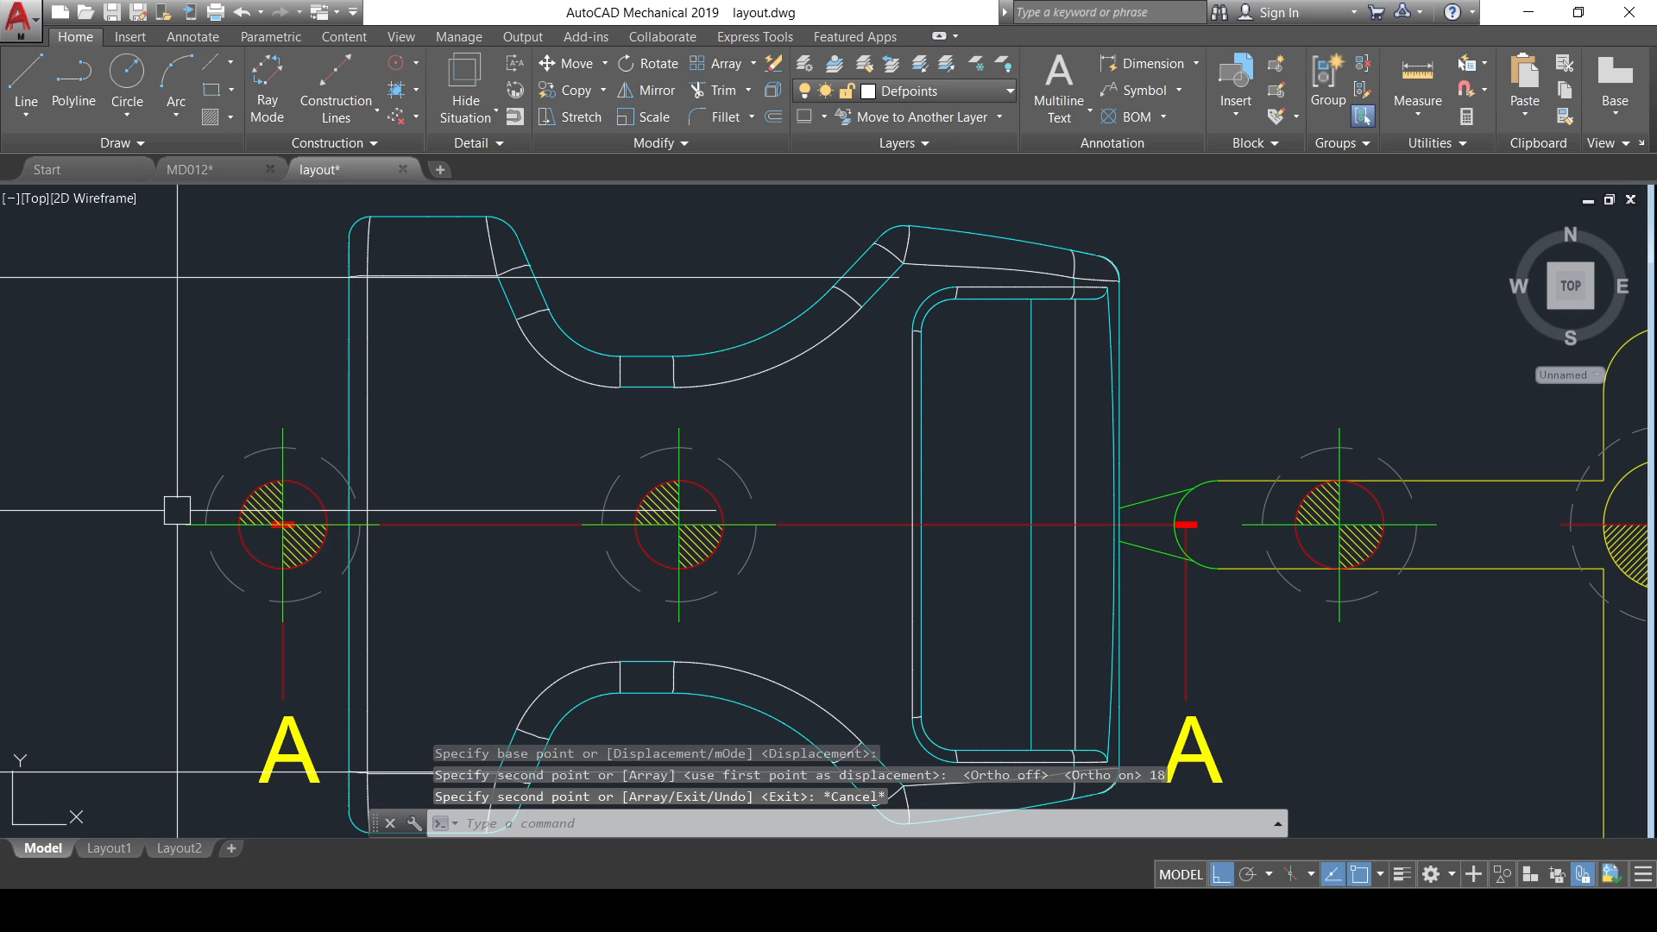
left_click(285, 519)
key("Delete")
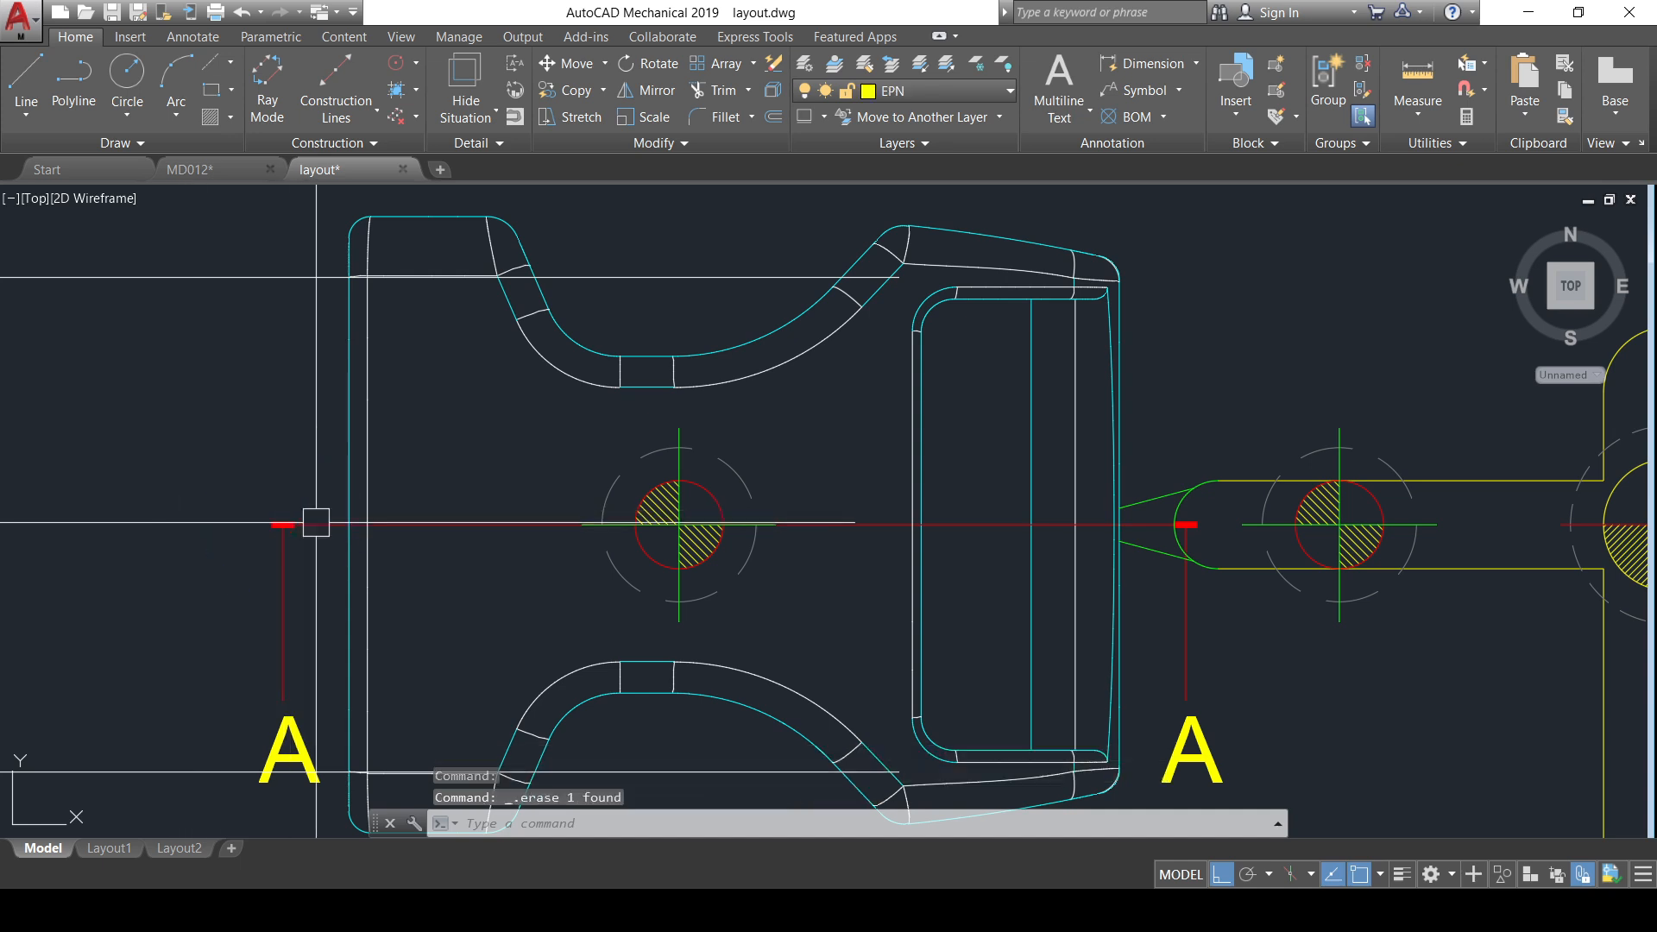
- Copy the cavity's centreline ejector pin 18 straight left to the end of section line A-A
left_click(647, 475)
type("C")
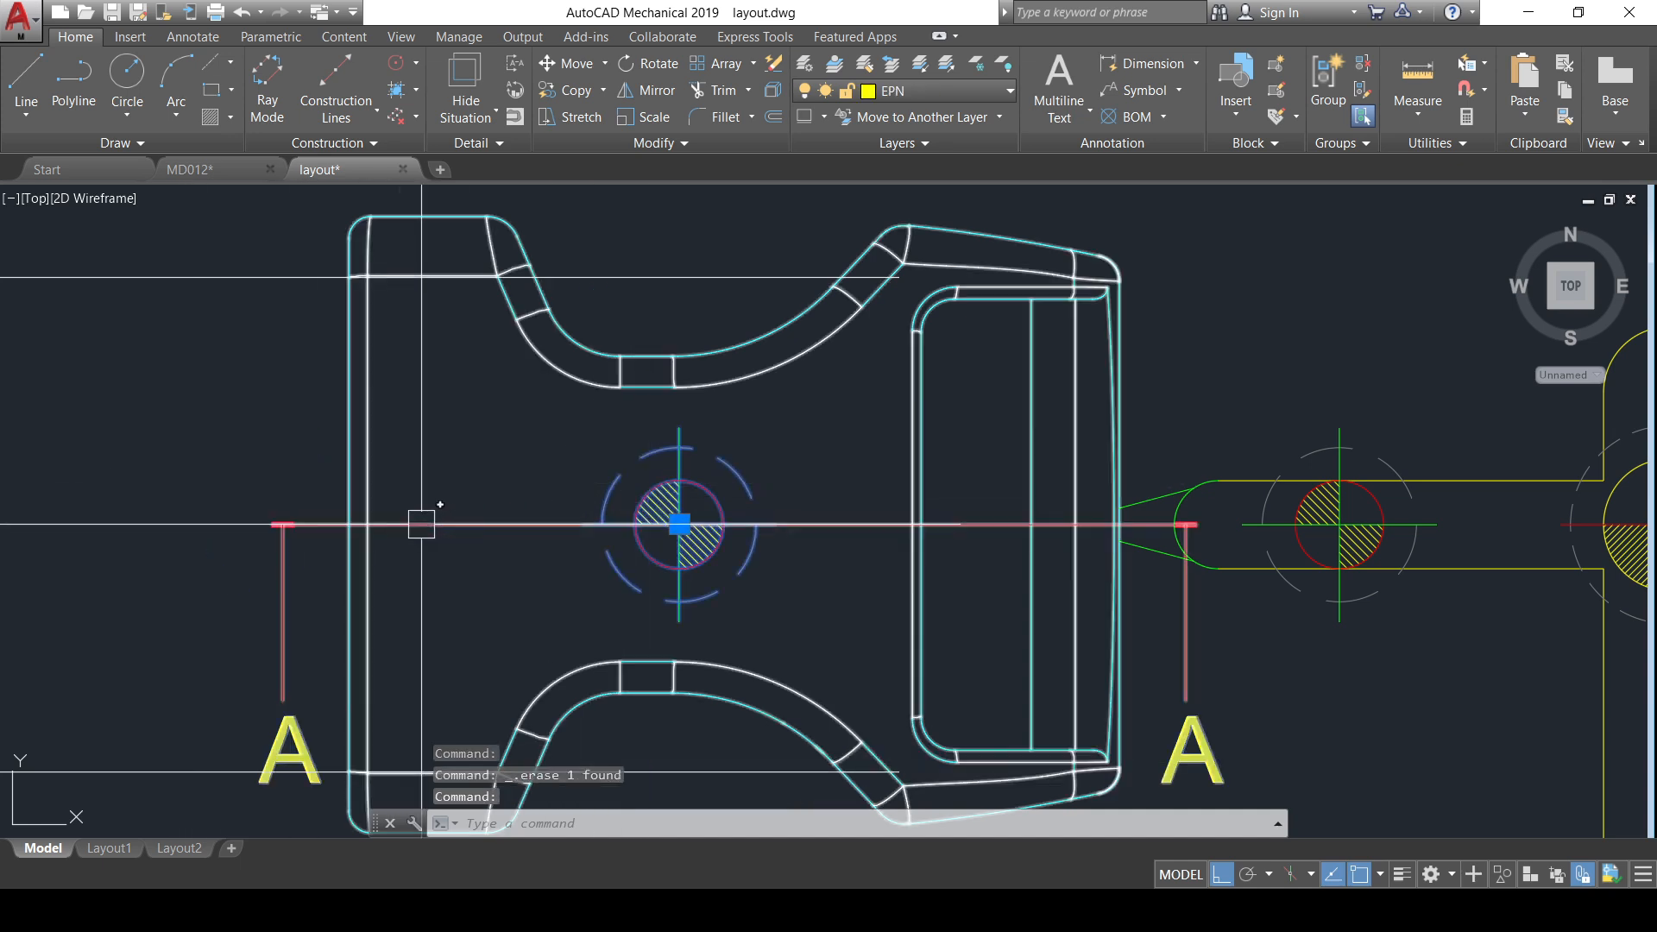
type("co")
key("Return")
left_click(680, 523)
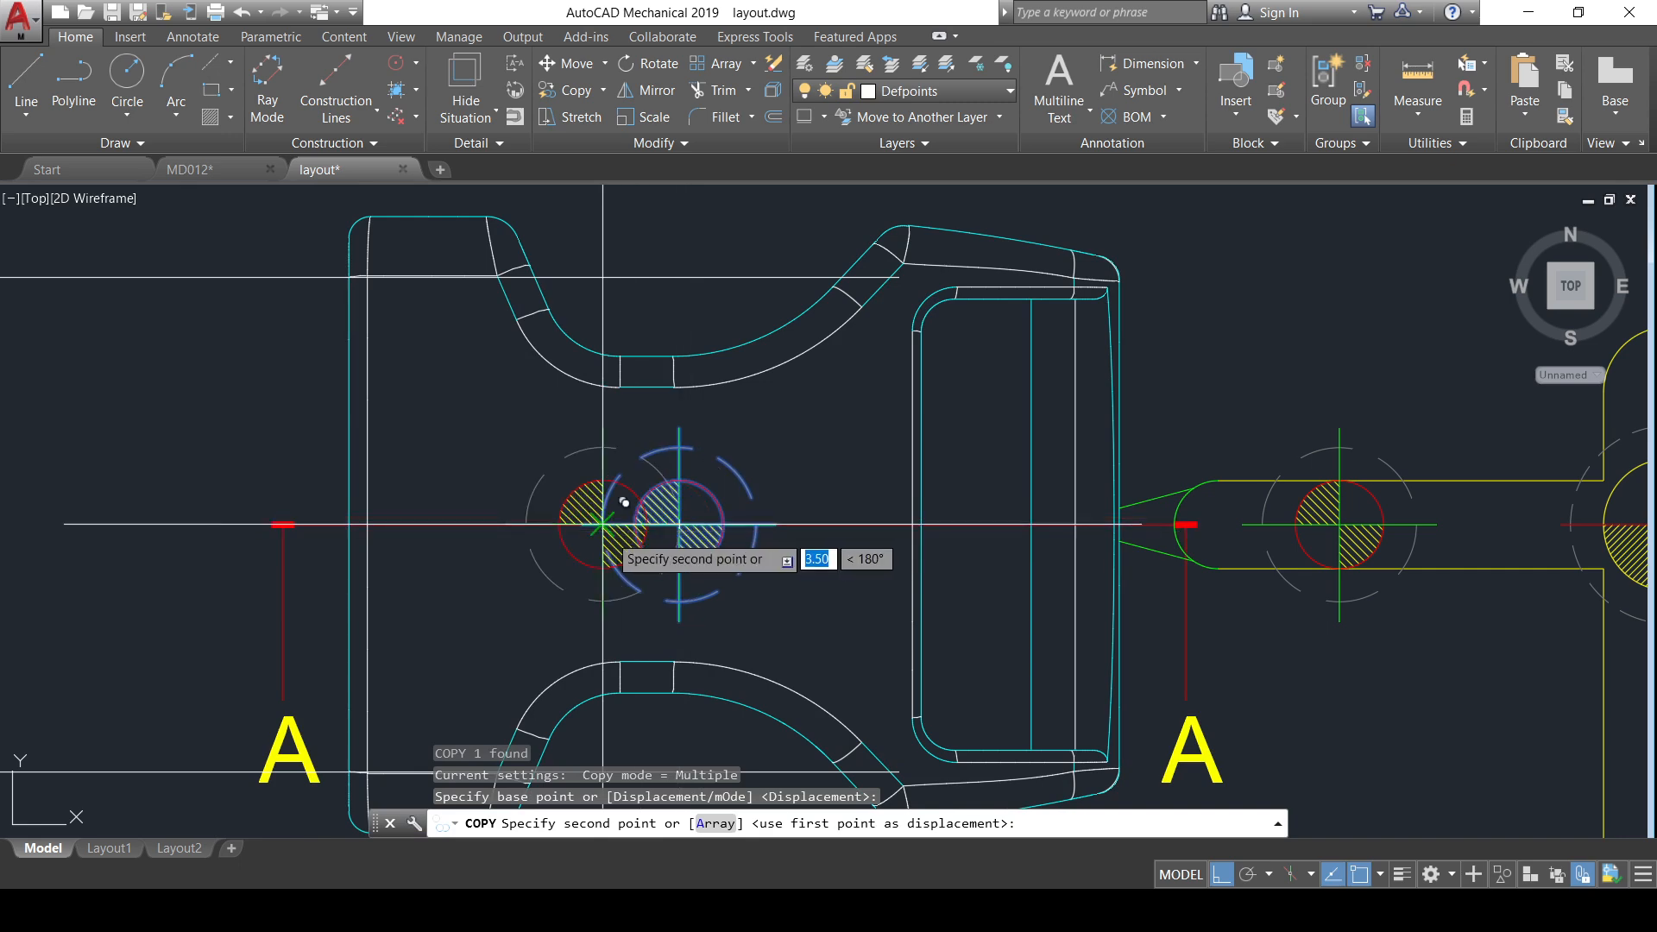
type("18")
key("Return")
key("Escape")
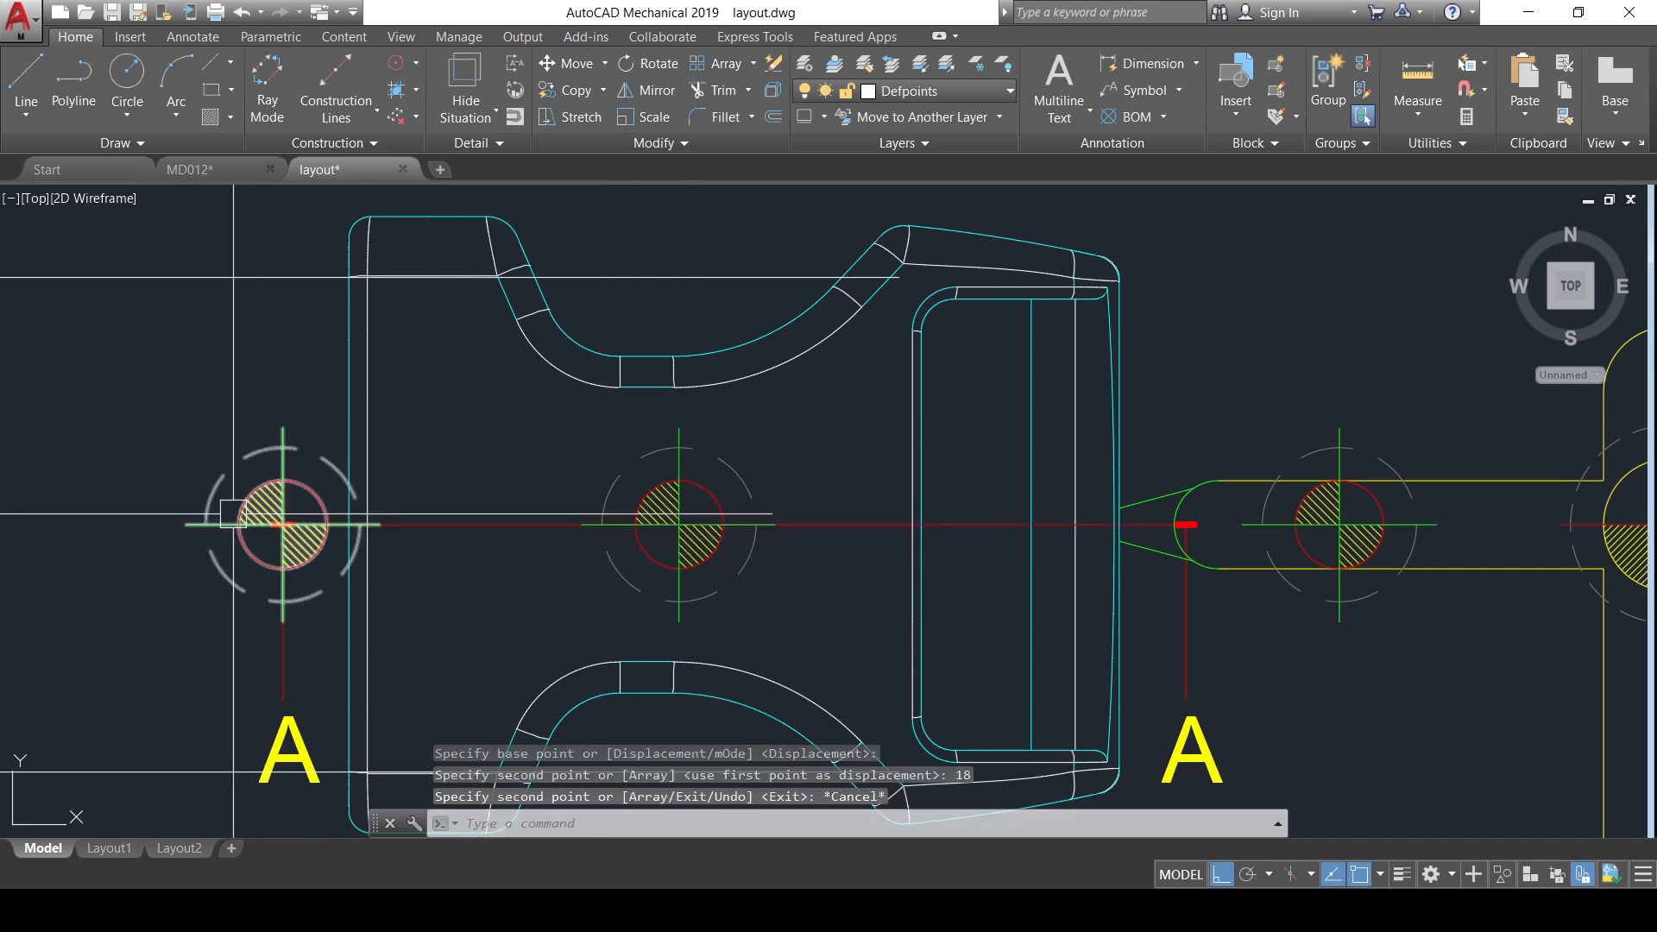
- Move the copied ejector pin at the left end of the section line 8 right, into the cavity
middle_click_drag(203, 574, 252, 578)
type("m")
key("Return")
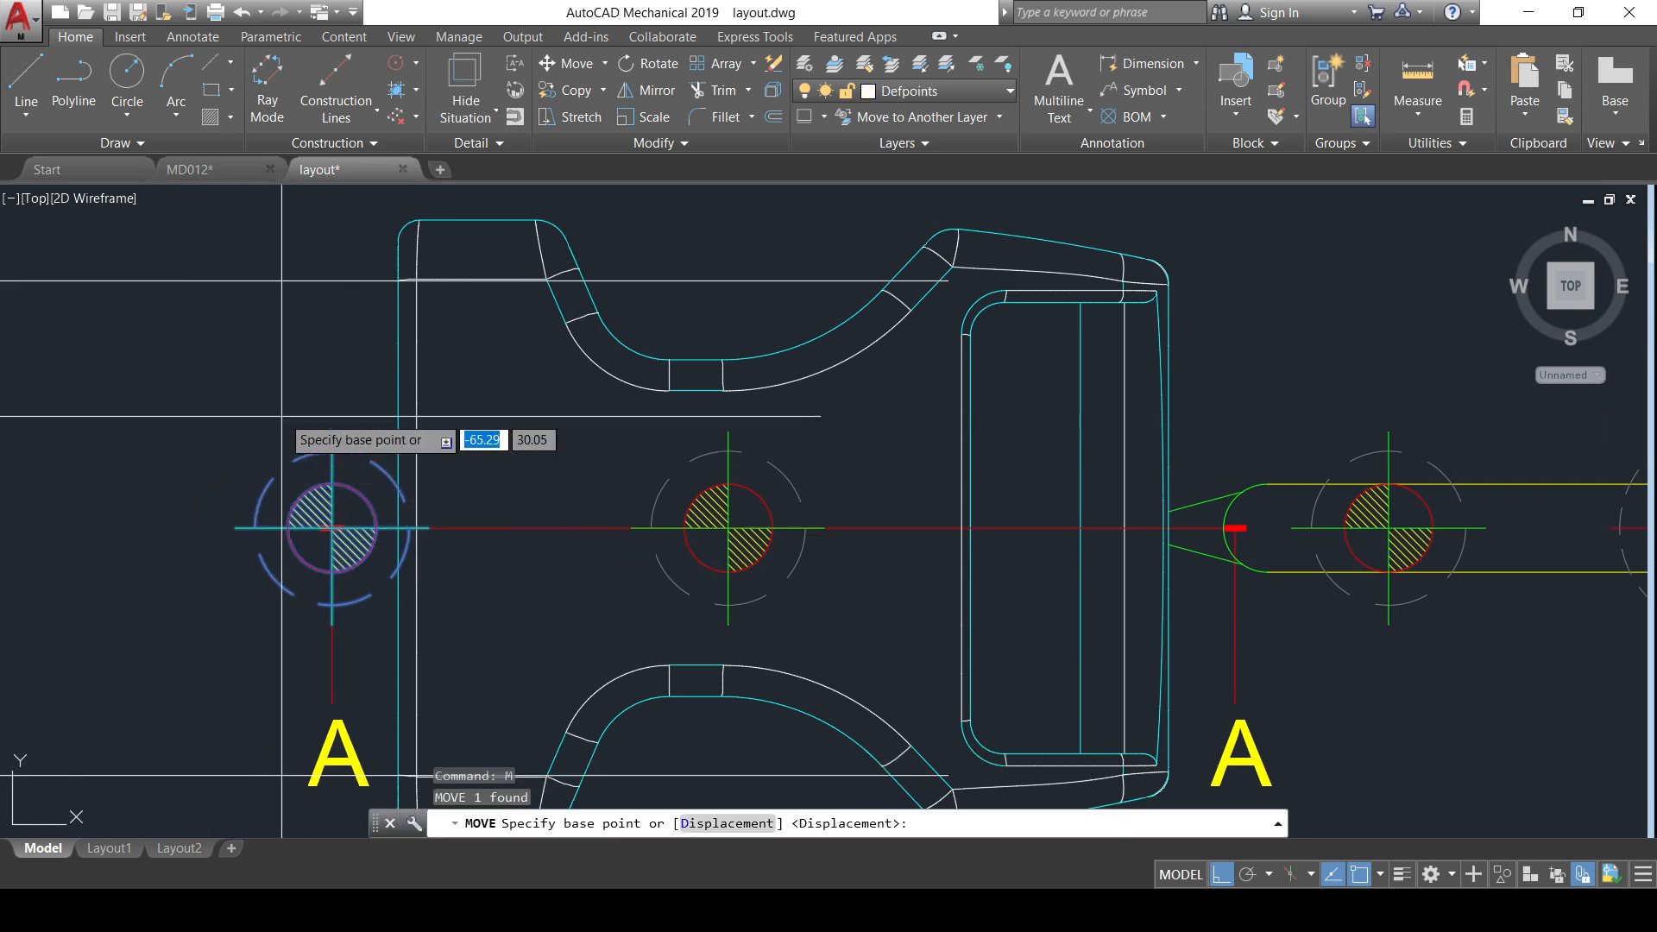
left_click(332, 527)
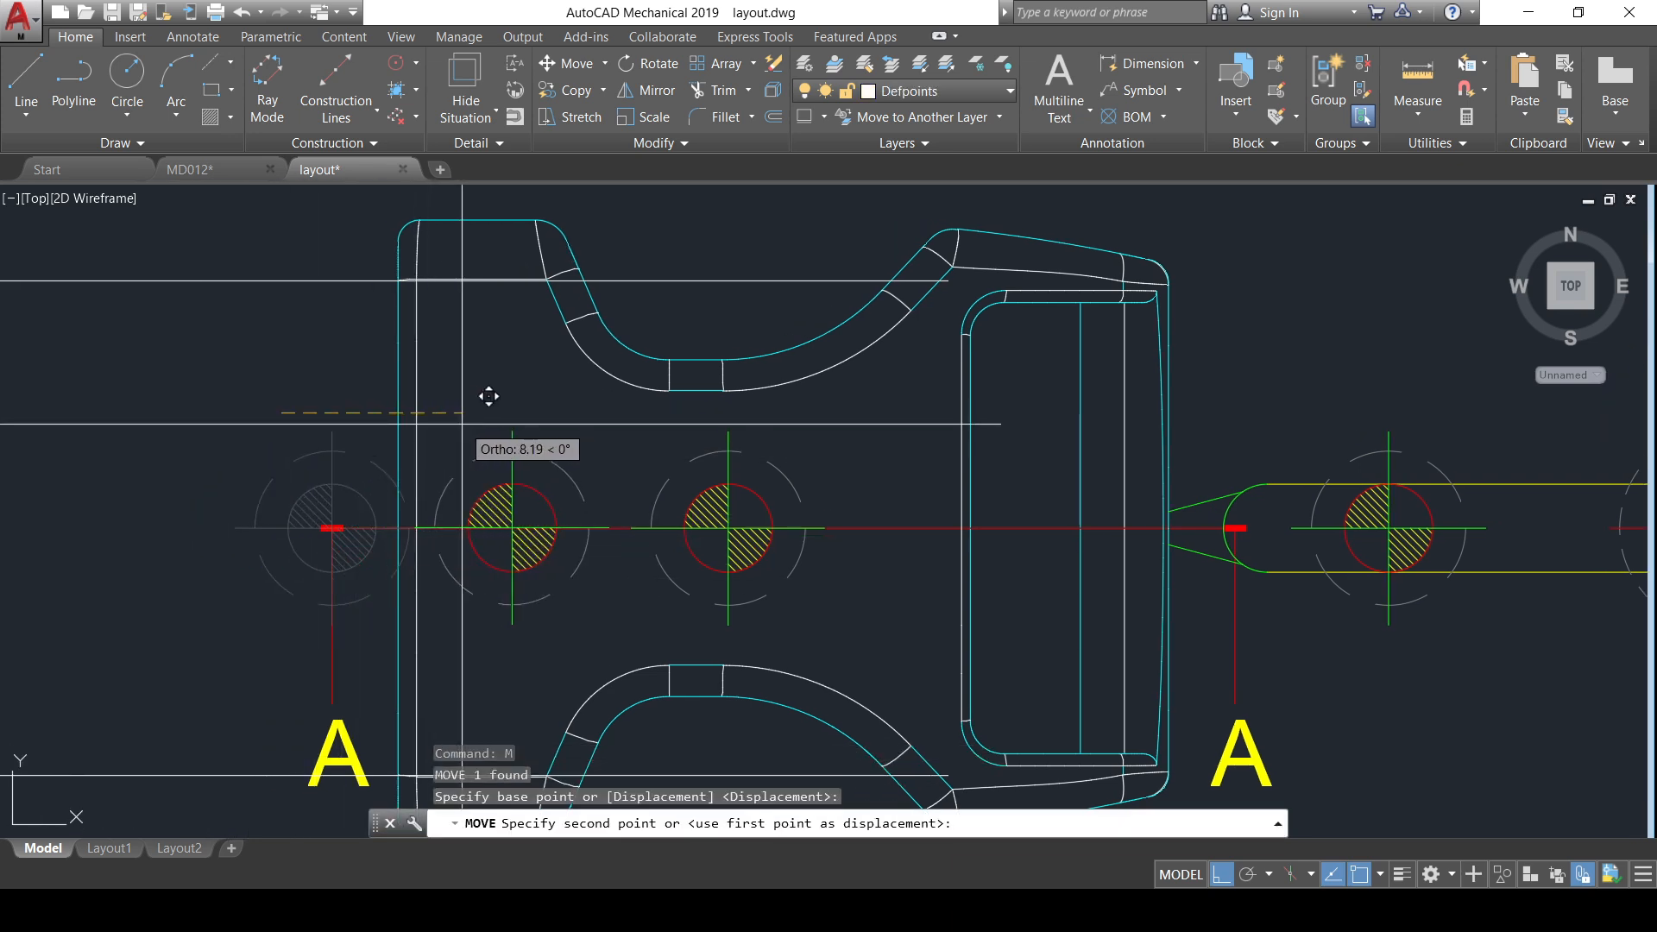
type("8")
key("Return")
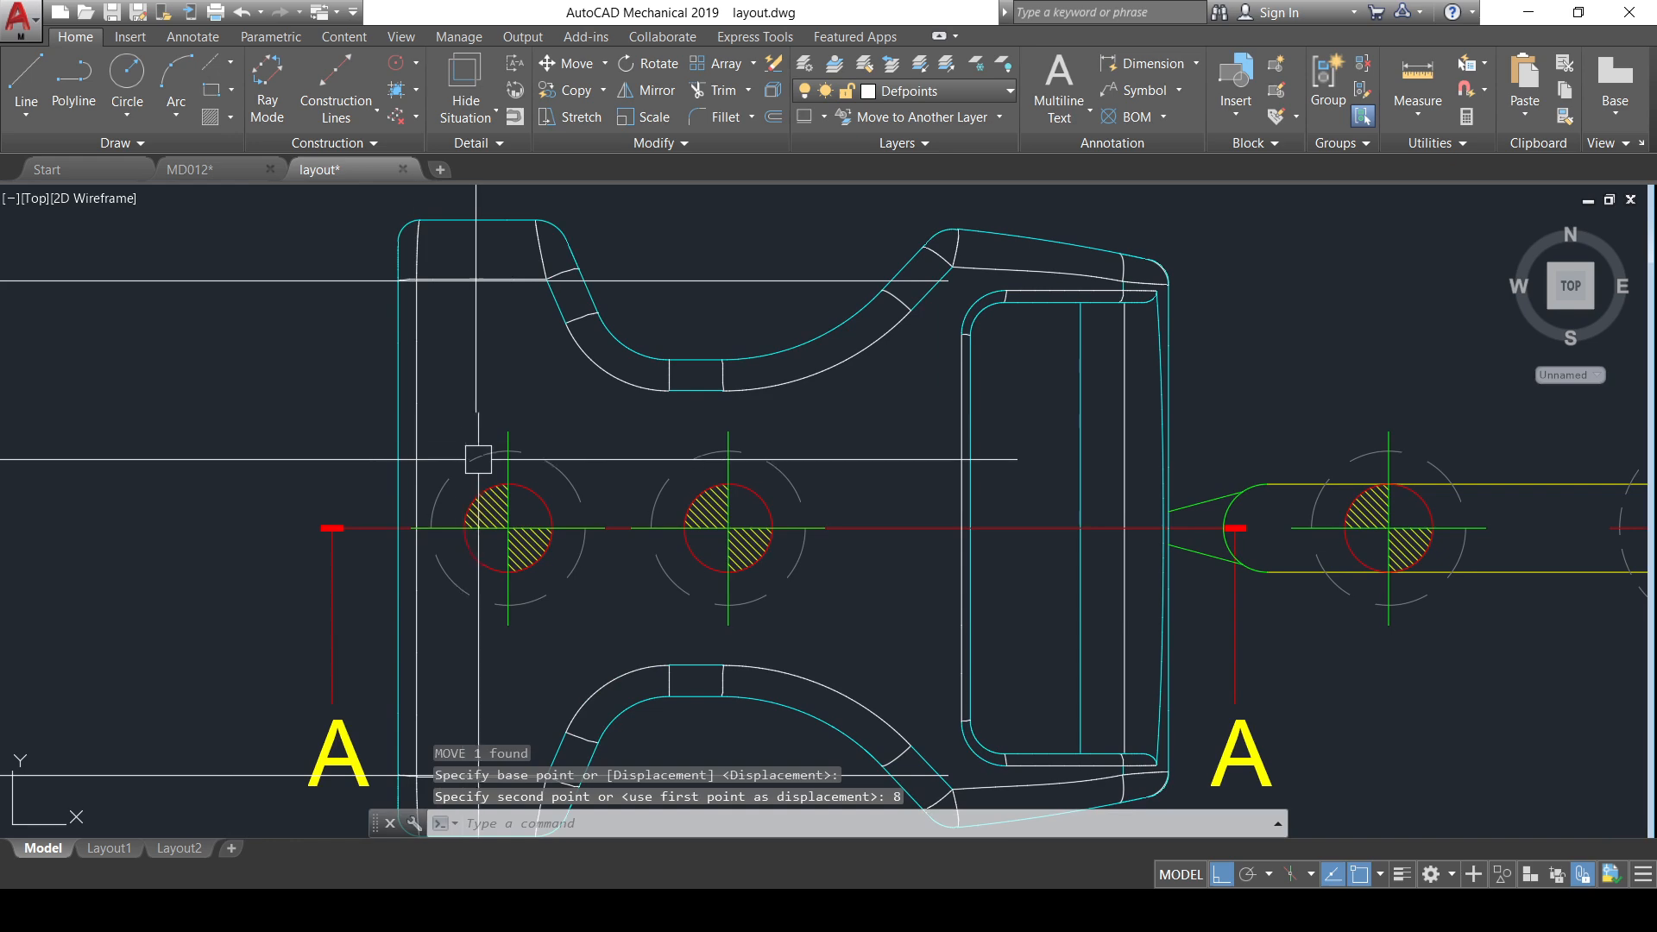
- Move the cavity's left ejector pin straight up from section line A-A toward the cavity's upper-left corner
left_click(501, 476)
type("m")
key("Return")
left_click(596, 433)
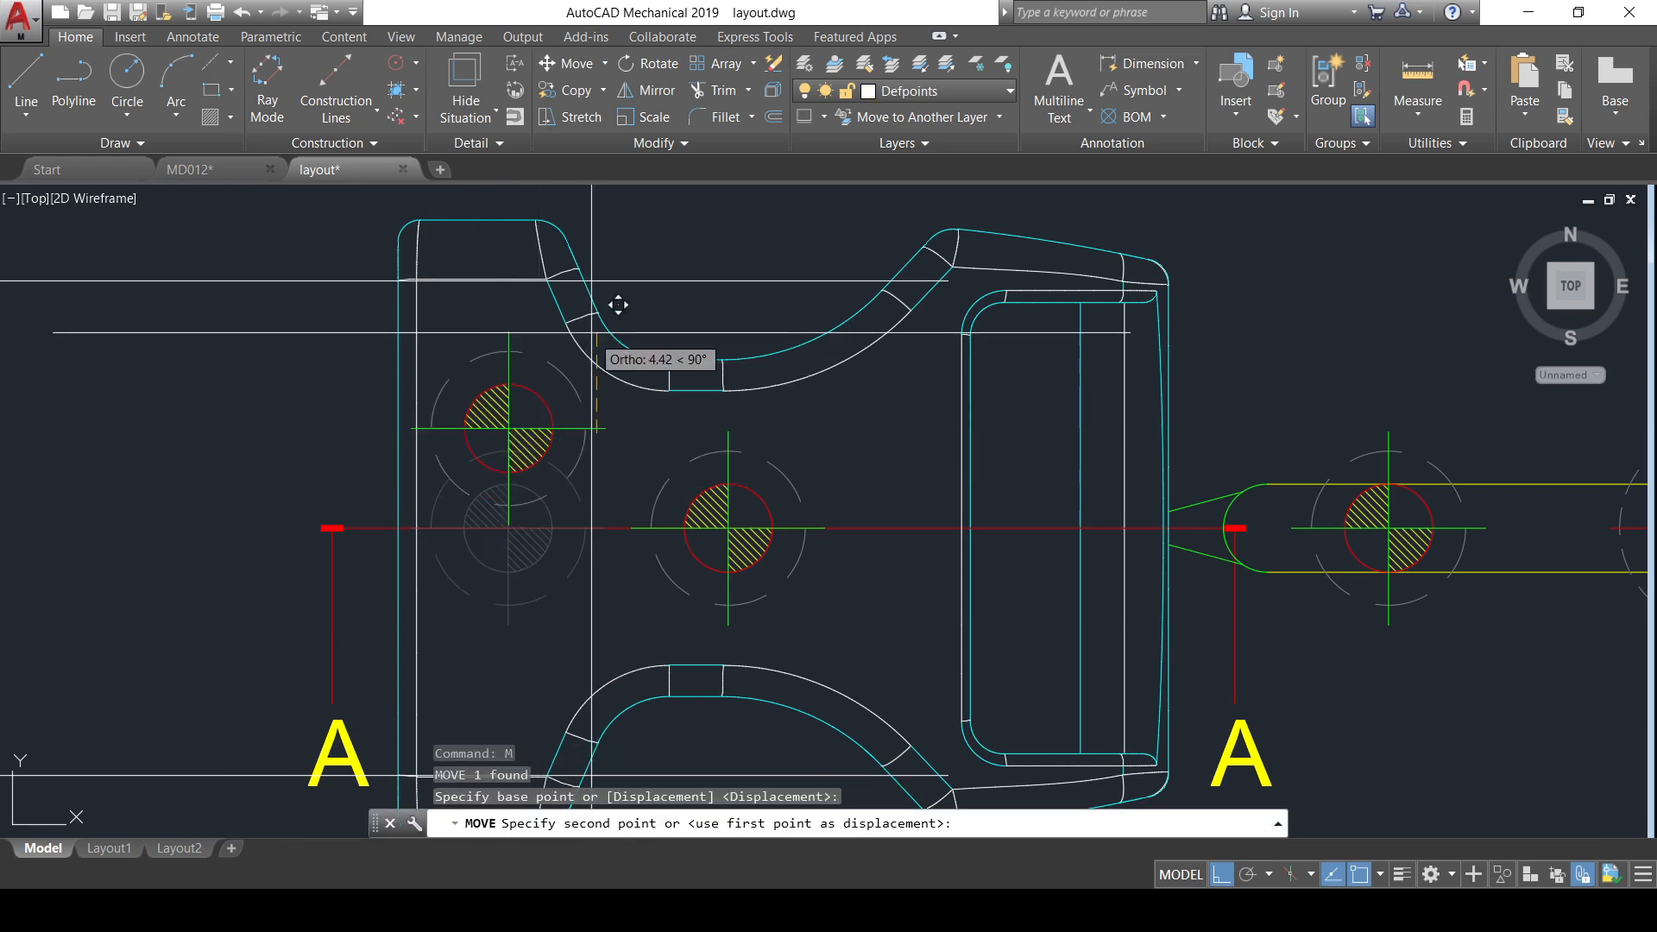
scroll(636, 325, "down", 2)
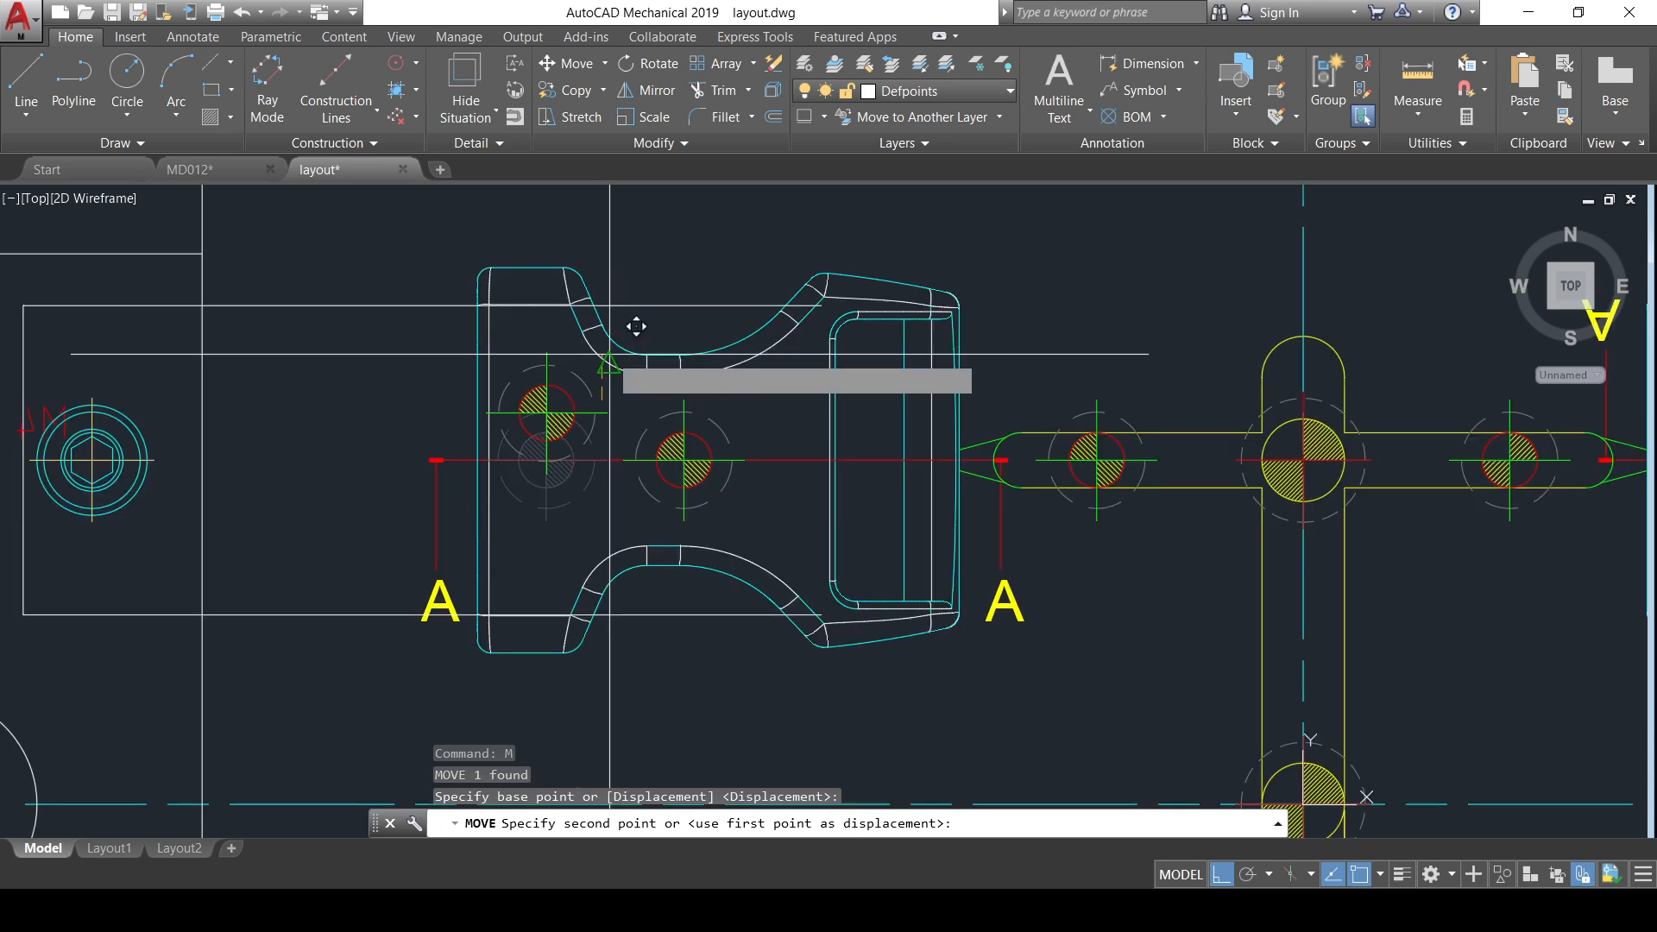
left_click(649, 277)
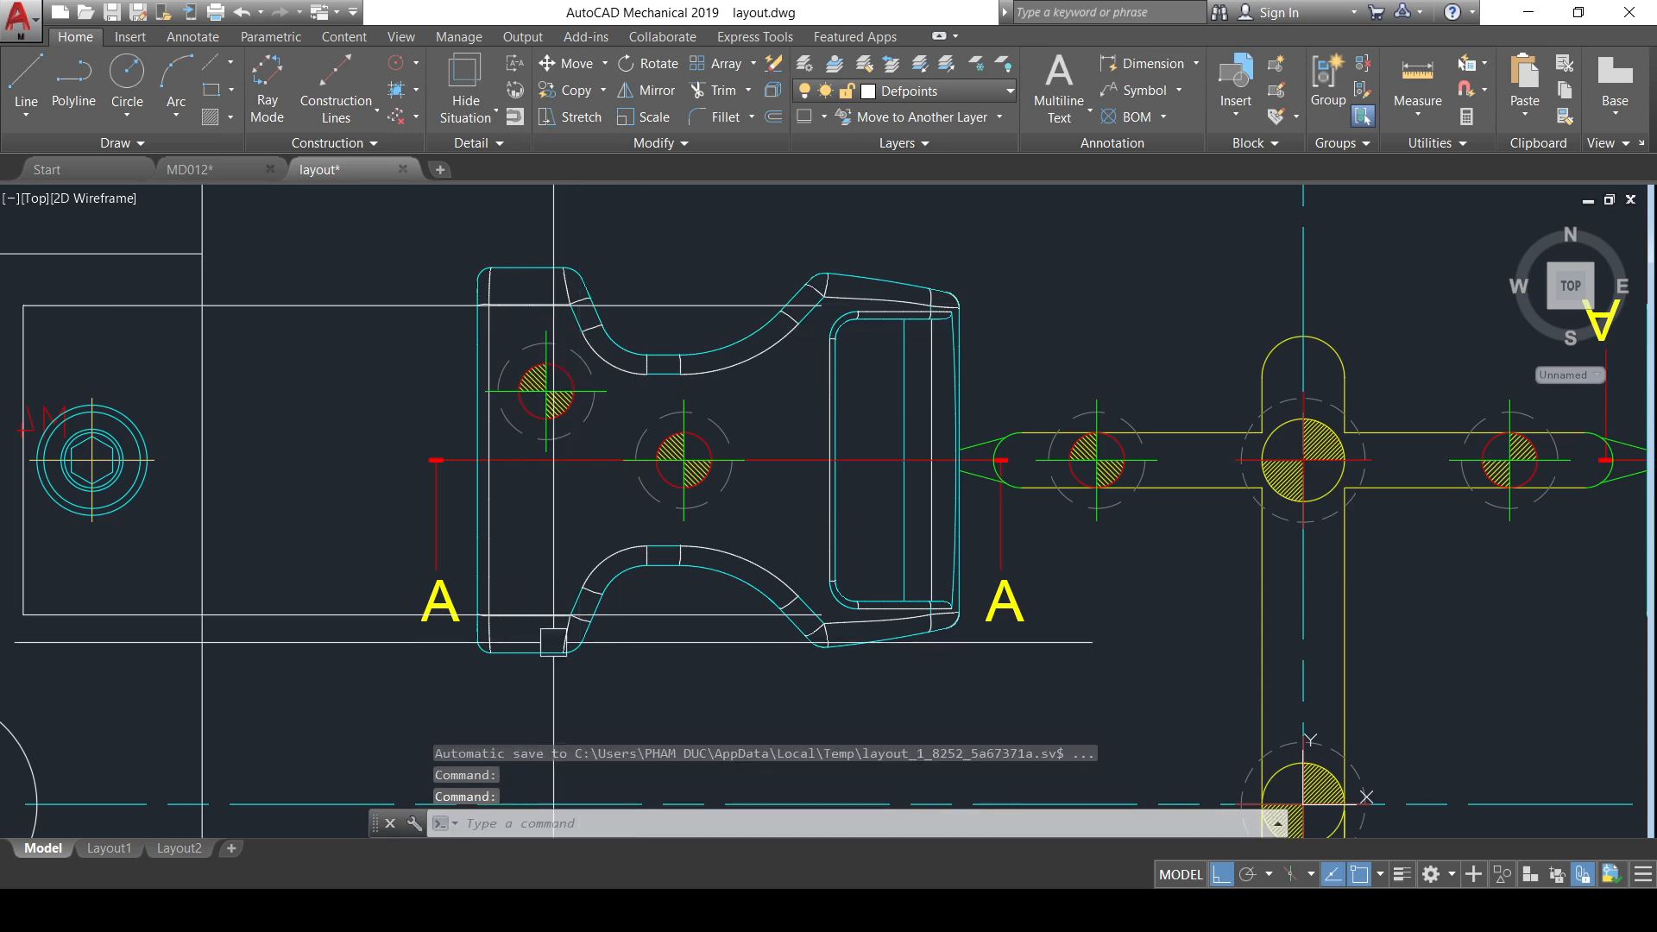
- Move the cavity's upper-left ejector pin another 2 straight up
scroll(551, 361, "up", 2)
left_click(545, 422)
type("m")
key("Return")
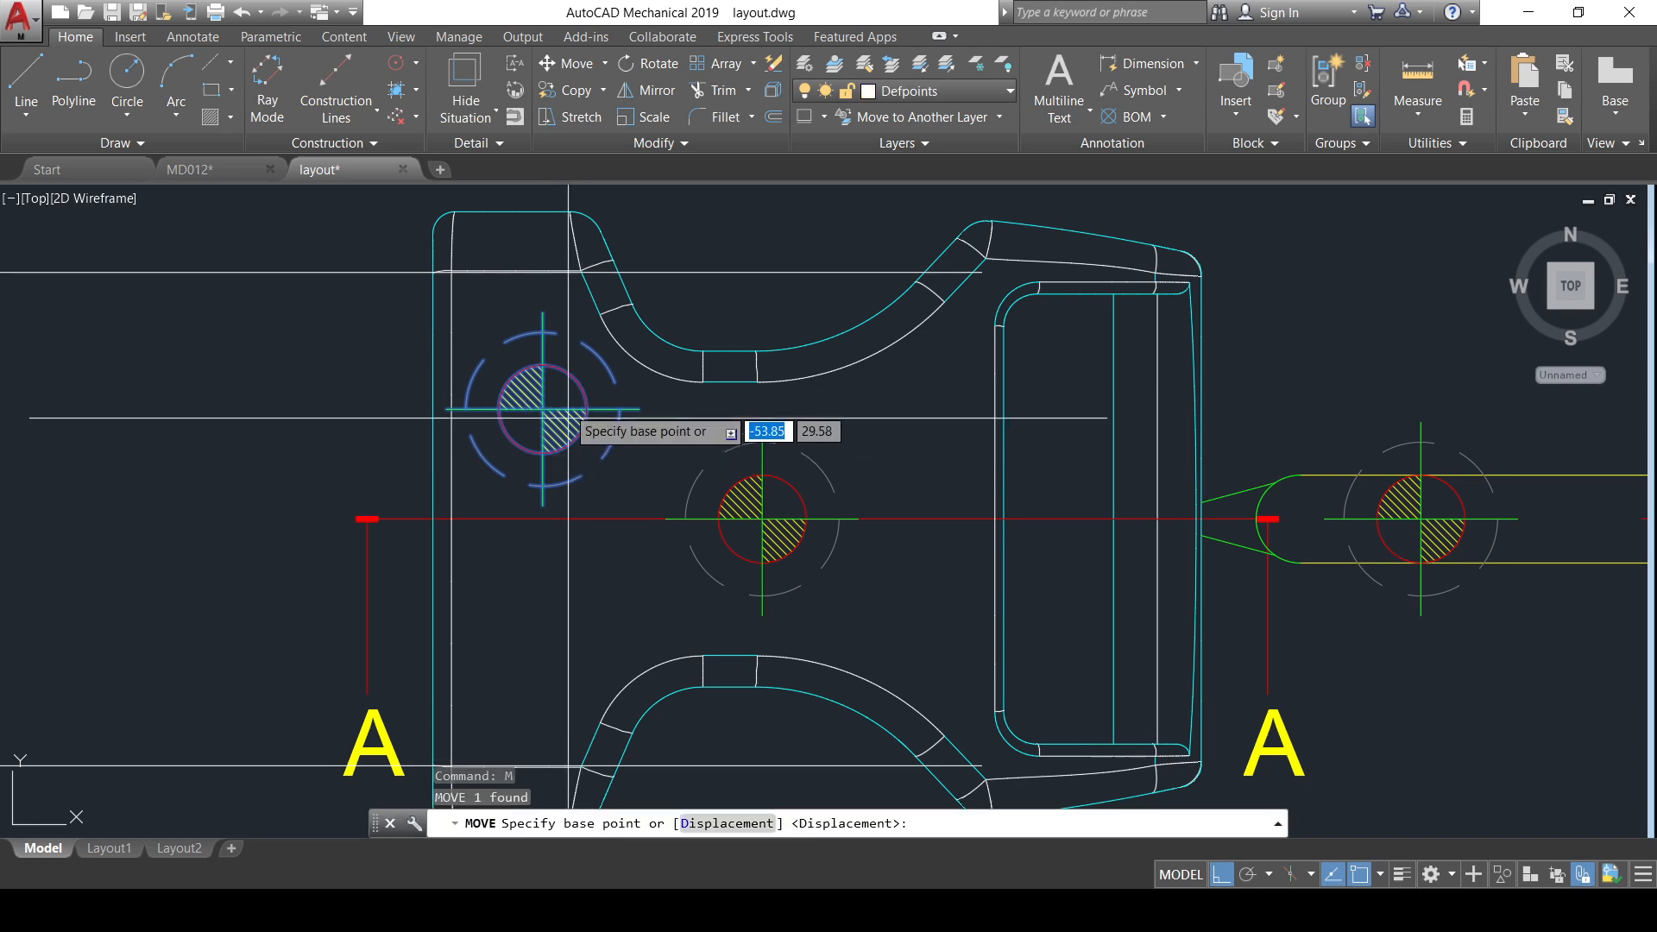
left_click(658, 450)
type("2")
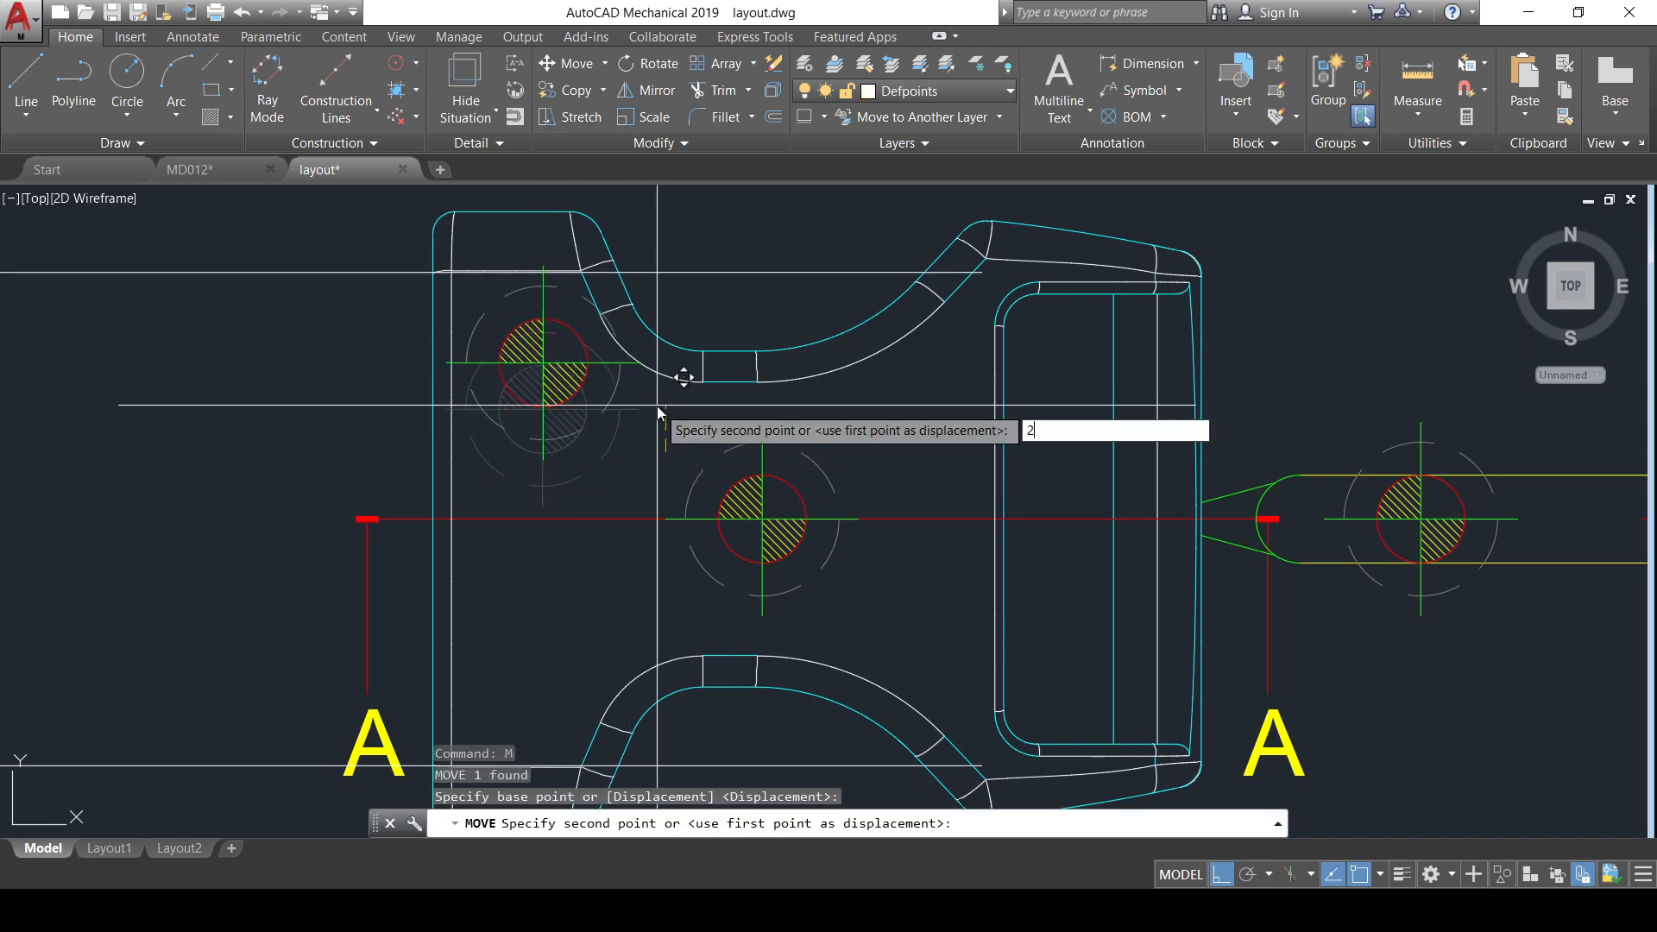
key("Return")
- Mirror the cavity's upper-left ejector pin about a vertical line through the centre pin, keeping the original
scroll(789, 435, "down", 8)
scroll(814, 436, "up", 6)
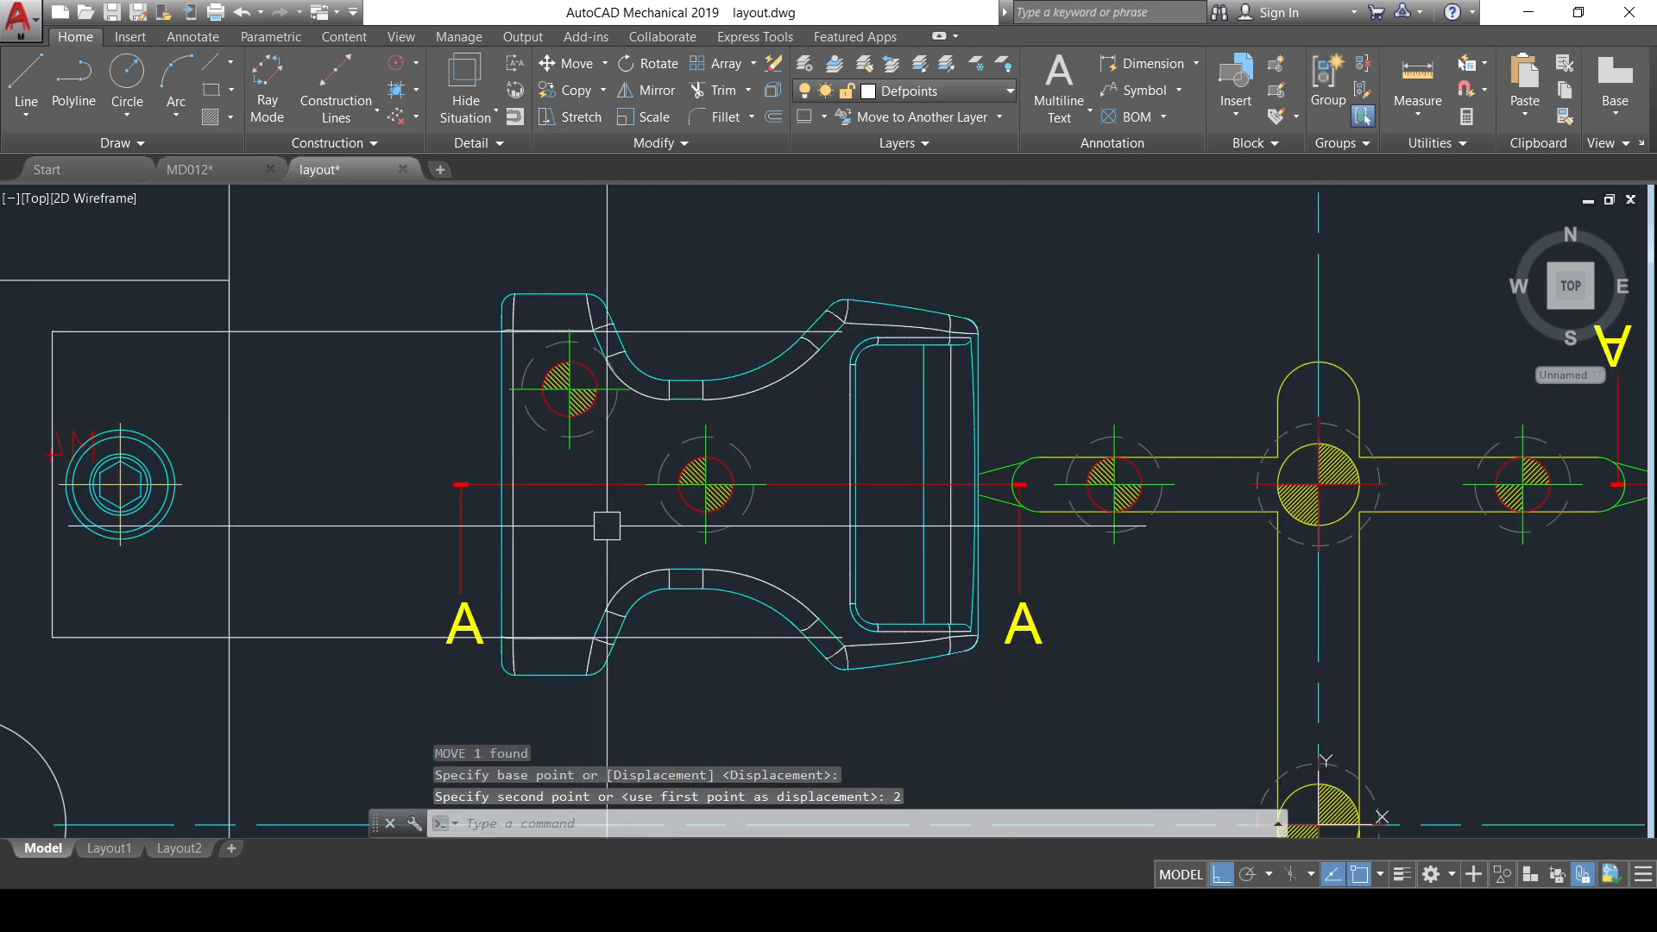
middle_click_drag(606, 525, 643, 481)
left_click(600, 354)
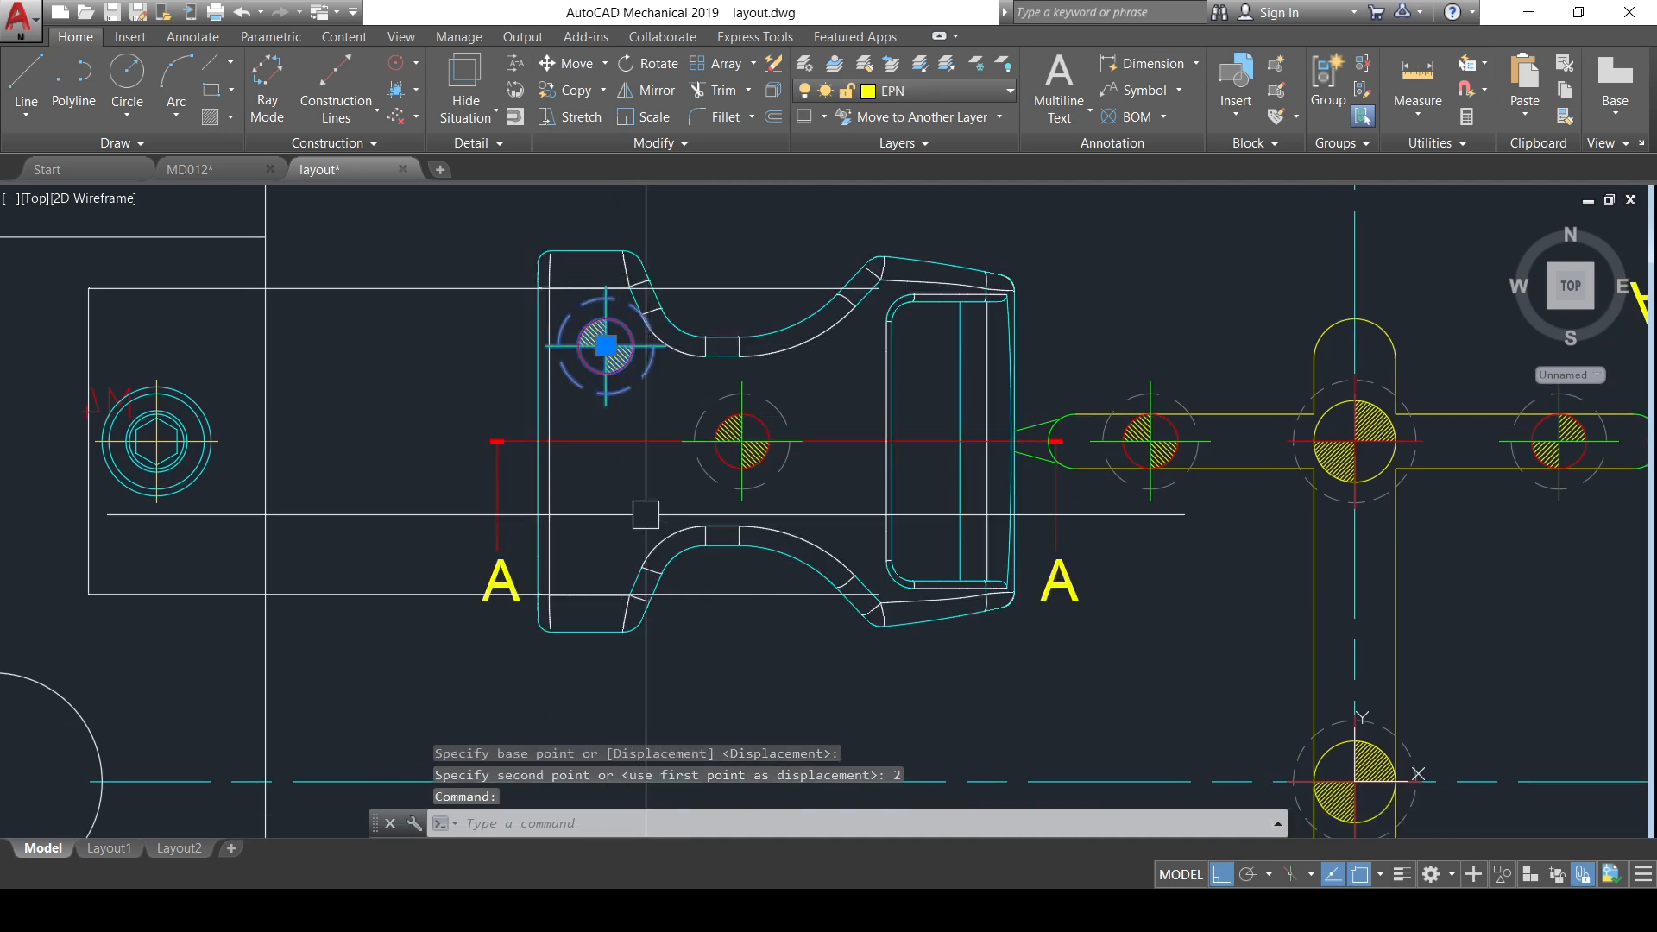
key("Return")
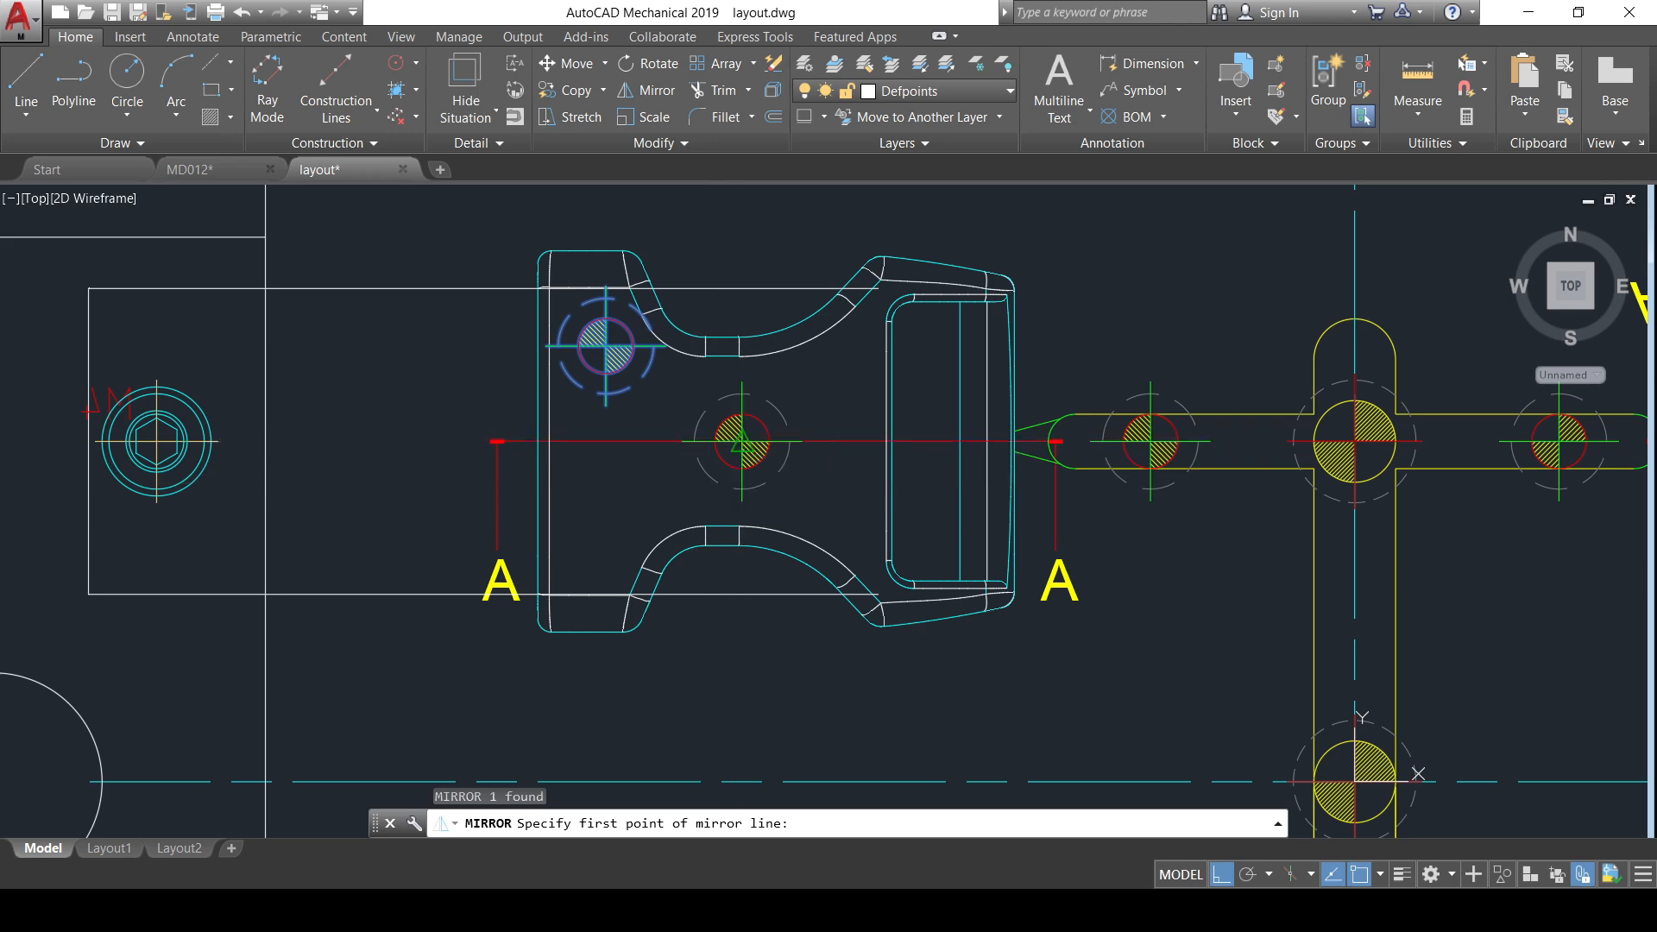
left_click(741, 441)
scroll(729, 518, "down", 6)
left_click(737, 391)
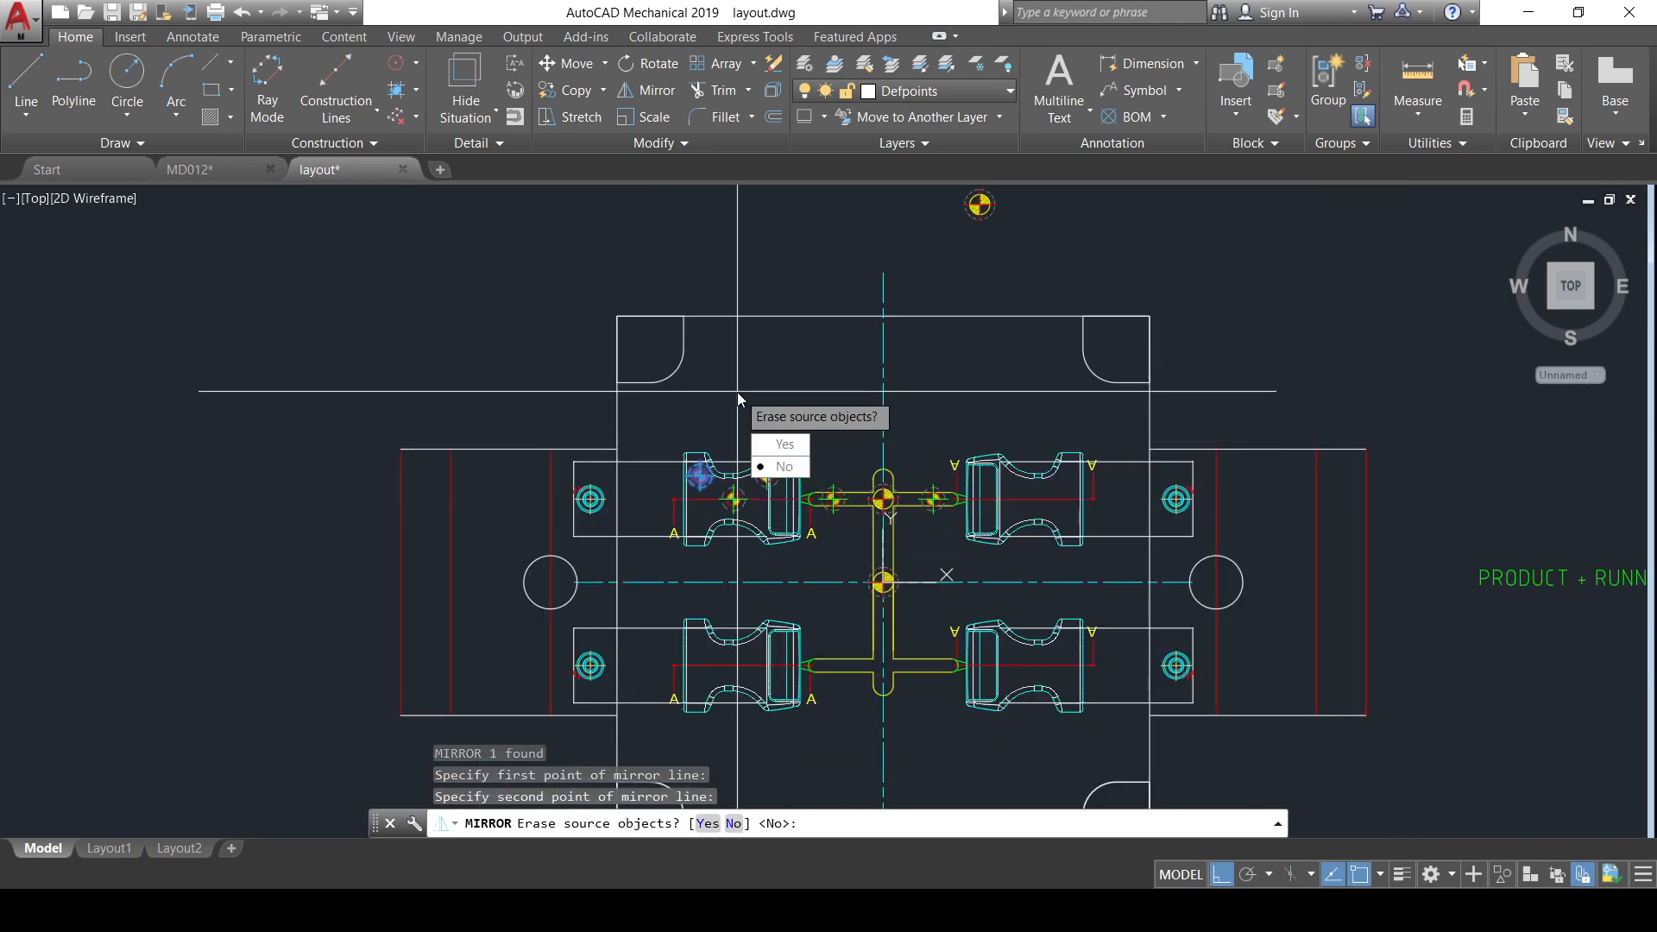
left_click(774, 466)
- Move the mirrored upper-right ejector pin 2 straight left, away from the cavity's rectangular opening
scroll(733, 389, "up", 8)
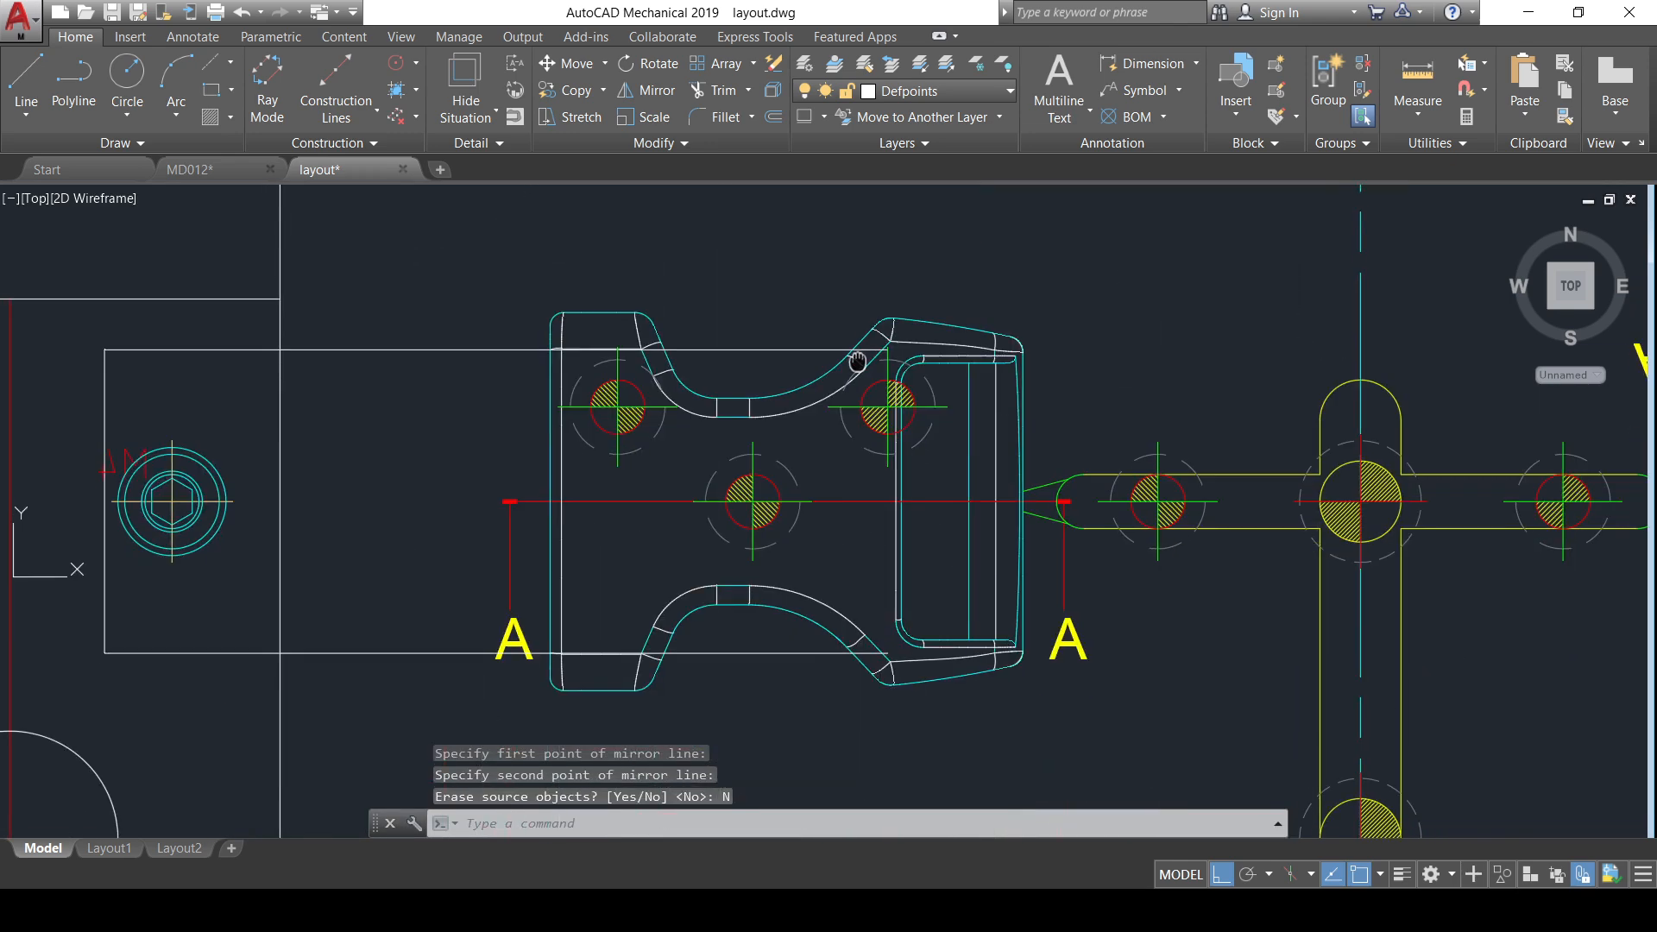
left_click(904, 414)
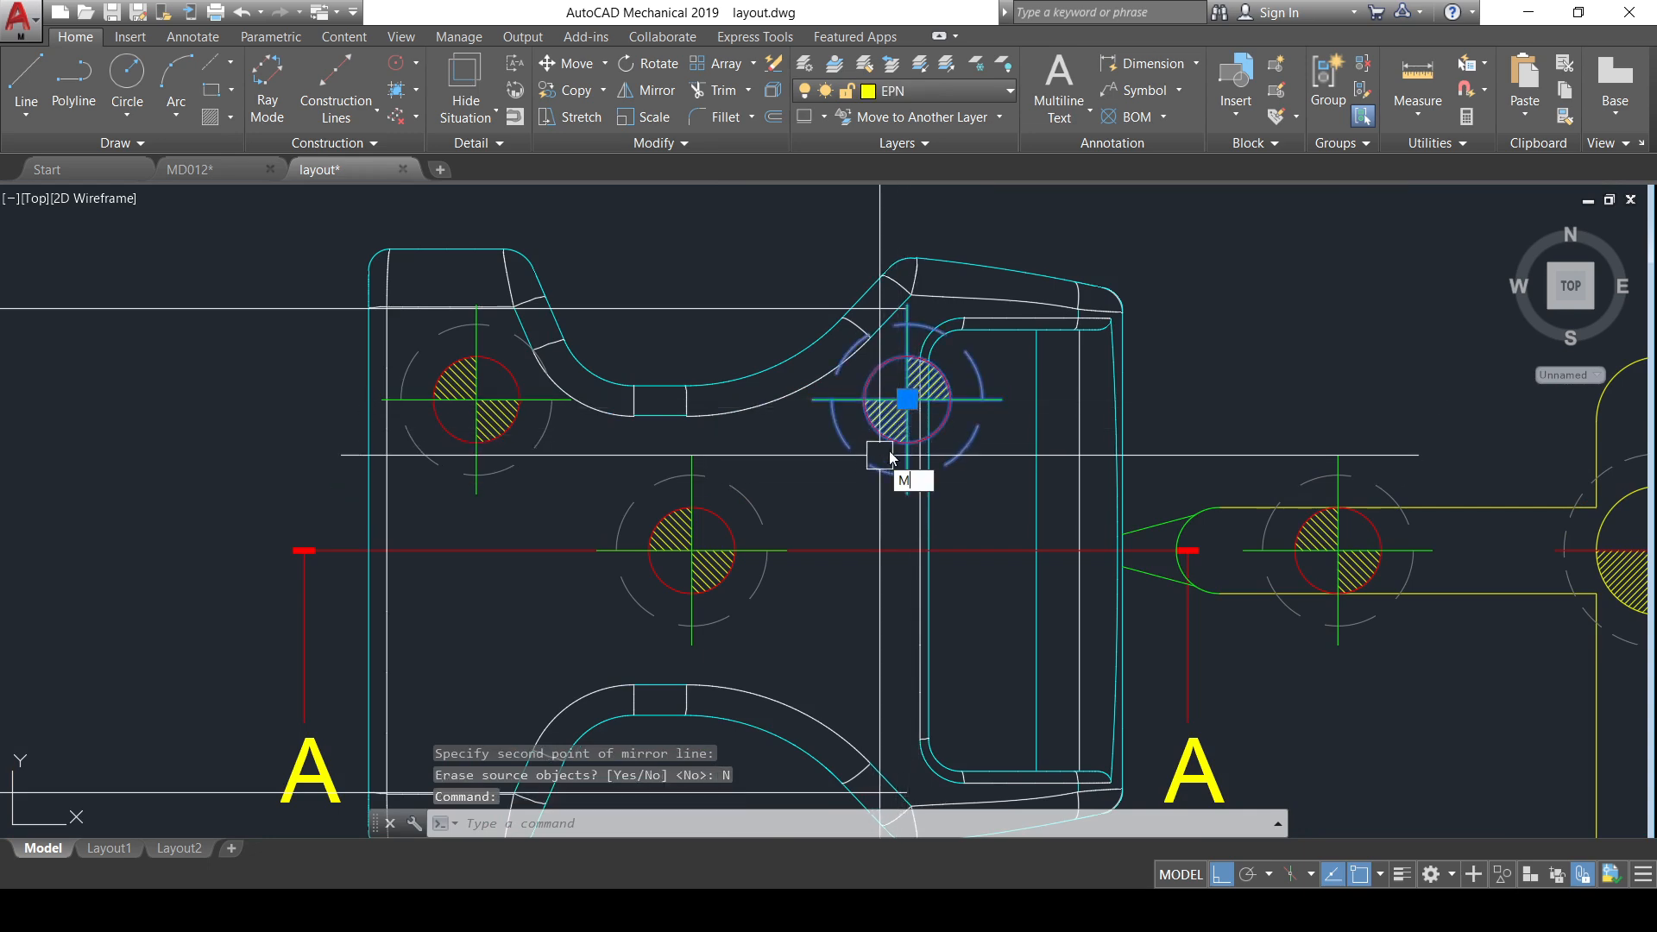
key("Return")
left_click(1088, 229)
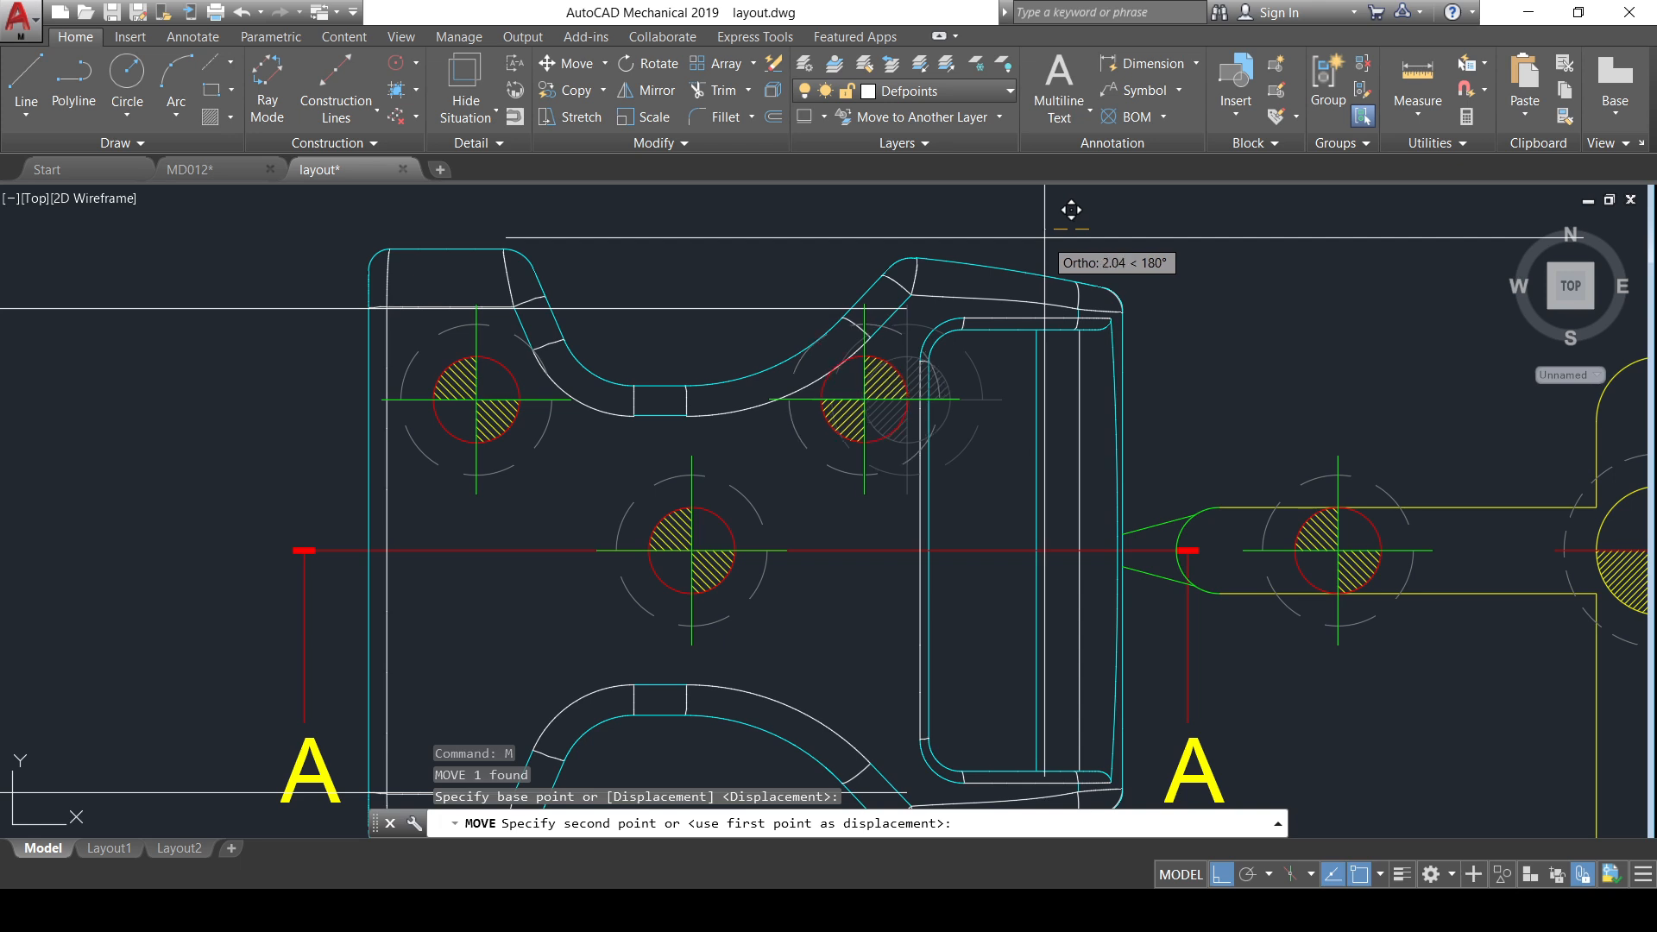
type("2")
key("Return")
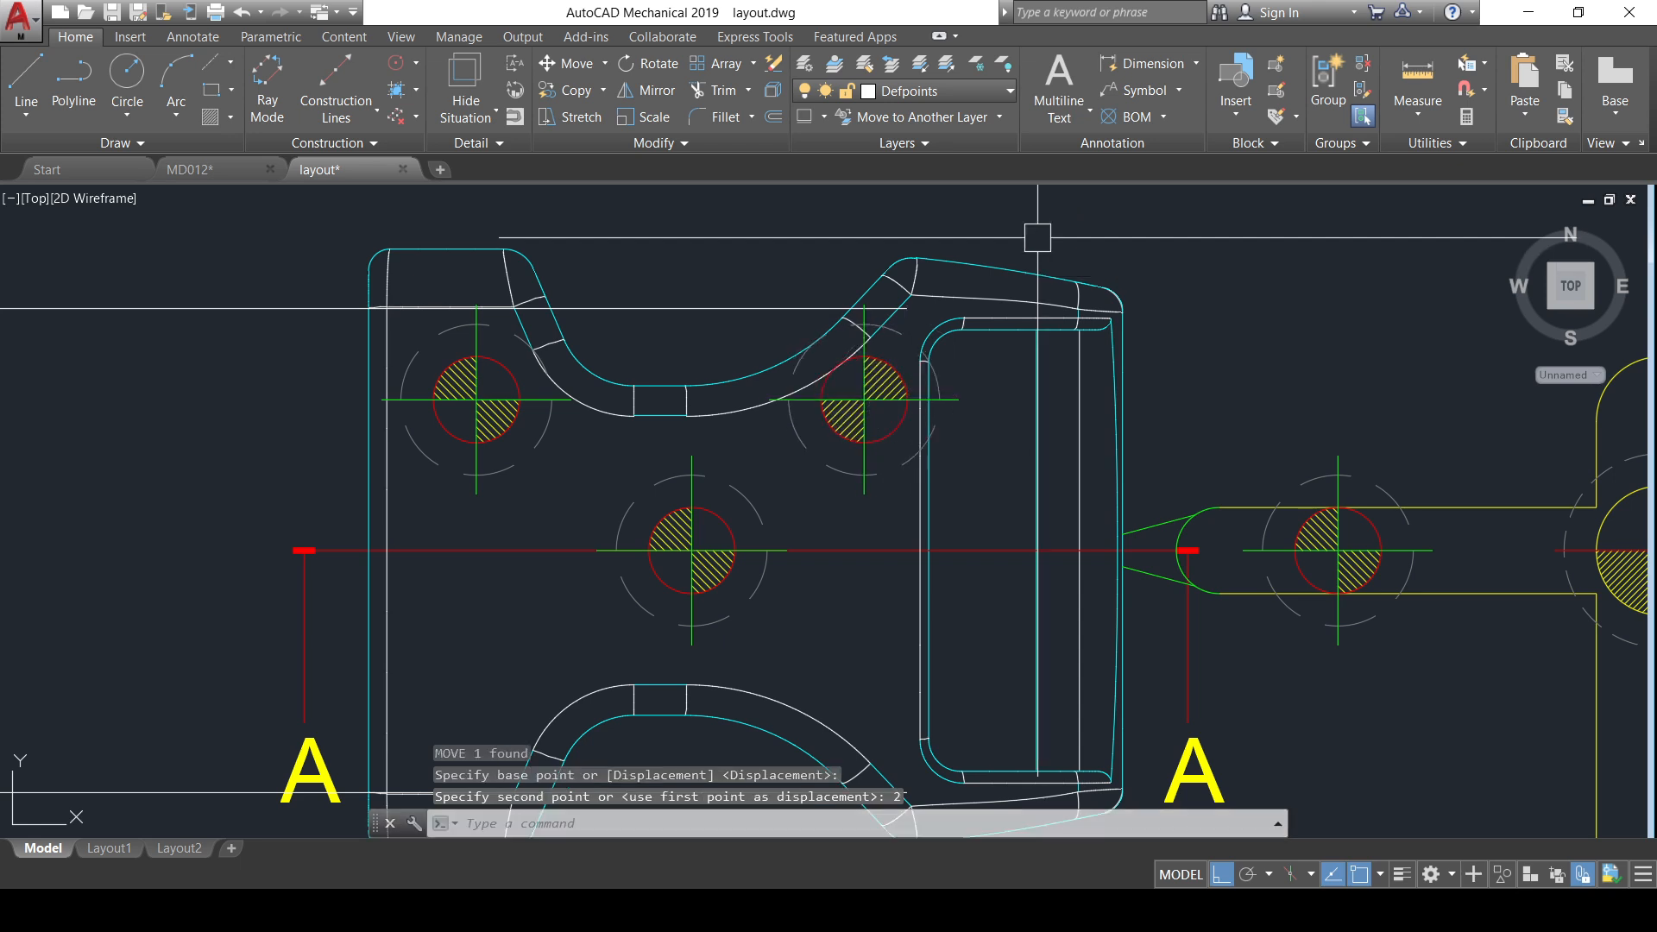
left_click(865, 402)
left_click(475, 400)
middle_click_drag(655, 453, 639, 429)
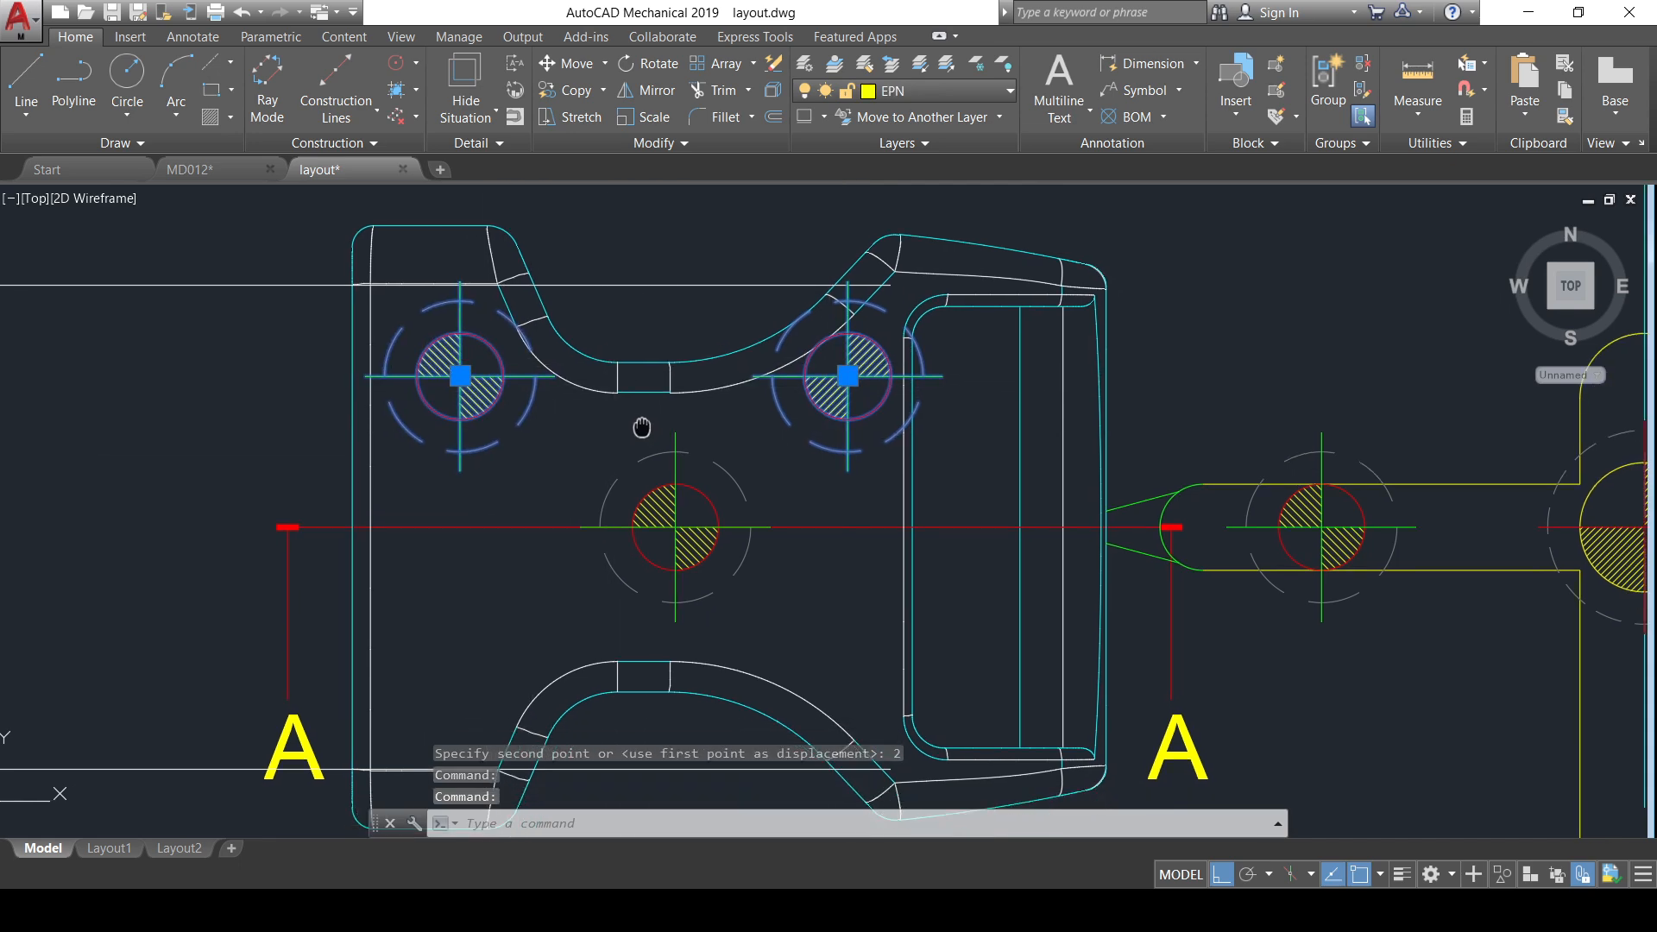
type("M")
key("Return")
key("Escape")
- Move the cavity's upper-right ejector pin 1.5 straight down toward section line A-A
left_click(848, 374)
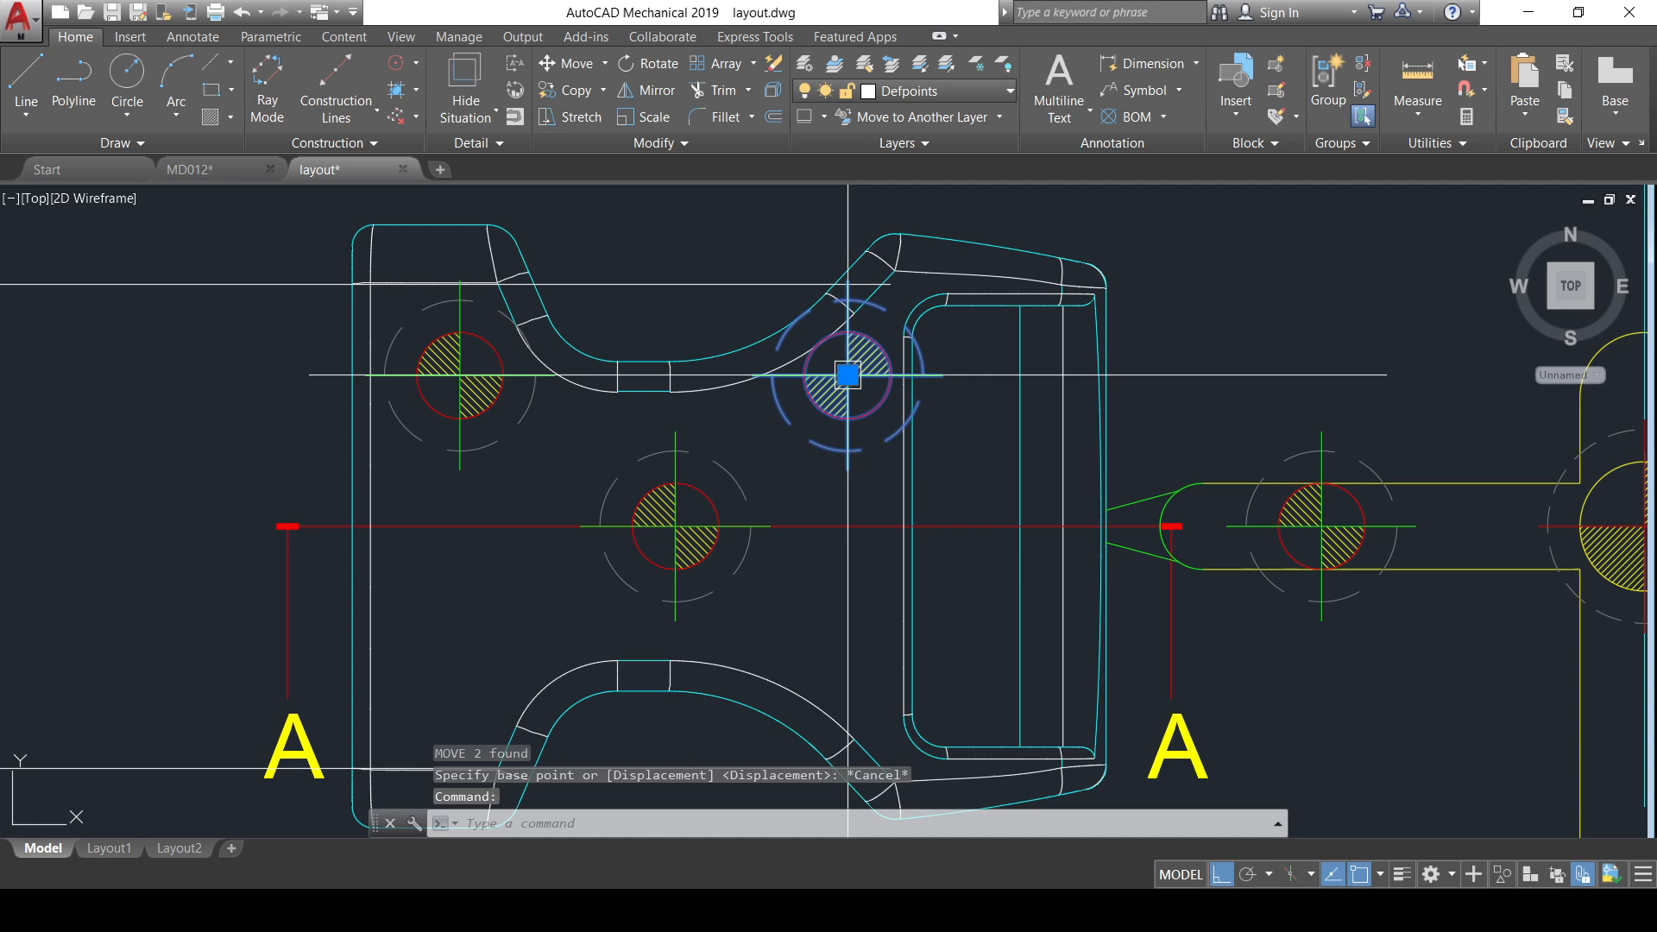
type("M")
key("Return")
left_click(1286, 242)
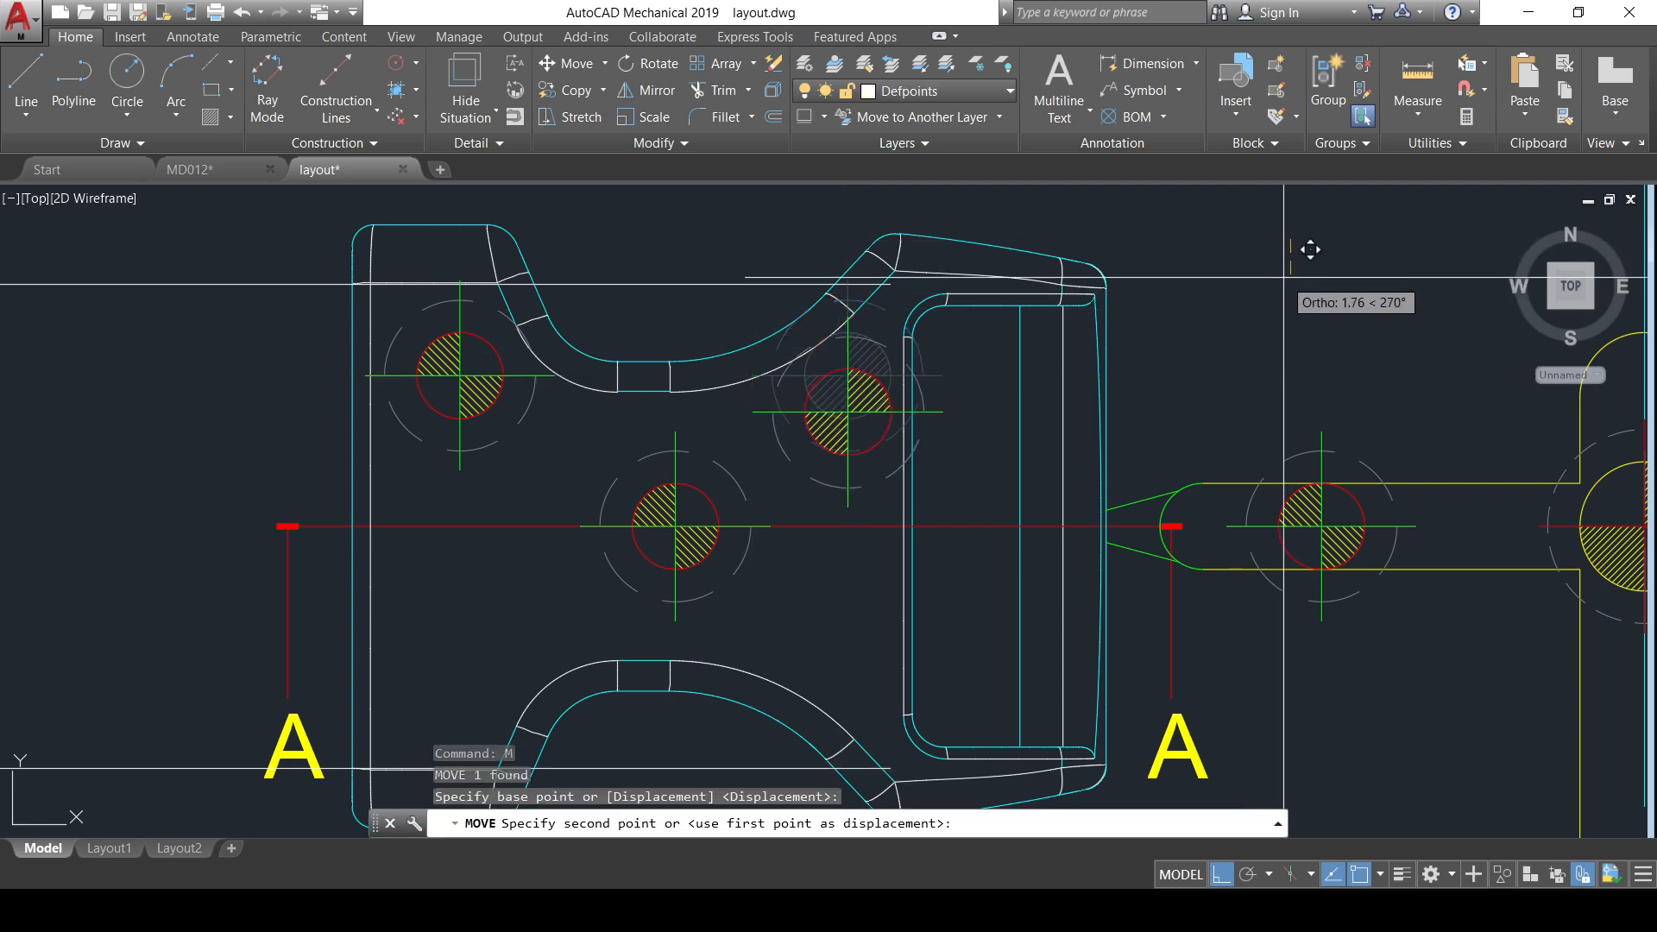
type("1.5")
key("Return")
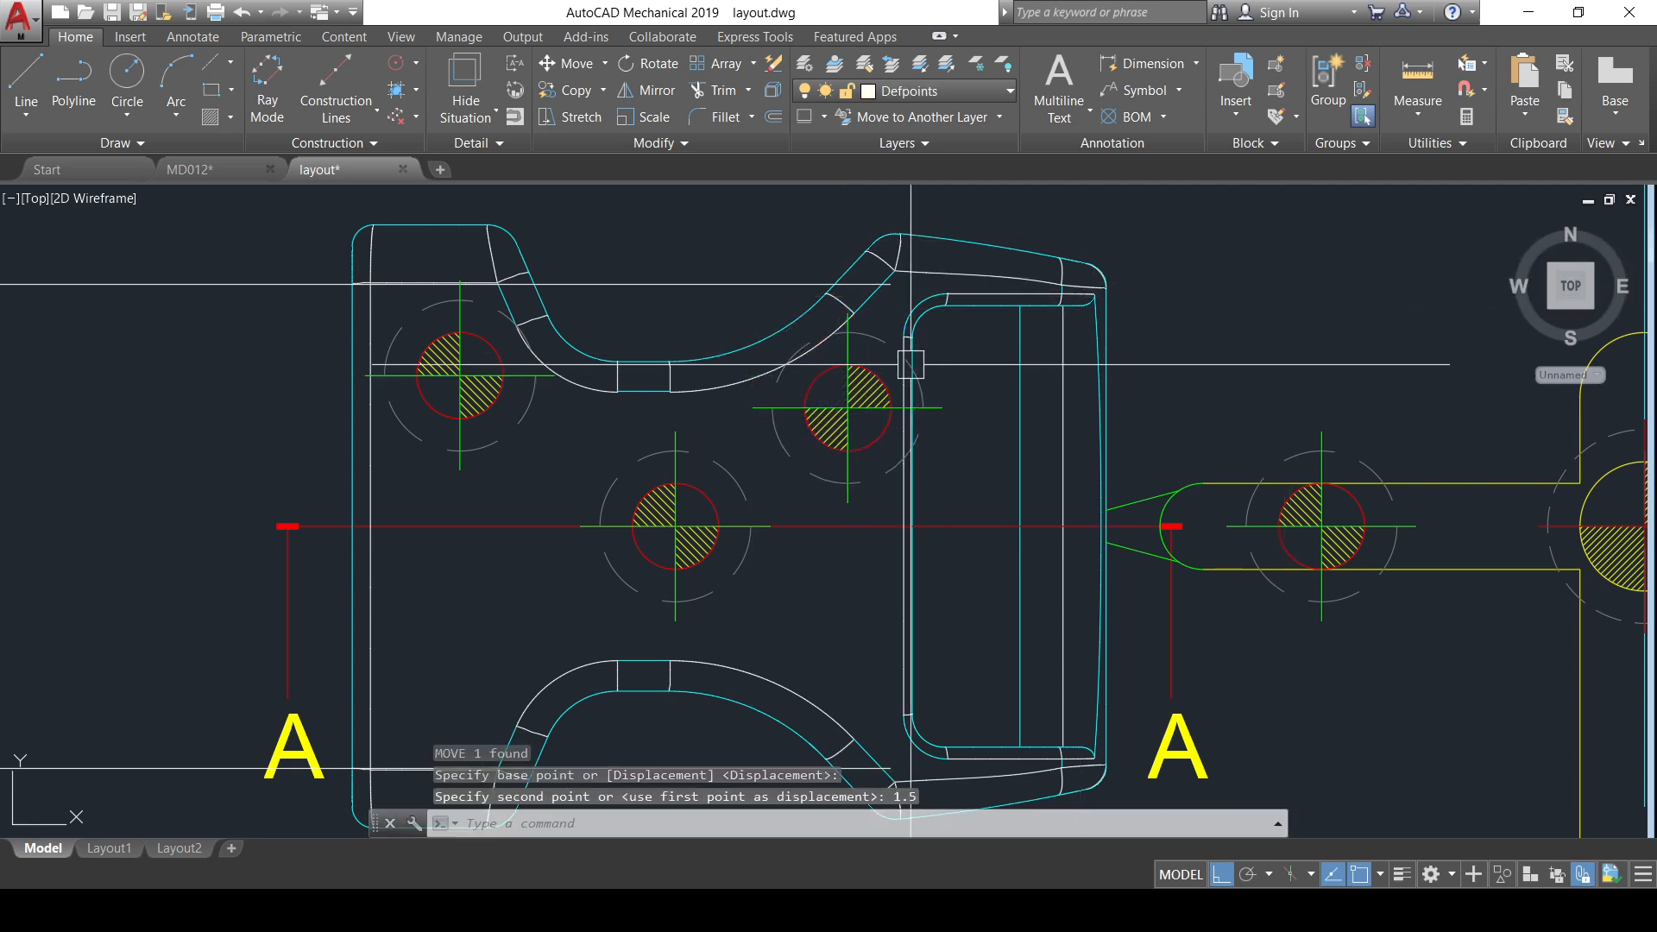
scroll(911, 365, "up", 1)
scroll(814, 429, "down", 4)
scroll(871, 449, "up", 4)
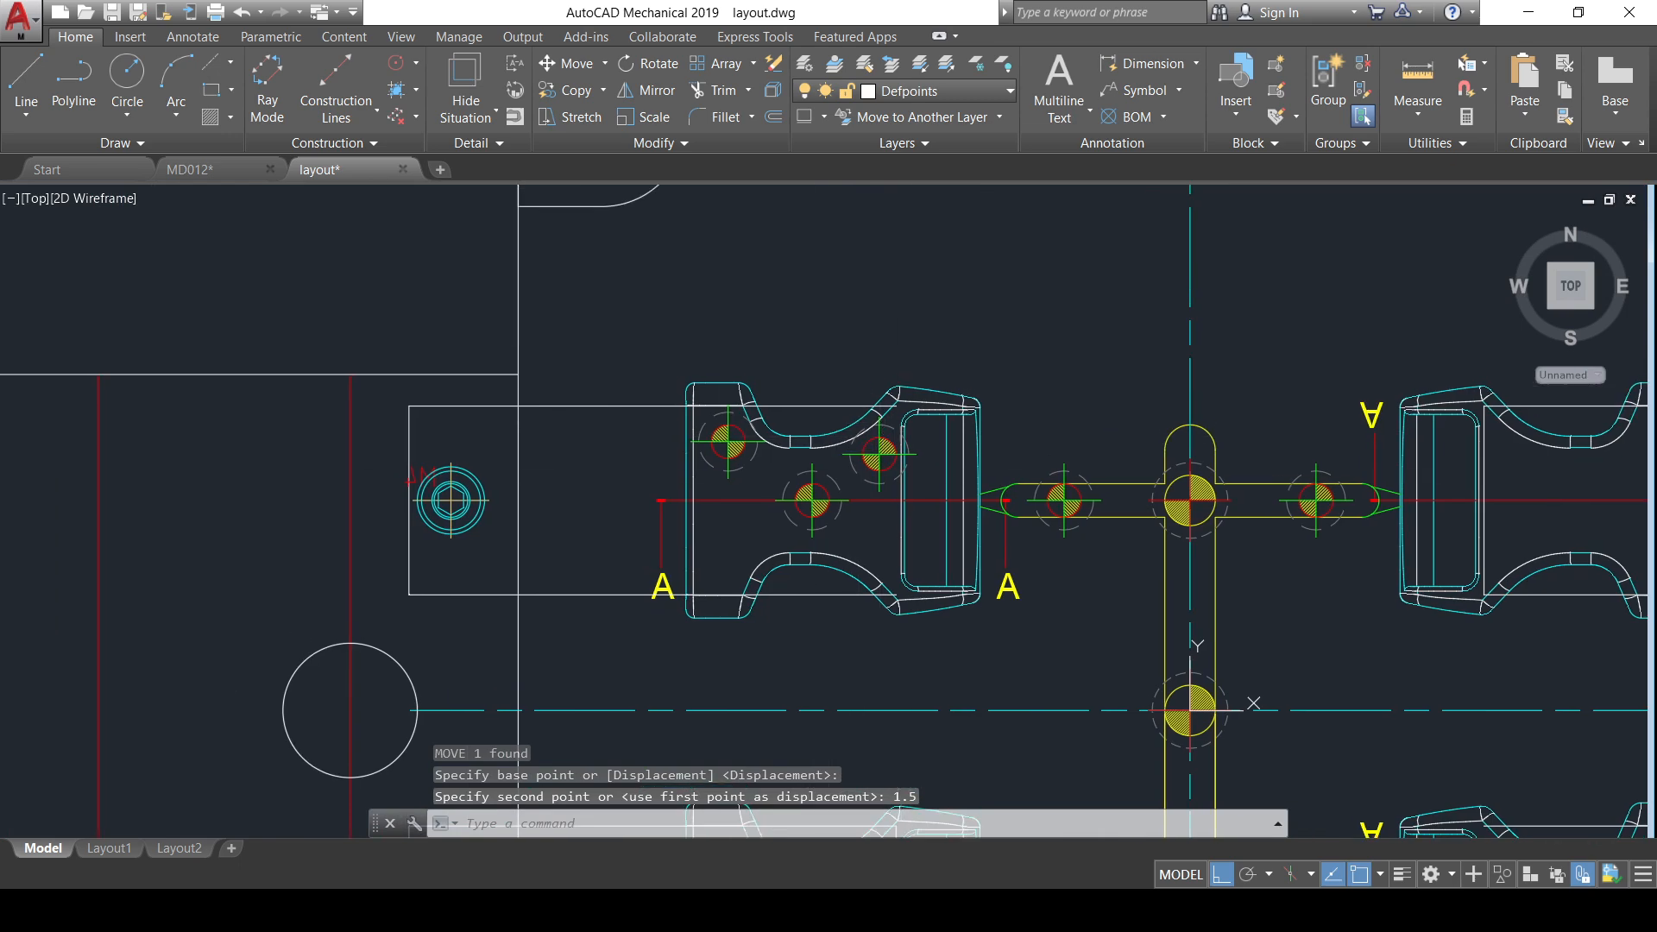
left_click(870, 448)
left_click(474, 397)
middle_click_drag(639, 601, 740, 453)
scroll(717, 446, "down", 4)
scroll(740, 453, "up", 4)
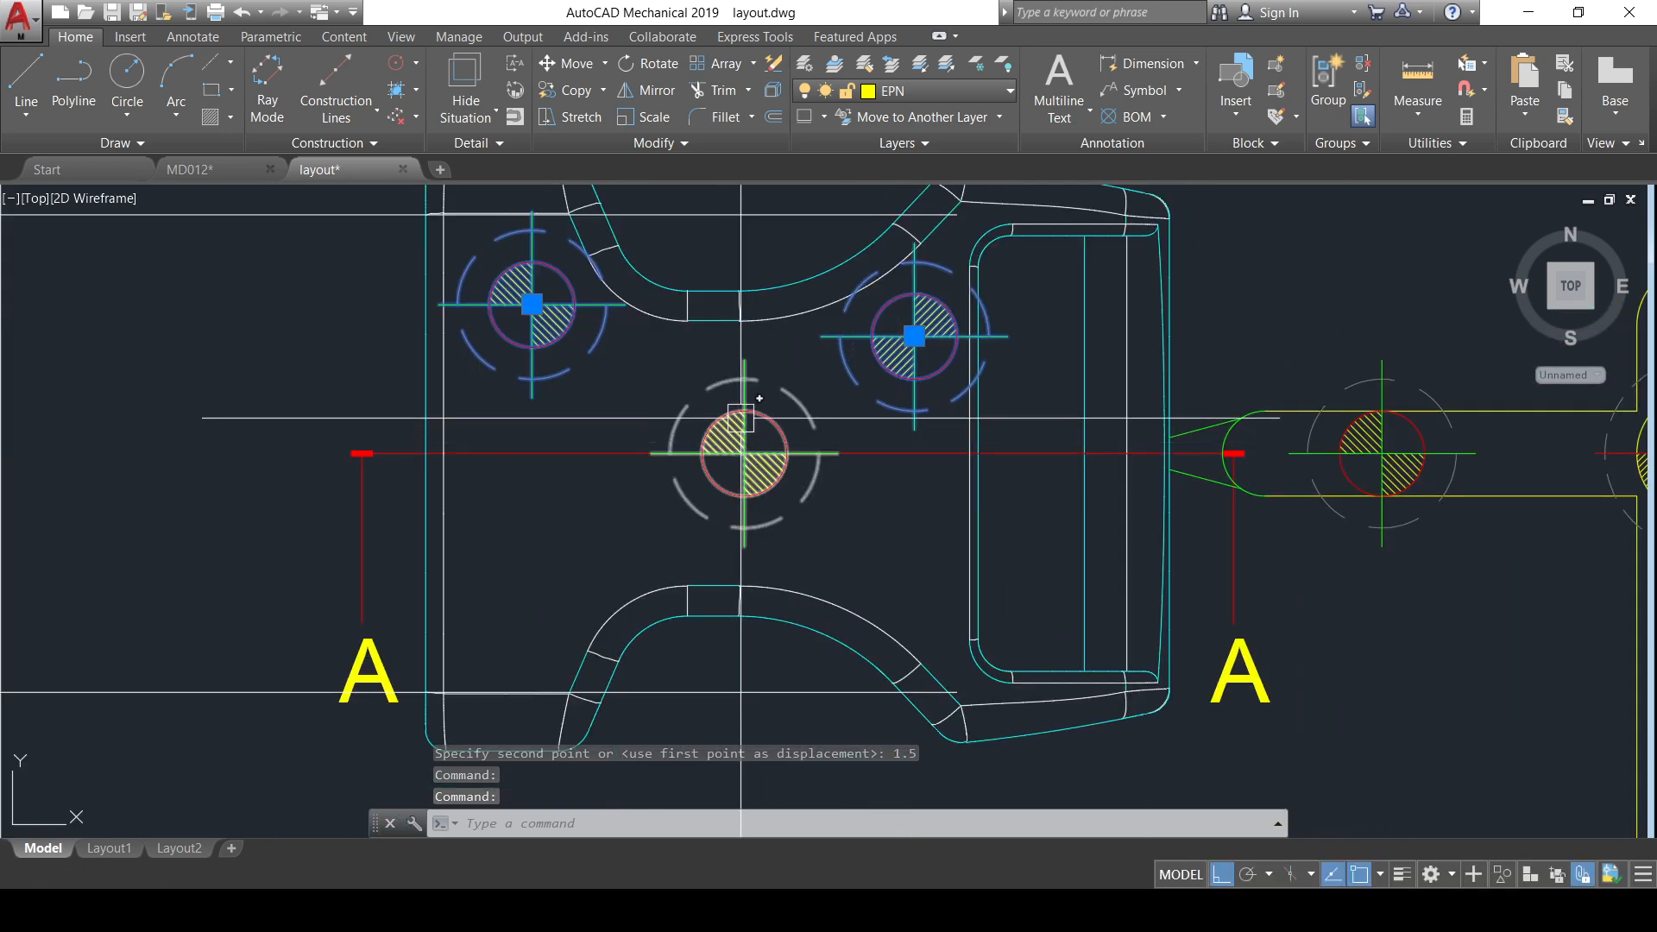
scroll(741, 418, "down", 4)
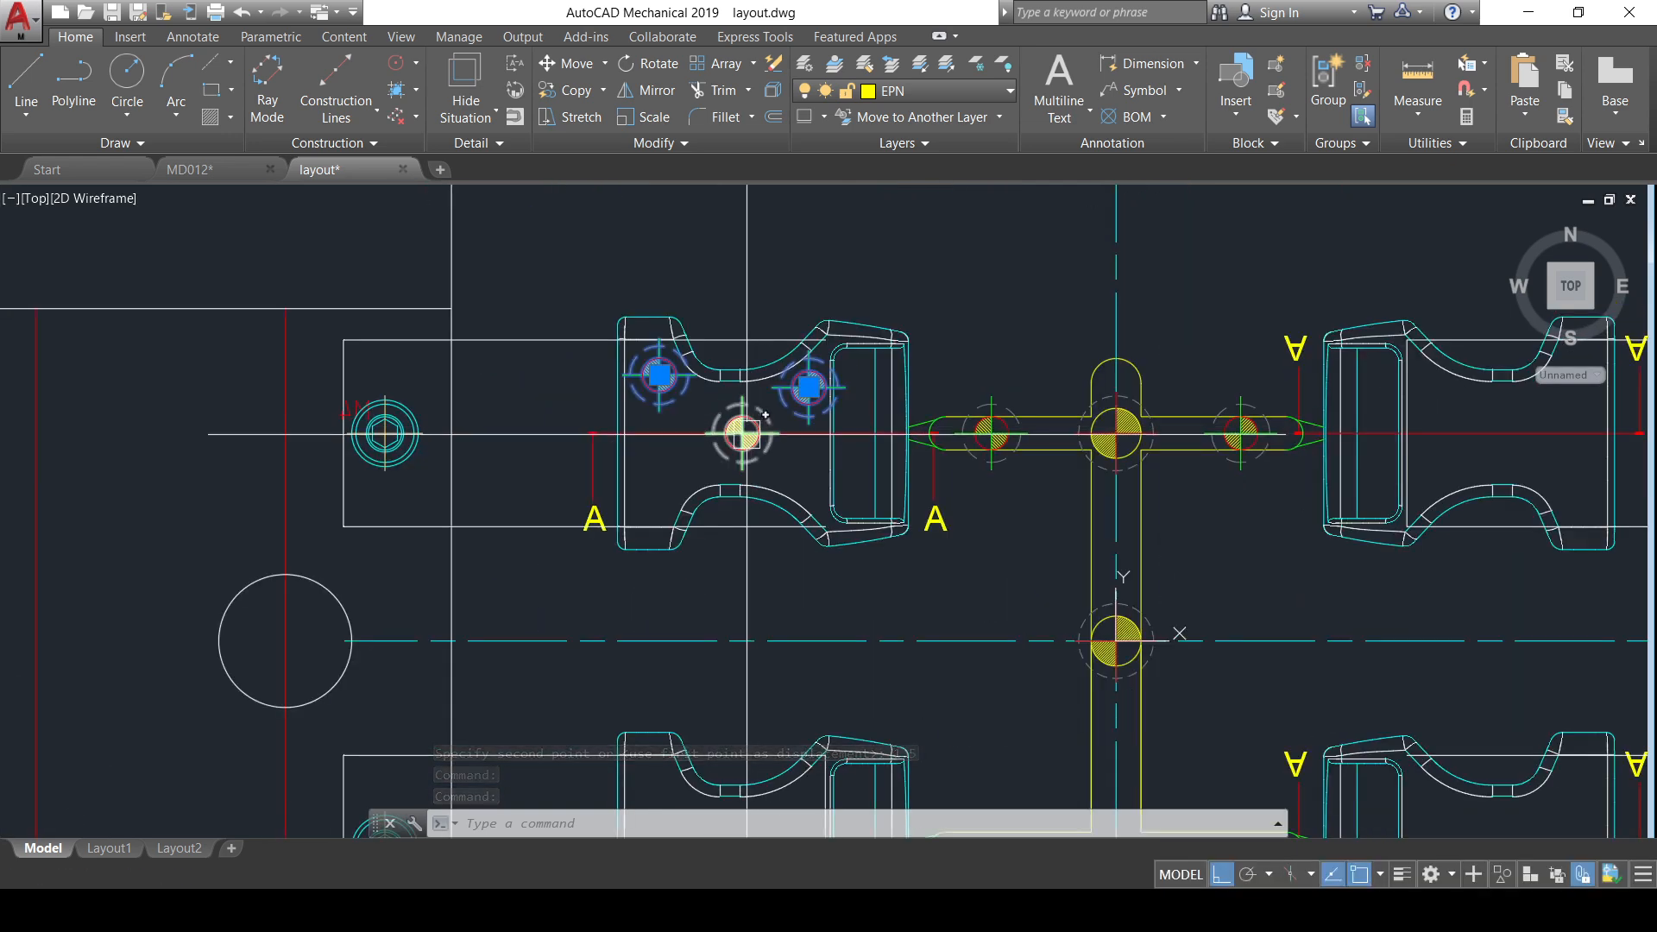
scroll(732, 426, "up", 4)
key("Escape")
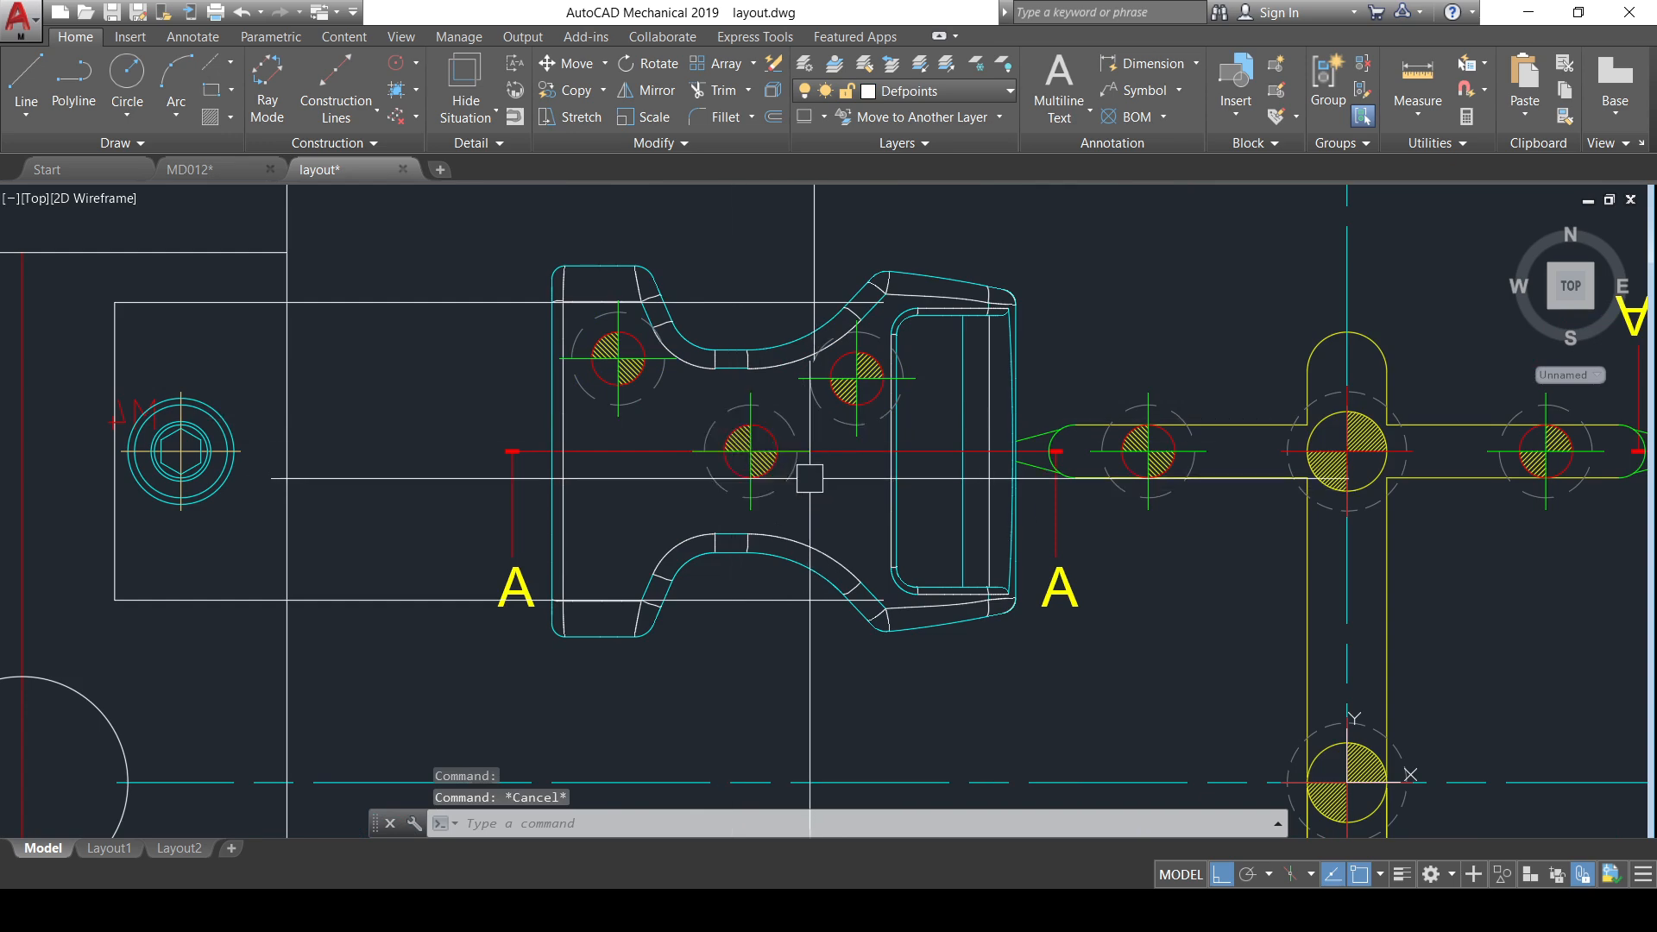
- Delete the cavity's centre ejector pin on section line A-A
middle_click_drag(809, 477, 769, 459)
left_click(711, 432)
key("Delete")
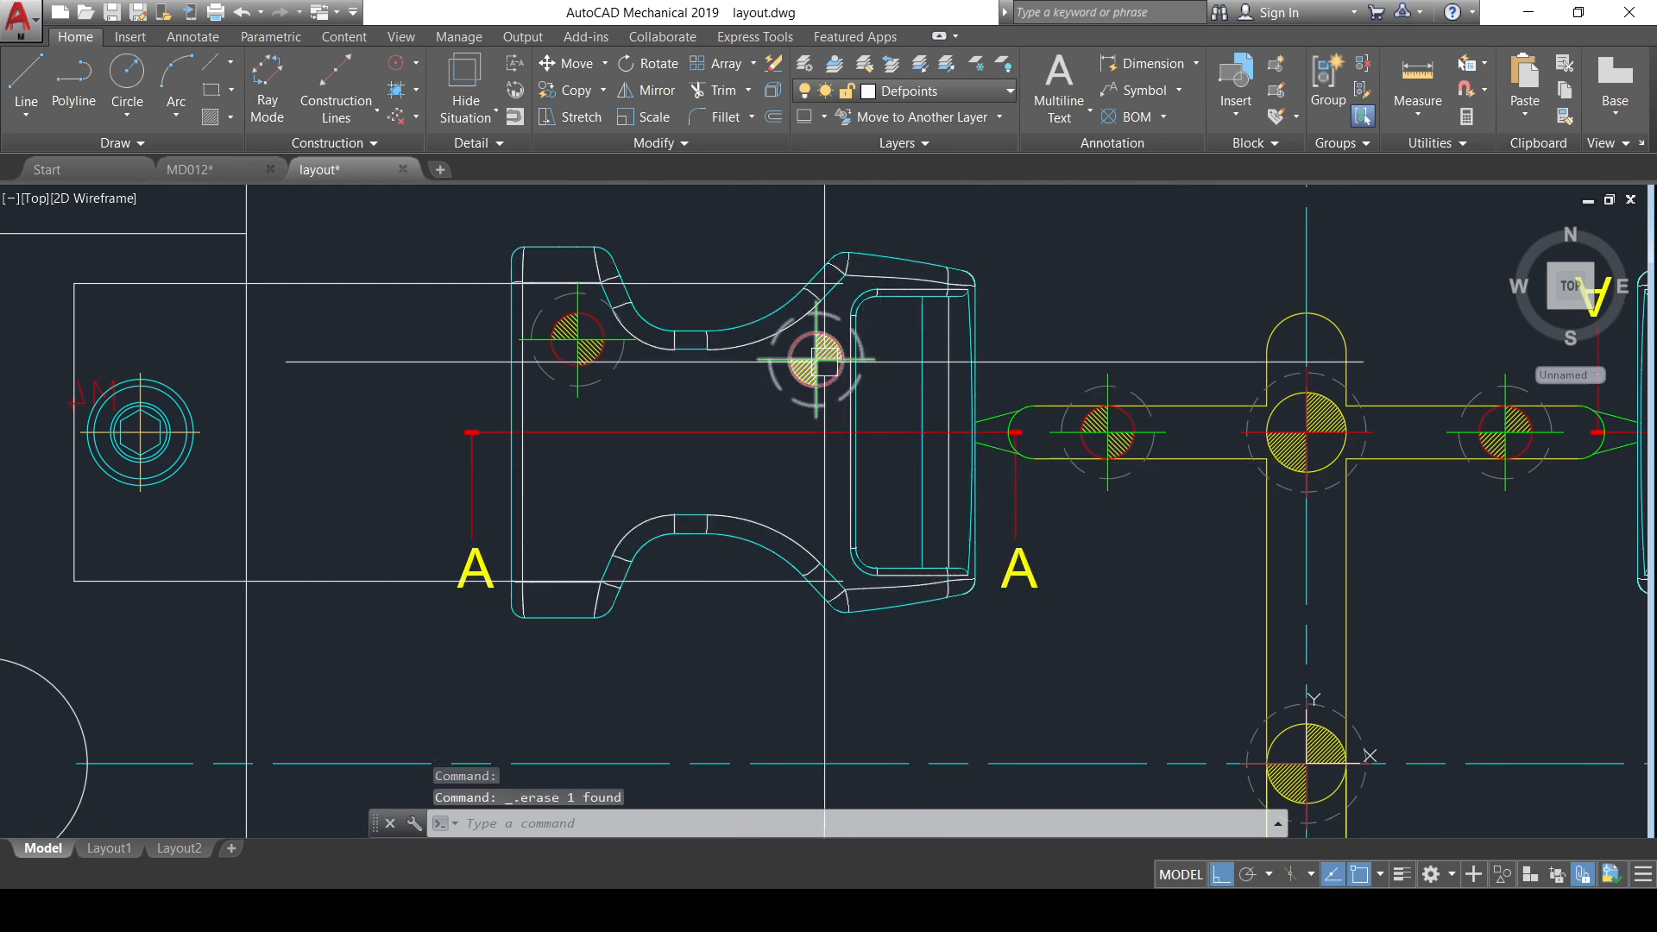
- Mirror the cavity's two upper ejector pins about section line A-A, keeping the originals
left_click(824, 361)
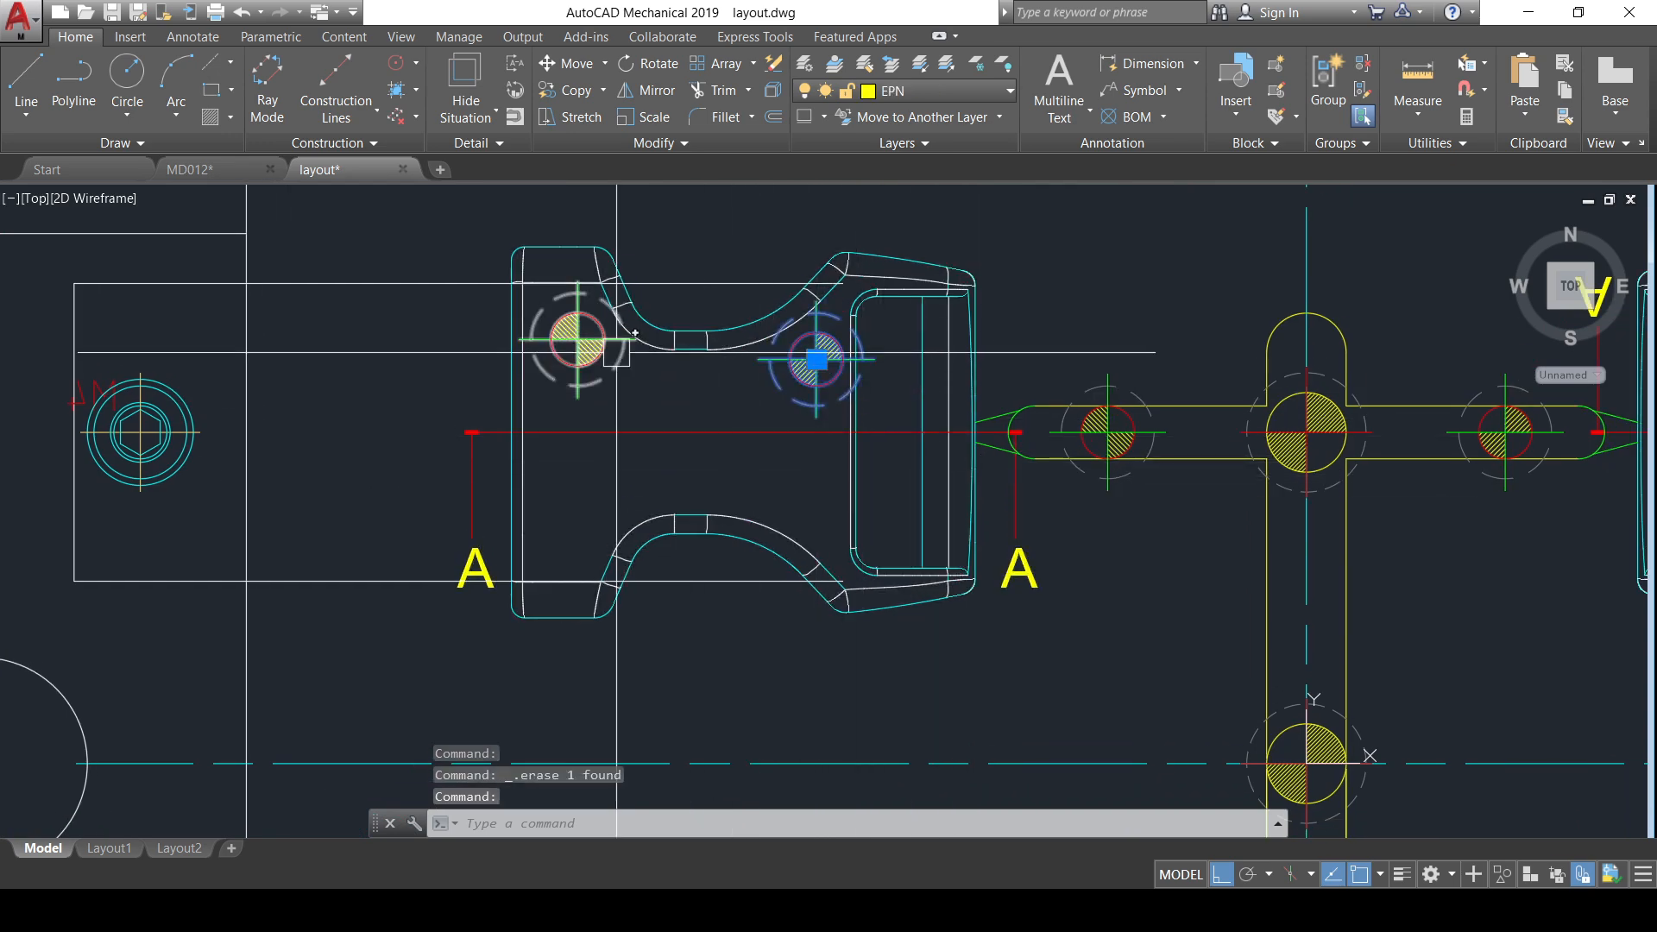
type("I")
key("Return")
left_click(1306, 432)
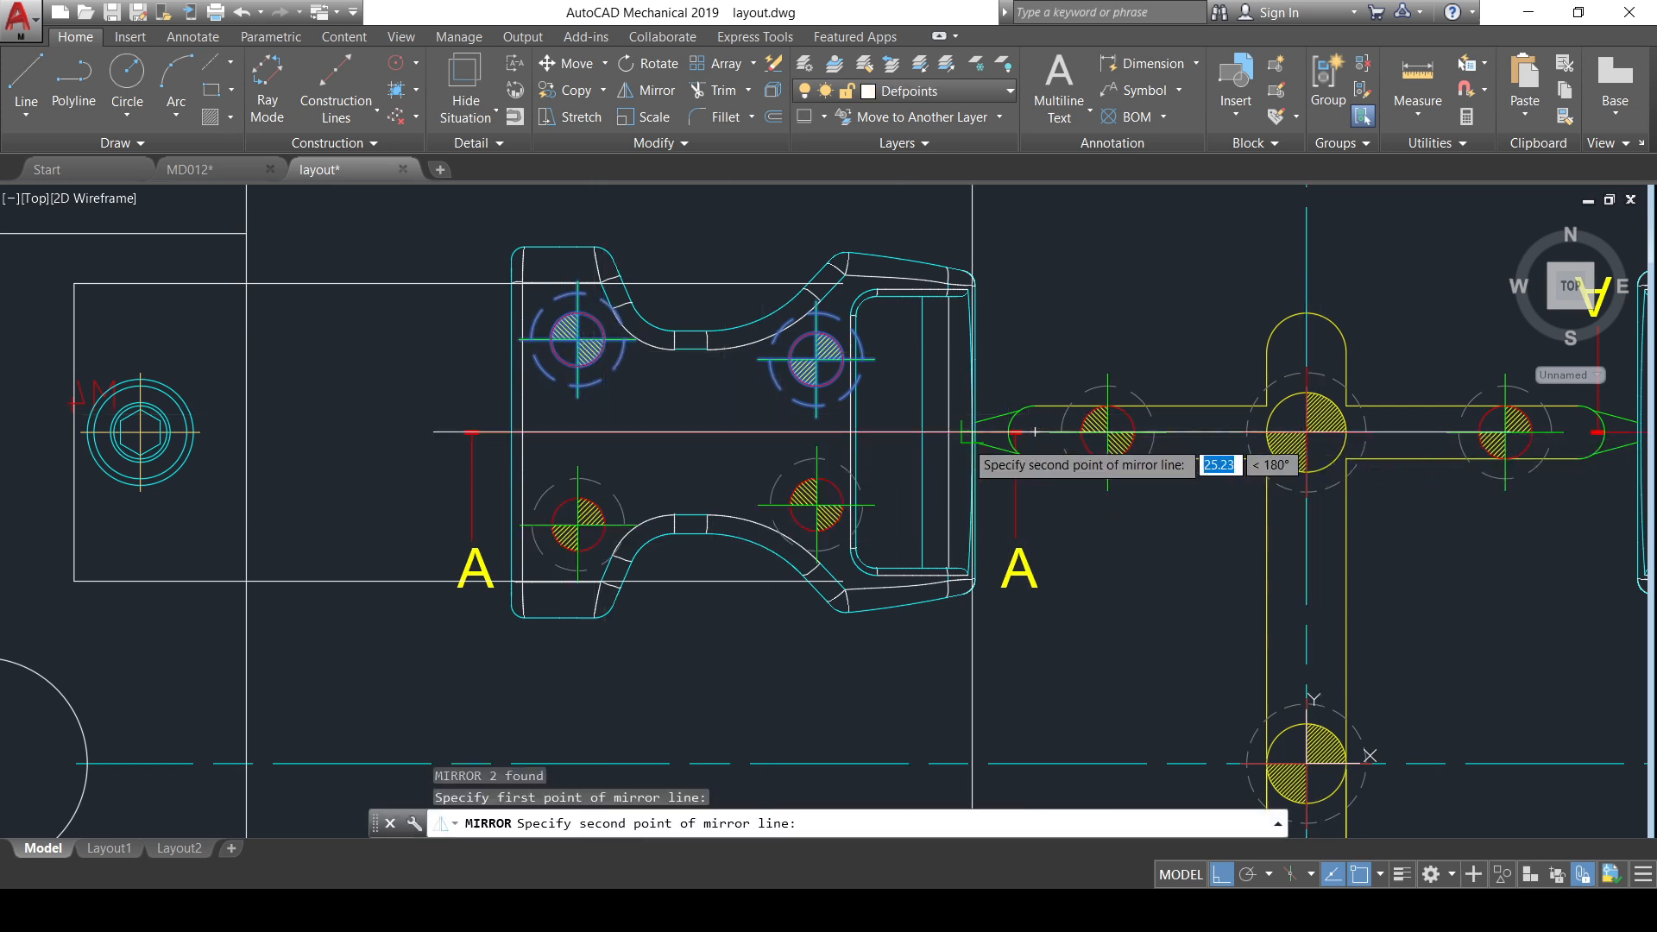
left_click(1034, 432)
left_click(1014, 516)
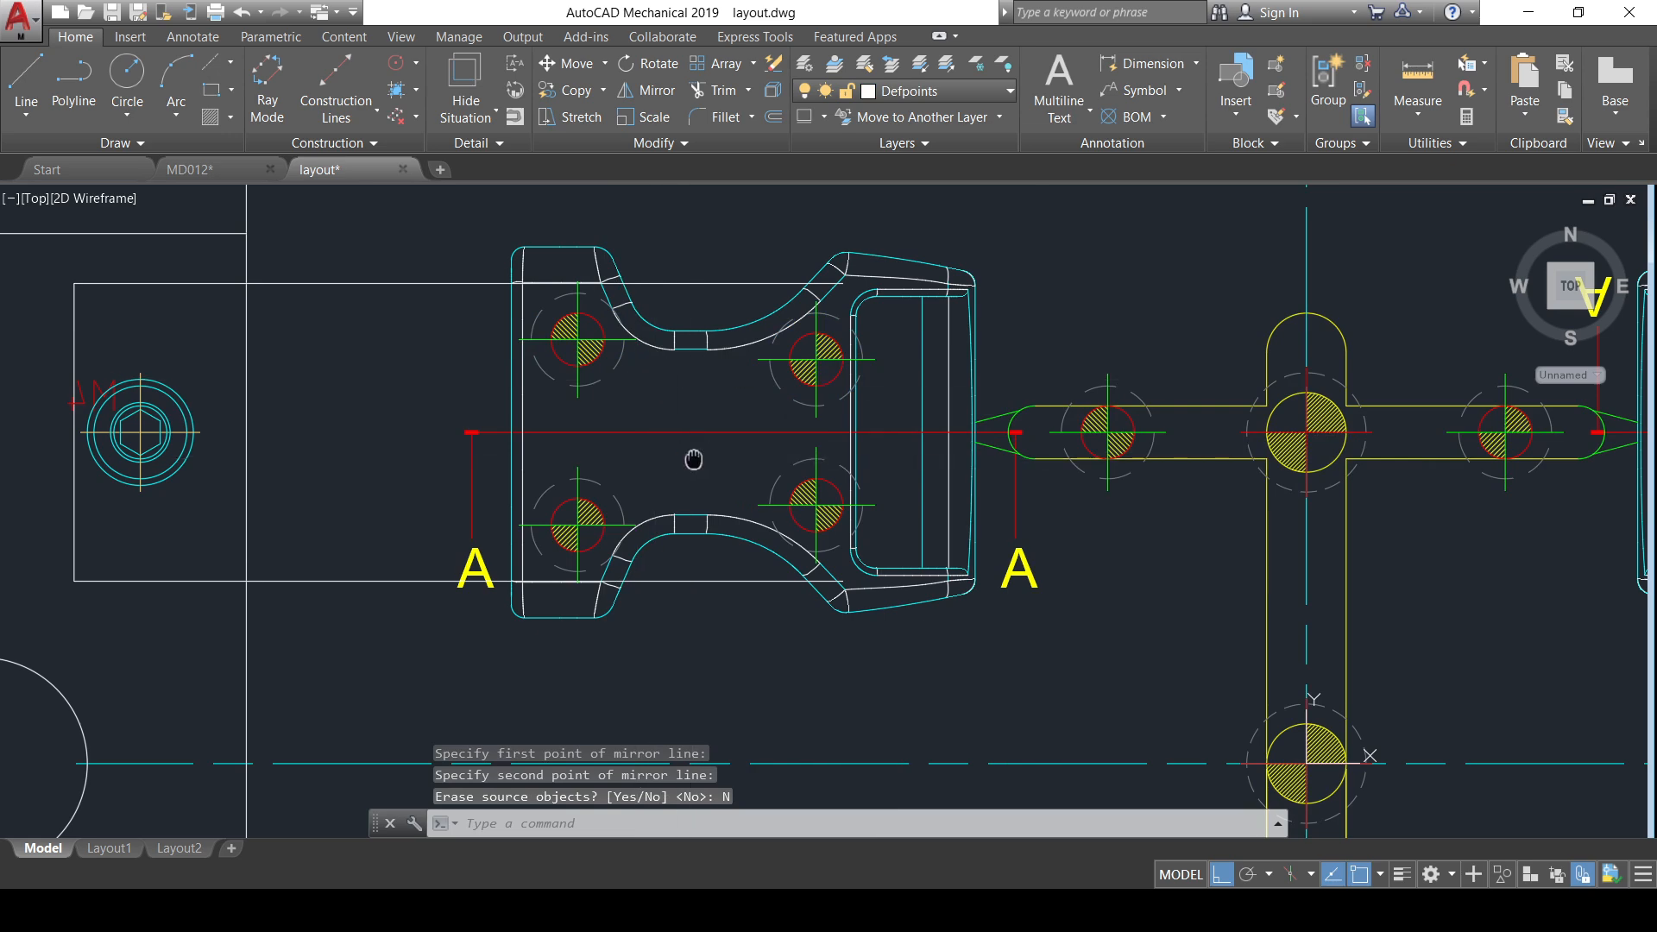
- Undo the mirroring of the two upper ejector pins and the deletion of the centre pin
middle_click_drag(693, 459, 765, 459)
scroll(945, 512, "down", 4)
mouse_move(938, 503)
middle_mouse_down()
mouse_move(898, 411)
mouse_move(865, 466)
mouse_move(867, 510)
middle_mouse_up()
scroll(887, 414, "up", 4)
key("ctrl+z")
key("ctrl+z")
key("ctrl+z")
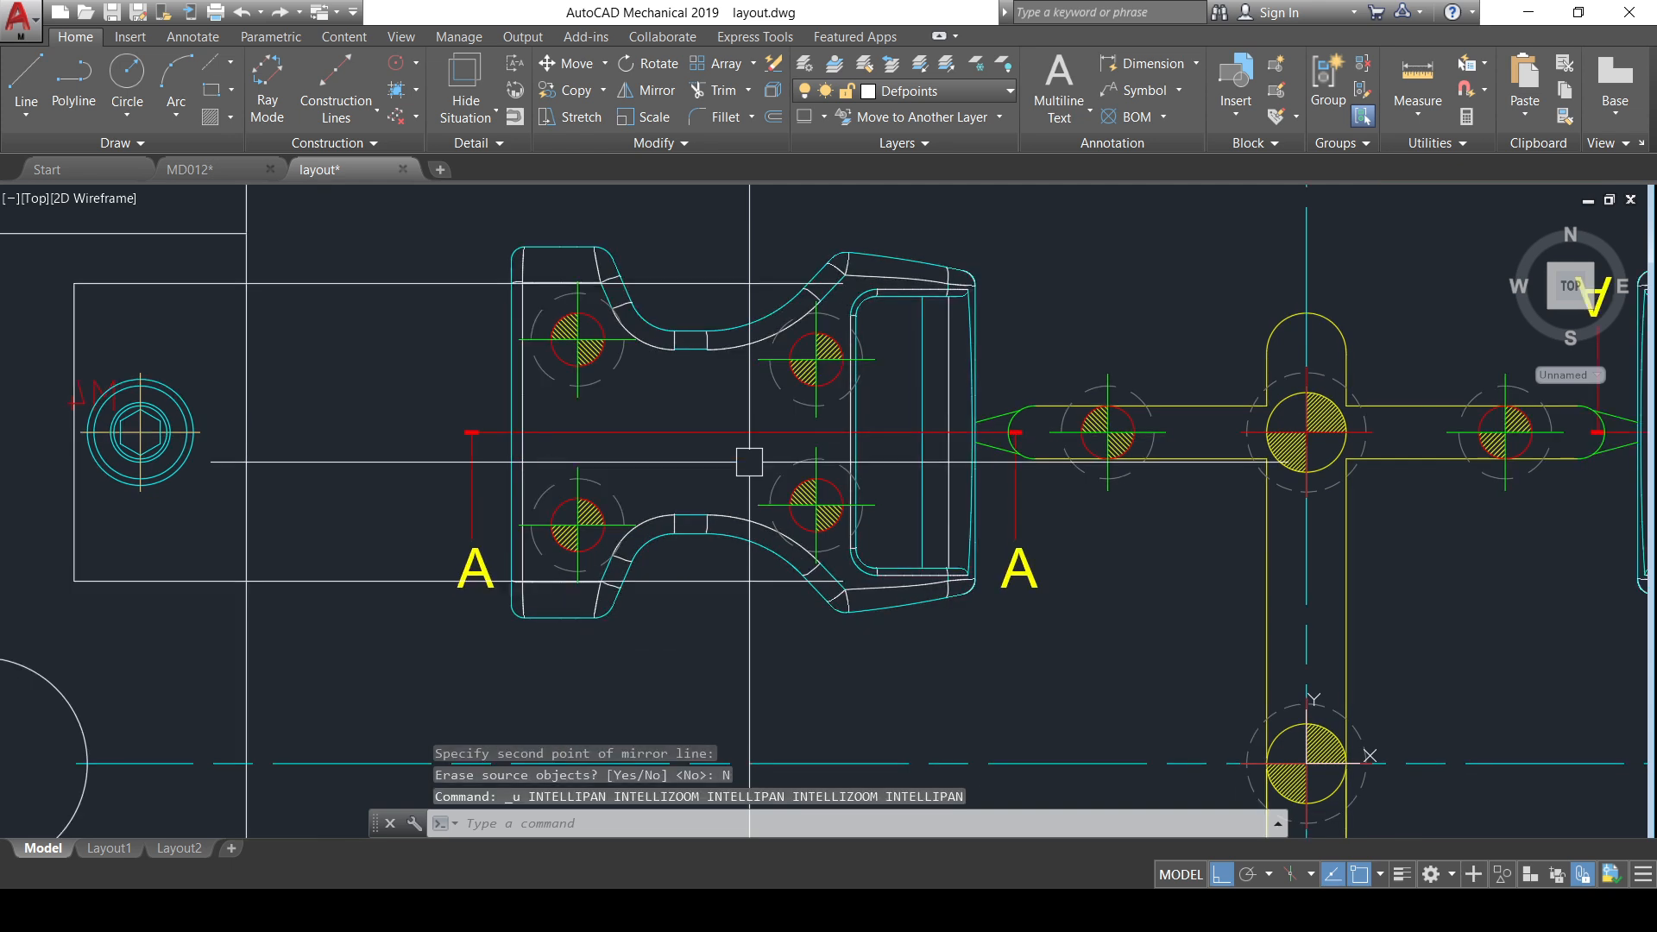
left_click(529, 332)
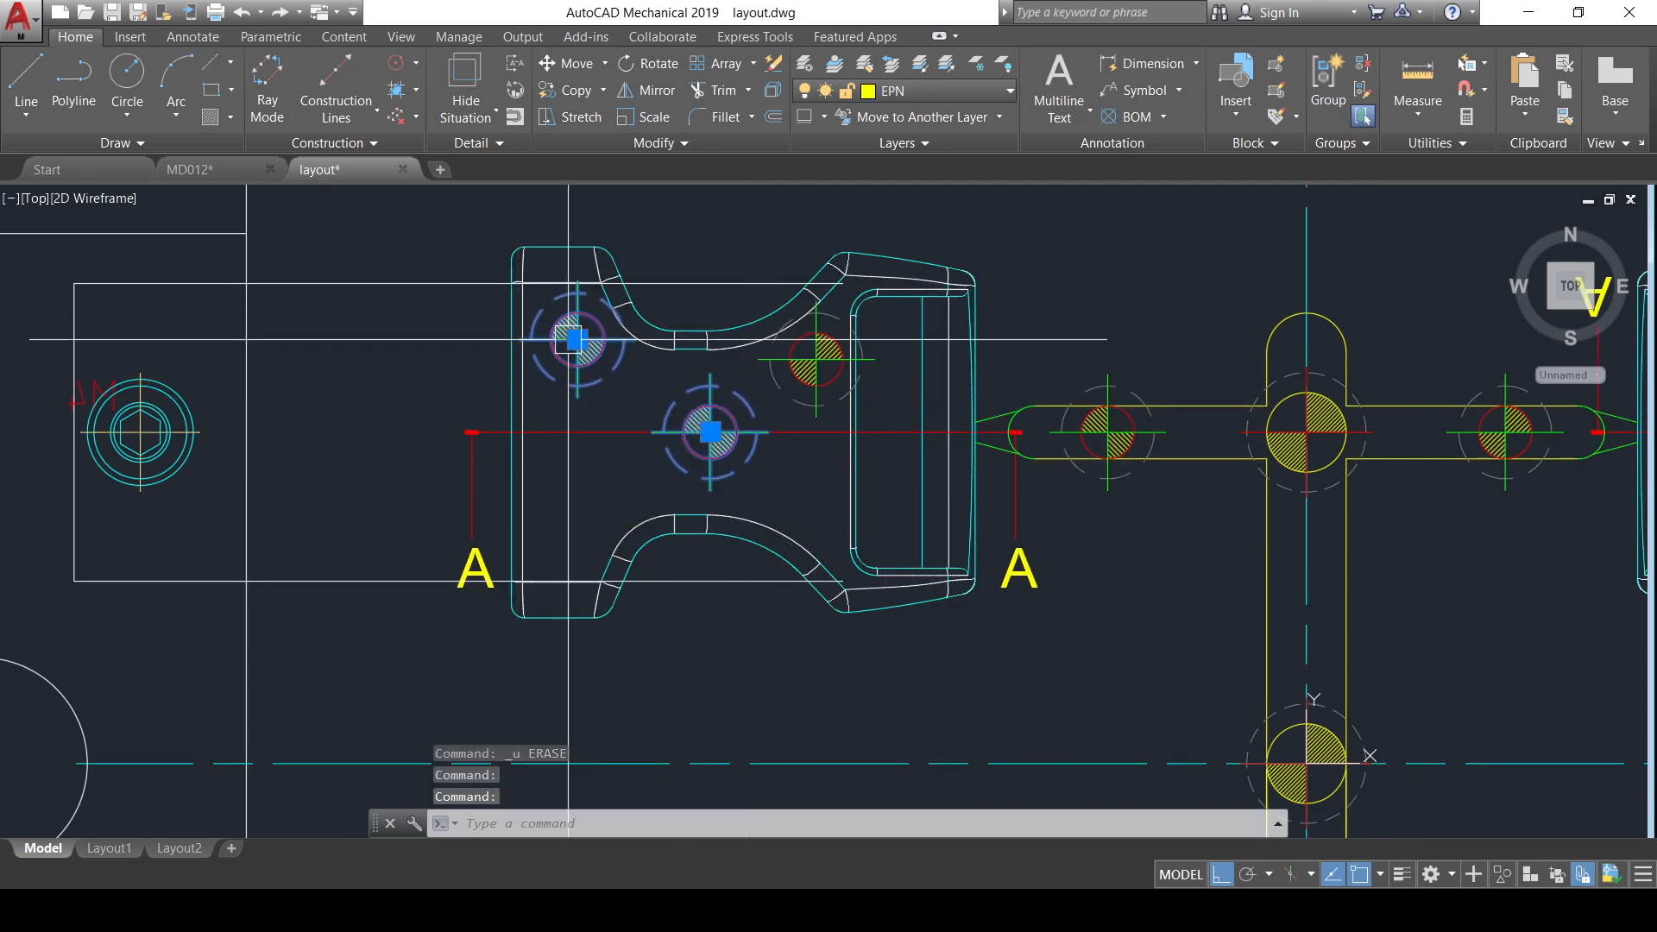
left_click(790, 364)
key("Return")
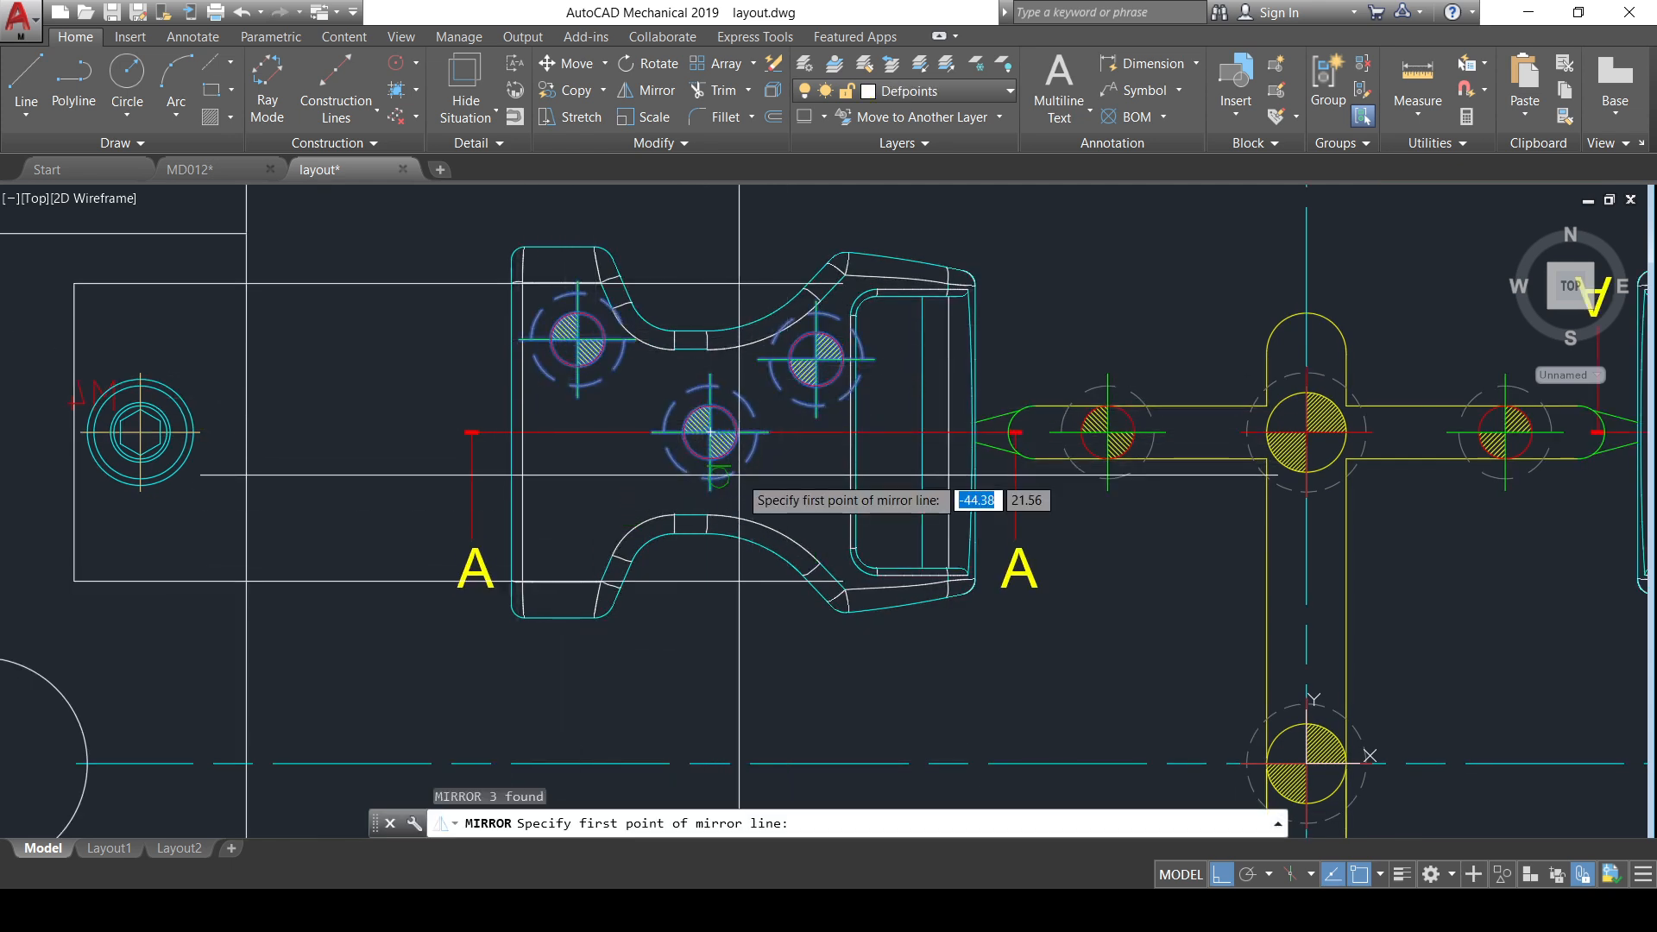
key("Escape")
key("Escape")
- Mirror only the two upper ejector pins about section line A-A, keeping the originals and the centre pin
left_click(787, 382)
left_click(552, 346)
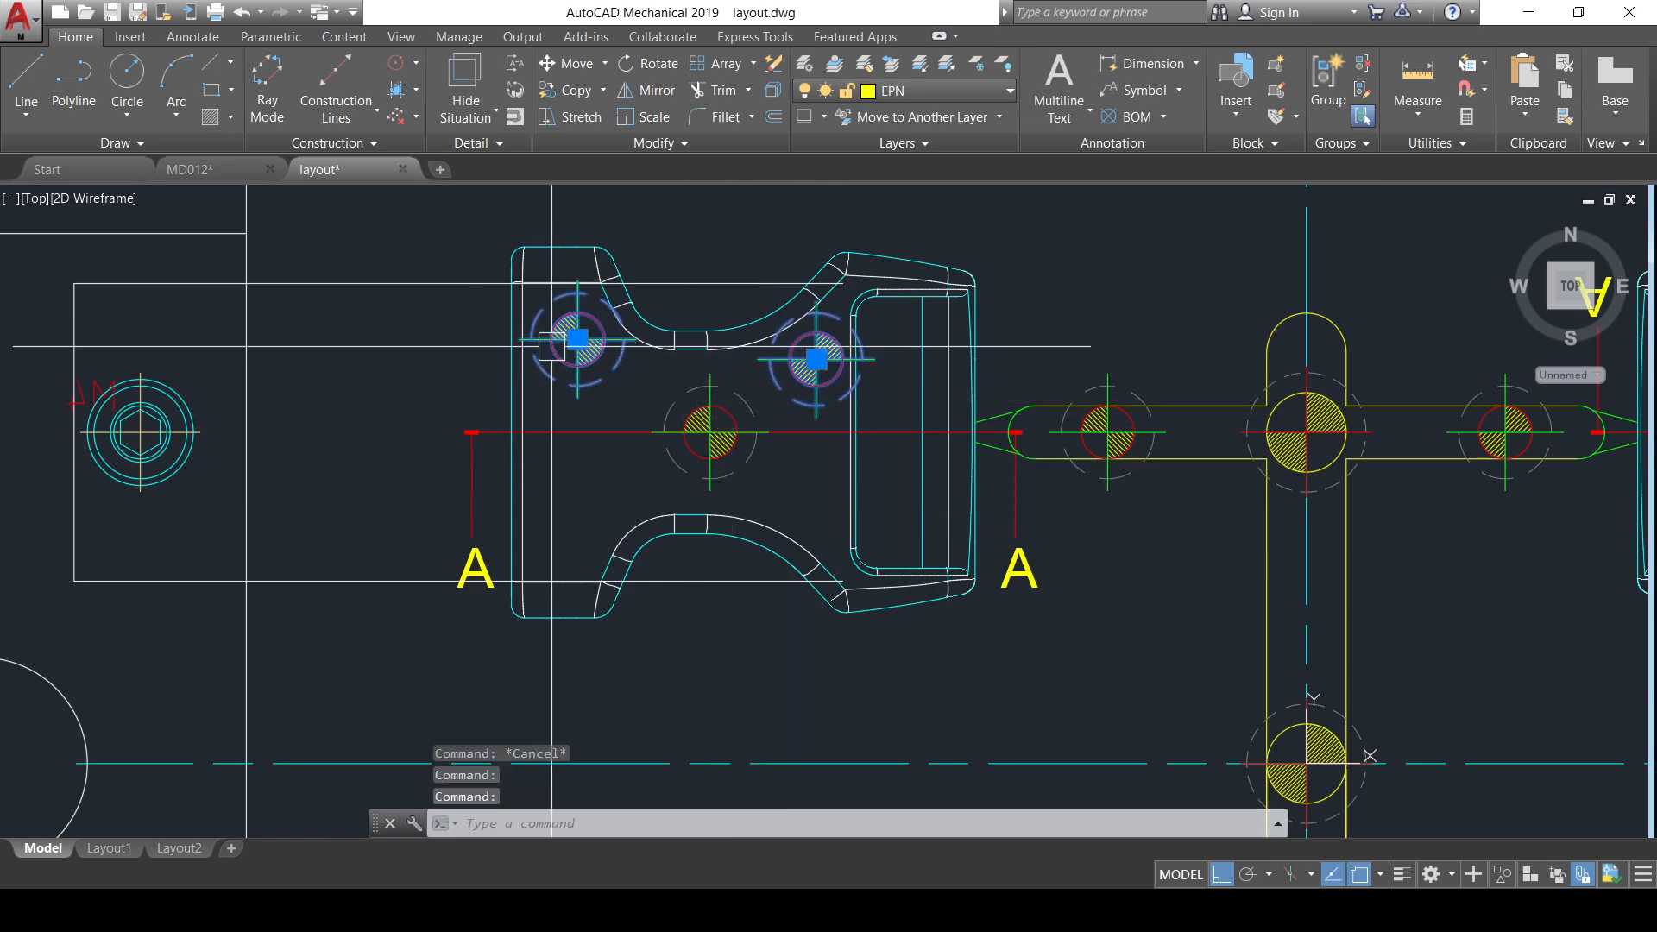
type("mi")
key("Return")
left_click(1306, 432)
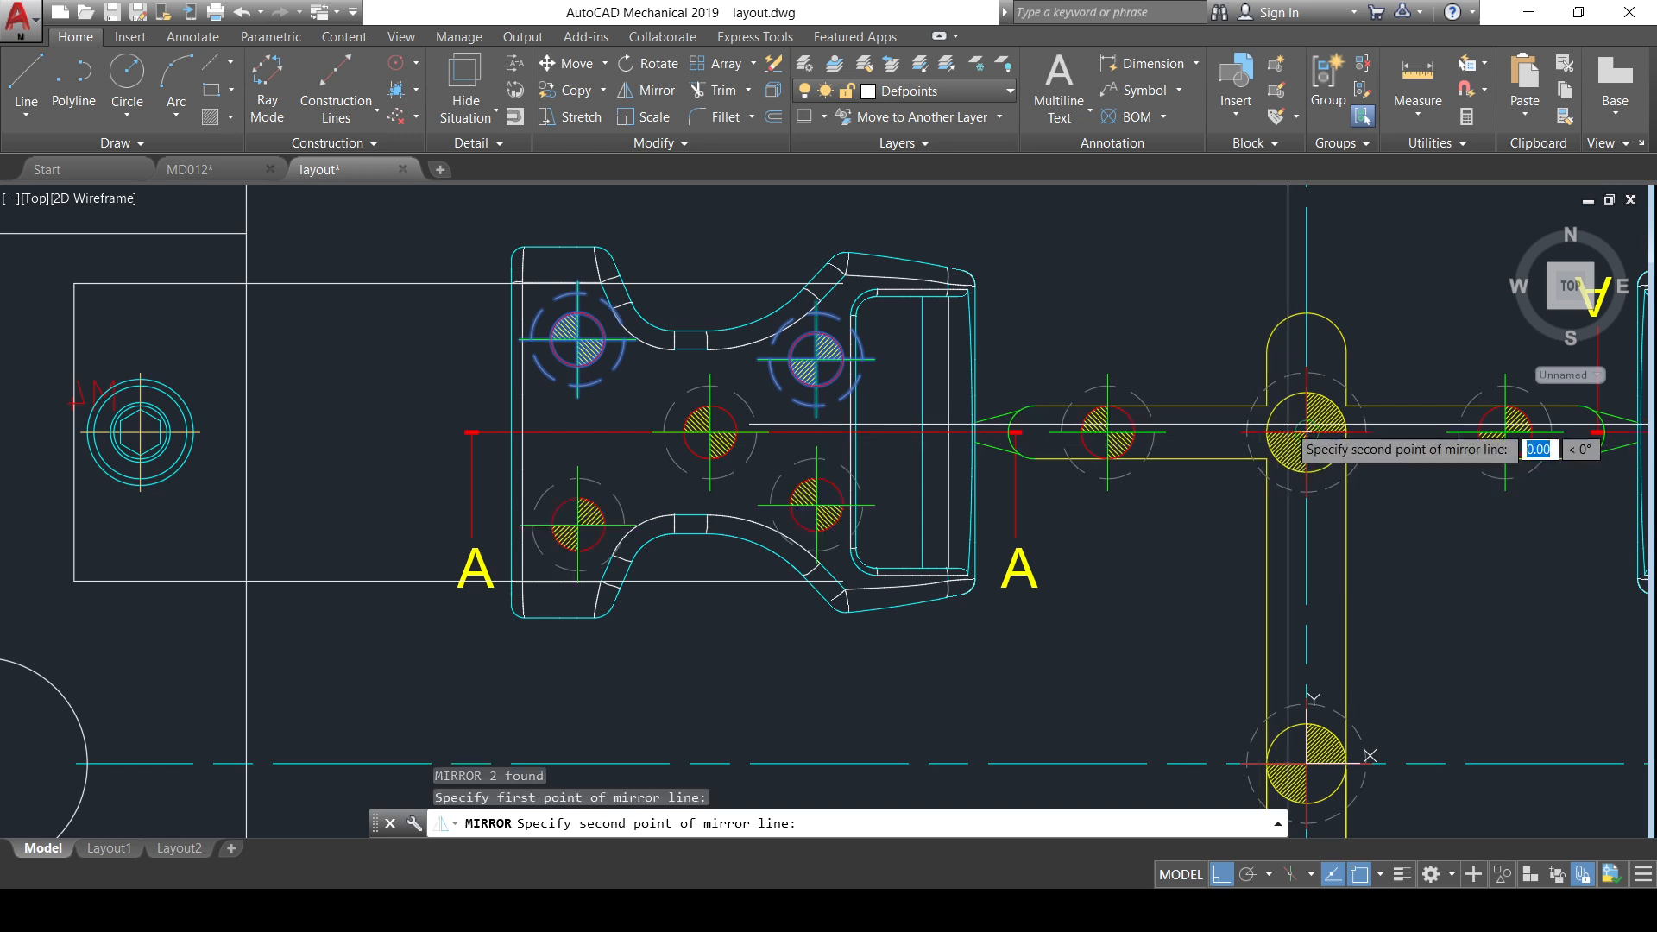
left_click(1117, 443)
left_click(1132, 519)
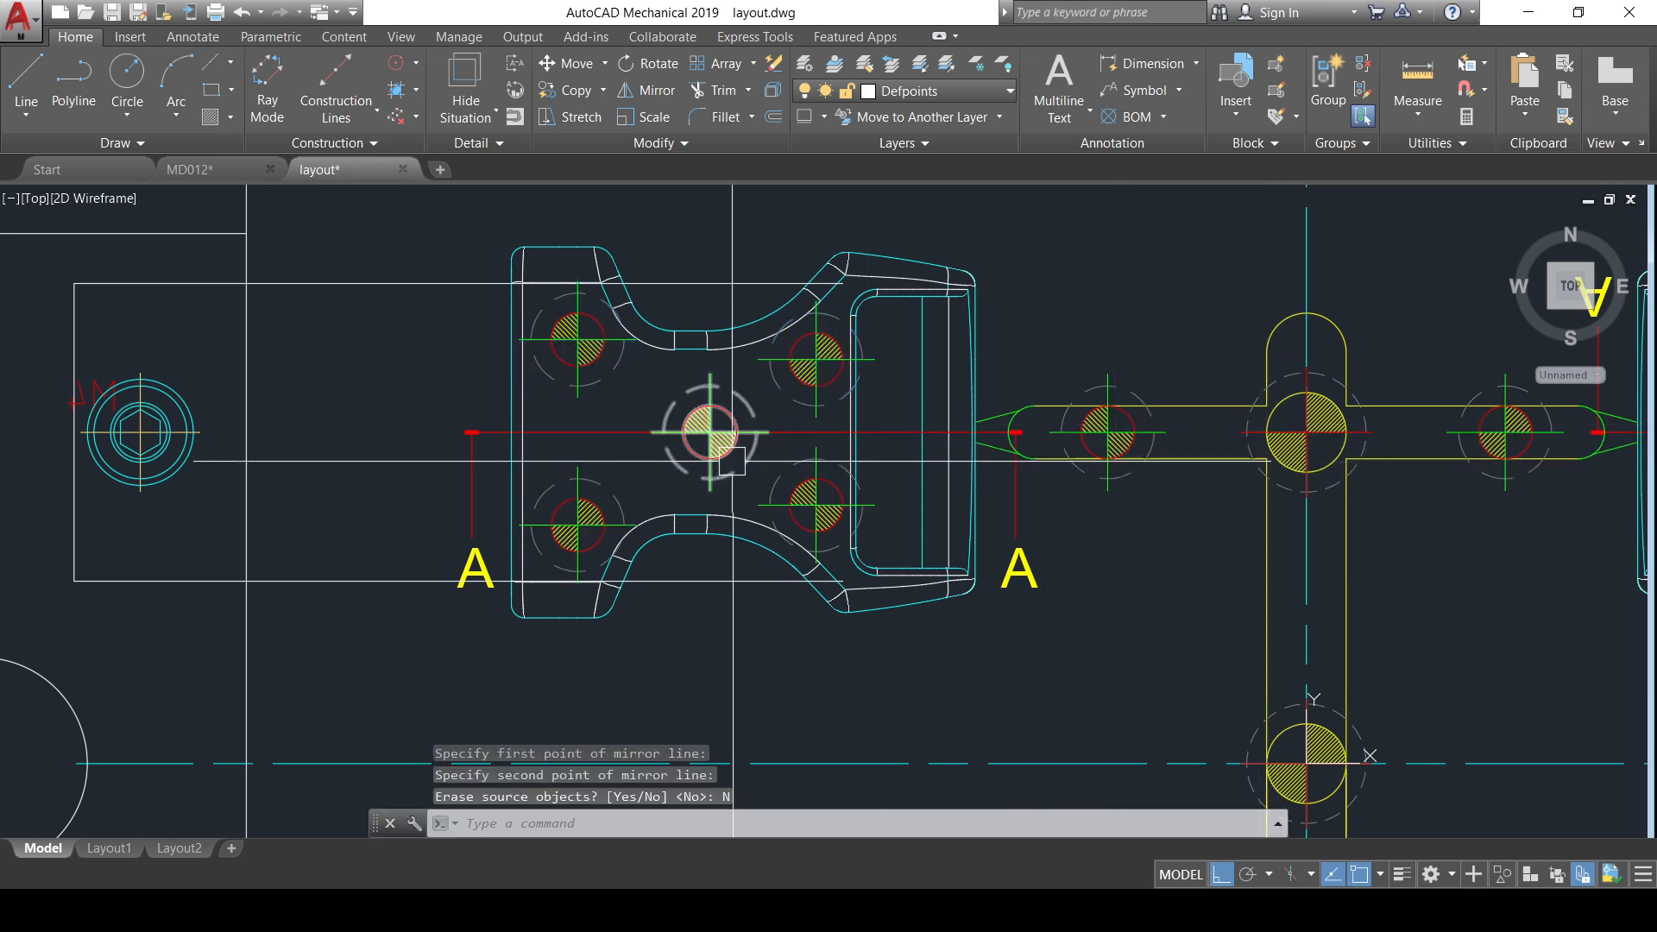
- Try to mirror the upper-left cavity's five ejector pins about the mould's vertical centreline, keeping the originals
left_click(816, 504)
left_click(710, 431)
left_click(816, 359)
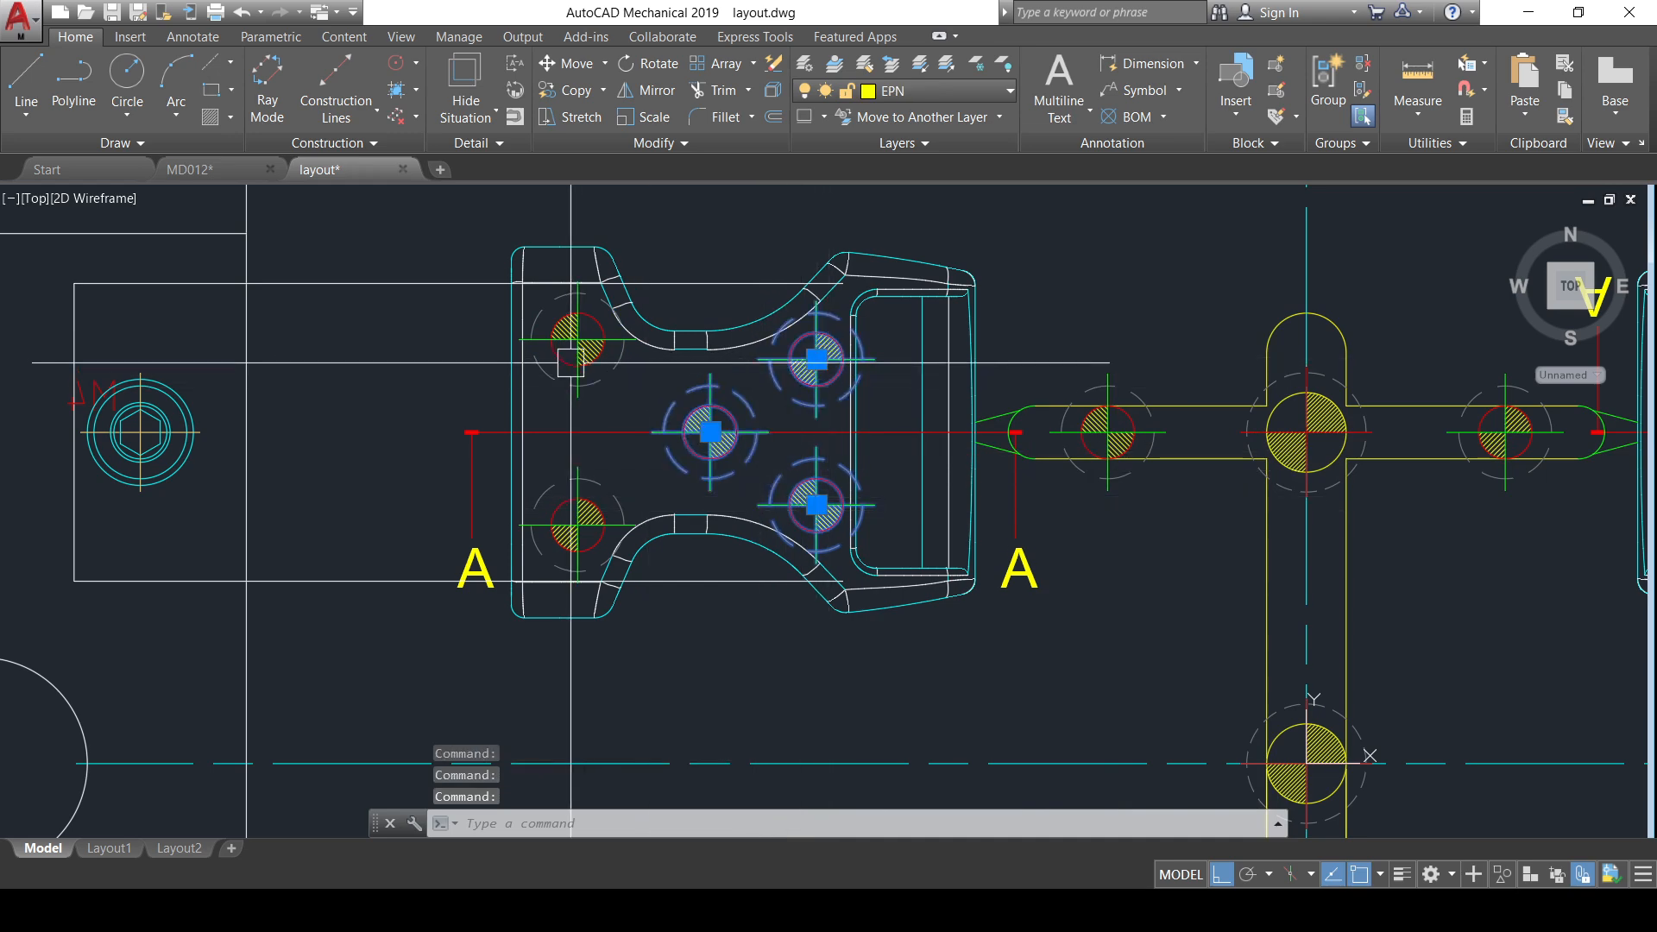
left_click(571, 362)
left_click(571, 494)
scroll(966, 475, "down", 2)
middle_click_drag(1018, 472, 680, 496)
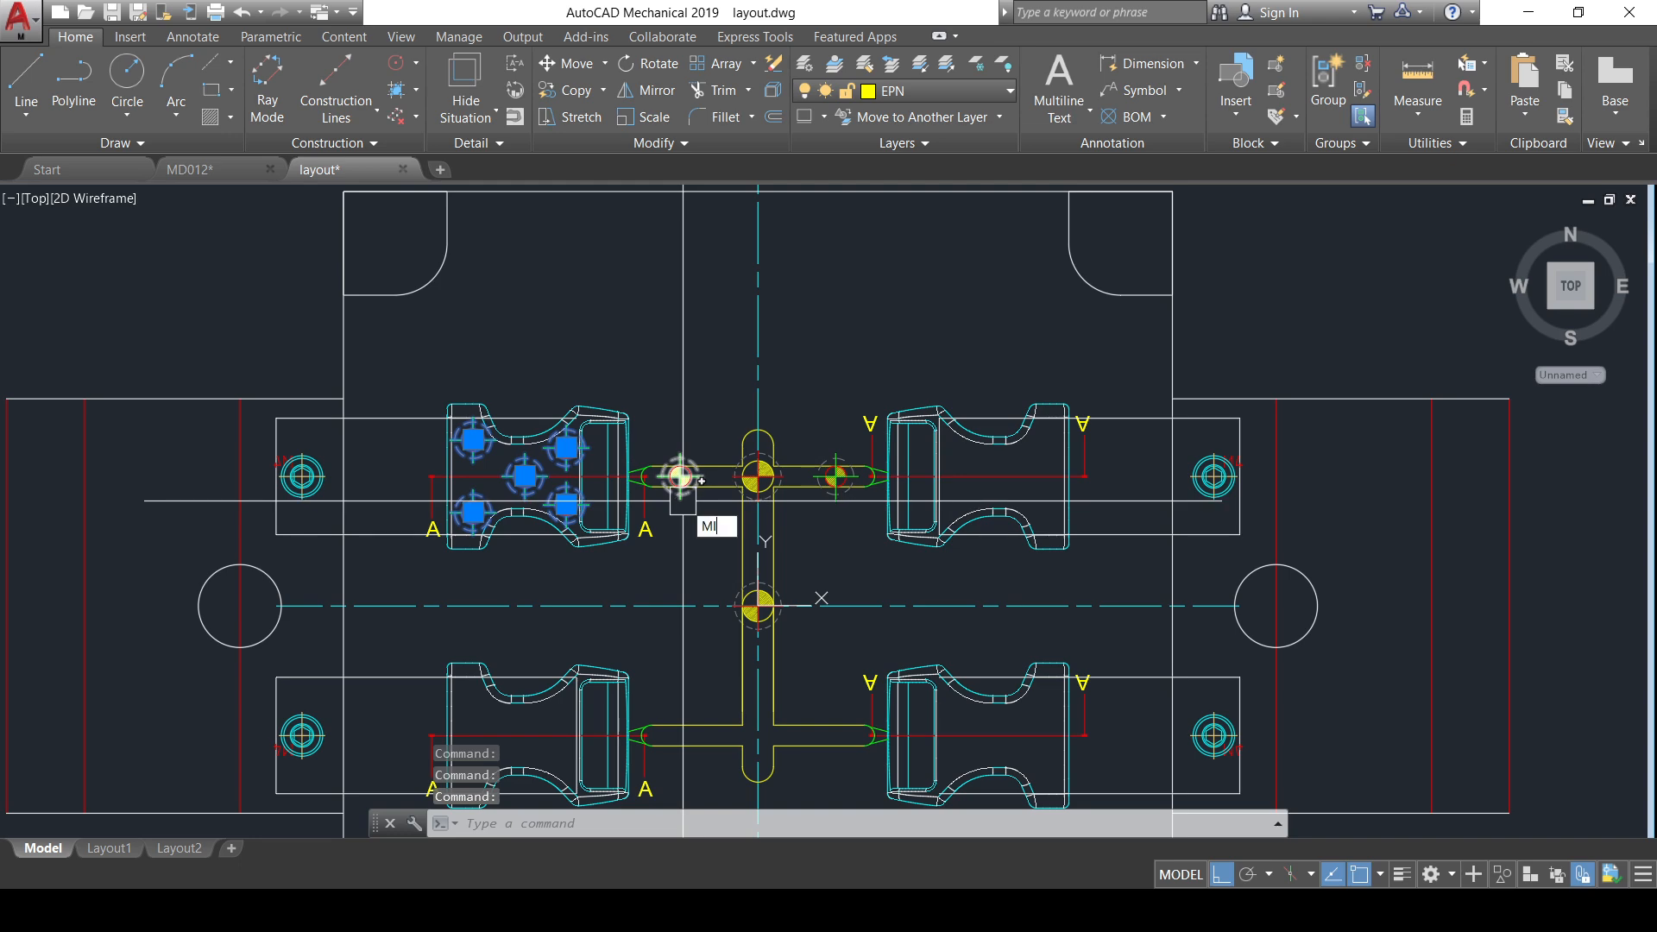
key("Return")
scroll(758, 608, "up", 2)
left_click(757, 606)
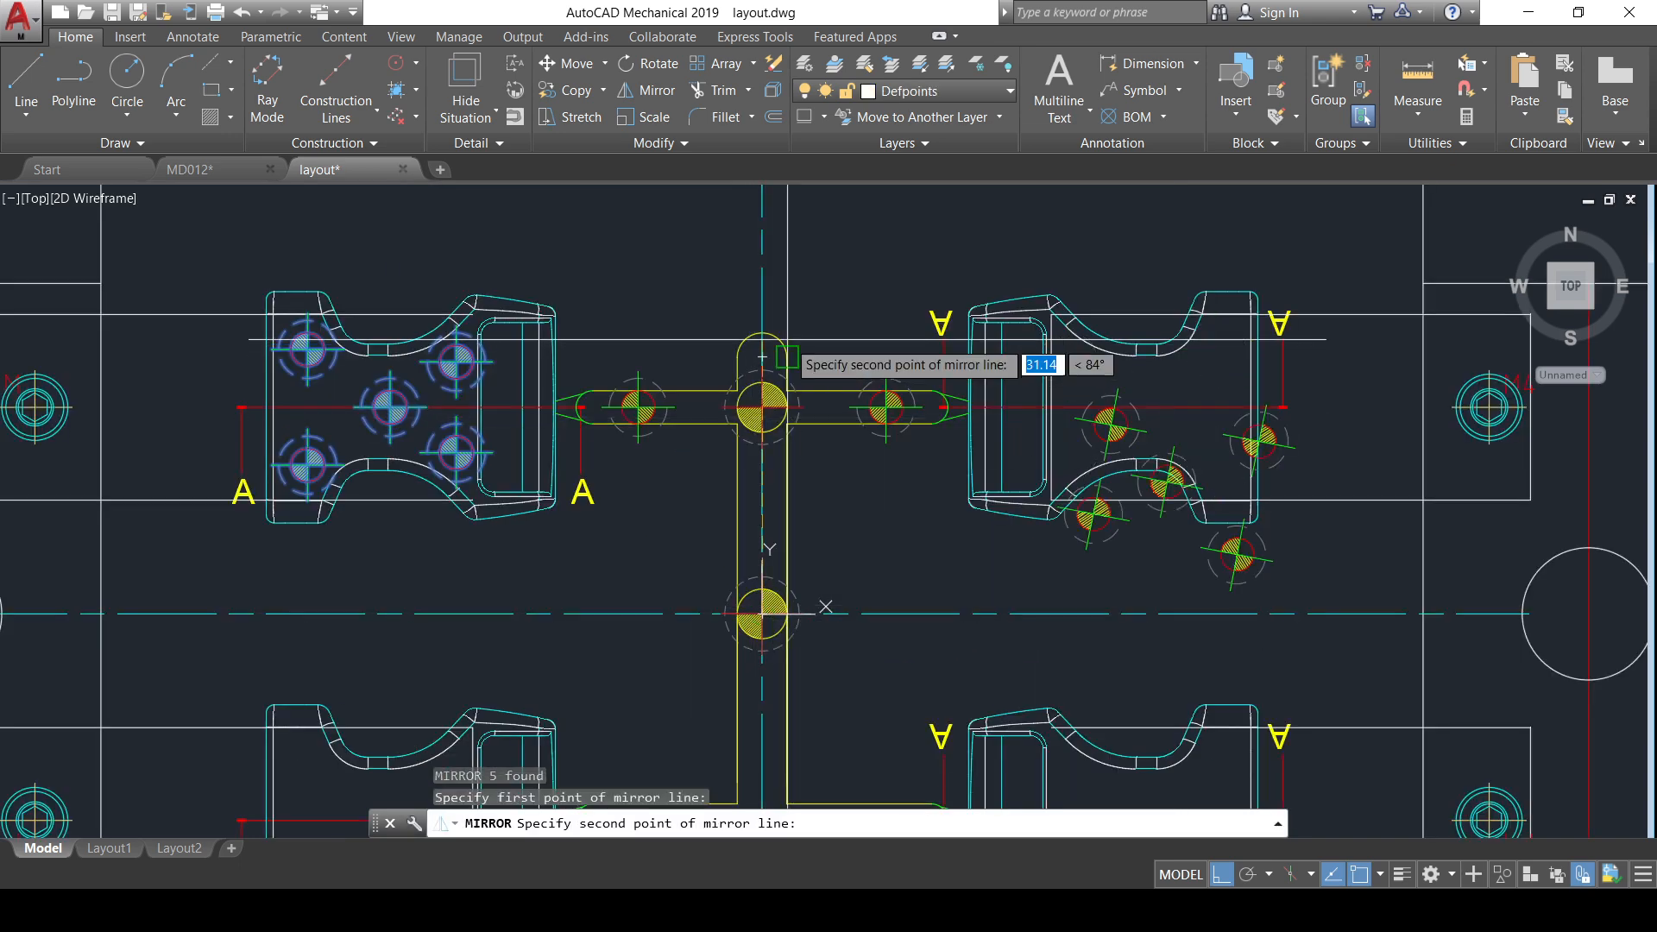
left_click(768, 265)
left_click(818, 342)
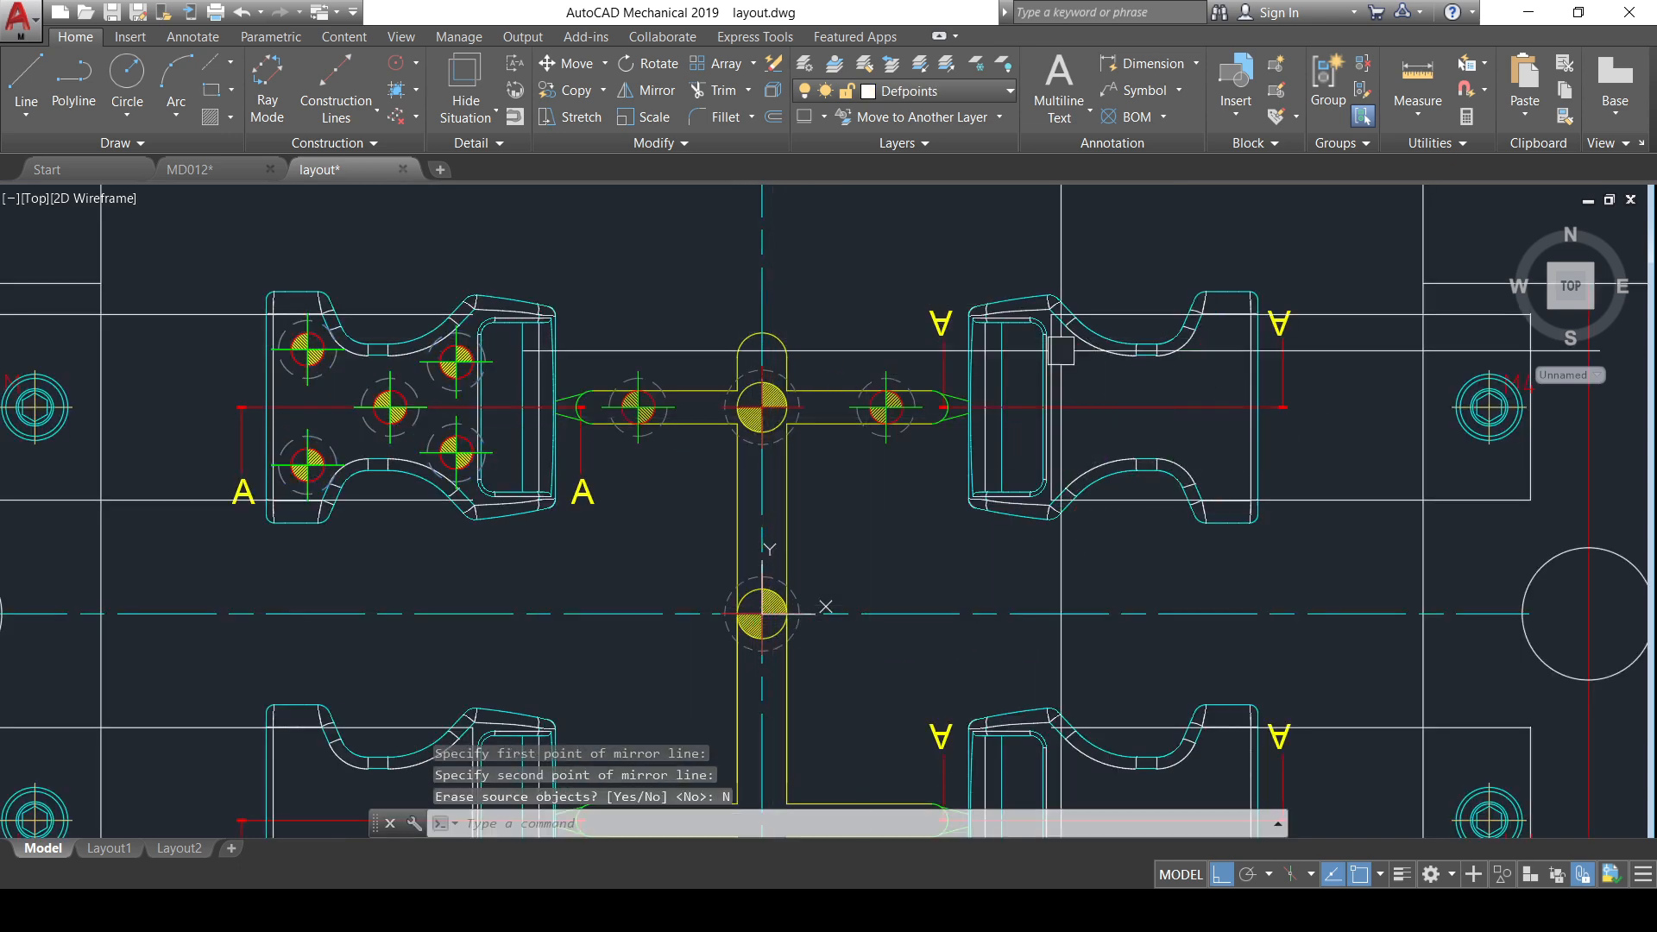
- Mirror the upper-left cavity's five ejector pins about the mould's vertical centreline into the upper-right cavity, keeping the originals
scroll(738, 418, "down", 4)
scroll(843, 458, "down", 4)
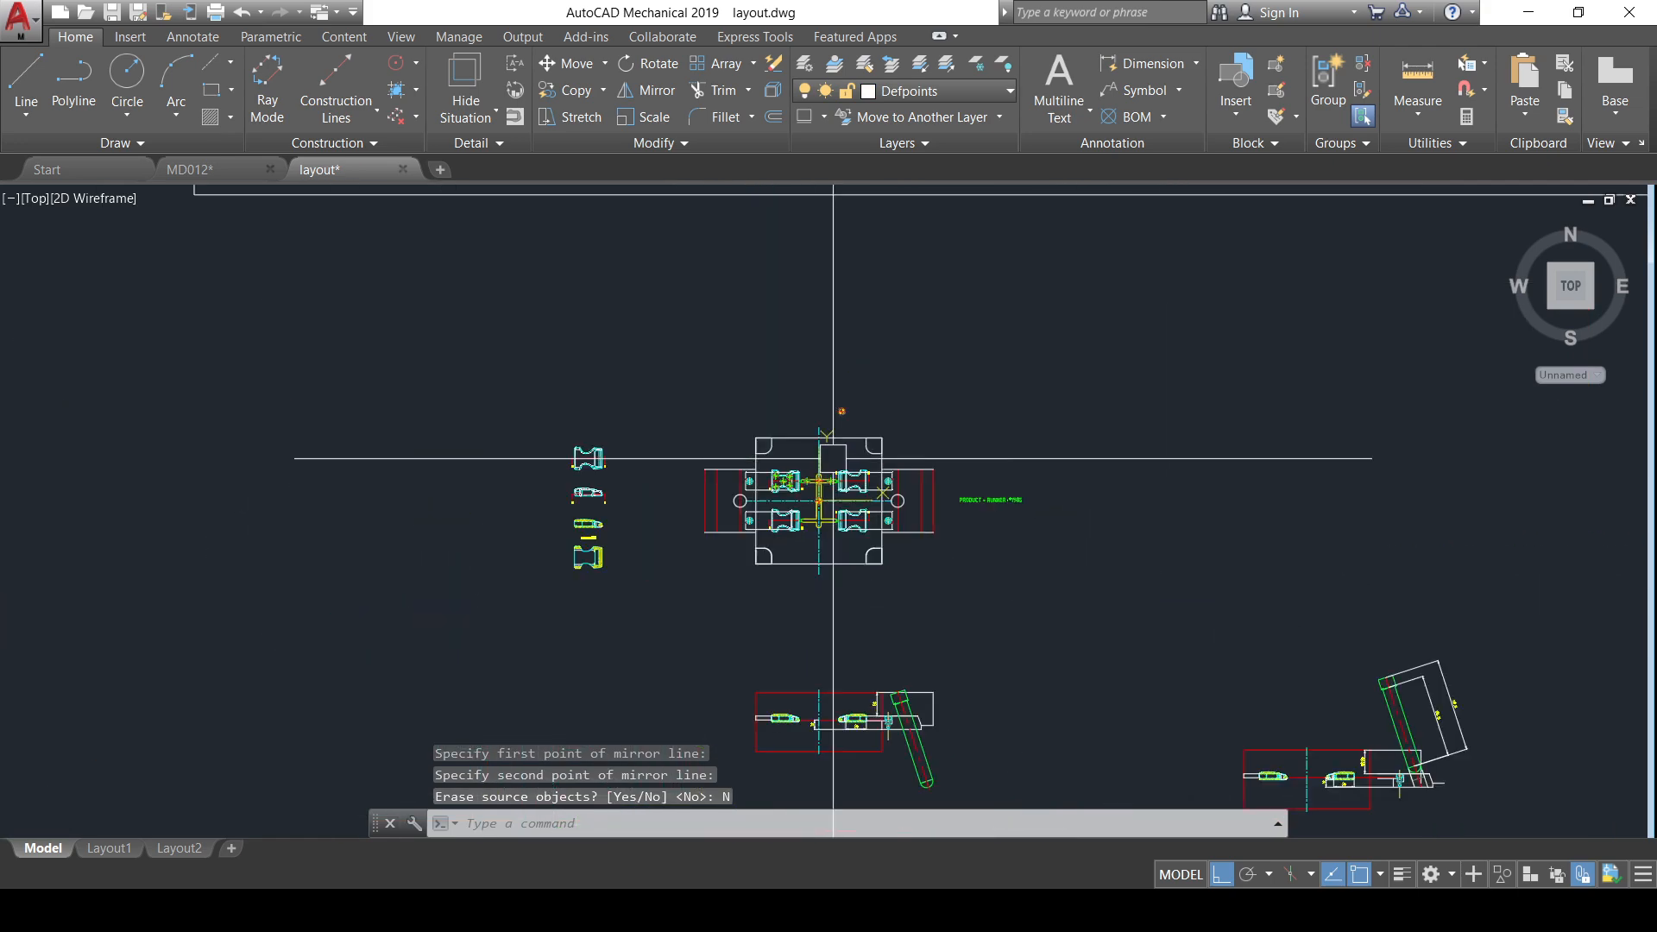
scroll(843, 418, "up", 10)
scroll(691, 502, "up", 2)
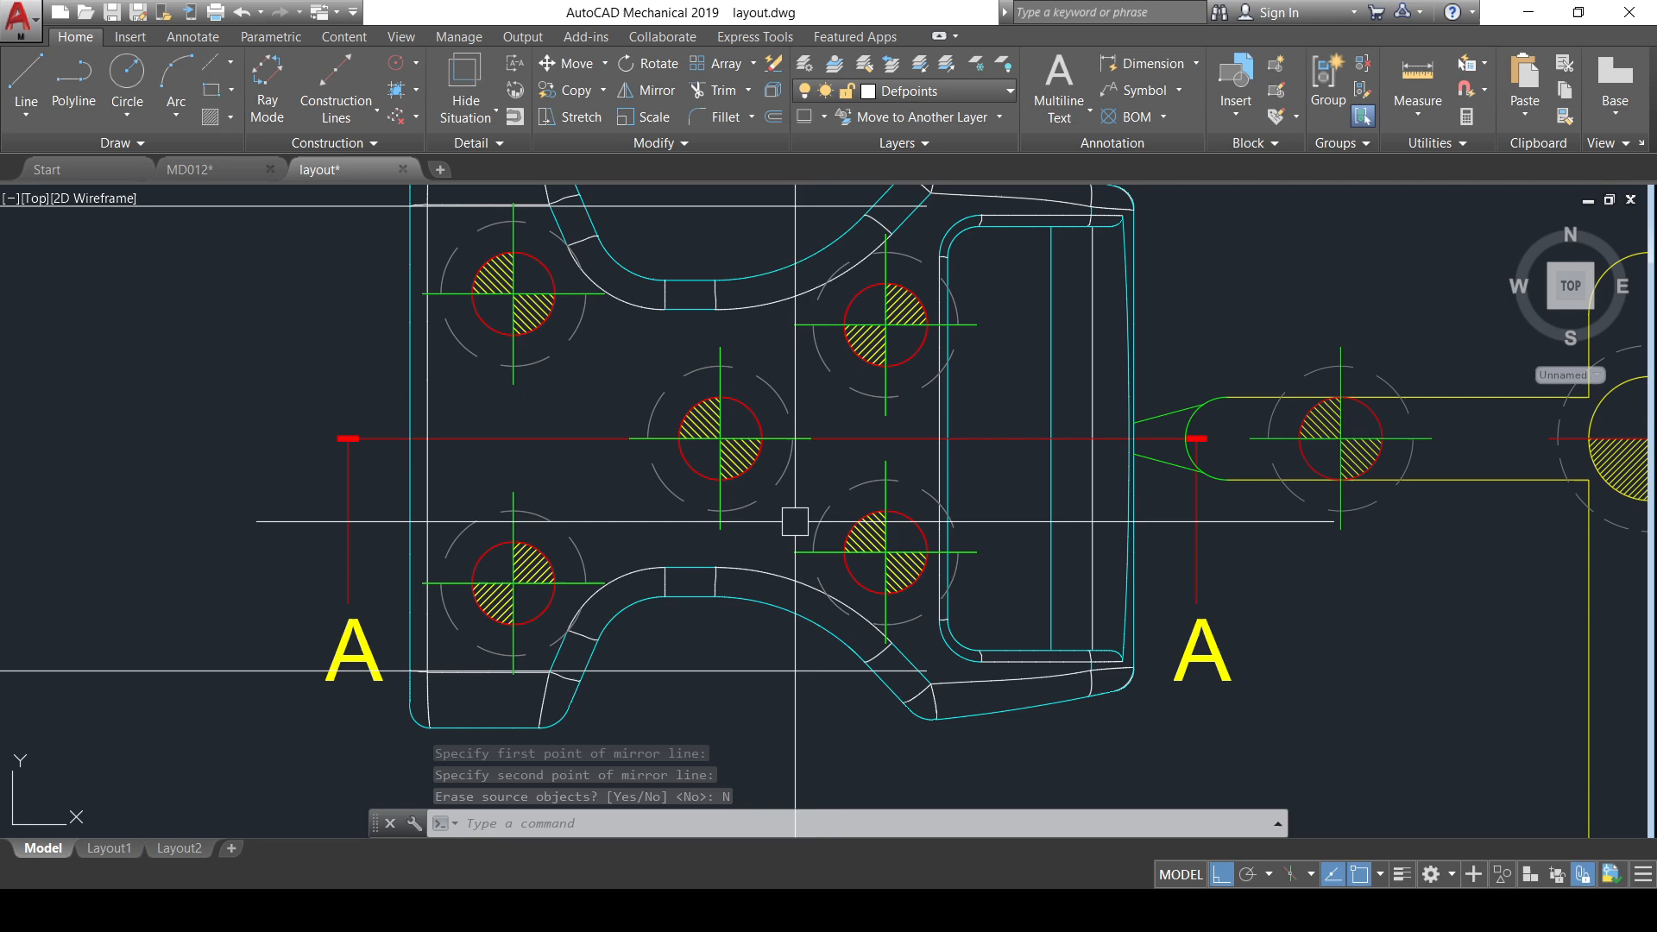
left_click(850, 528)
left_click(753, 414)
left_click(850, 343)
left_click(565, 628)
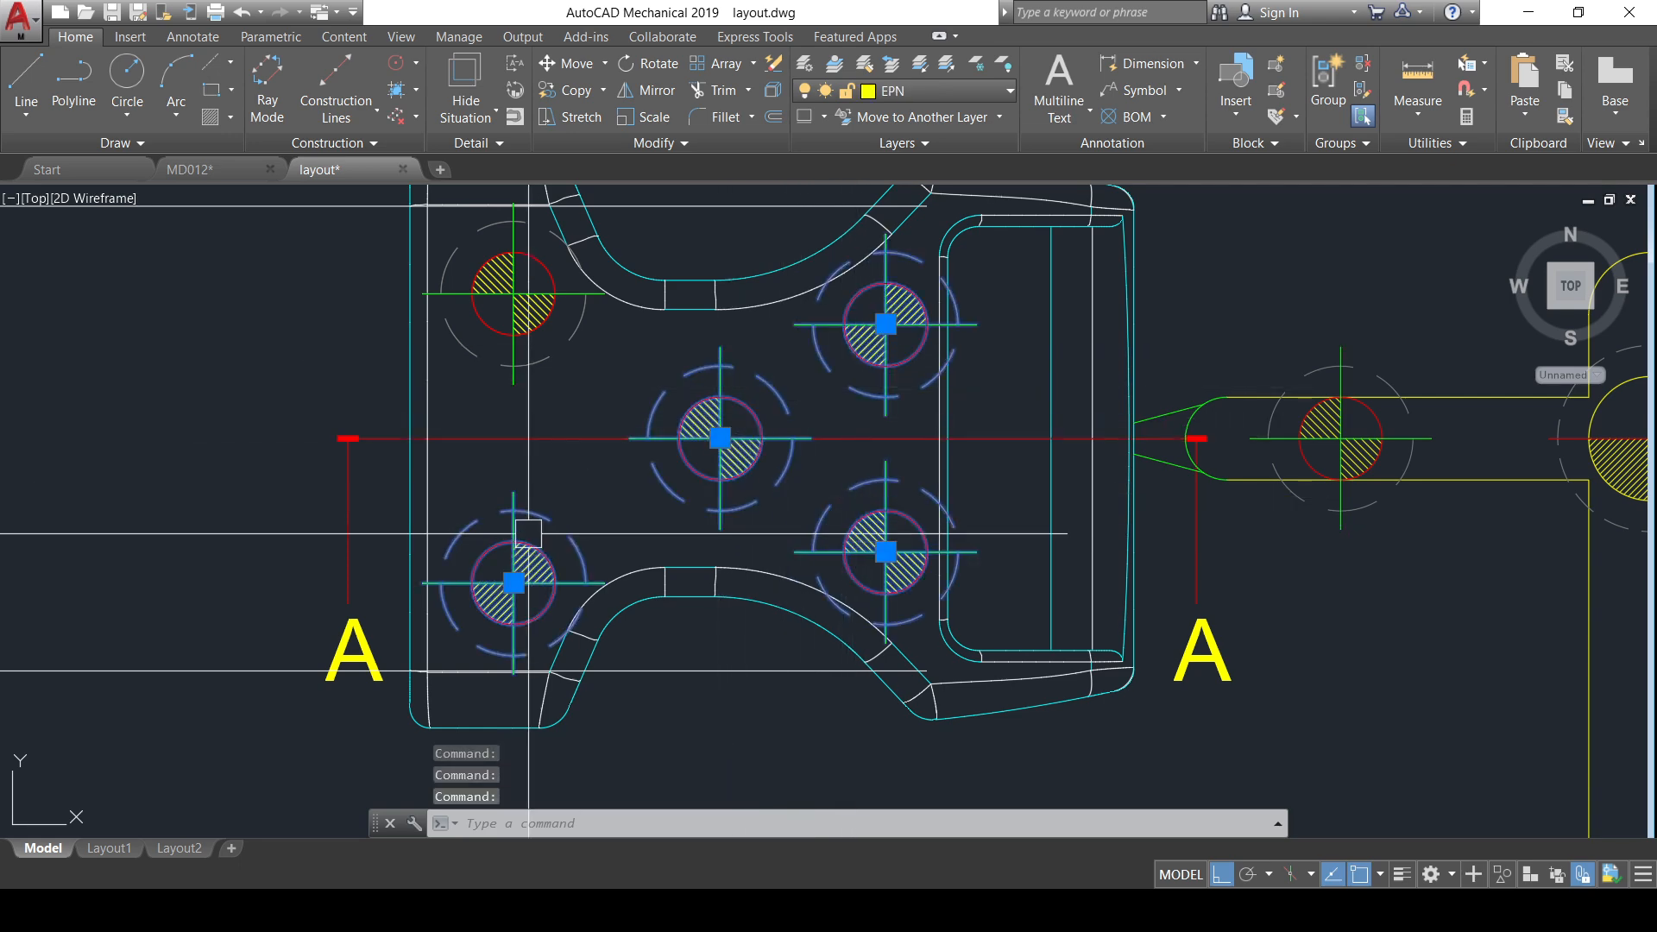
left_click(566, 250)
scroll(611, 342, "down", 6)
type("mi")
key("Return")
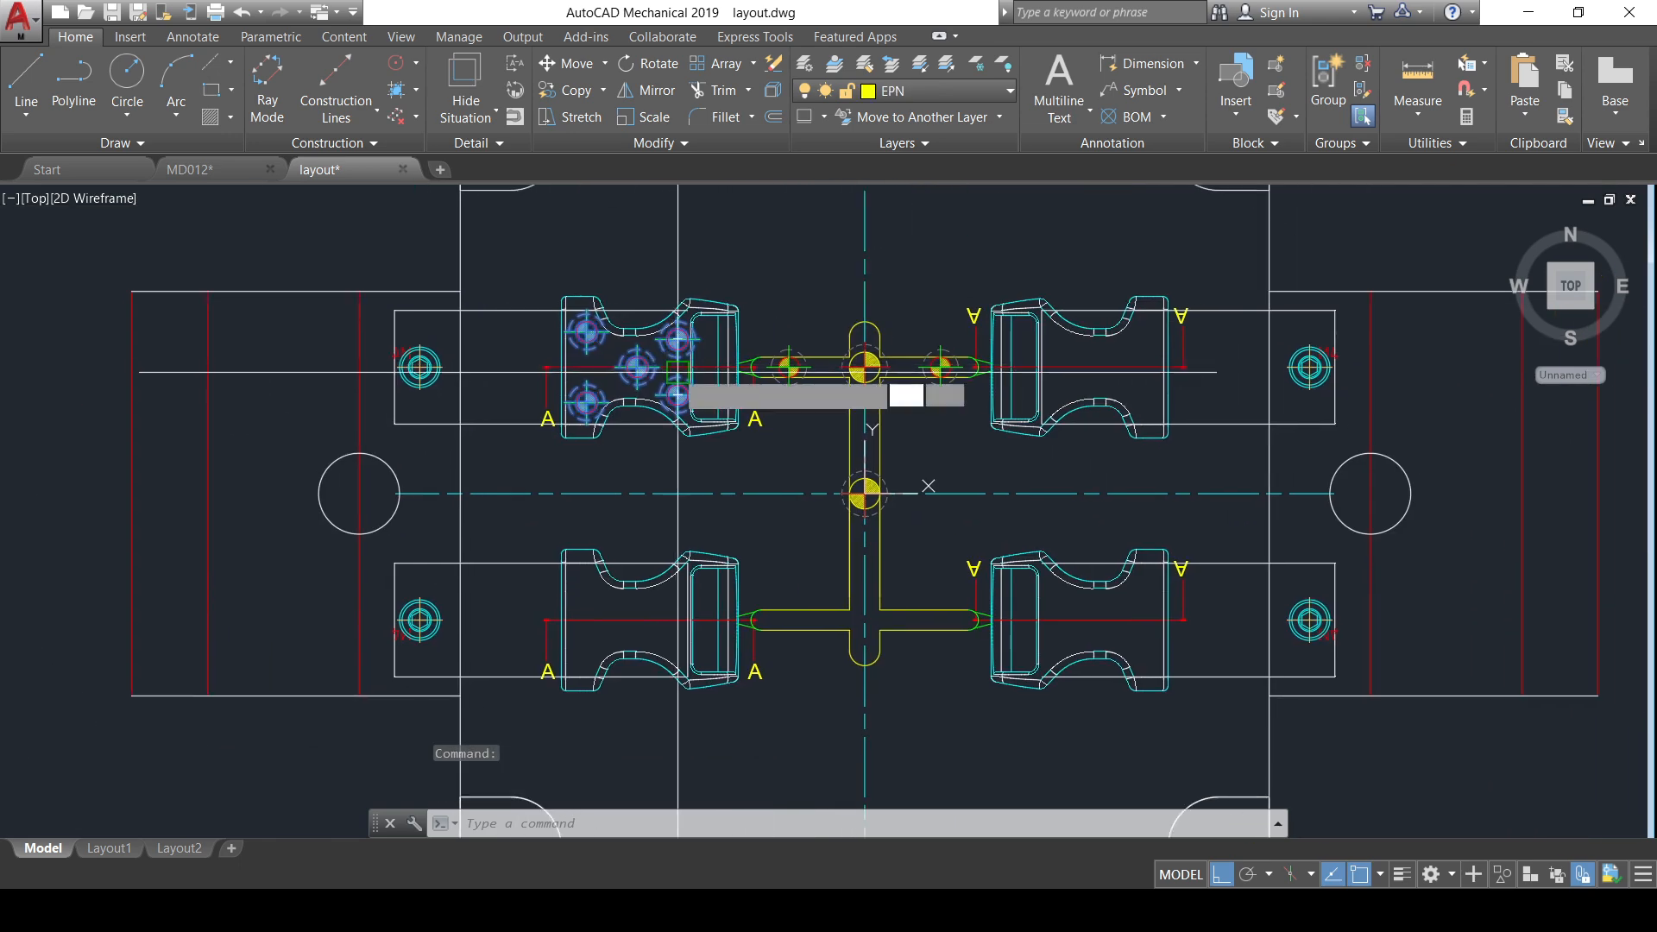
scroll(955, 494, "up", 4)
left_click(735, 493)
scroll(732, 493, "down", 4)
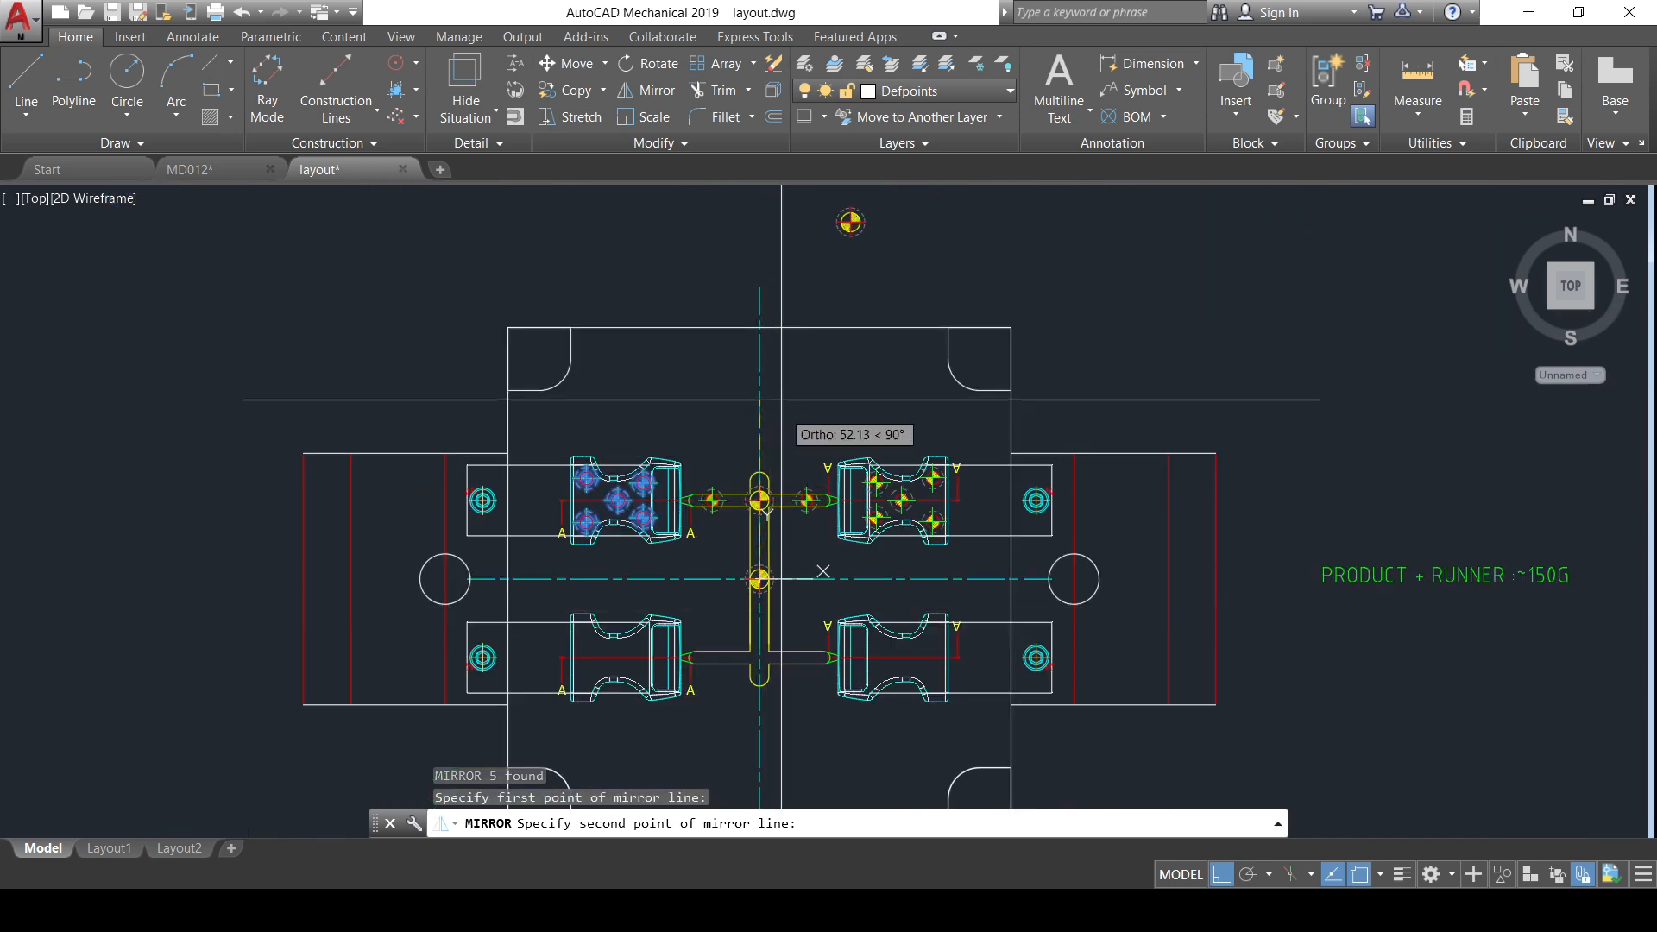
left_click(761, 327)
key("Return")
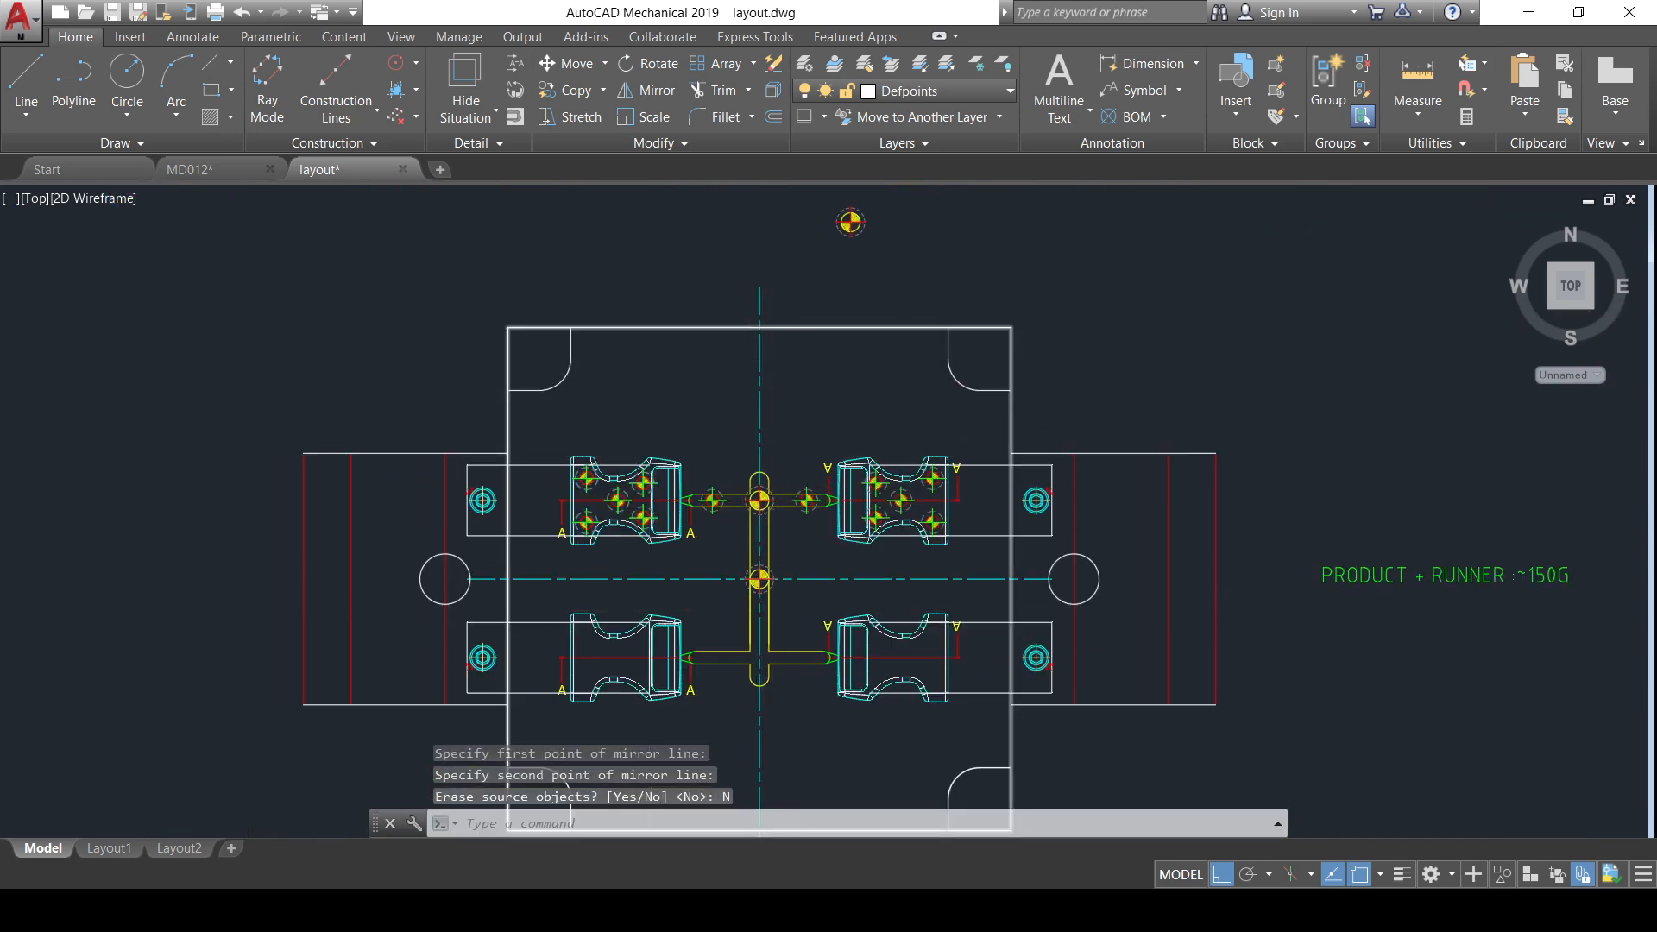
scroll(638, 492, "up", 4)
left_click(635, 506)
left_click(571, 550)
left_click(656, 598)
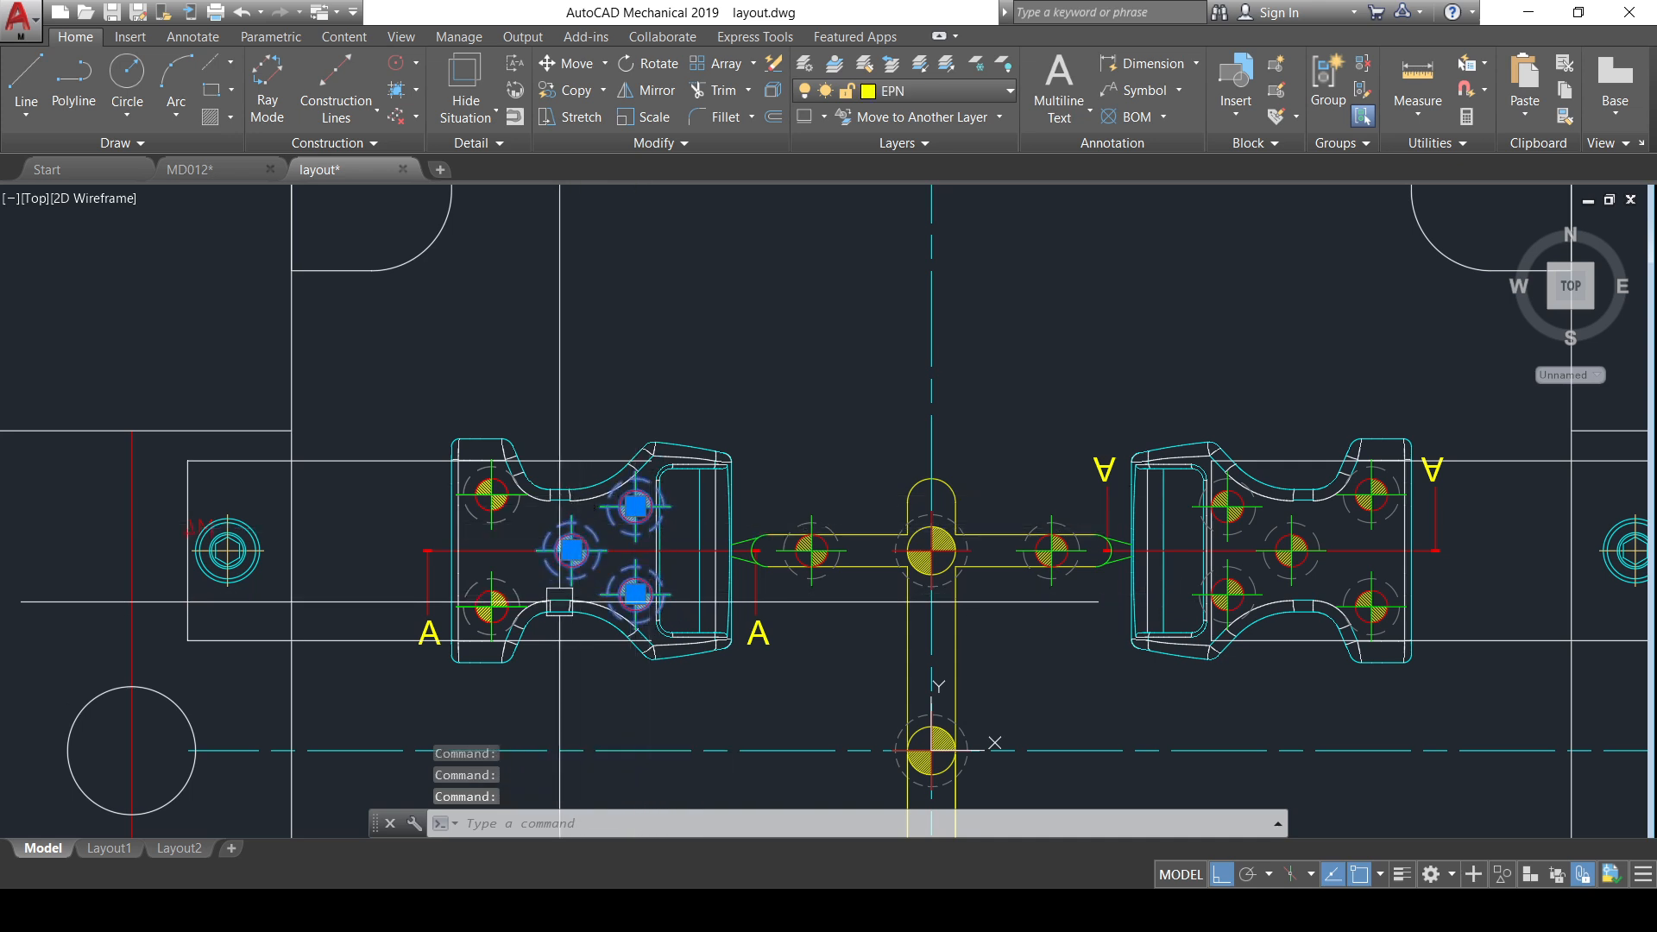
left_click(491, 493)
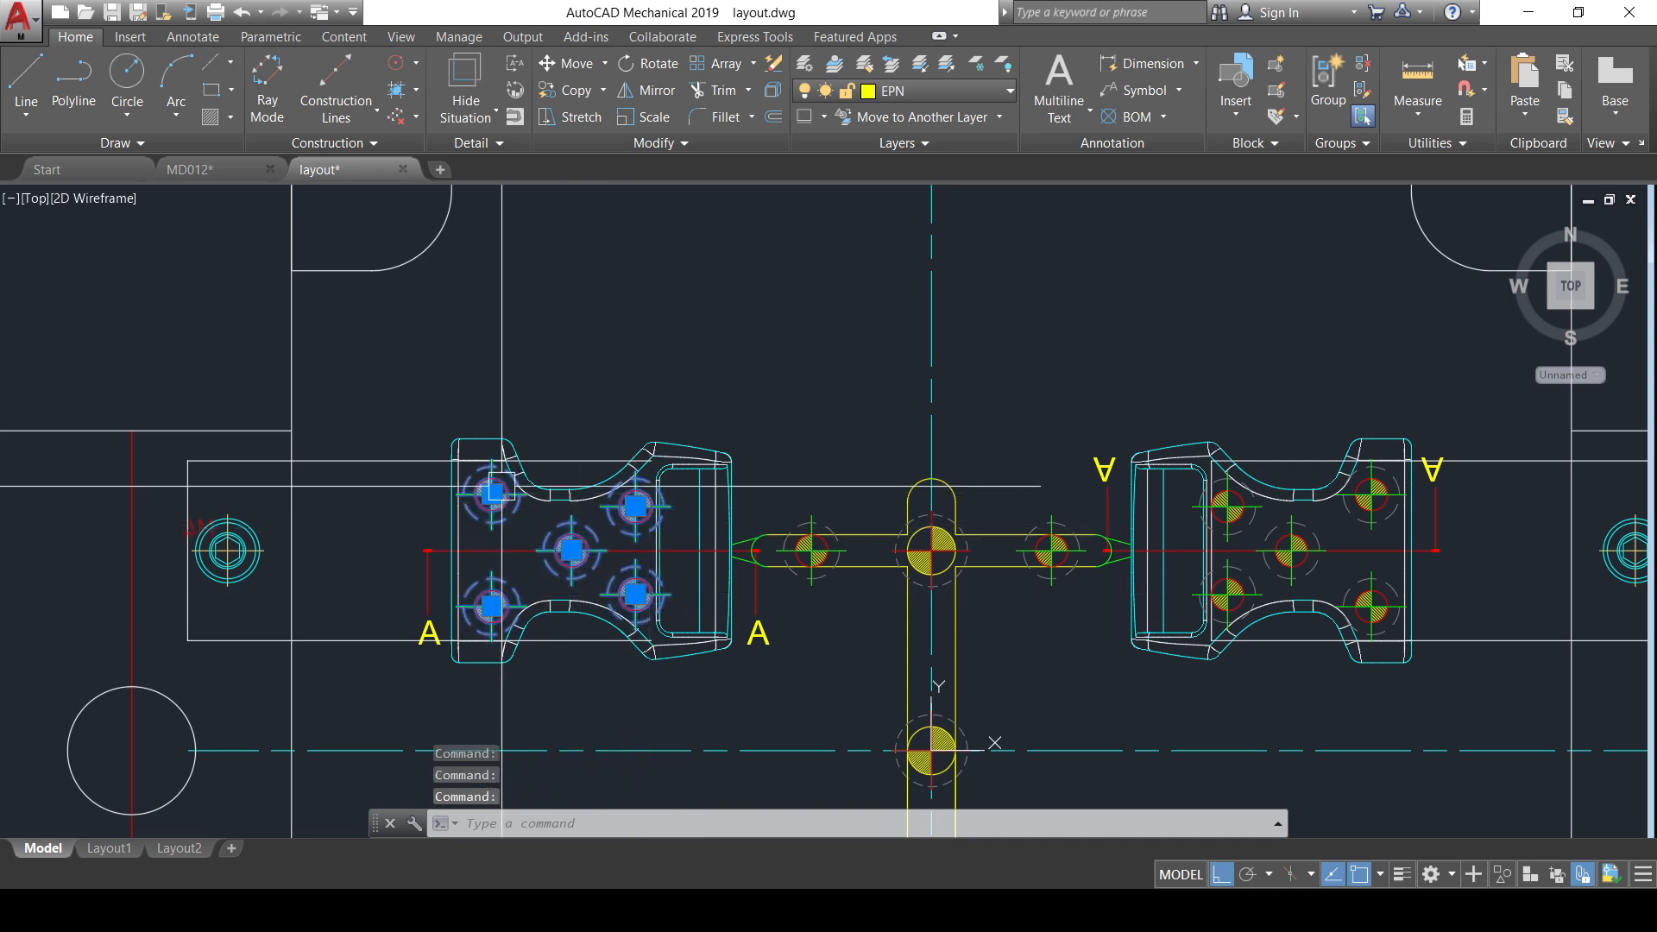
left_click(1020, 556)
mouse_move(1227, 534)
middle_mouse_down()
mouse_move(1113, 472)
mouse_move(865, 423)
middle_mouse_up()
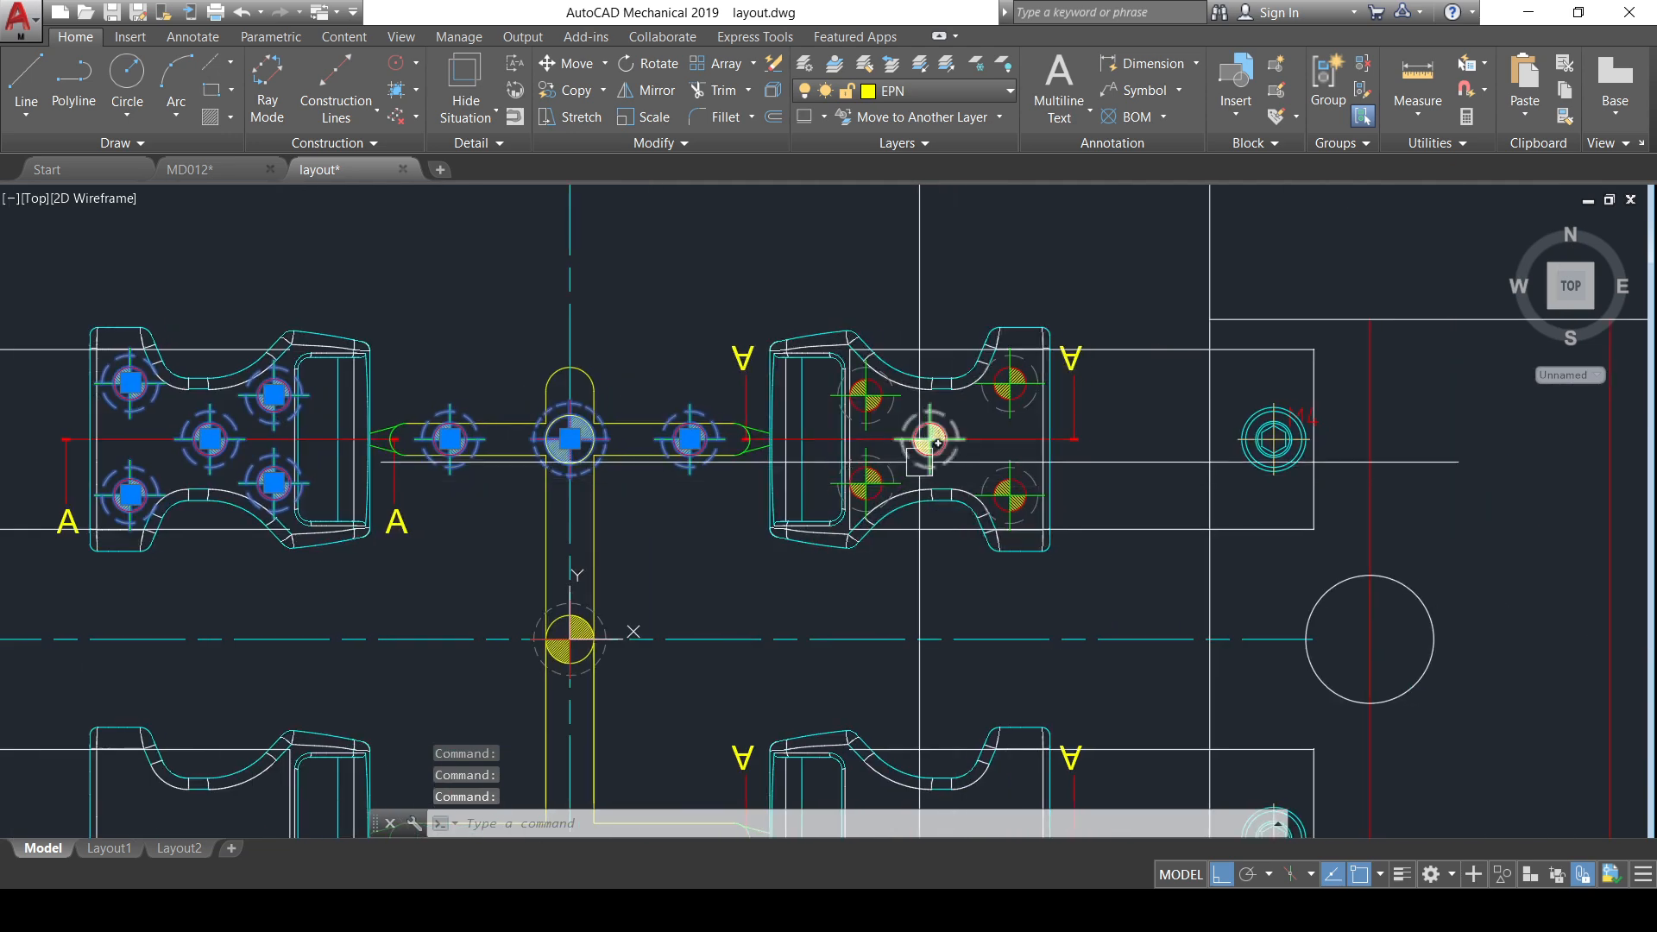
left_click(922, 461)
left_click(1013, 485)
double_click(1010, 404)
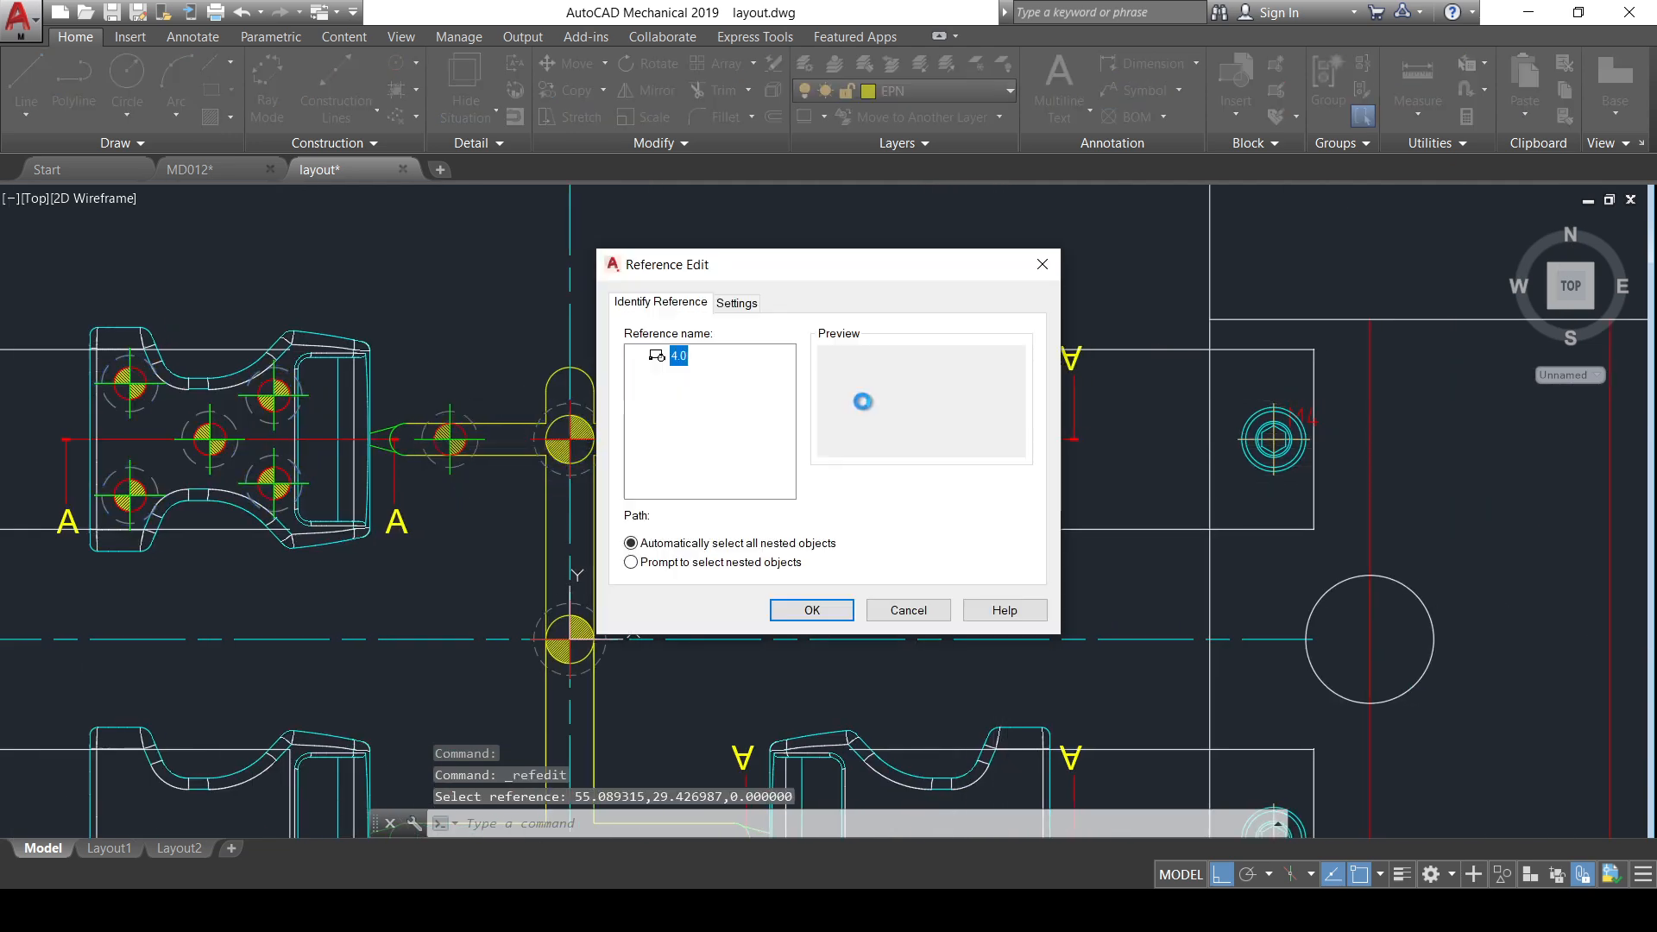
left_click(1043, 274)
- Select the ejector pins in both upper cavities together with the three pins along the upper runner
left_click(1009, 380)
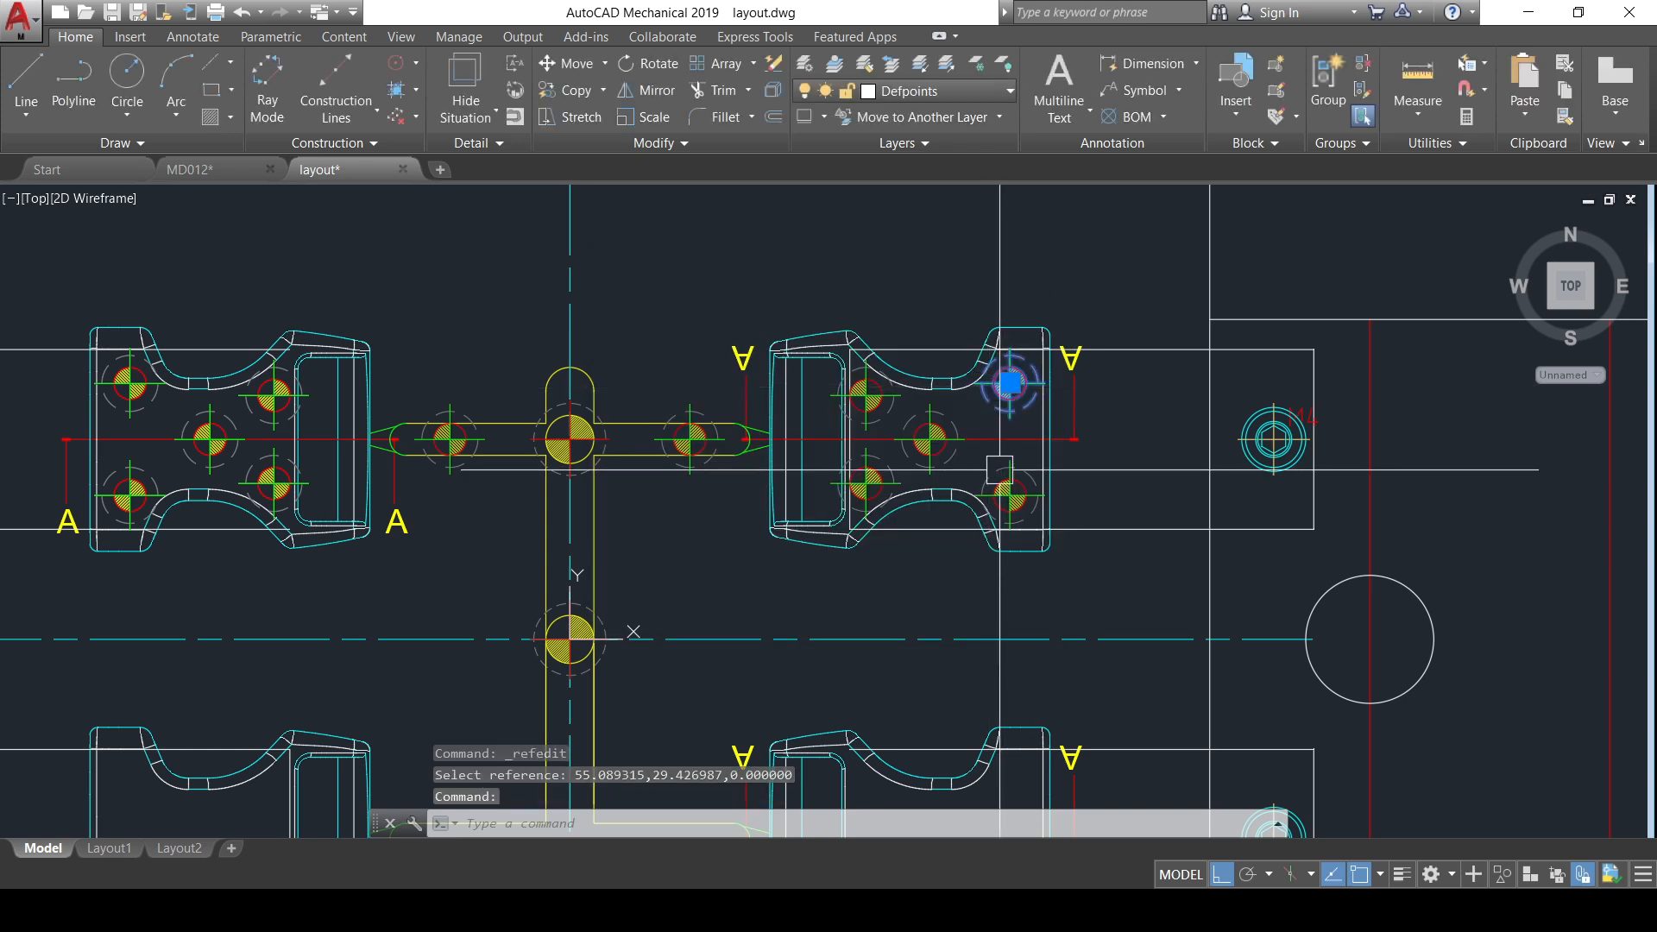
left_click(1010, 494)
left_click(923, 431)
left_click(867, 474)
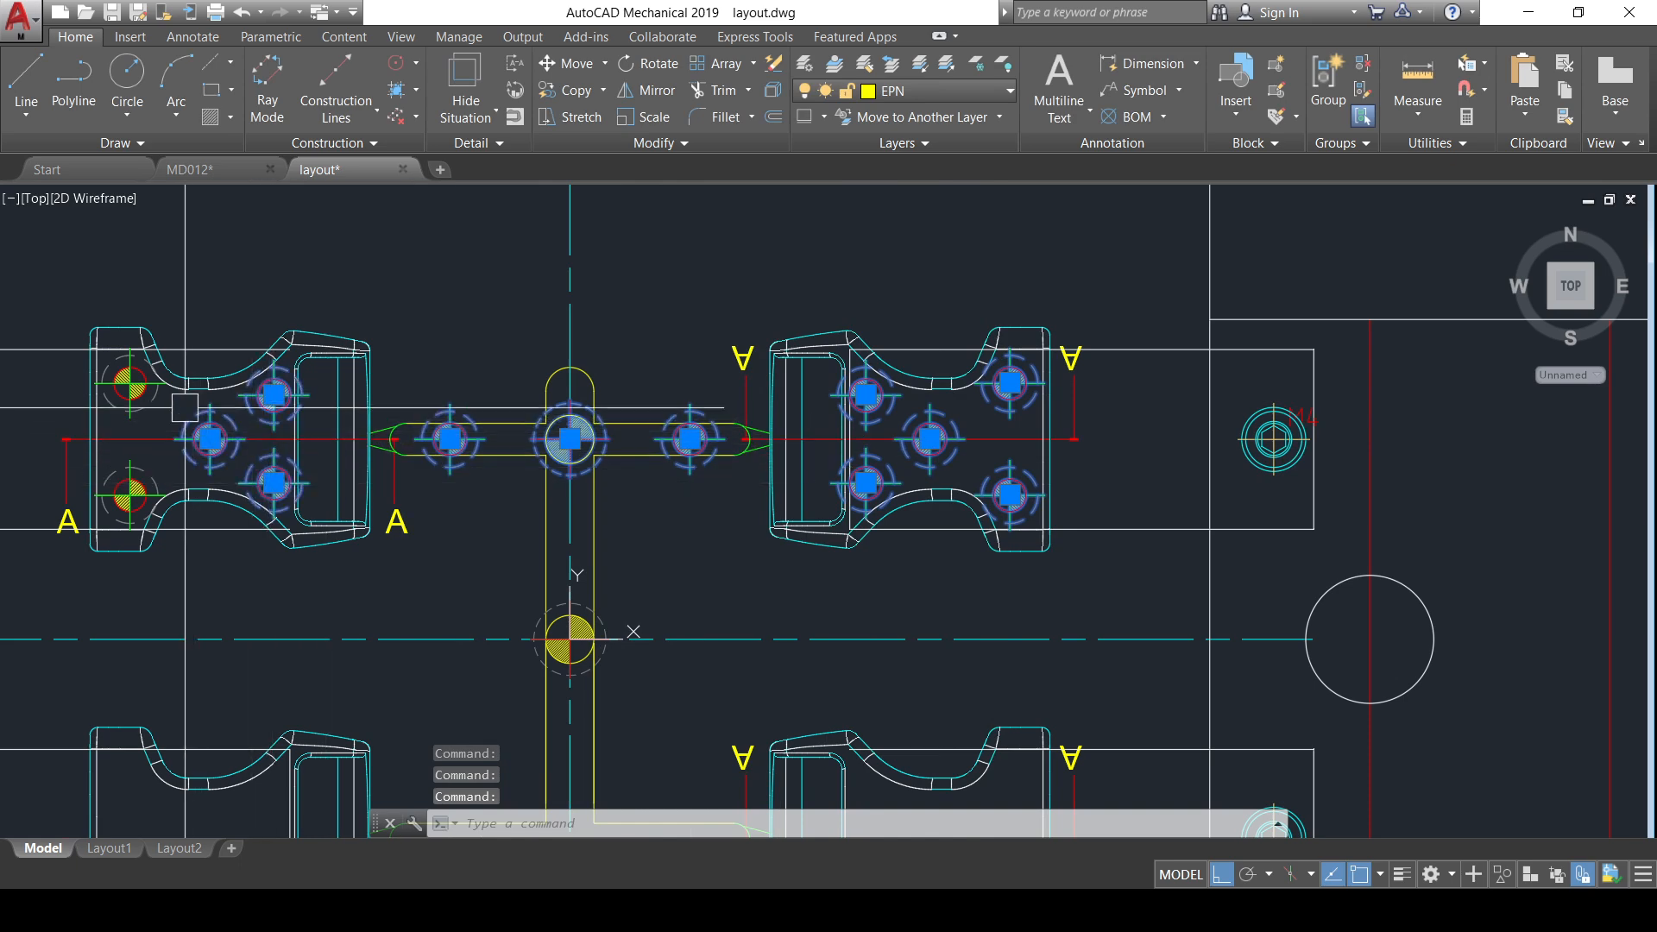
- Rotate a copy of the upper row's ejector pin symbols 180° about the centre pin onto the lower row of parts
middle_click_drag(564, 451, 626, 387)
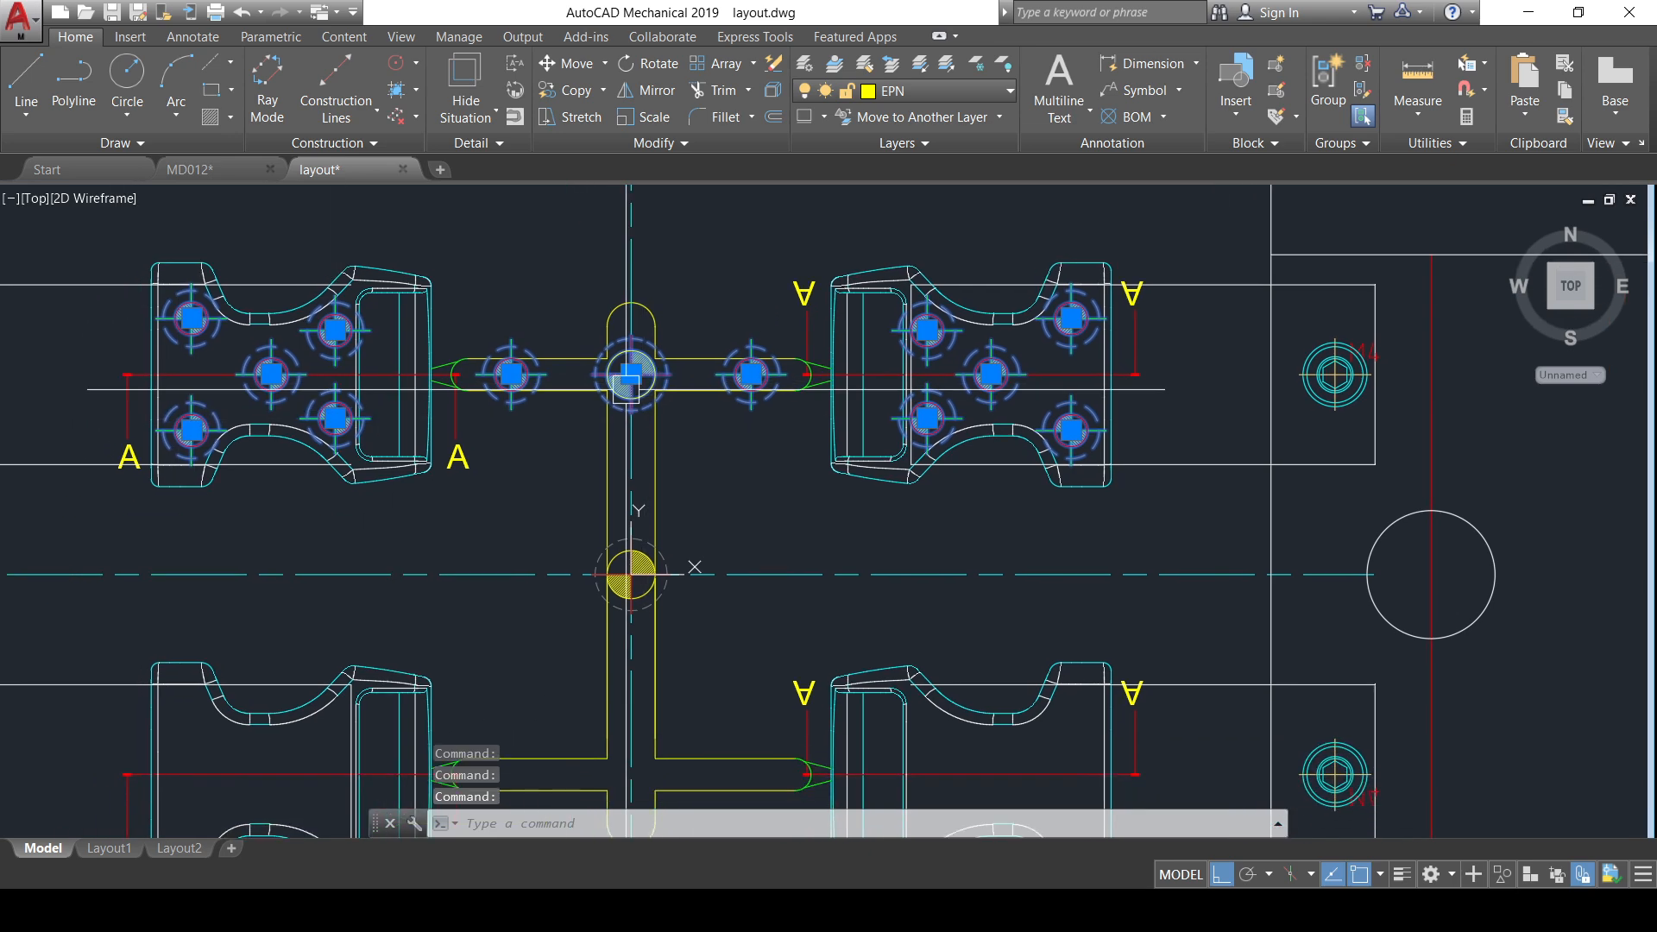
key("Return")
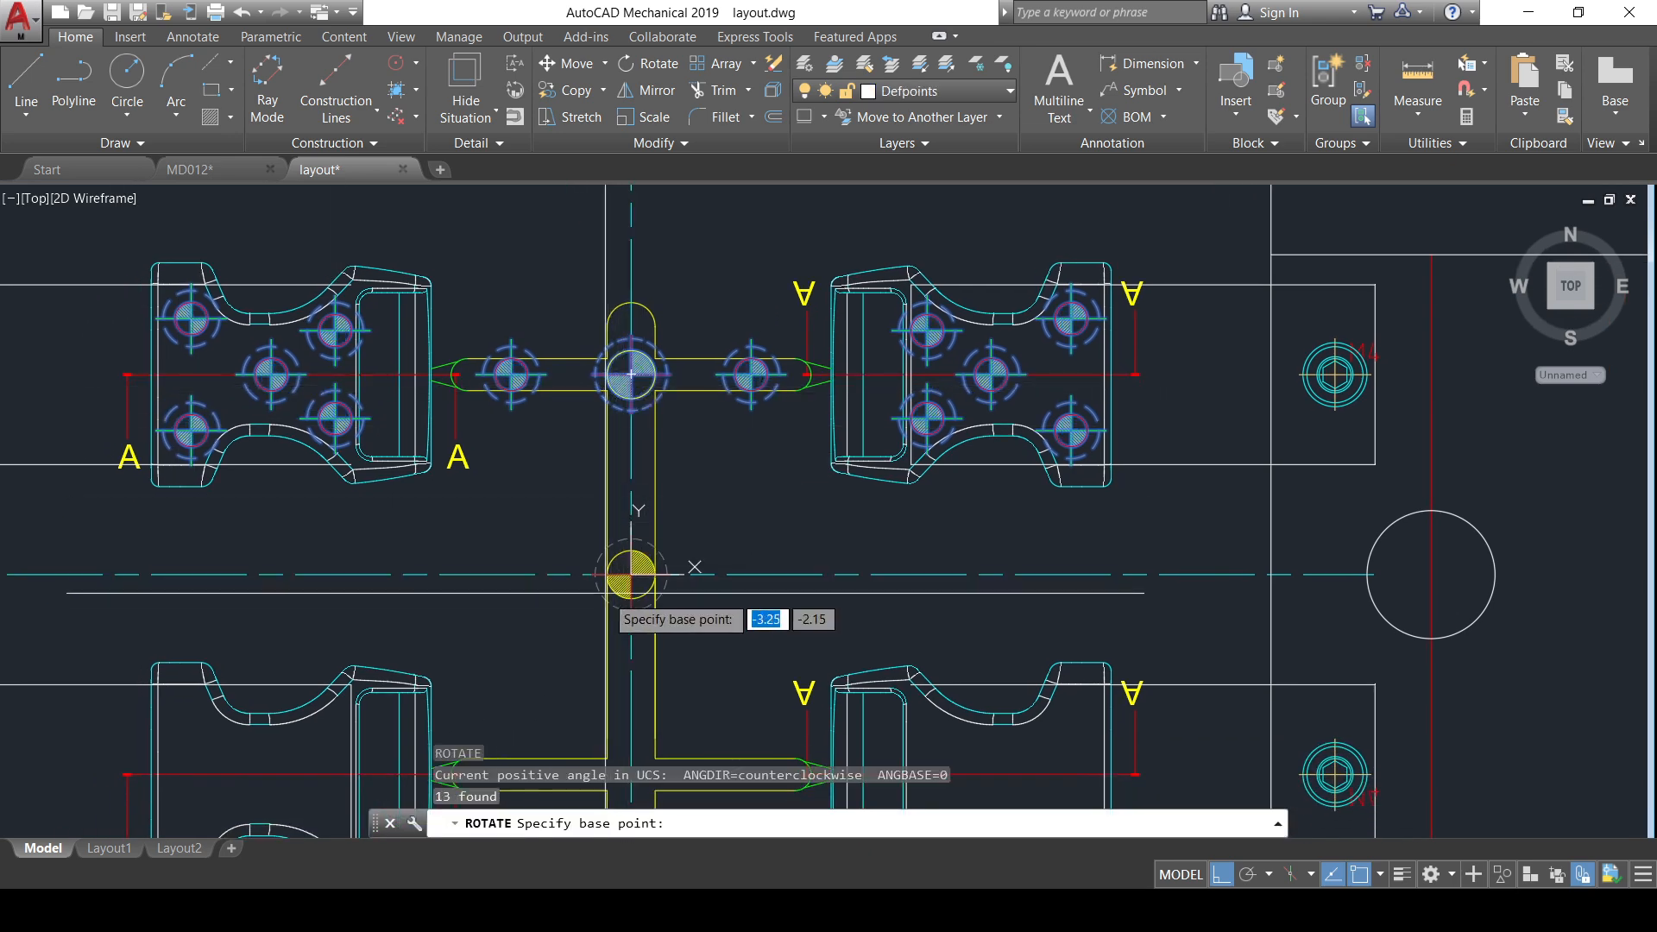
left_click(631, 574)
scroll(639, 571, "down", 2)
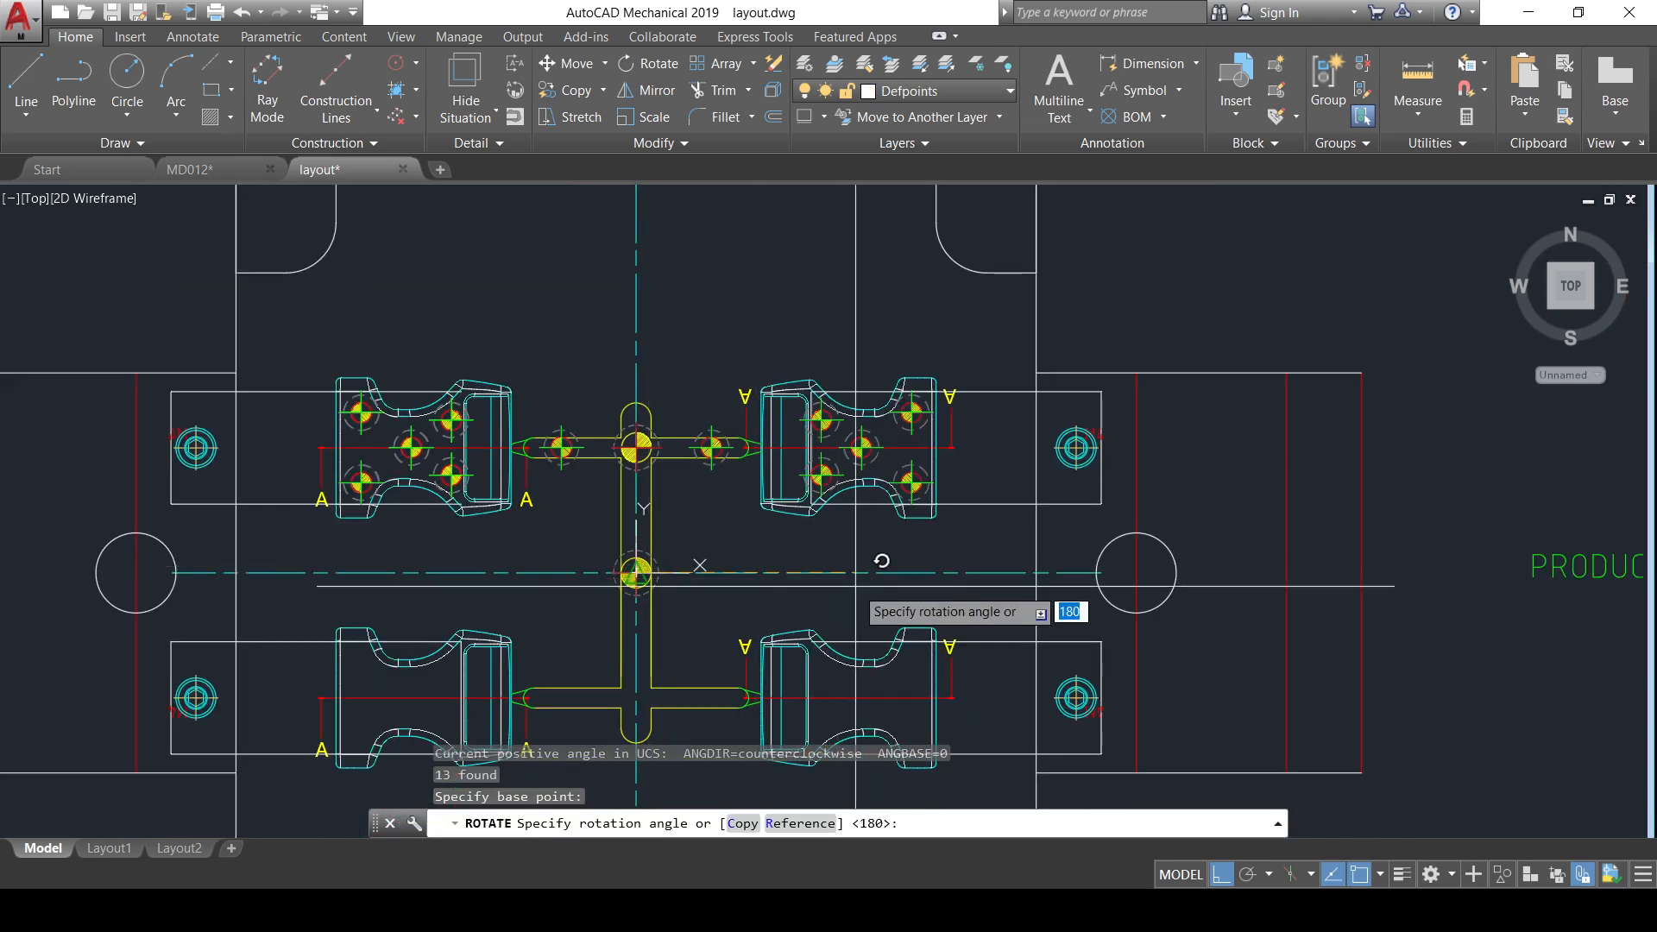
type("C")
key("Return")
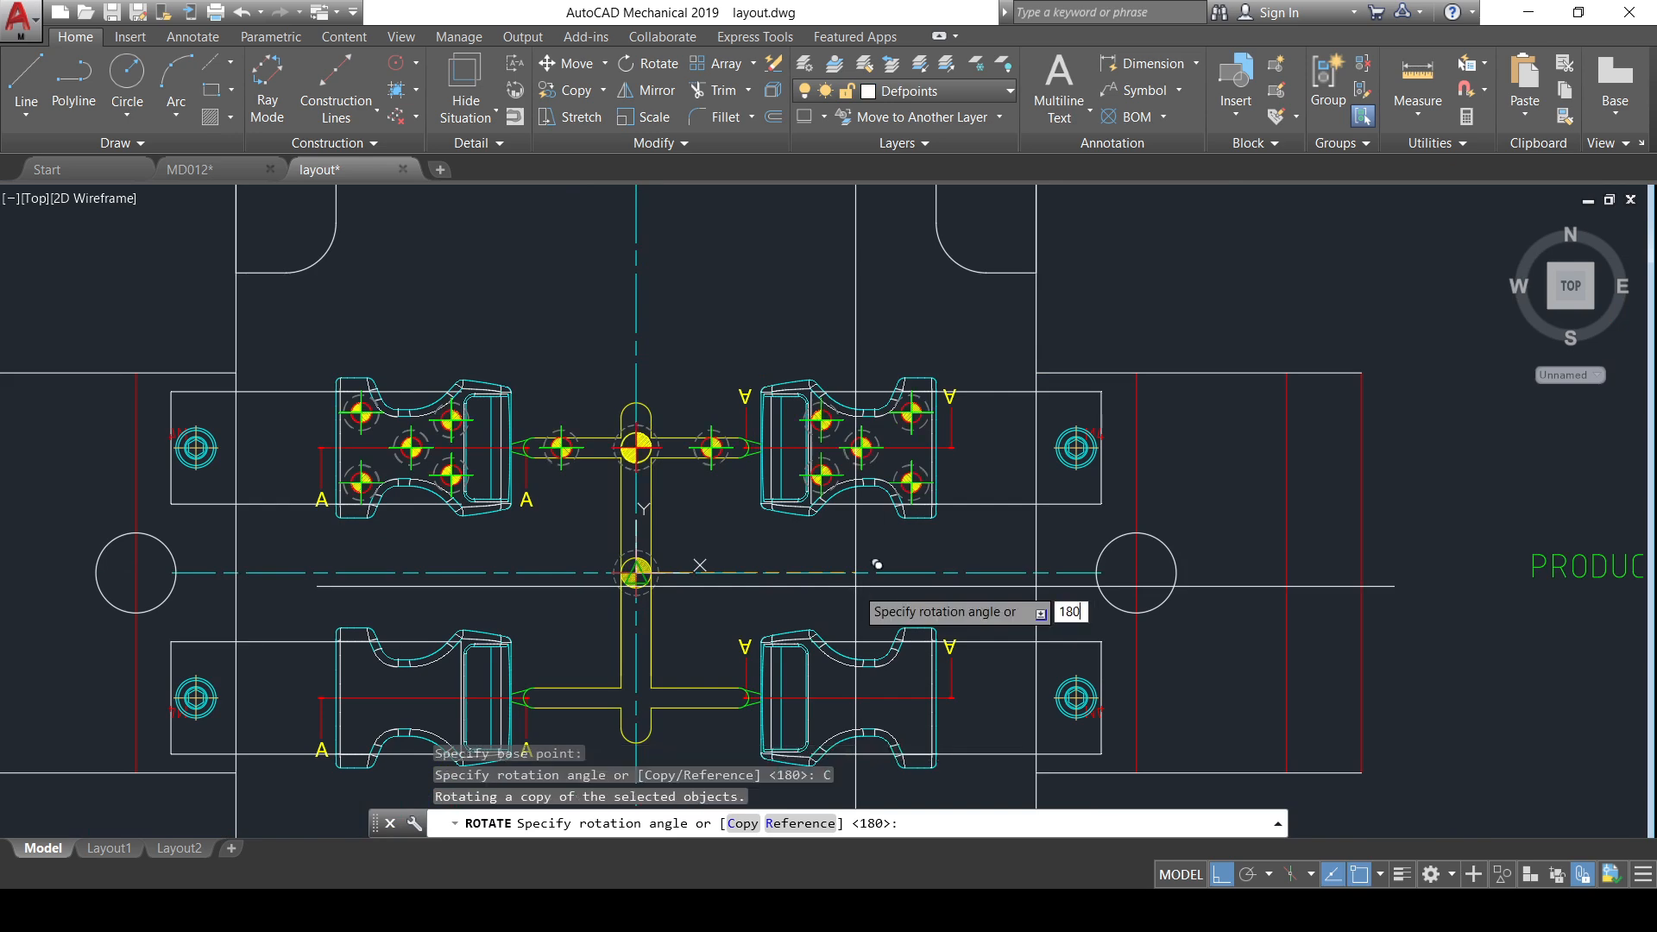
key("Return")
- Delete the stray pin symbol located above the mould plate
scroll(889, 345, "down", 3)
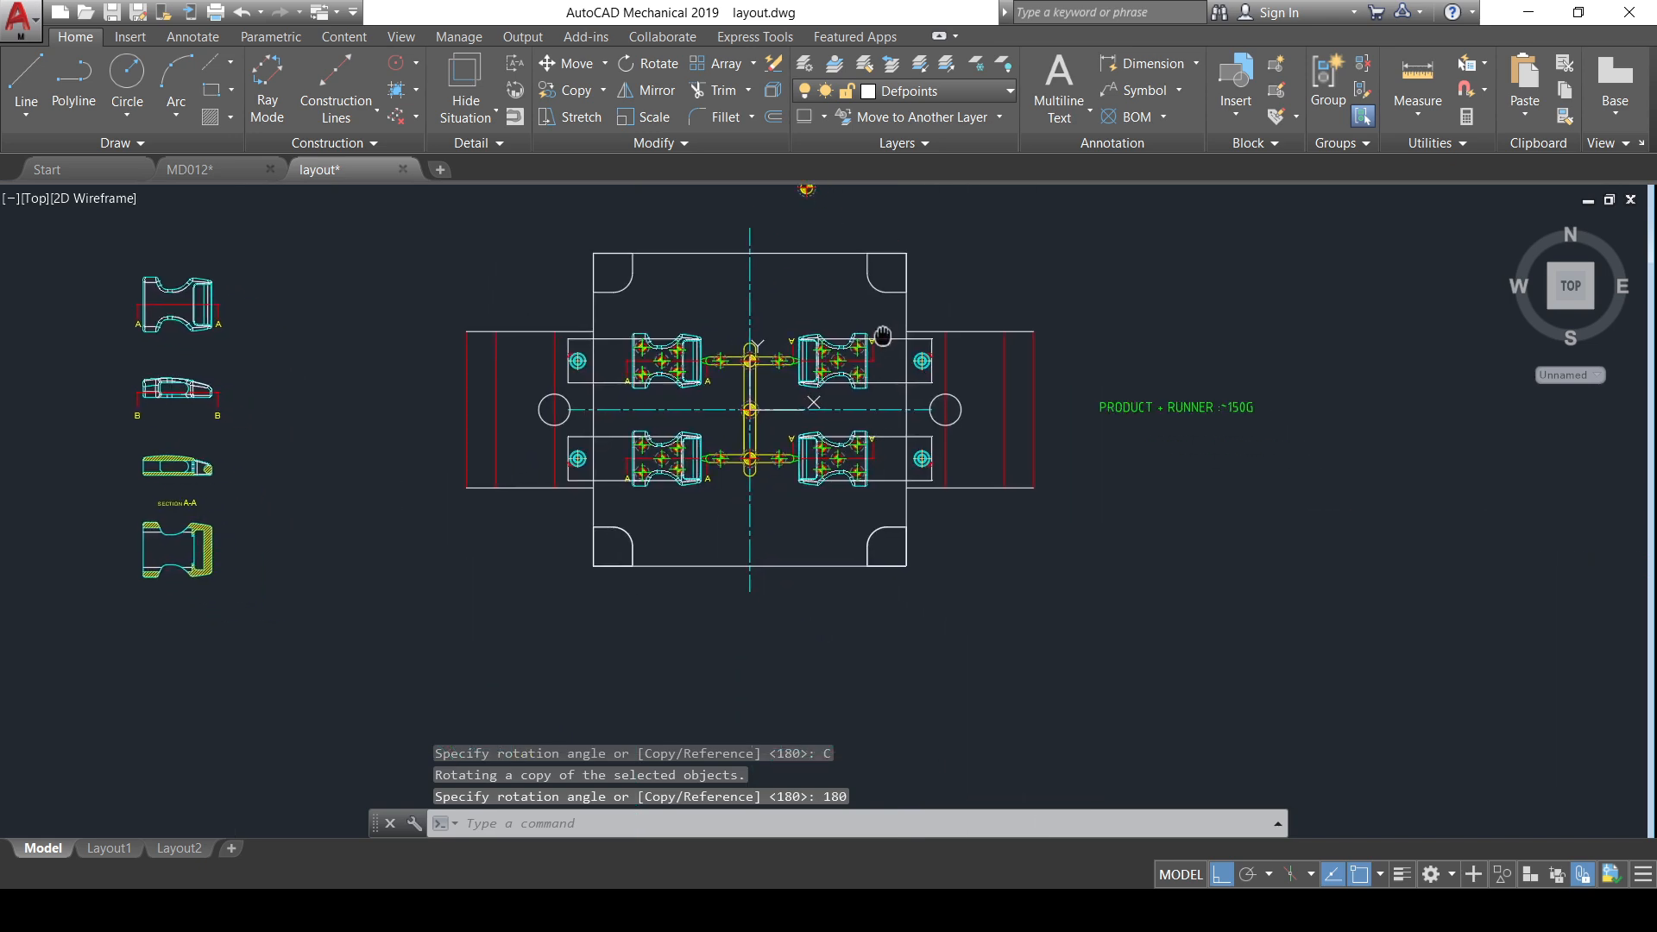
scroll(859, 341, "up", 3)
scroll(432, 444, "down", 4)
scroll(761, 450, "up", 1)
left_click(788, 441)
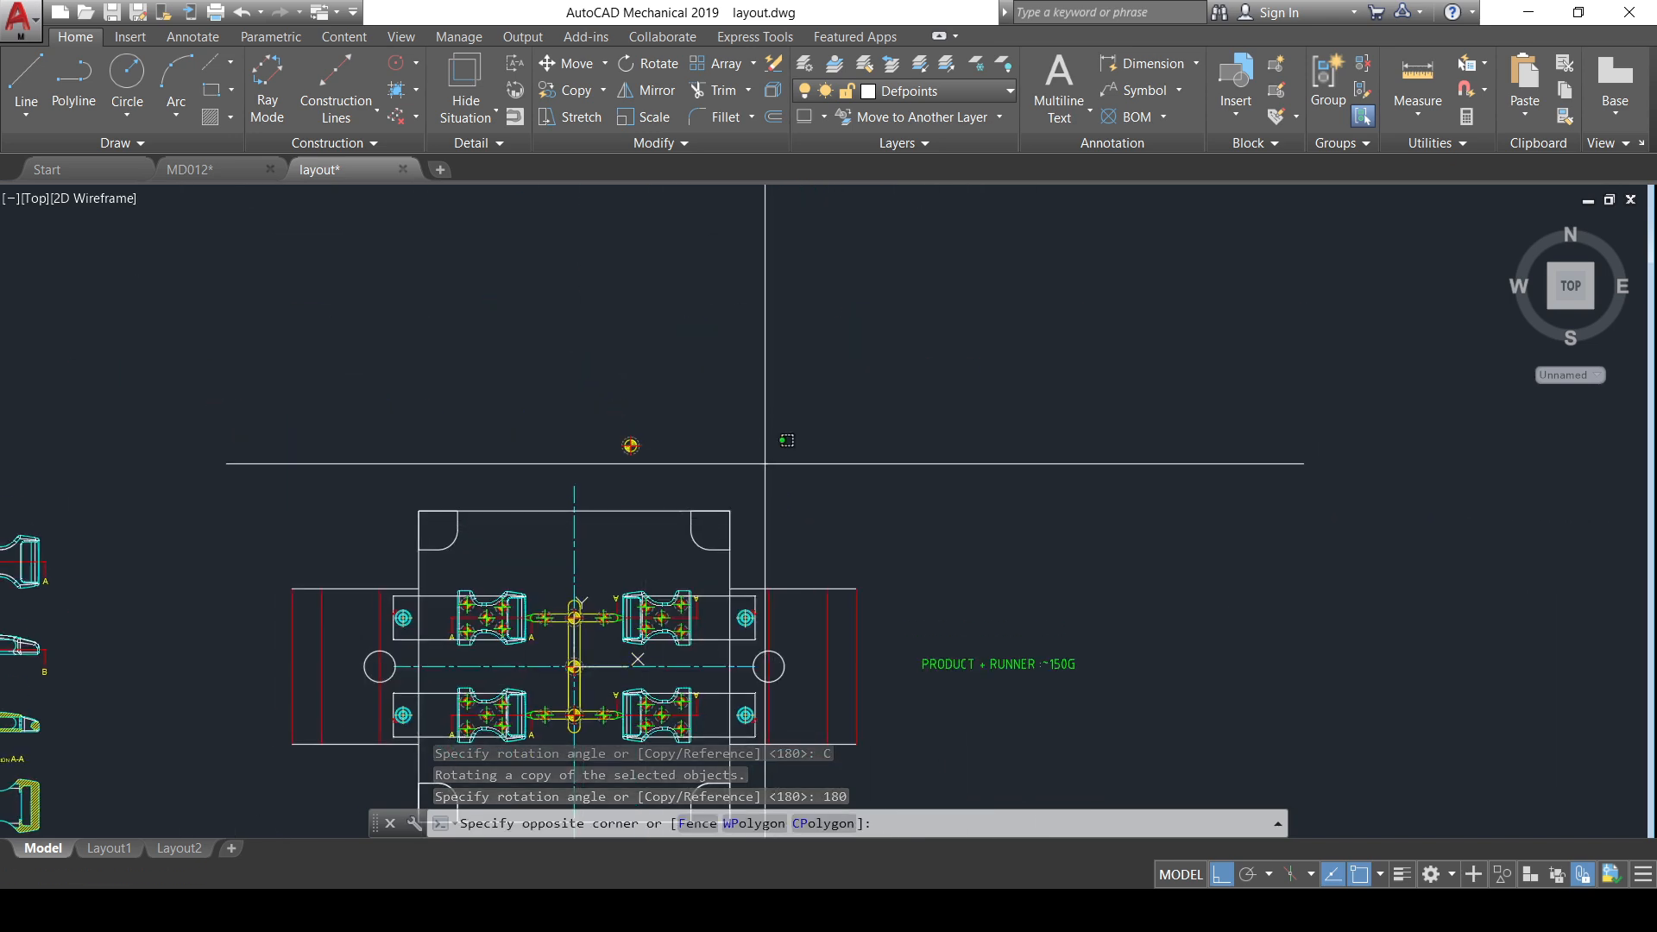
left_click(524, 473)
key("Delete")
- Copy the plate outline, both centrelines and all ejector pin symbols, and paste them into the empty area beyond the PRODUCT + RUNNER note
scroll(495, 589, "up", 2)
scroll(552, 634, "up", 2)
middle_click_drag(596, 670, 628, 461)
left_click(921, 286)
left_click(625, 214)
scroll(802, 599, "up", 2)
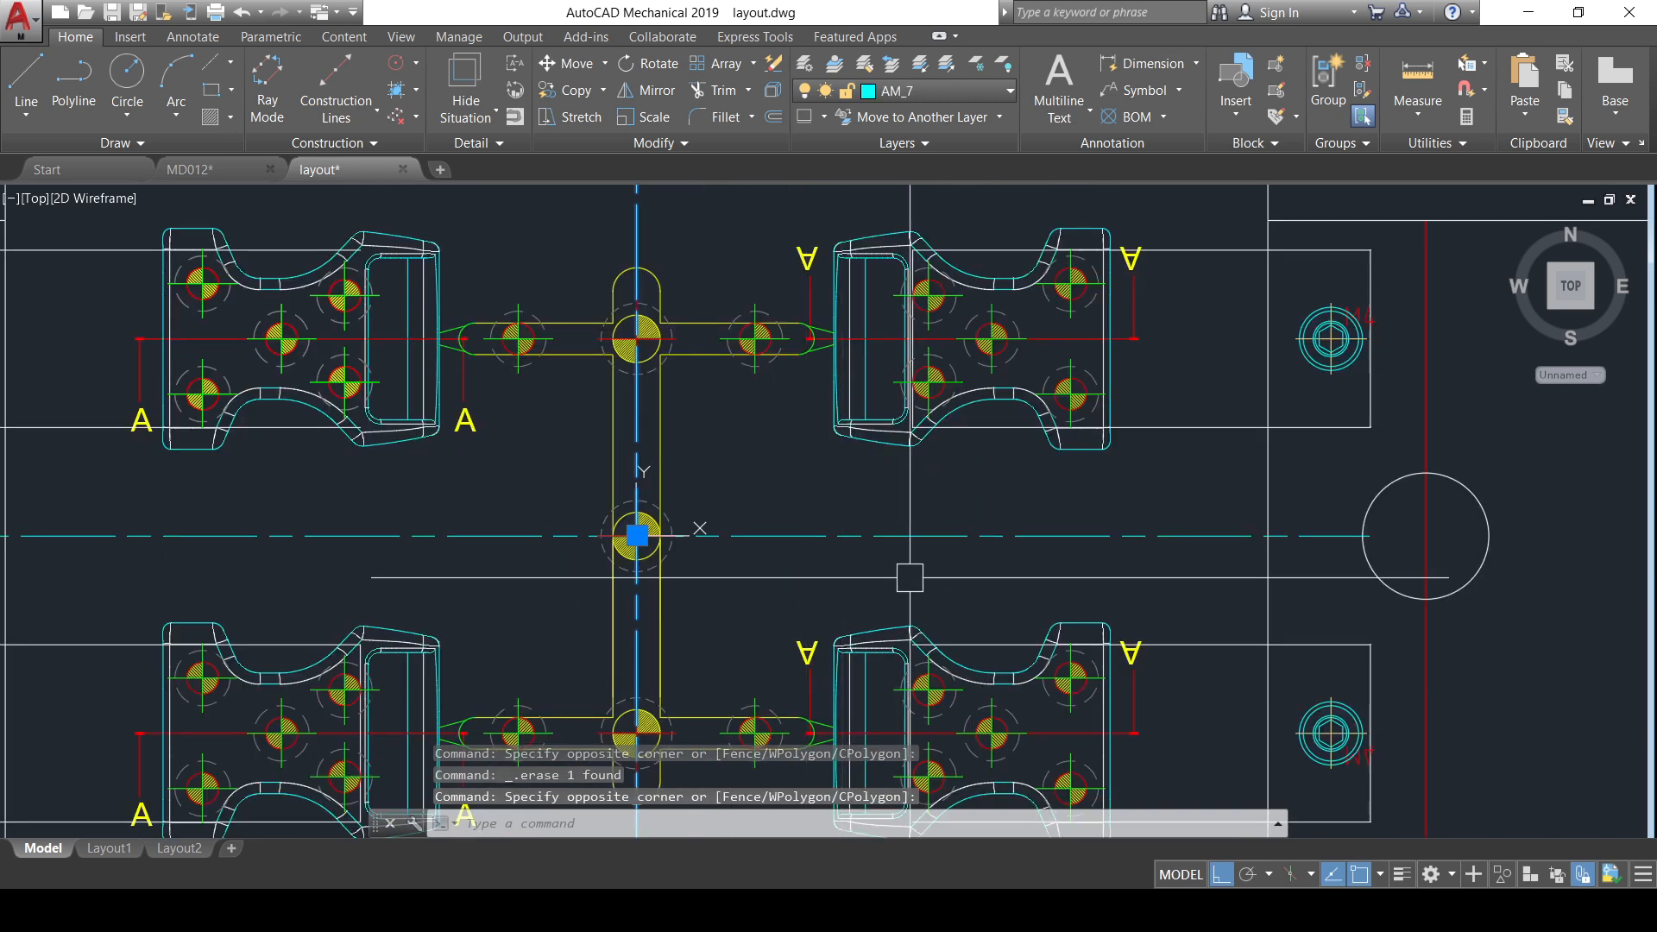
left_click(910, 577)
left_click(811, 510)
middle_click_drag(753, 606, 805, 523)
scroll(697, 425, "up", 4)
scroll(700, 437, "down", 5)
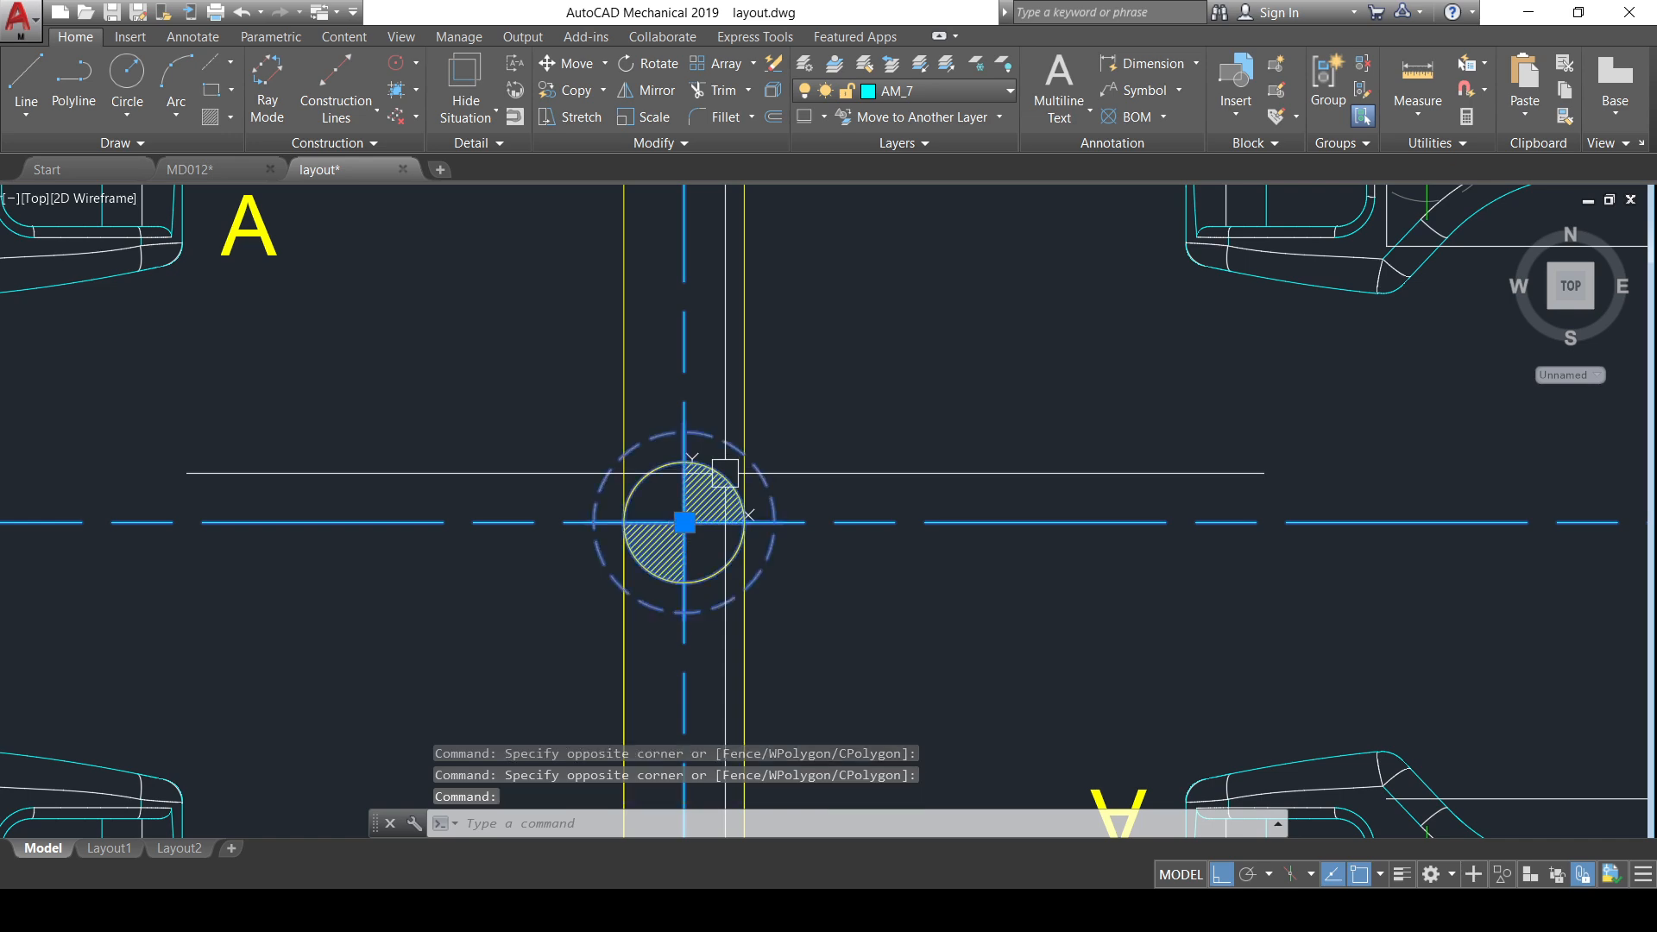
middle_click_drag(688, 311, 739, 355)
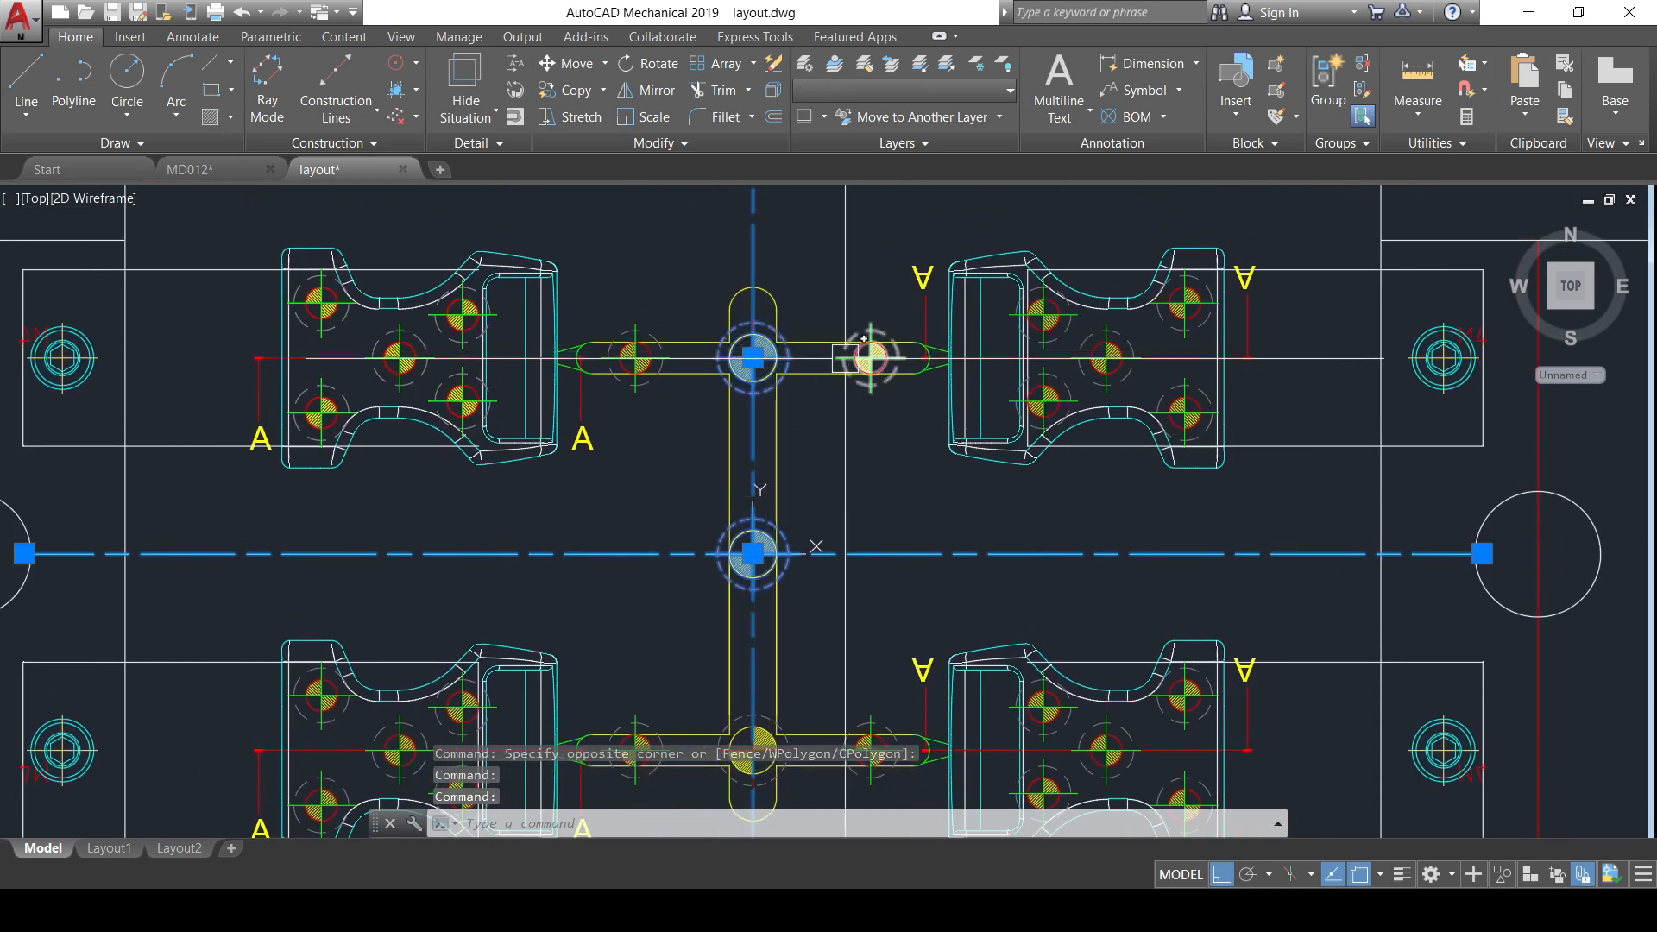
left_click(873, 353)
left_click(631, 355)
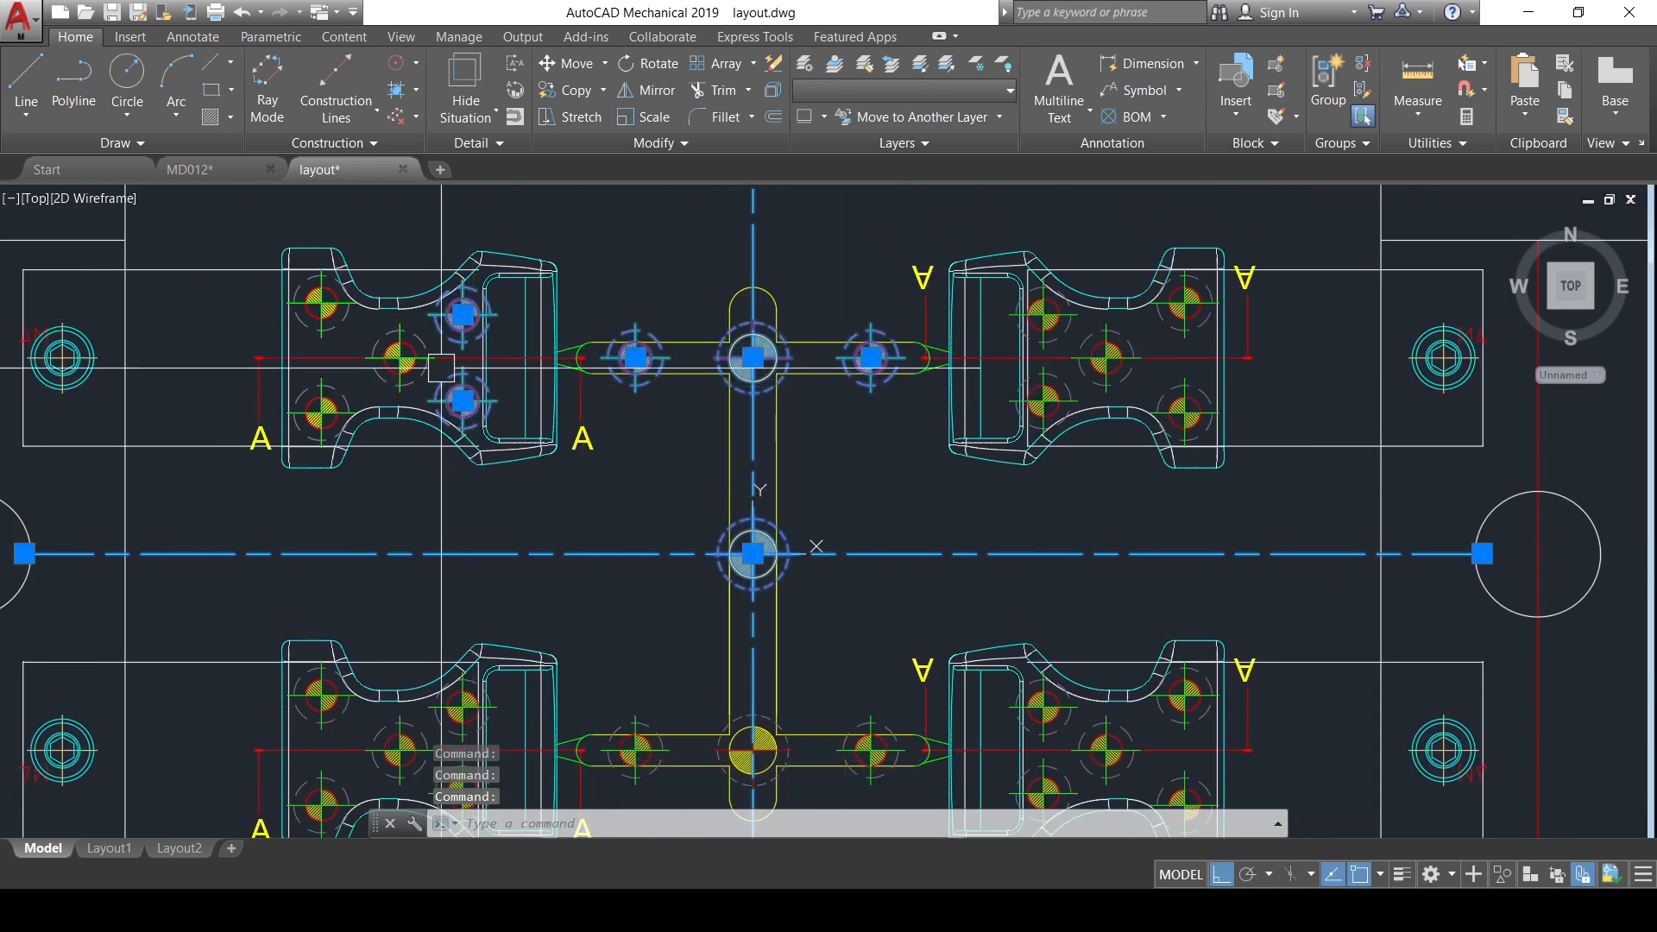
left_click(323, 321)
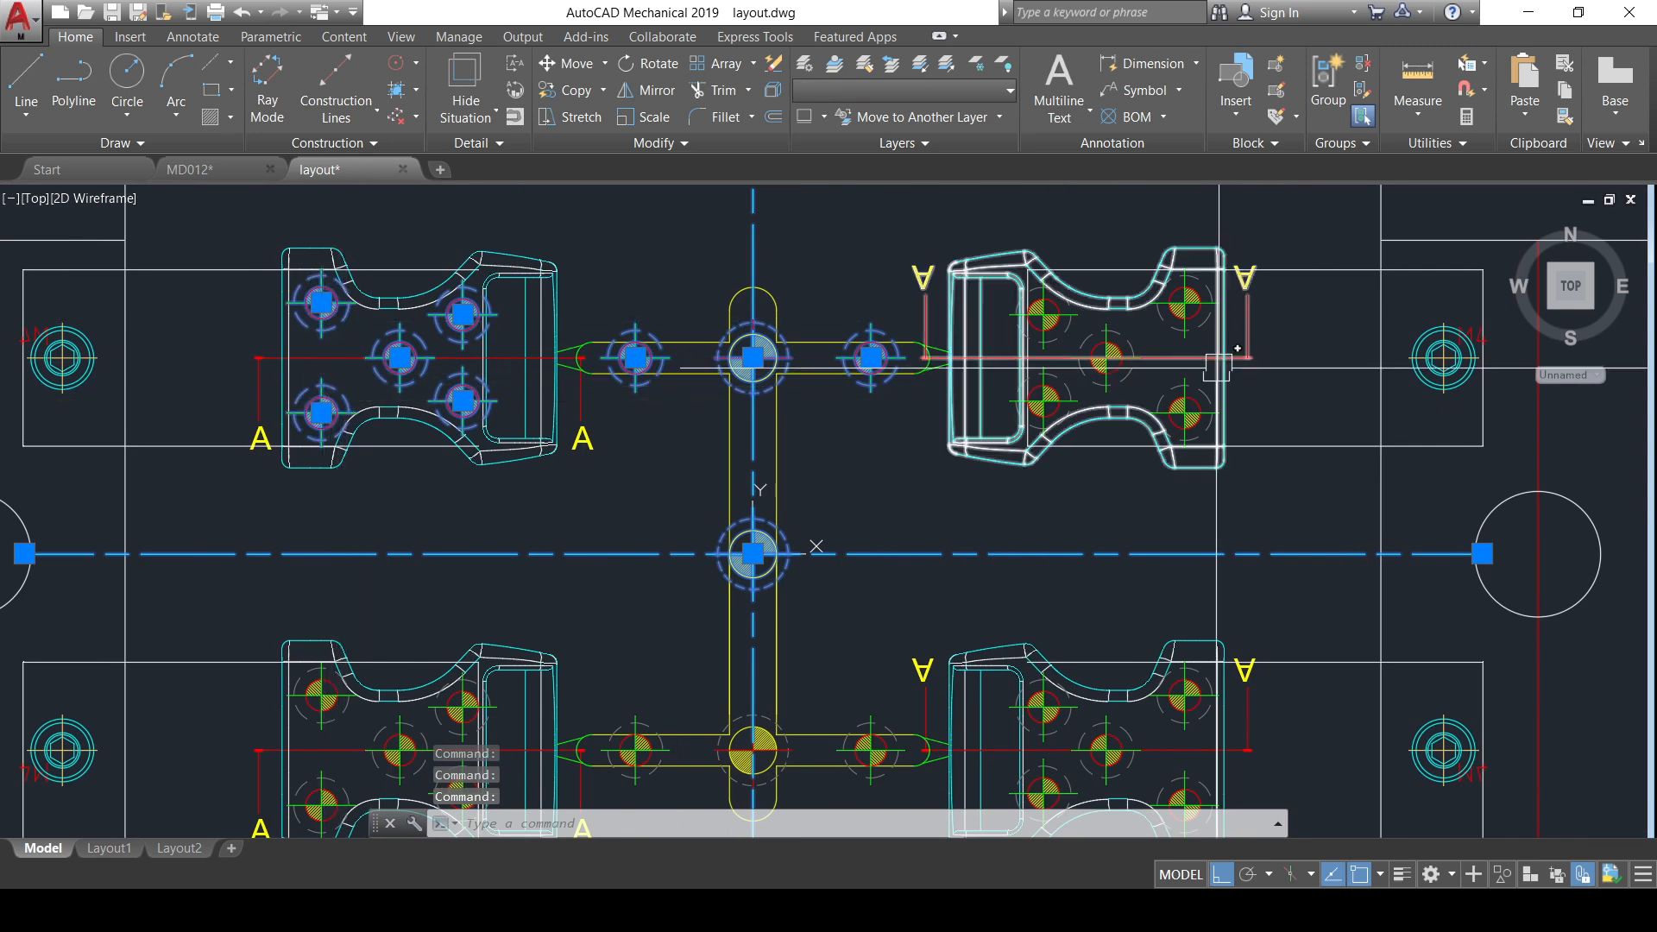
left_click(1044, 400)
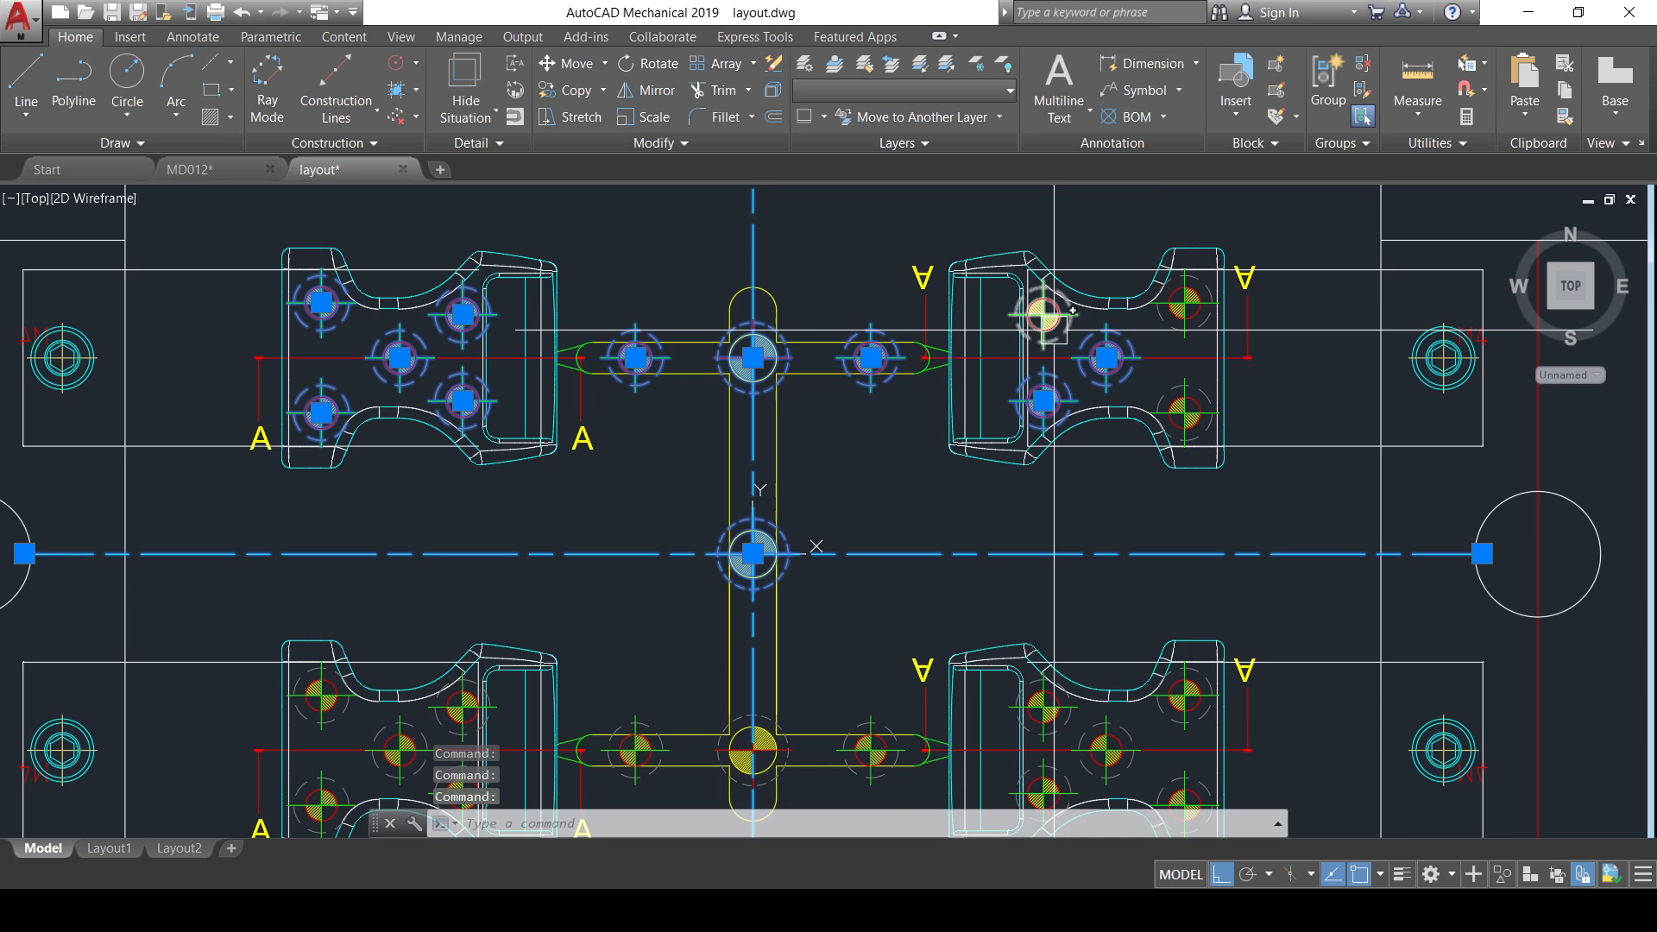
middle_click_drag(1149, 541, 938, 282)
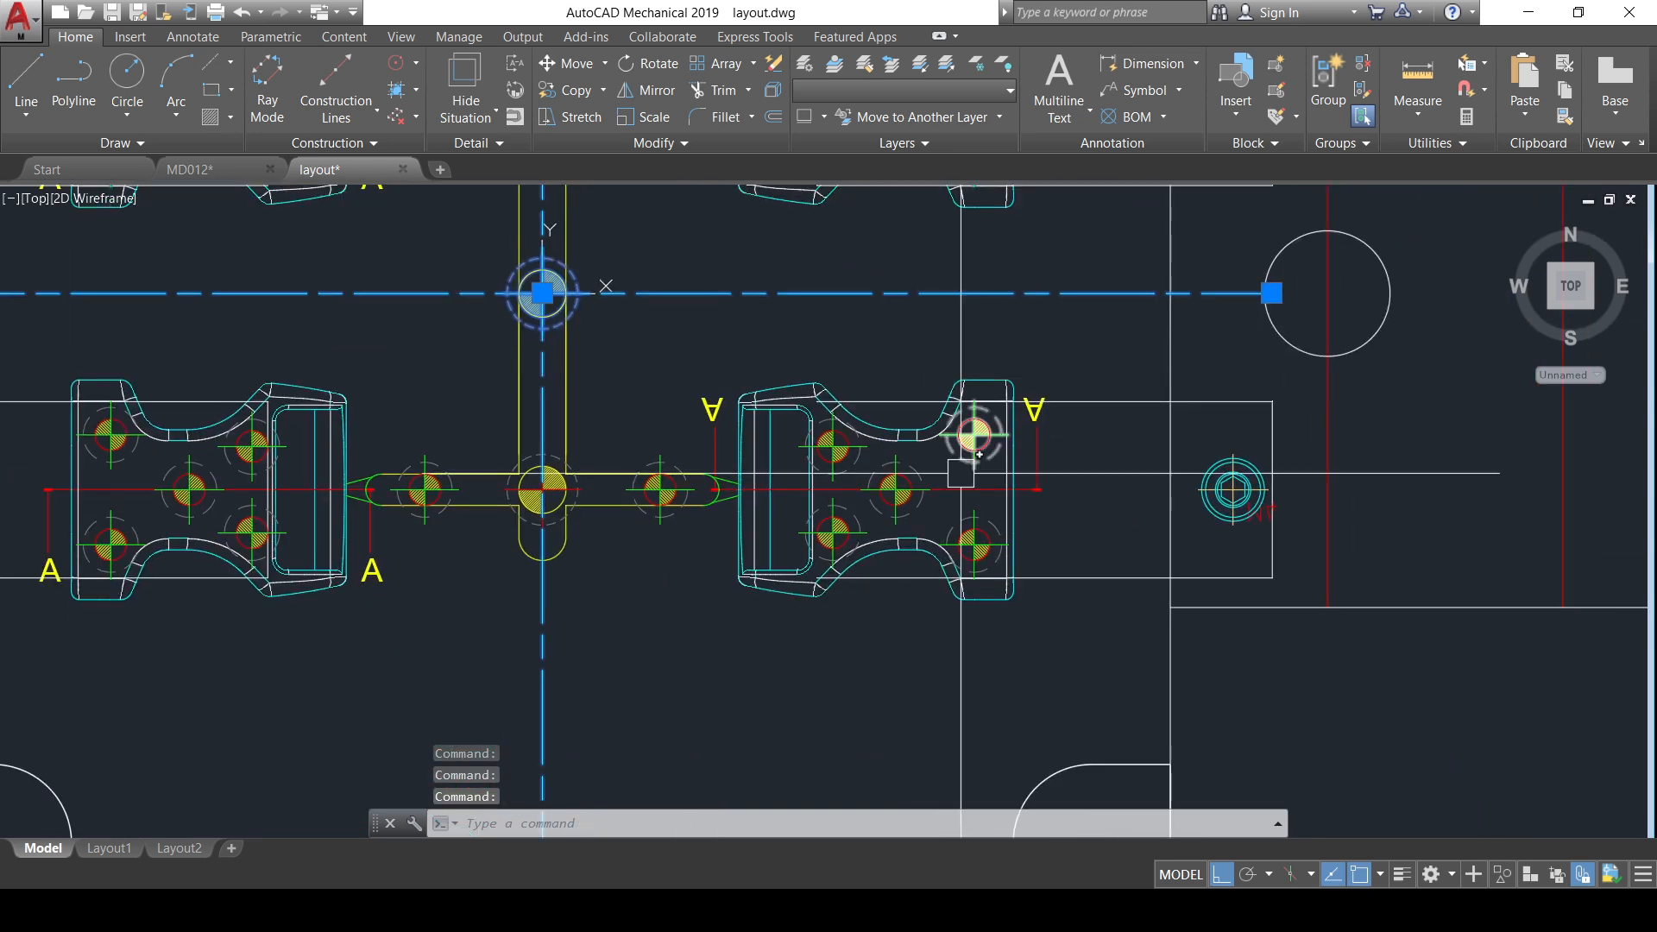
left_click(974, 545)
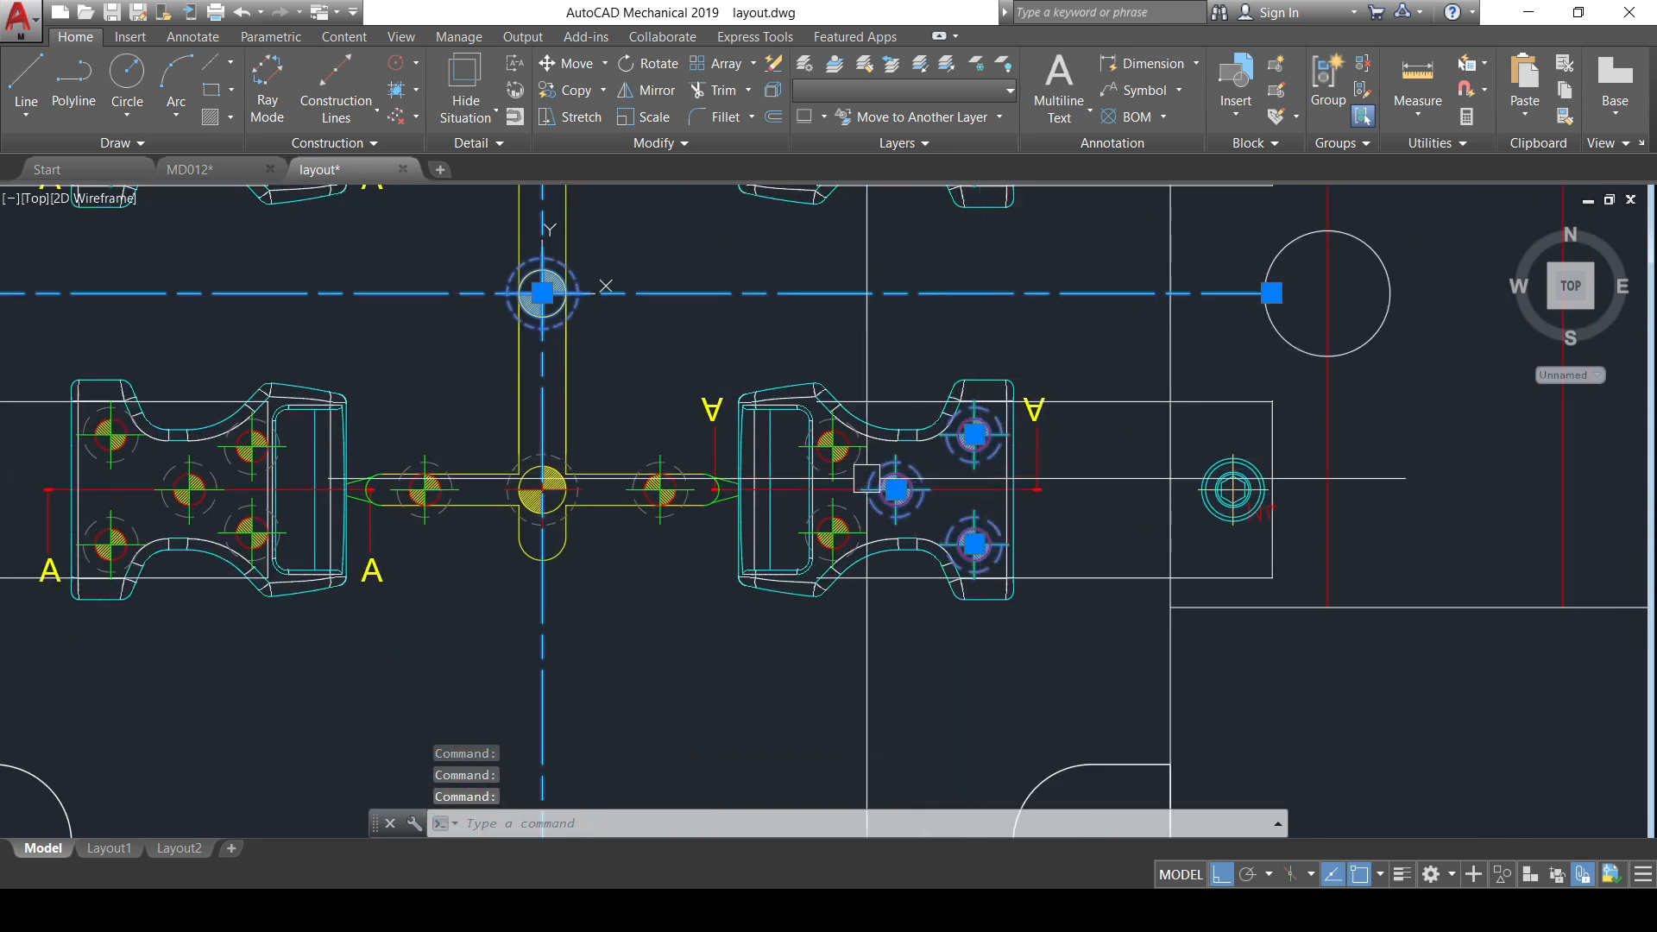
left_click(832, 447)
left_click(833, 532)
left_click(661, 490)
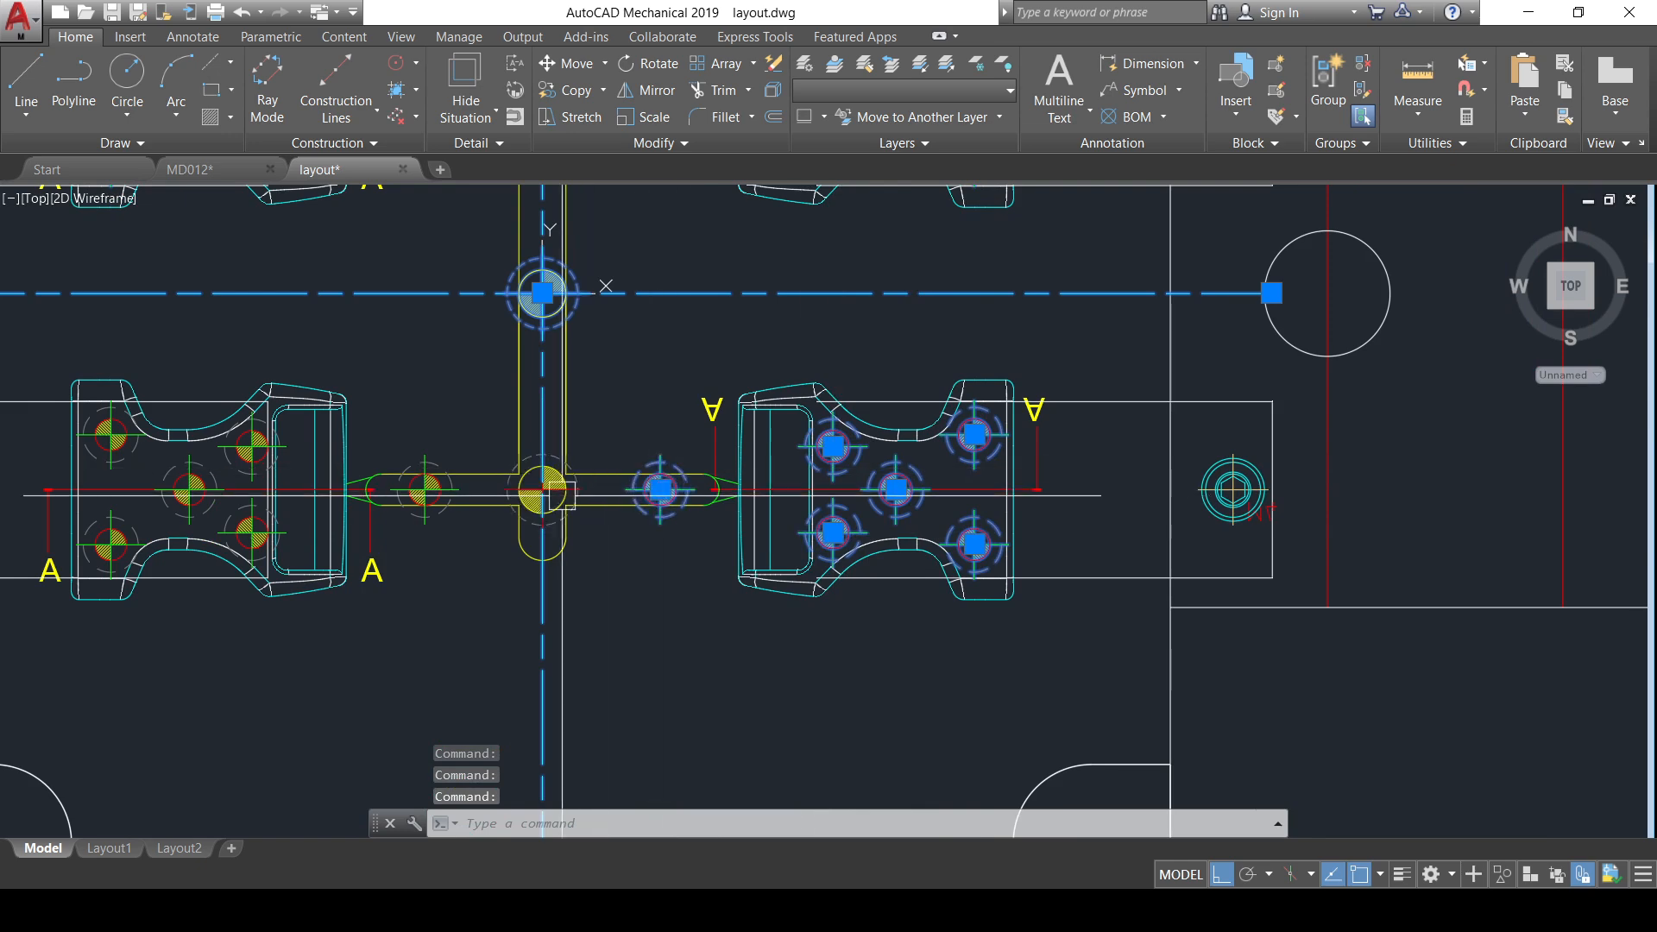
left_click(562, 495)
left_click(425, 489)
middle_click_drag(209, 538, 535, 573)
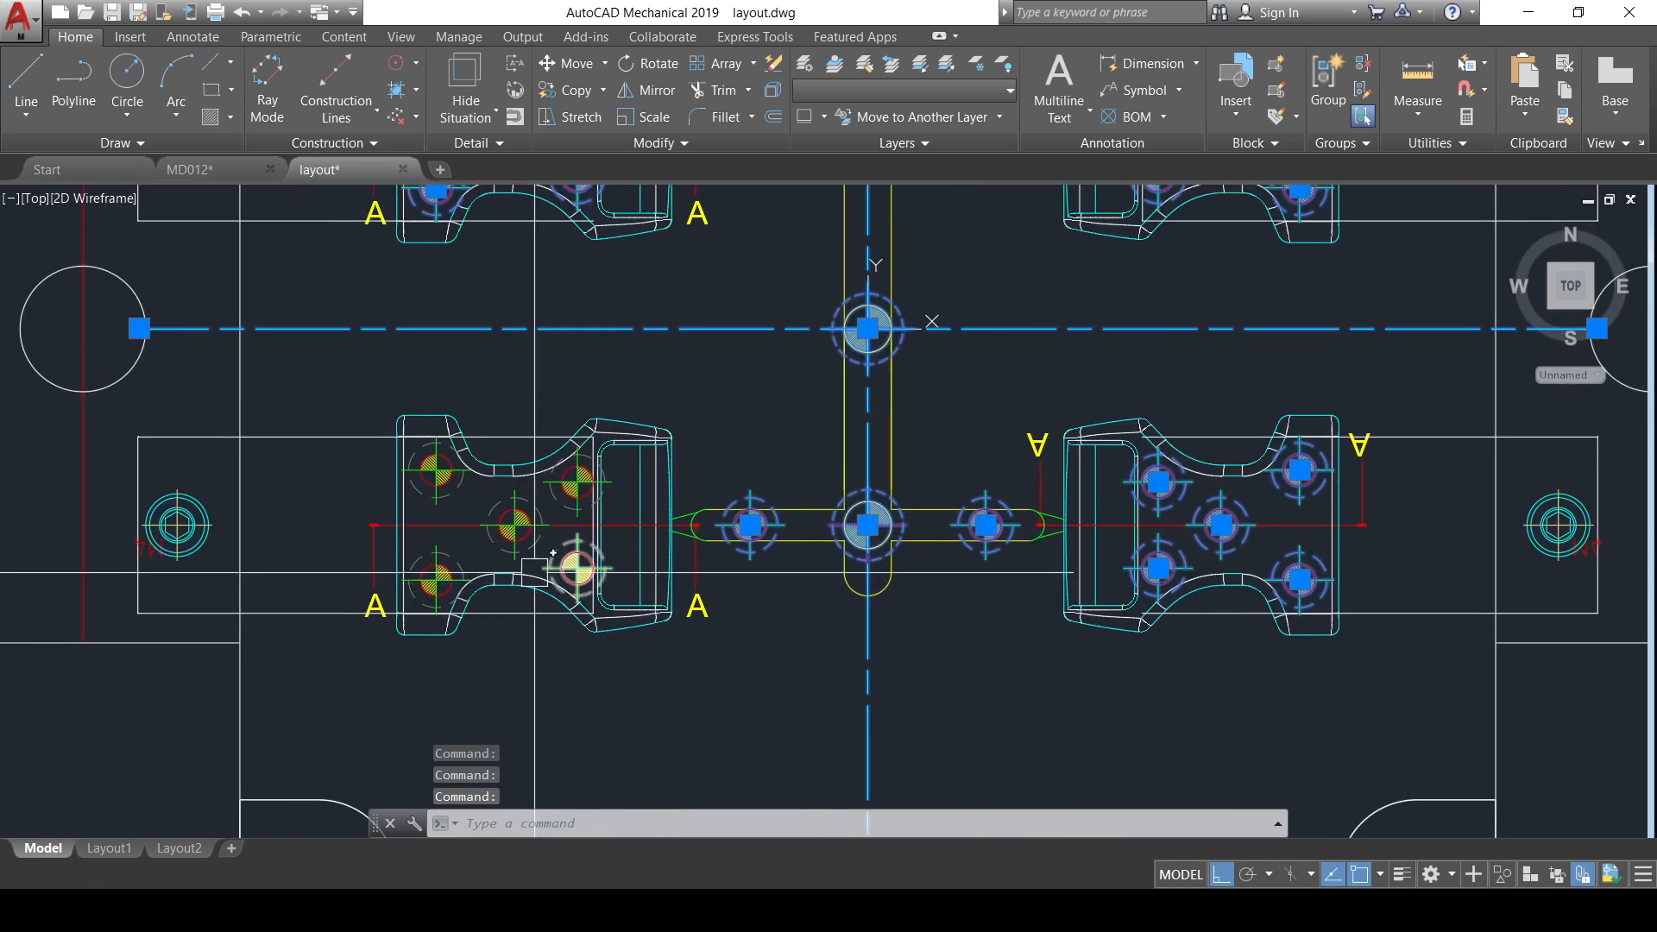
left_click(577, 481)
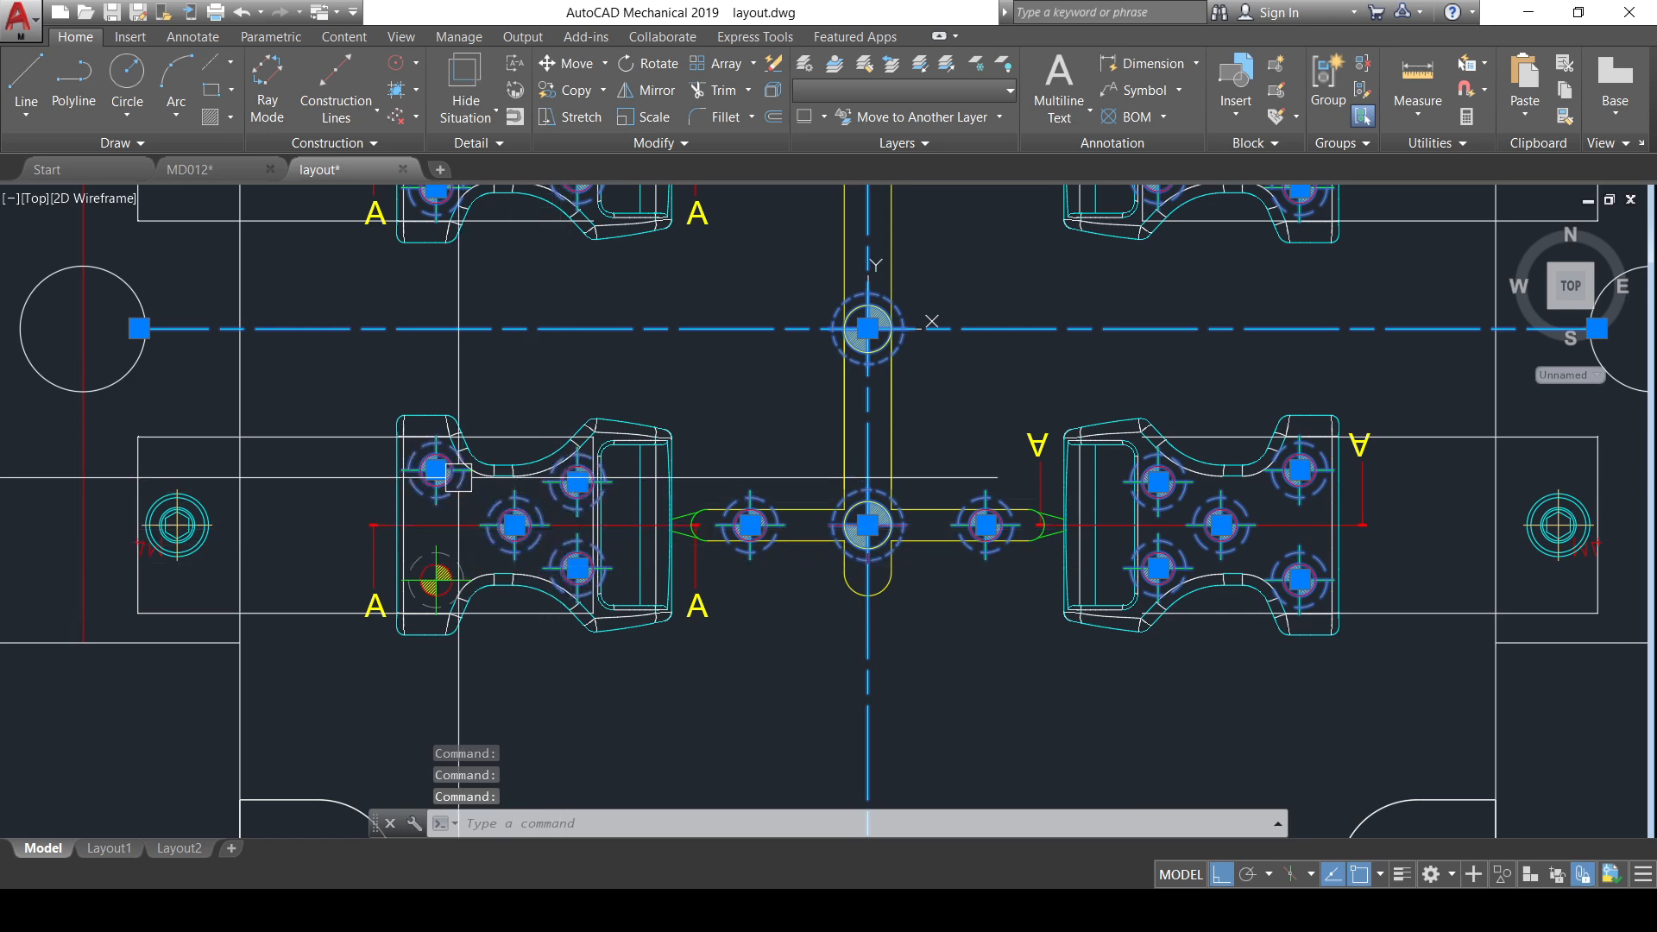
scroll(458, 573, "down", 7)
scroll(777, 630, "up", 3)
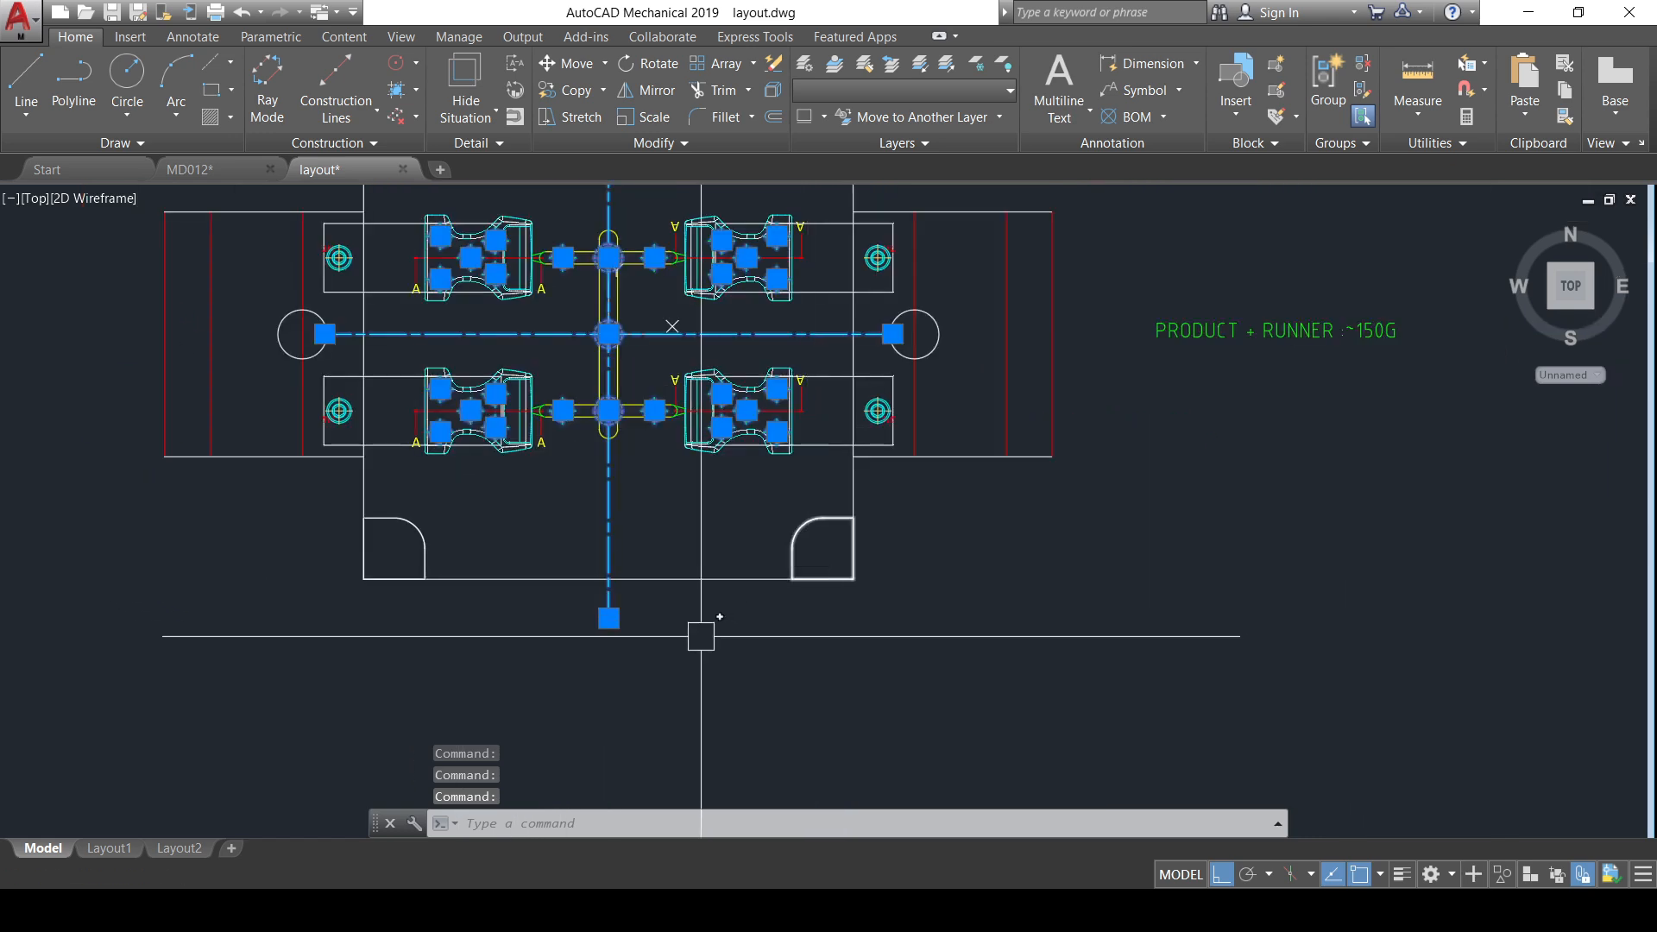
left_click(653, 569)
middle_click_drag(681, 614, 749, 850)
scroll(770, 502, "down", 6)
middle_click_drag(771, 497, 704, 420)
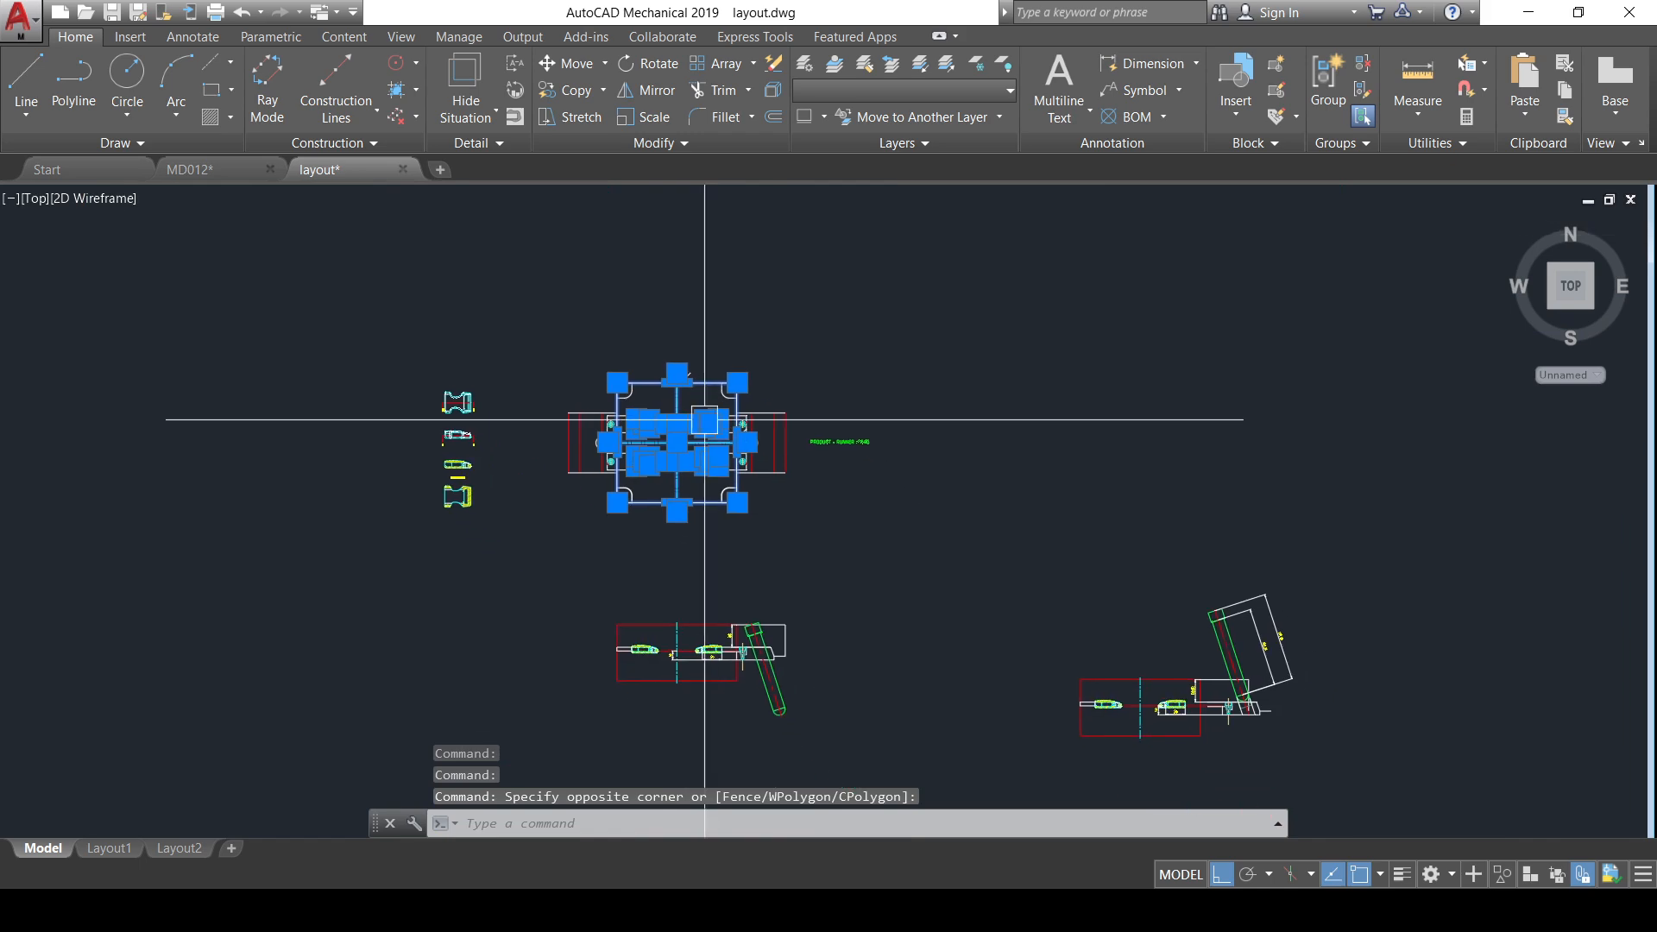
key("ctrl+c")
key("ctrl+v")
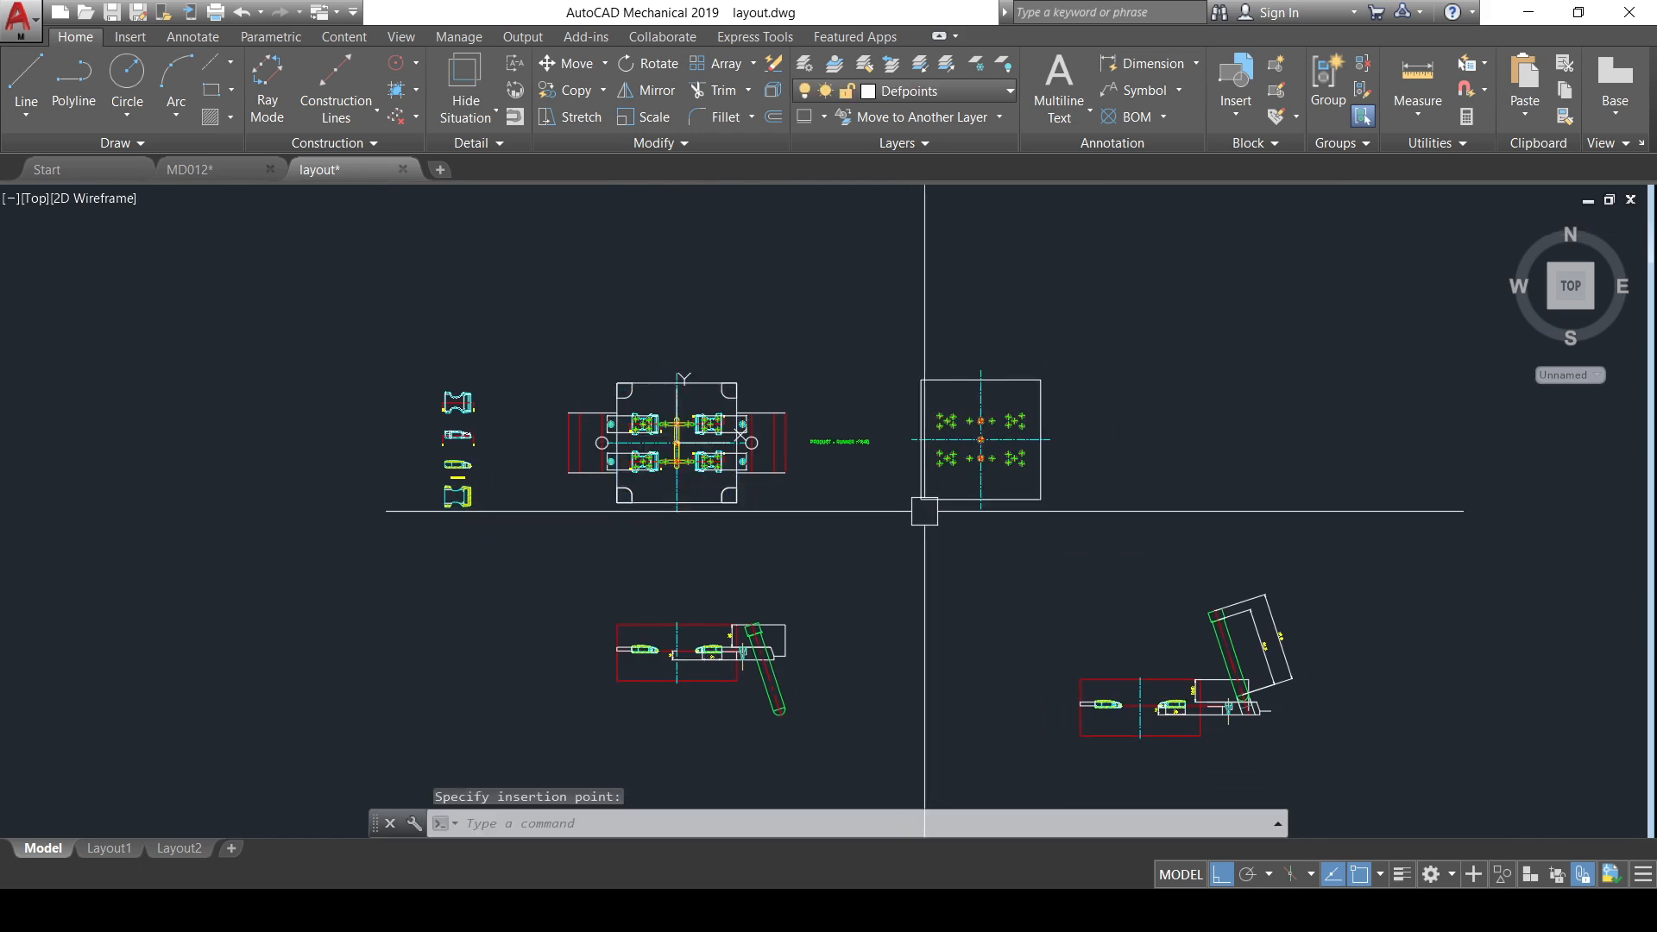
- Set the UCS origin at the central pin of the pasted plate, accepting the default axis directions
scroll(1019, 448, "up", 4)
middle_click_drag(1019, 448, 966, 541)
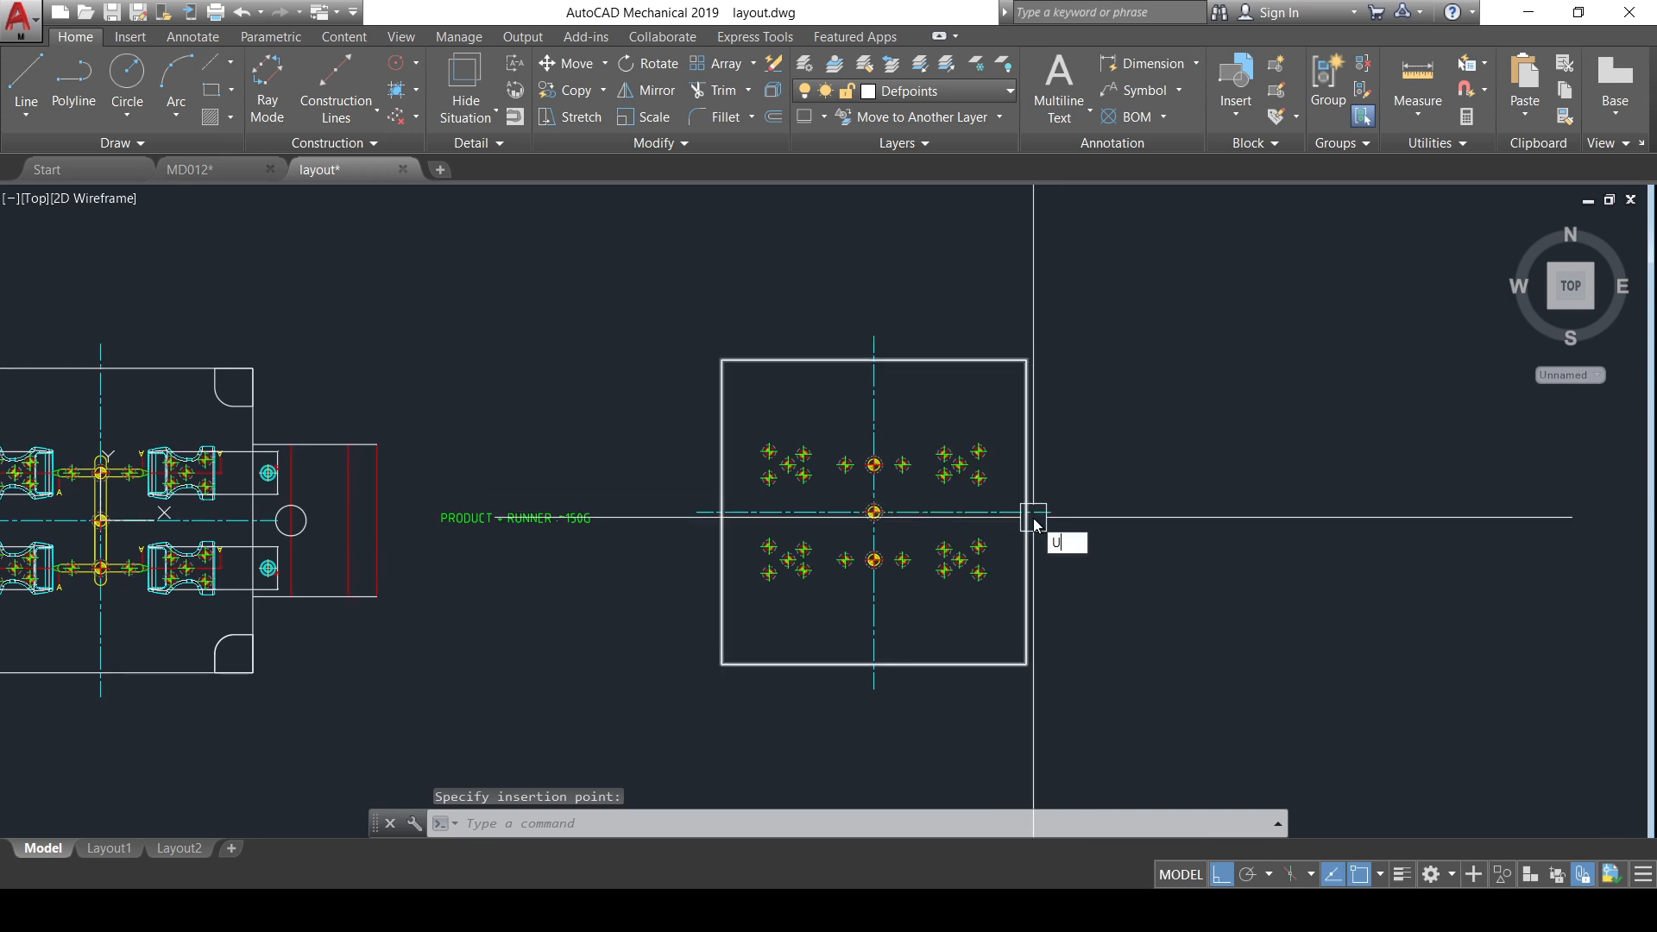
type("CS")
key("Return")
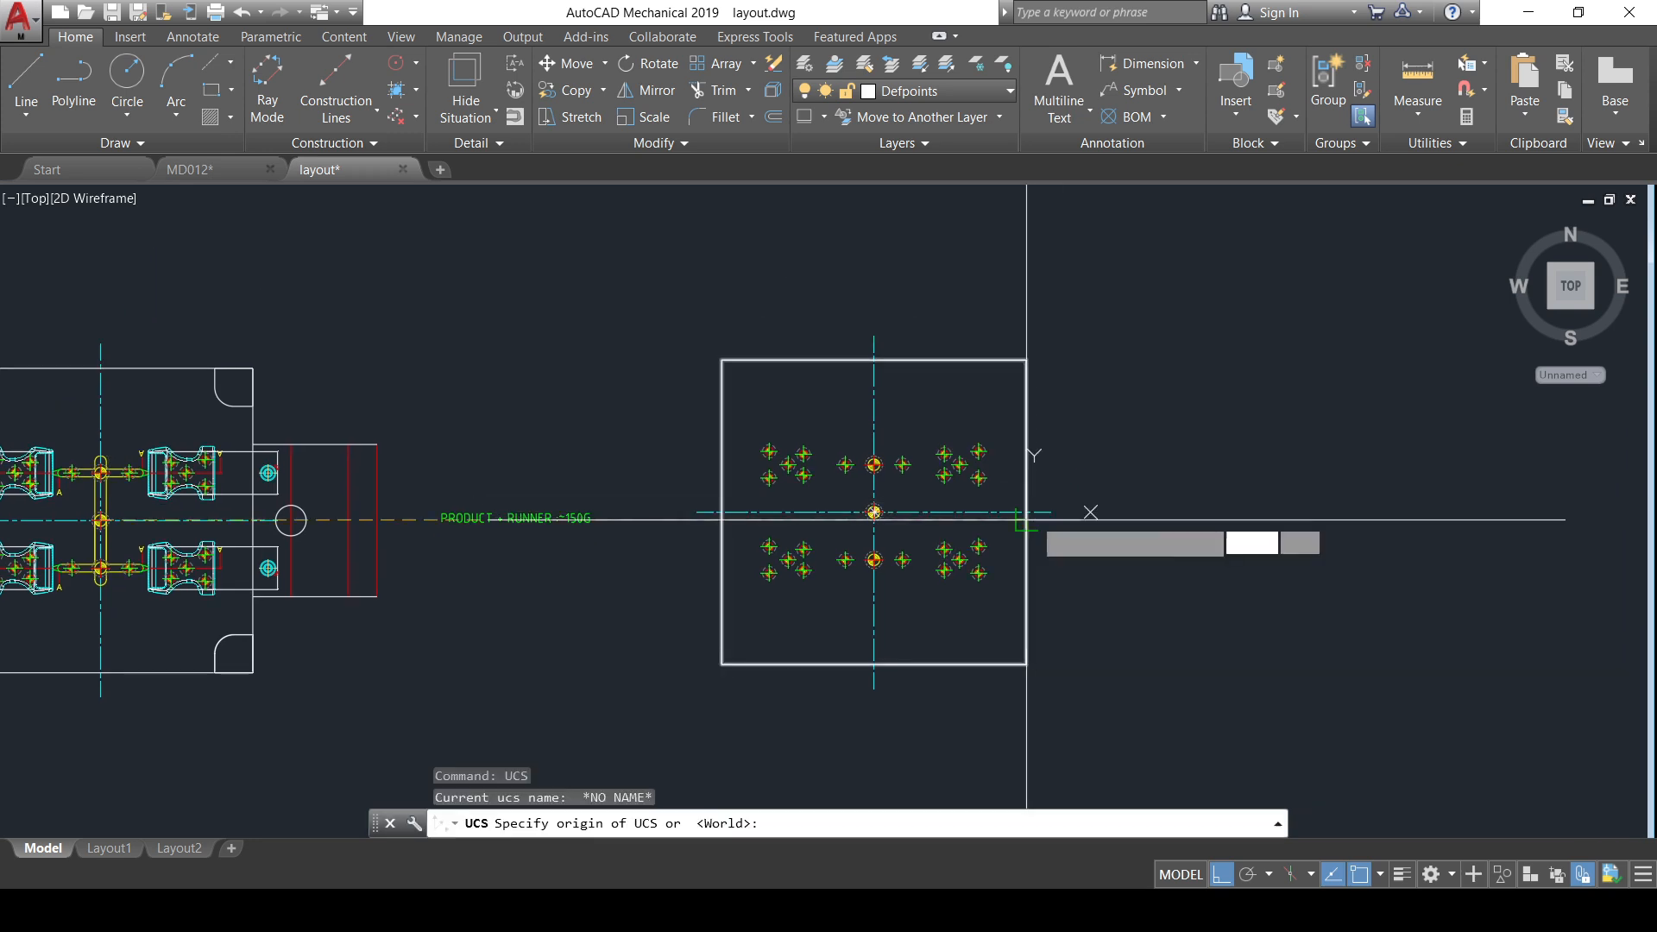
scroll(915, 500, "up", 4)
left_click(815, 534)
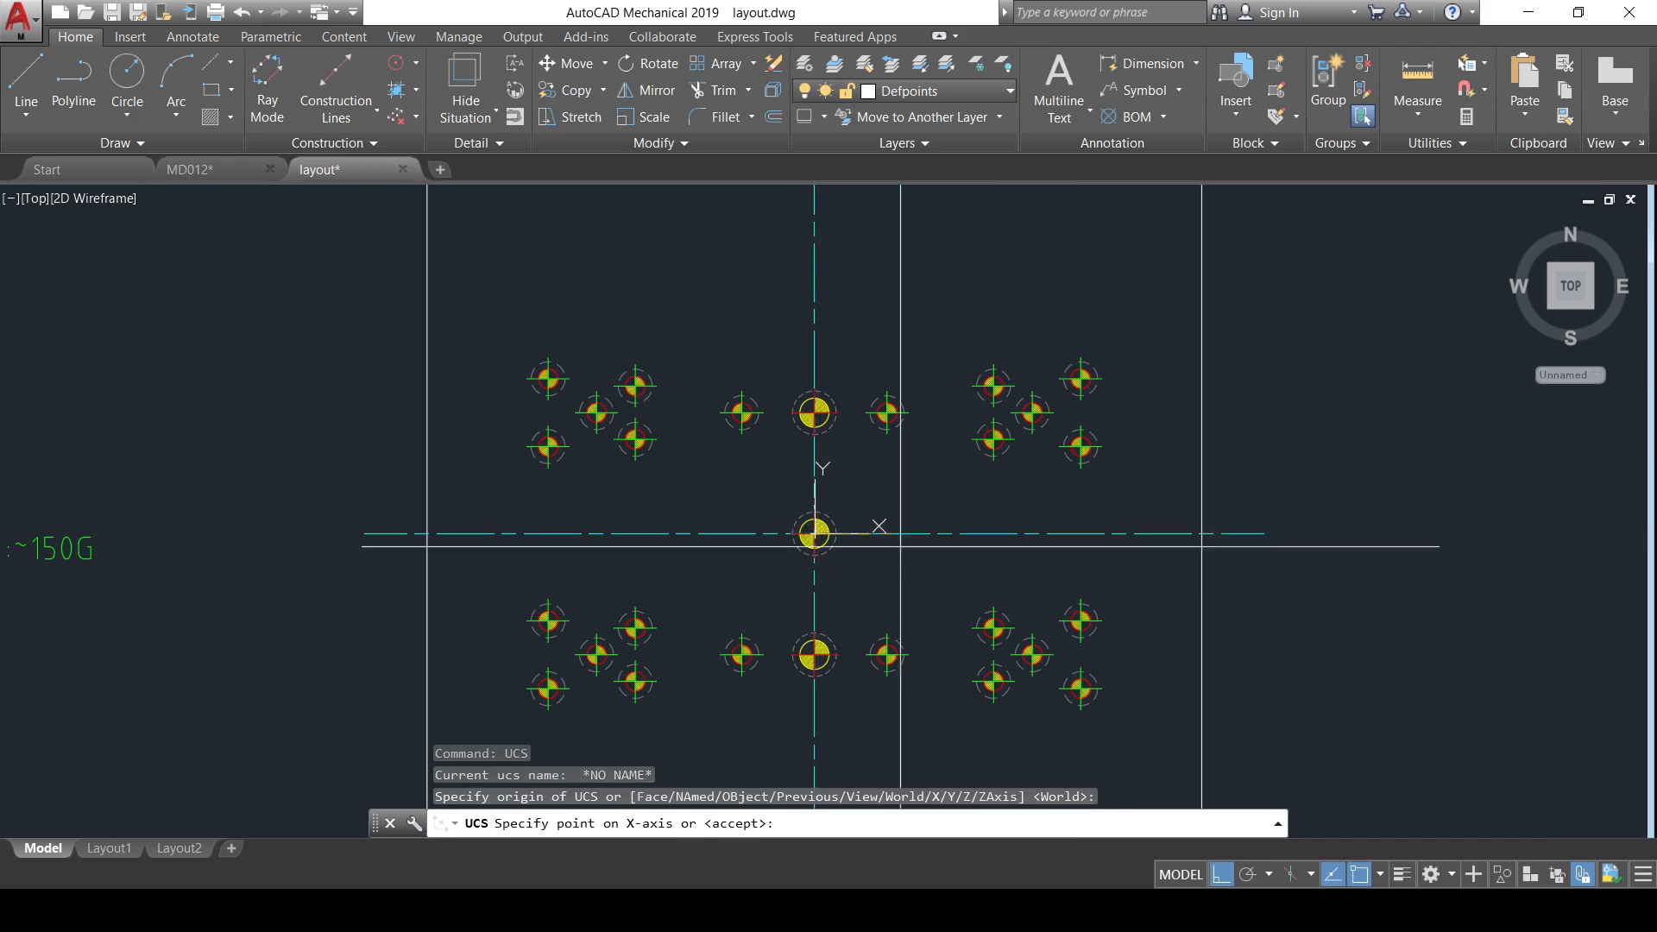
key("Return")
key("Return")
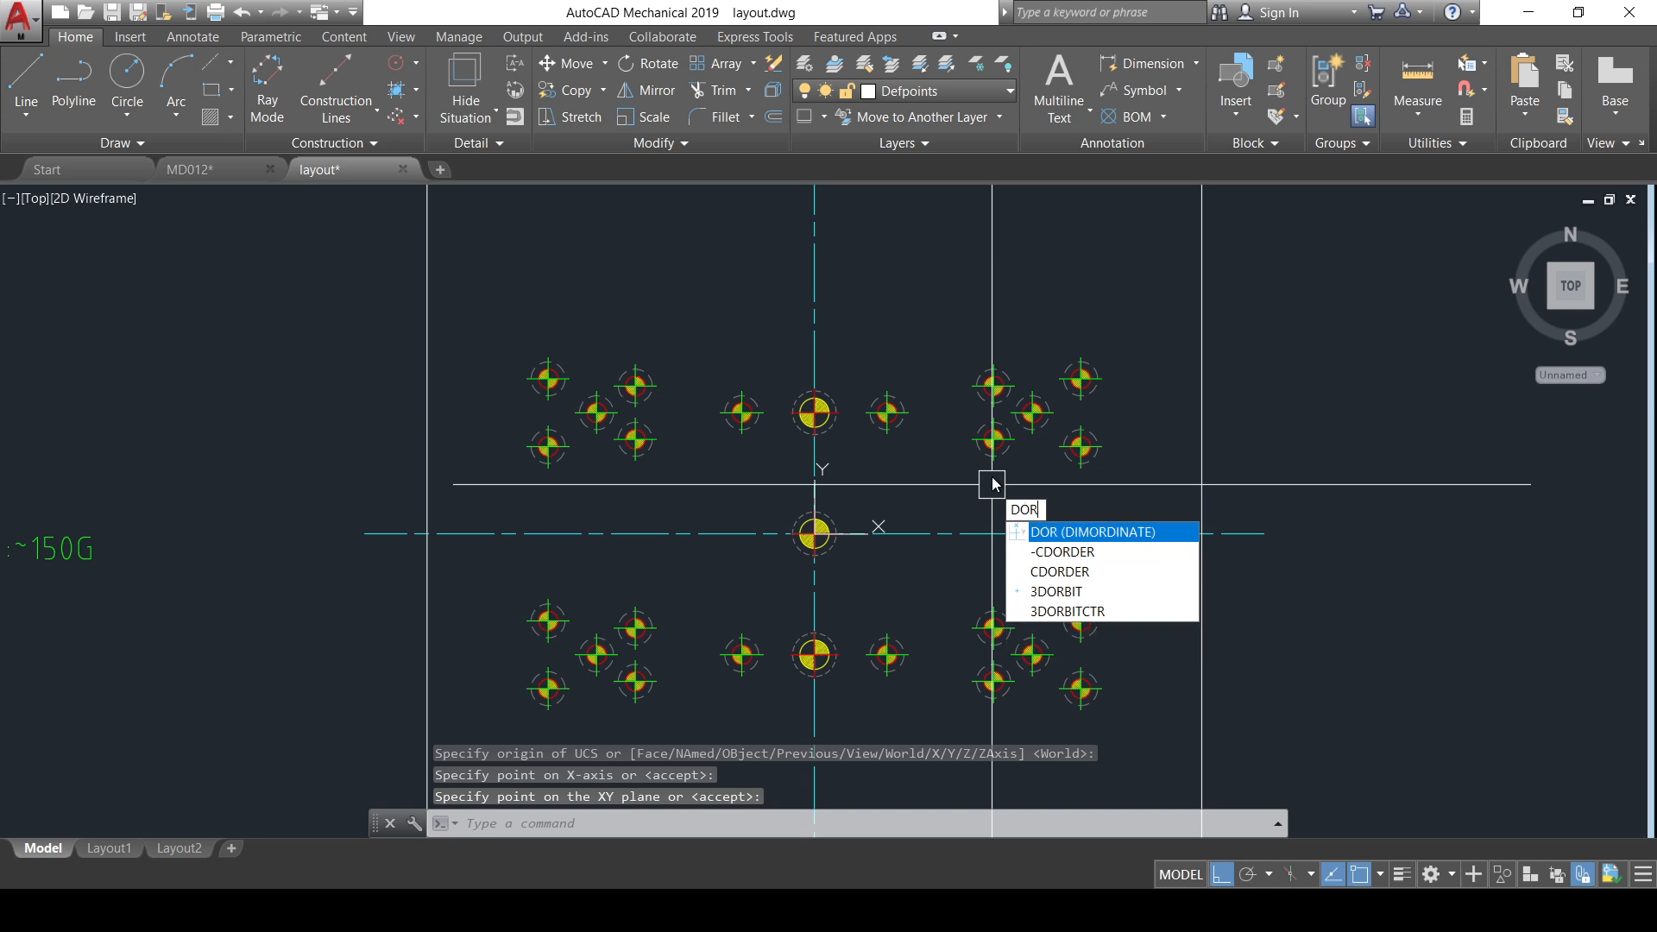
- Add a Y ordinate dimension to the upper central pin, ending its leader outside the plate's left edge
key("Return")
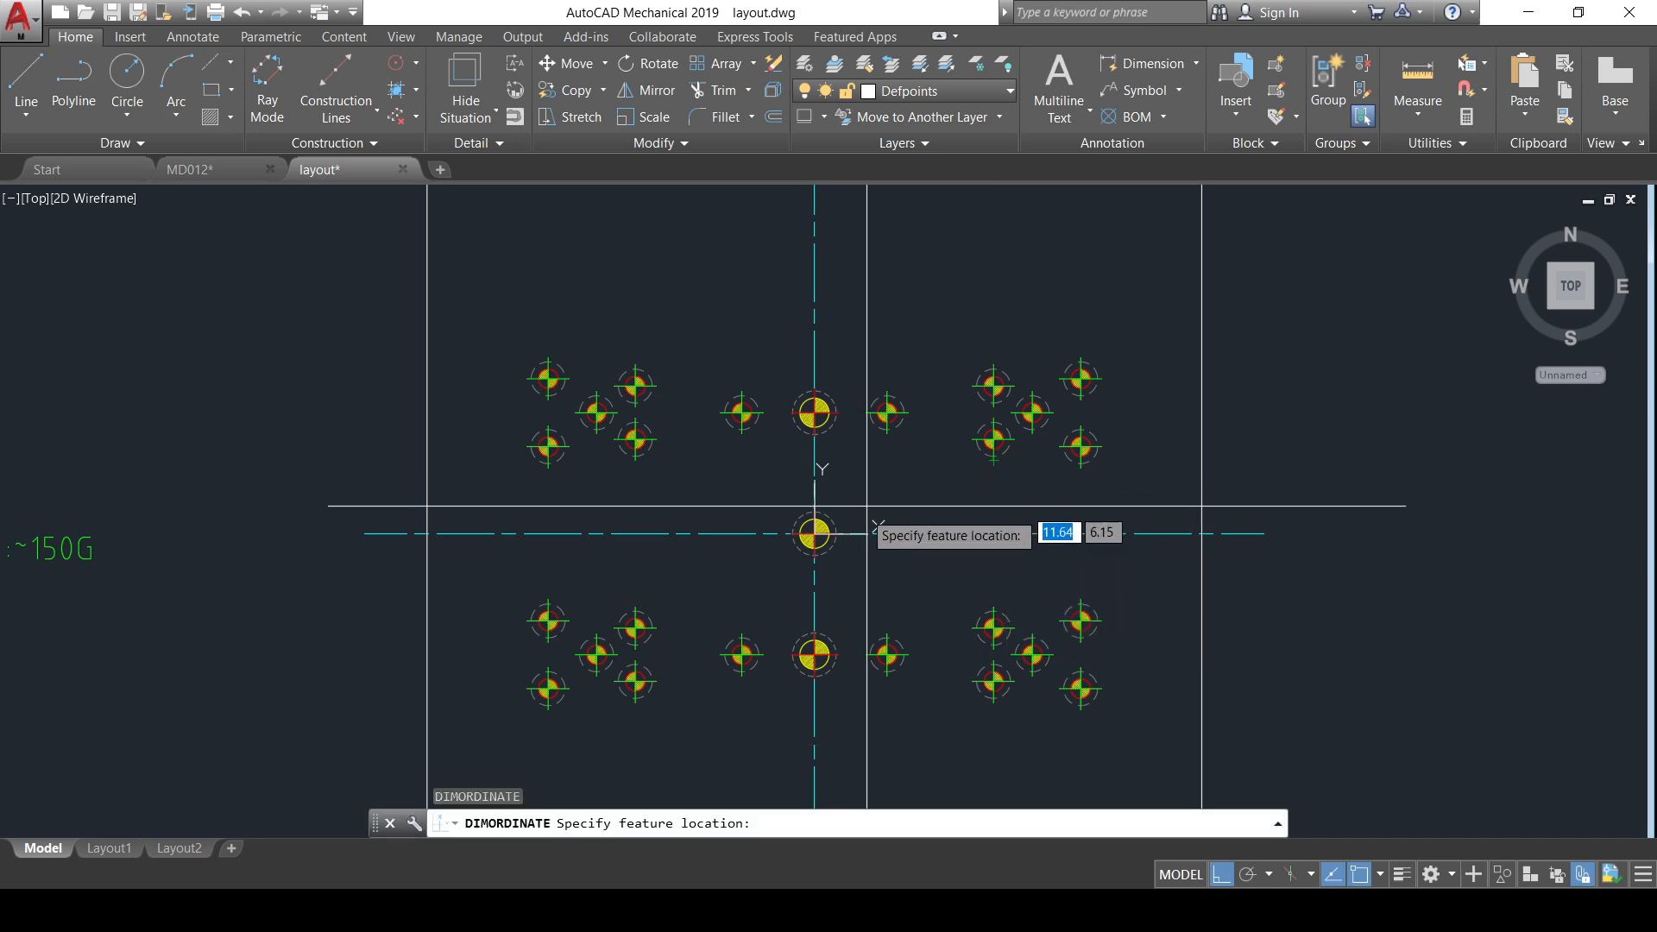
left_click(815, 411)
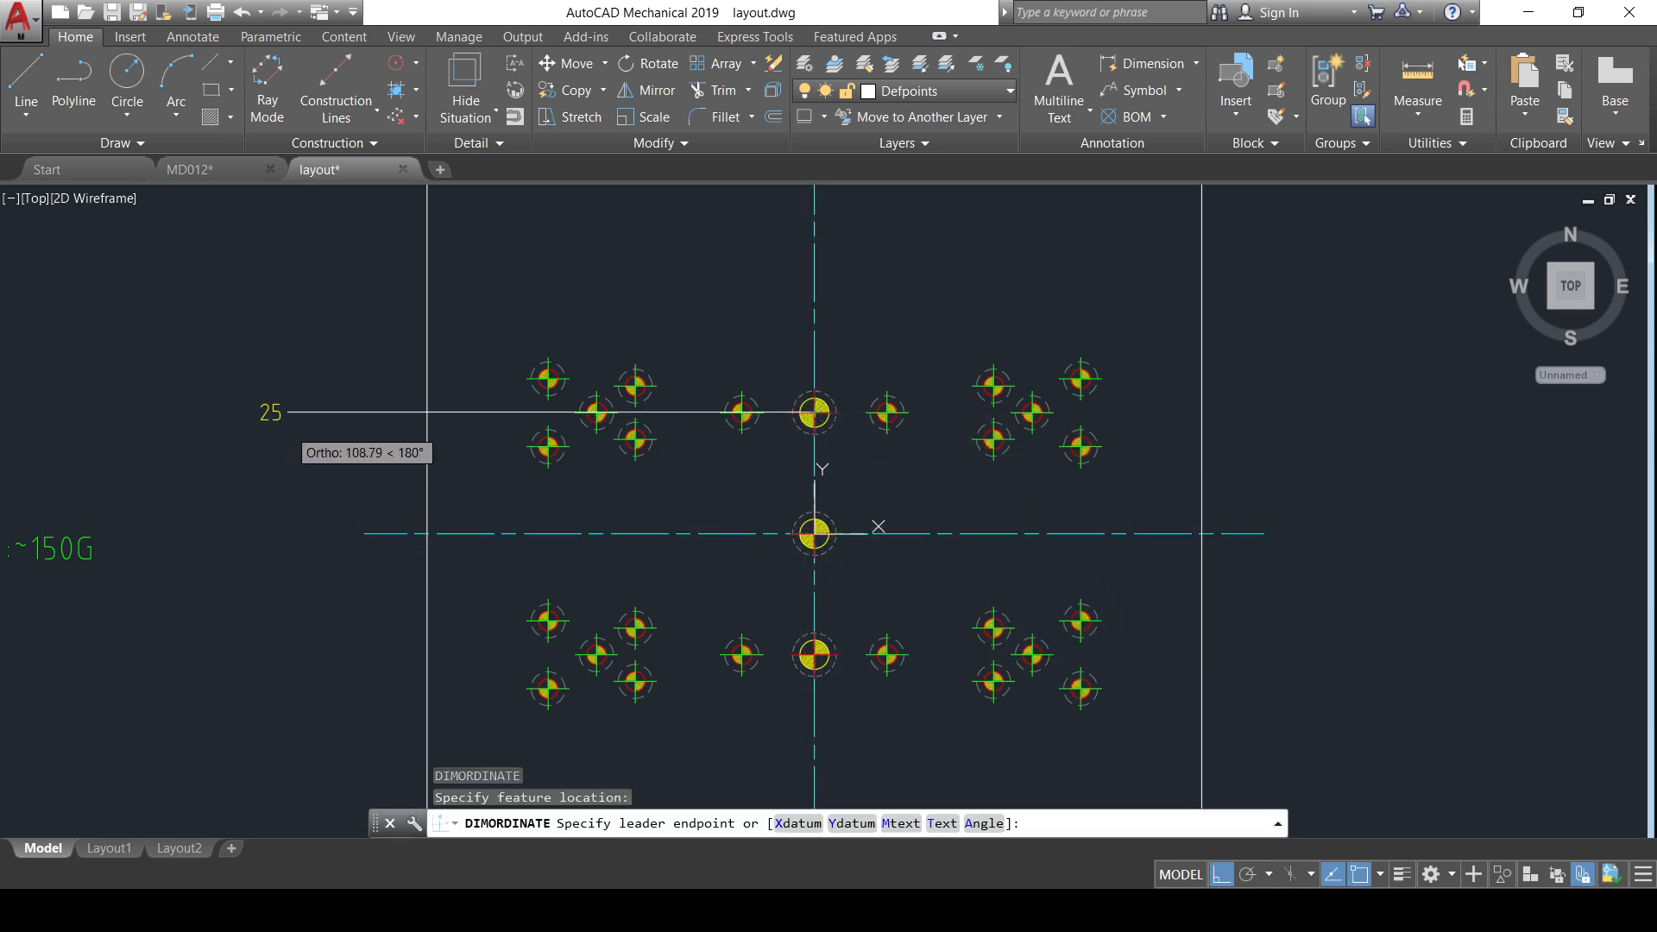
left_click(294, 427)
- Continue the Y ordinate dimensions to the upper-left cluster's two outer pins and two inner pins
type("DCO")
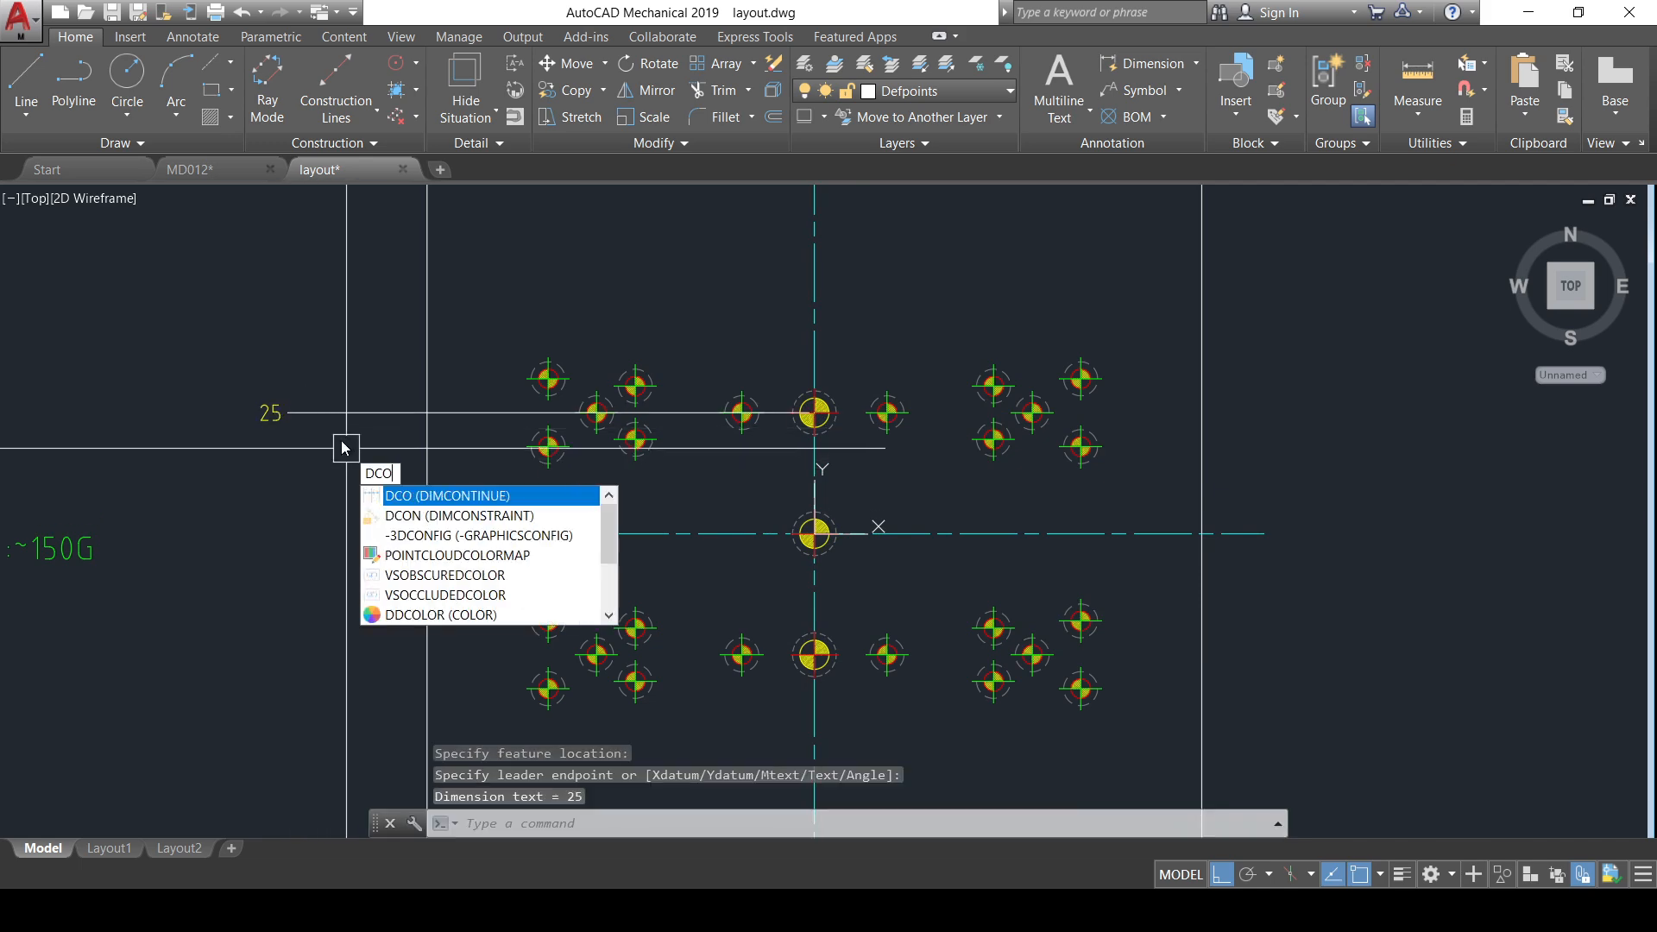
key("Return")
left_click(549, 377)
scroll(632, 388, "up", 4)
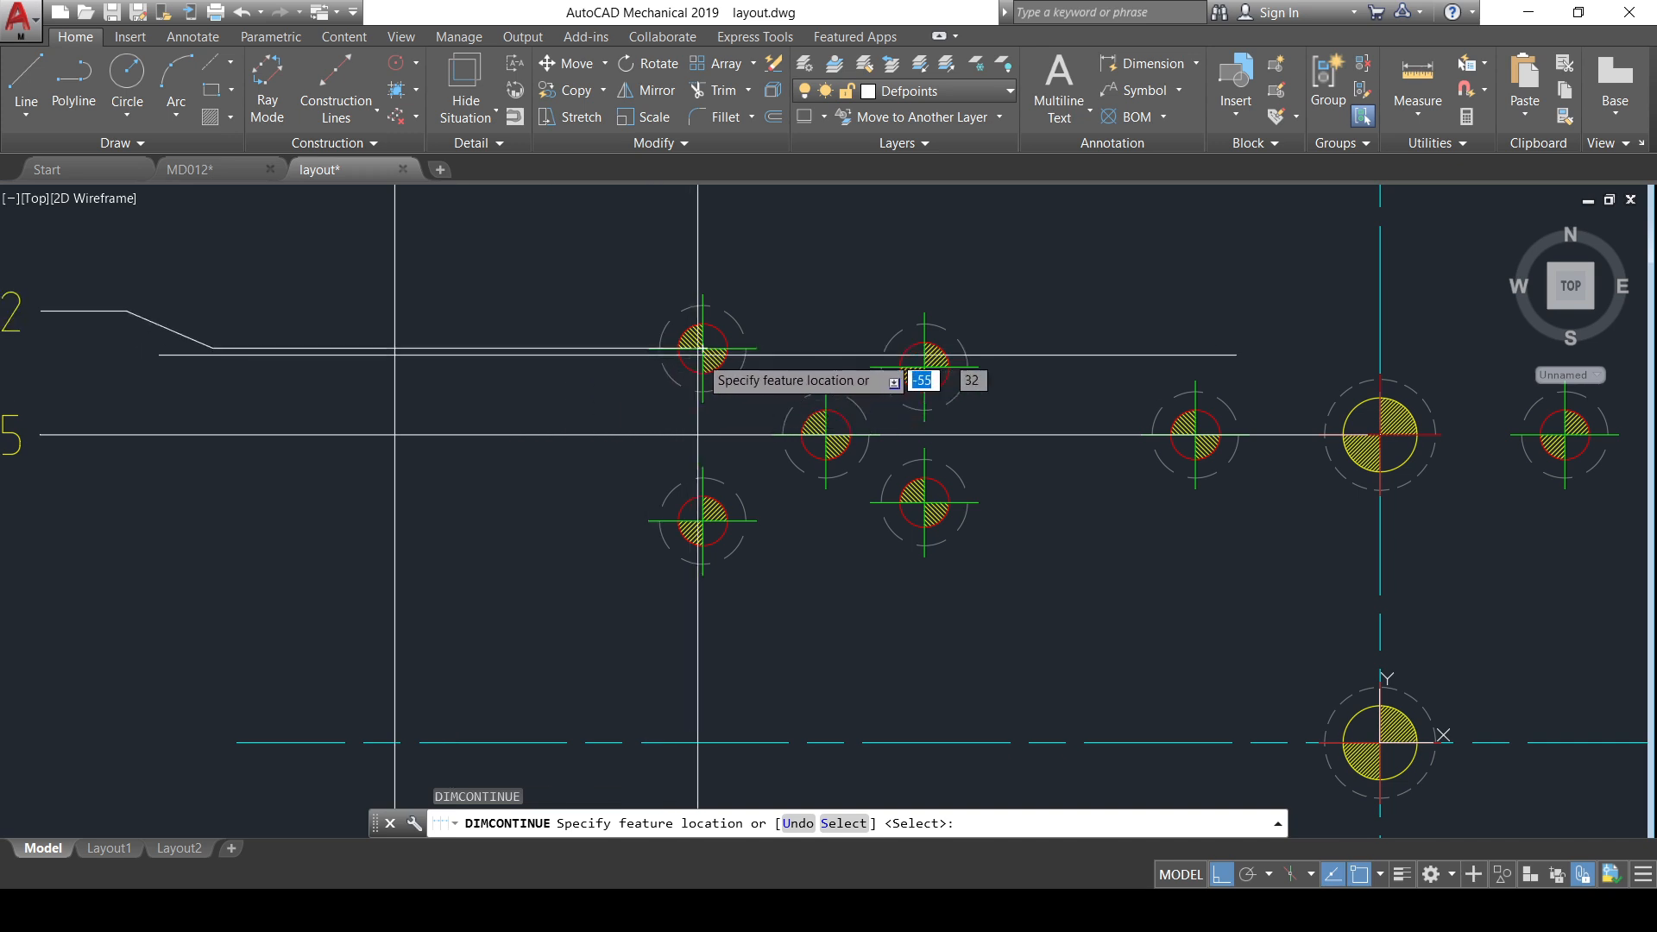
scroll(740, 391, "down", 2)
left_click(723, 473)
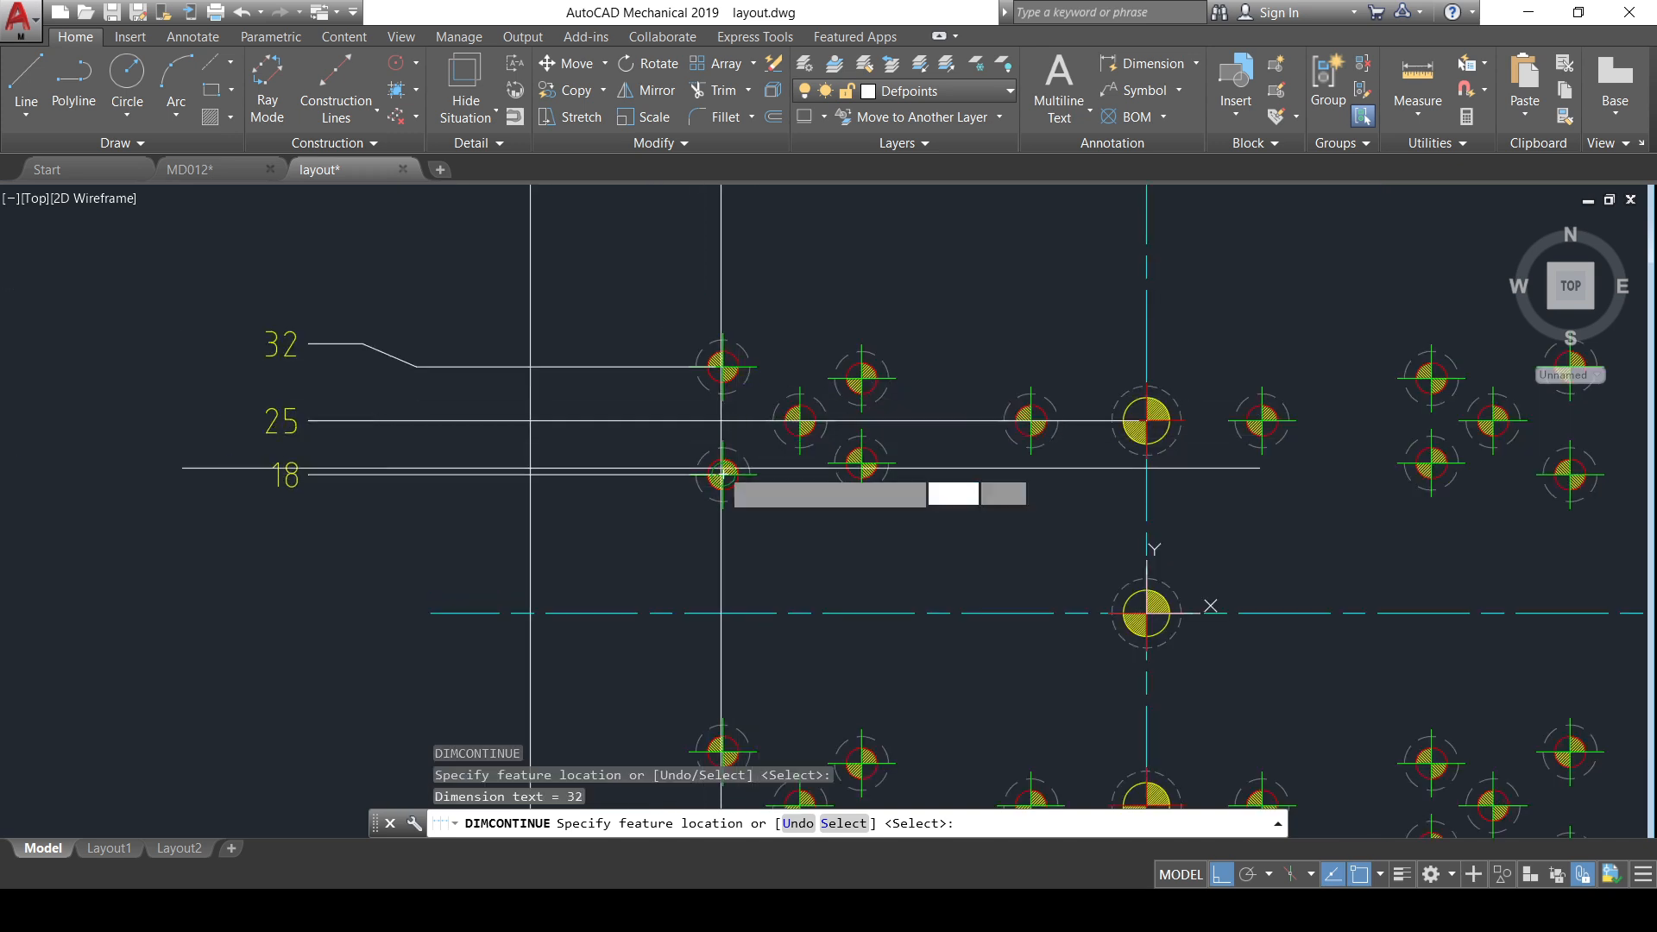
left_click(861, 377)
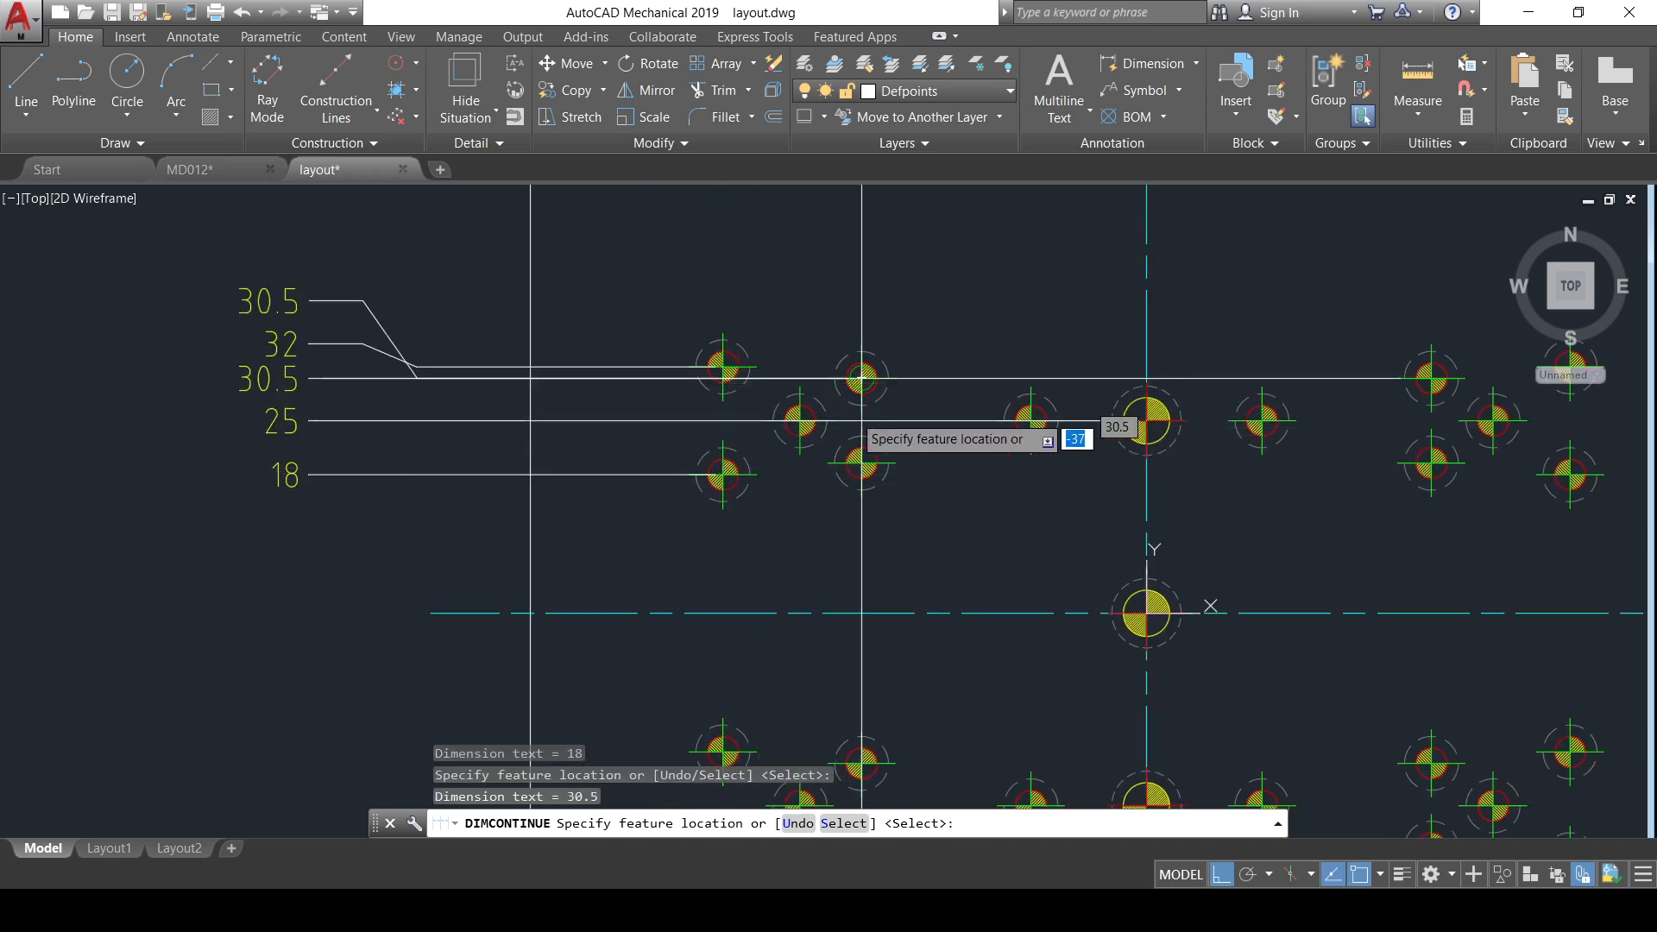
left_click(861, 463)
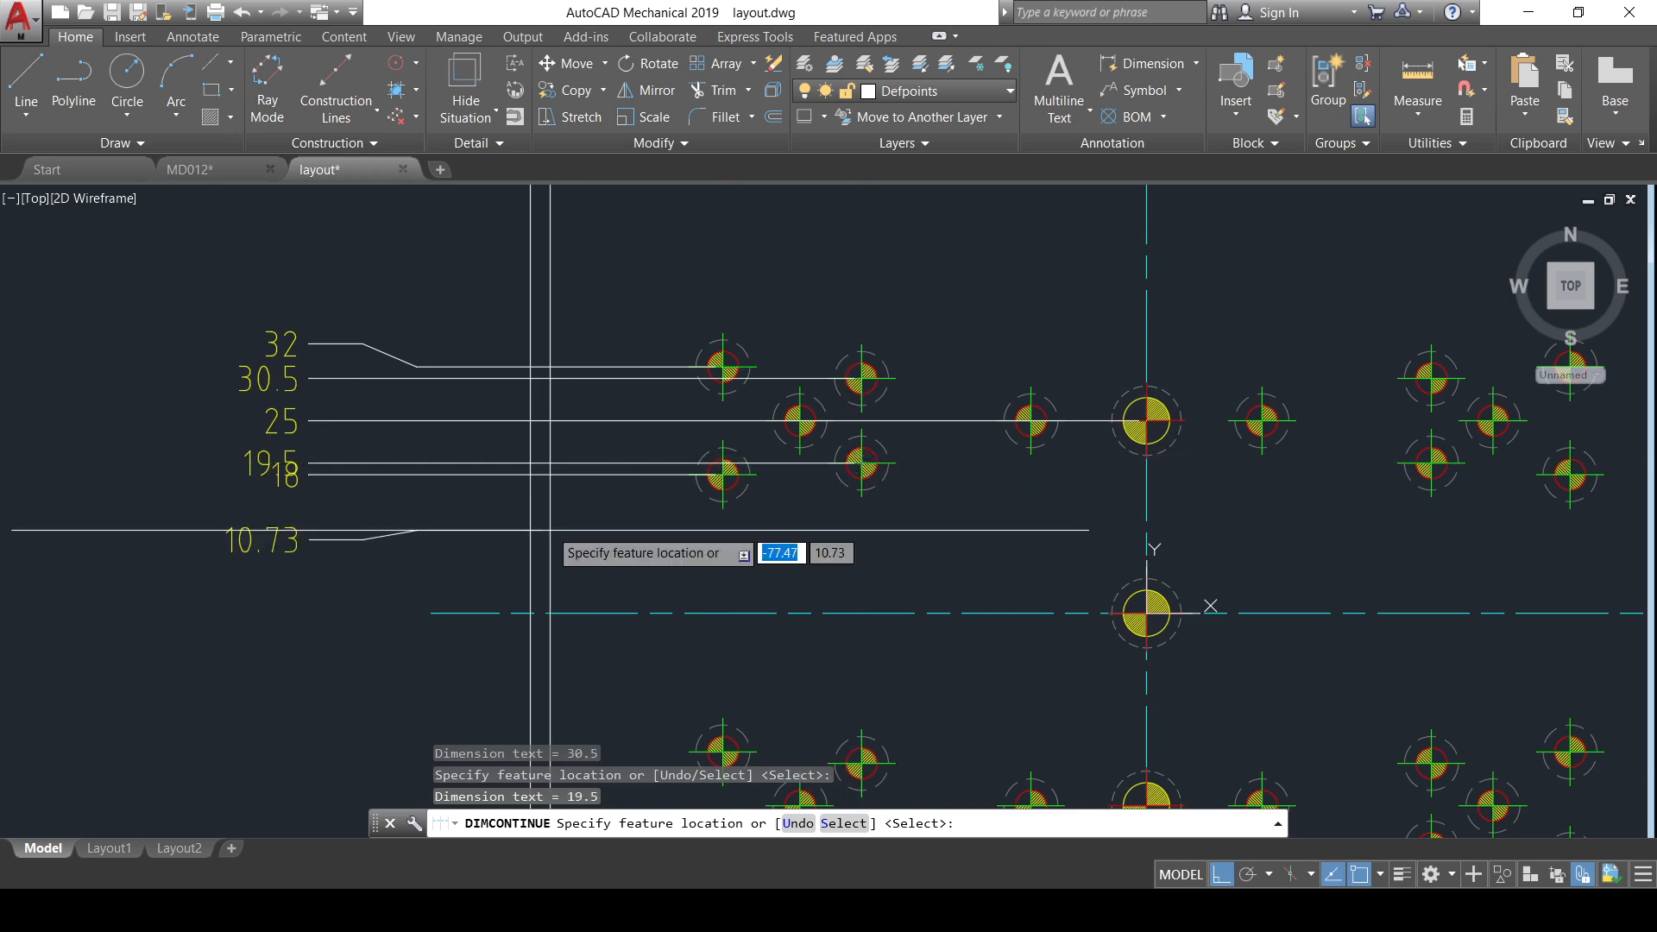
- Continue the Y ordinate dimensions to all five pins of the lower-left cluster and end the command
scroll(928, 431, "down", 3)
scroll(1021, 541, "up", 2)
scroll(779, 504, "up", 3)
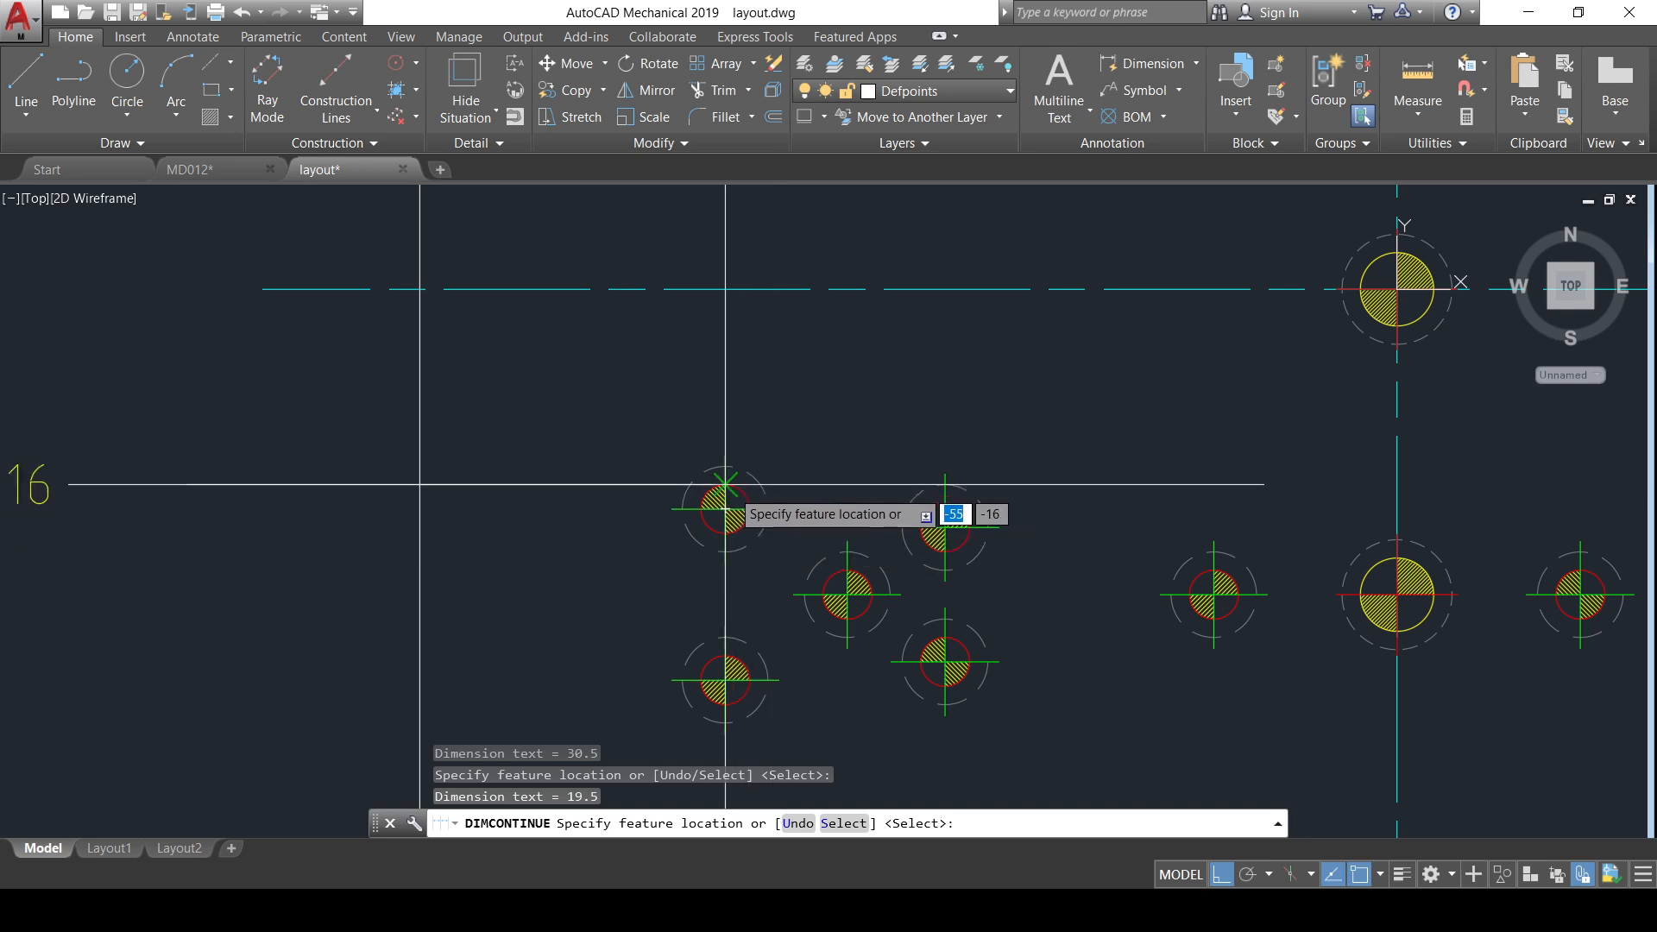
left_click(757, 506)
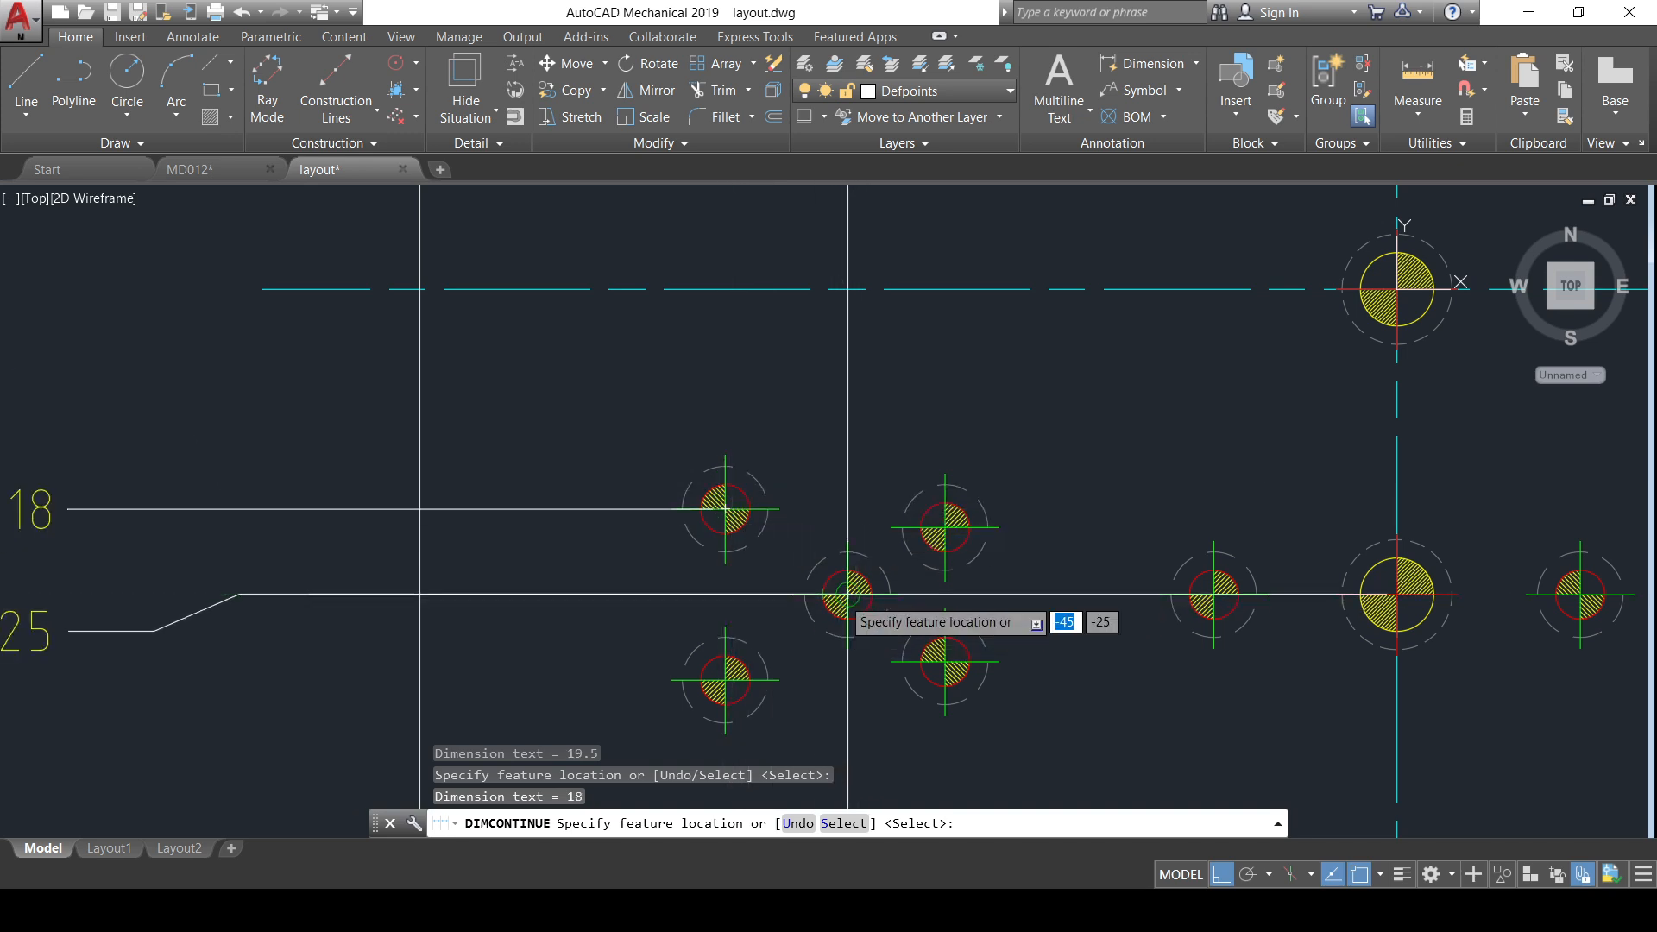
left_click(847, 594)
left_click(725, 680)
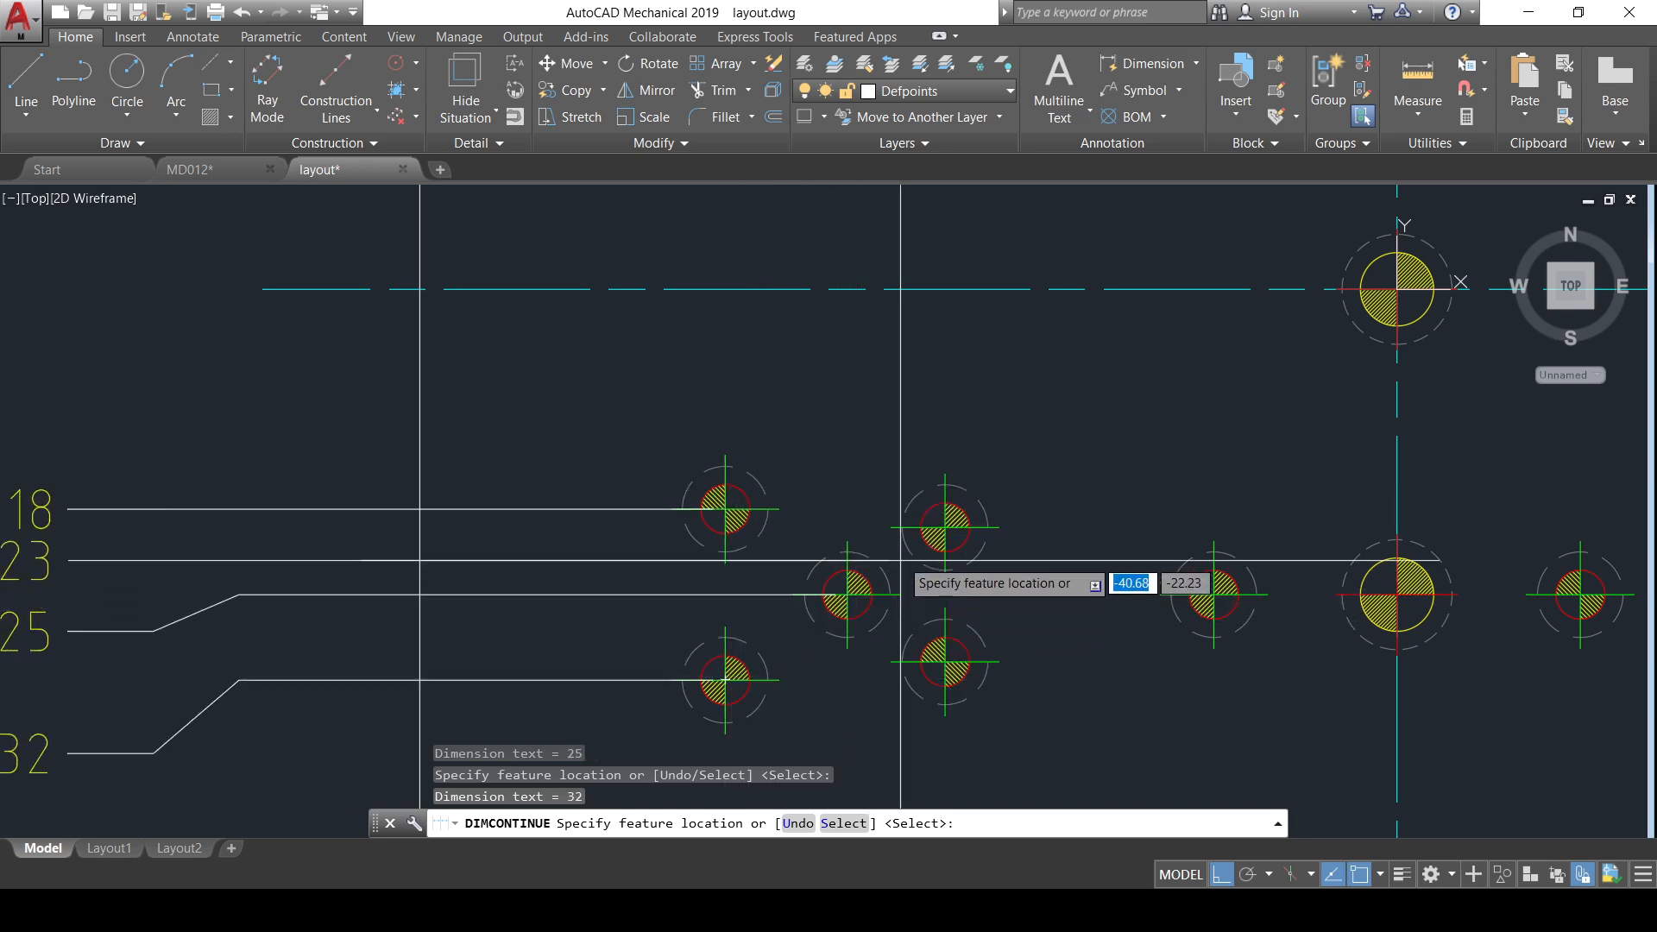
left_click(945, 526)
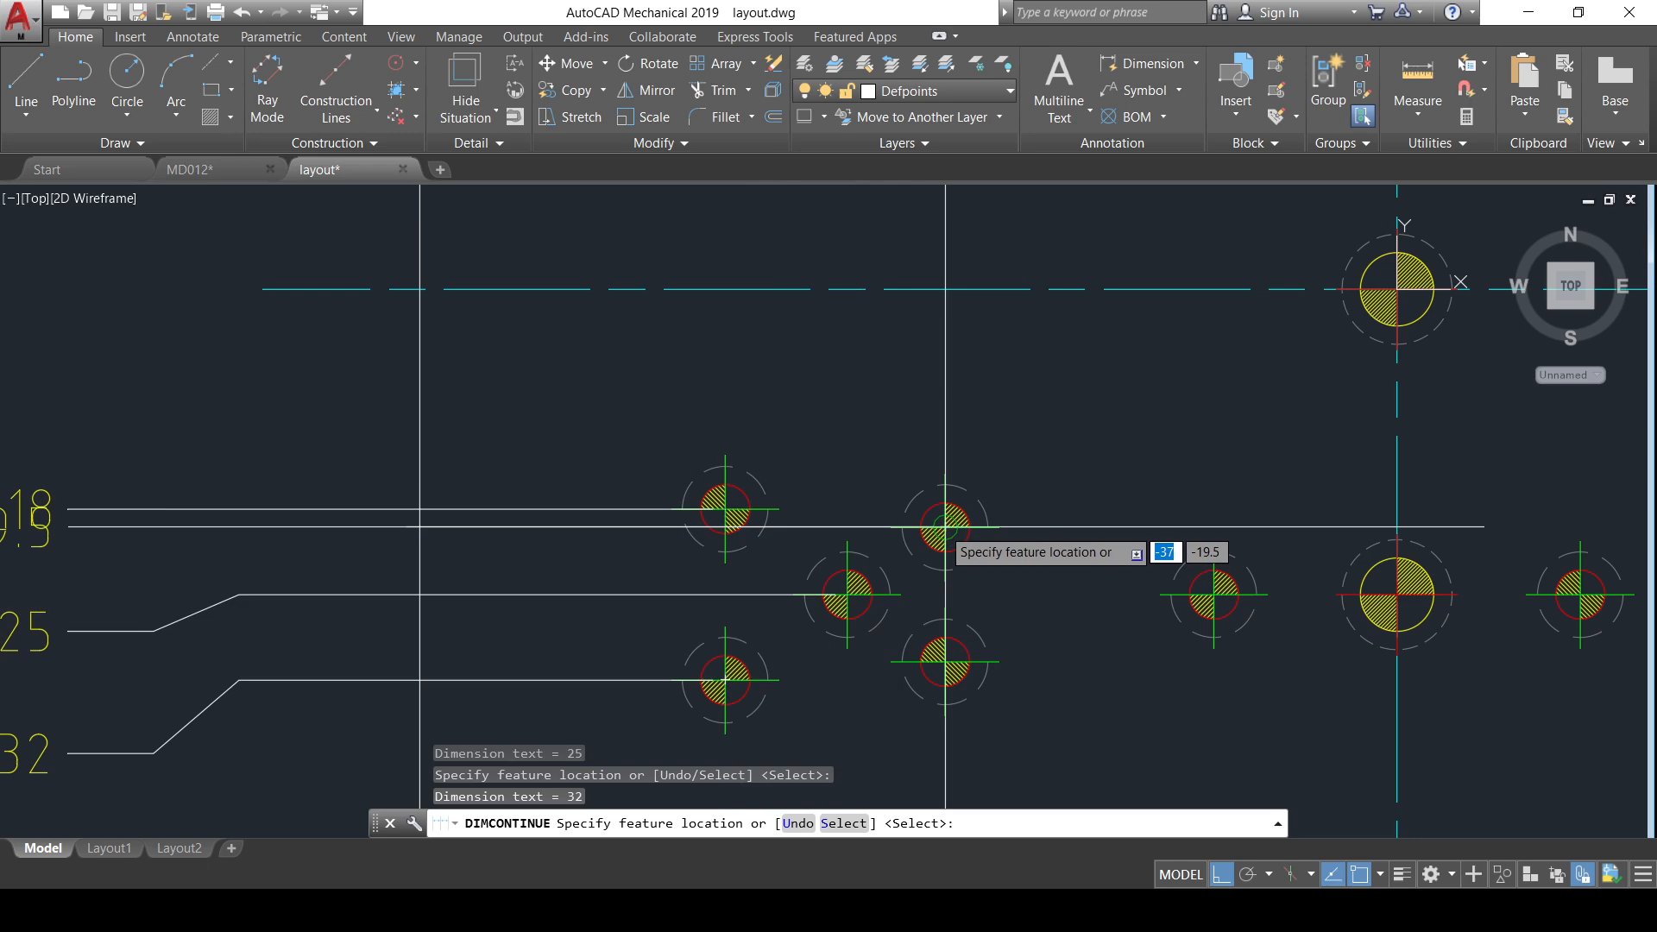
left_click(945, 662)
scroll(895, 423, "down", 5)
middle_click_drag(970, 581, 857, 736)
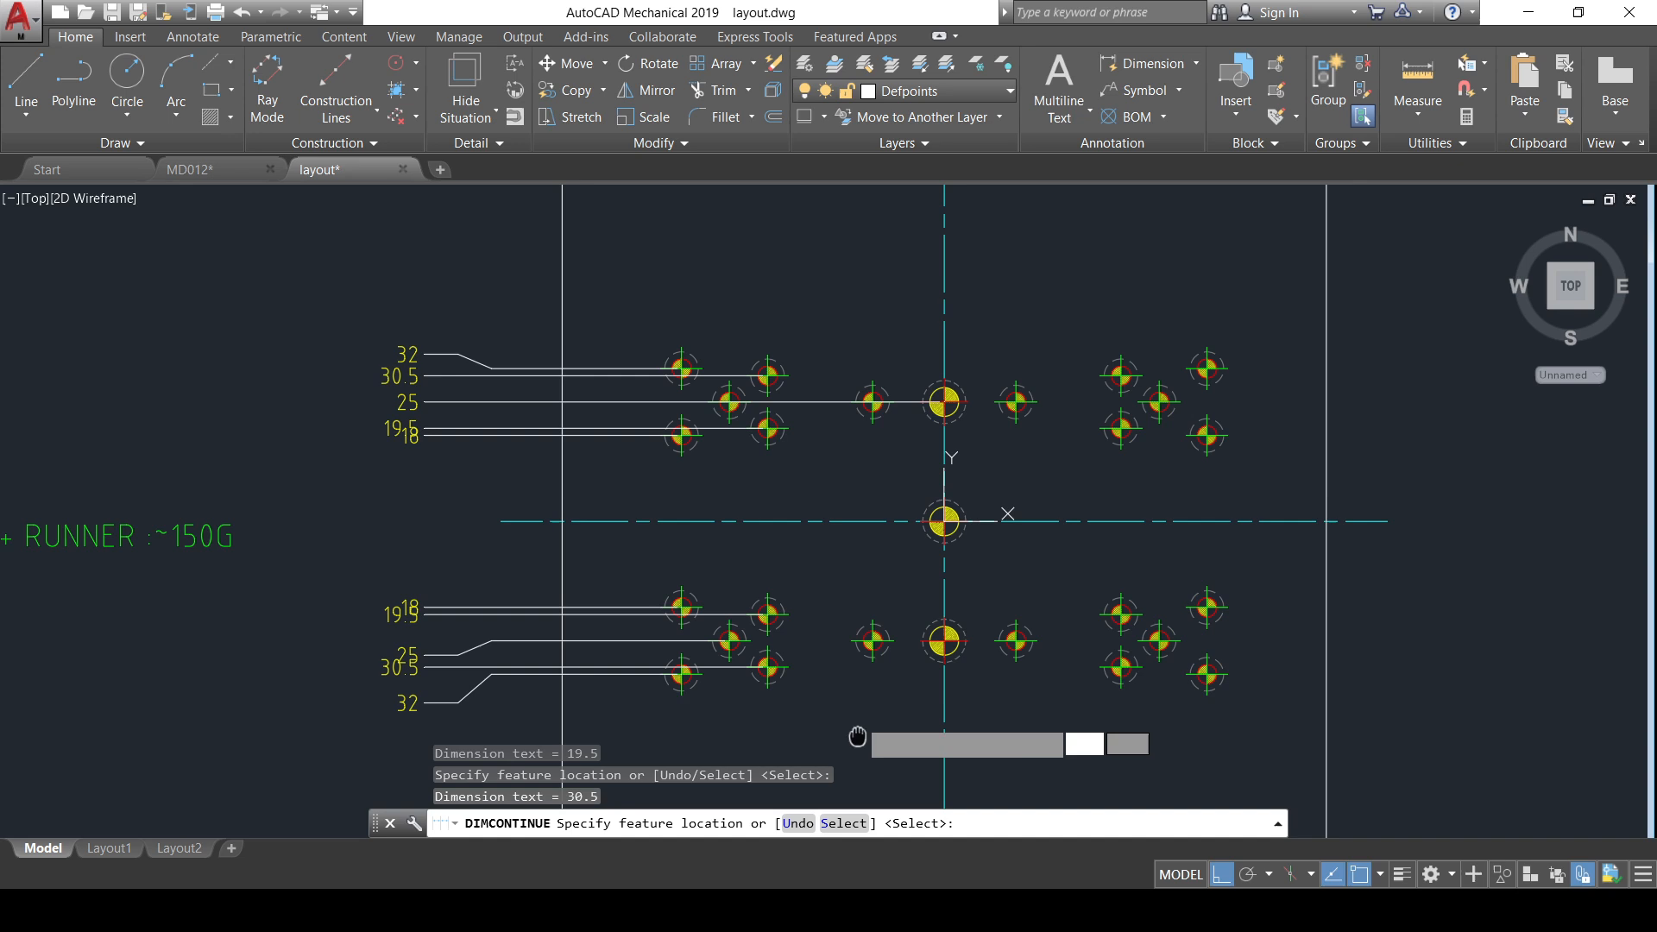
scroll(857, 568, "down", 2)
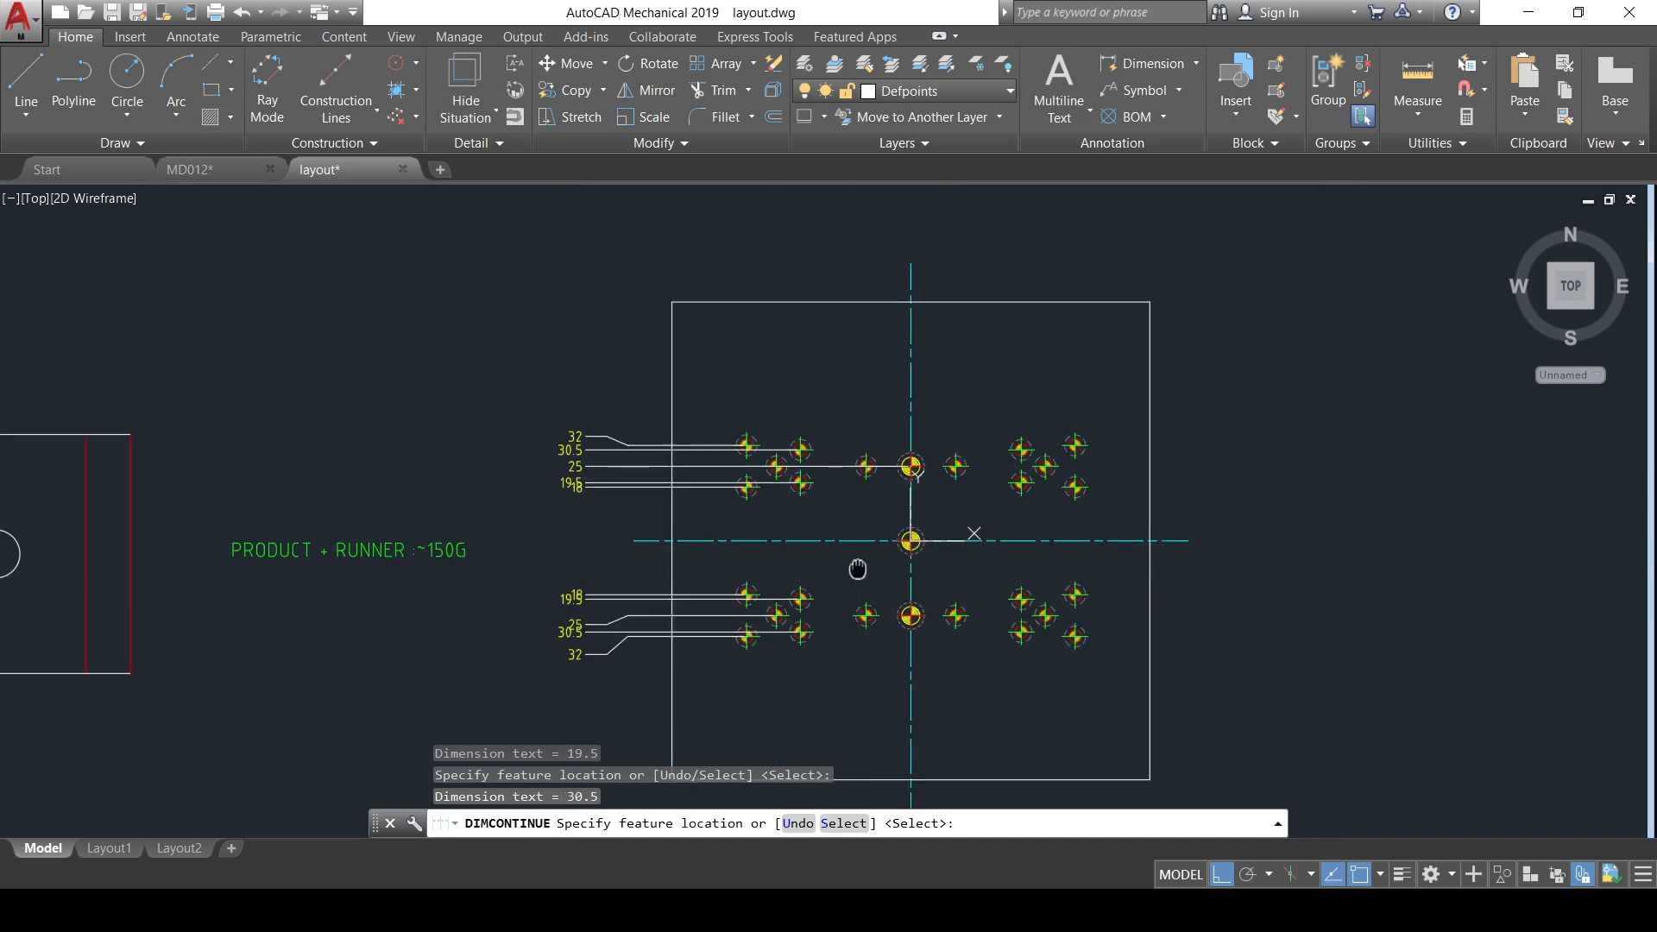
middle_click_drag(857, 569, 825, 560)
key("Escape")
- Stretch the 18 ordinate dimension of the upper-left cluster downward, clear of the overlapping 19.5 text
scroll(641, 504, "up", 8)
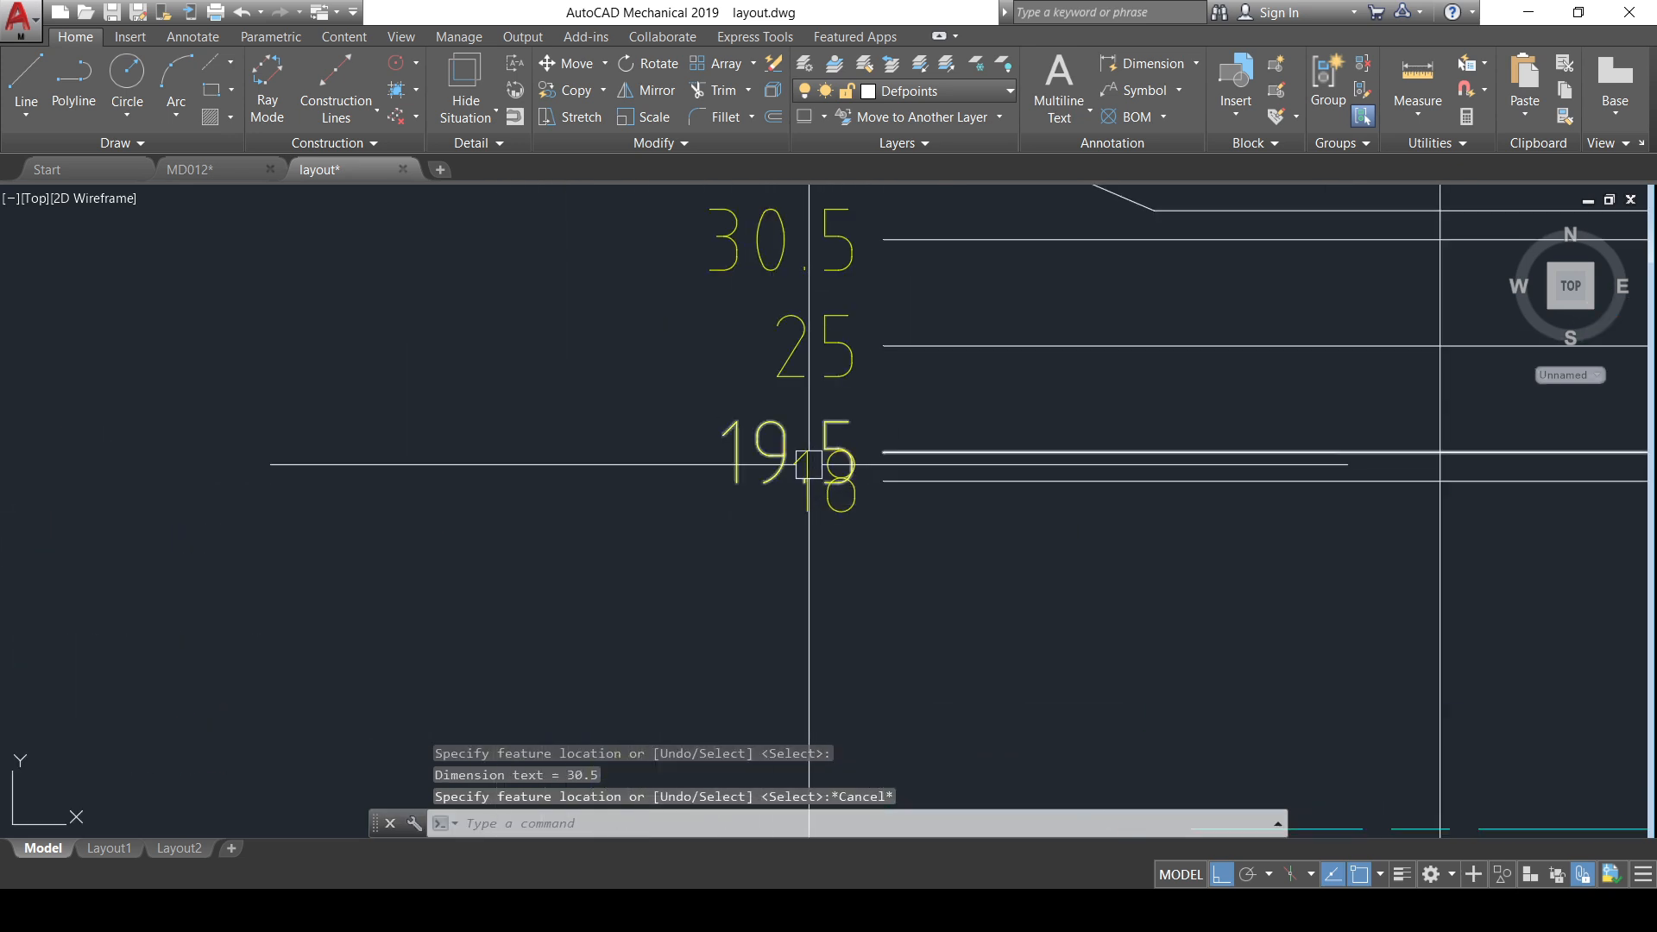
left_click(830, 494)
left_click(885, 480)
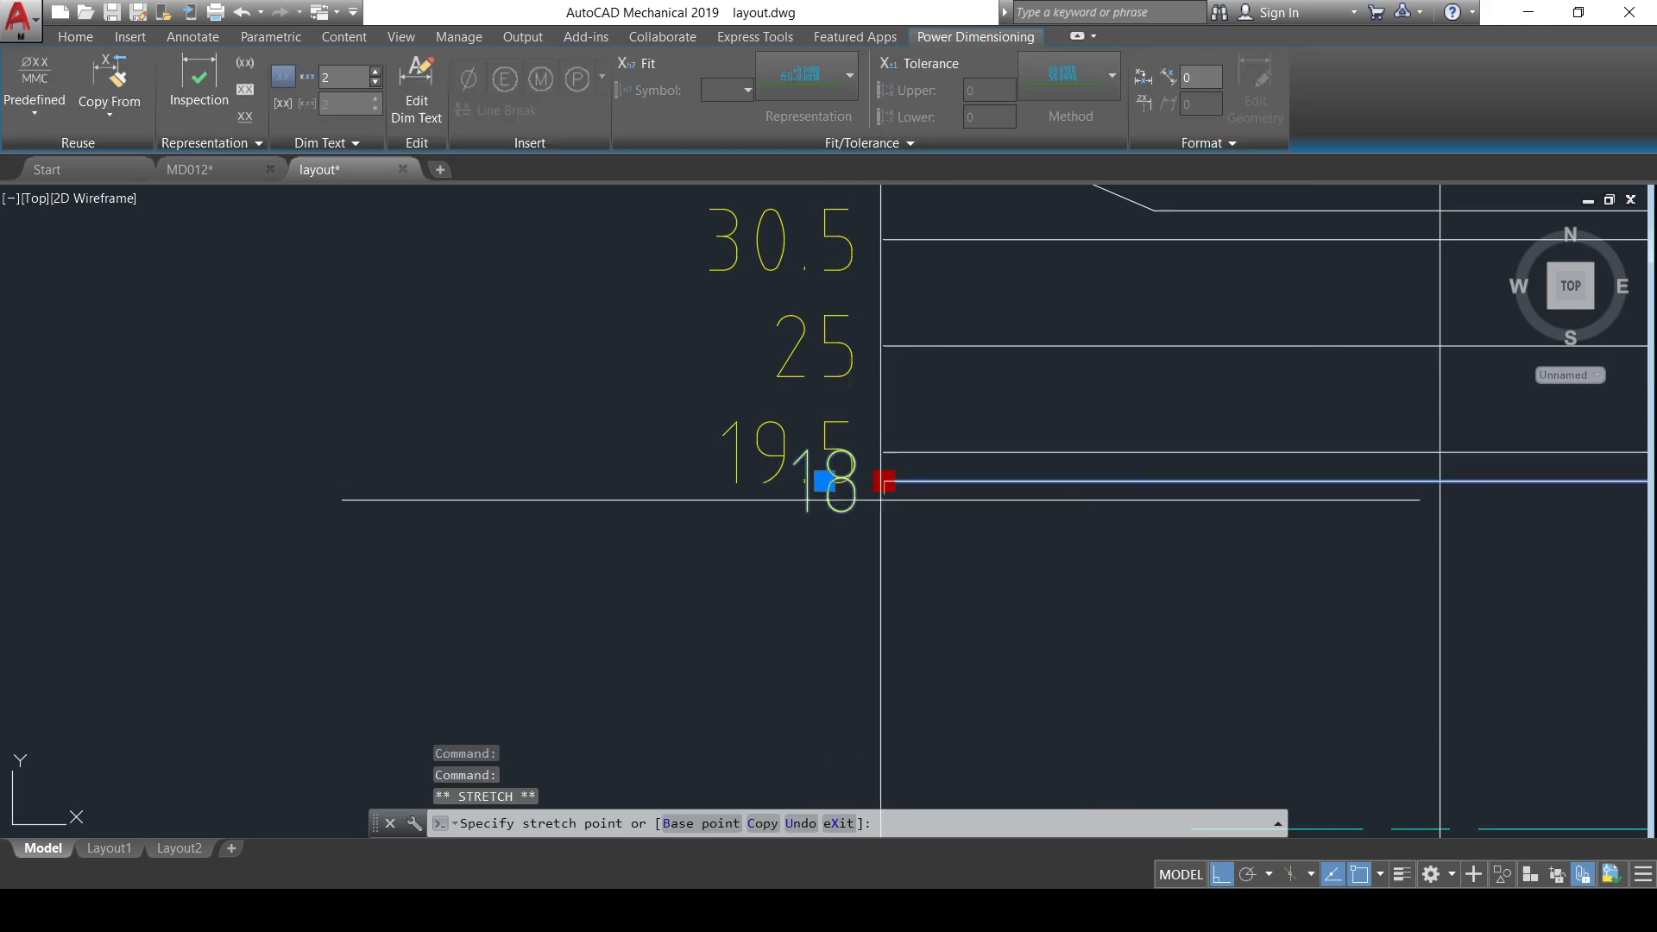
left_click(875, 556)
scroll(858, 371, "down", 8)
scroll(925, 549, "up", 6)
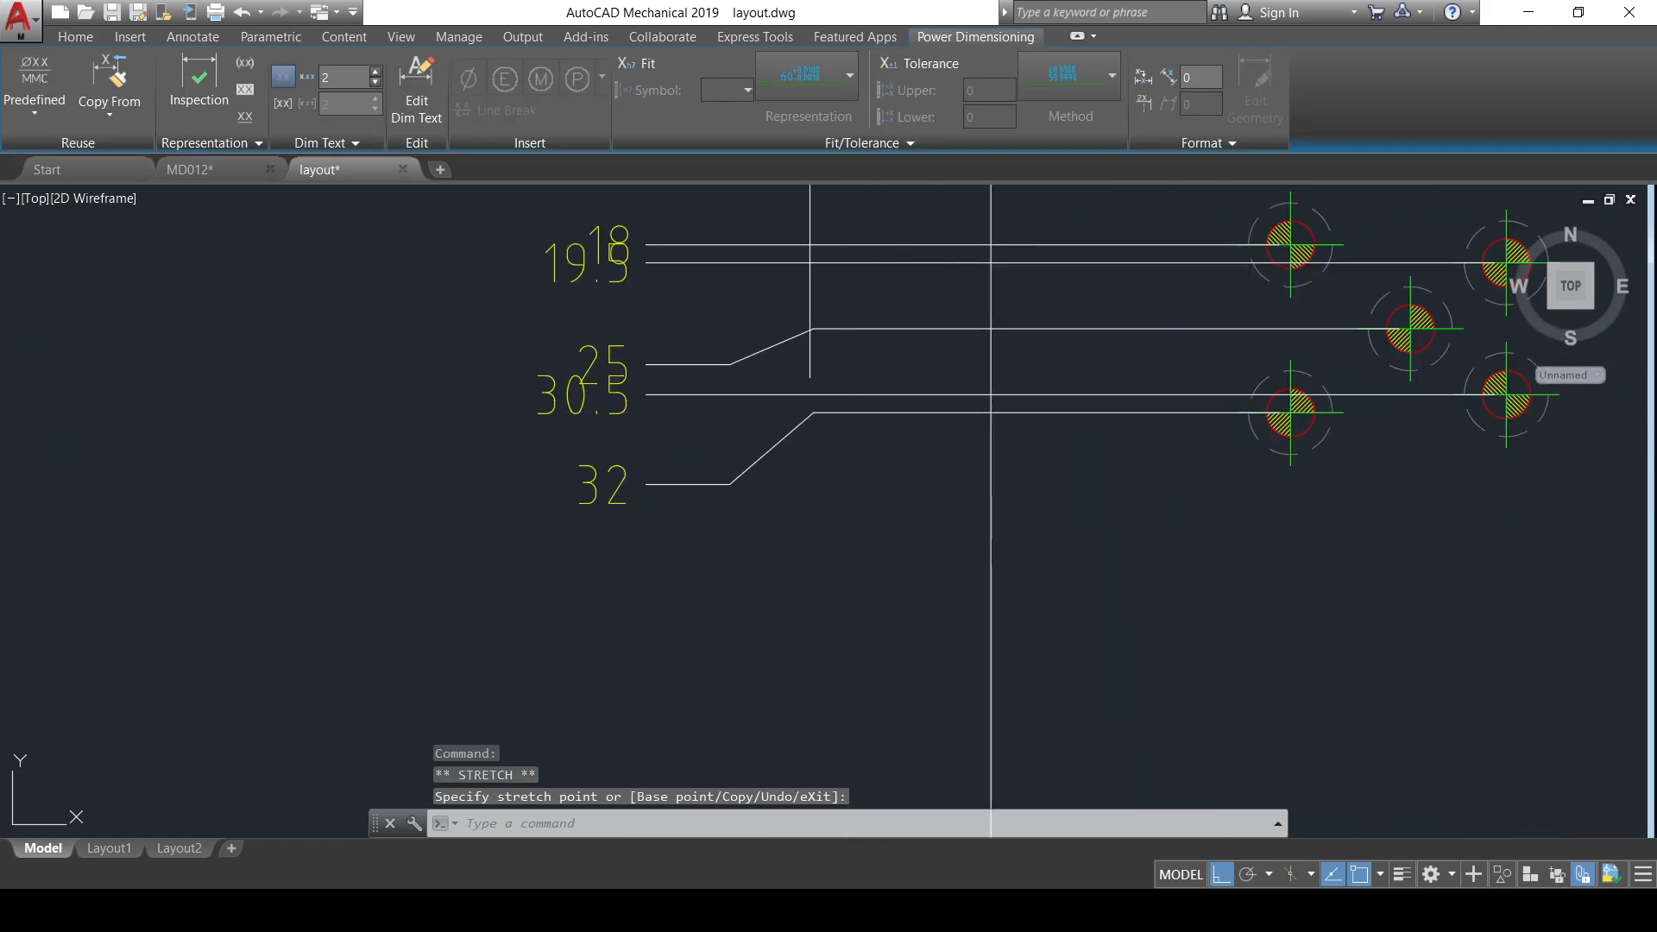
middle_click_drag(789, 365, 821, 500)
key("Escape")
- Space out the lower-left cluster's ordinate texts by stretching the 18 and 25 dimensions upward
left_click(751, 380)
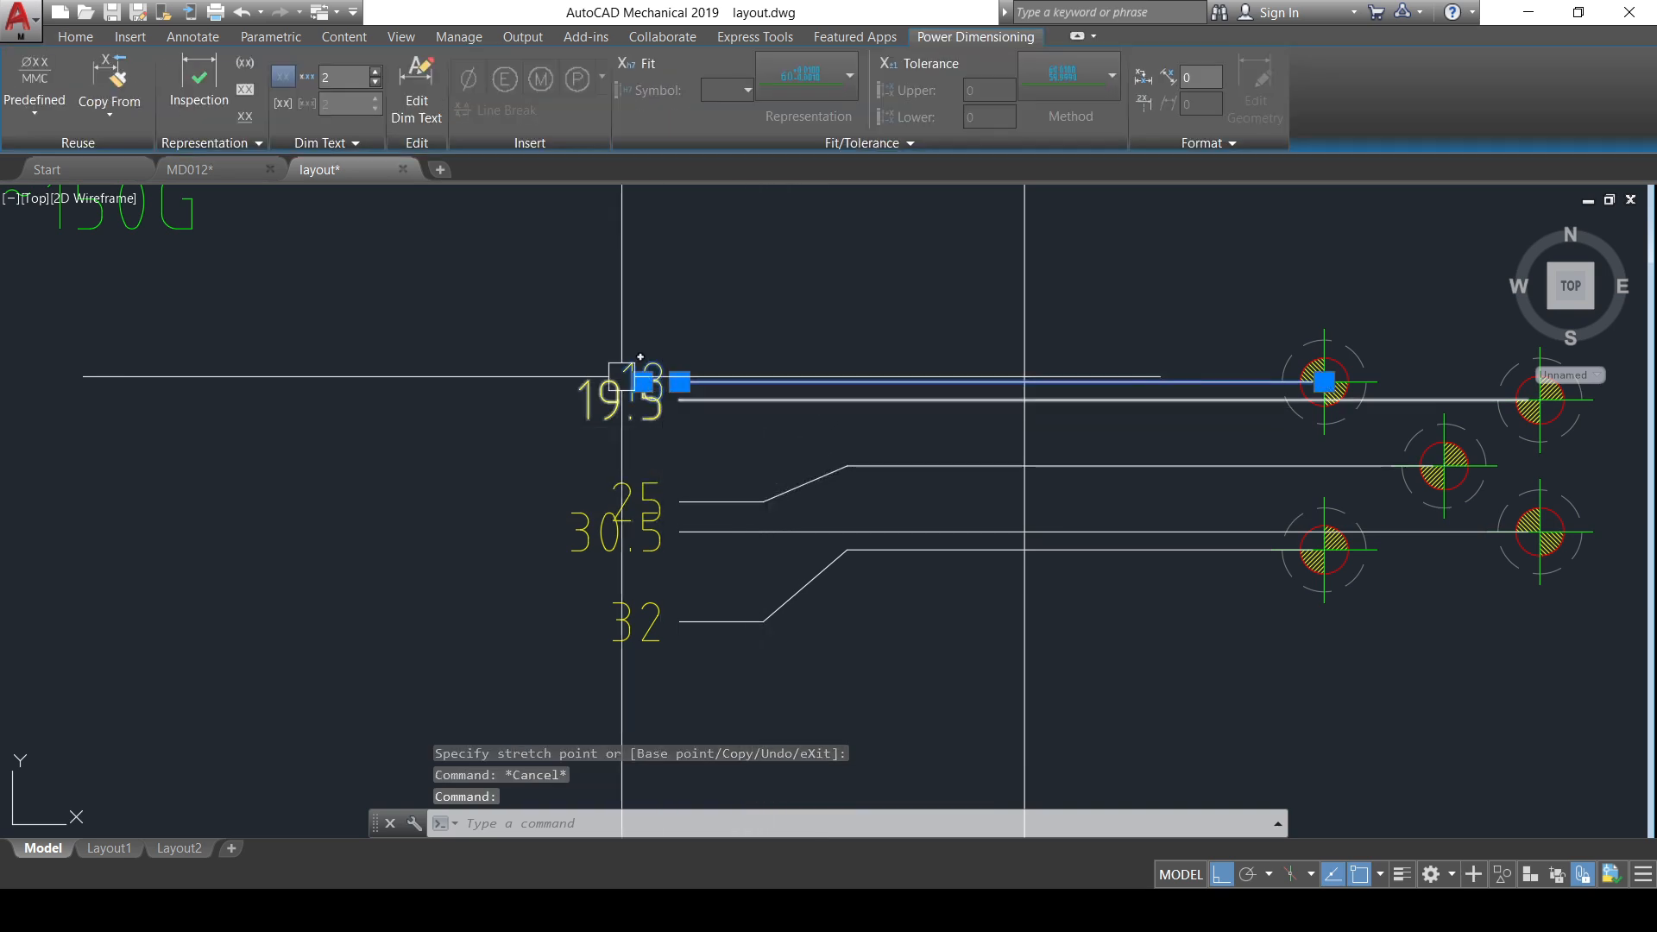
left_click(680, 381)
left_click(679, 342)
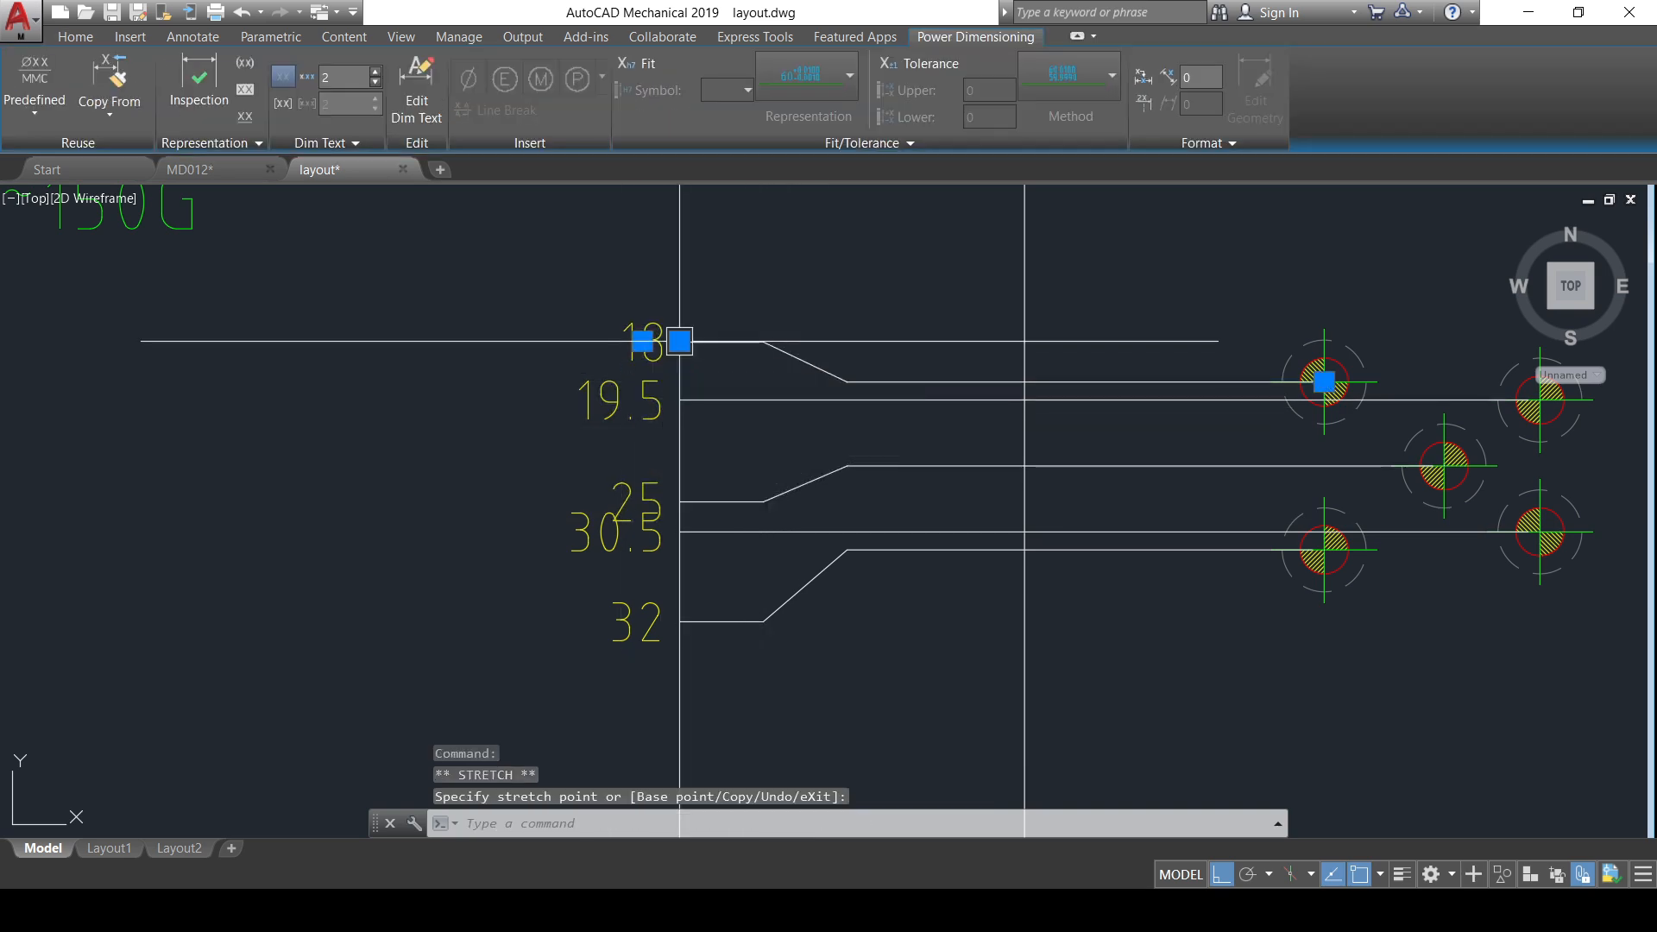
key("Escape")
left_click(719, 499)
left_click(679, 502)
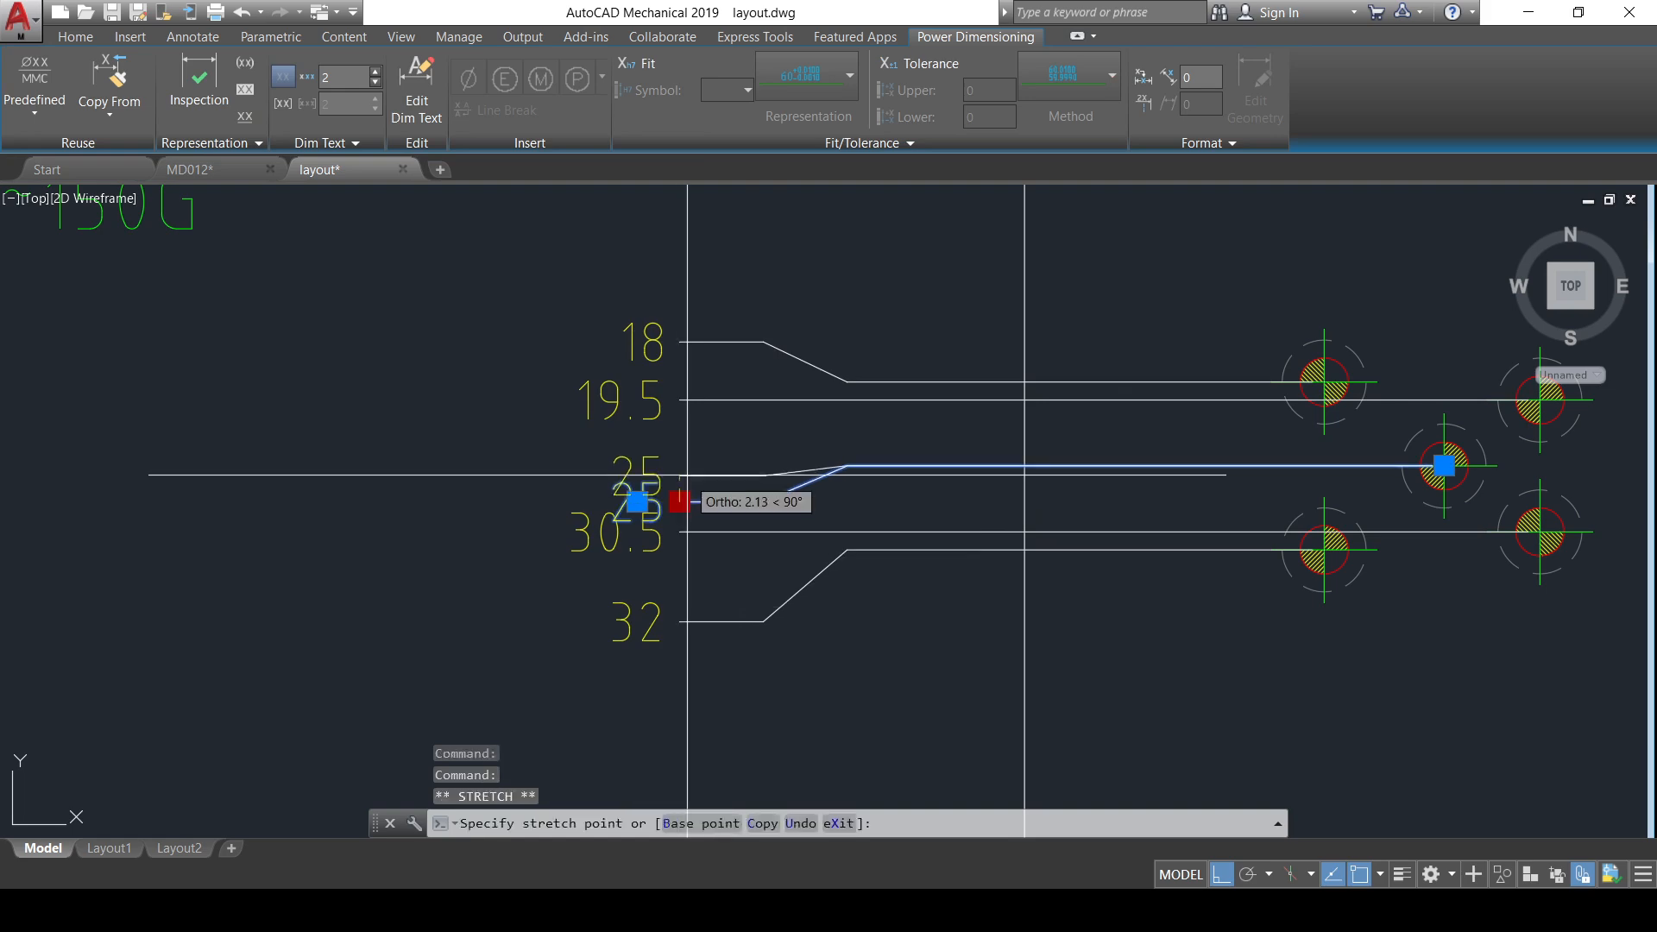
scroll(686, 468, "down", 6)
key("Escape")
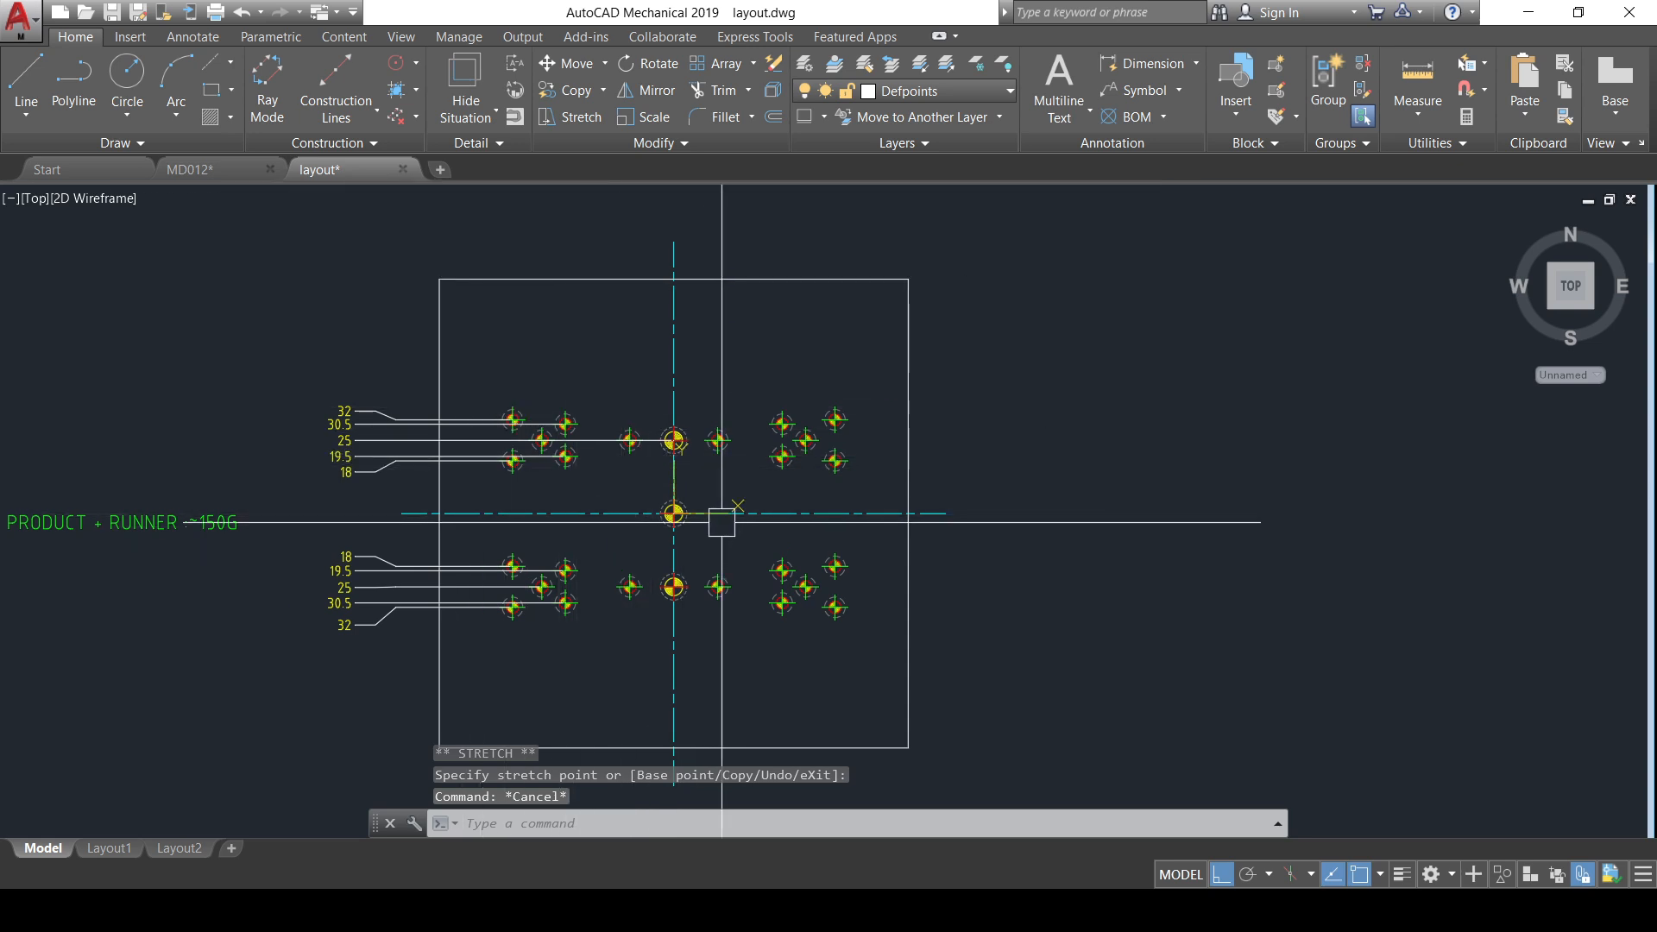
- Add an X ordinate dimension to the upper-left cluster's upper outer pin, ending its leader above the plate's top edge
key("BackSpace")
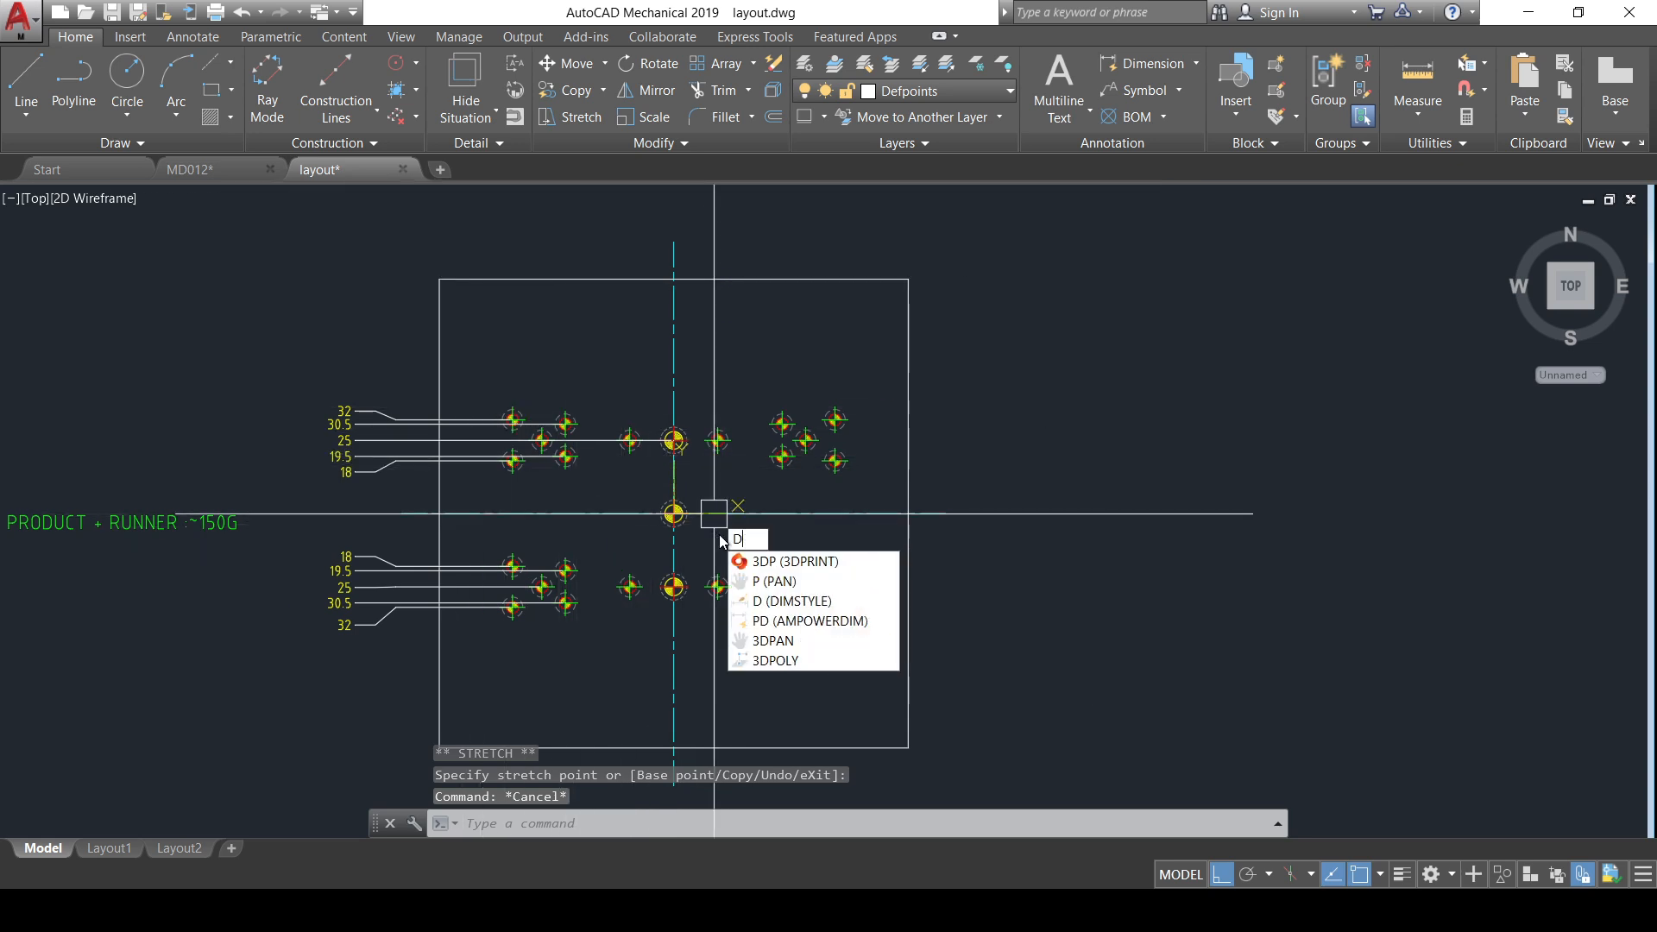
type("OT")
key("BackSpace")
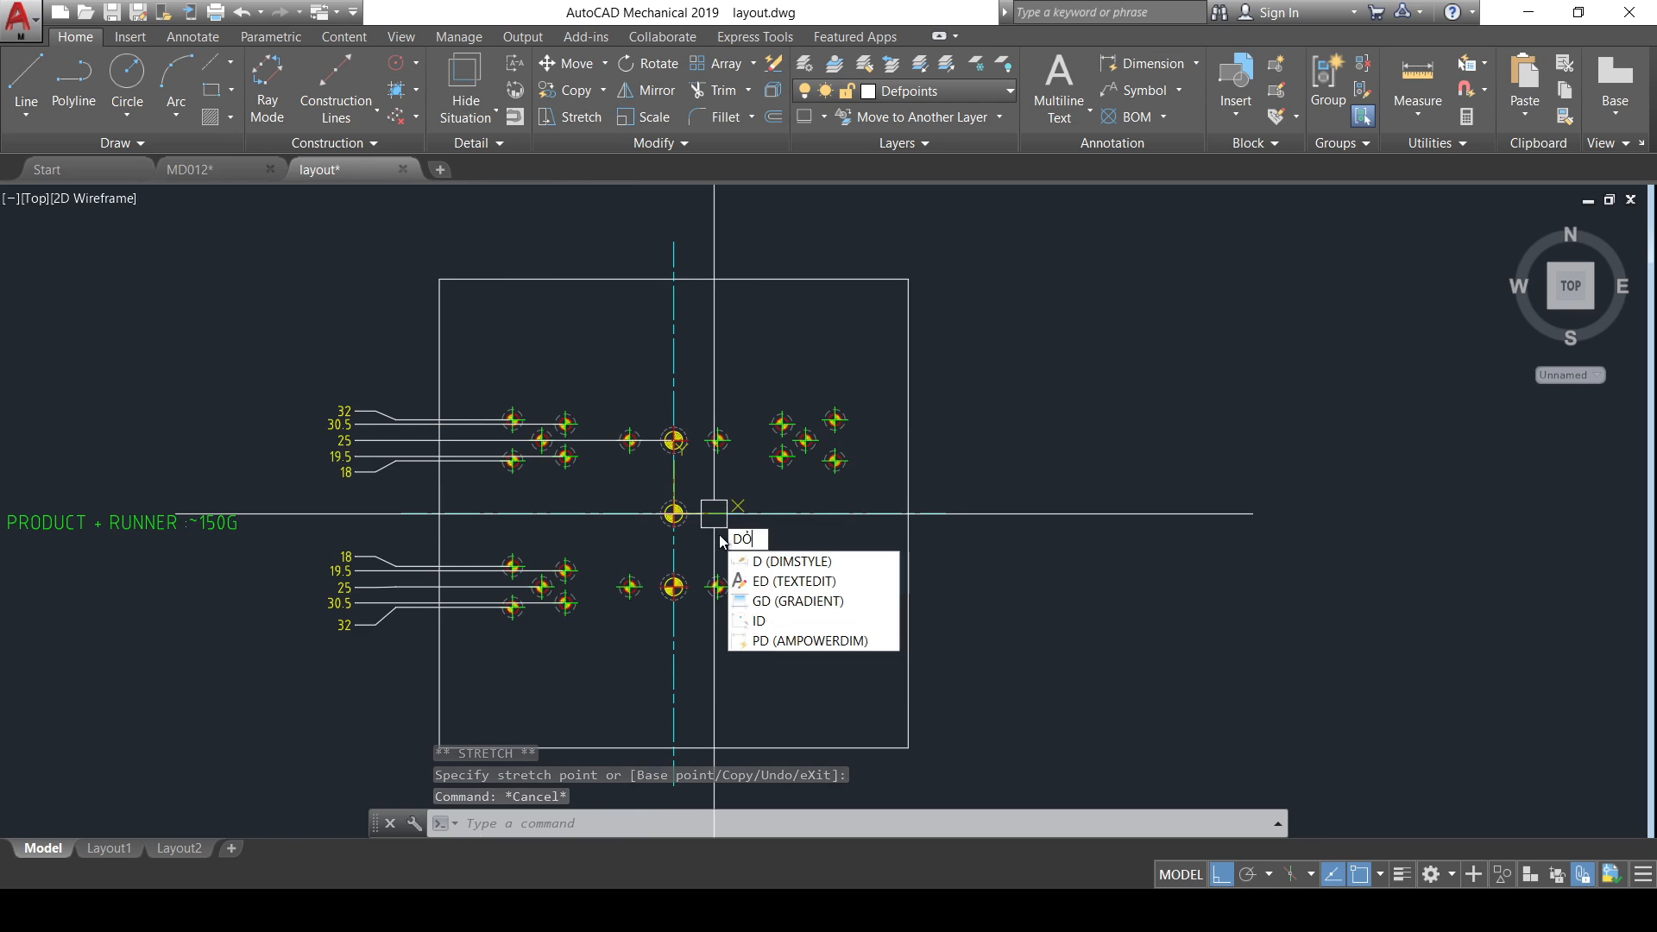
type("R")
key("Return")
scroll(492, 381, "up", 5)
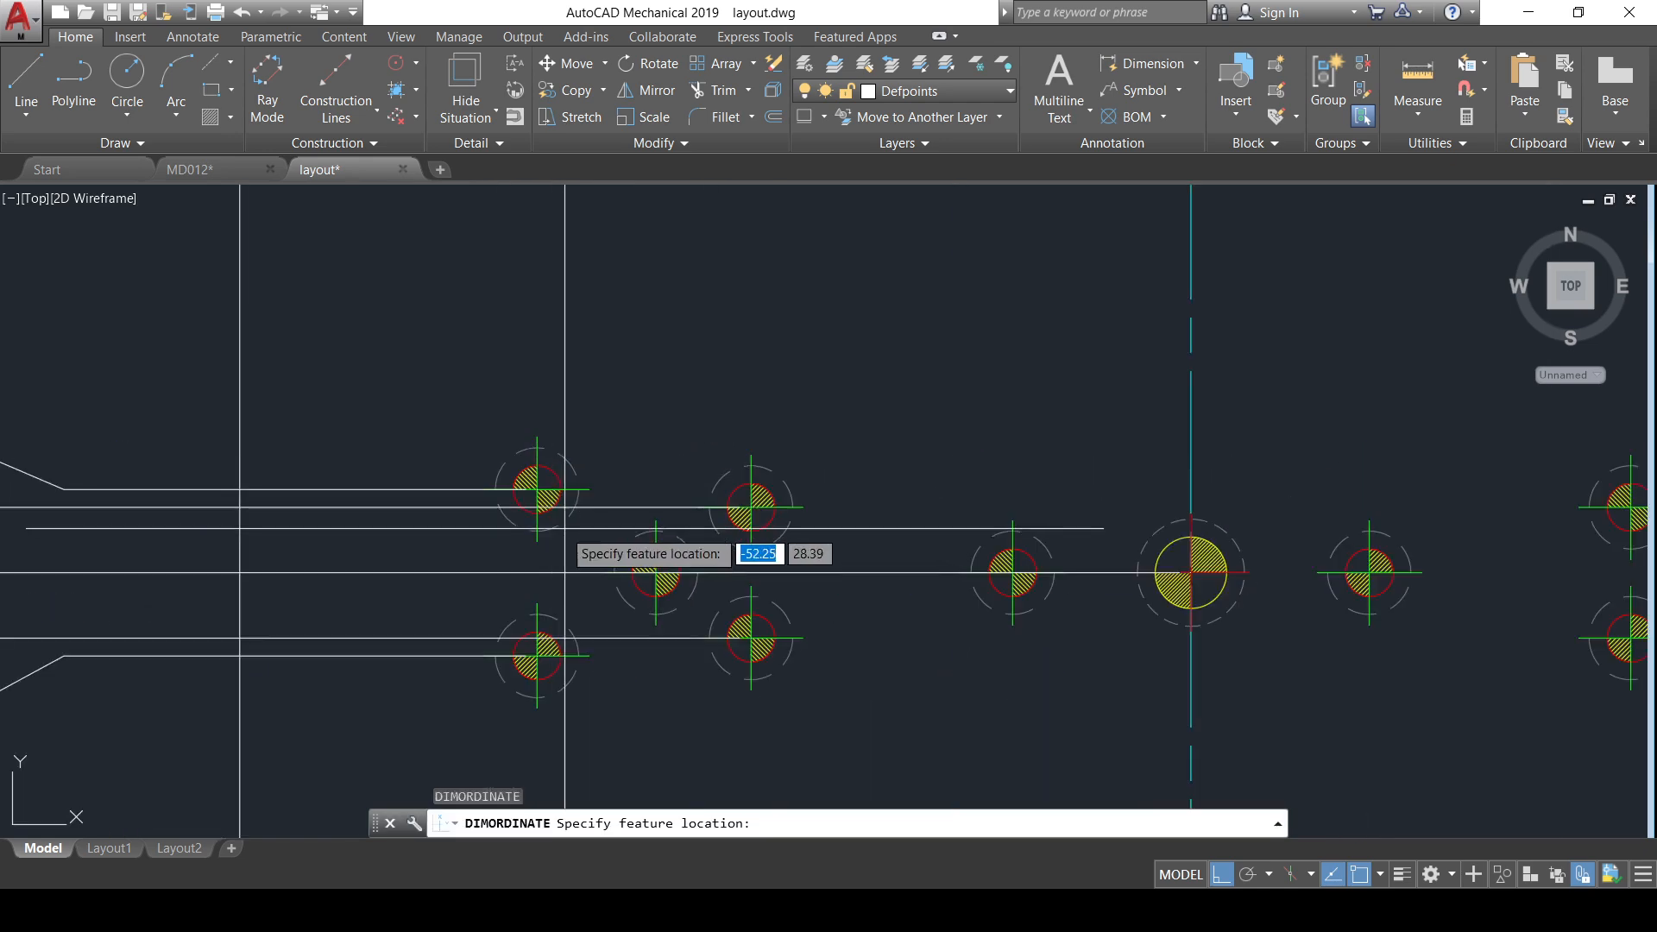
left_click(545, 479)
scroll(597, 782, "down", 3)
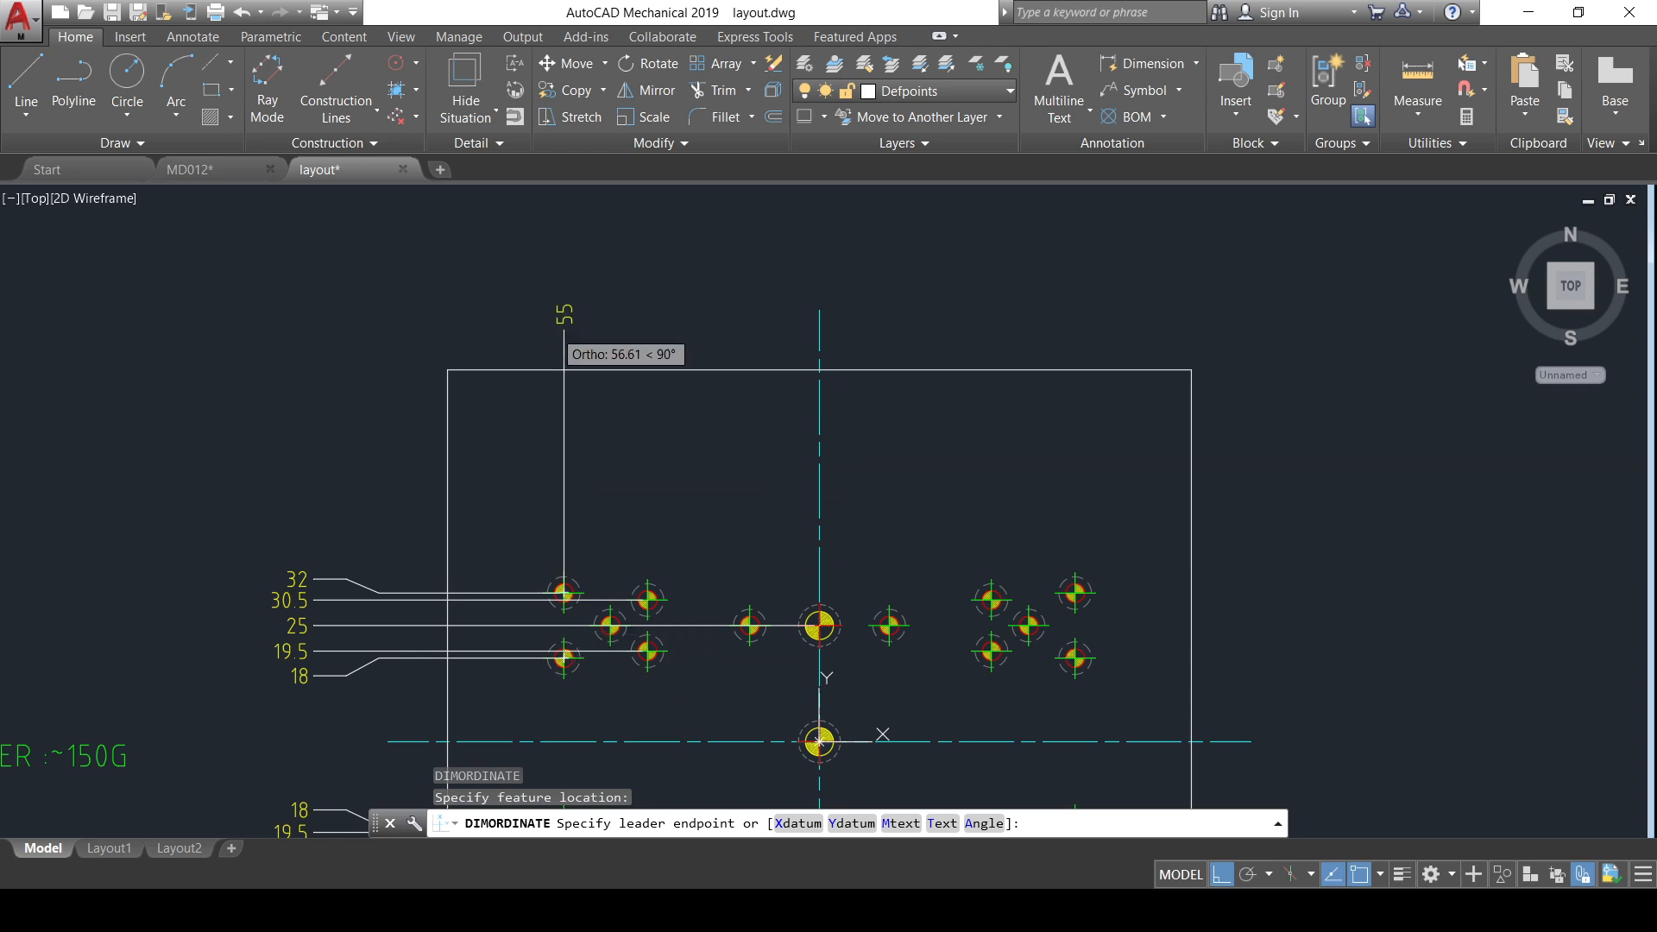
left_click(564, 276)
- Continue the X ordinate dimensions to the upper-left cluster's middle and inner pins and the small pin left of the vertical centreline
type("D")
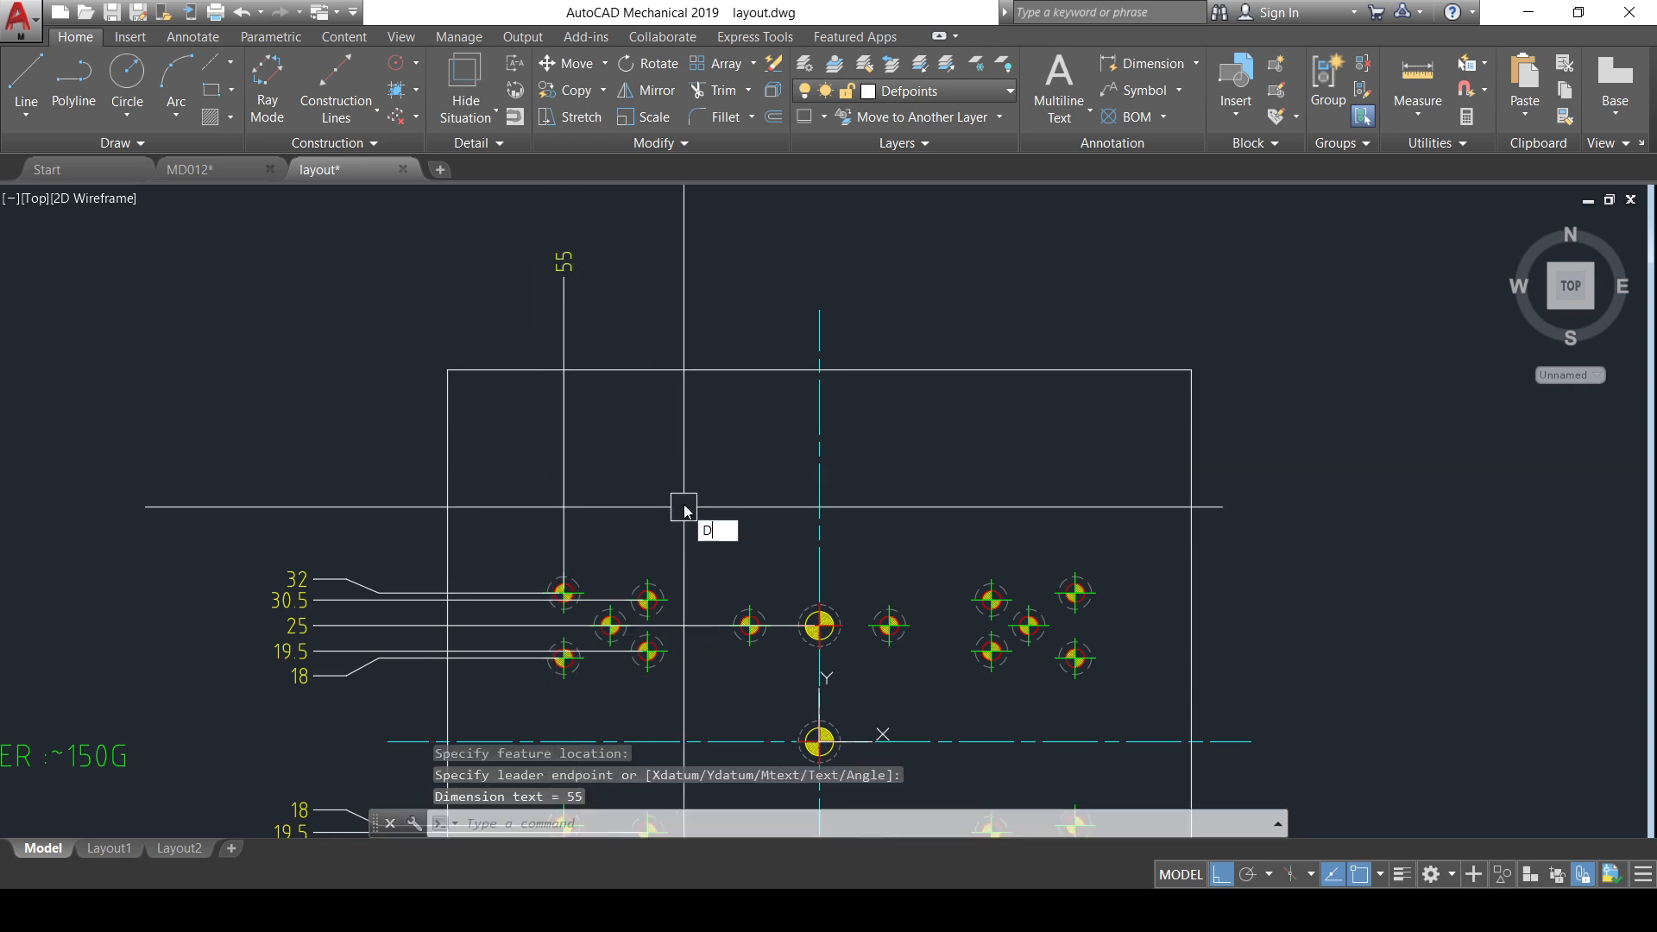
type("IMCO")
key("Return")
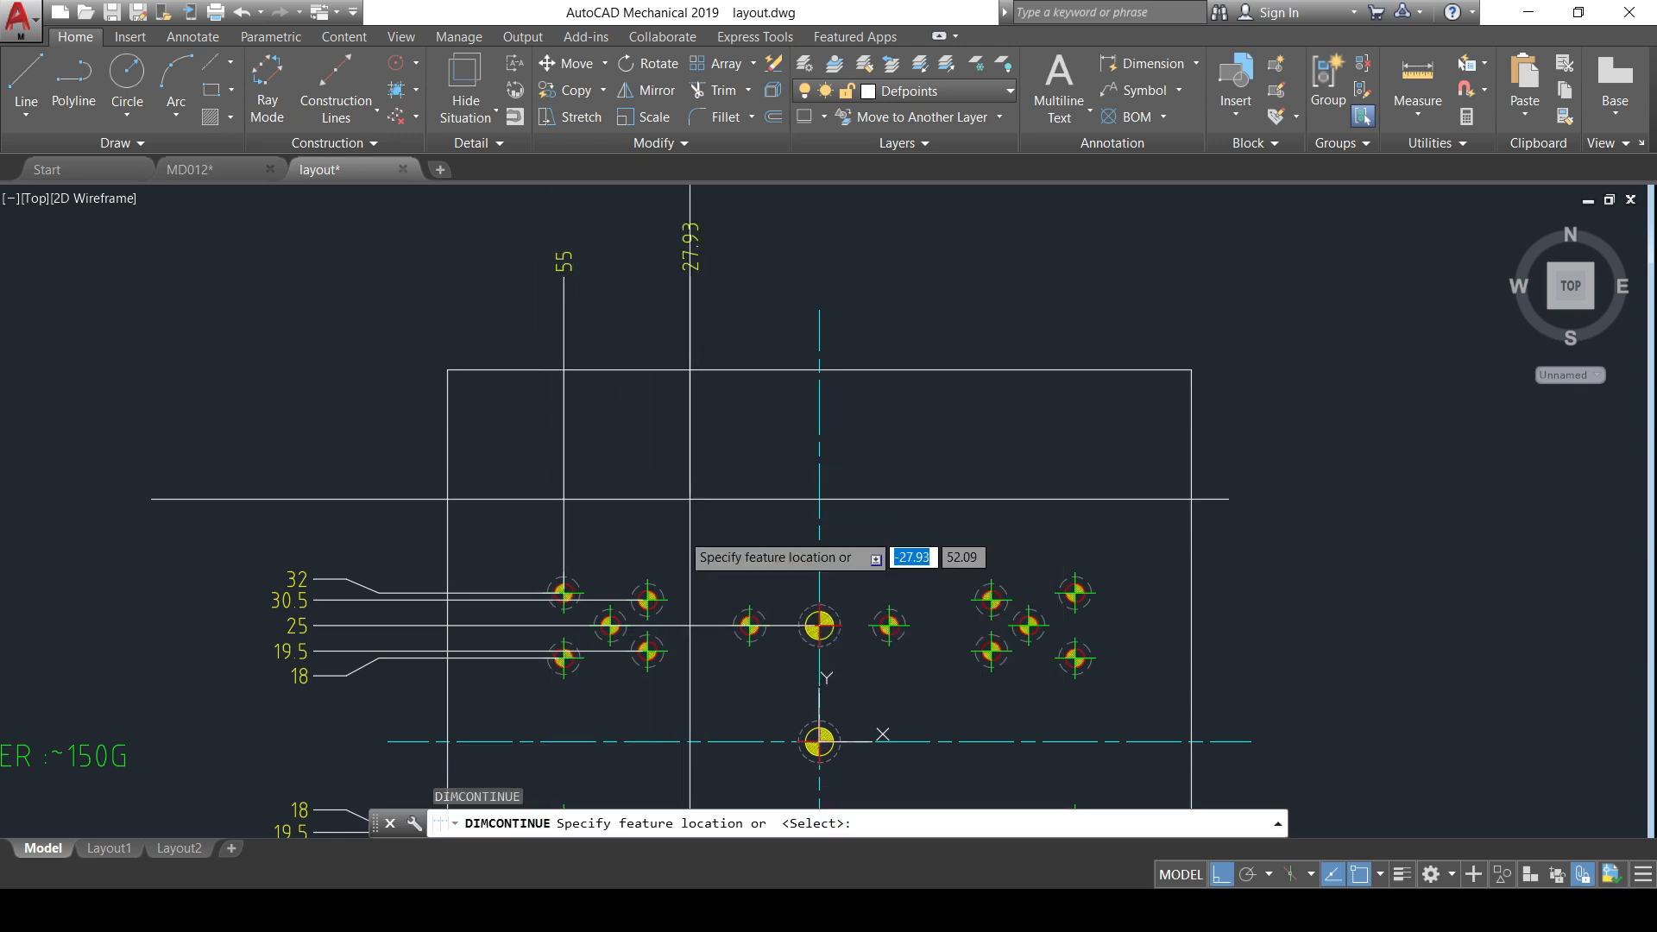
scroll(583, 630, "up", 4)
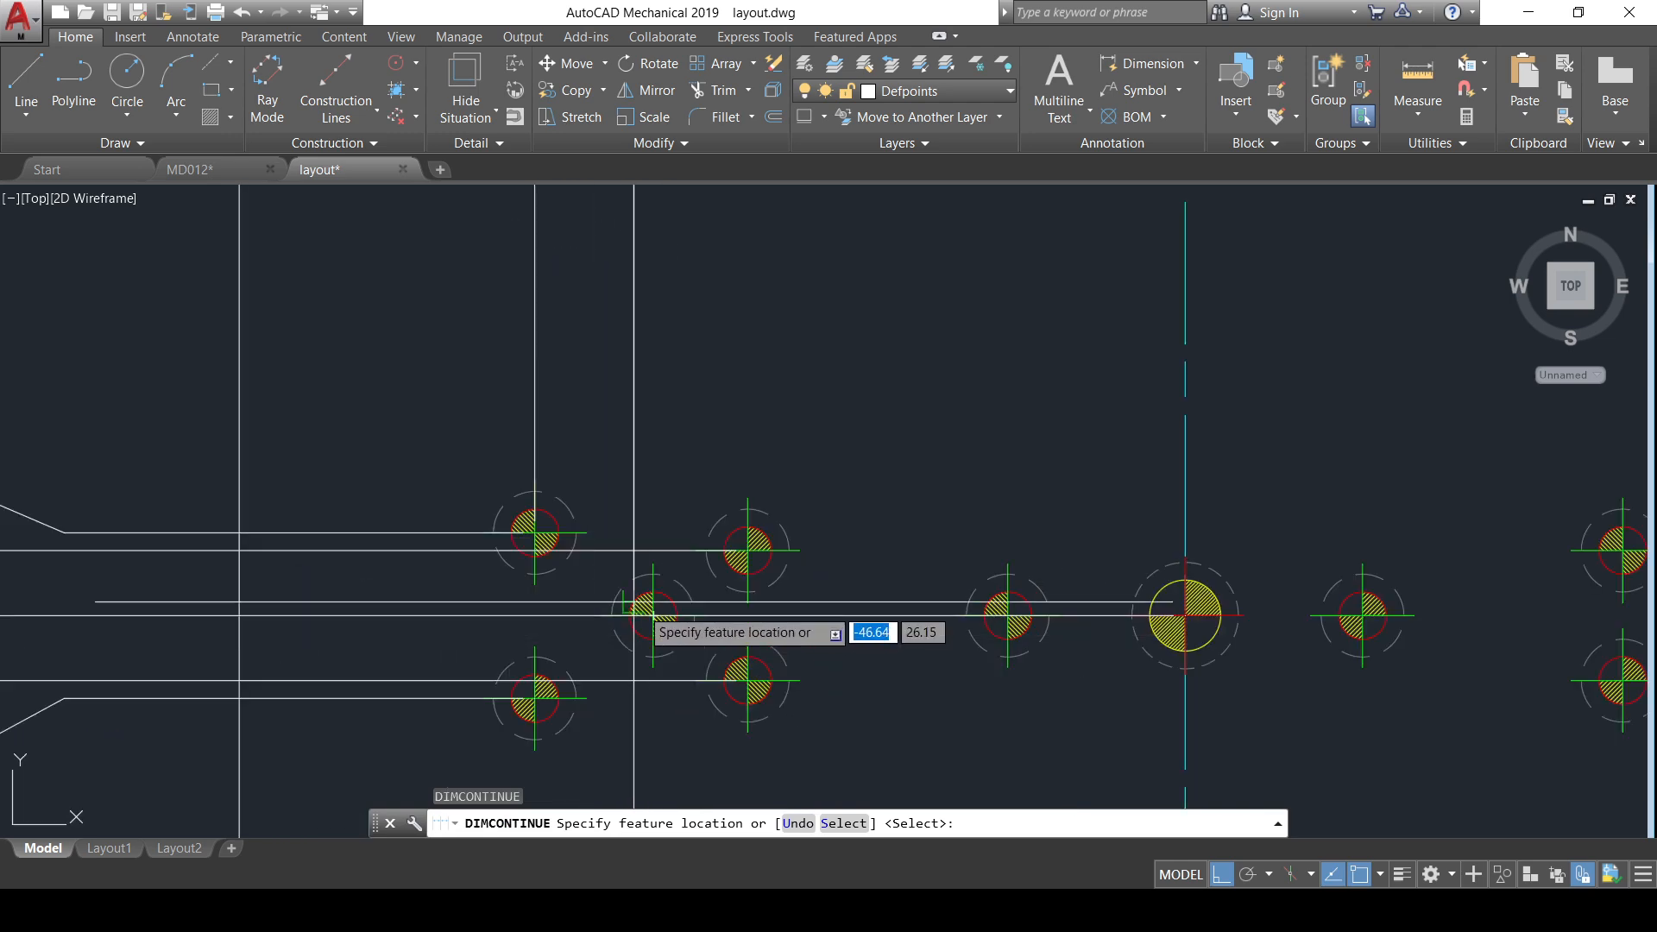
left_click(751, 557)
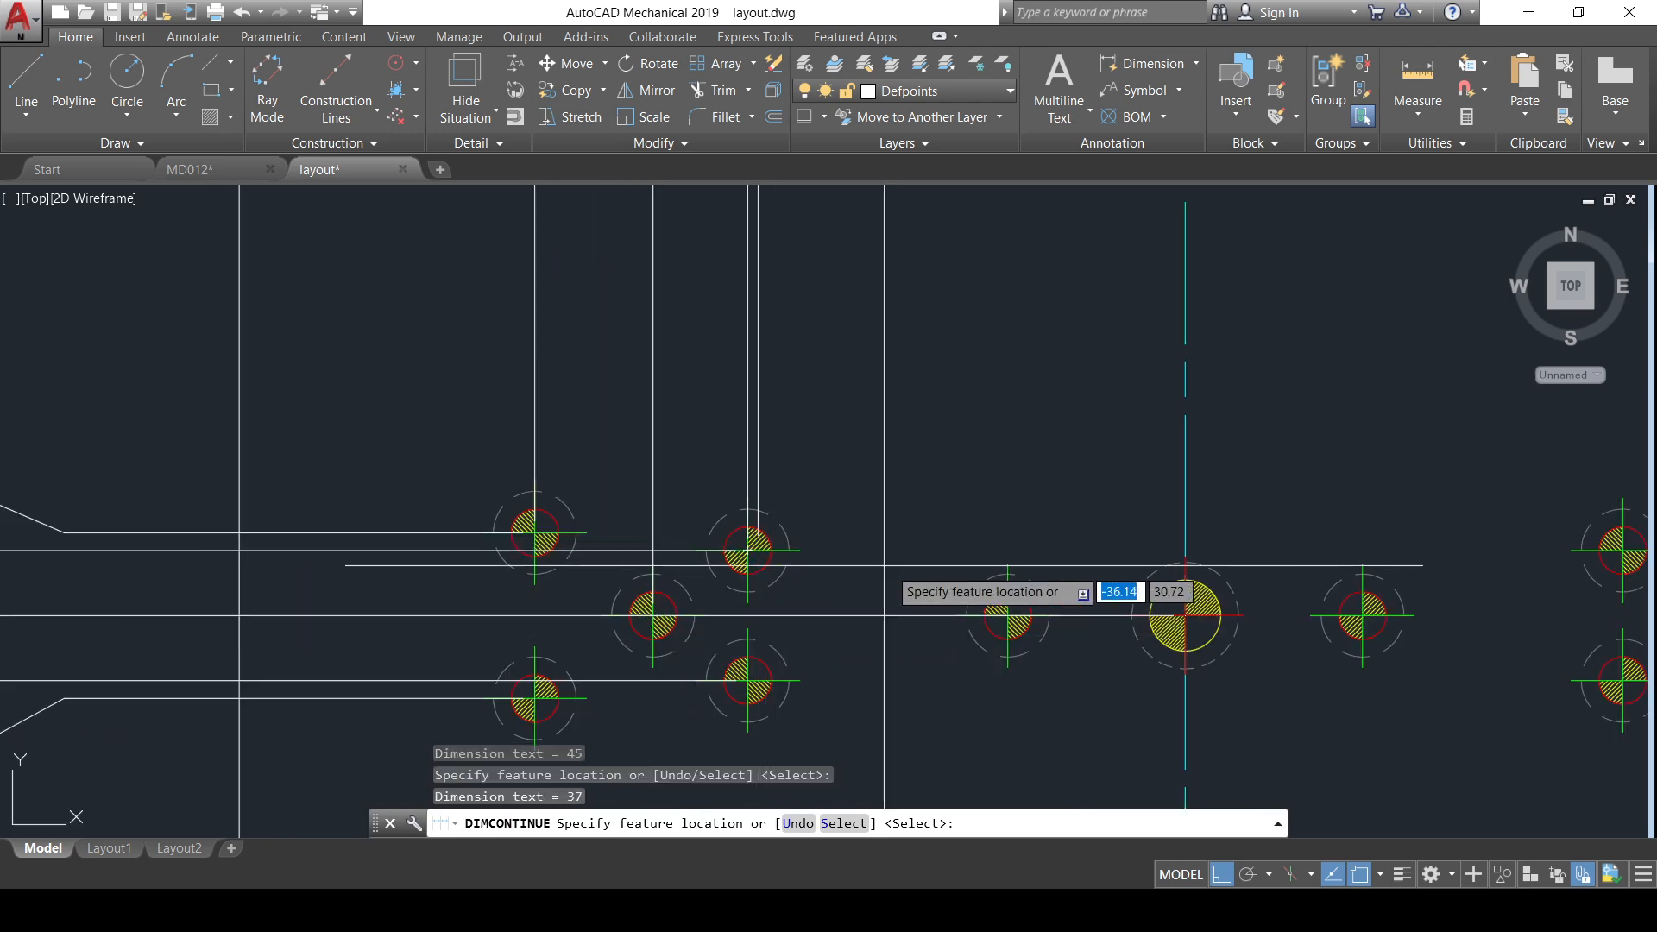
left_click(1008, 614)
- Continue the X ordinate dimensions to the small pin right of the vertical centreline and the upper-right cluster's inner, middle and outer pins
scroll(1035, 587, "down", 3)
scroll(467, 570, "up", 5)
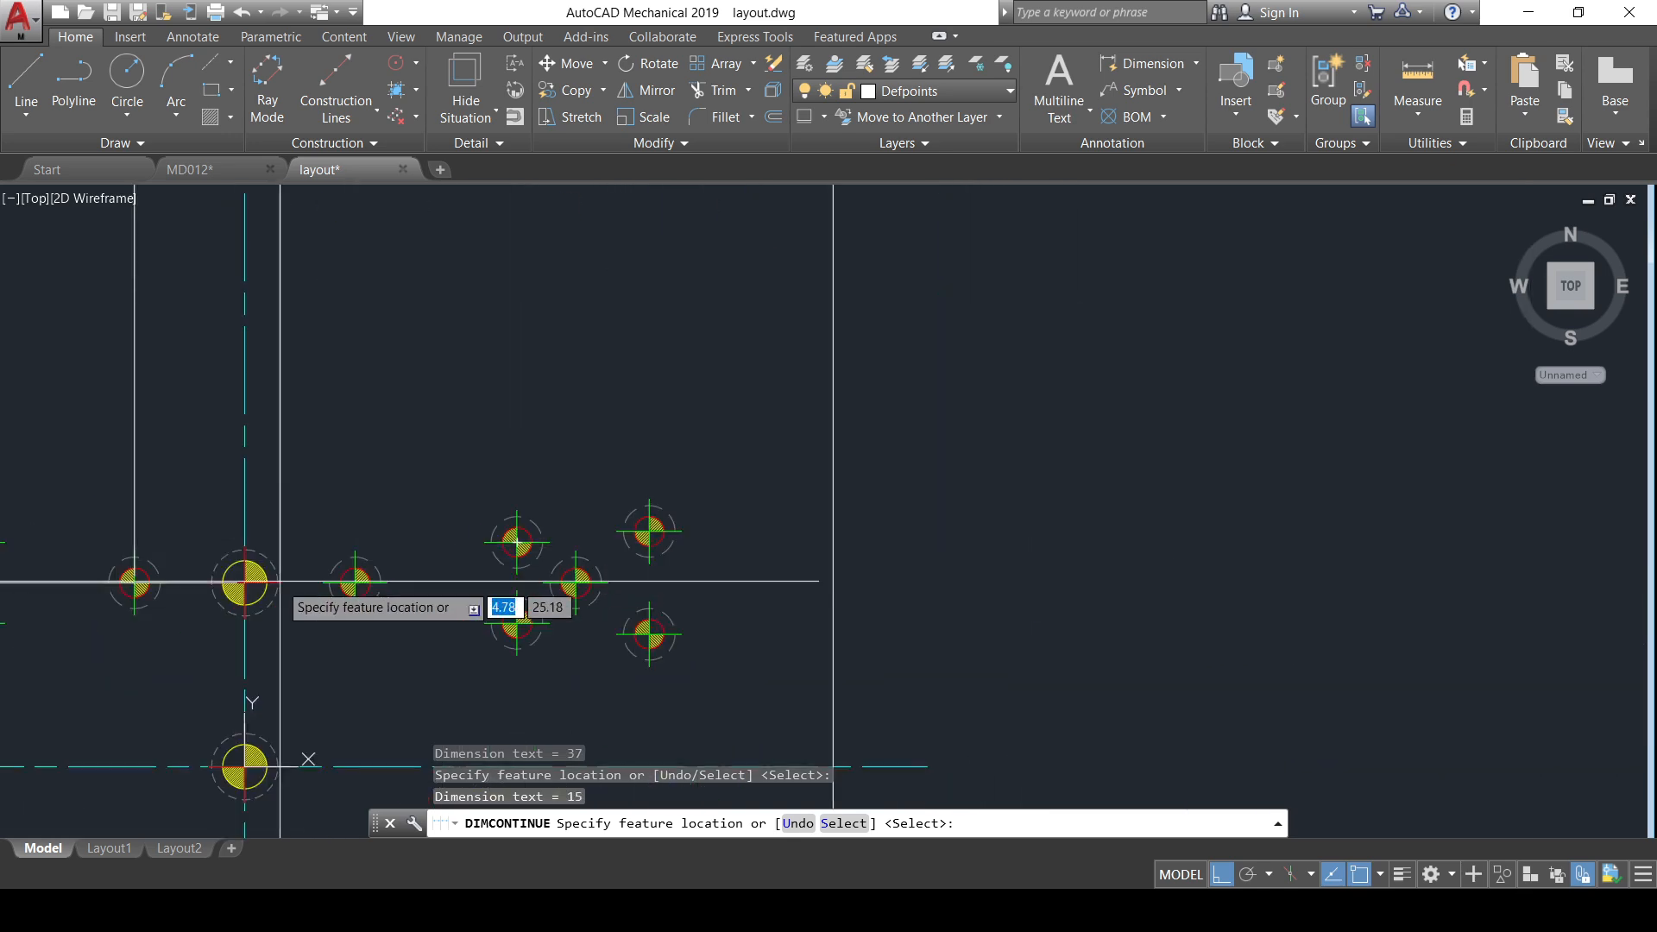
left_click(355, 580)
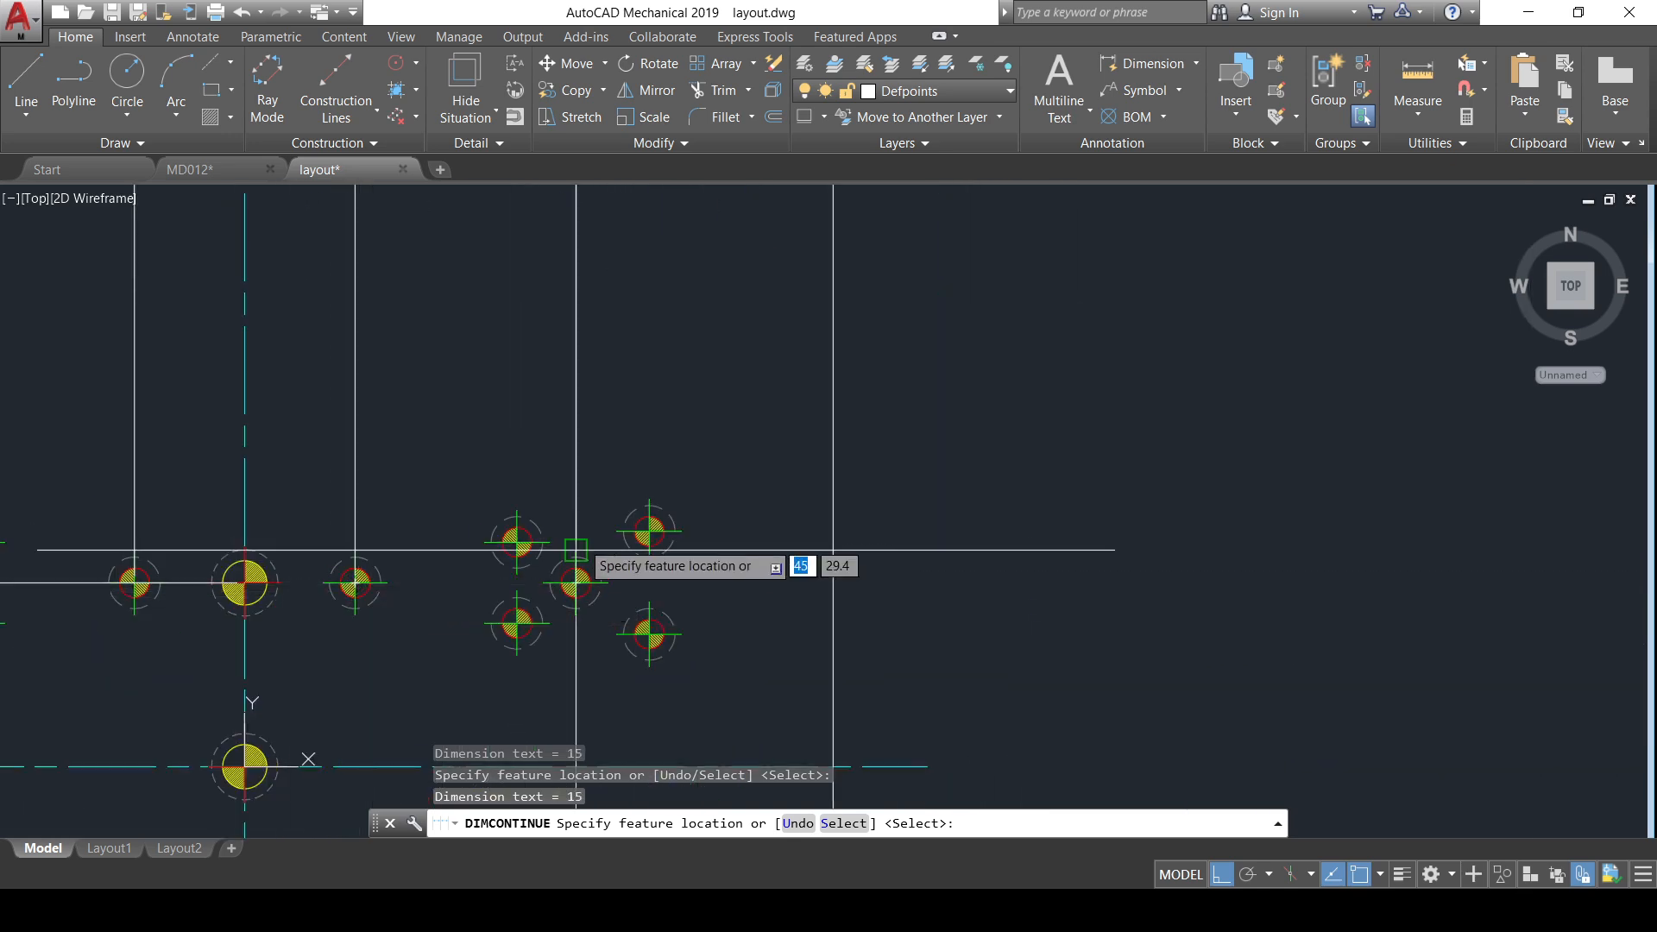
left_click(516, 542)
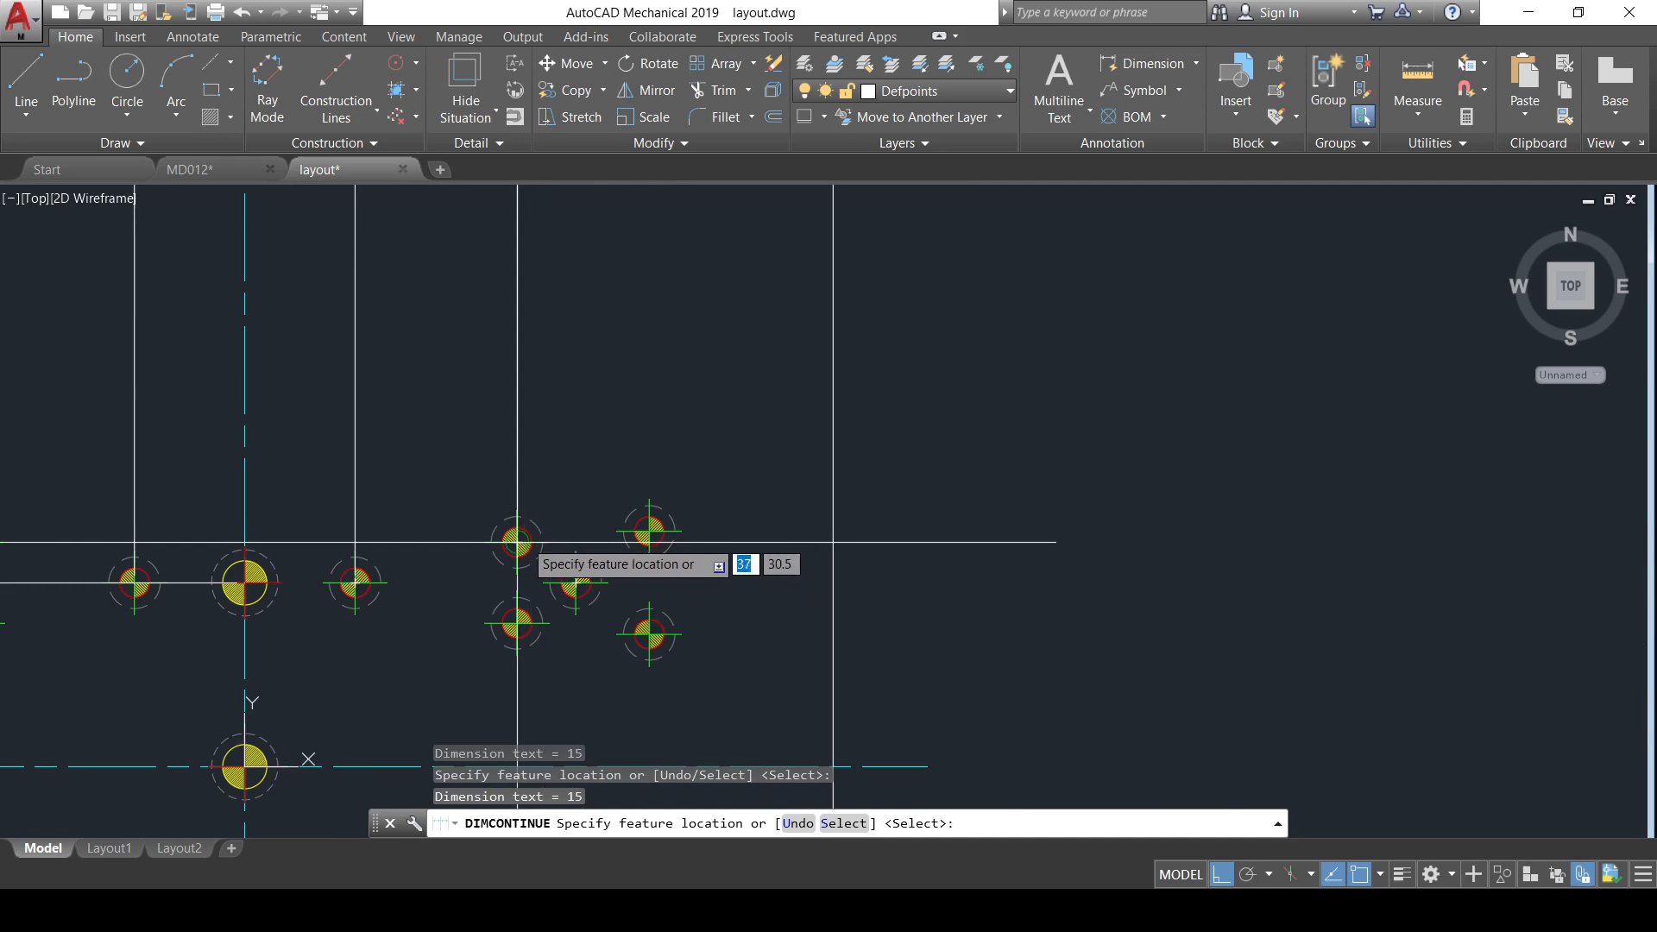
left_click(575, 582)
left_click(649, 531)
scroll(820, 528, "down", 4)
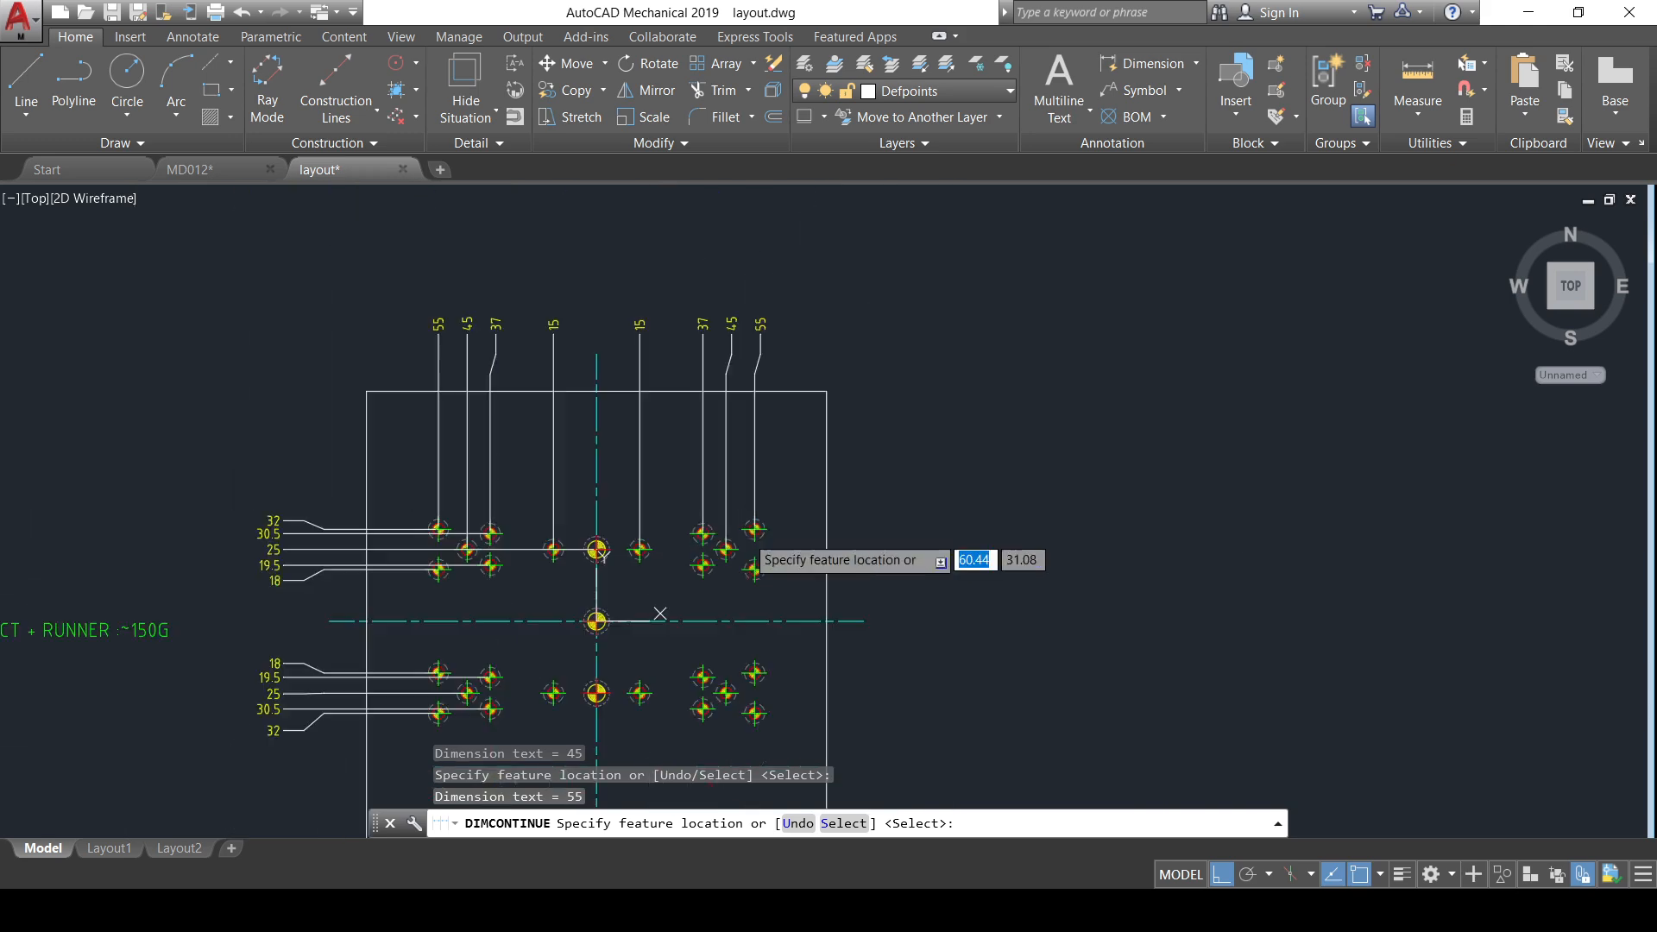
key("Escape")
- Add a diameter dimension to the central pin's solid circle, placing its text to the upper right of the pin
middle_click_drag(678, 584, 858, 478)
scroll(804, 510, "up", 4)
middle_click_drag(988, 461, 946, 482)
type("DA")
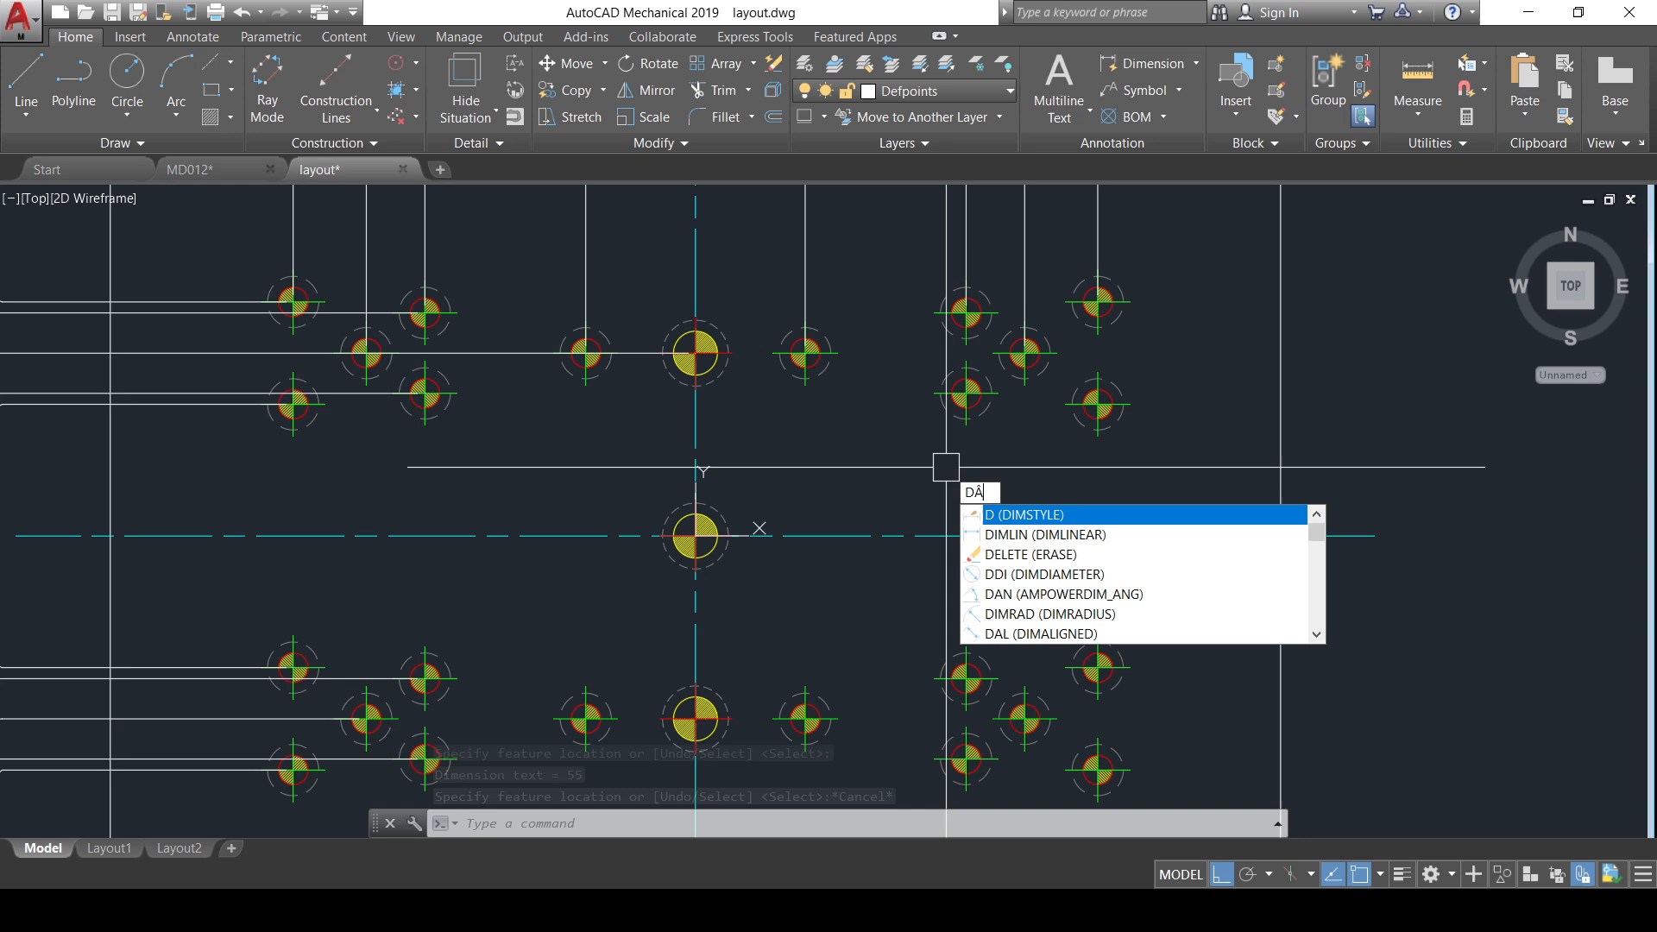
type("A")
key("BackSpace")
type("D")
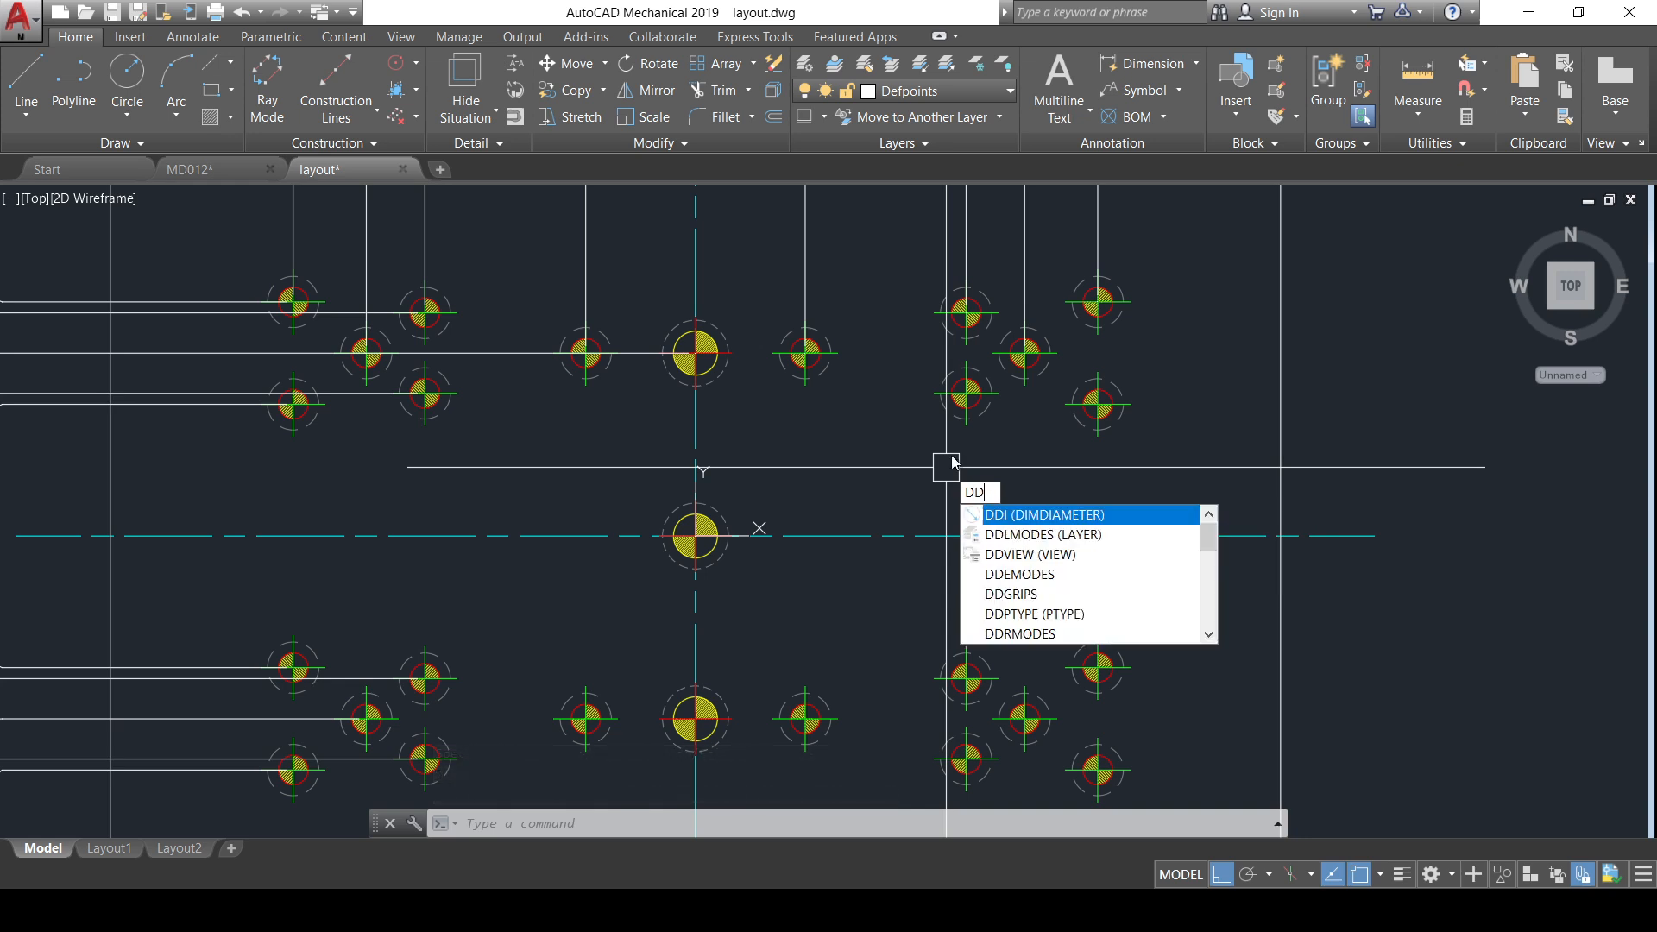
type("I")
key("Return")
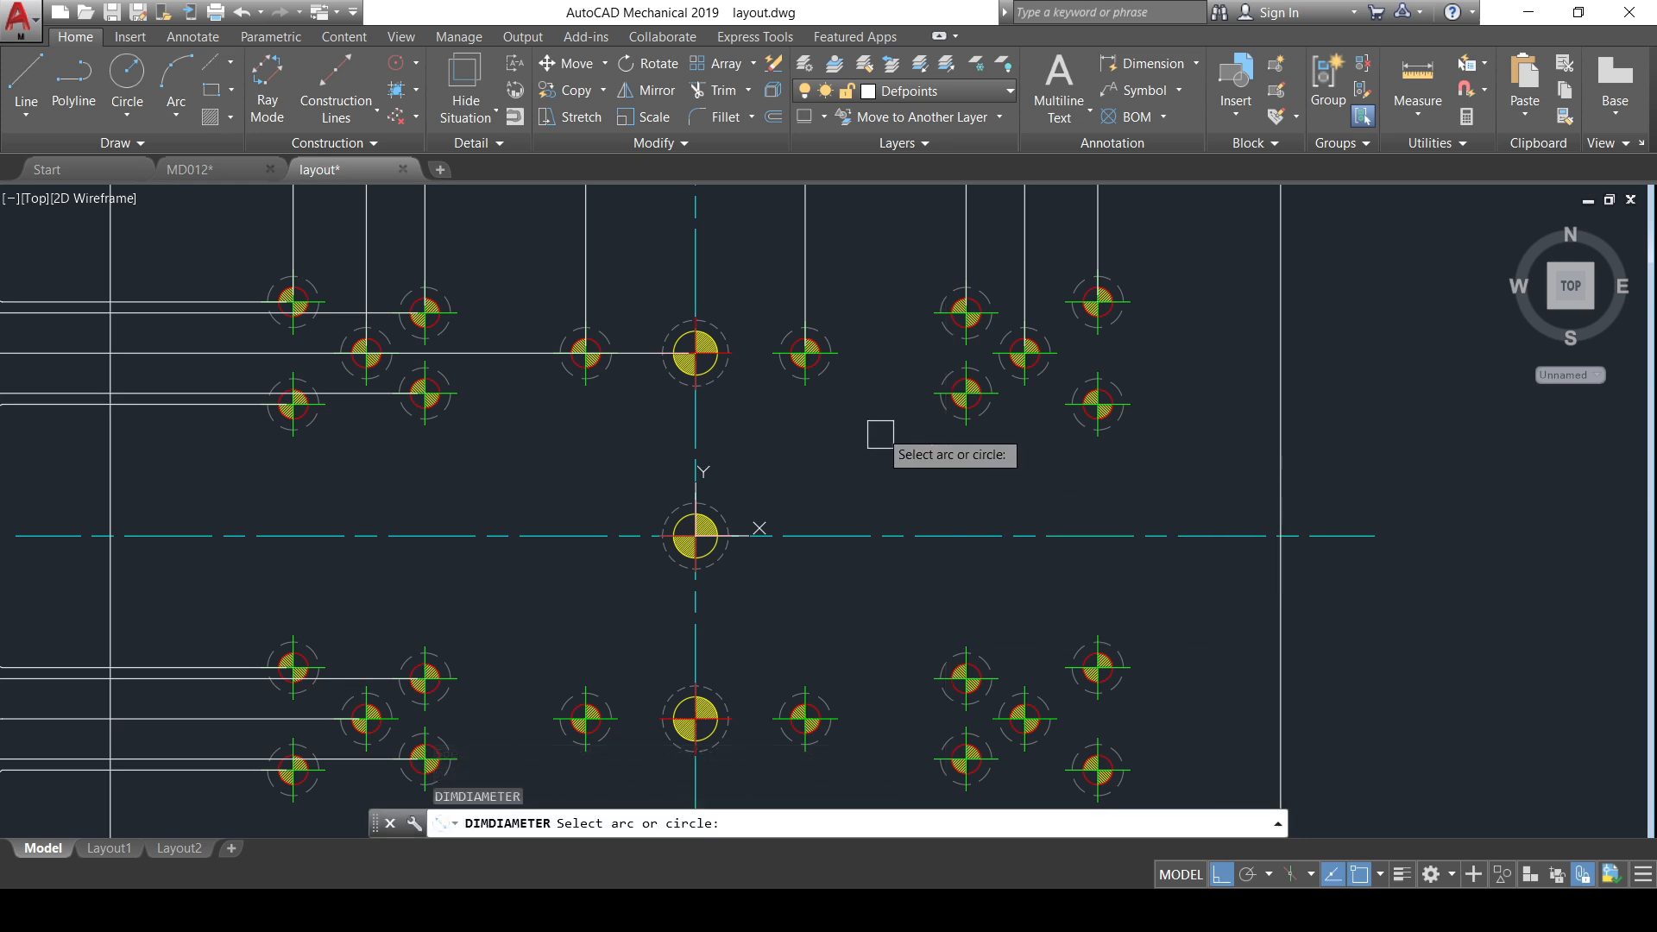
scroll(716, 536, "up", 6)
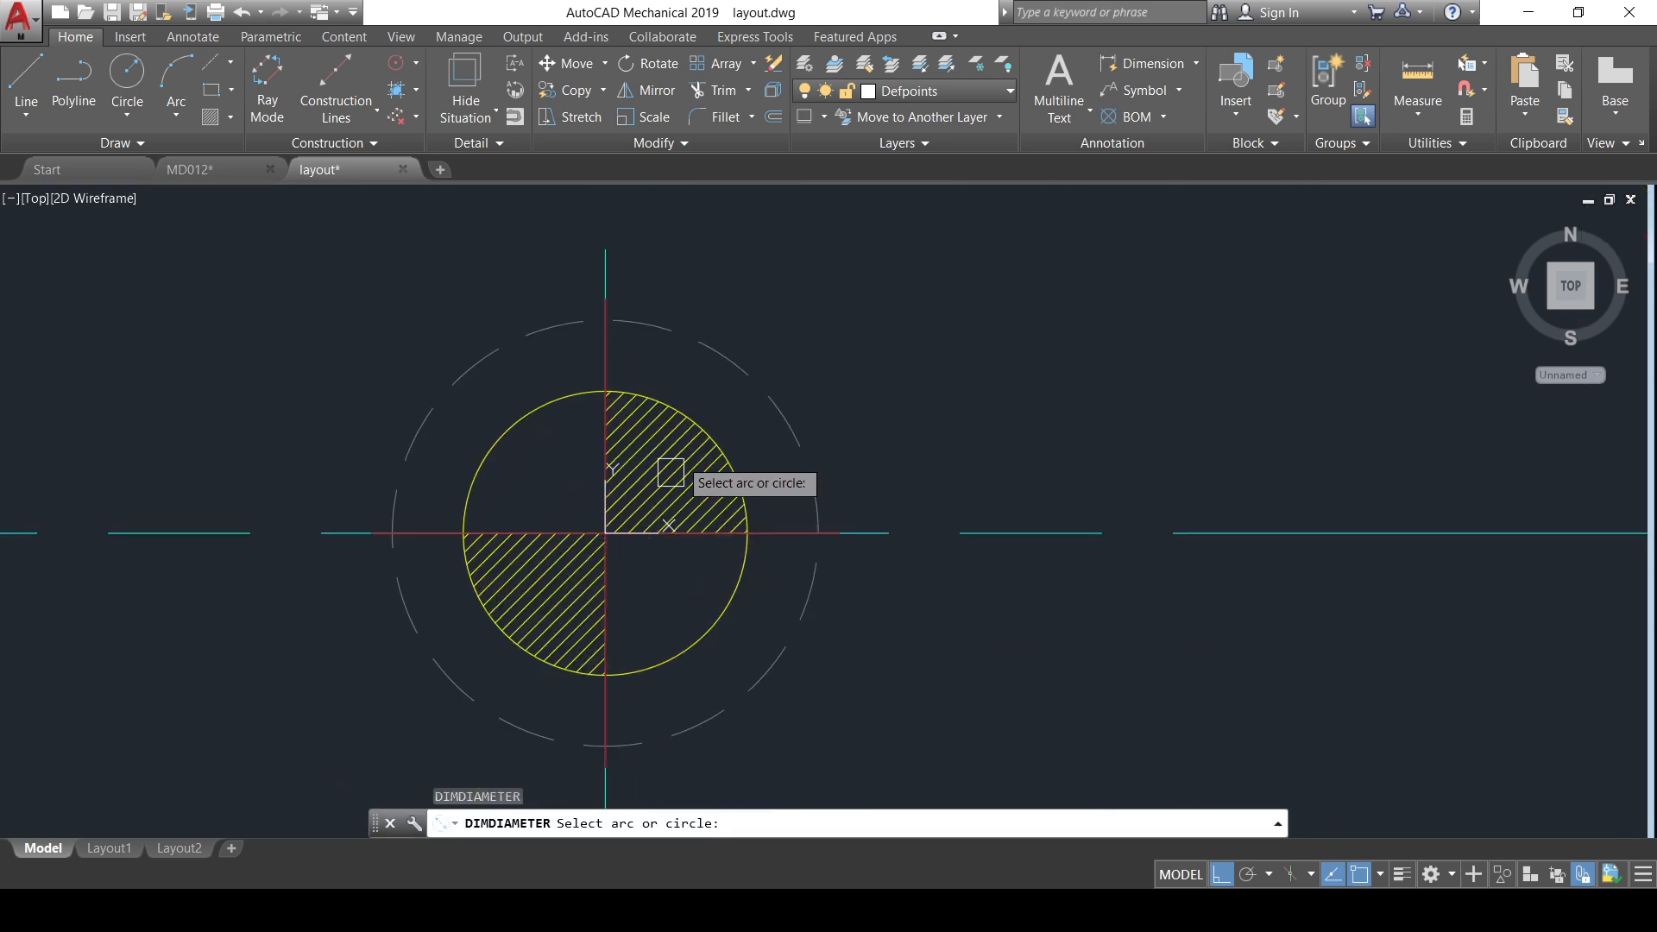
left_click(534, 418)
scroll(759, 322, "down", 5)
left_click(902, 333)
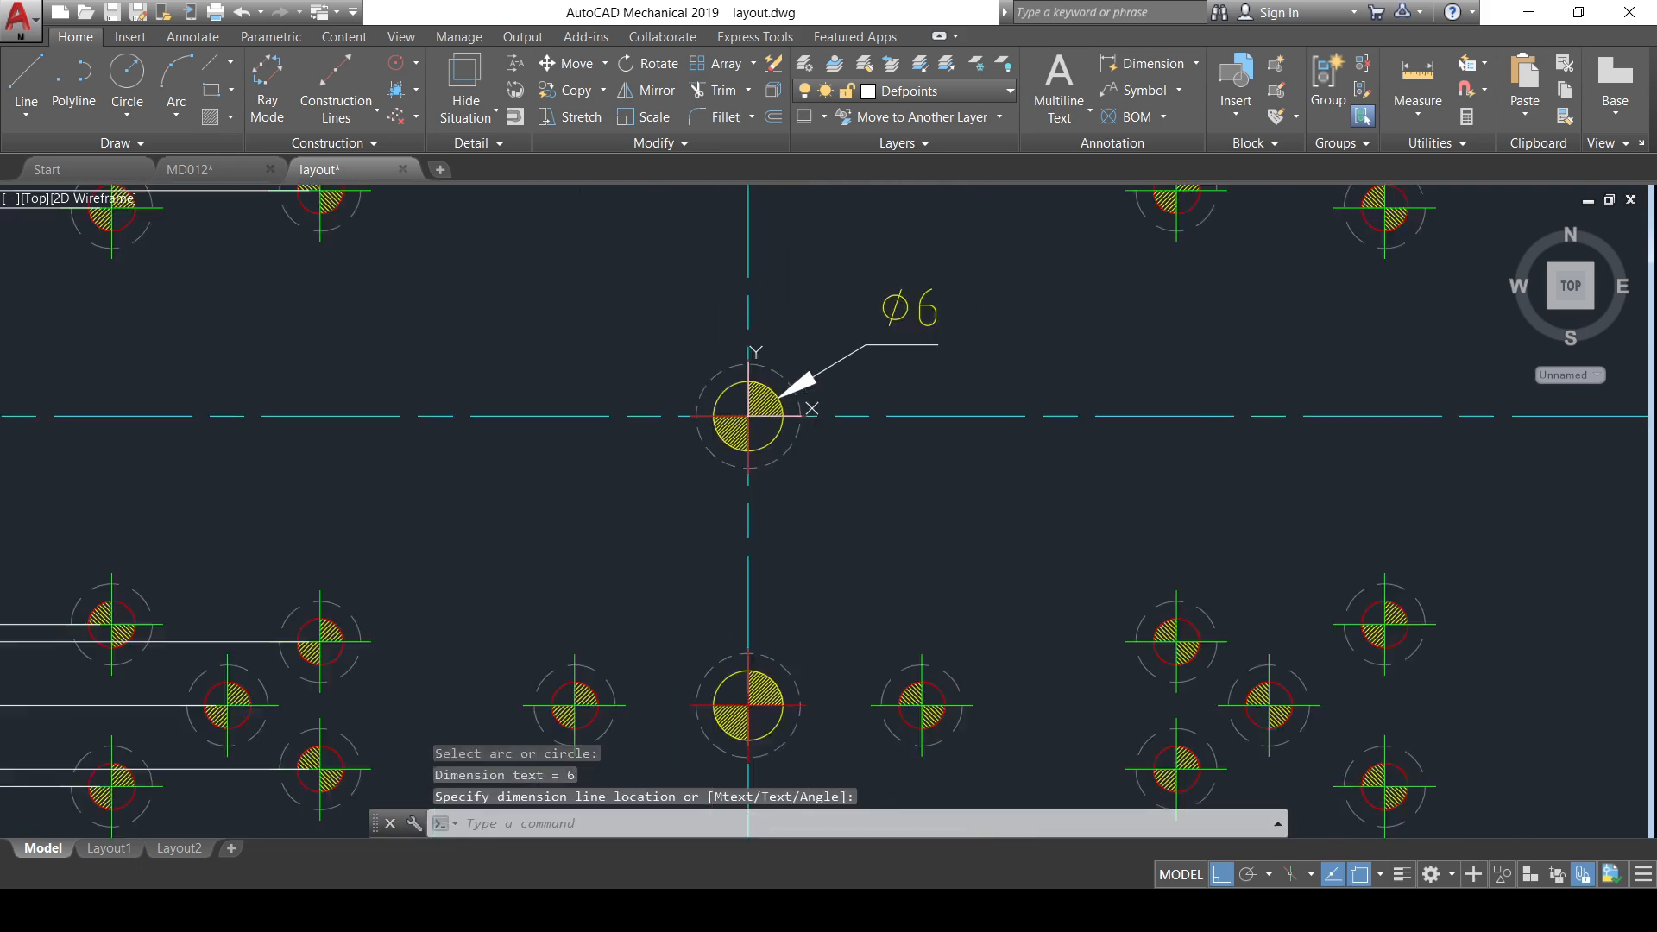
- Add a diameter dimension to the small pin just right of the upper central pin
scroll(795, 481, "down", 8)
scroll(843, 333, "up", 14)
key("Return")
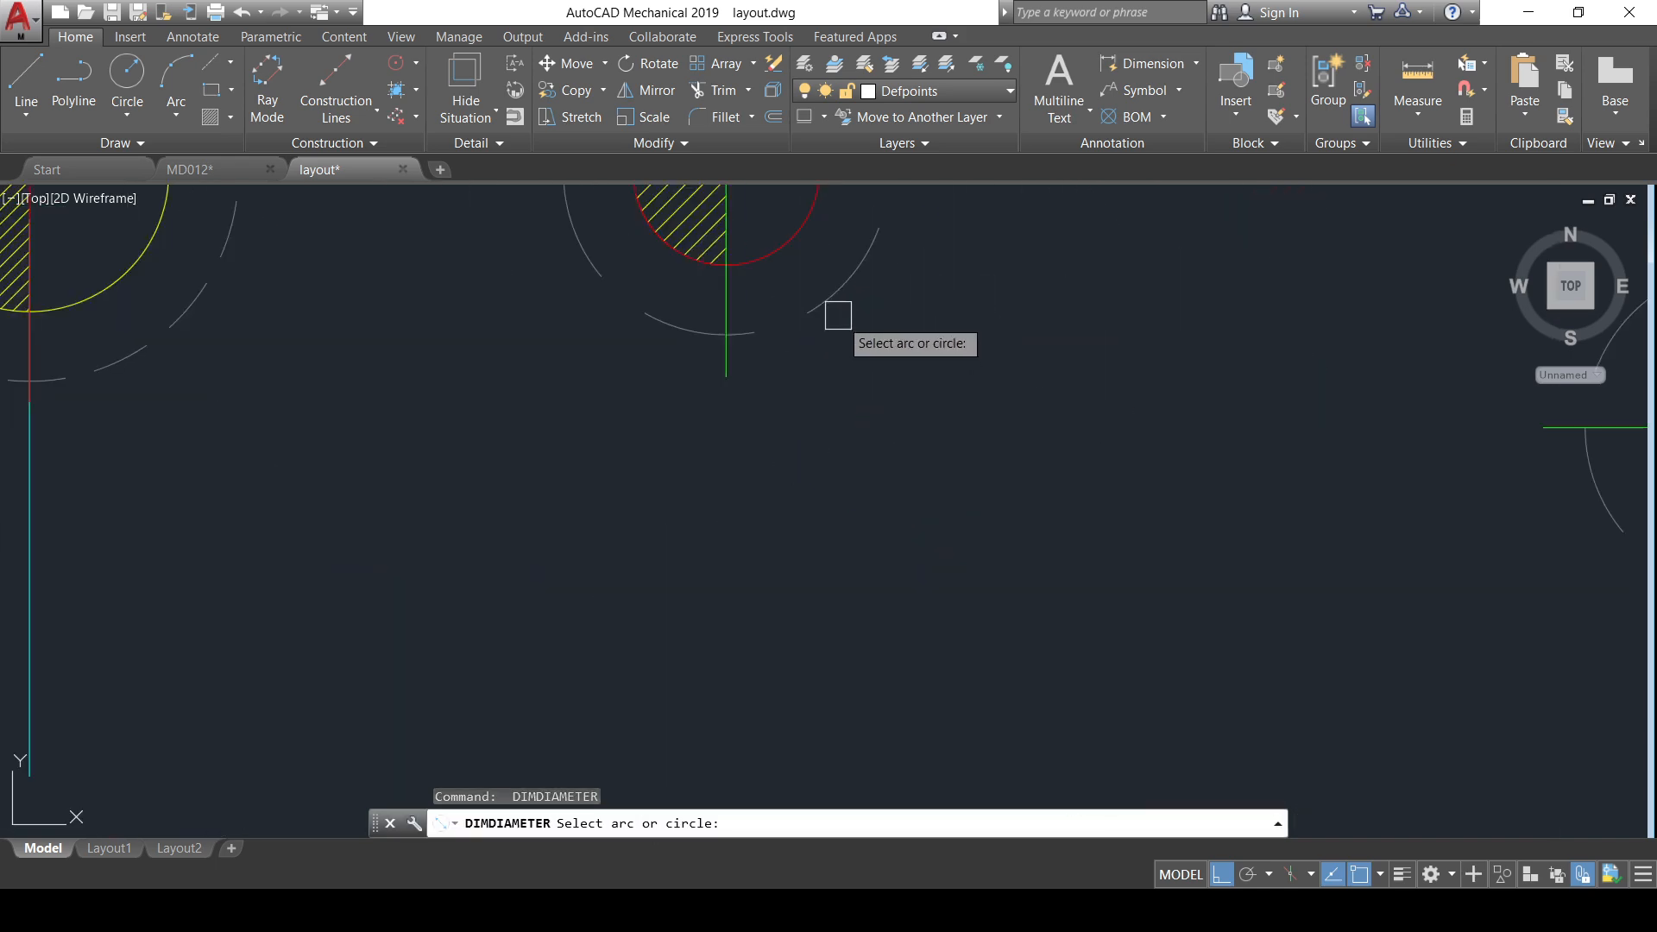
left_click(806, 253)
scroll(943, 400, "down", 5)
scroll(996, 532, "down", 3)
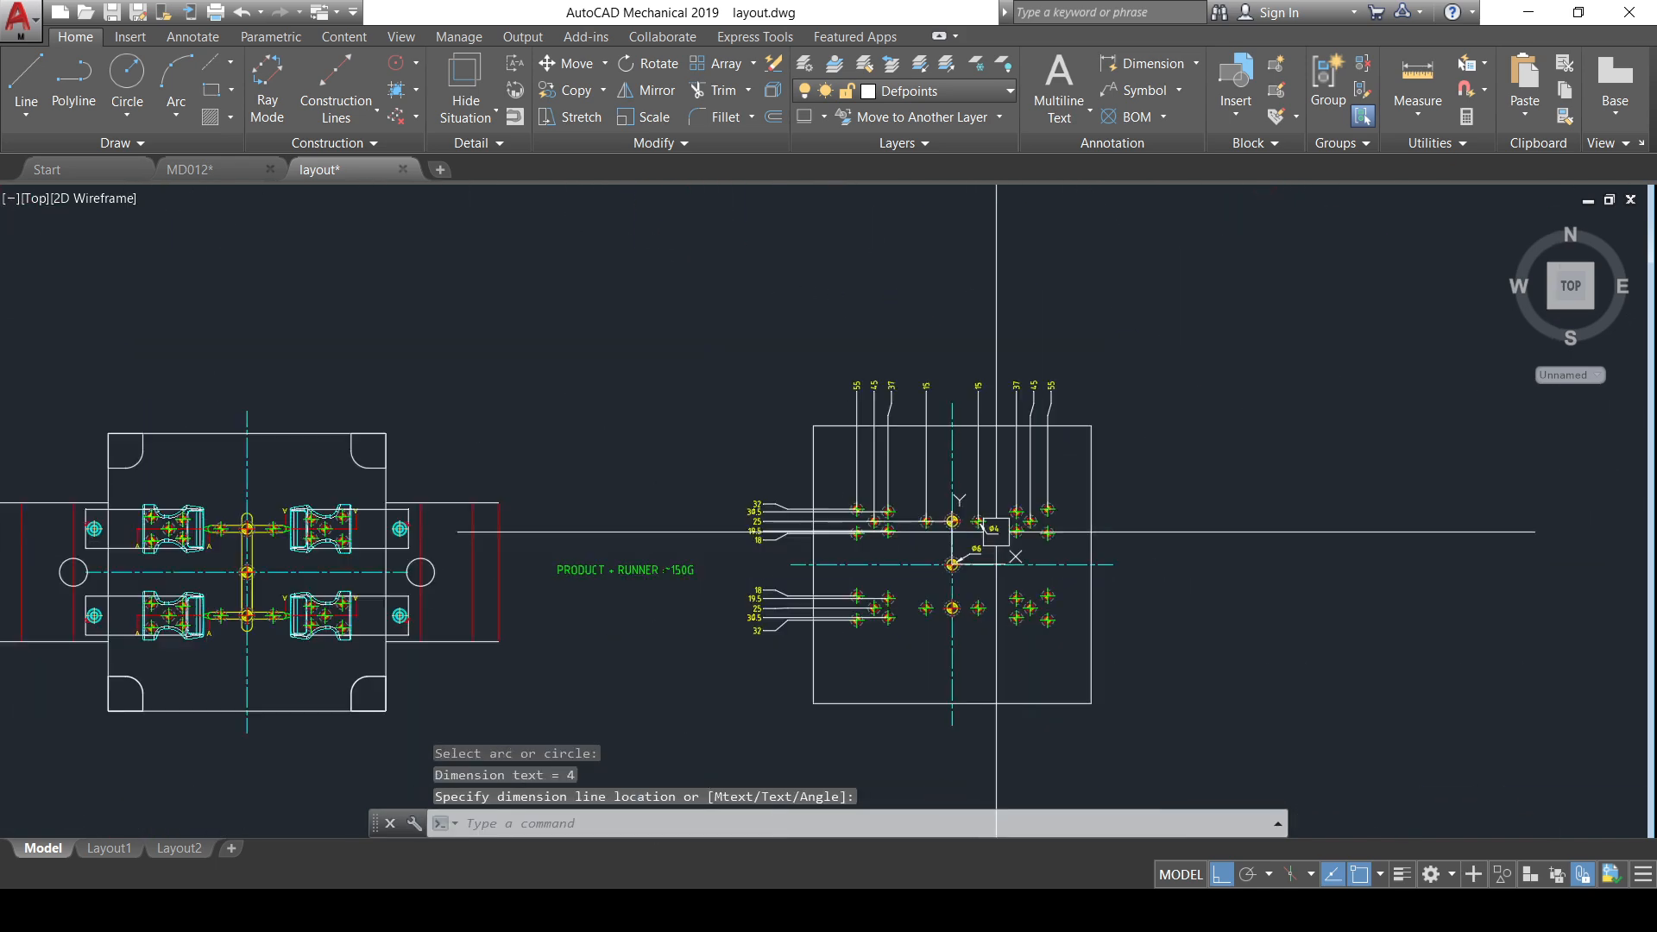
middle_click_drag(996, 531, 828, 502)
key("Escape")
- Examine the side views below the plate layouts, focusing on the slide and its dimensioned angled pin
scroll(962, 510, "down", 2)
scroll(902, 395, "up", 4)
scroll(834, 508, "down", 3)
middle_click_drag(907, 618, 1092, 491)
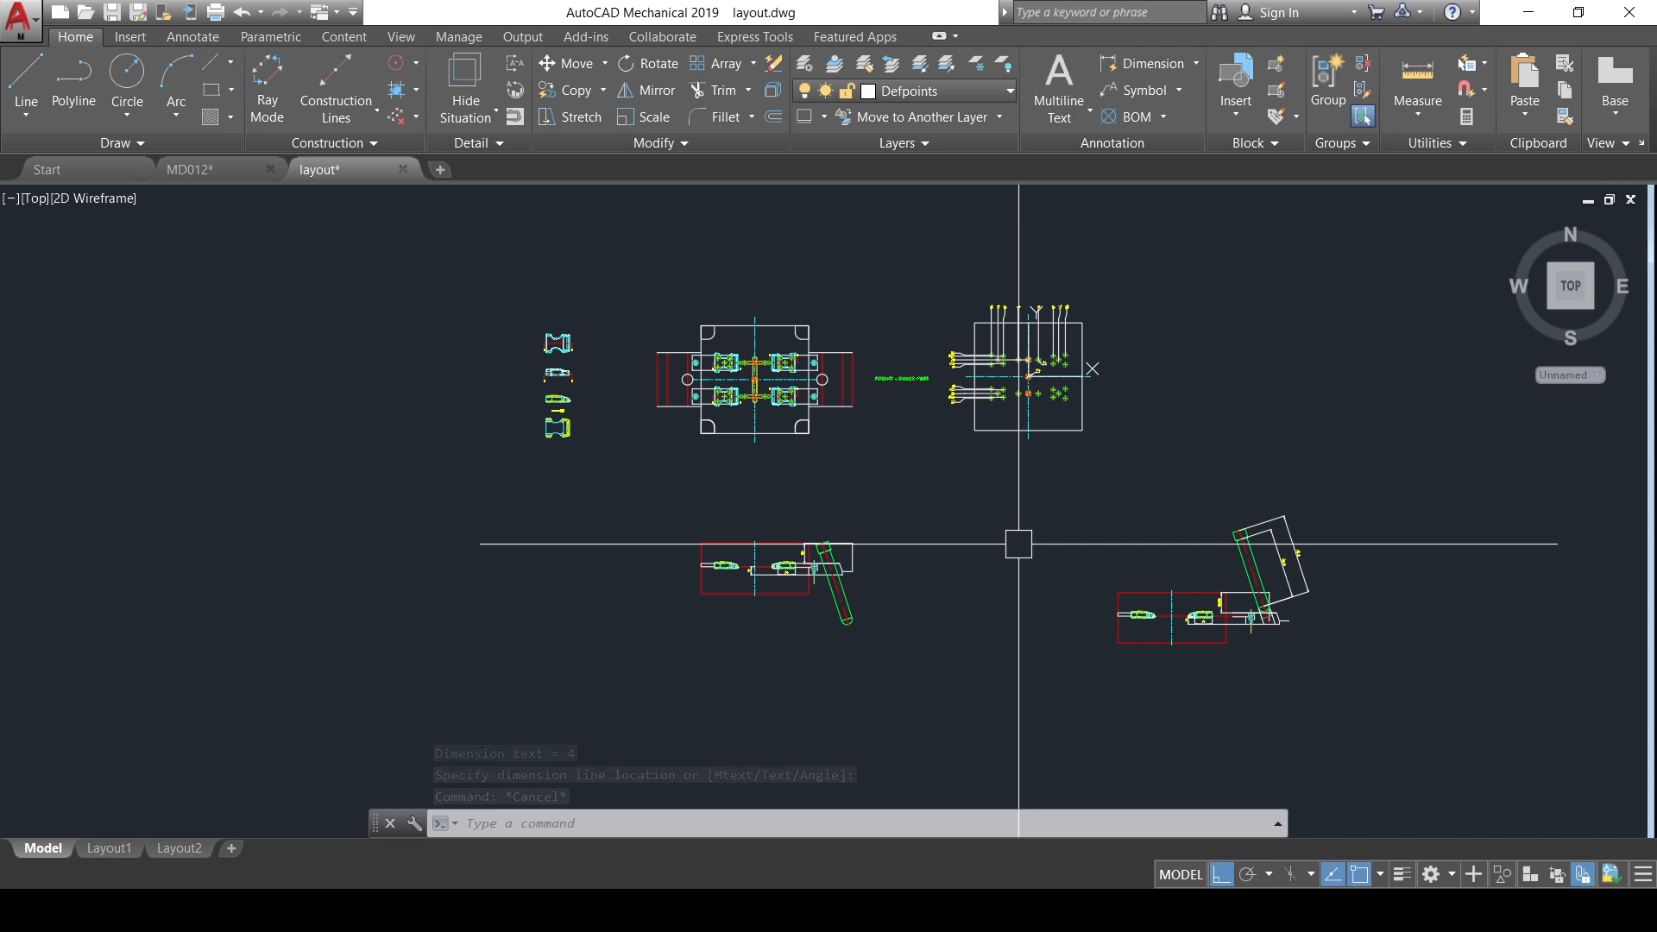
scroll(828, 548, "up", 6)
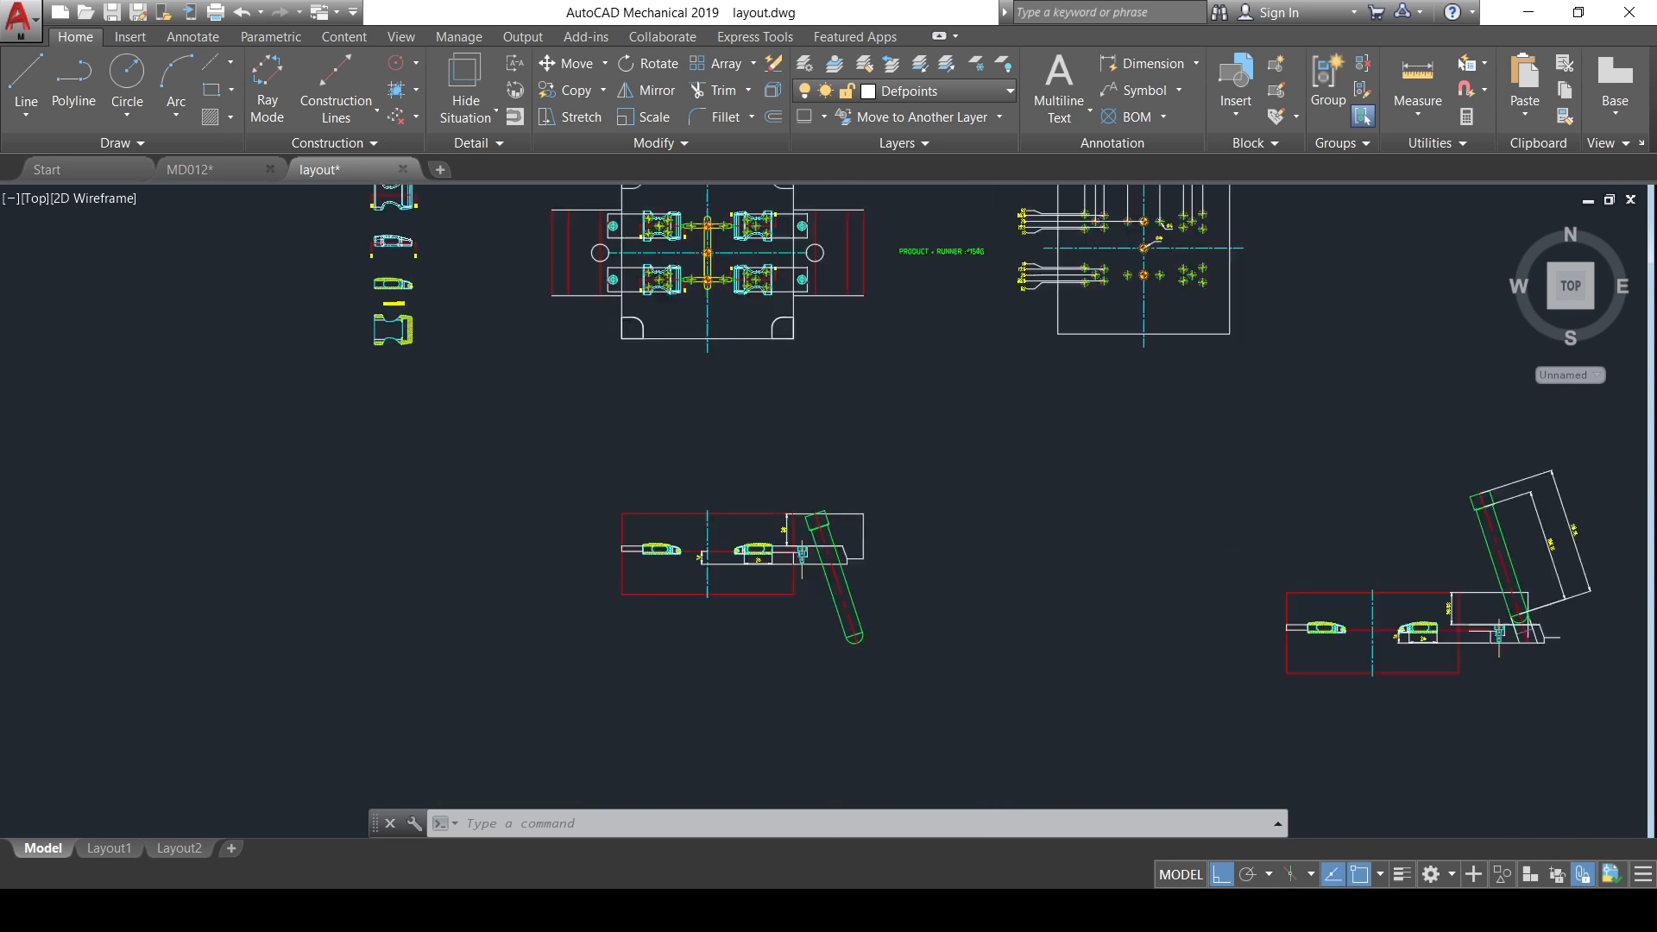
scroll(830, 448, "down", 2)
middle_click_drag(1166, 529, 587, 594)
scroll(966, 507, "up", 3)
middle_click_drag(987, 606, 1022, 457)
scroll(806, 469, "down", 1)
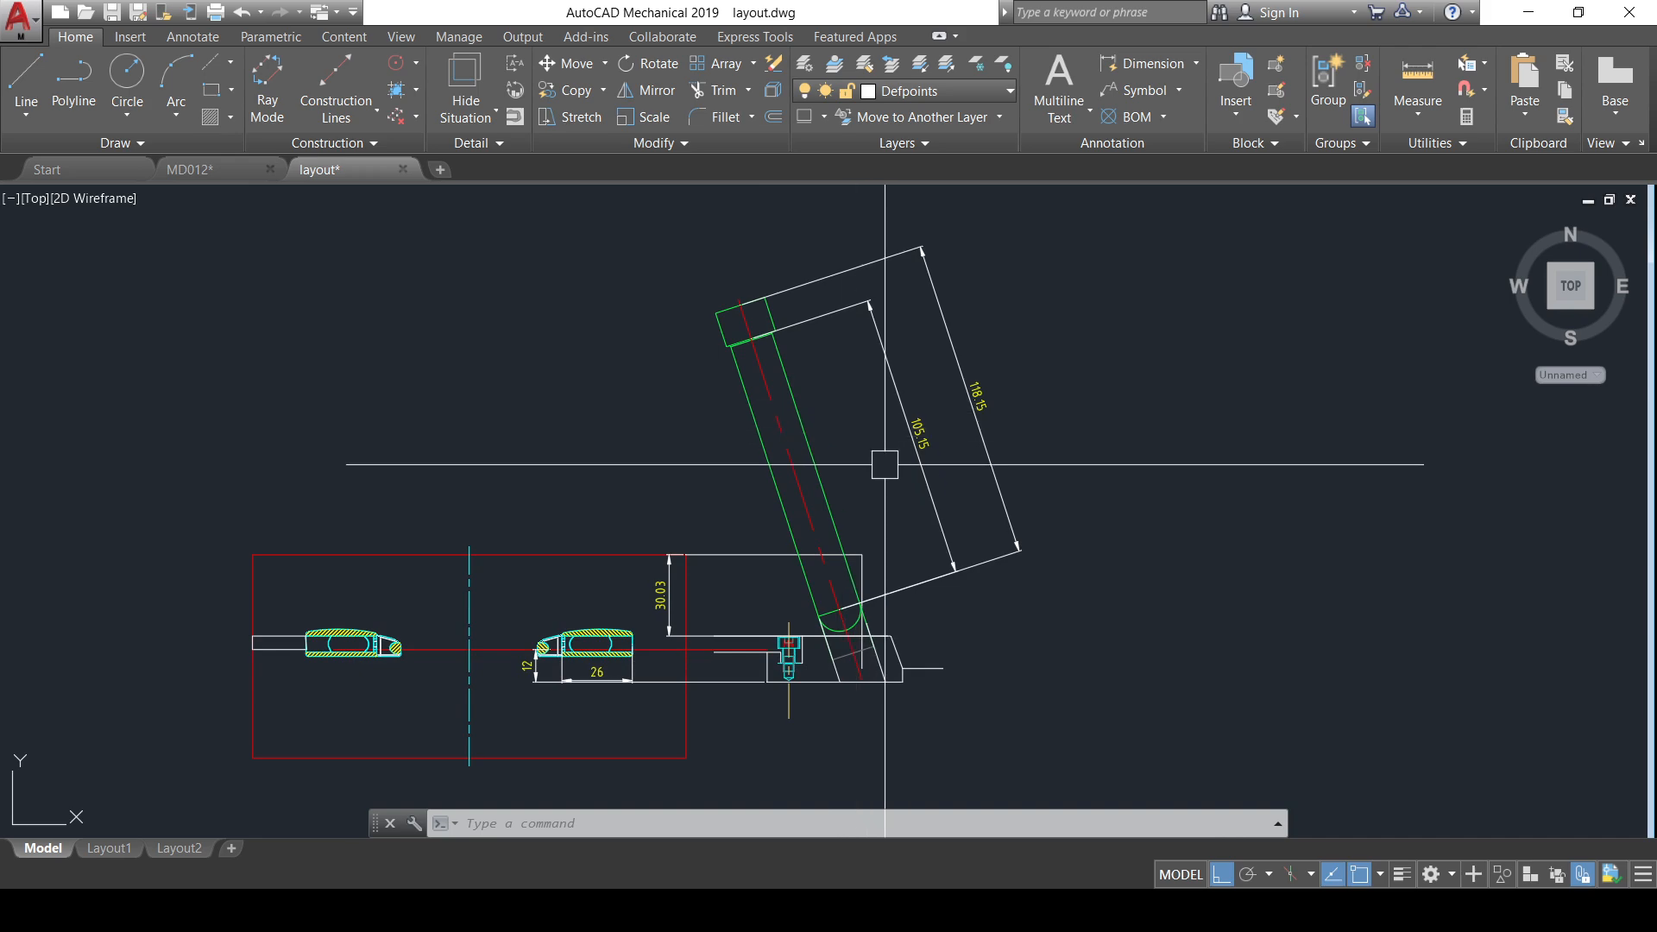
- Examine the angled pin side view and the main plate layout, focusing on the space around the buckle cavities and runner
scroll(863, 603, "up", 3)
scroll(806, 573, "down", 4)
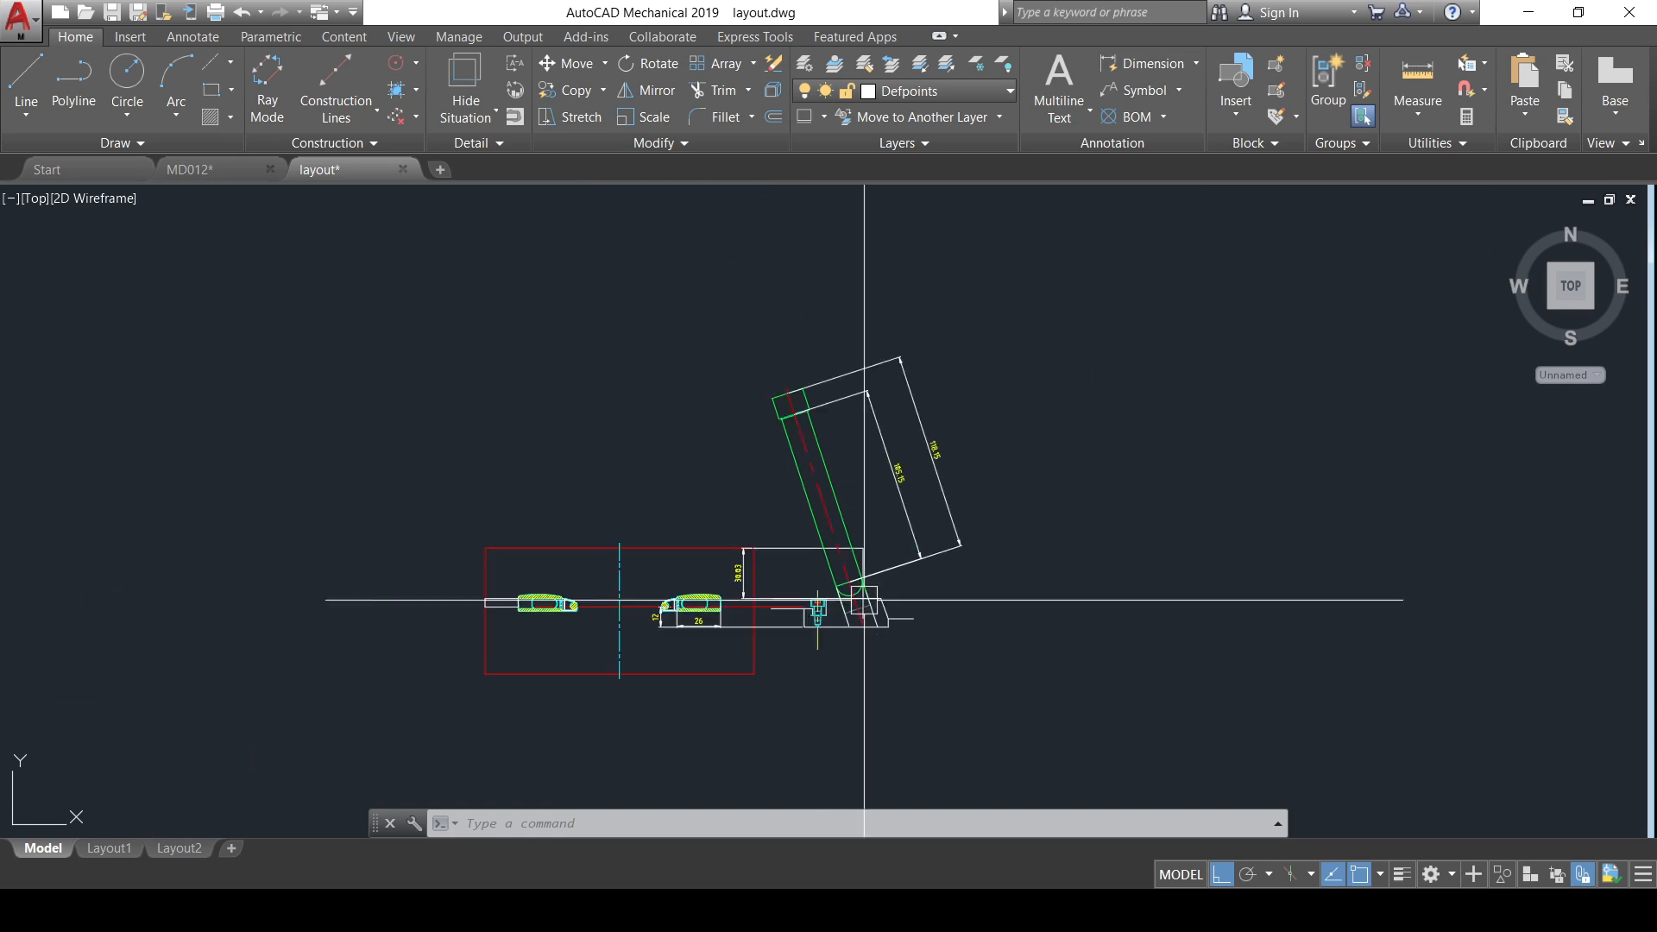
middle_click_drag(862, 603, 920, 621)
scroll(810, 584, "down", 5)
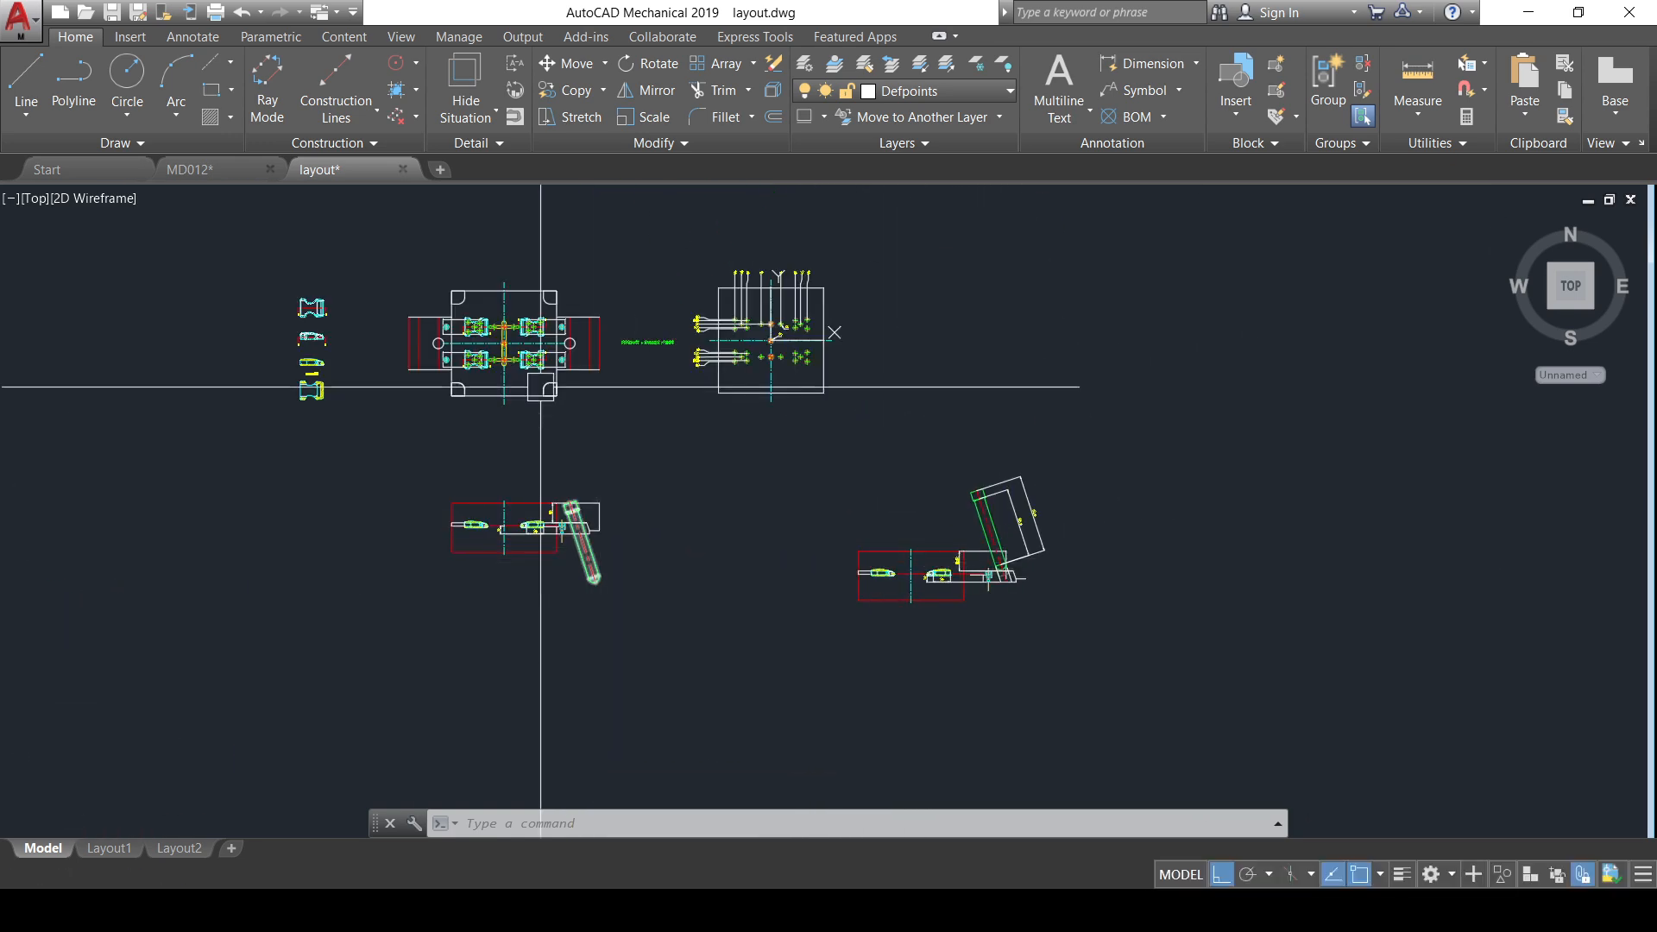
scroll(521, 358, "up", 6)
scroll(695, 527, "down", 3)
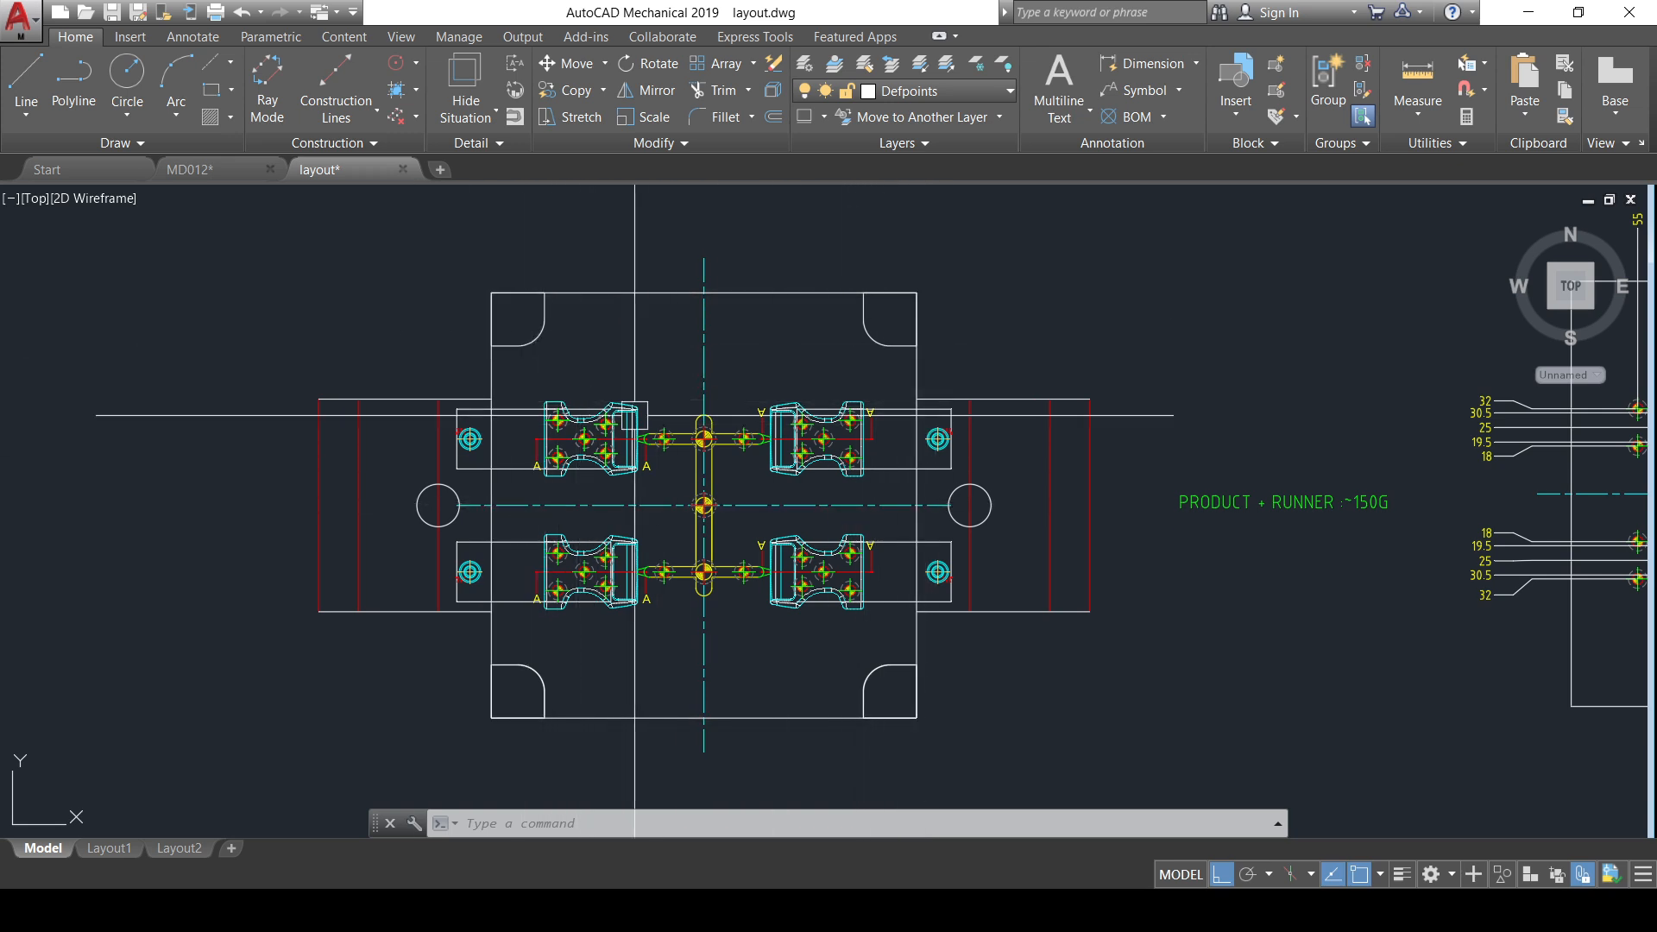
scroll(844, 429, "down", 4)
mouse_move(846, 423)
middle_mouse_down()
mouse_move(738, 387)
mouse_move(747, 401)
middle_mouse_up()
scroll(727, 398, "up", 4)
scroll(843, 331, "down", 2)
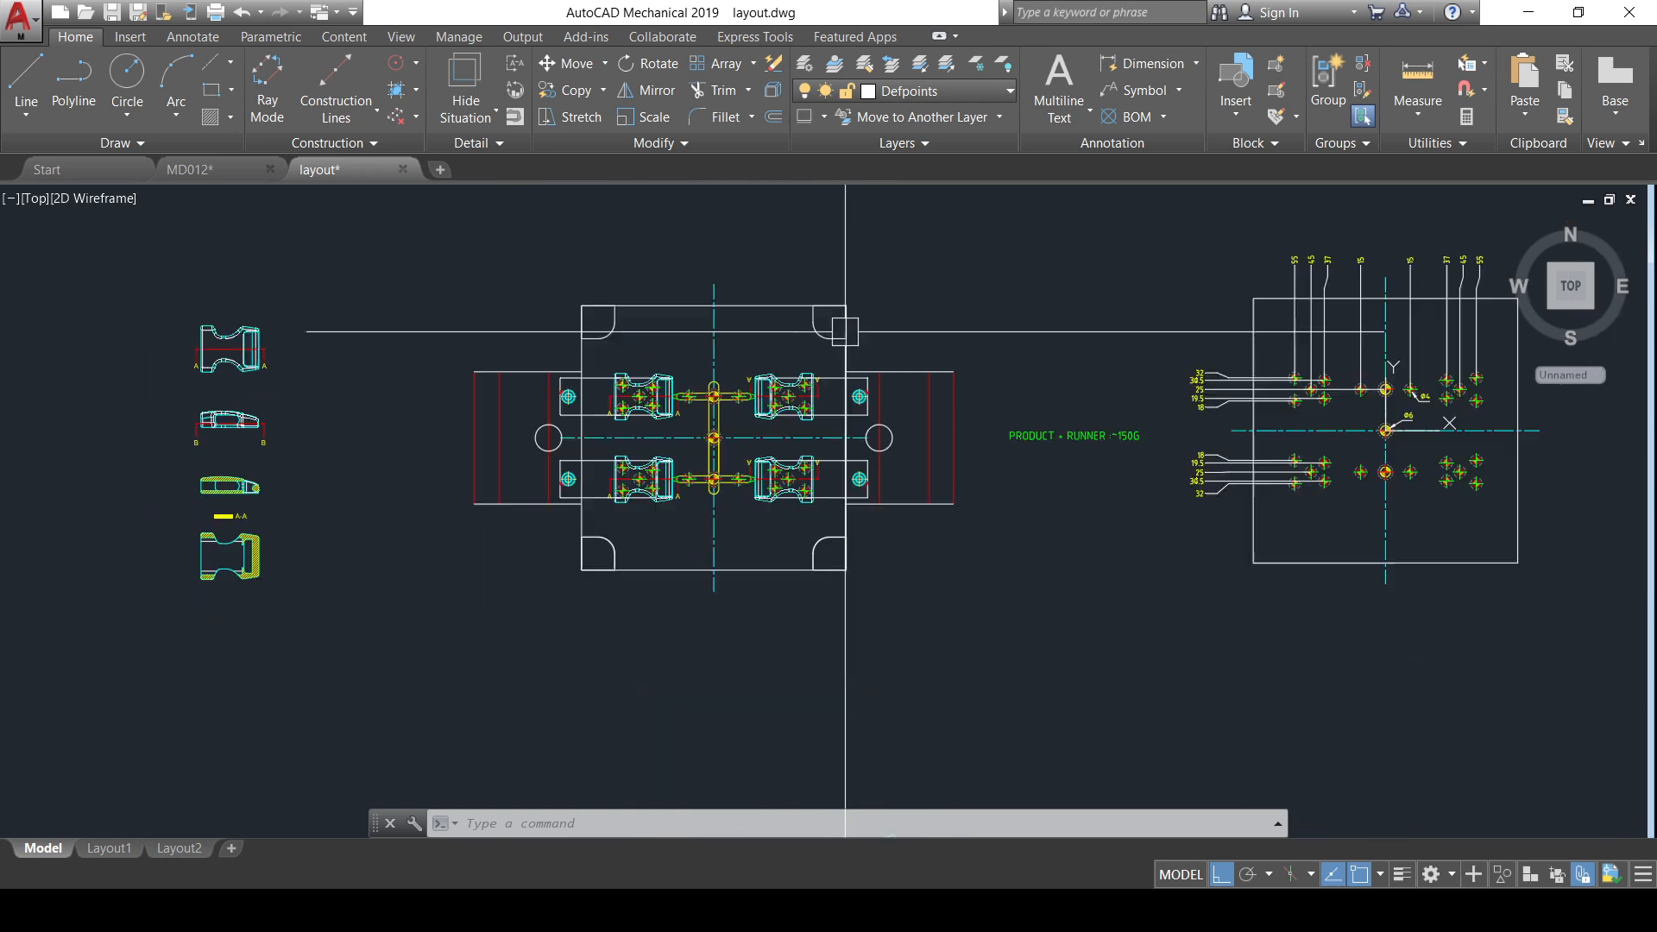
middle_click_drag(845, 330, 762, 323)
scroll(863, 380, "down", 4)
scroll(804, 366, "up", 6)
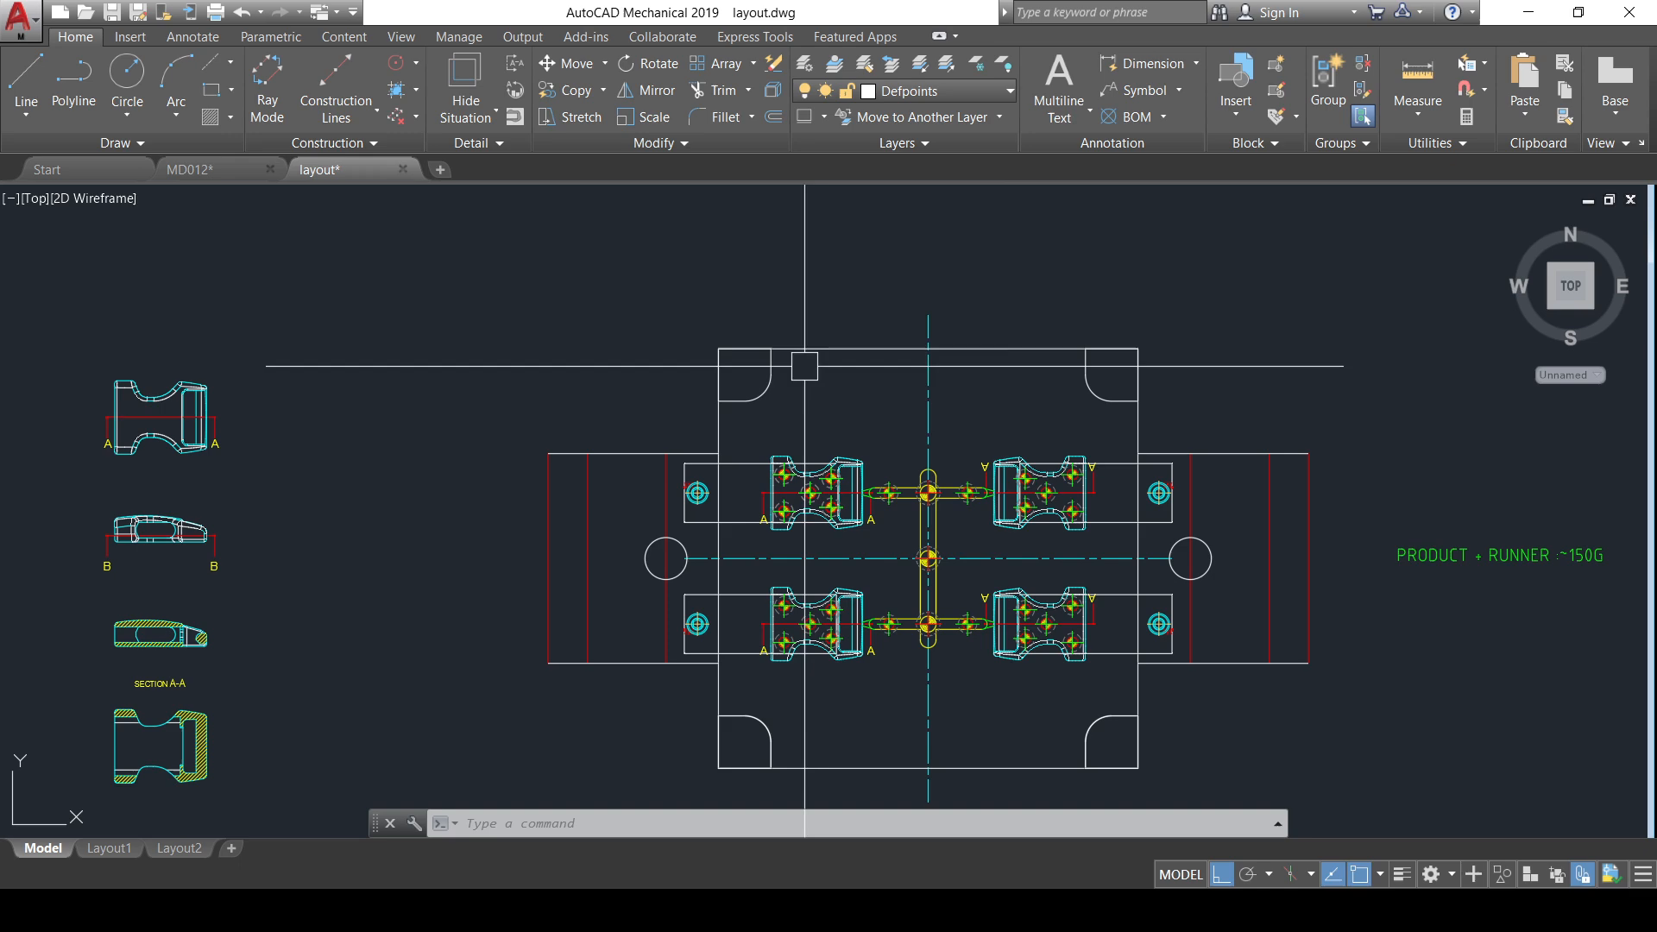
mouse_move(1001, 438)
middle_mouse_down()
mouse_move(944, 409)
mouse_move(962, 367)
middle_mouse_up()
scroll(949, 409, "up", 2)
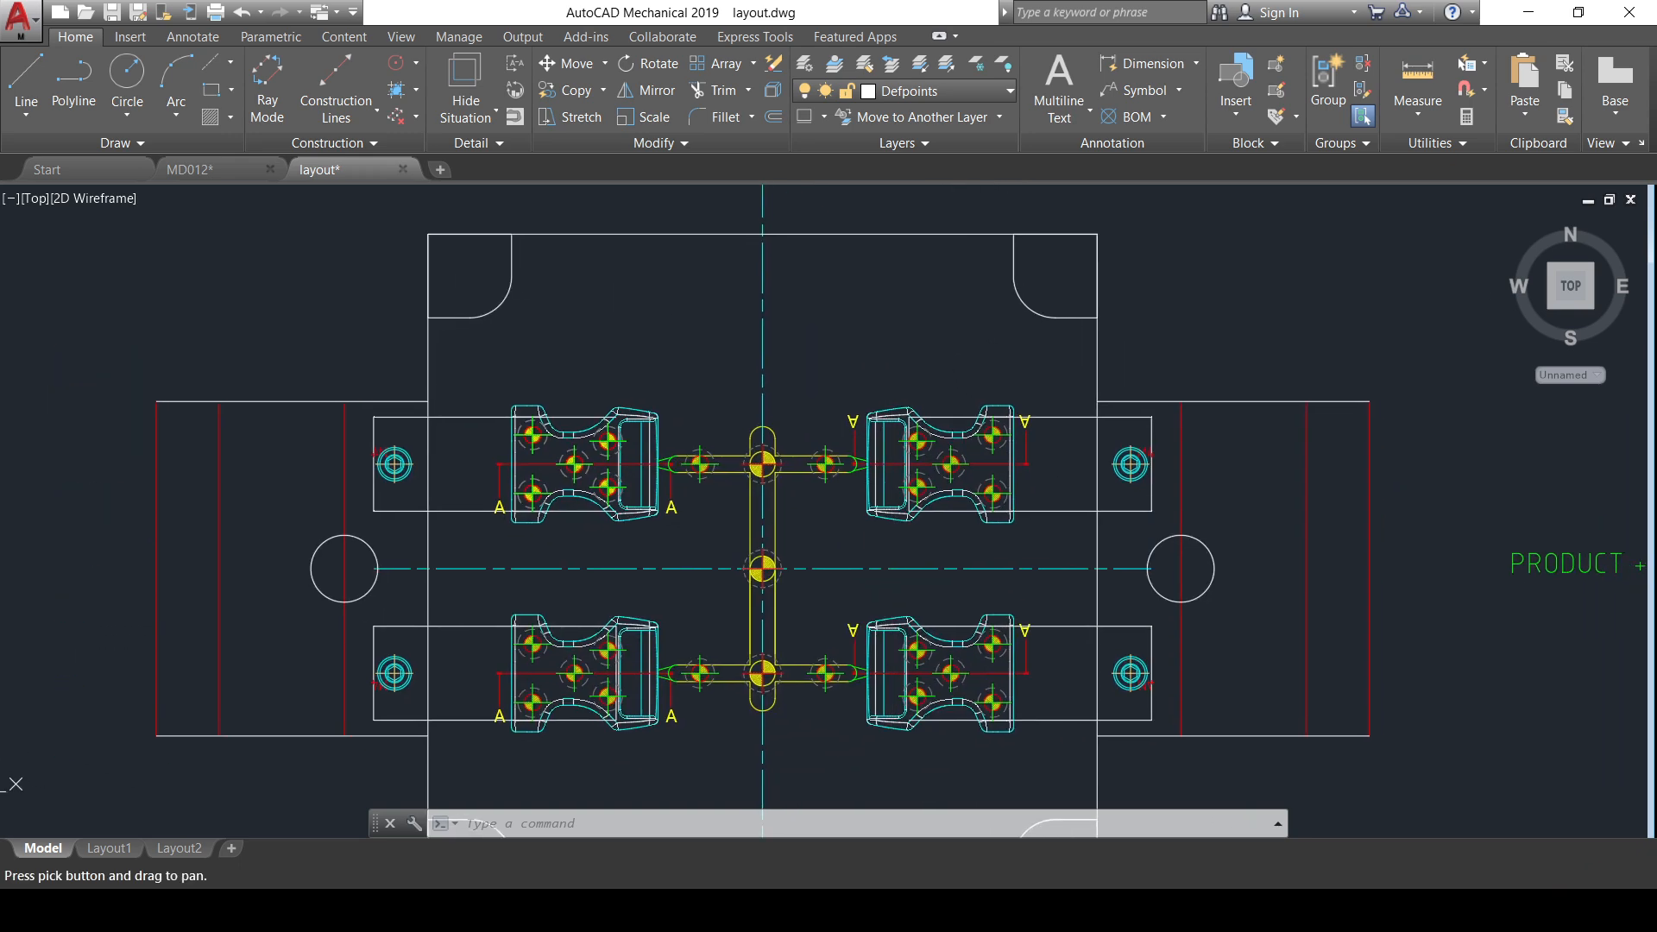
- Draw a circle of radius 5 just above the upper-right buckle cavity in the main plate layout
scroll(977, 366, "up", 4)
type("c")
key("Return")
left_click(970, 370)
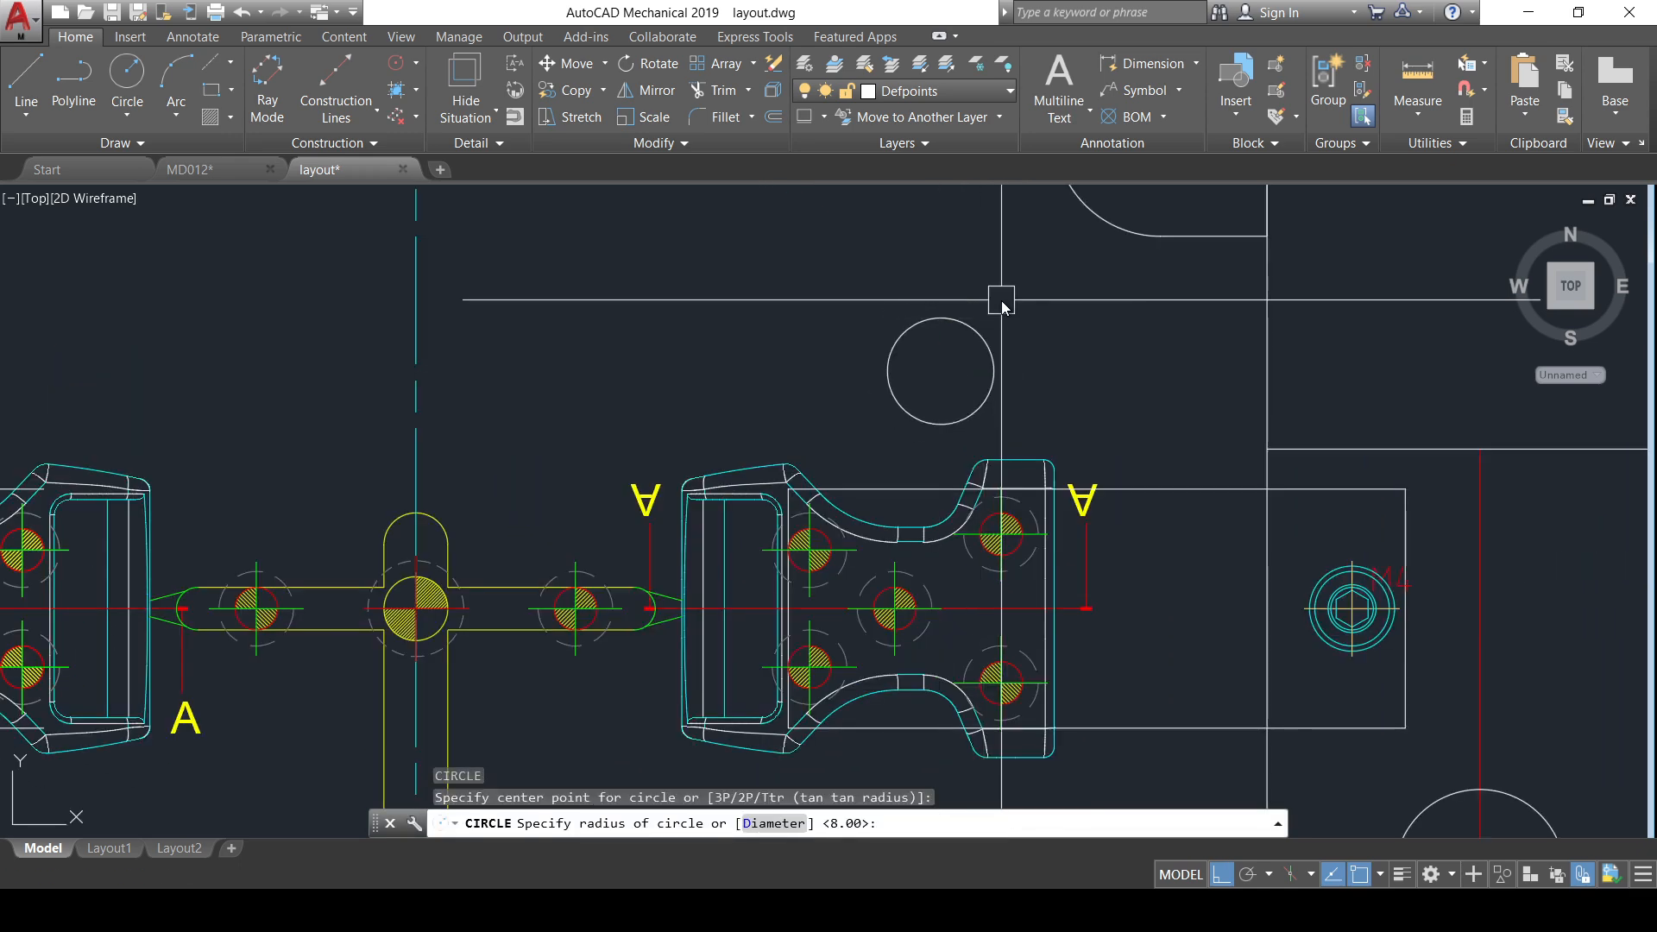
type("5")
key("Return")
scroll(1036, 345, "down", 4)
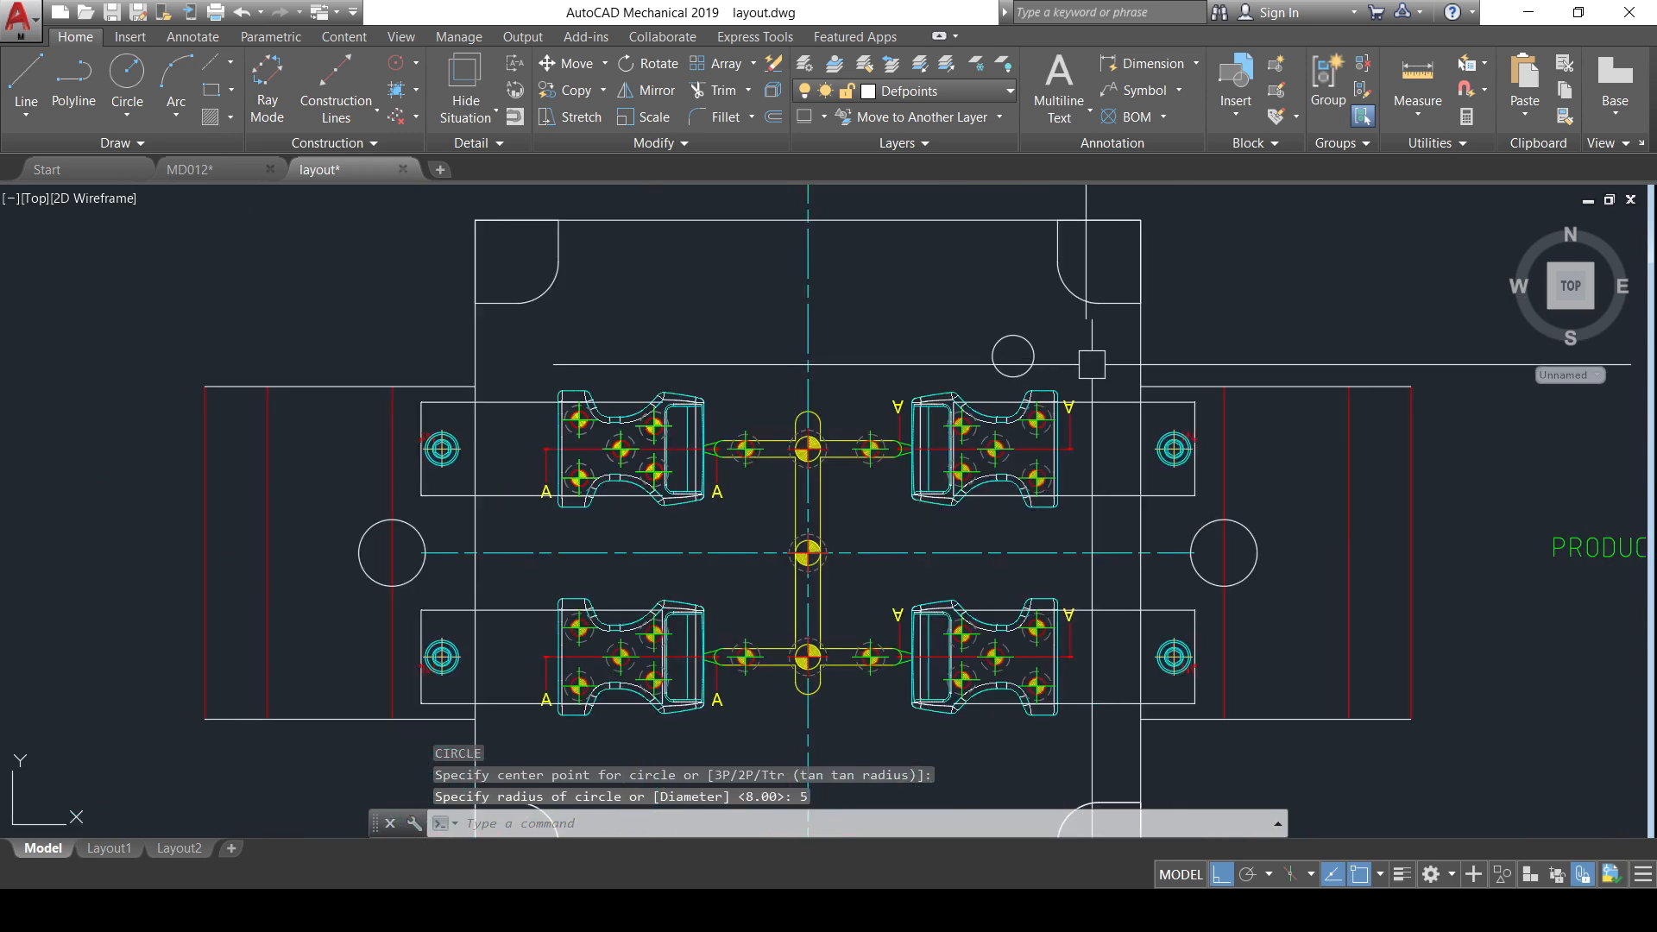
scroll(777, 363, "down", 4)
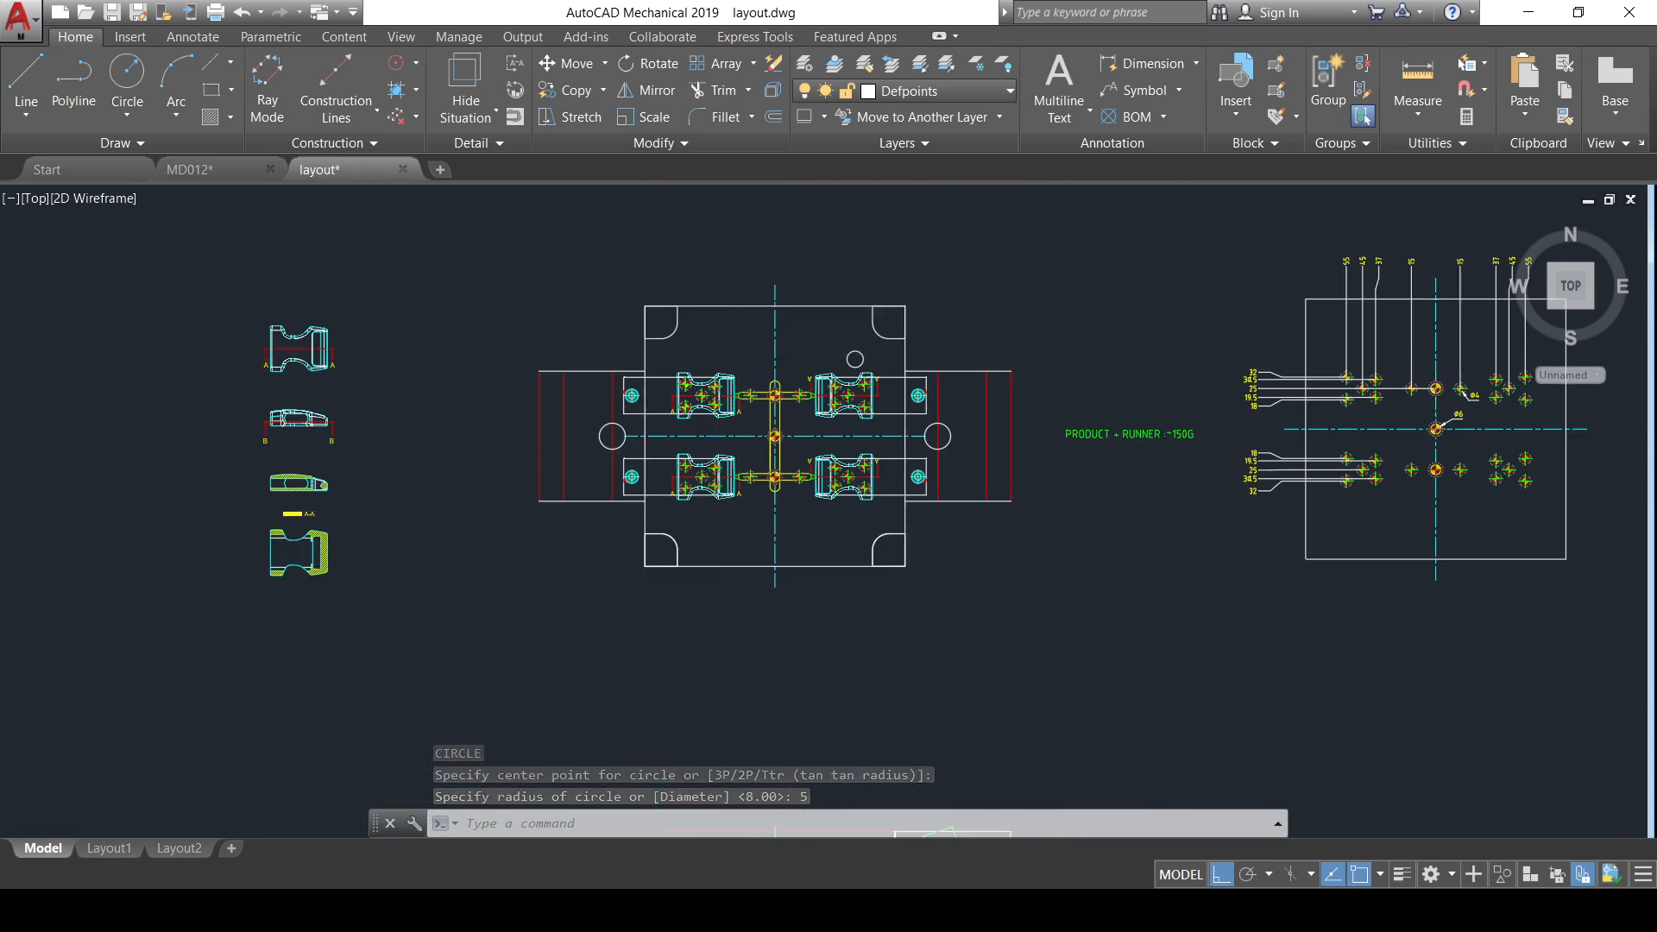
scroll(739, 297, "up", 2)
scroll(739, 297, "up", 2)
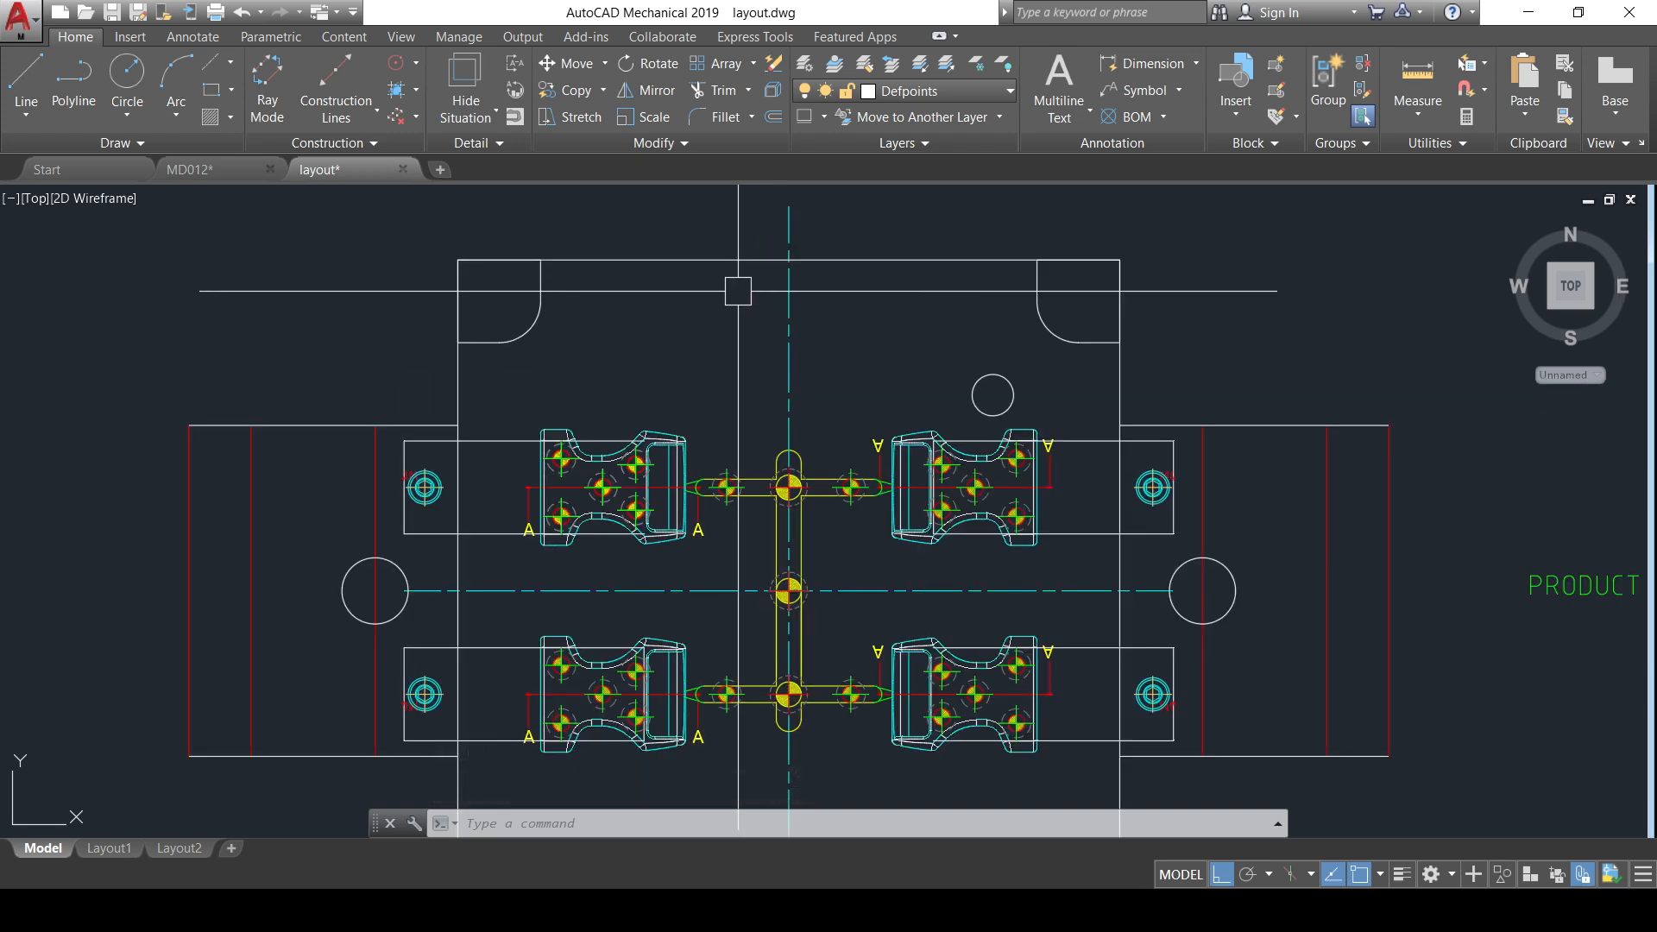
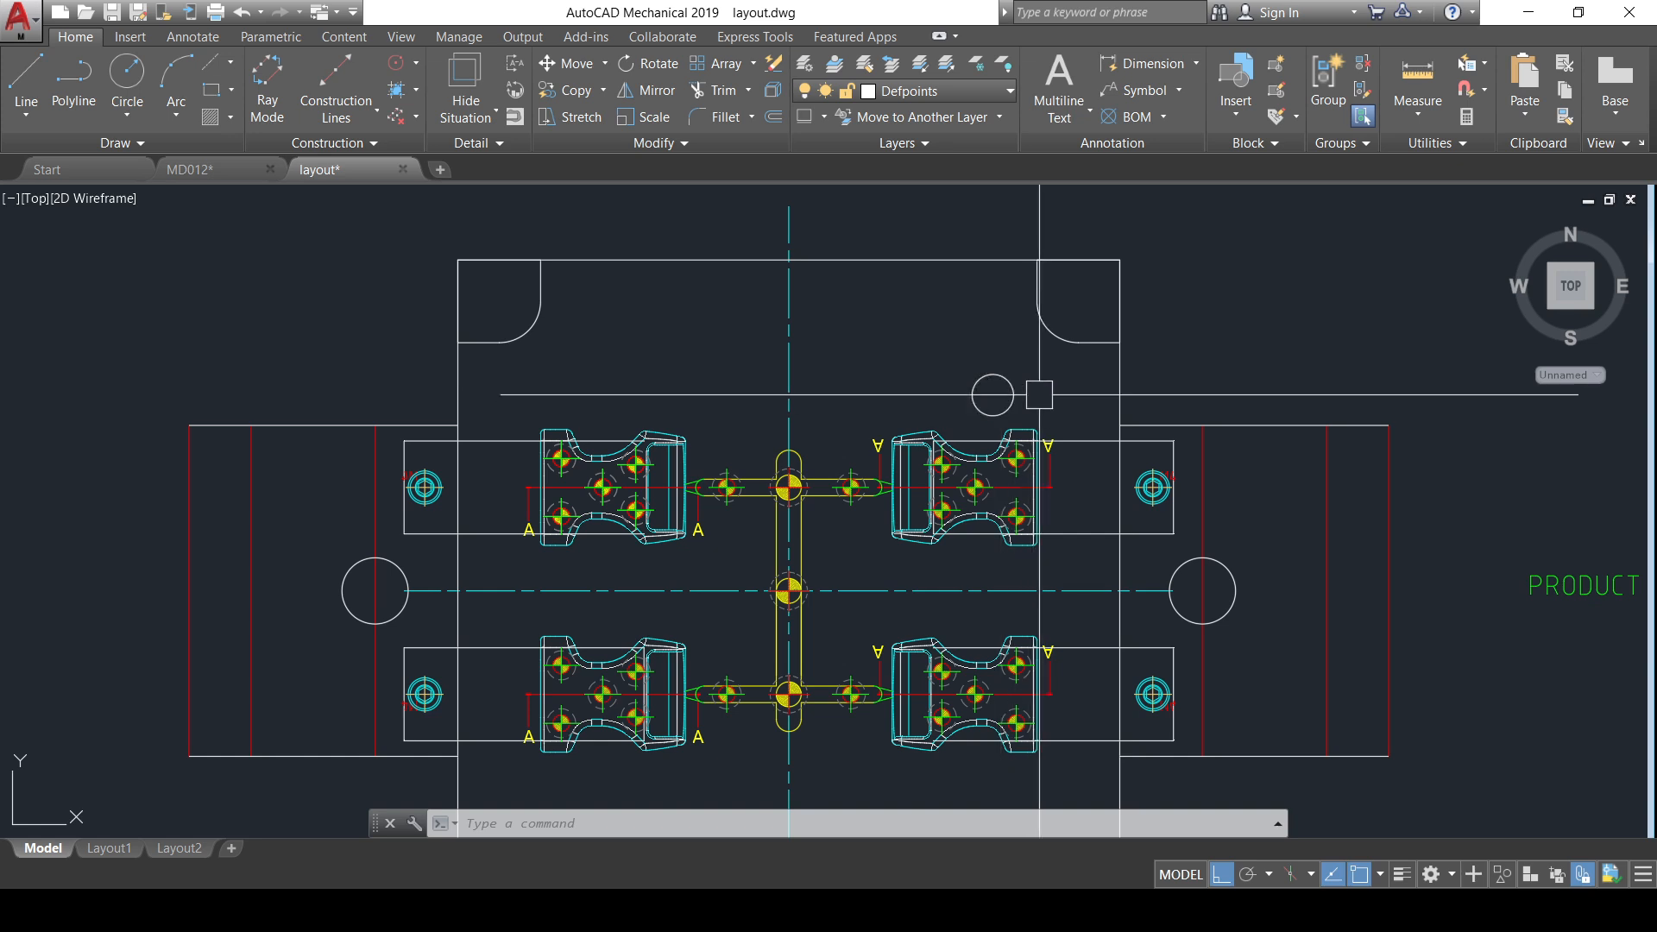
middle_click_drag(1039, 394, 1013, 384)
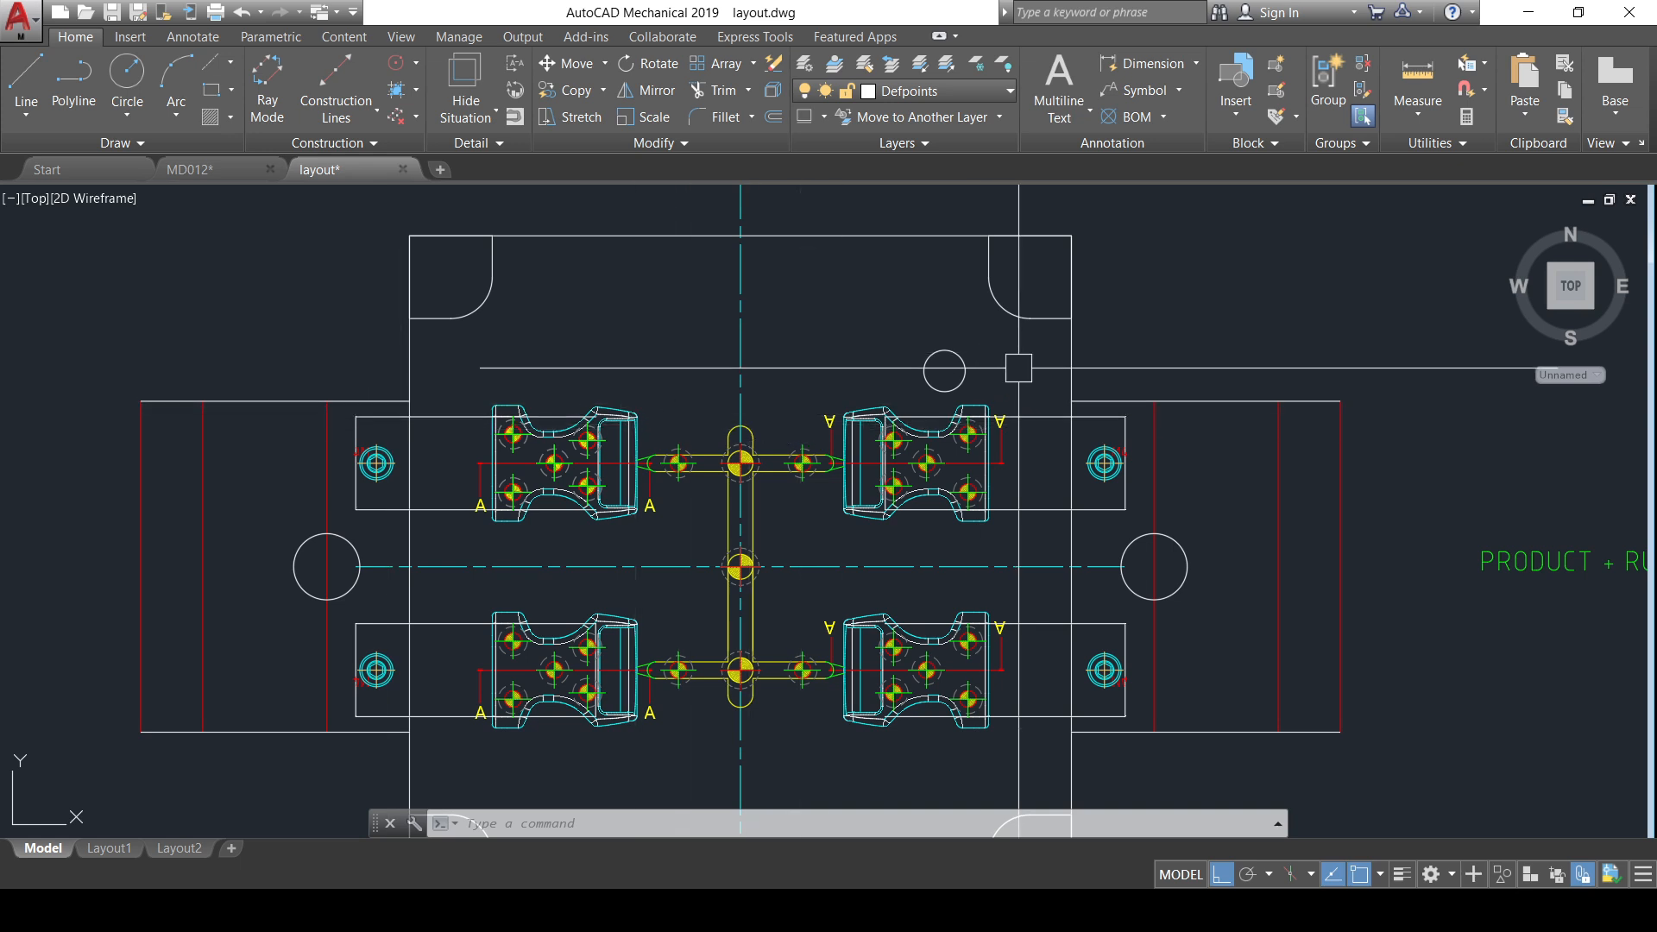
type("l")
key("Return")
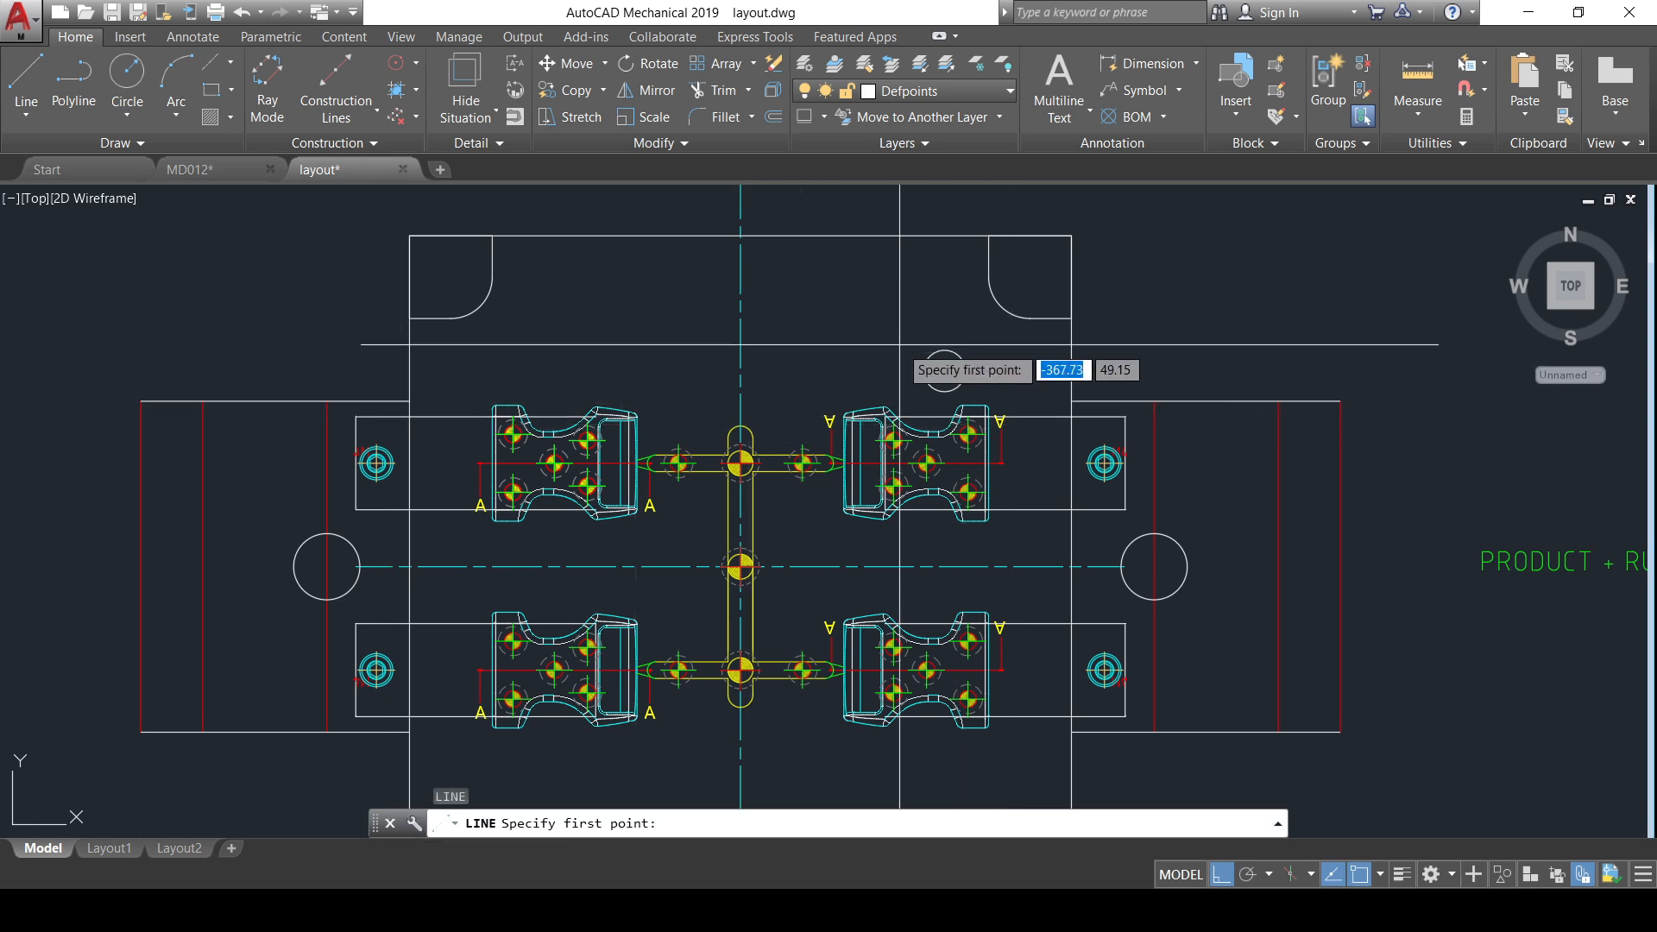
right_click(898, 354, "shift")
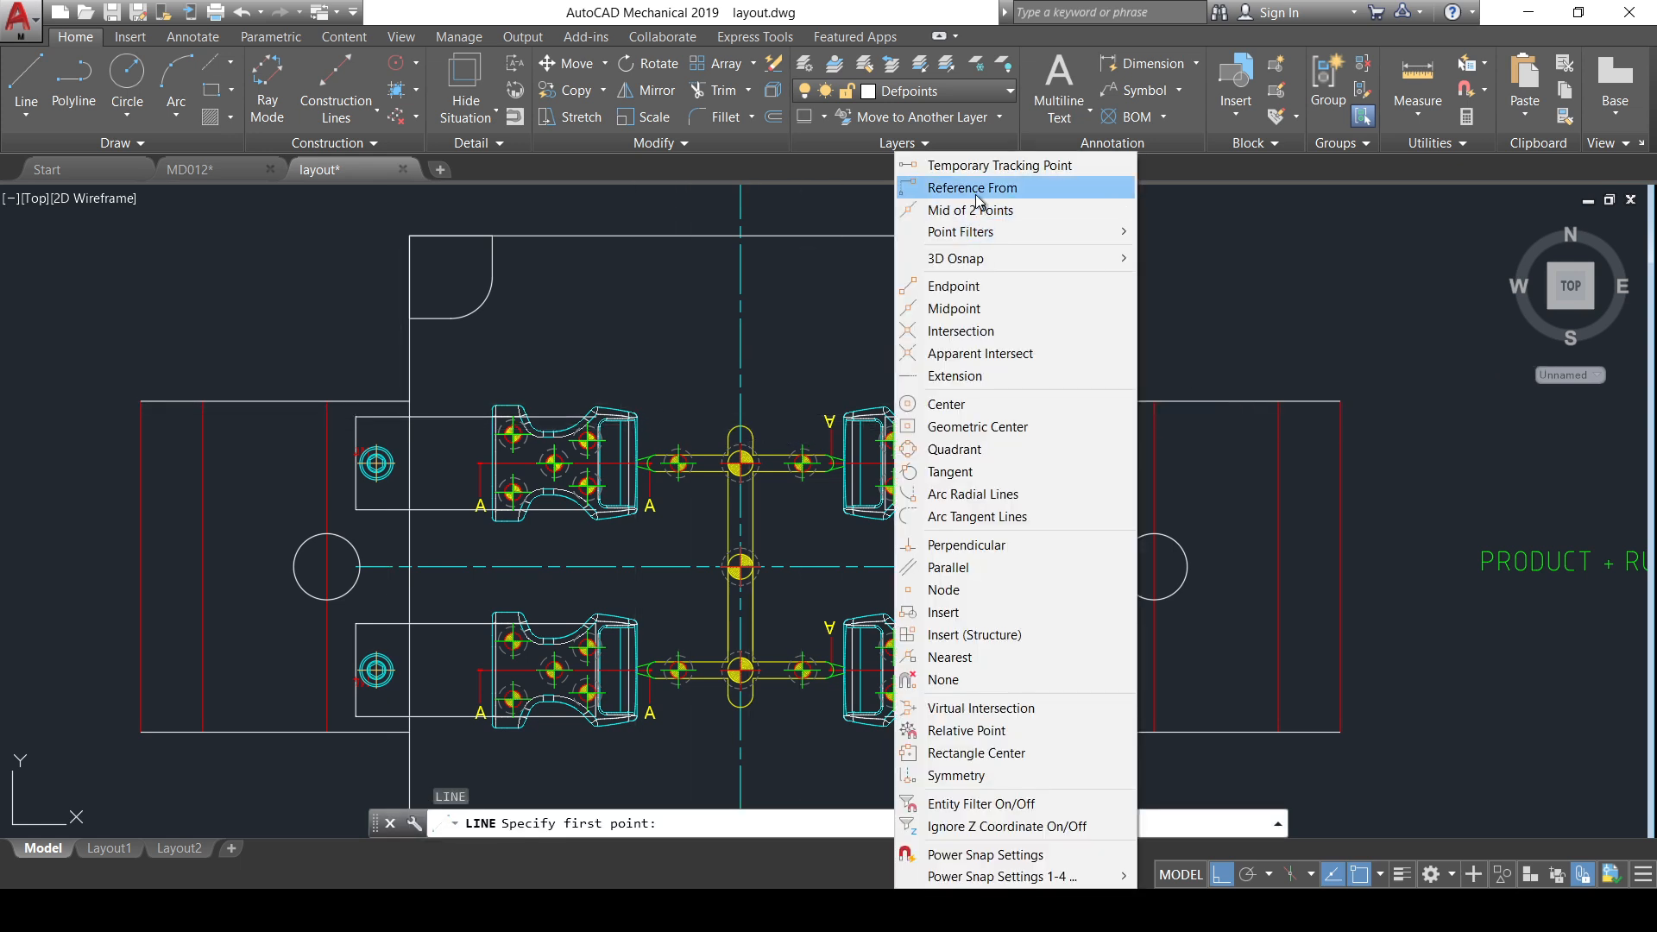
key("Escape")
key("Escape")
- Make the cool layer the current layer
left_click(937, 91)
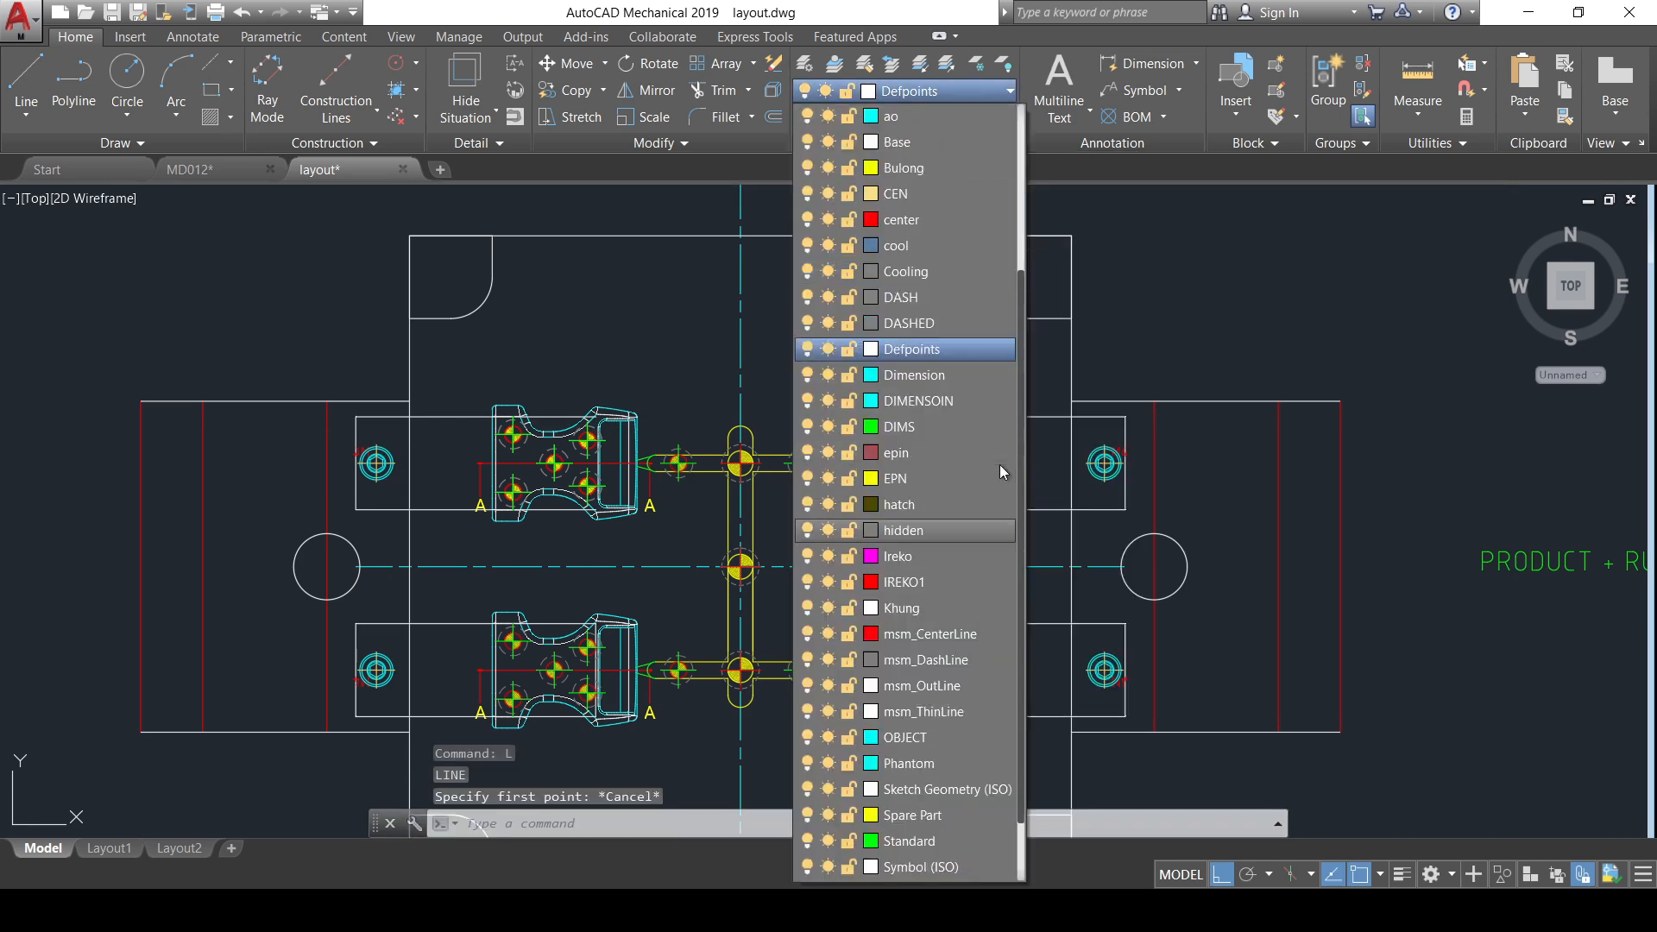
scroll(1000, 471, "up", 1)
left_click(894, 318)
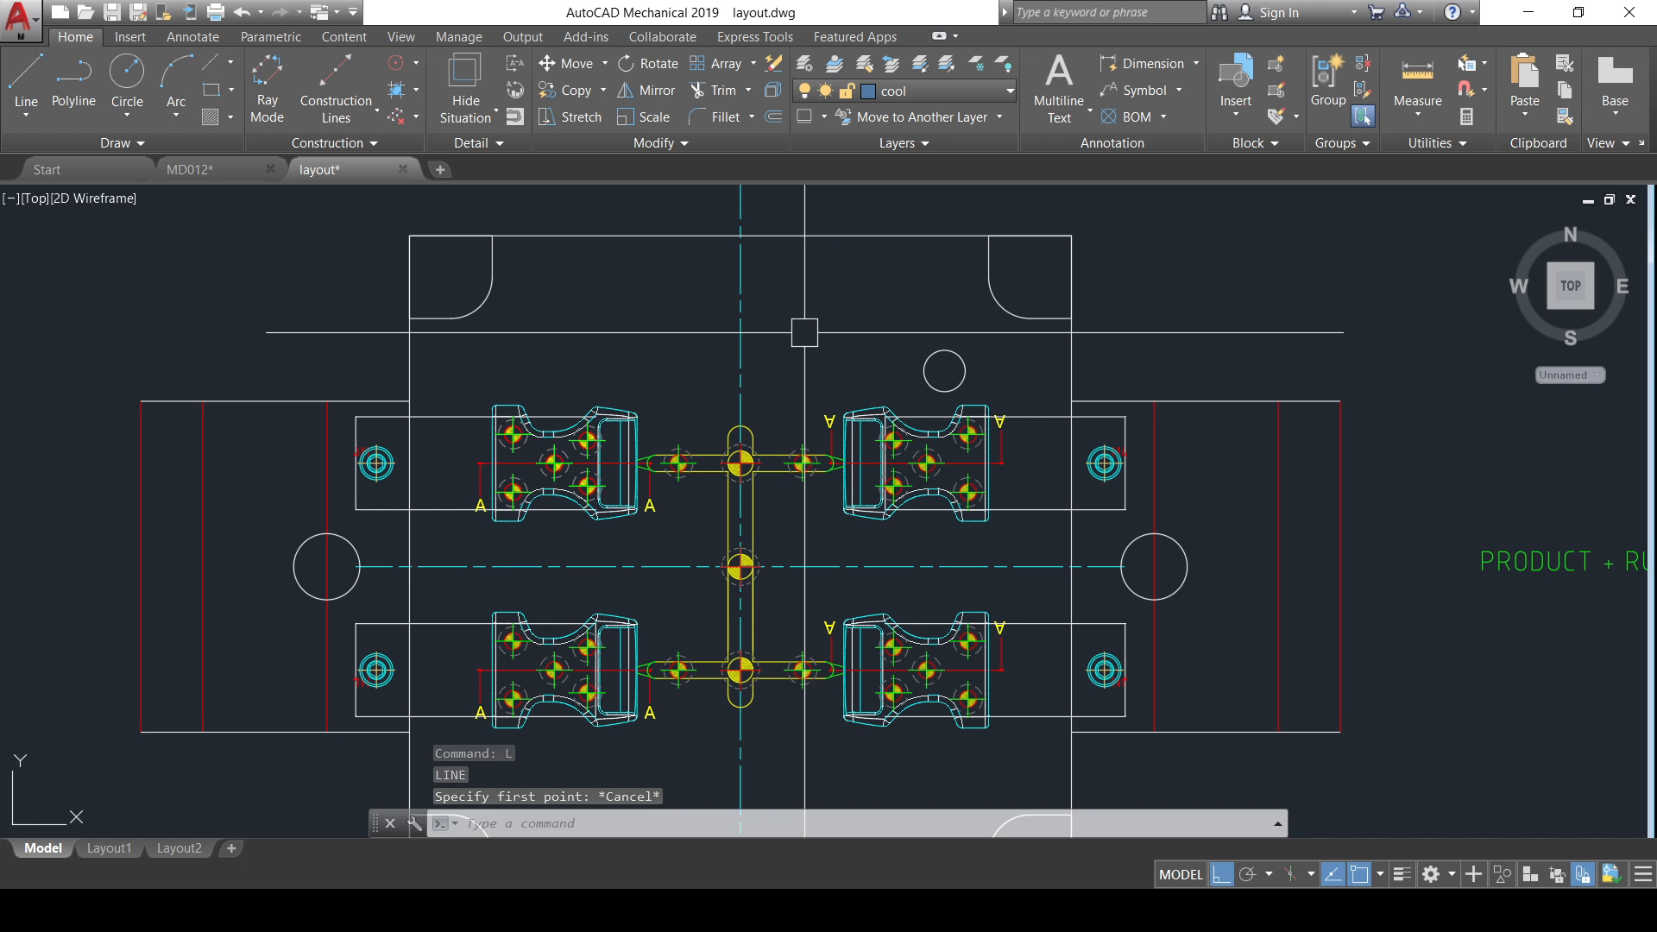
- Draw a horizontal line from a point 50 above the plate's centre to the plate's right edge
type("L")
key("Return")
right_click(806, 339, "shift")
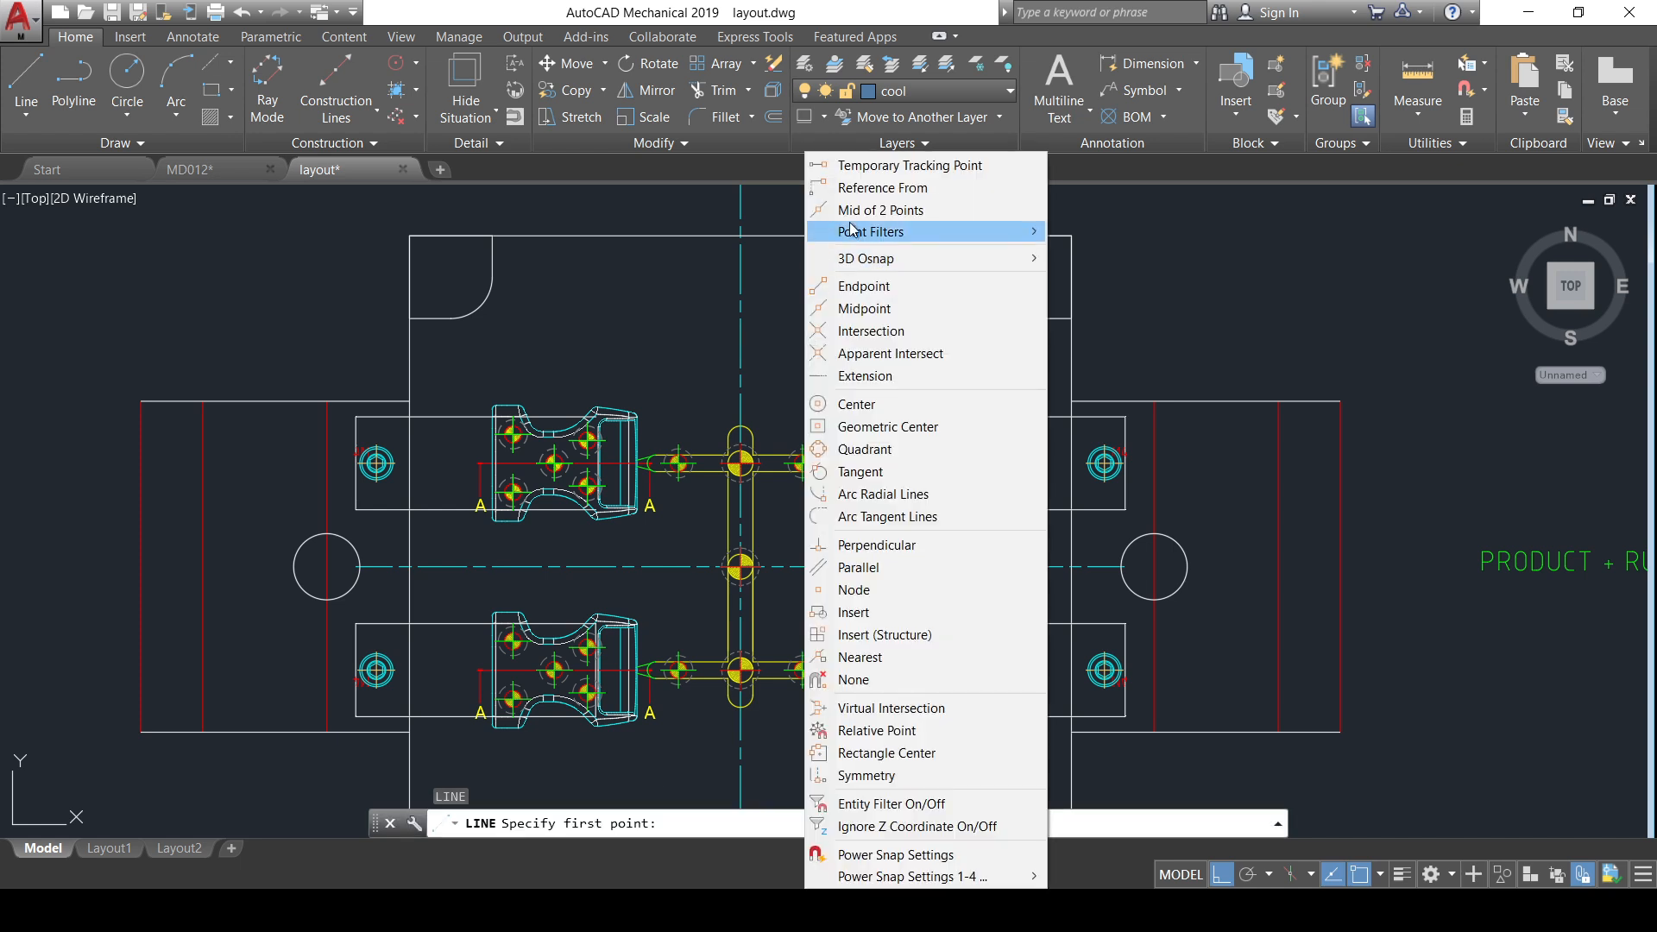
left_click(857, 197)
left_click(740, 567)
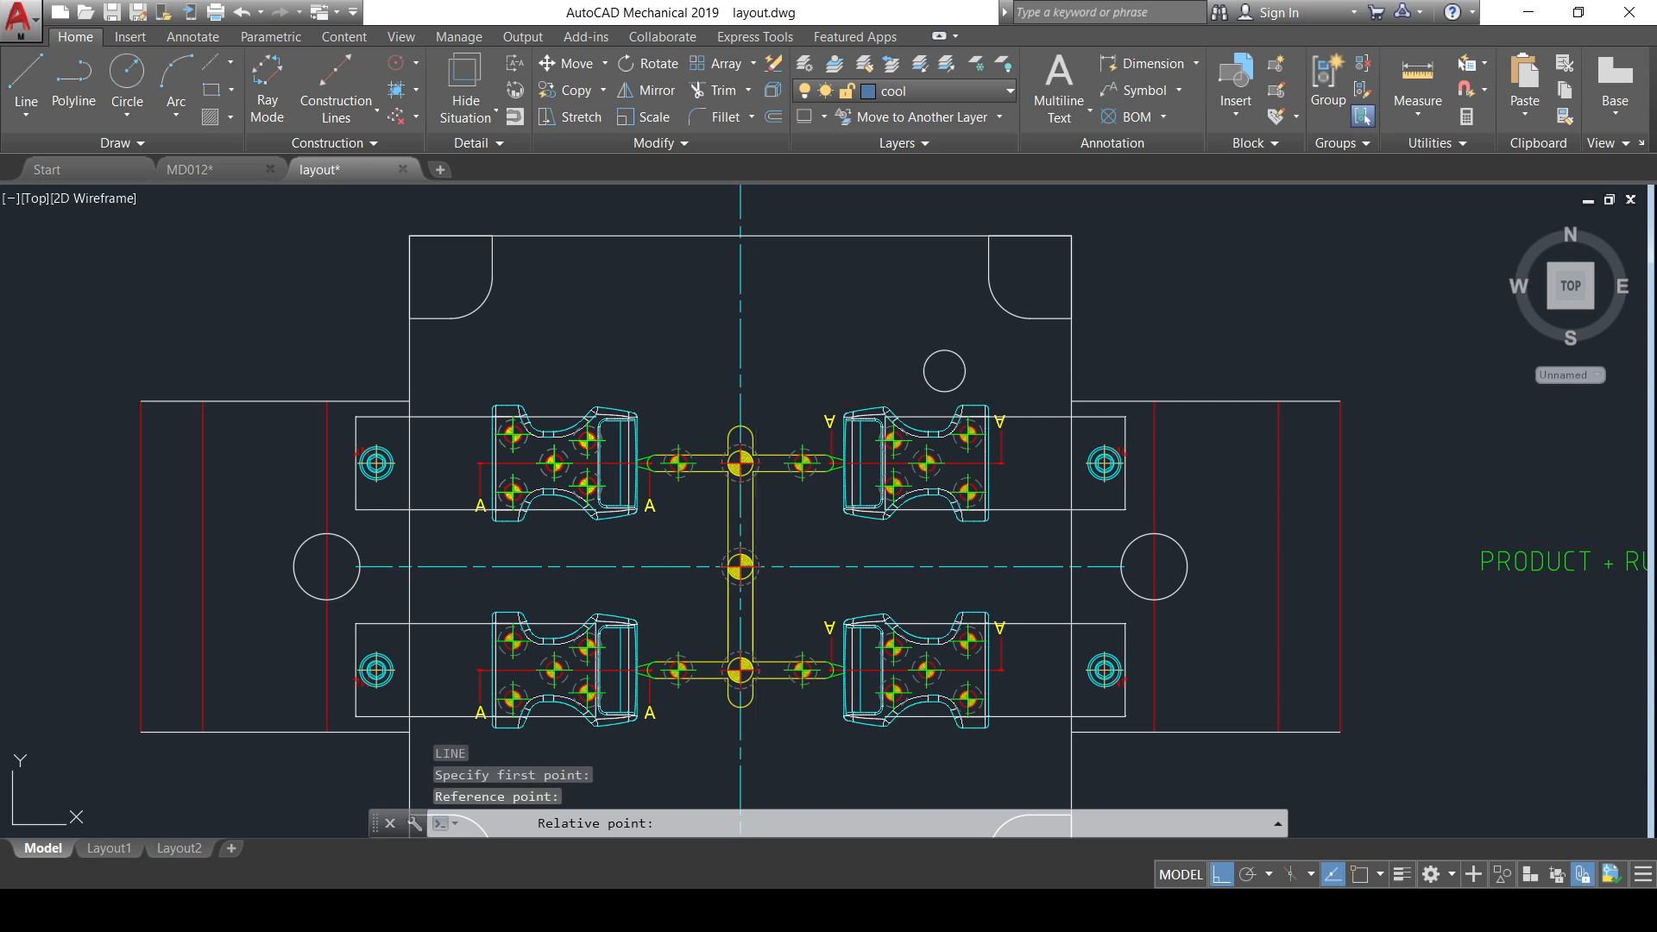
type("50")
key("Return")
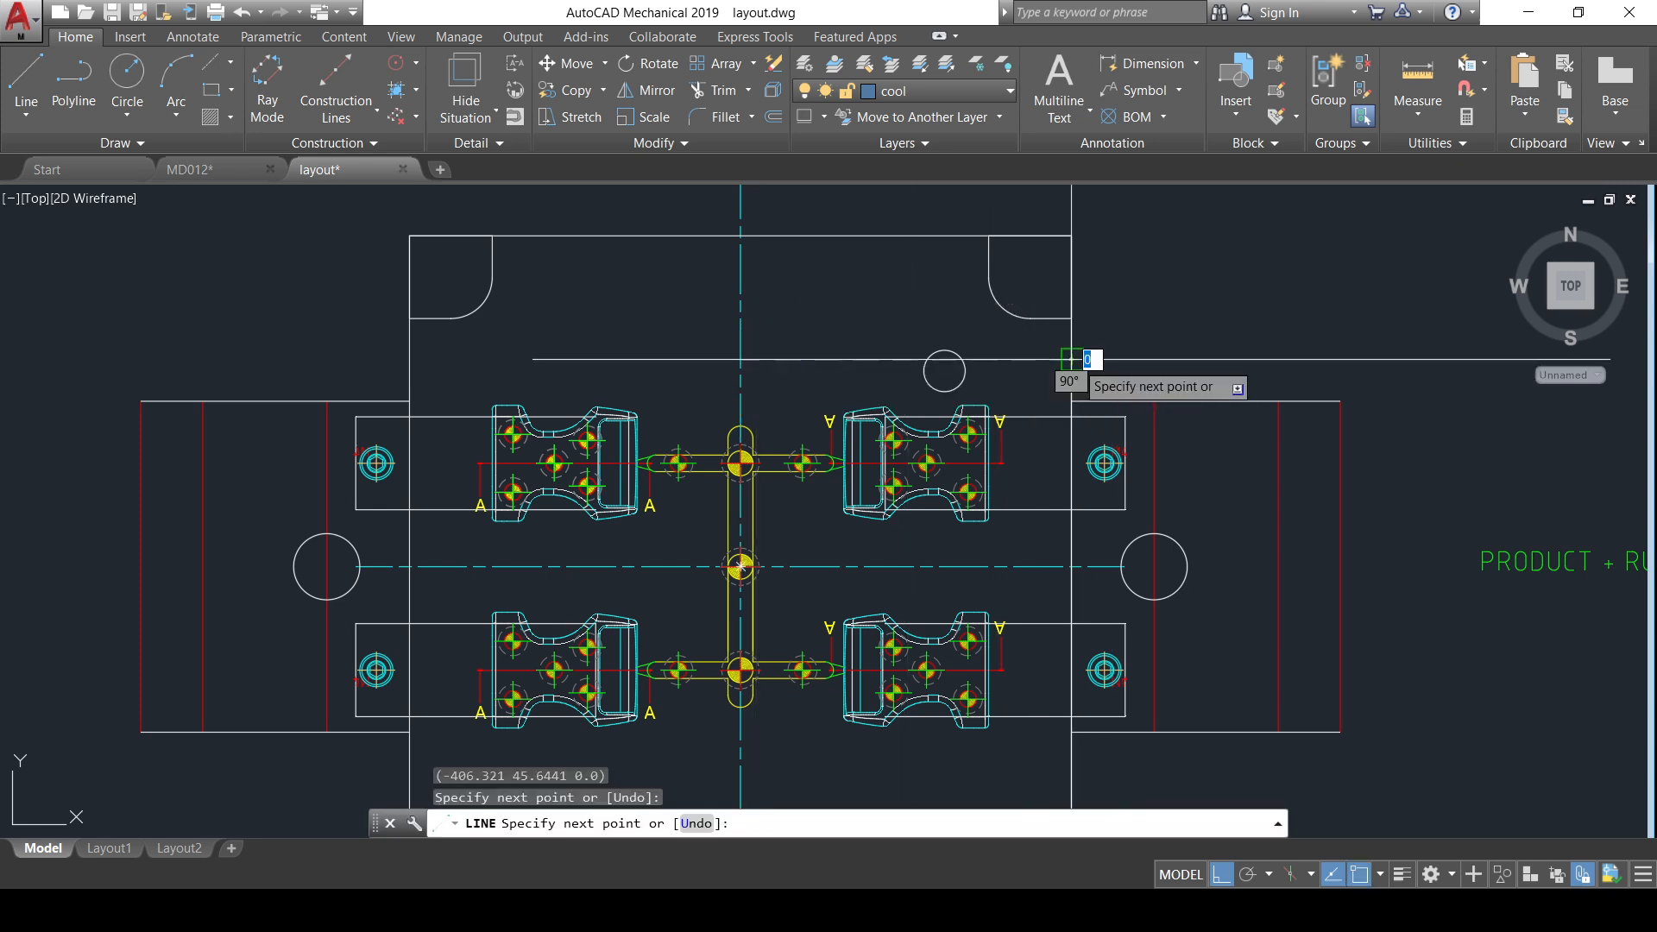
key("Escape")
- Stretch the left end of the new dashed line to the plate's left edge
left_click(869, 351)
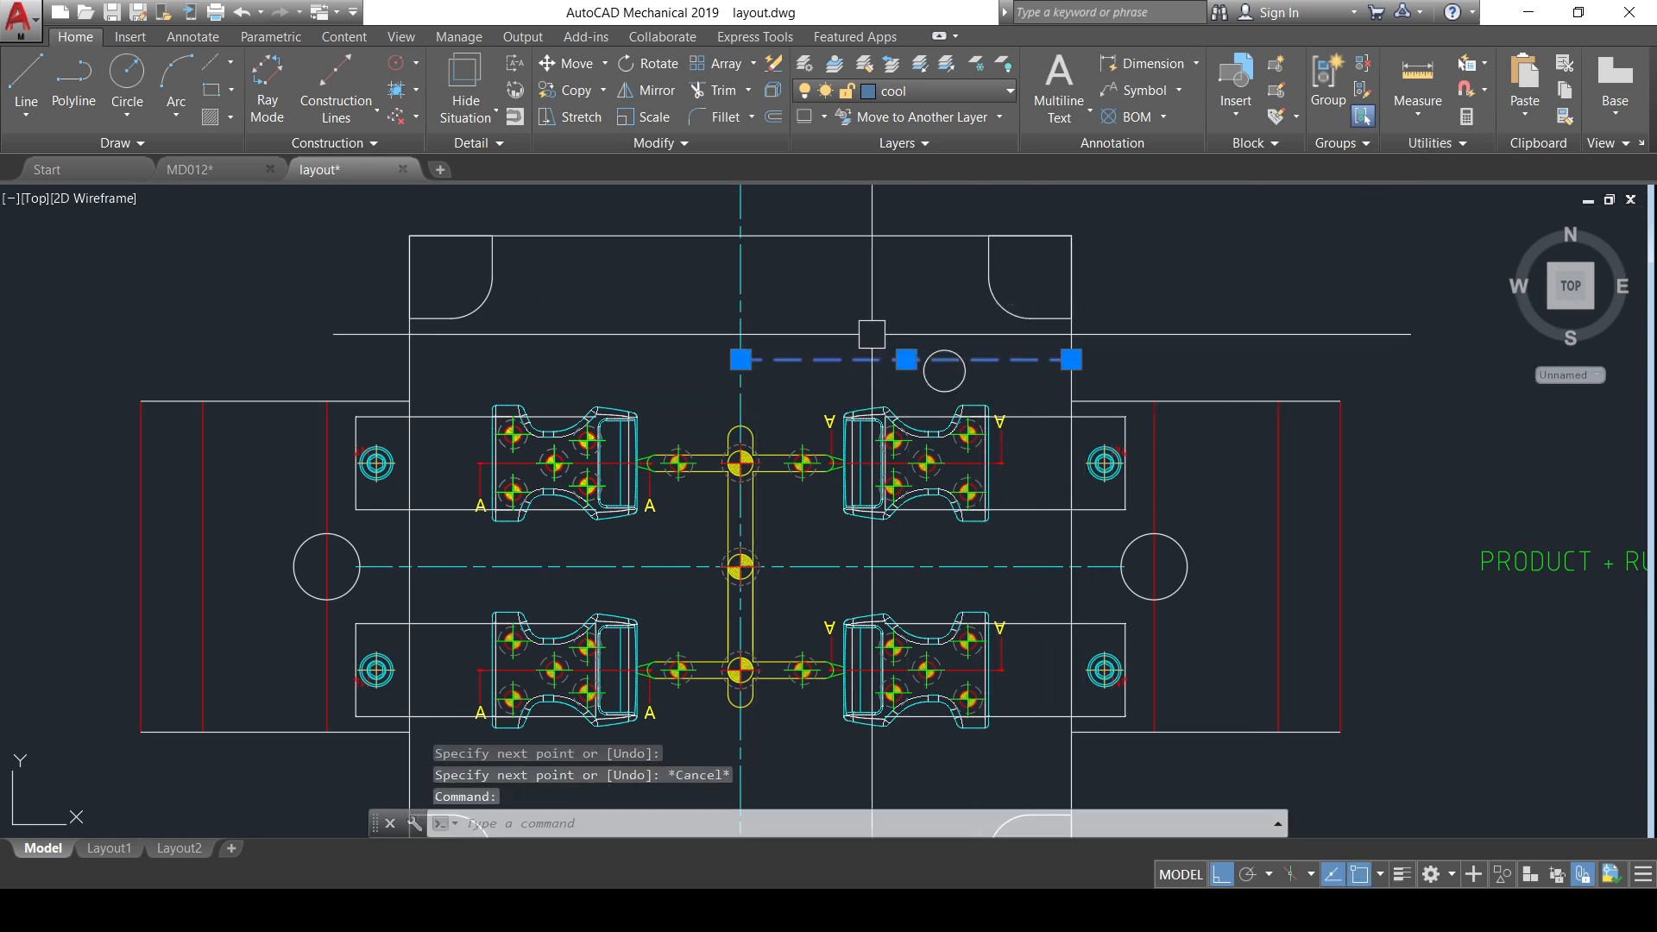
left_click(741, 359)
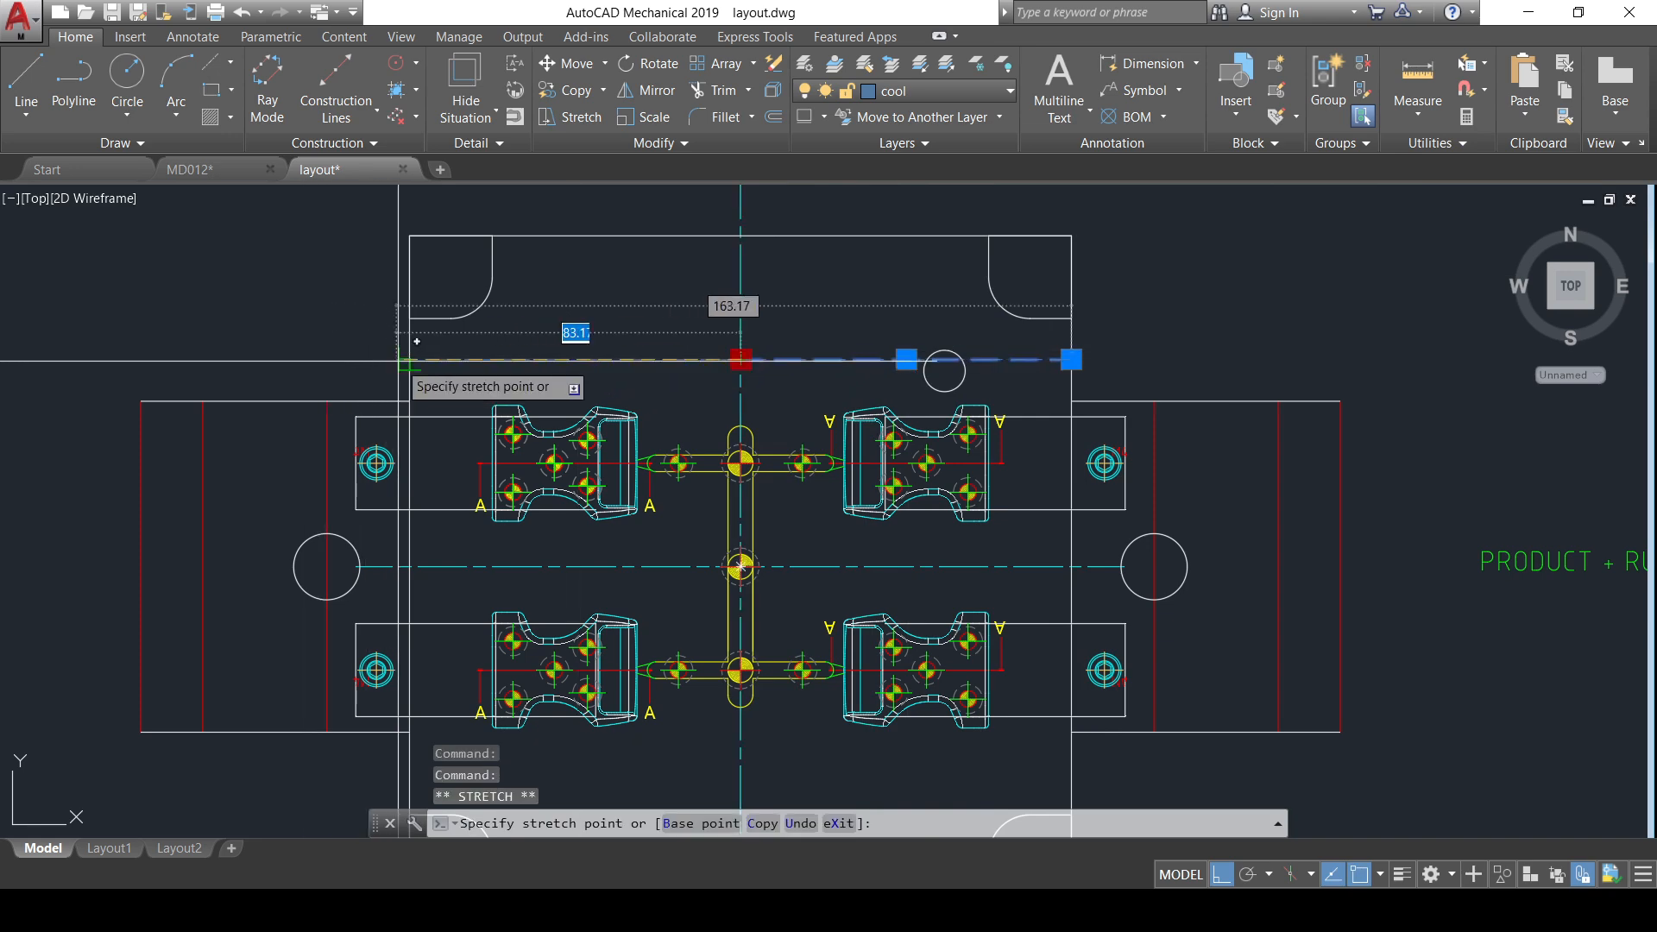
left_click(398, 360)
key("Escape")
- Erase the circle above the upper-right buckle cavity
middle_click_drag(936, 390, 717, 394)
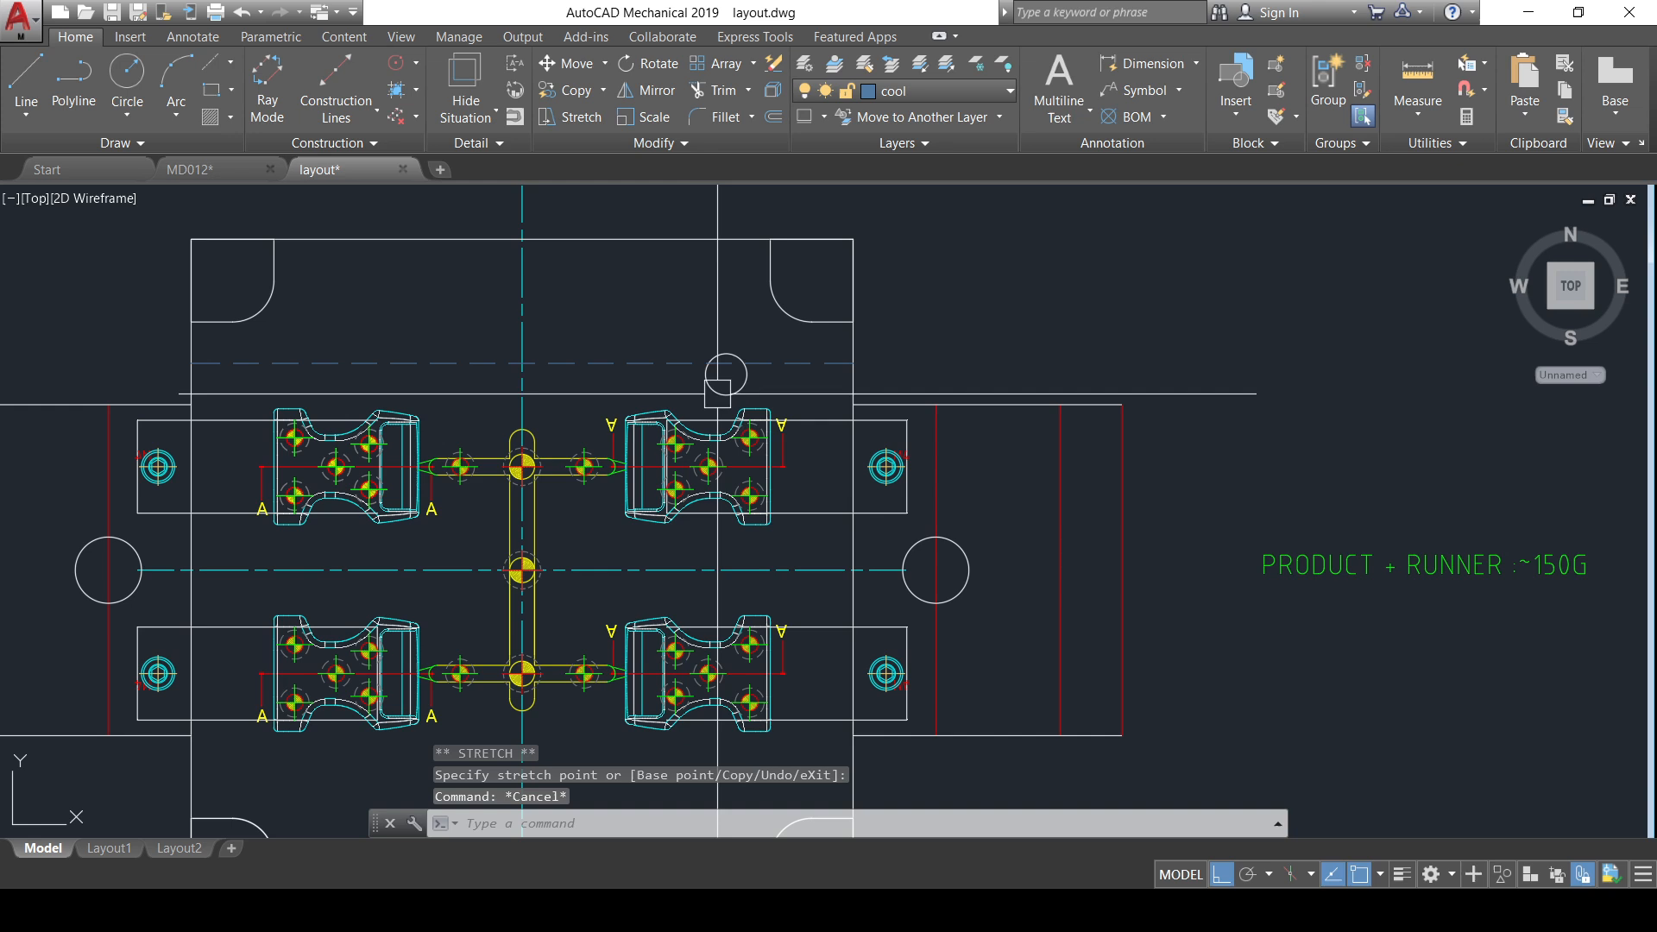
left_click(717, 392)
key("Delete")
- Offset the dashed cooling line 5 upward
left_click(705, 363)
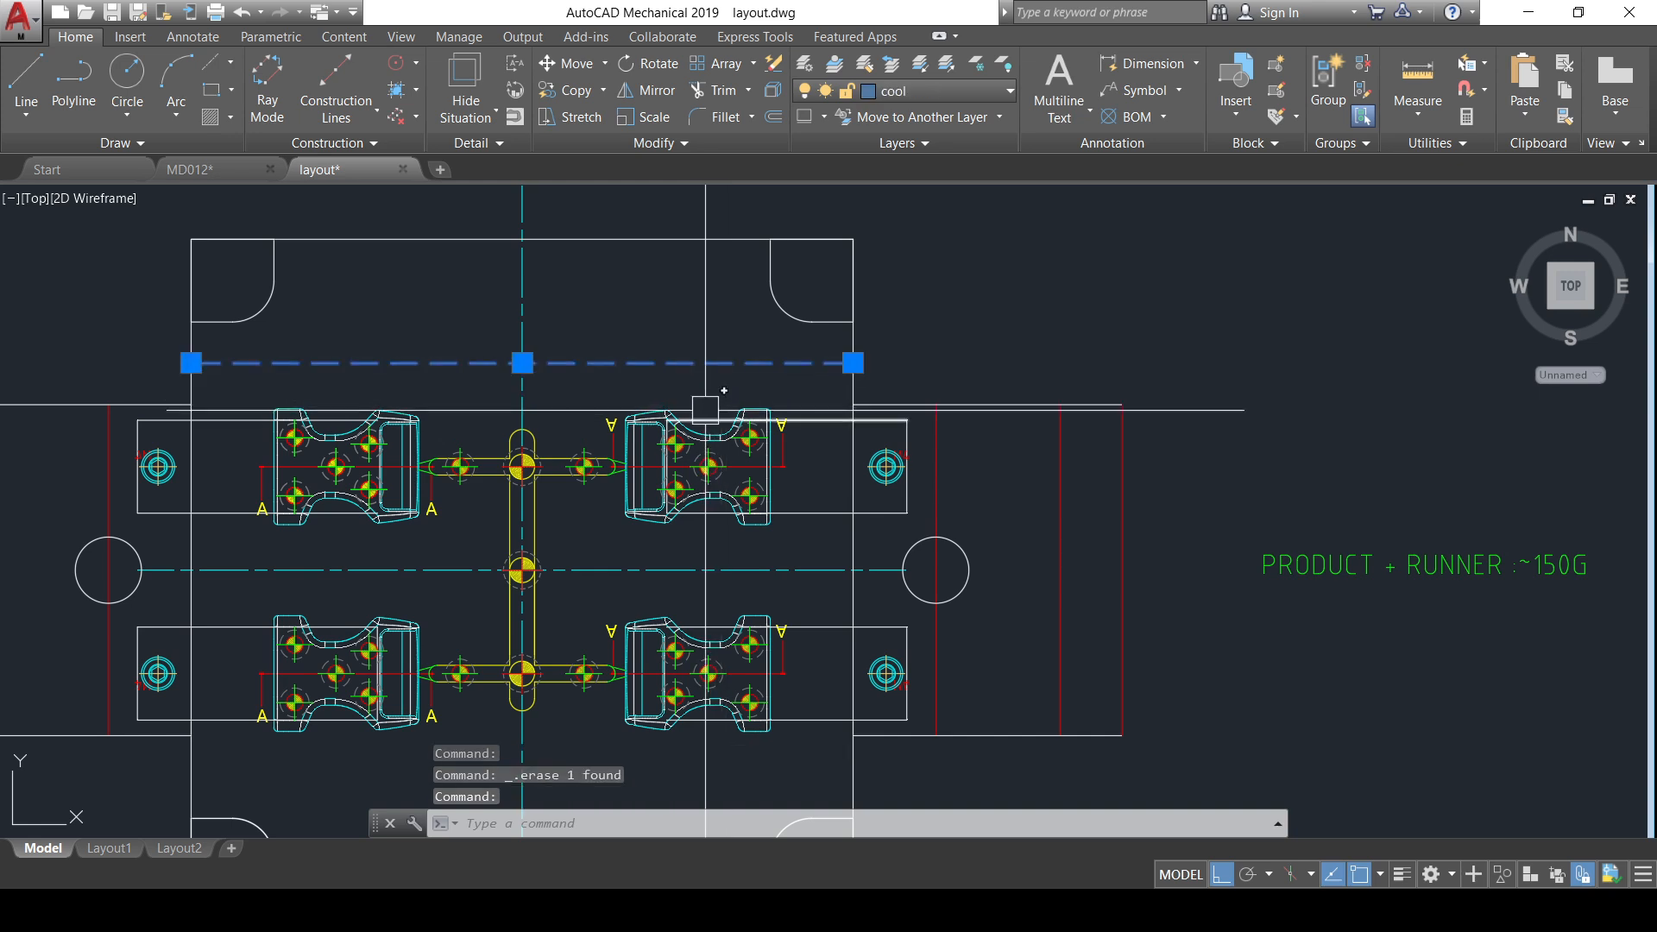
key("Return")
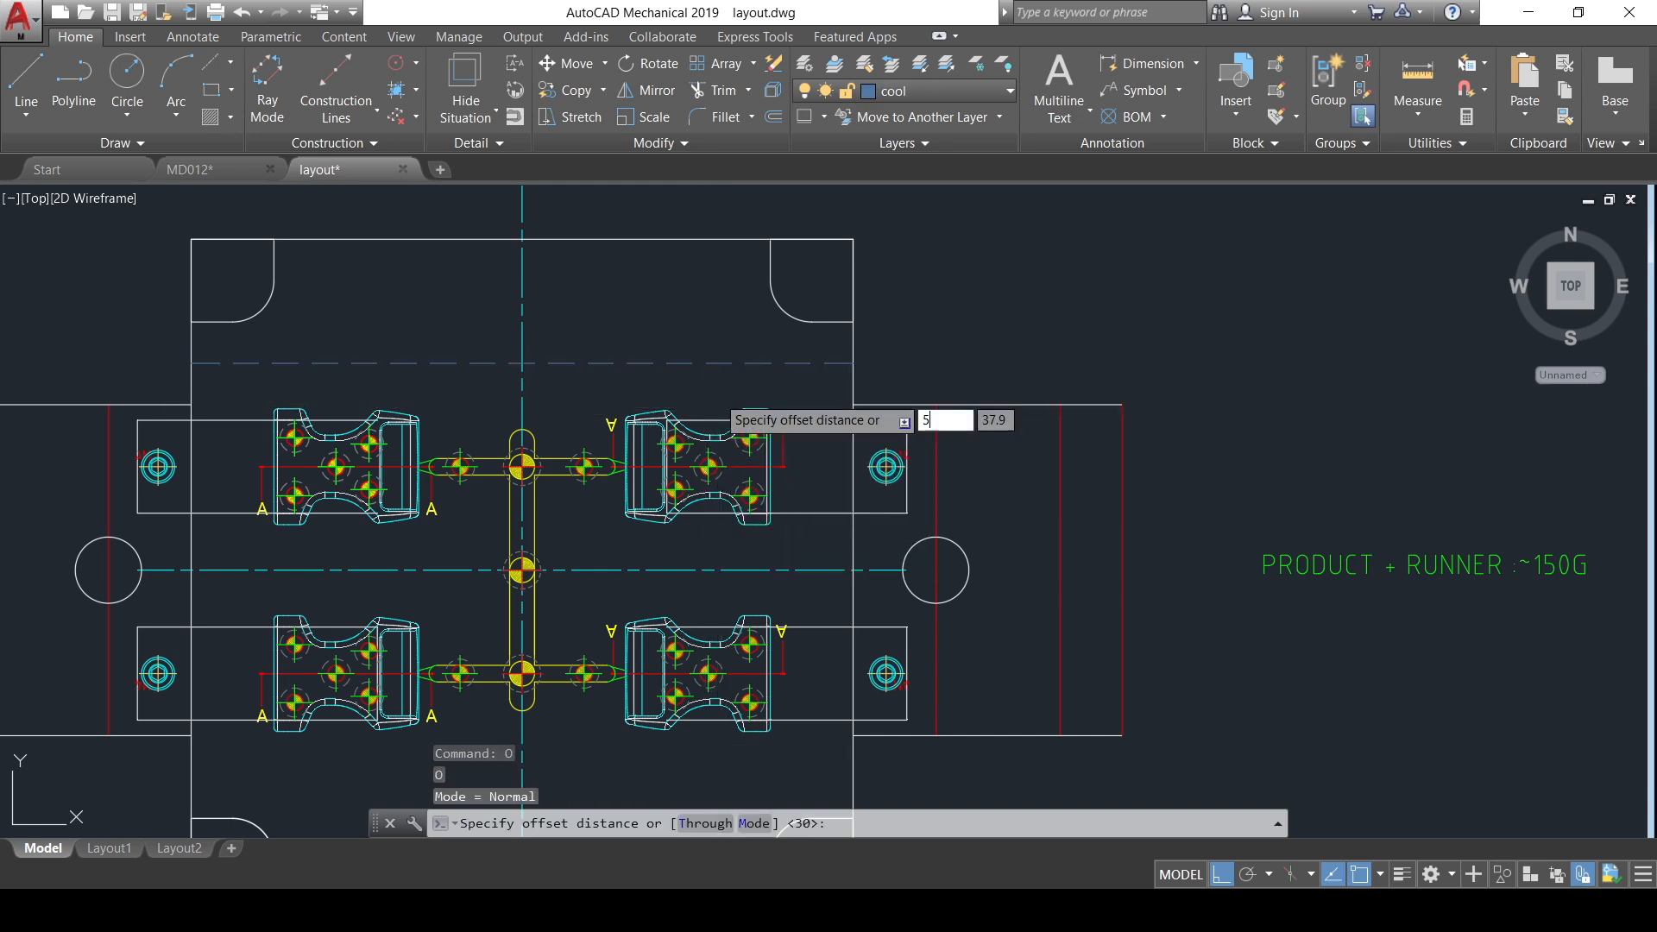
type("5")
key("Return")
left_click(710, 362)
left_click(710, 323)
left_click(709, 343)
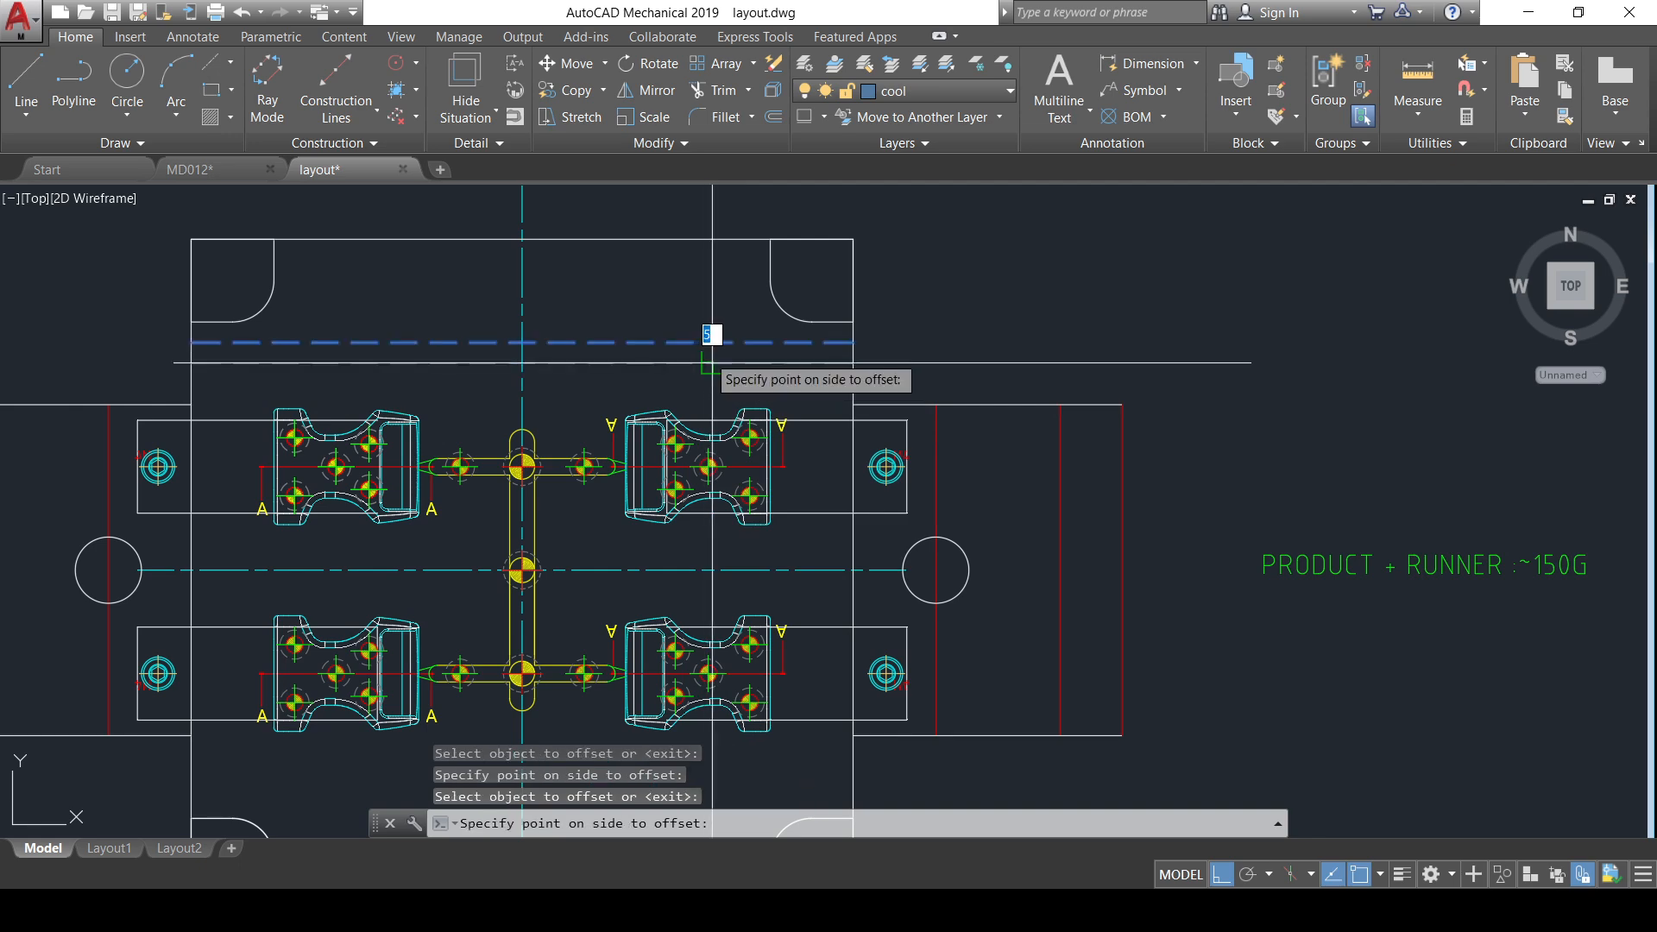
key("Escape")
- Offset the original dashed cooling line 5 downward, towards the buckle cavities
type("O")
key("Return")
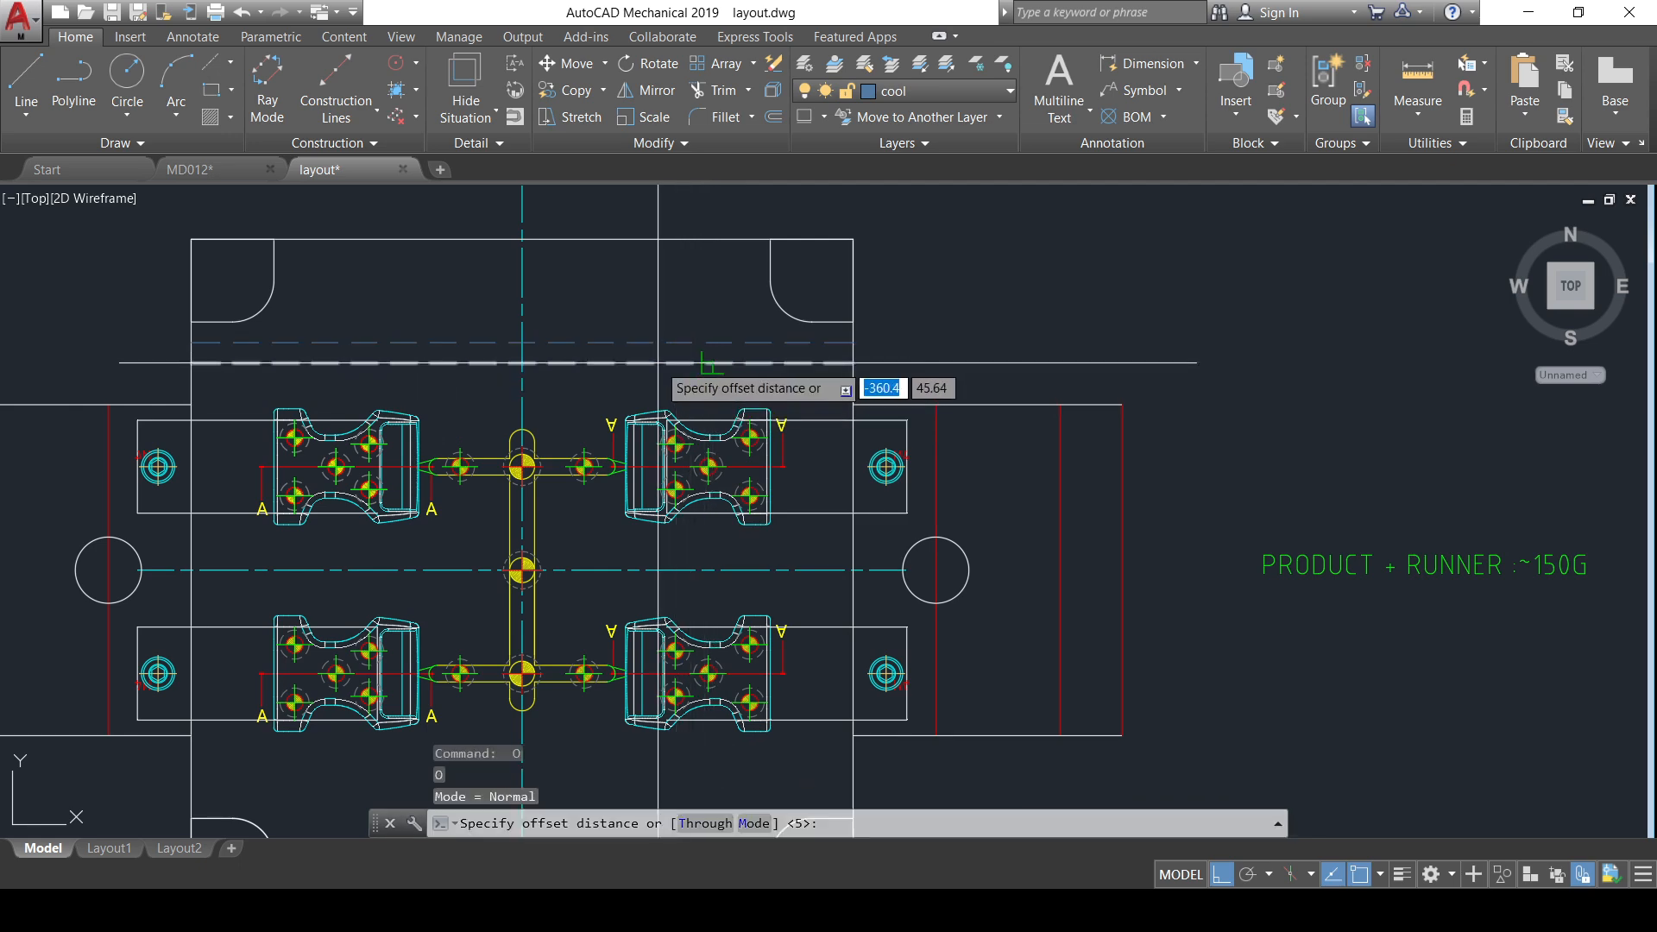
type("5")
key("Return")
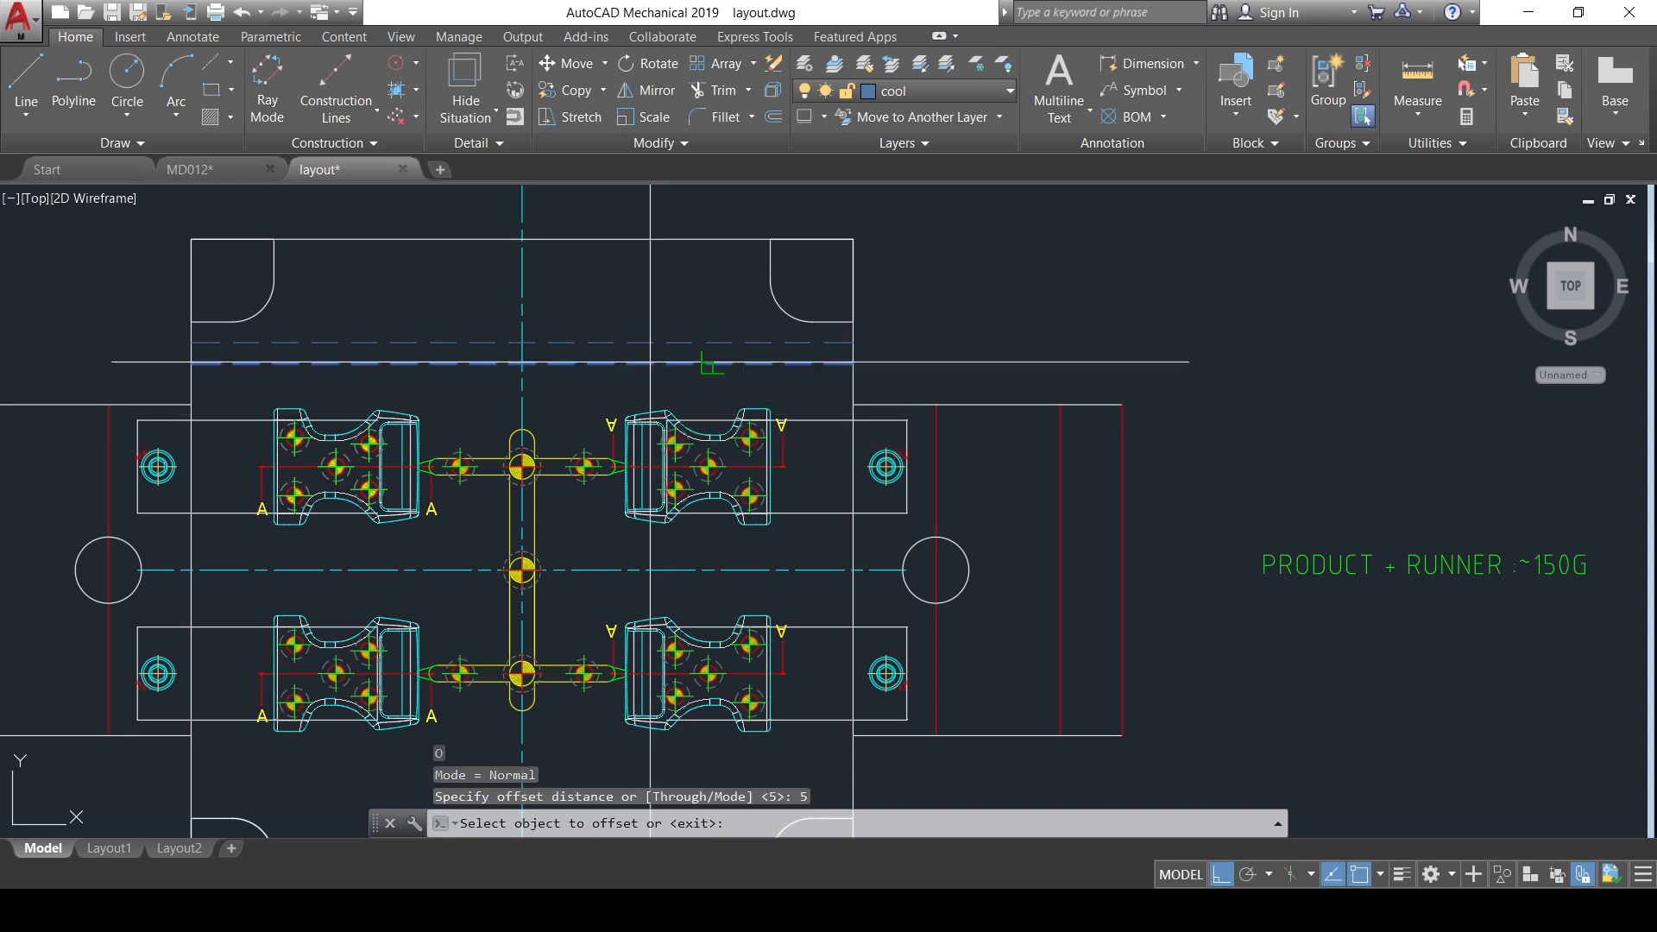
left_click(650, 362)
left_click(637, 413)
middle_click_drag(650, 596, 830, 567)
key("Escape")
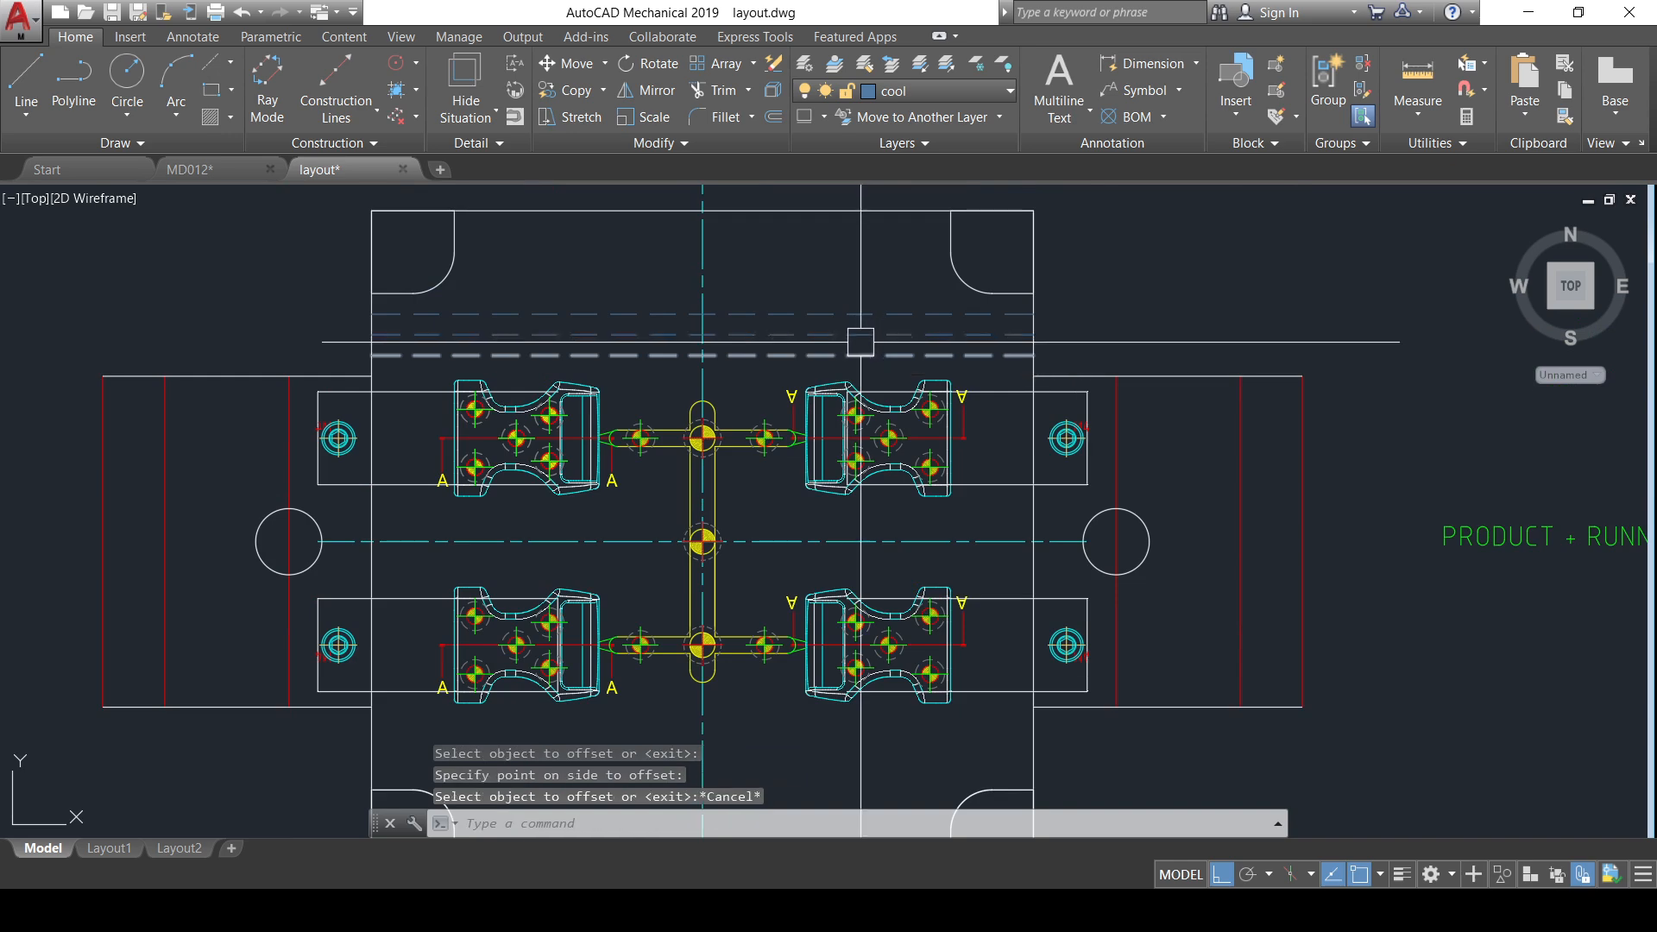
- Examine the dashed cooling channel lines in relation to the plate edges, buckle cavities and ejector pins
scroll(882, 340, "down", 2)
mouse_move(918, 351)
middle_mouse_down()
mouse_move(736, 359)
mouse_move(751, 392)
mouse_move(923, 376)
mouse_move(921, 288)
middle_mouse_up()
scroll(751, 392, "up", 4)
scroll(760, 388, "down", 2)
scroll(914, 326, "down", 2)
middle_click_drag(963, 411, 935, 416)
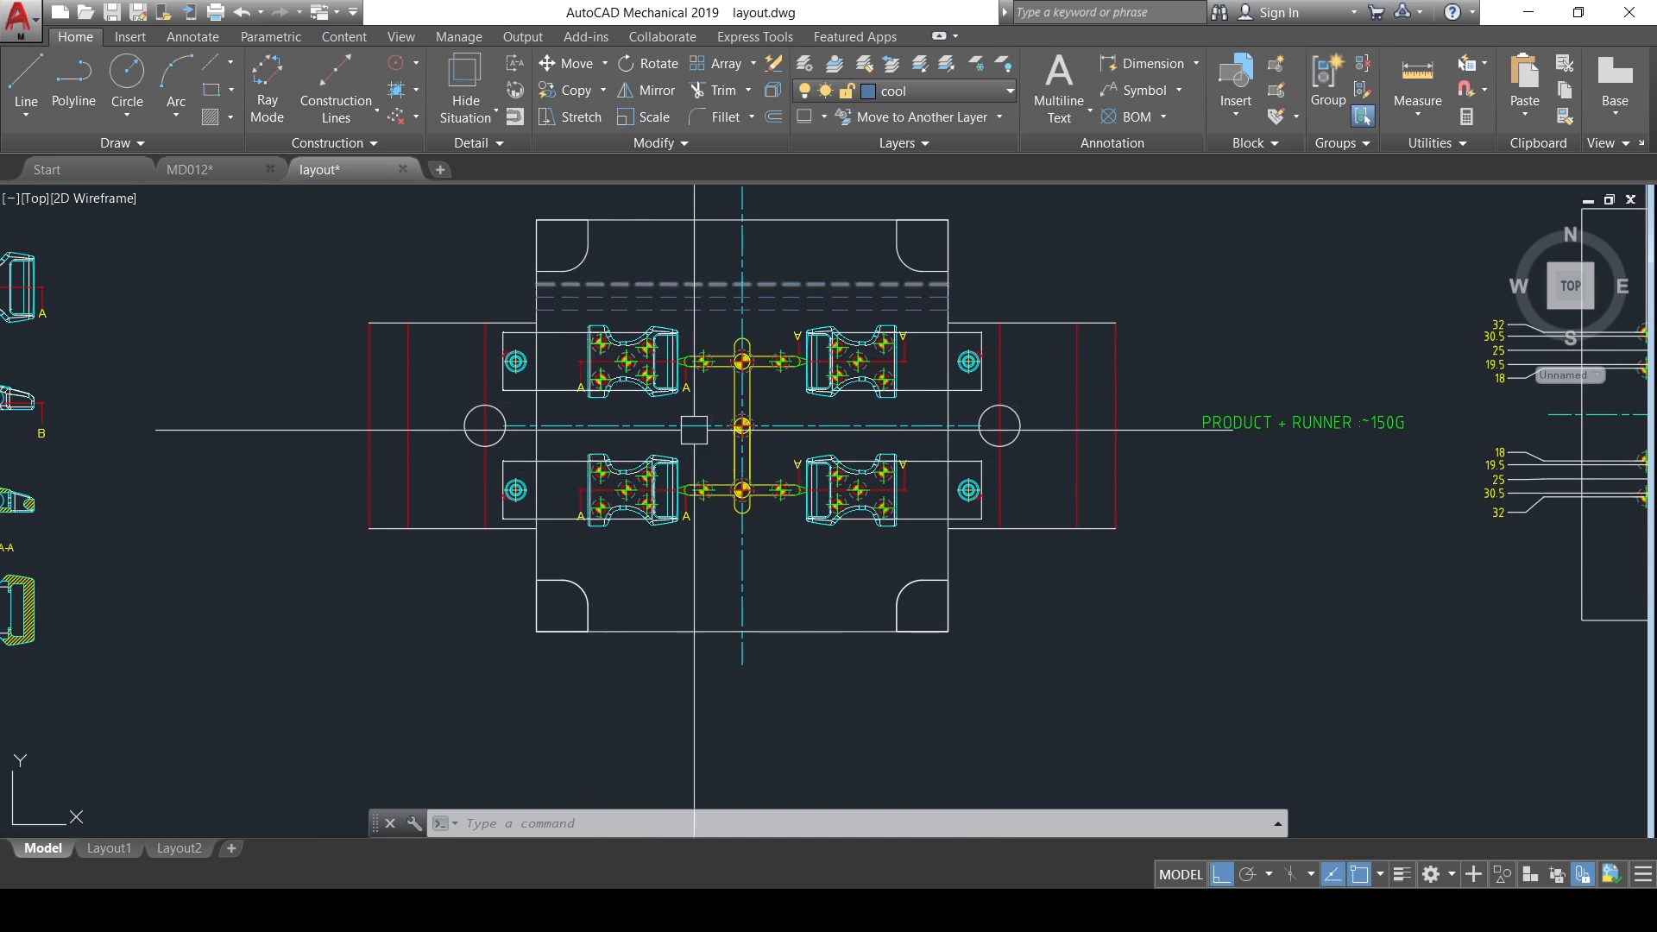
scroll(793, 350, "up", 4)
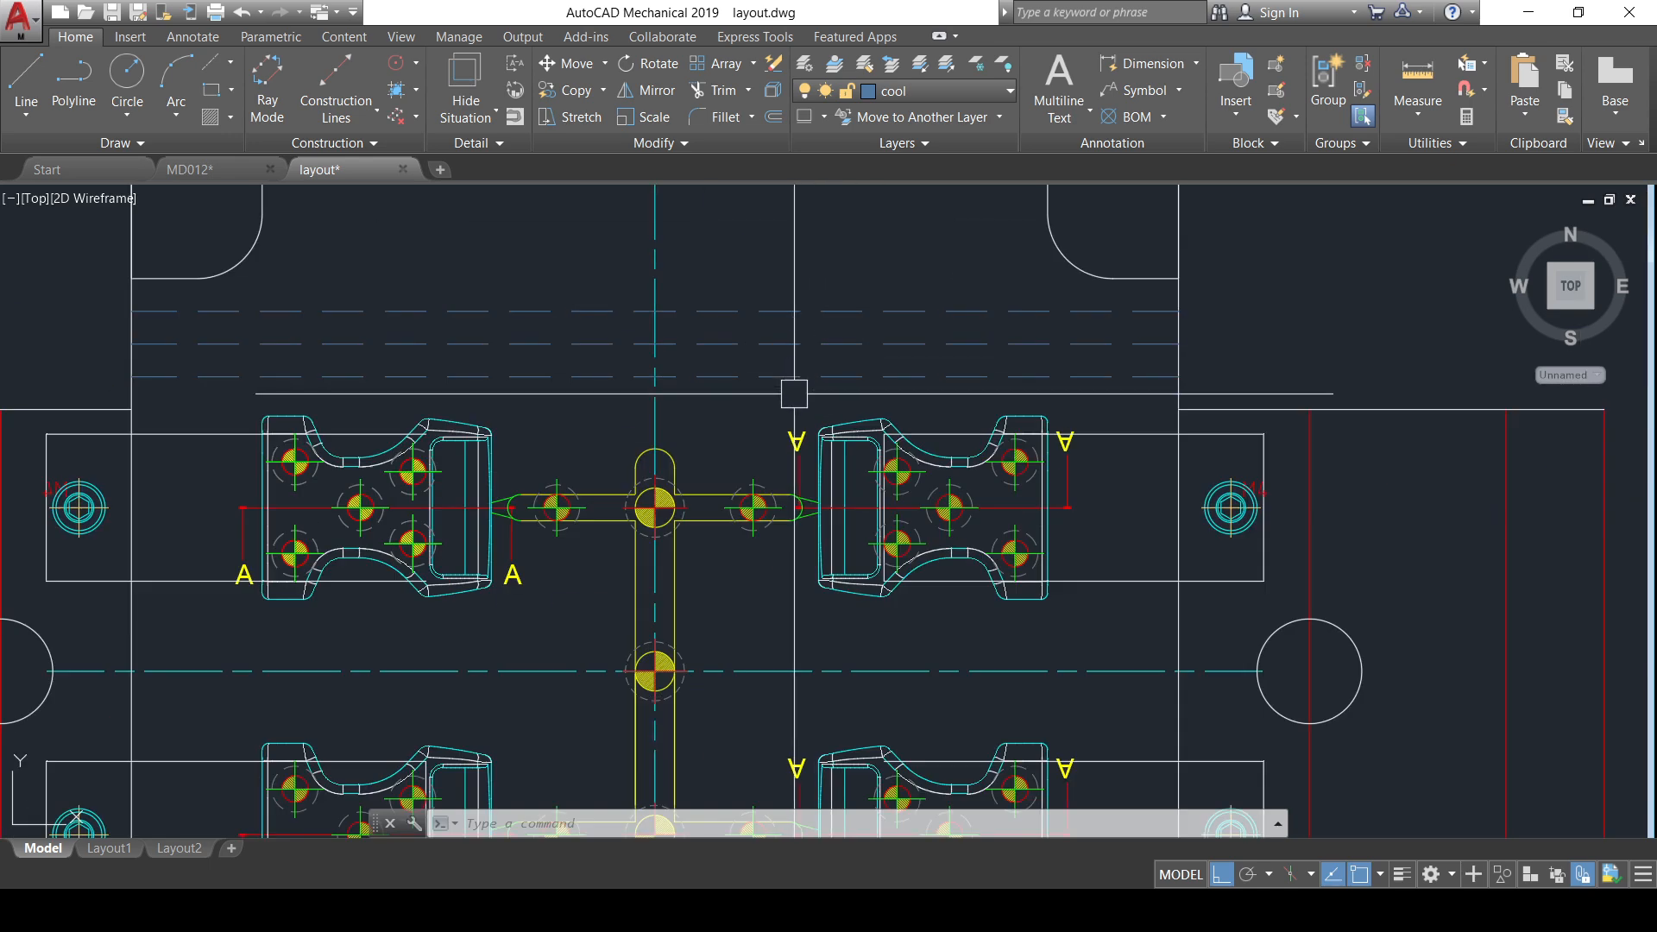
scroll(794, 394, "down", 9)
scroll(648, 361, "up", 9)
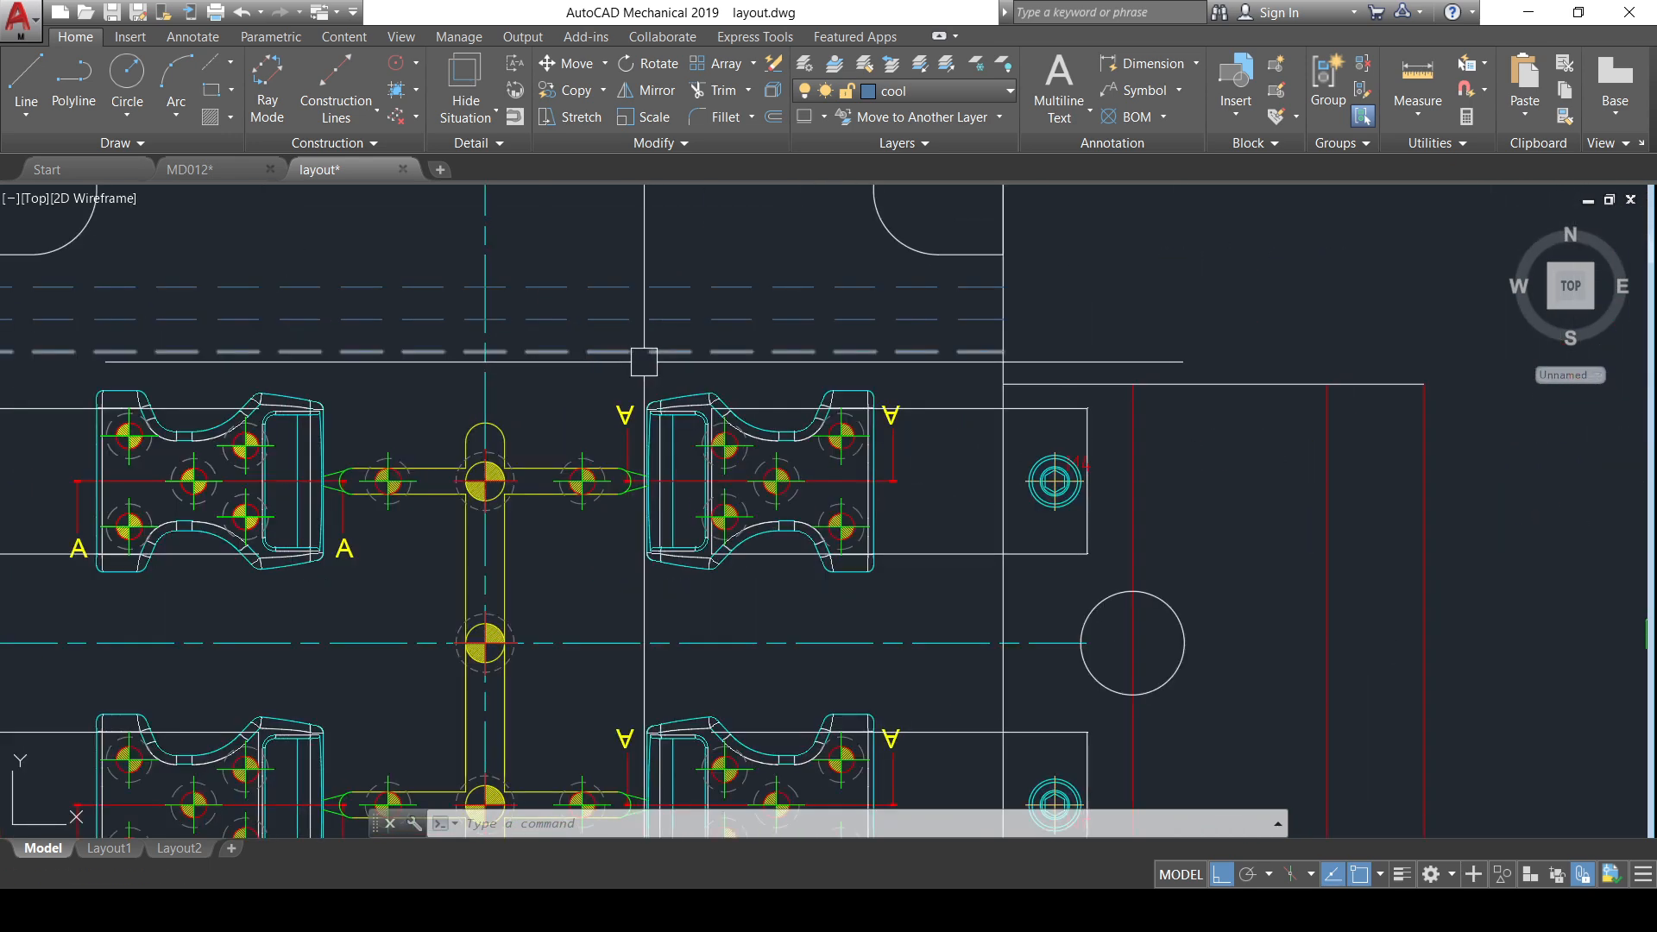
scroll(644, 363, "down", 4)
scroll(844, 362, "up", 4)
scroll(824, 380, "down", 4)
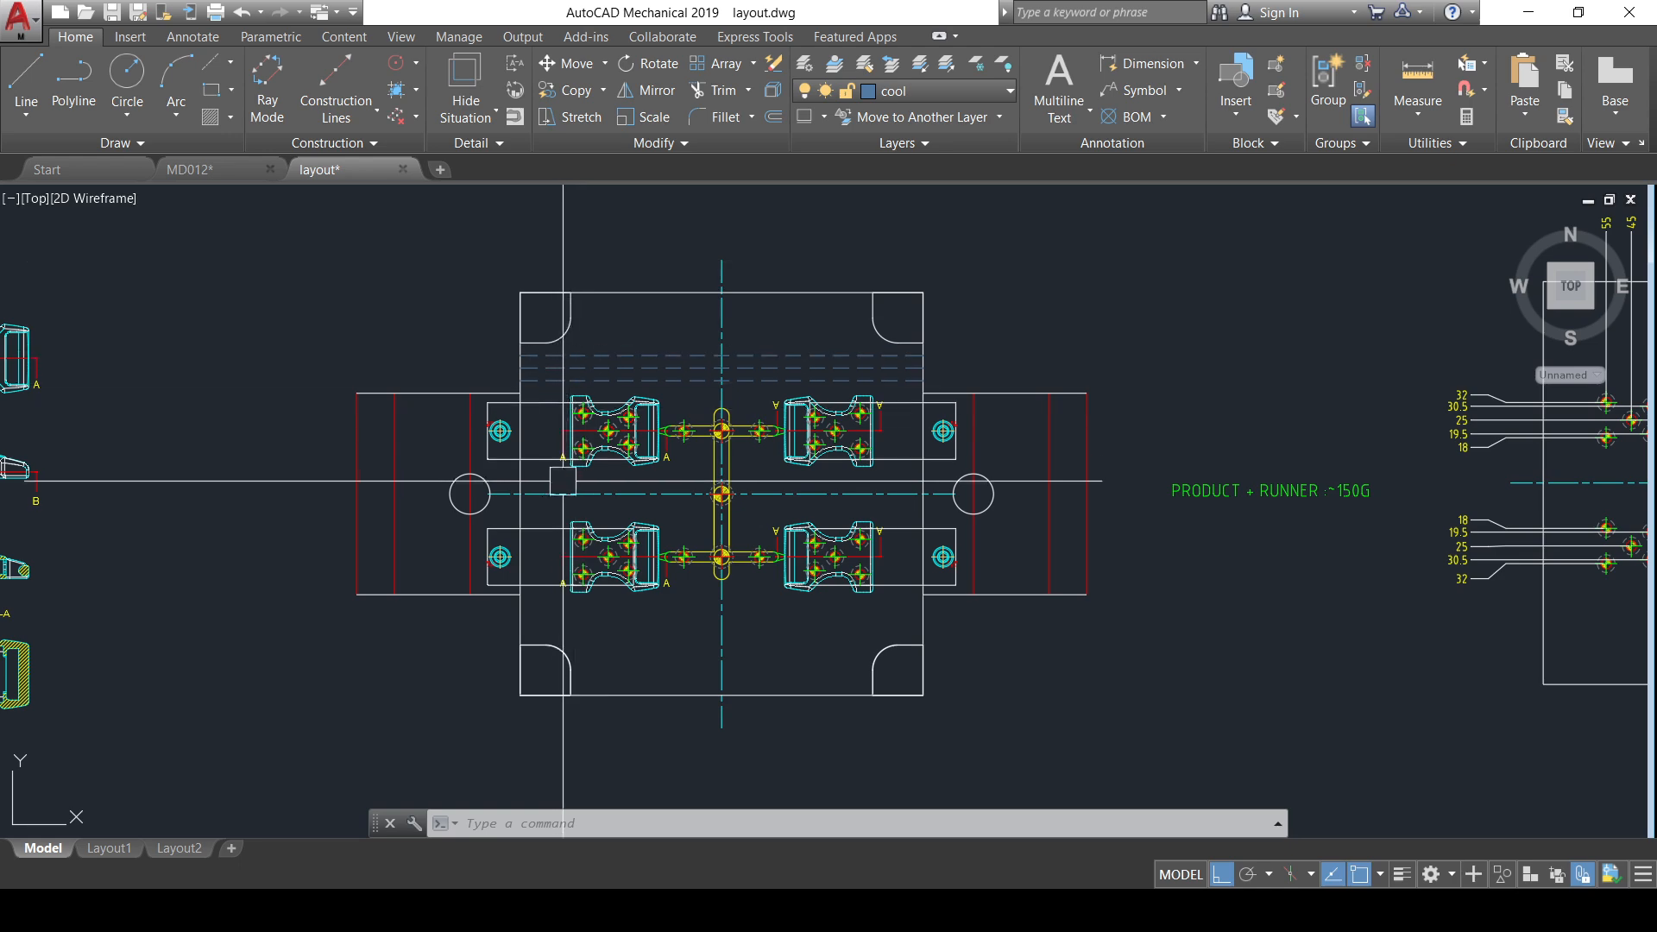
scroll(639, 389, "up", 4)
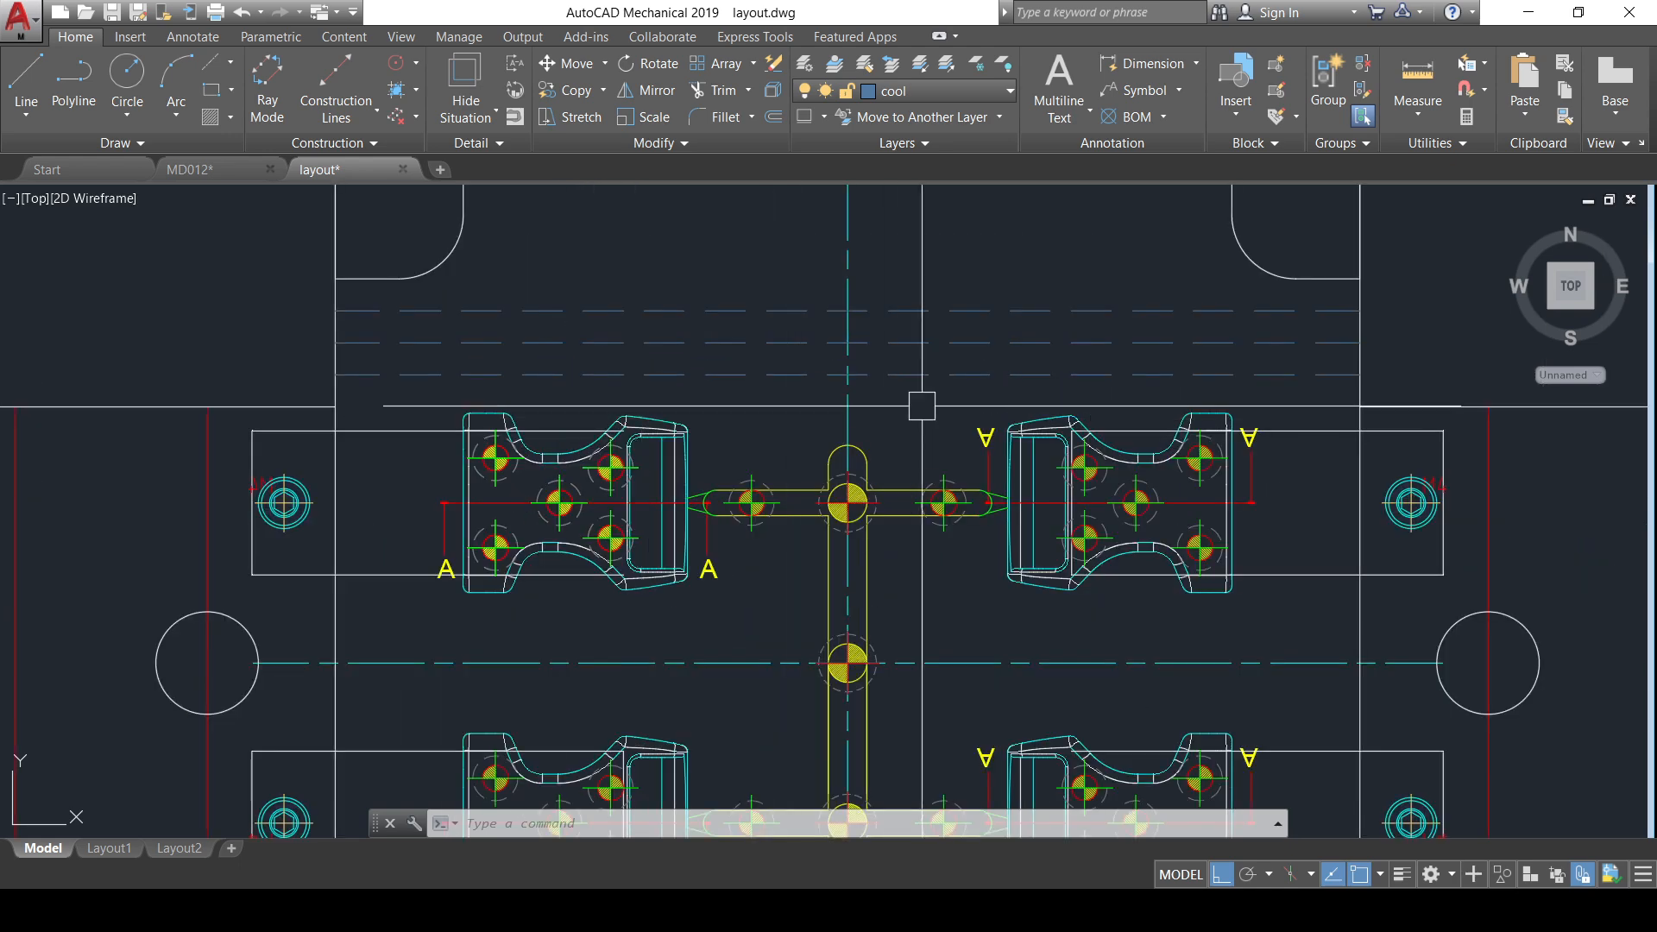
- Mirror the two outer dashed cooling lines about the plate's horizontal centreline, keeping the originals
left_click(785, 376)
left_click(799, 310)
middle_click_drag(830, 420, 777, 394)
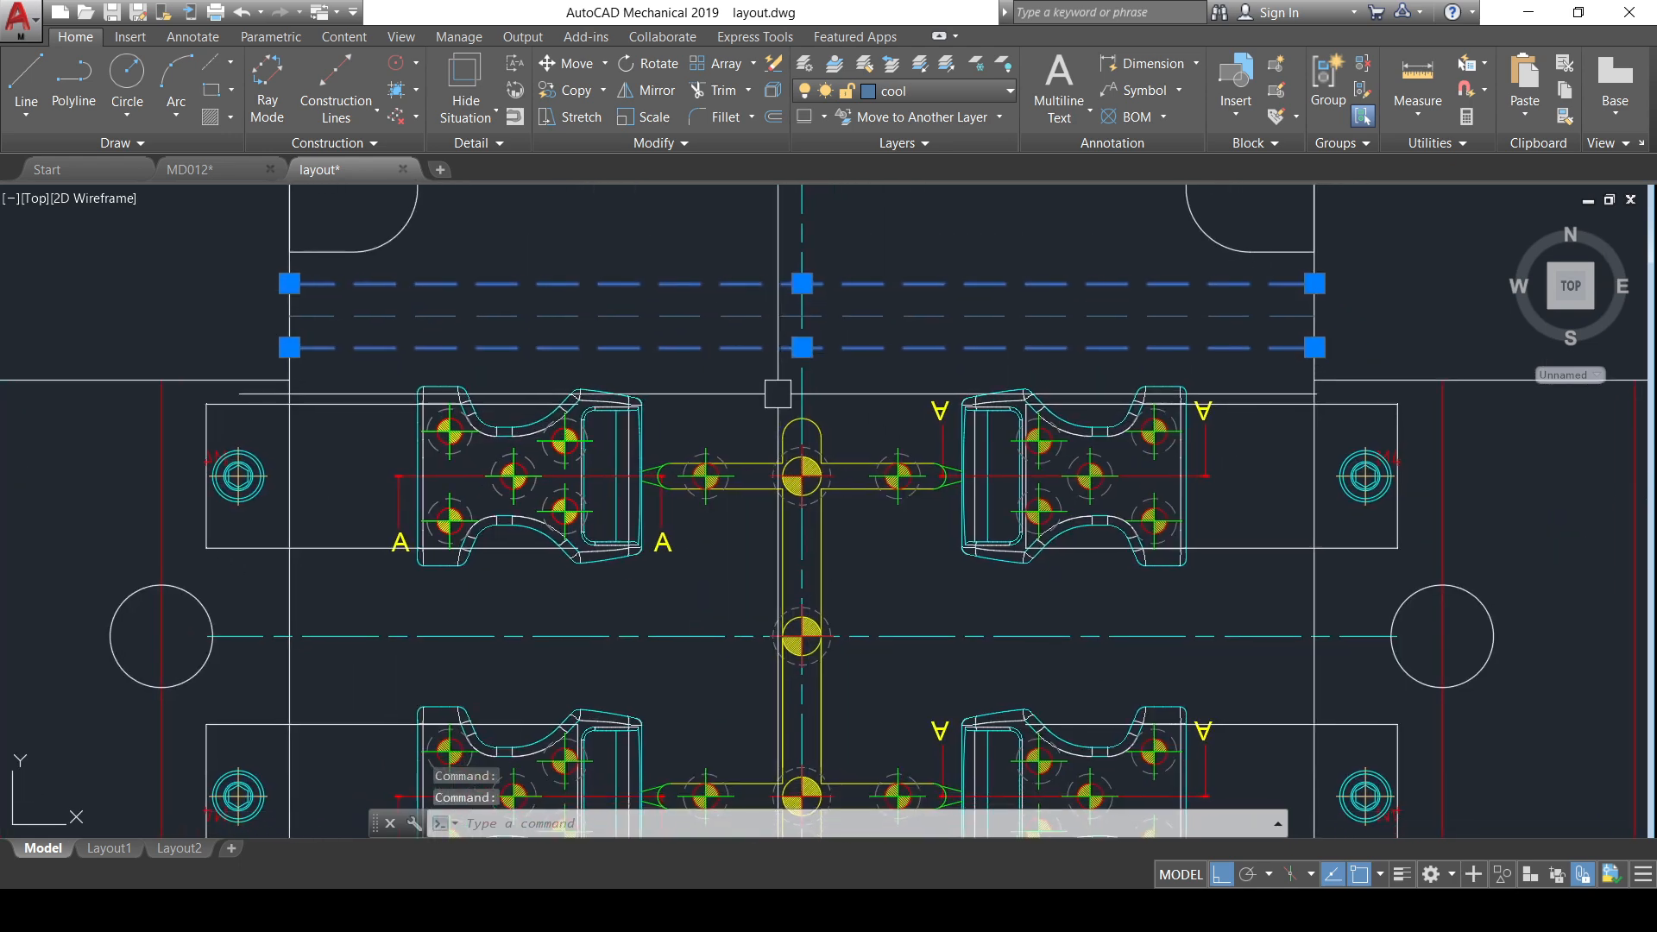
key("Return")
middle_click_drag(859, 557, 804, 563)
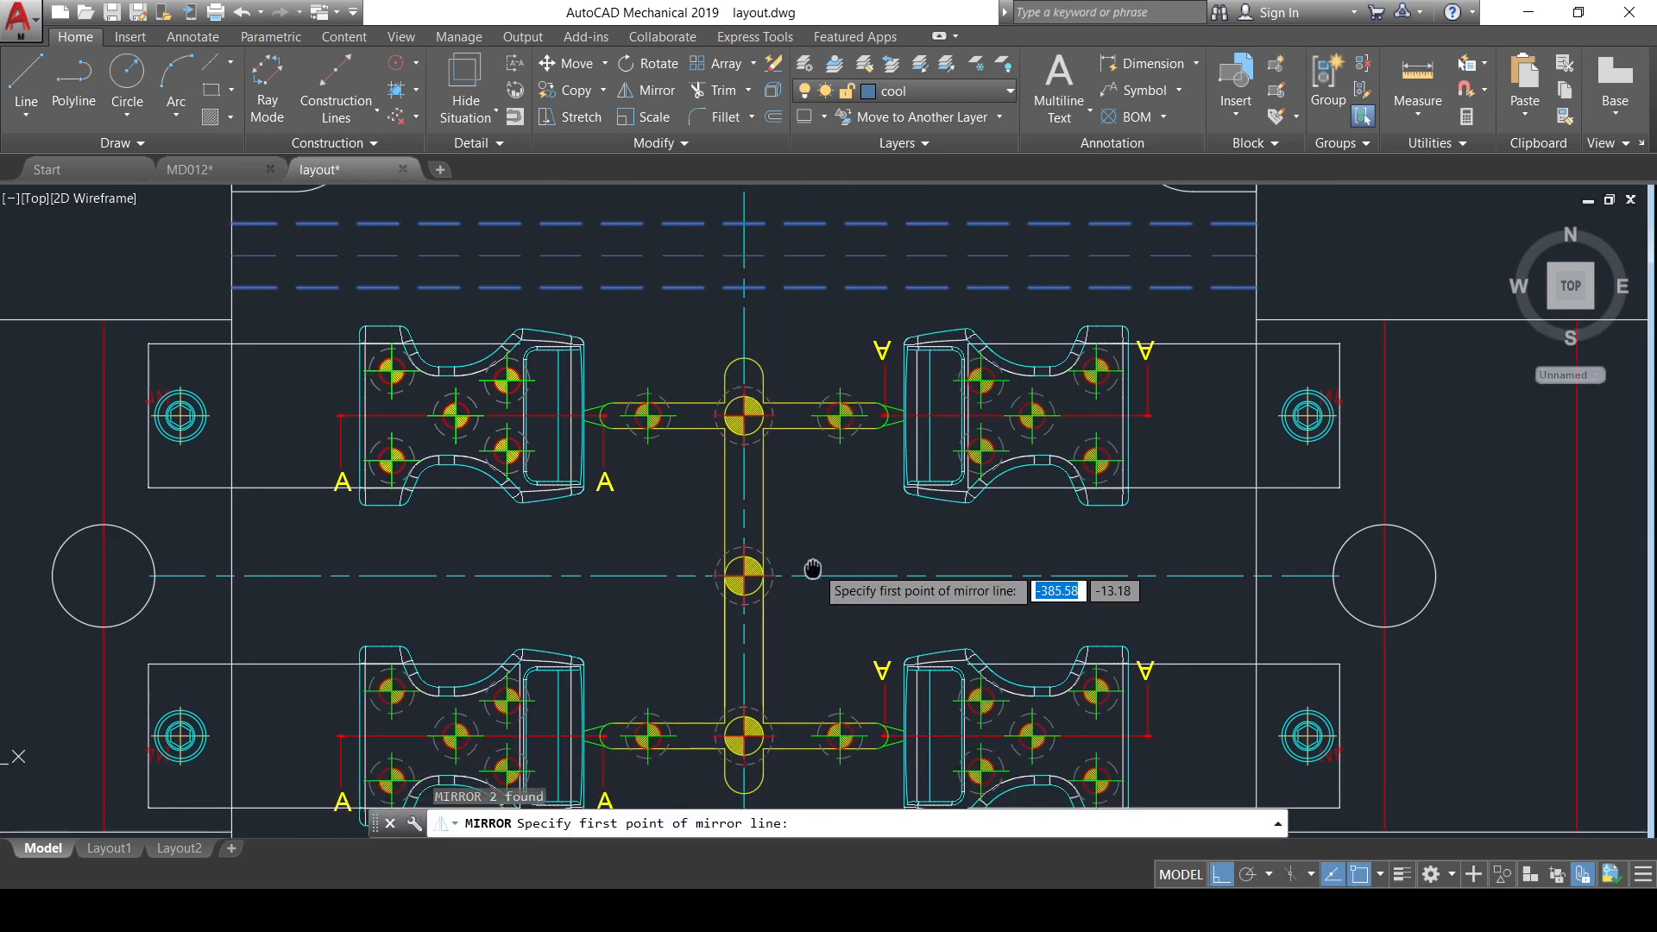
left_click(744, 575)
scroll(744, 574, "down", 4)
left_click(1068, 576)
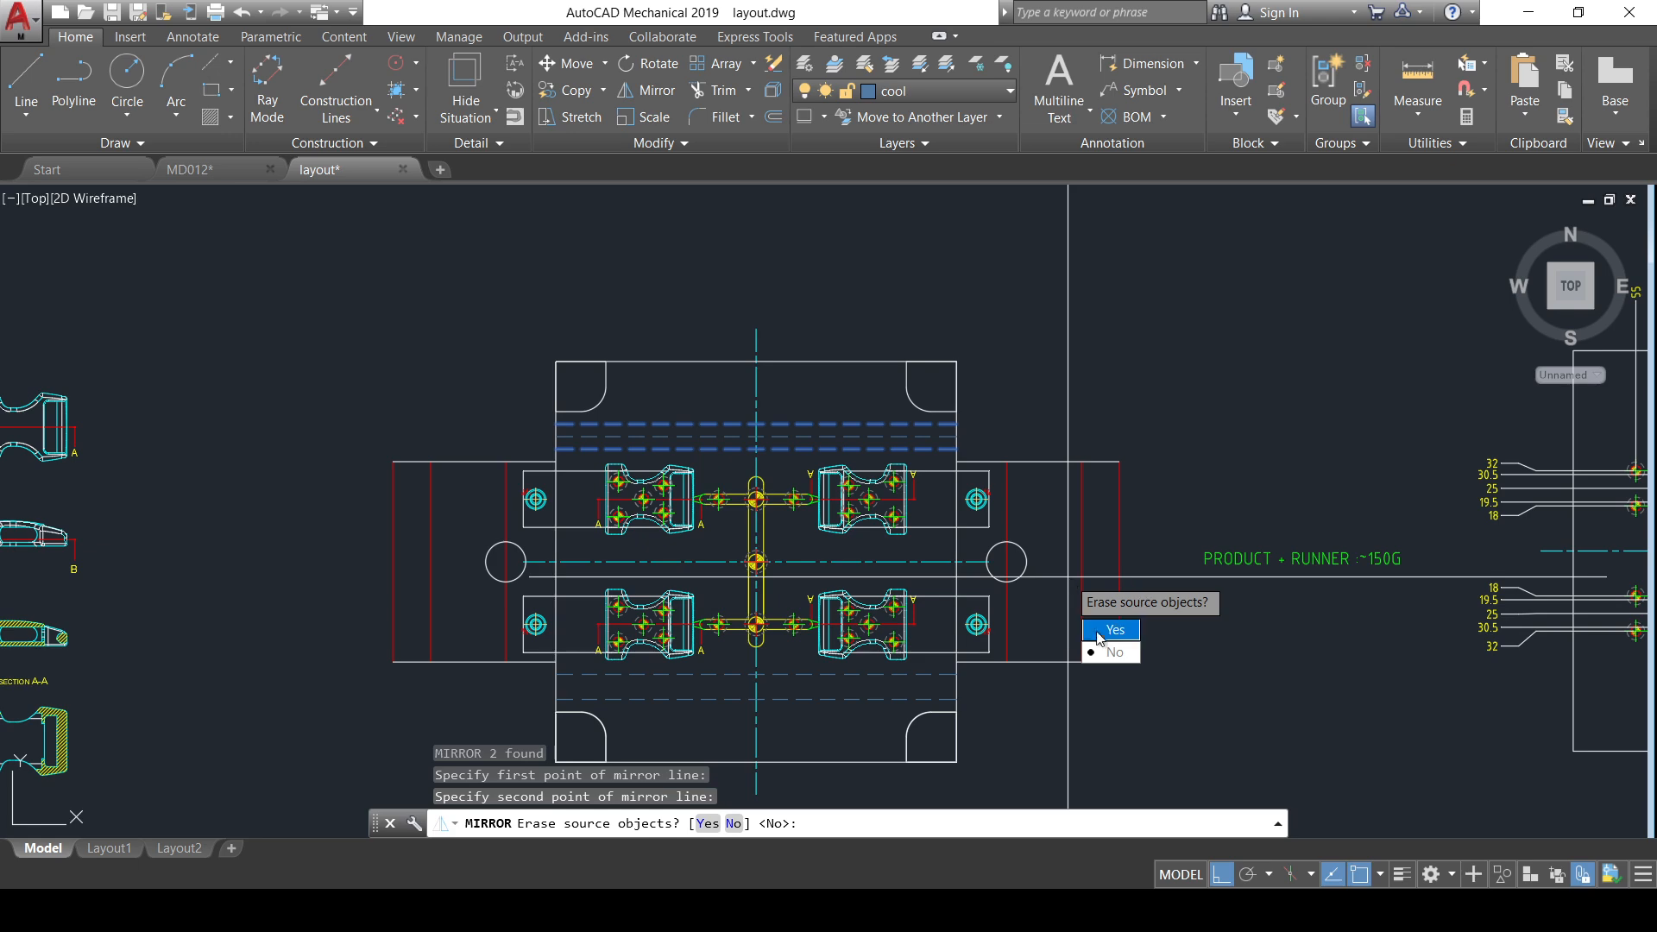
left_click(1109, 653)
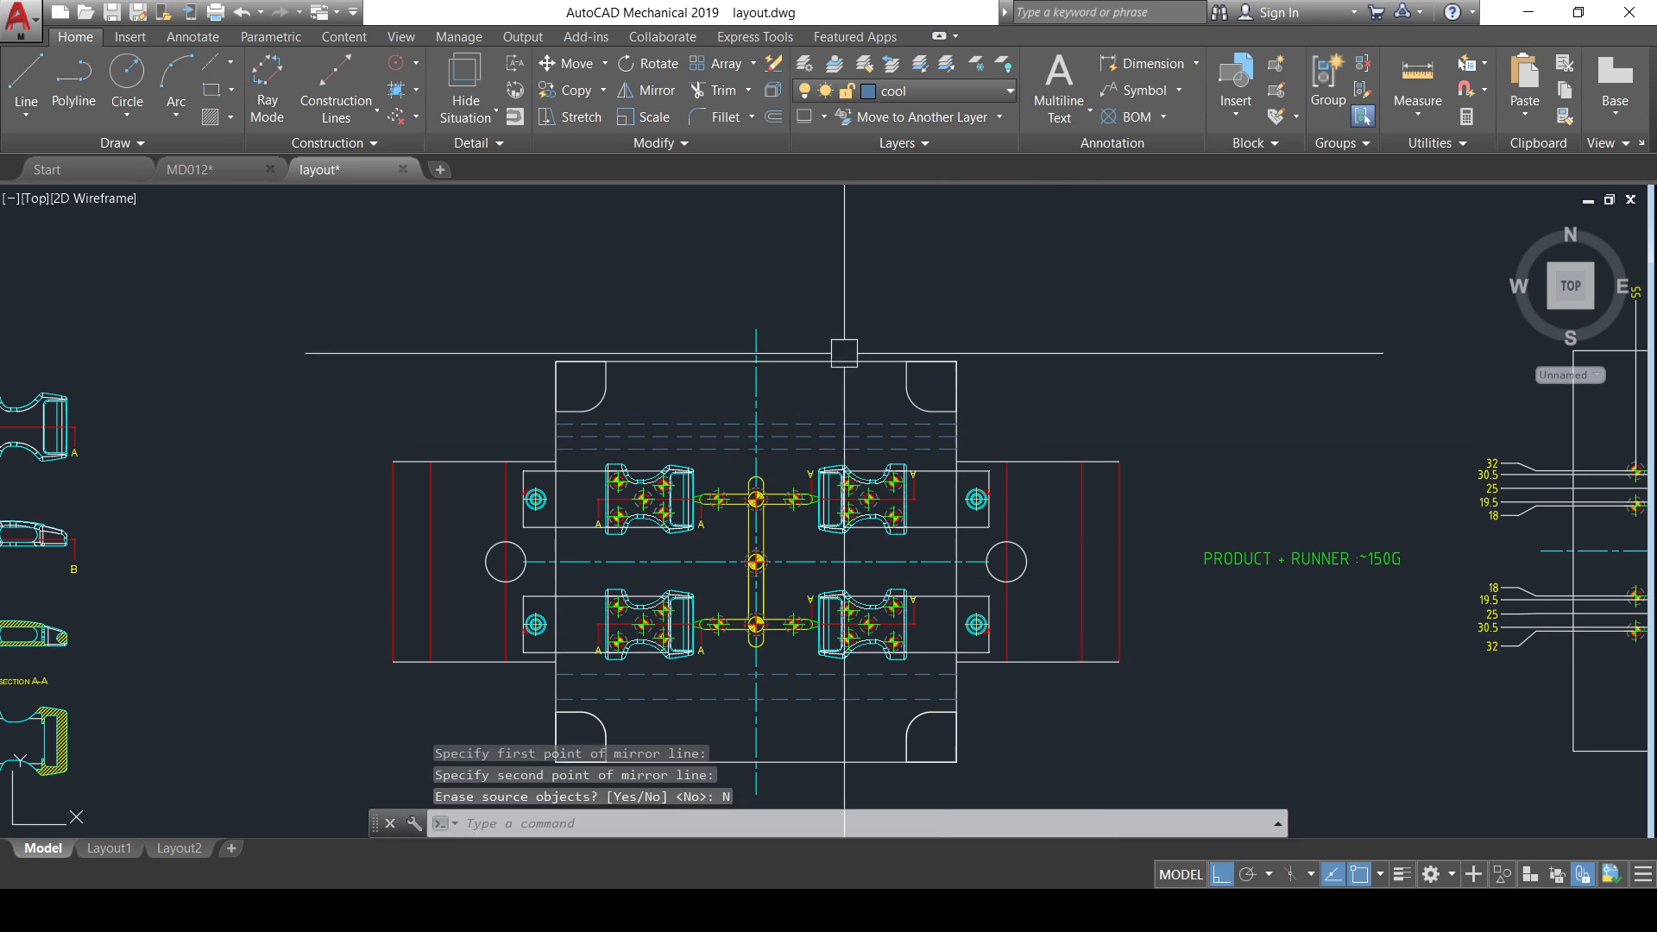
- Put the middle dashed line of the upper cooling channel on the center layer
left_click(811, 447)
scroll(811, 447, "up", 6)
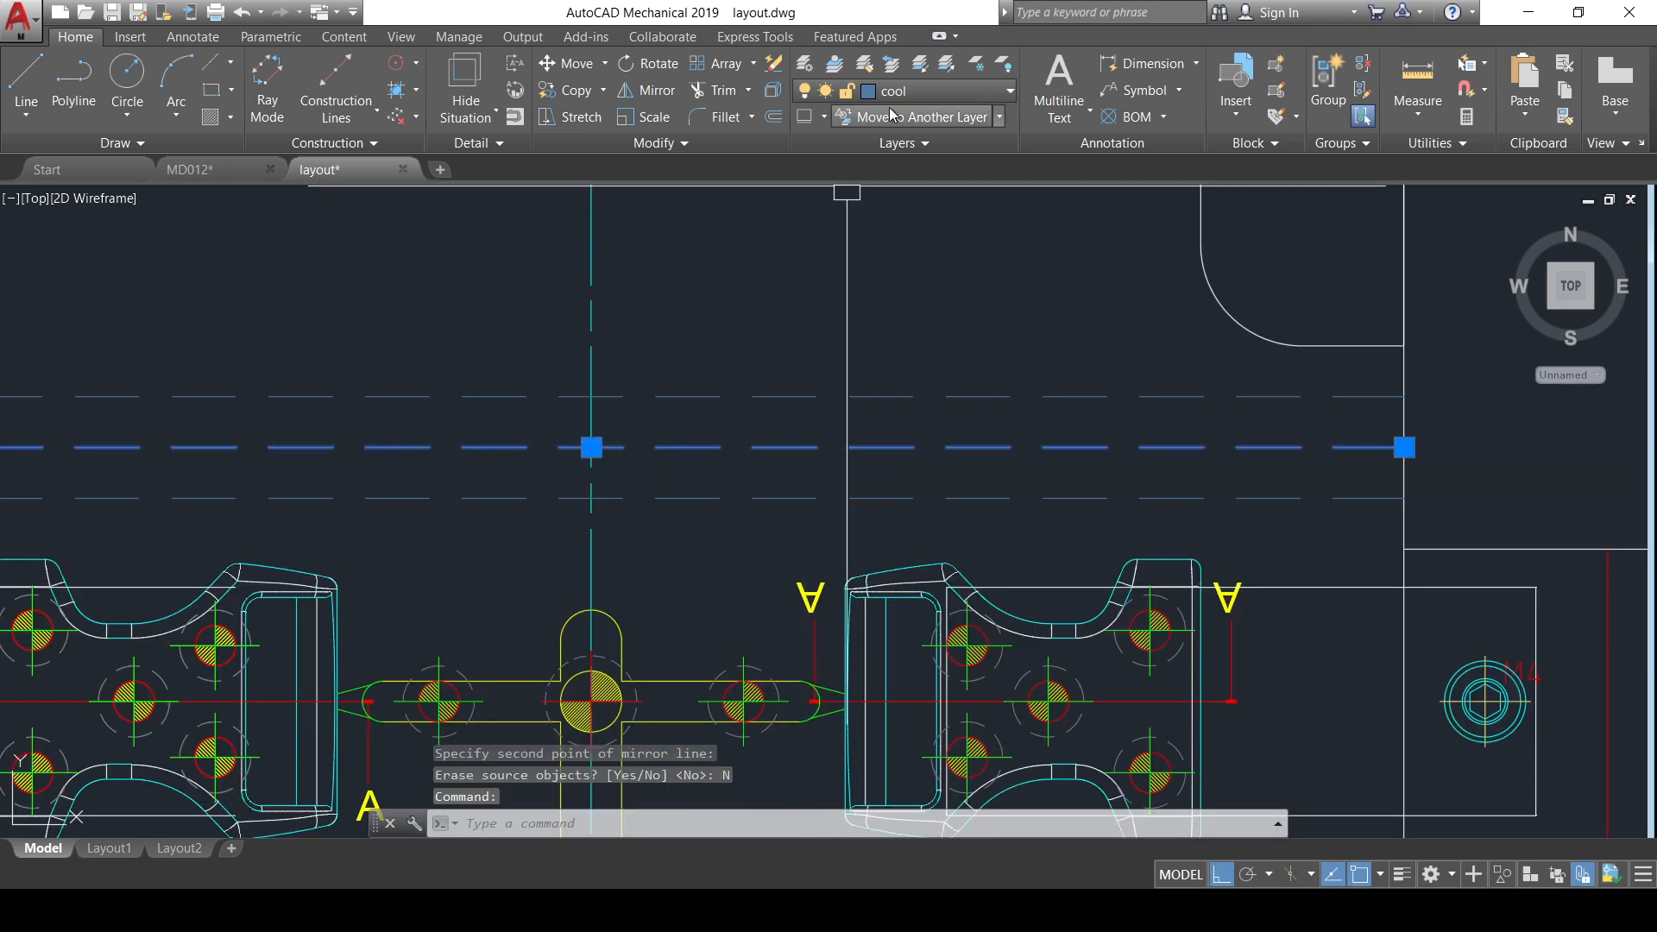
left_click(898, 91)
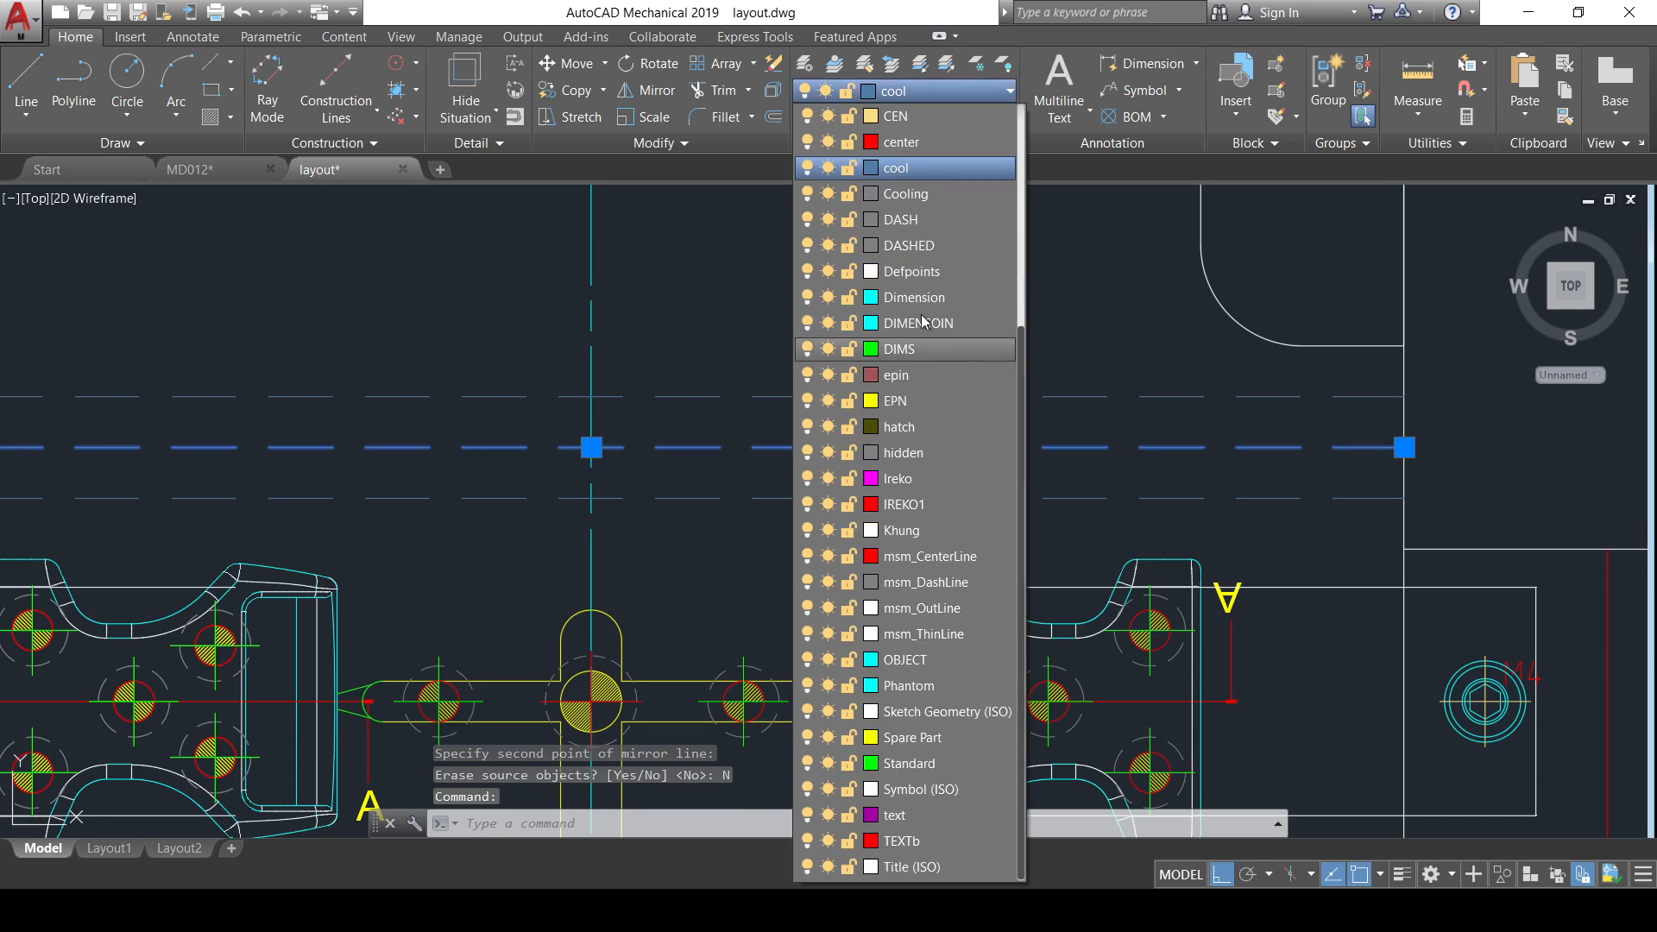
left_click(913, 145)
- Mirror the upper cooling channel's red centre line about the plate's horizontal centreline, keeping the original
scroll(806, 418, "down", 6)
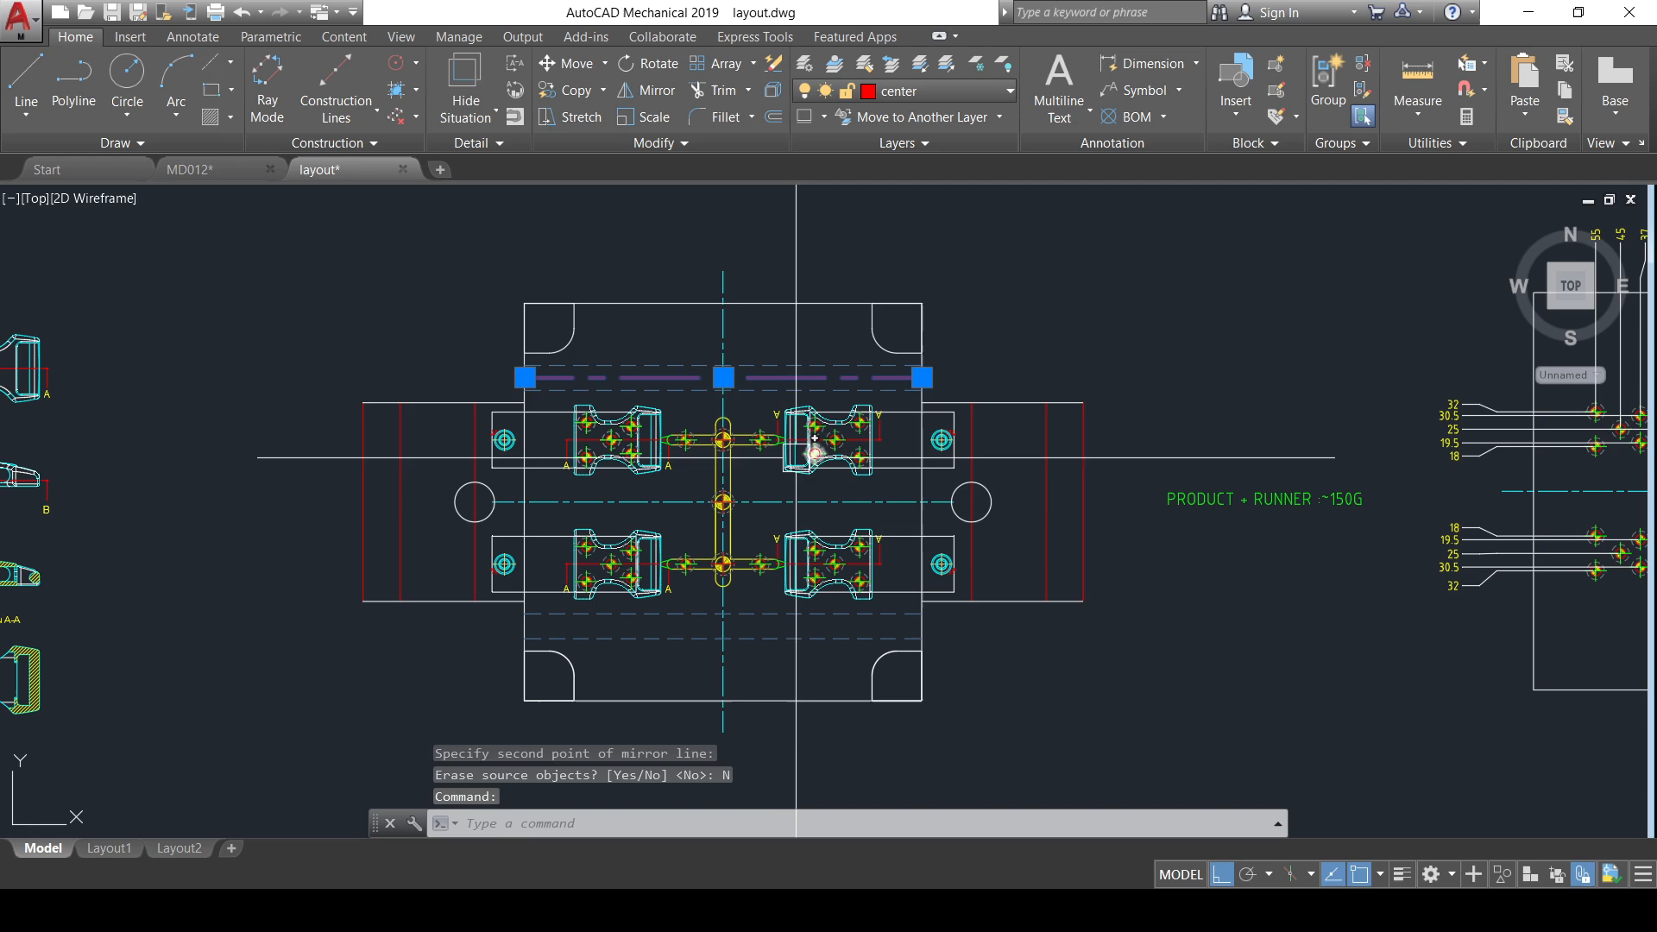
key("space")
scroll(747, 520, "up", 4)
left_click(687, 472)
left_click(1207, 489)
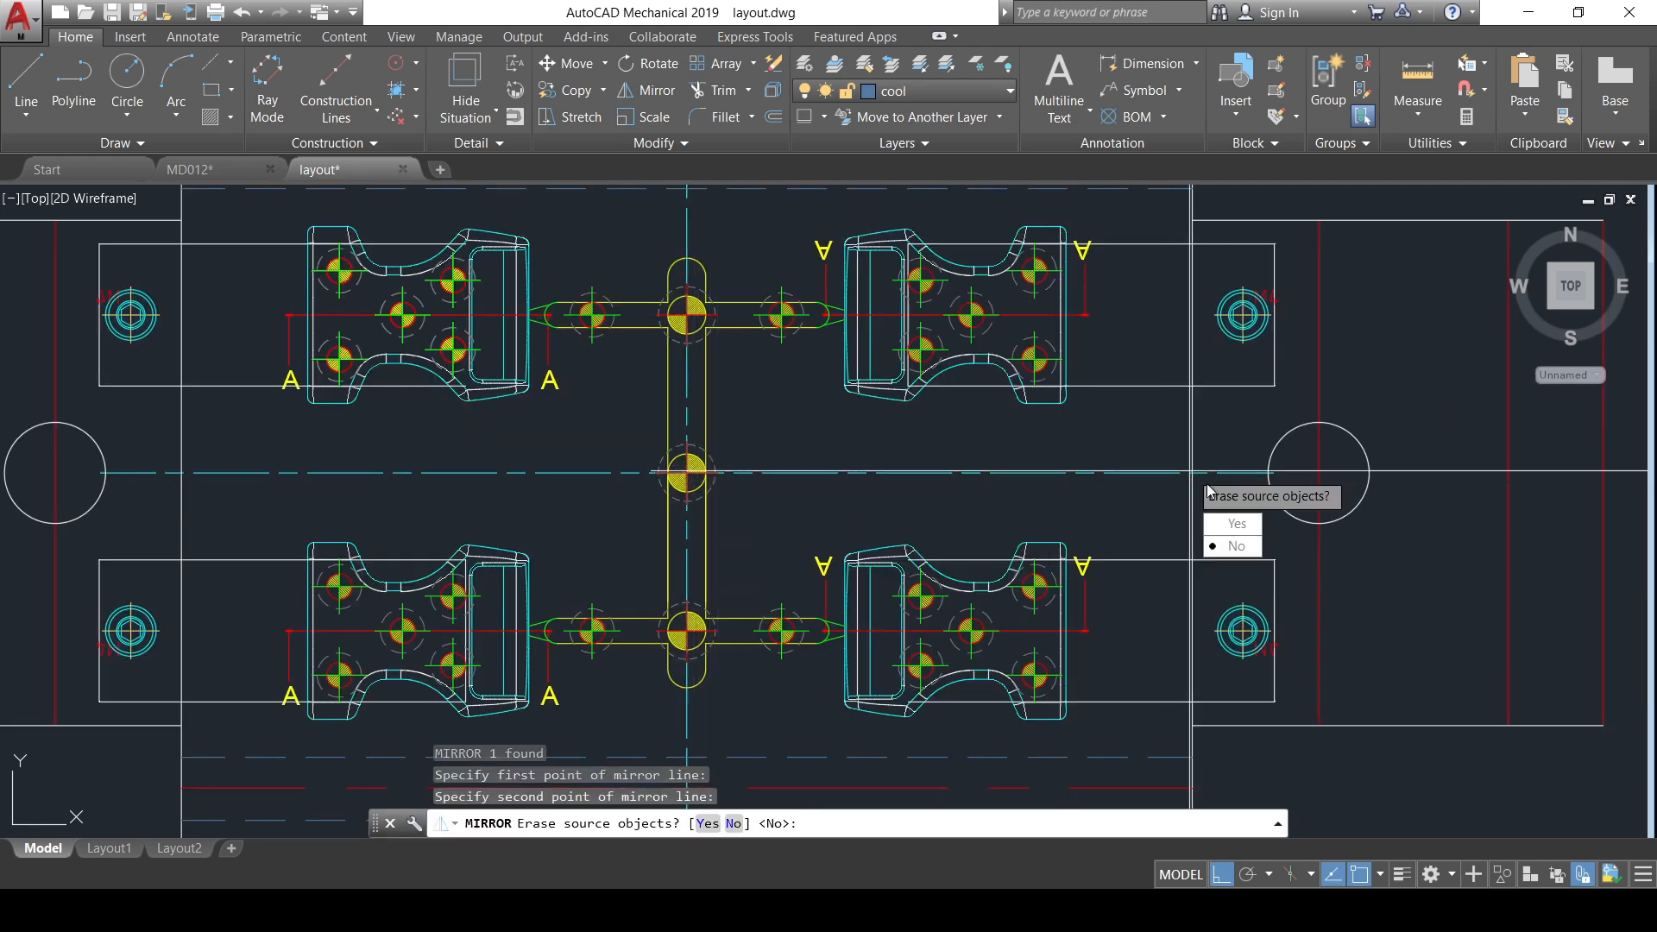
left_click(1238, 546)
scroll(863, 449, "down", 4)
scroll(863, 388, "up", 2)
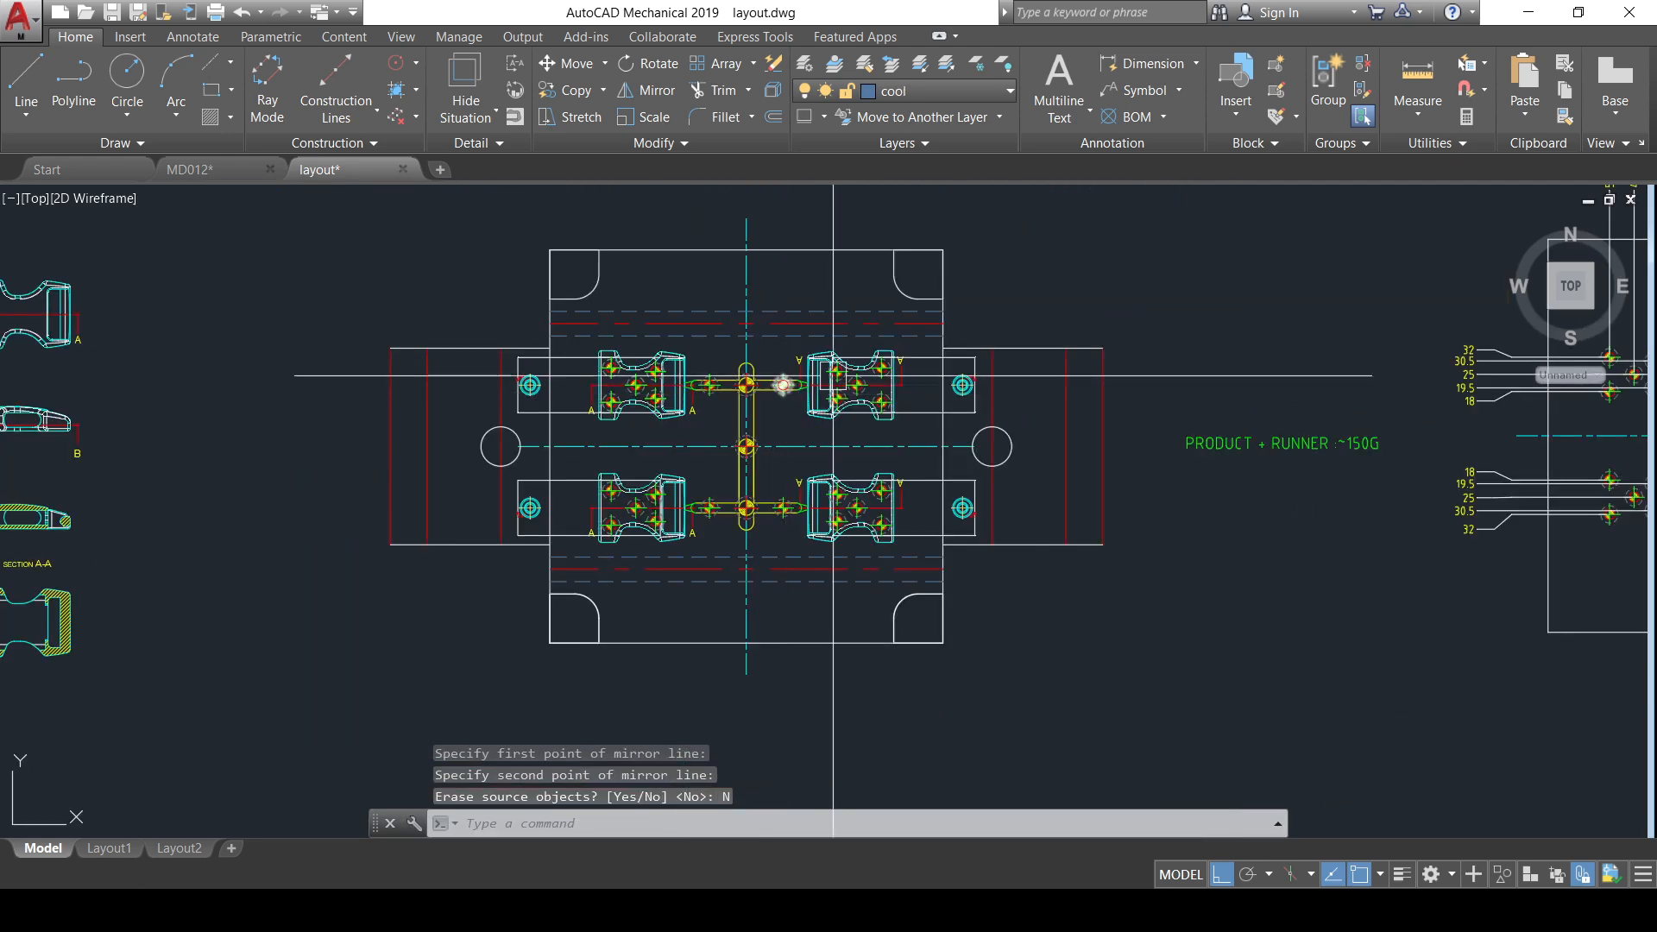
- Draw a radius 5 circle on the upper channel's centre line, 60 to the left of the plate's vertical centreline
scroll(647, 315, "up", 2)
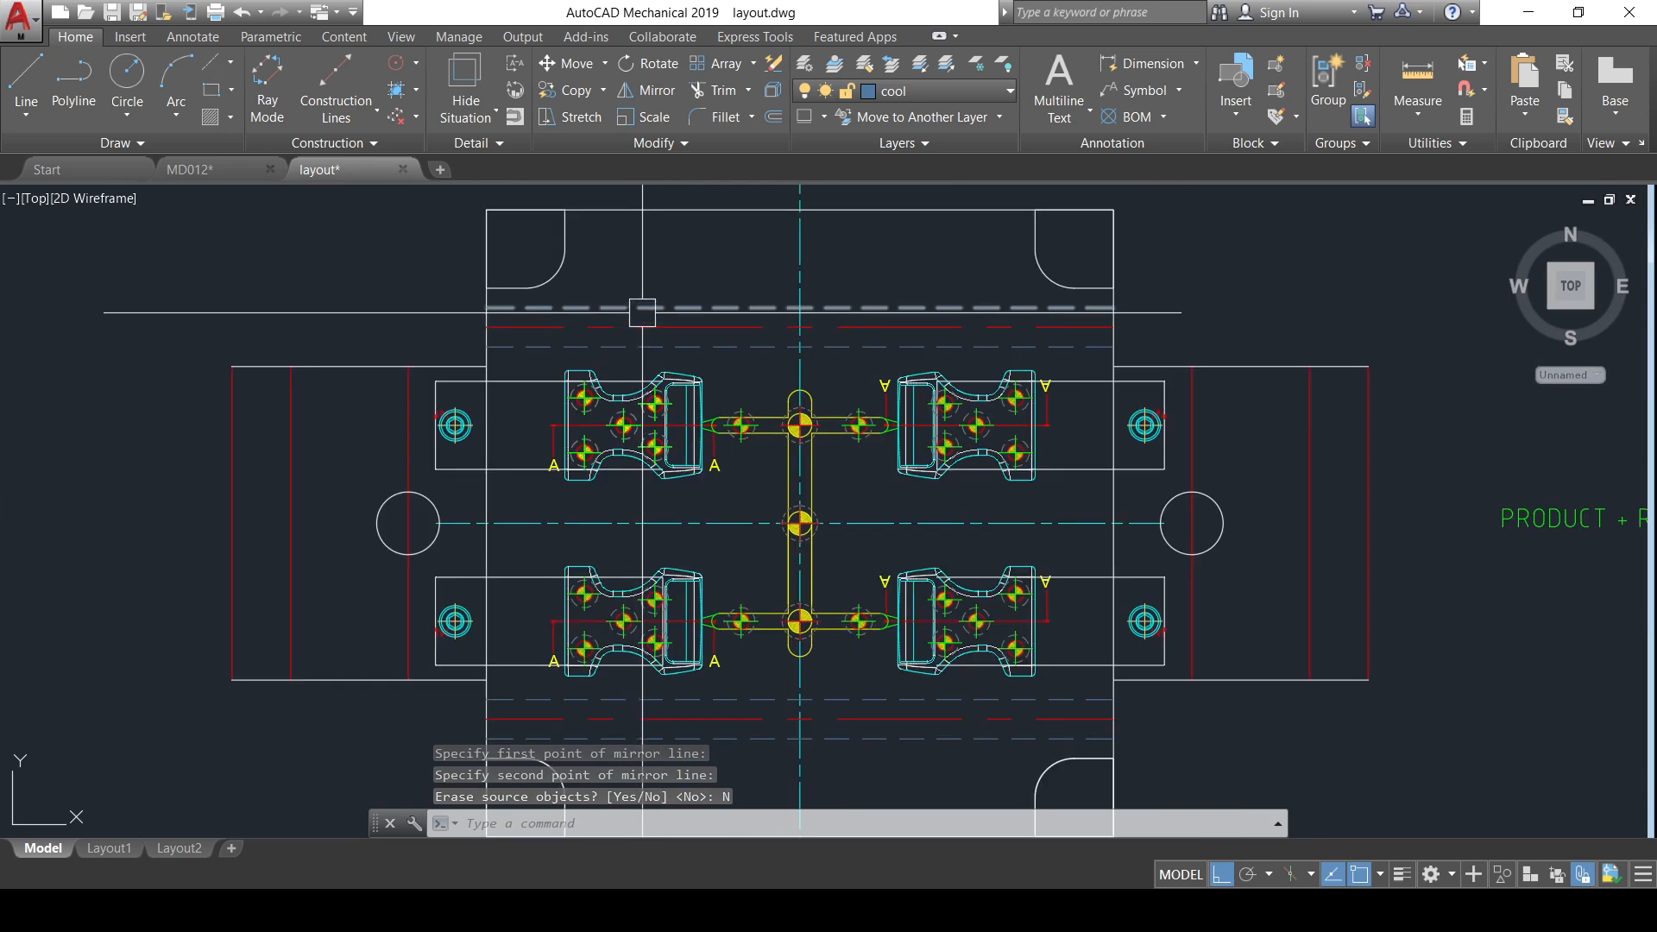
key("Return")
right_click(709, 259, "shift")
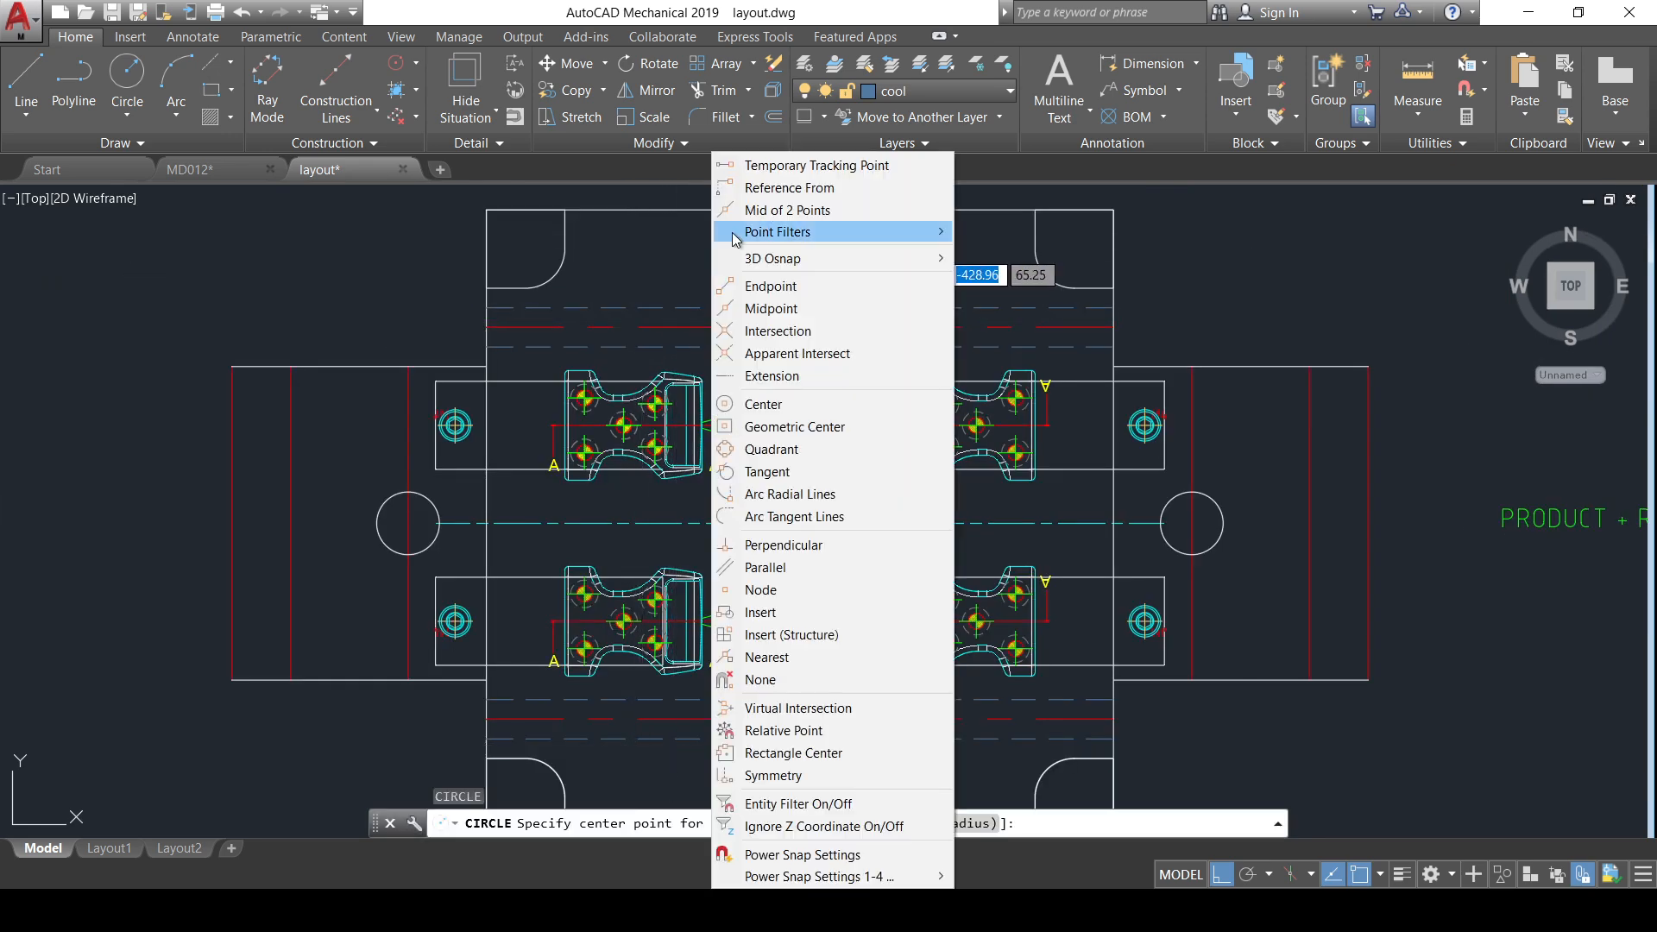
left_click(771, 189)
scroll(693, 312, "up", 2)
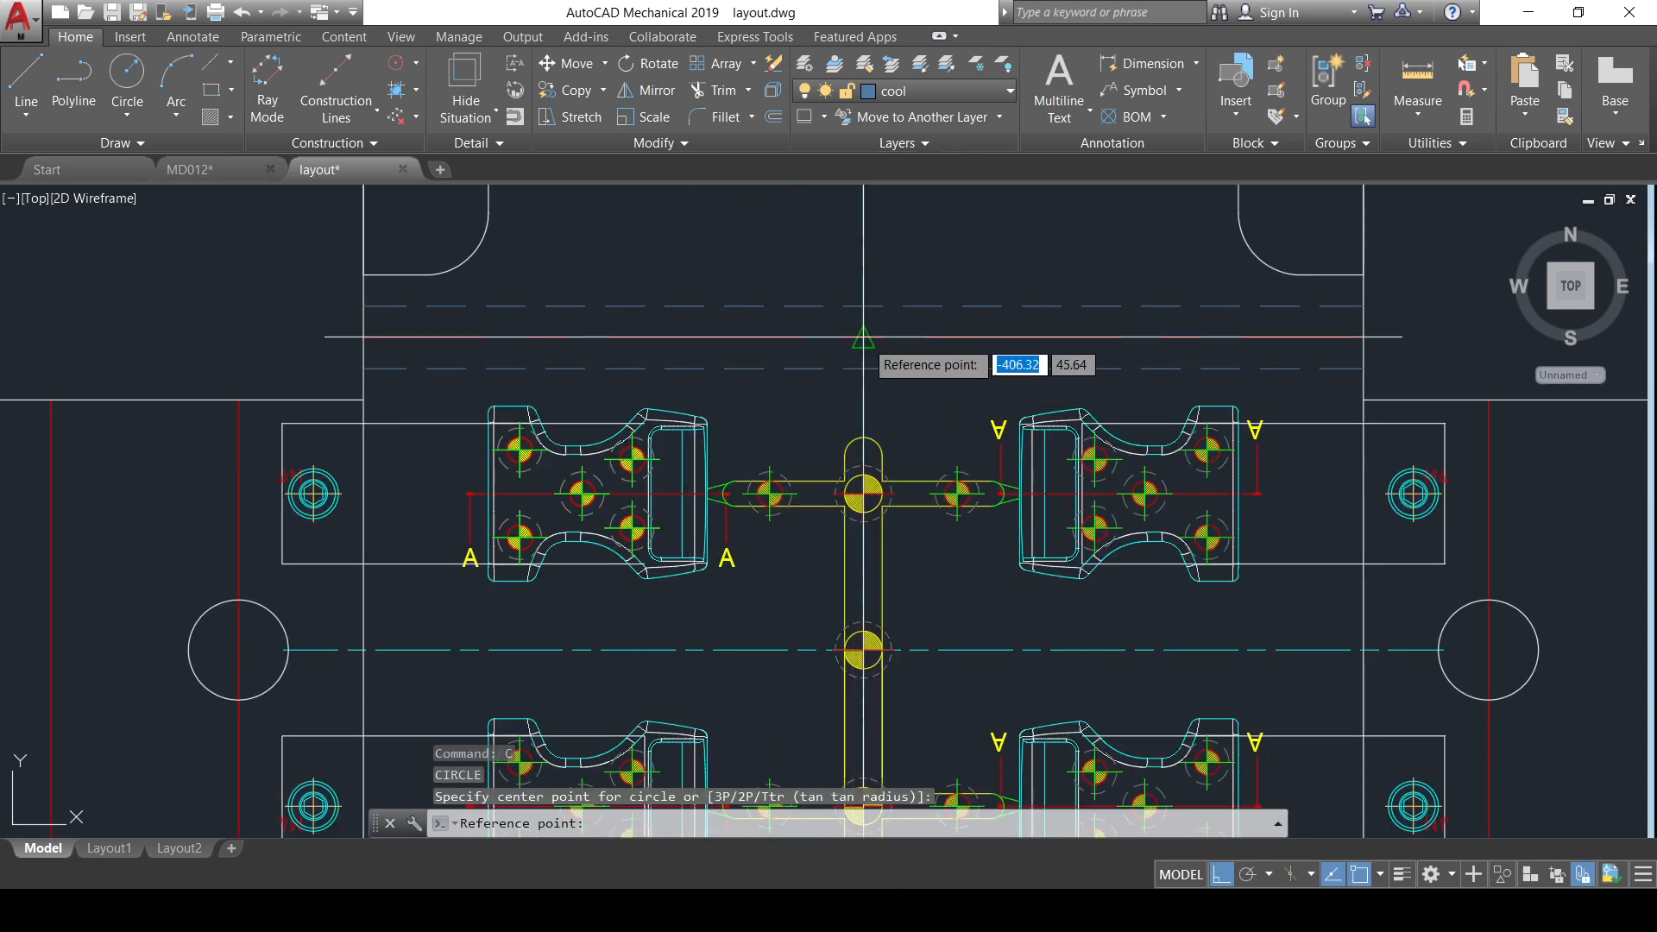
left_click(799, 327)
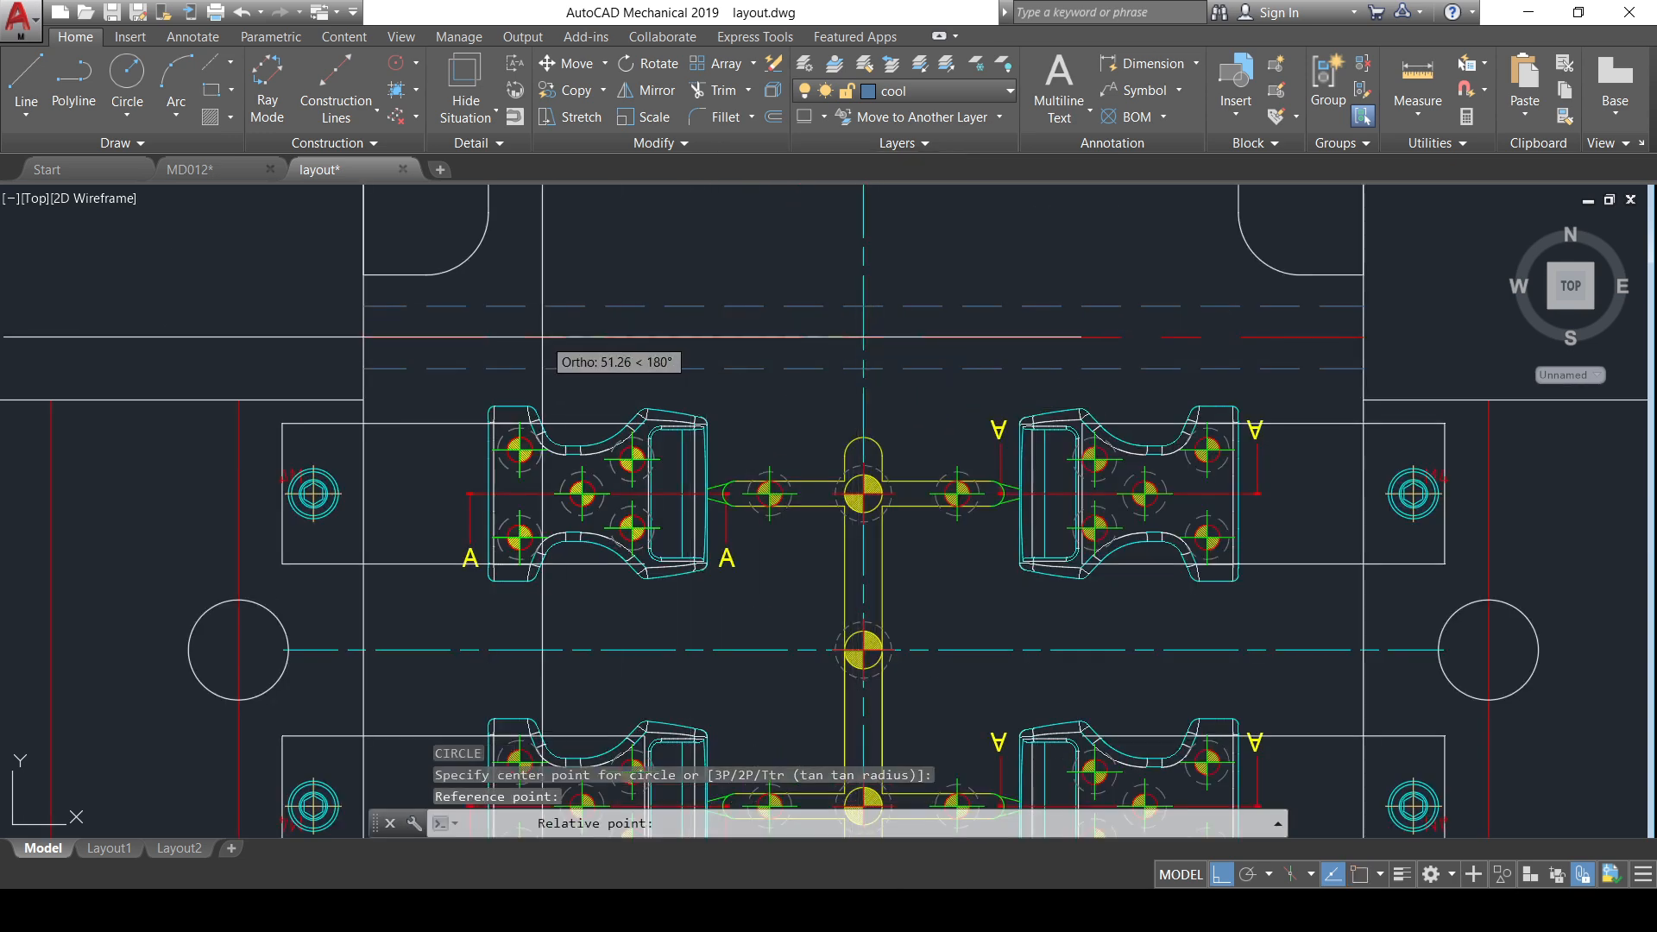
left_click(488, 337)
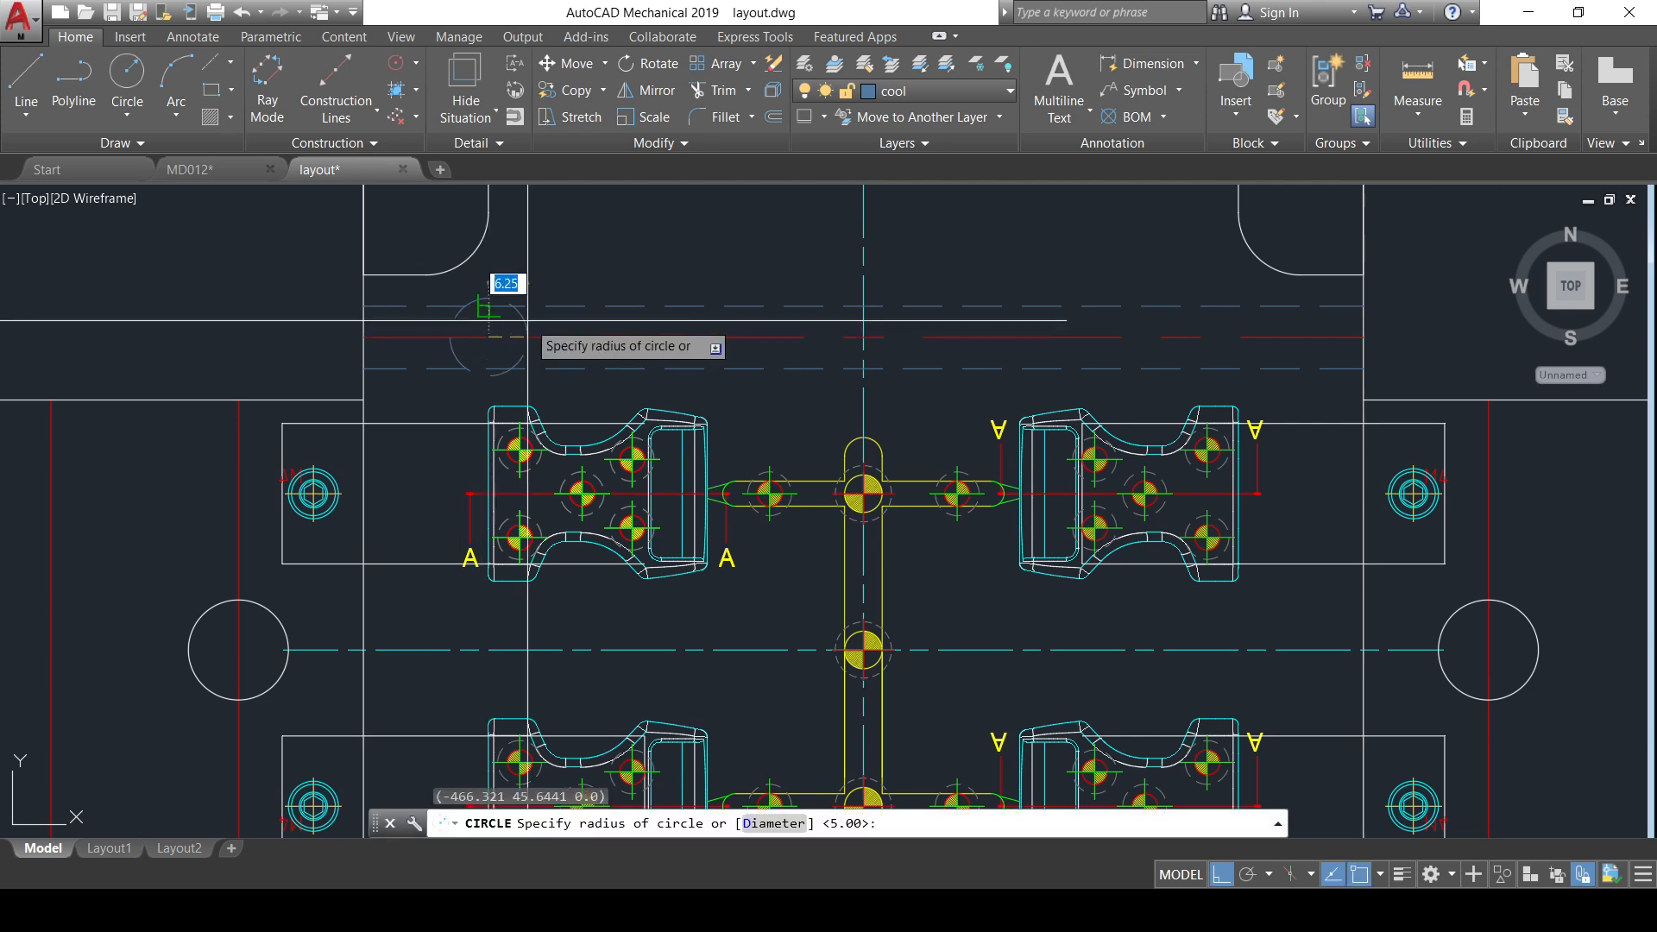
type("5")
key("Return")
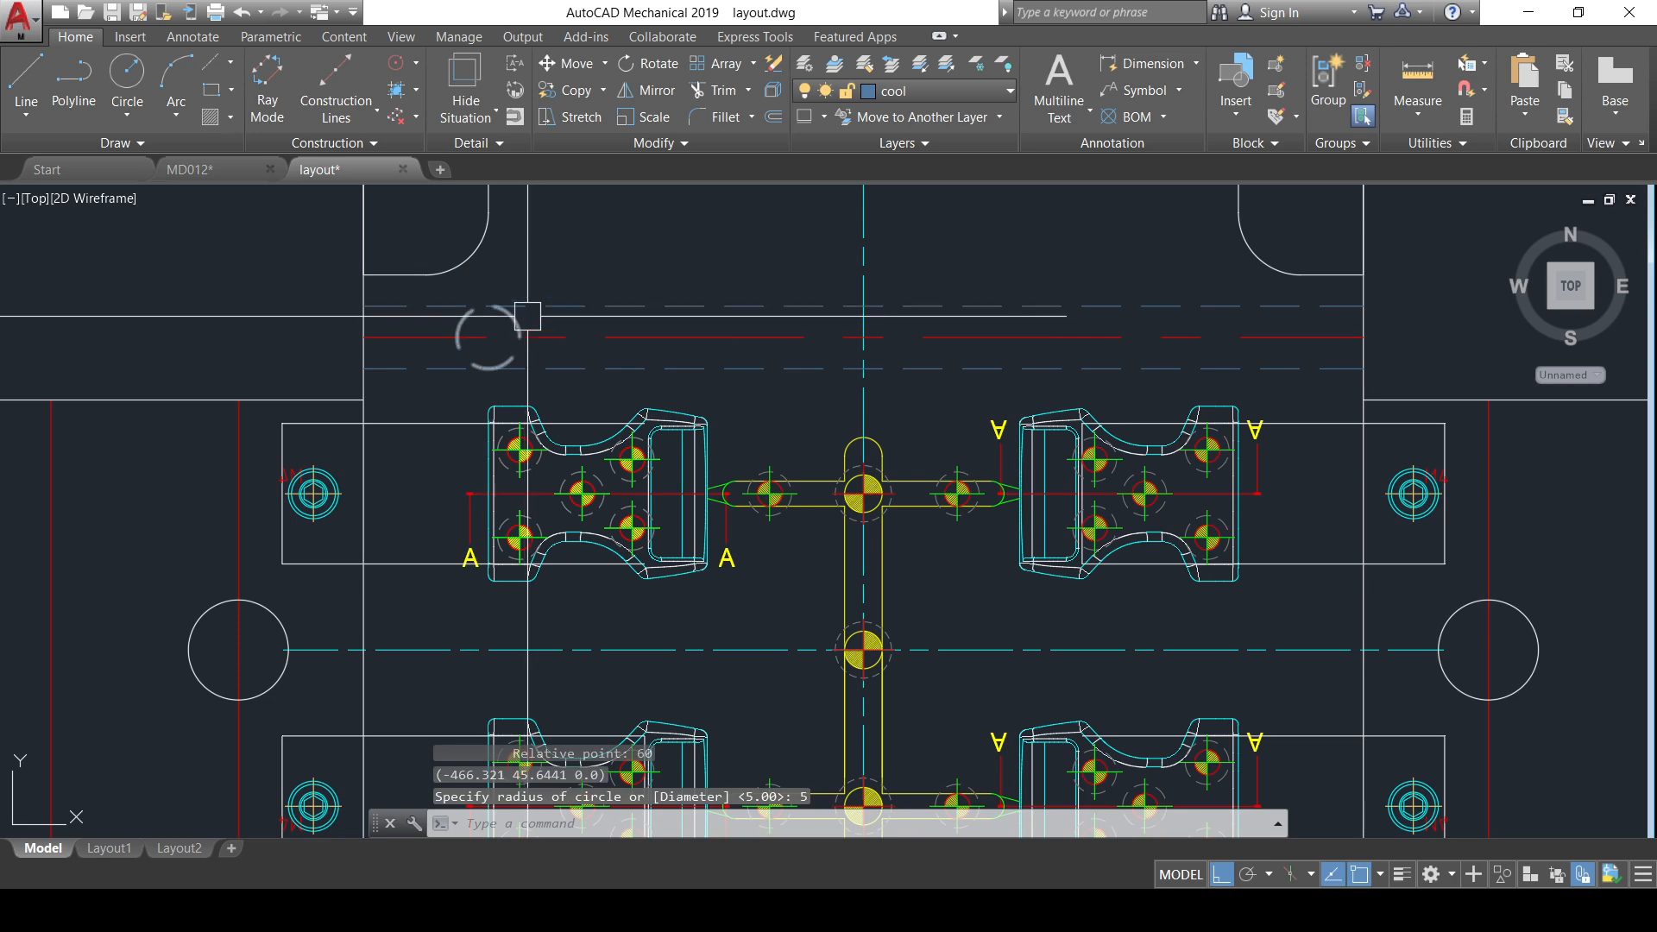
- Mirror the cooling circle about the plate's vertical centreline, keeping the original
scroll(527, 316, "up", 2)
left_click(506, 314)
scroll(535, 336, "down", 5)
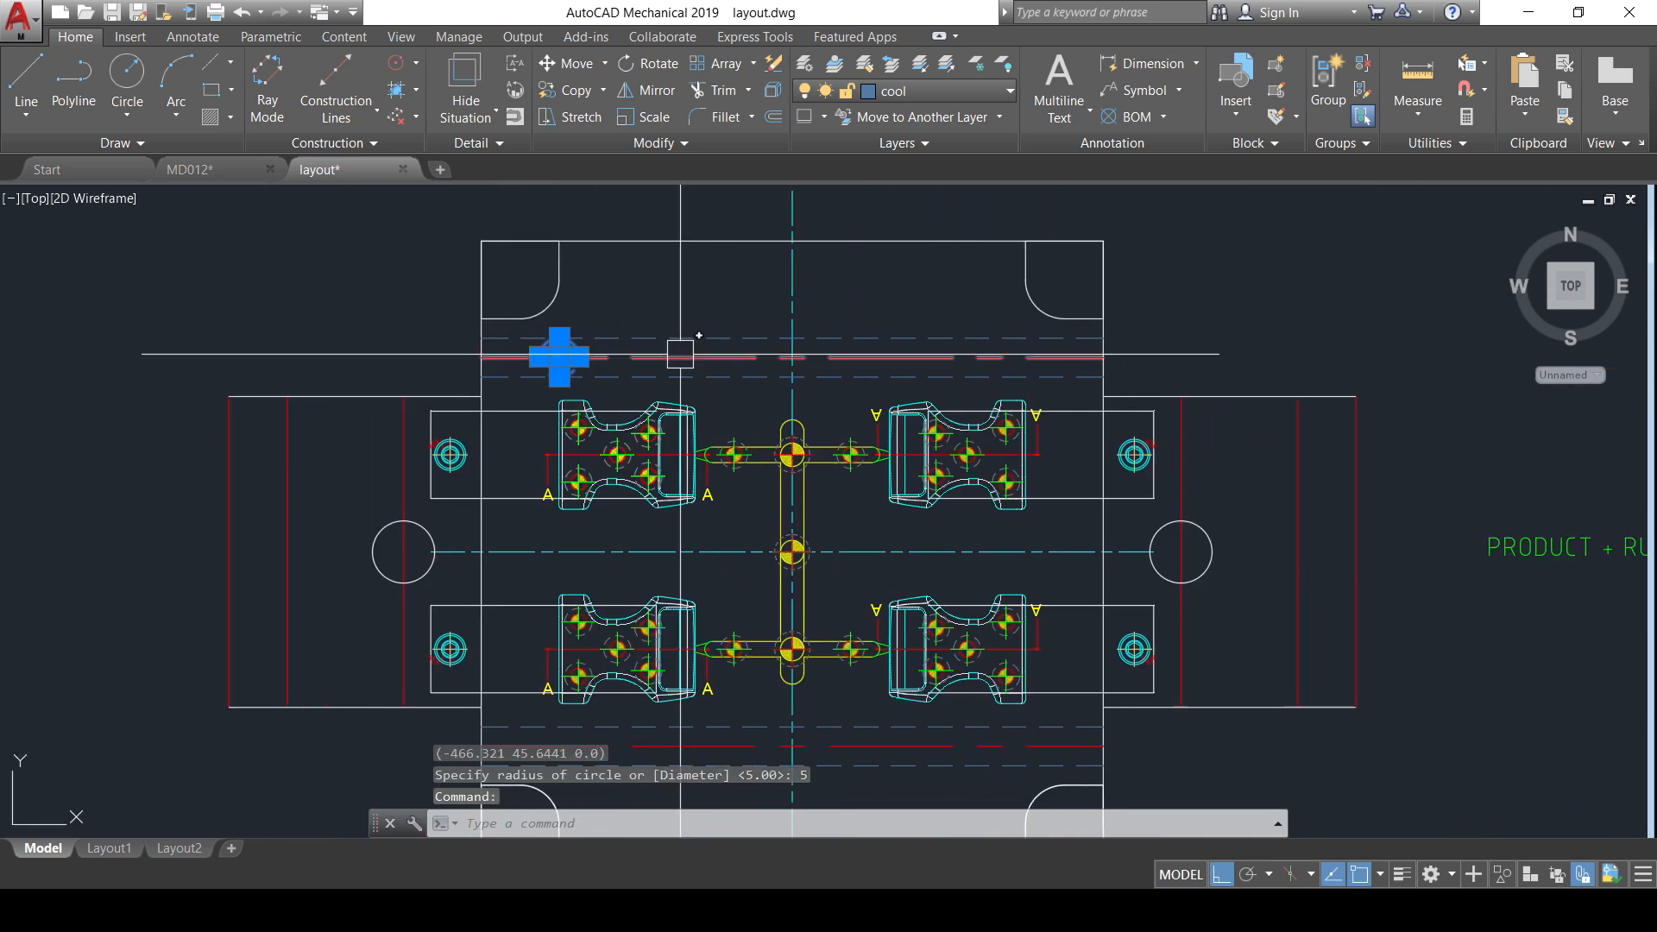
type("mi")
key("Return")
scroll(798, 566, "up", 3)
left_click(773, 528)
scroll(771, 588, "down", 3)
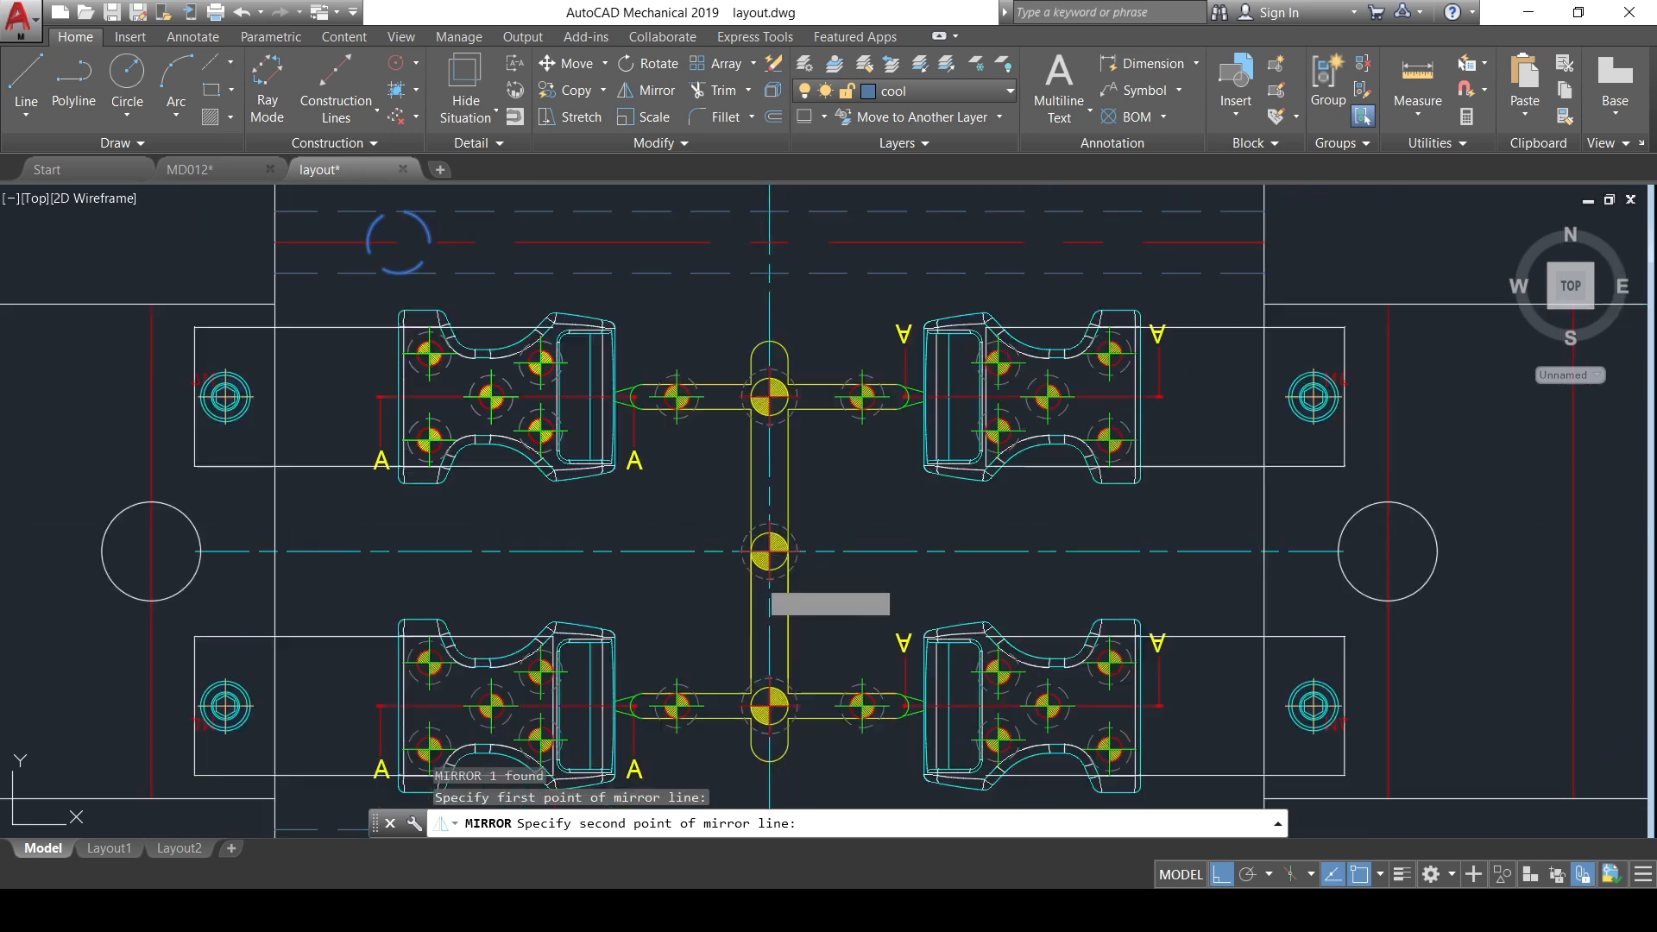
left_click(790, 321)
type("n")
key("Return")
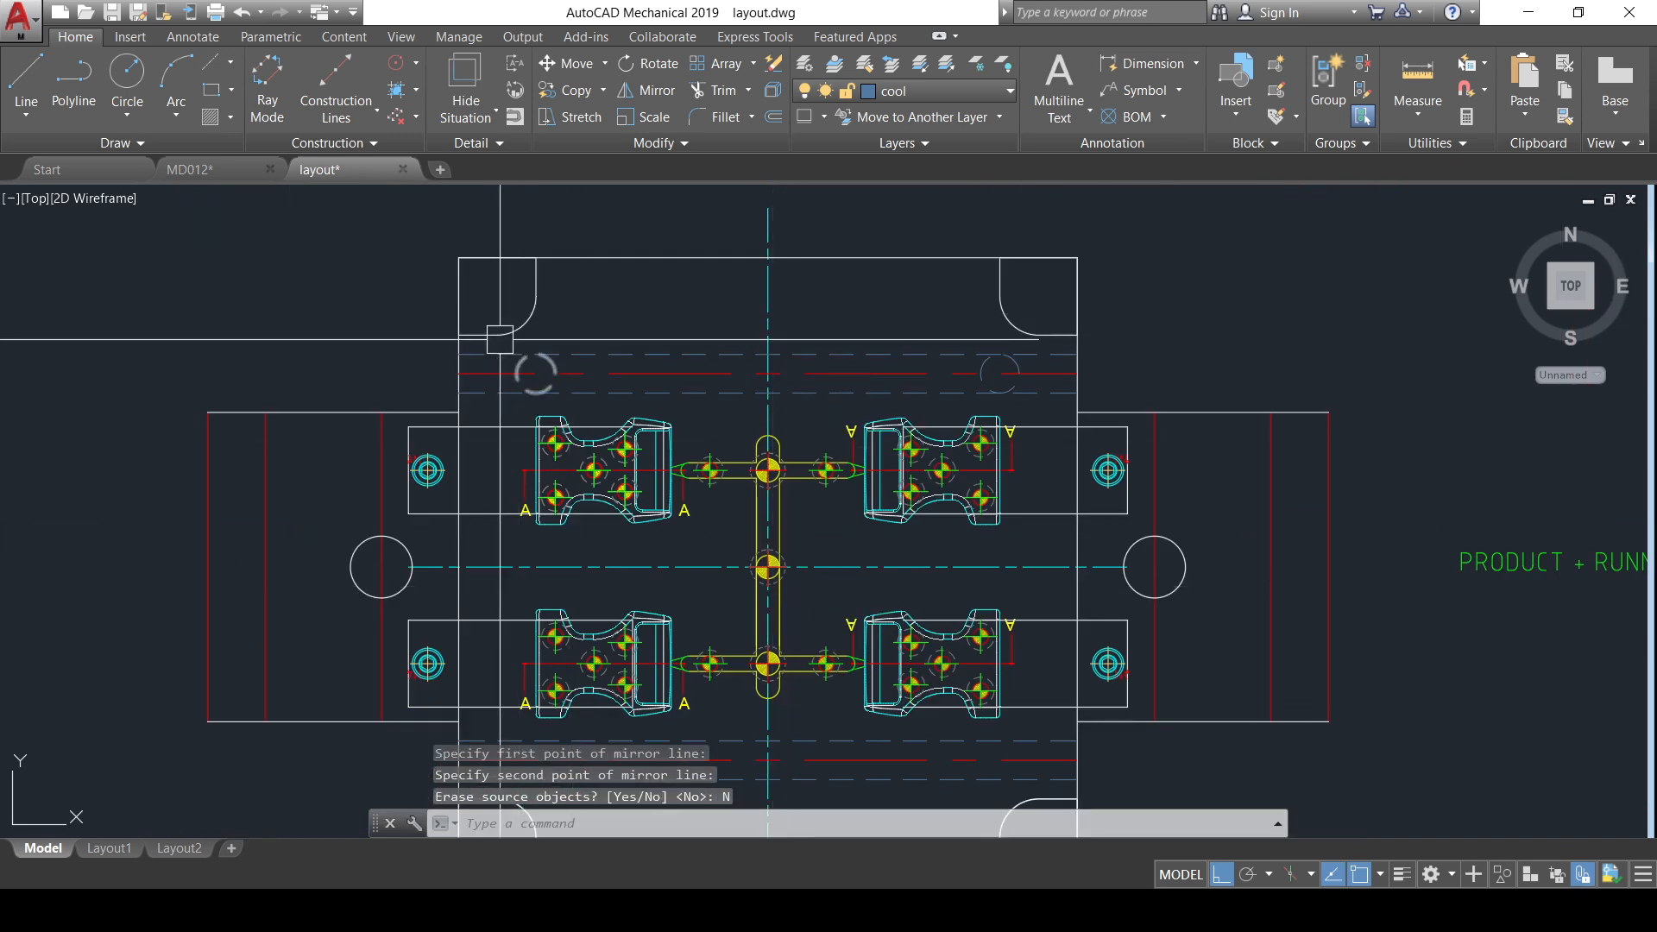
- Mirror both upper cooling circles about the plate's horizontal centreline onto the lower channel, keeping the originals
left_click(548, 361)
left_click(984, 368)
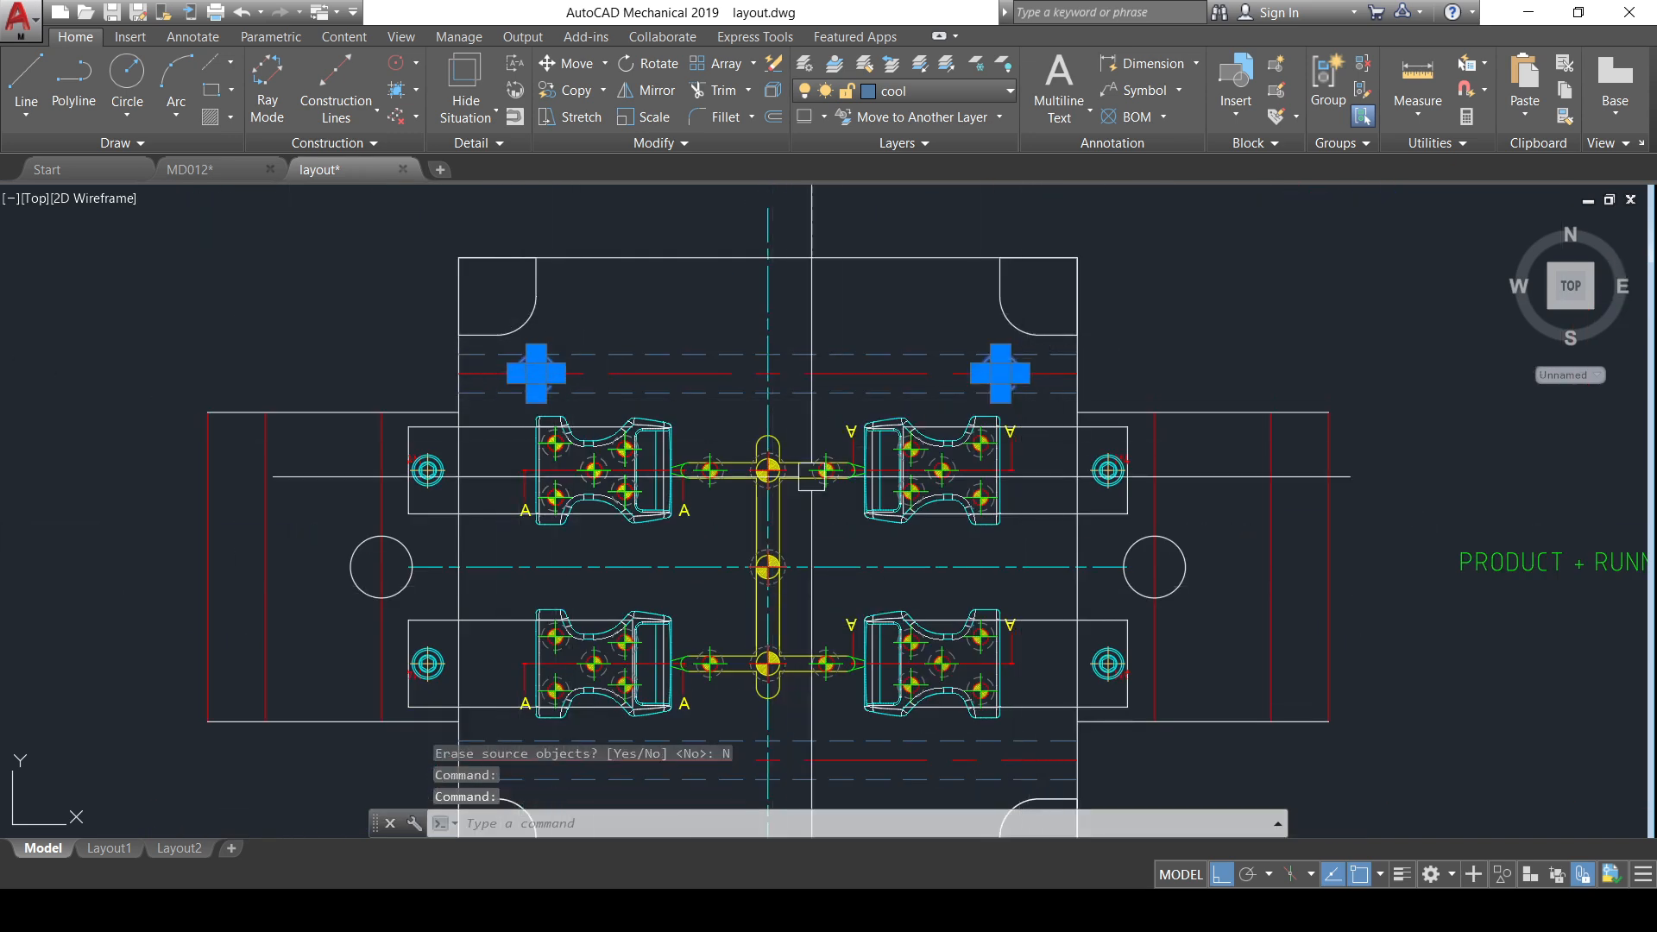
middle_click_drag(725, 484, 710, 402)
type("MI")
key("Return")
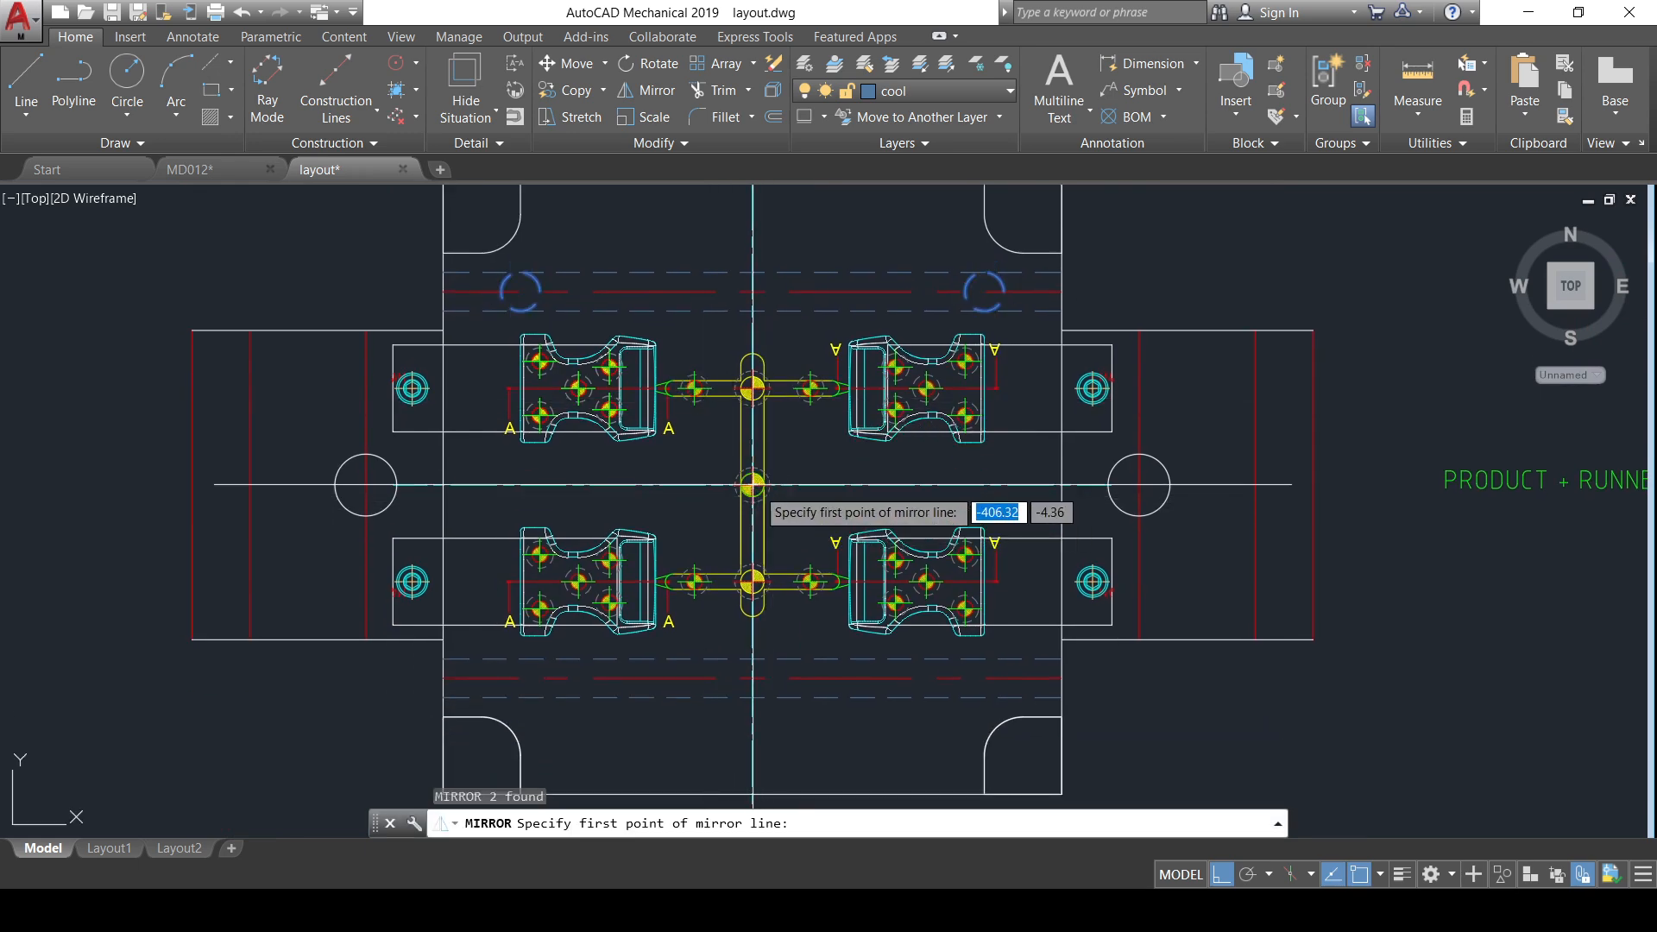
left_click(752, 485)
left_click(1054, 506)
left_click(1098, 583)
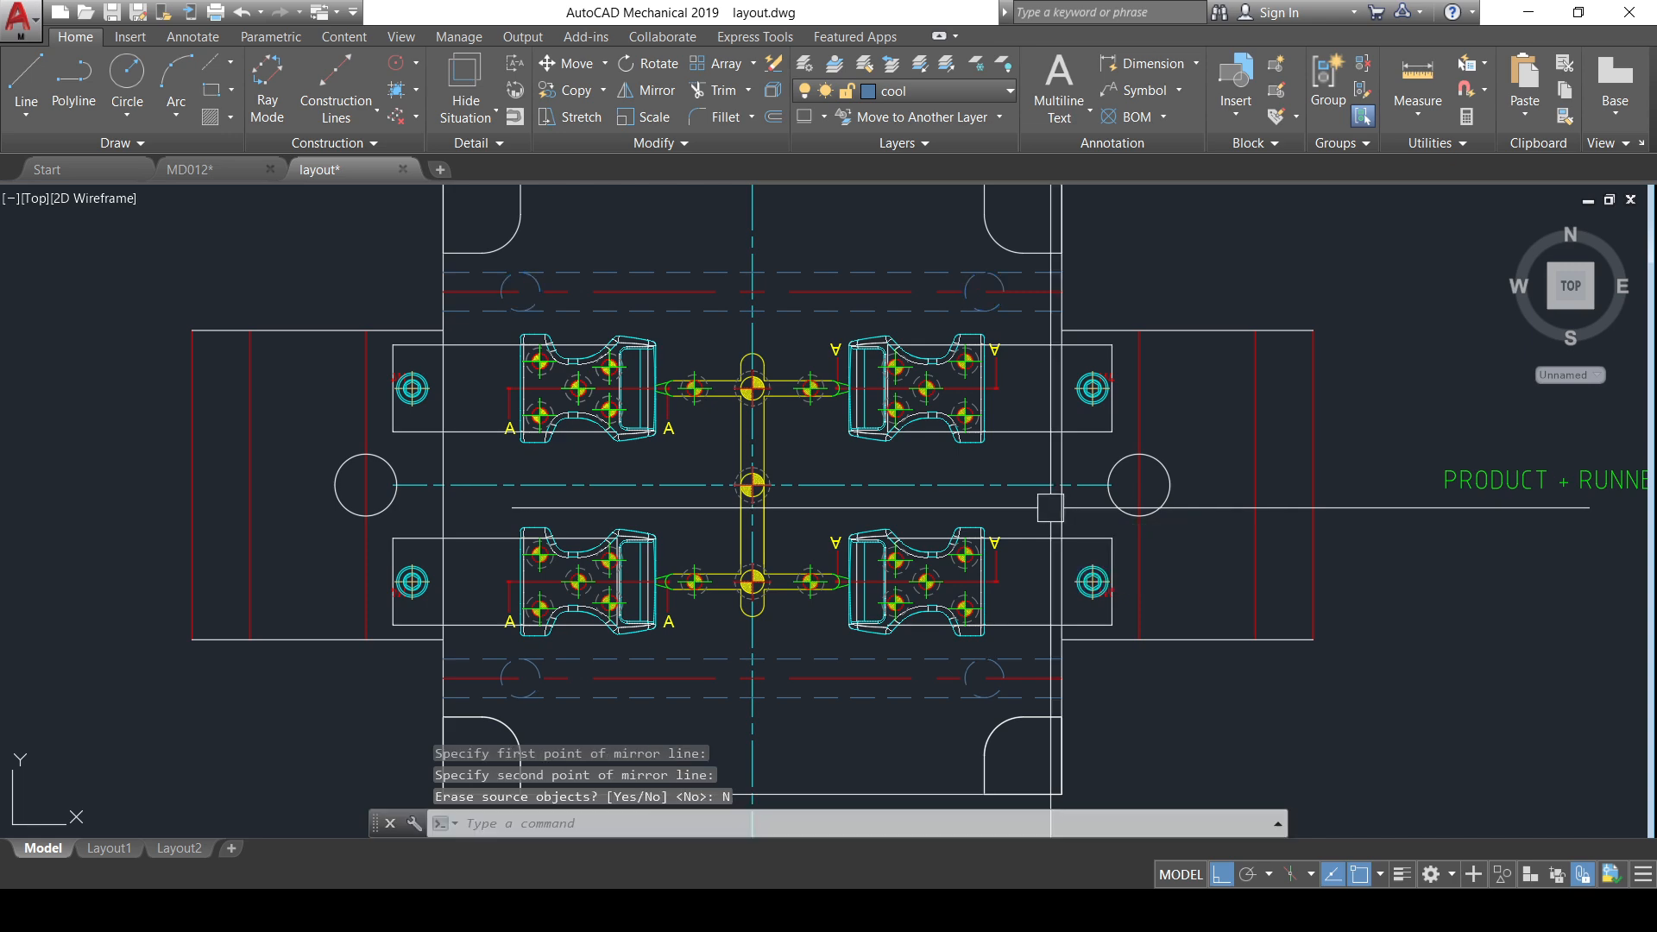
- Examine the upper and lower cooling channels and their circles in relation to the plate corners and buckle cavities
scroll(1047, 500, "down", 4)
scroll(716, 390, "up", 3)
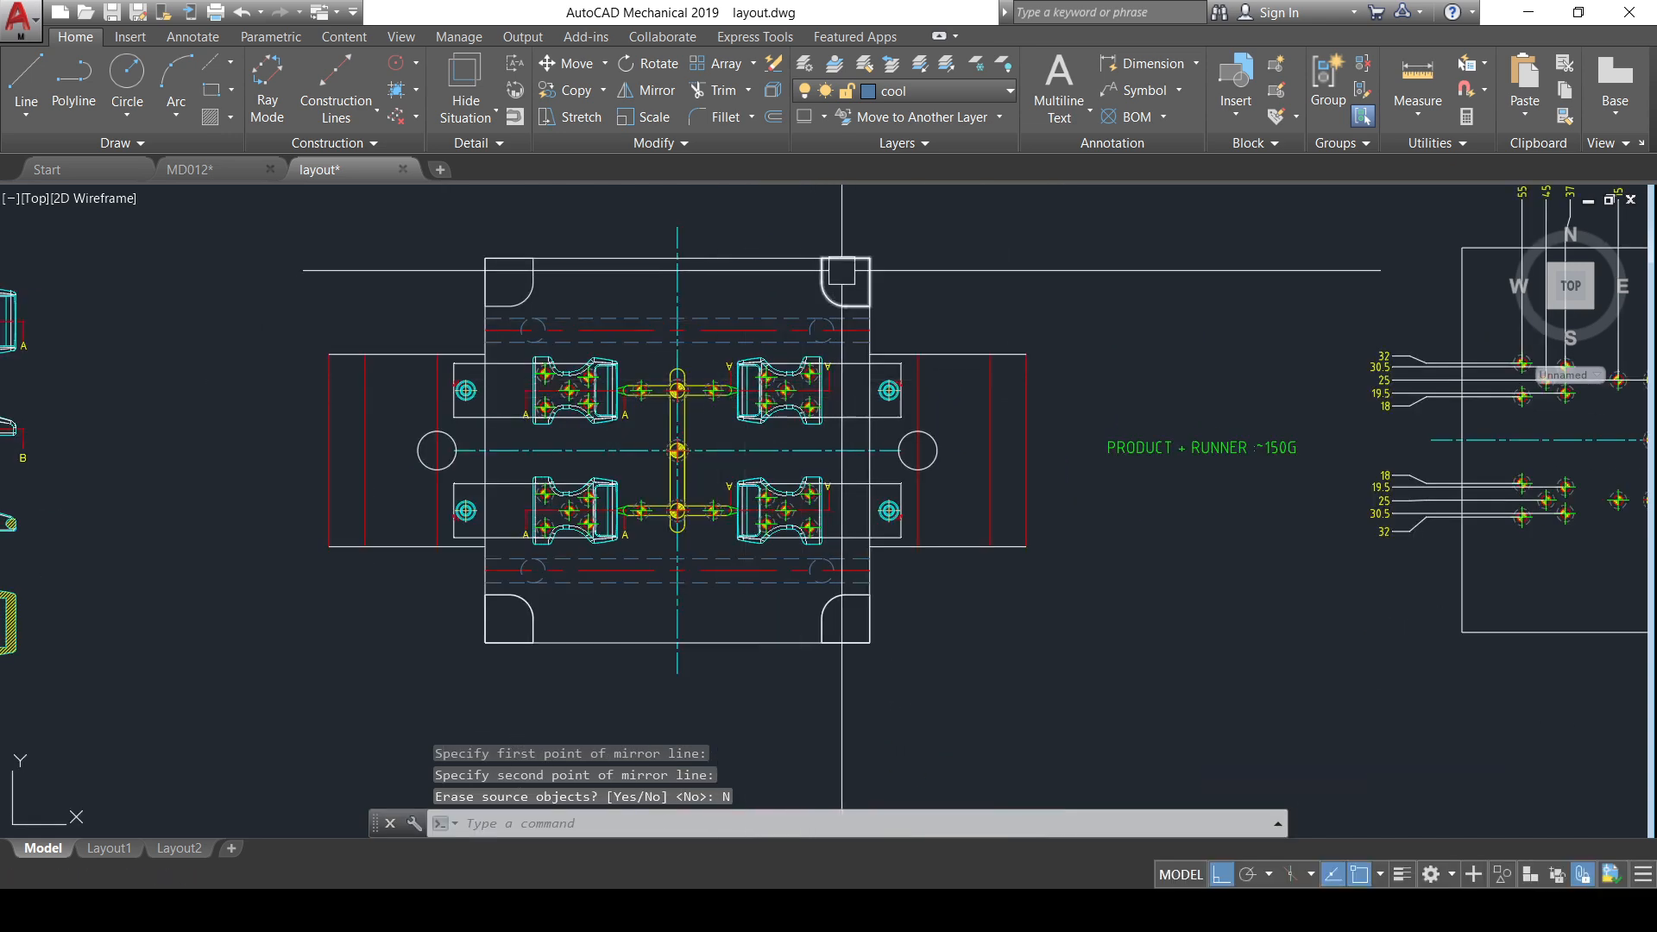
middle_click_drag(886, 514, 857, 456)
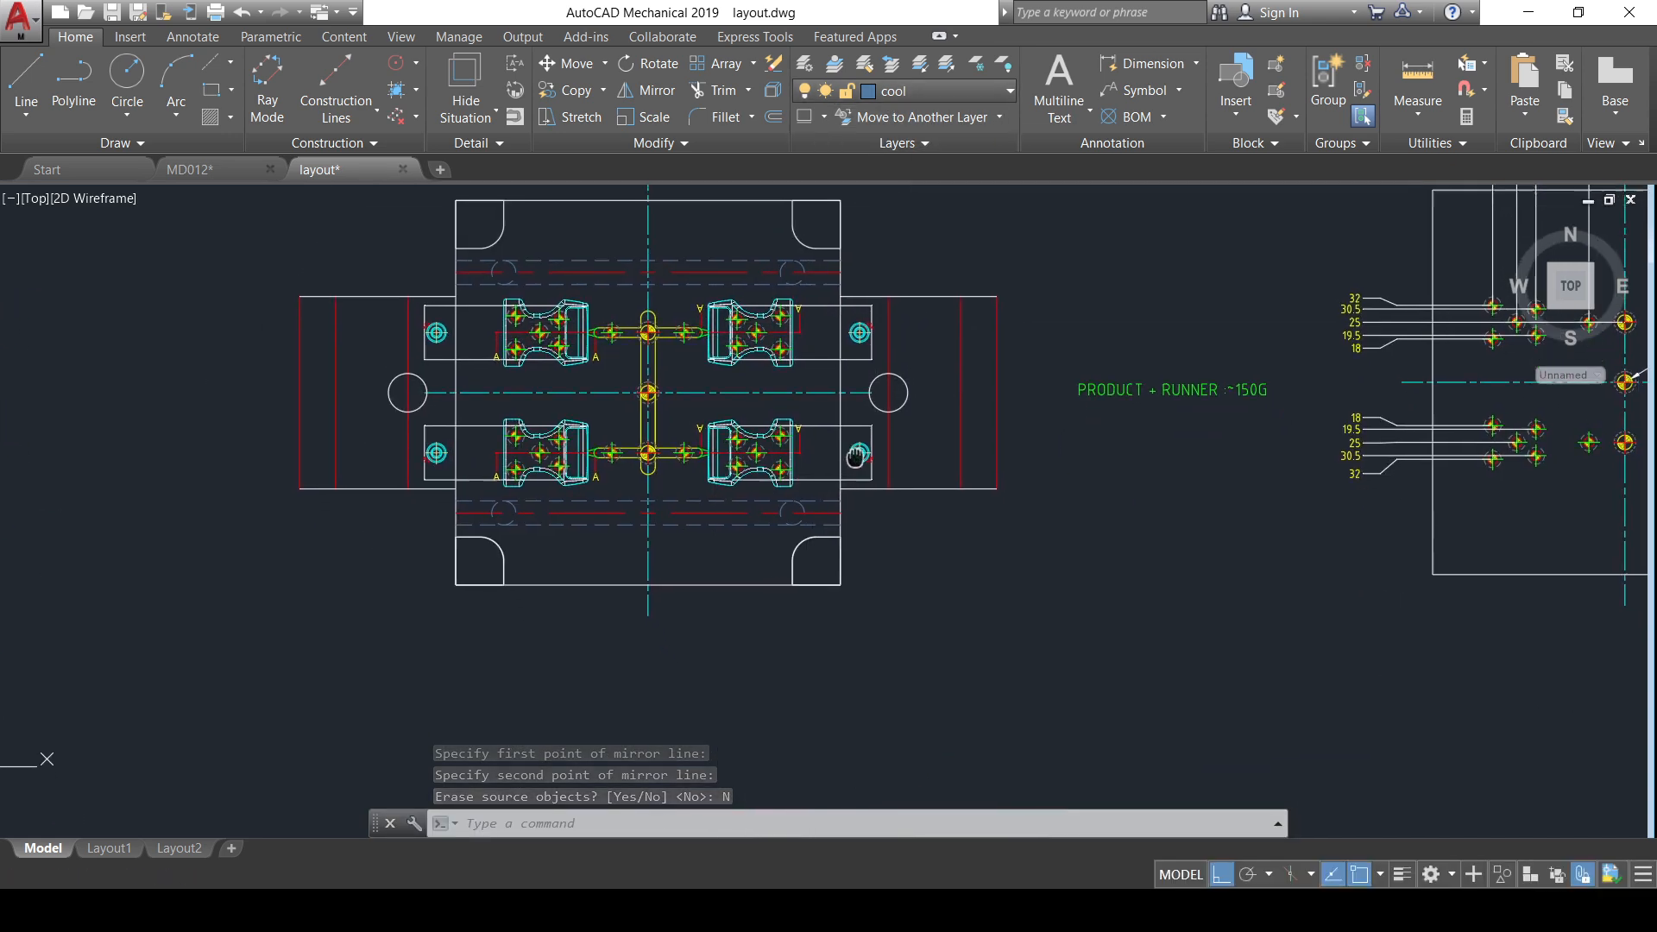
scroll(857, 456, "down", 2)
middle_click_drag(909, 547, 881, 507)
scroll(826, 503, "up", 2)
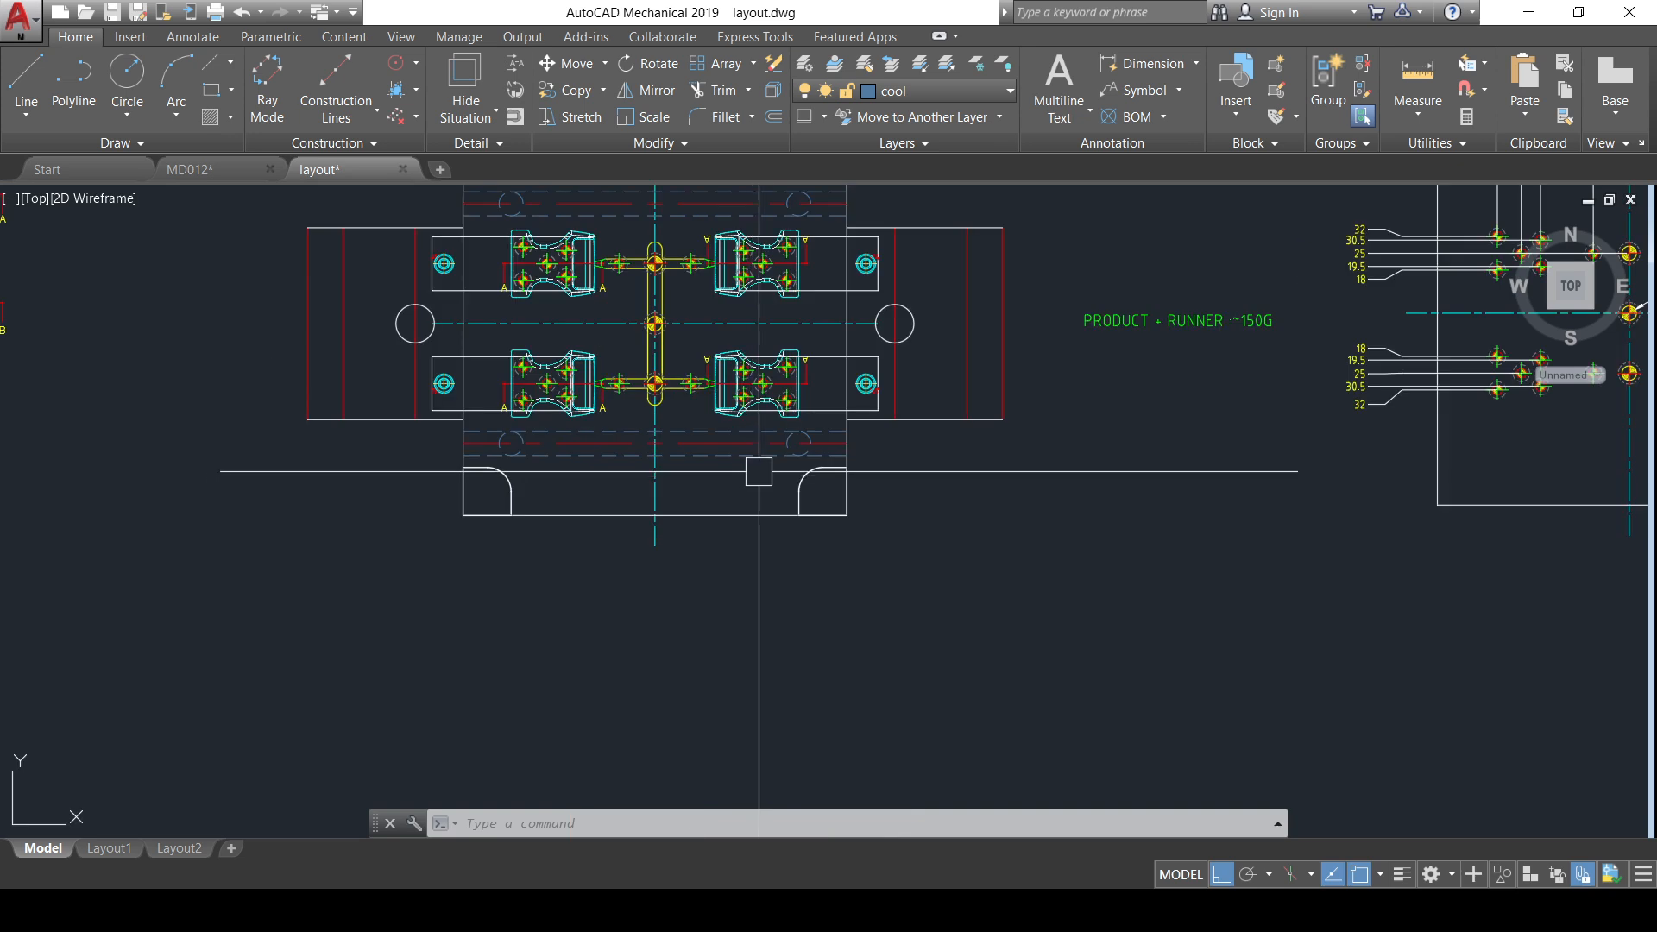
middle_click_drag(755, 474, 785, 592)
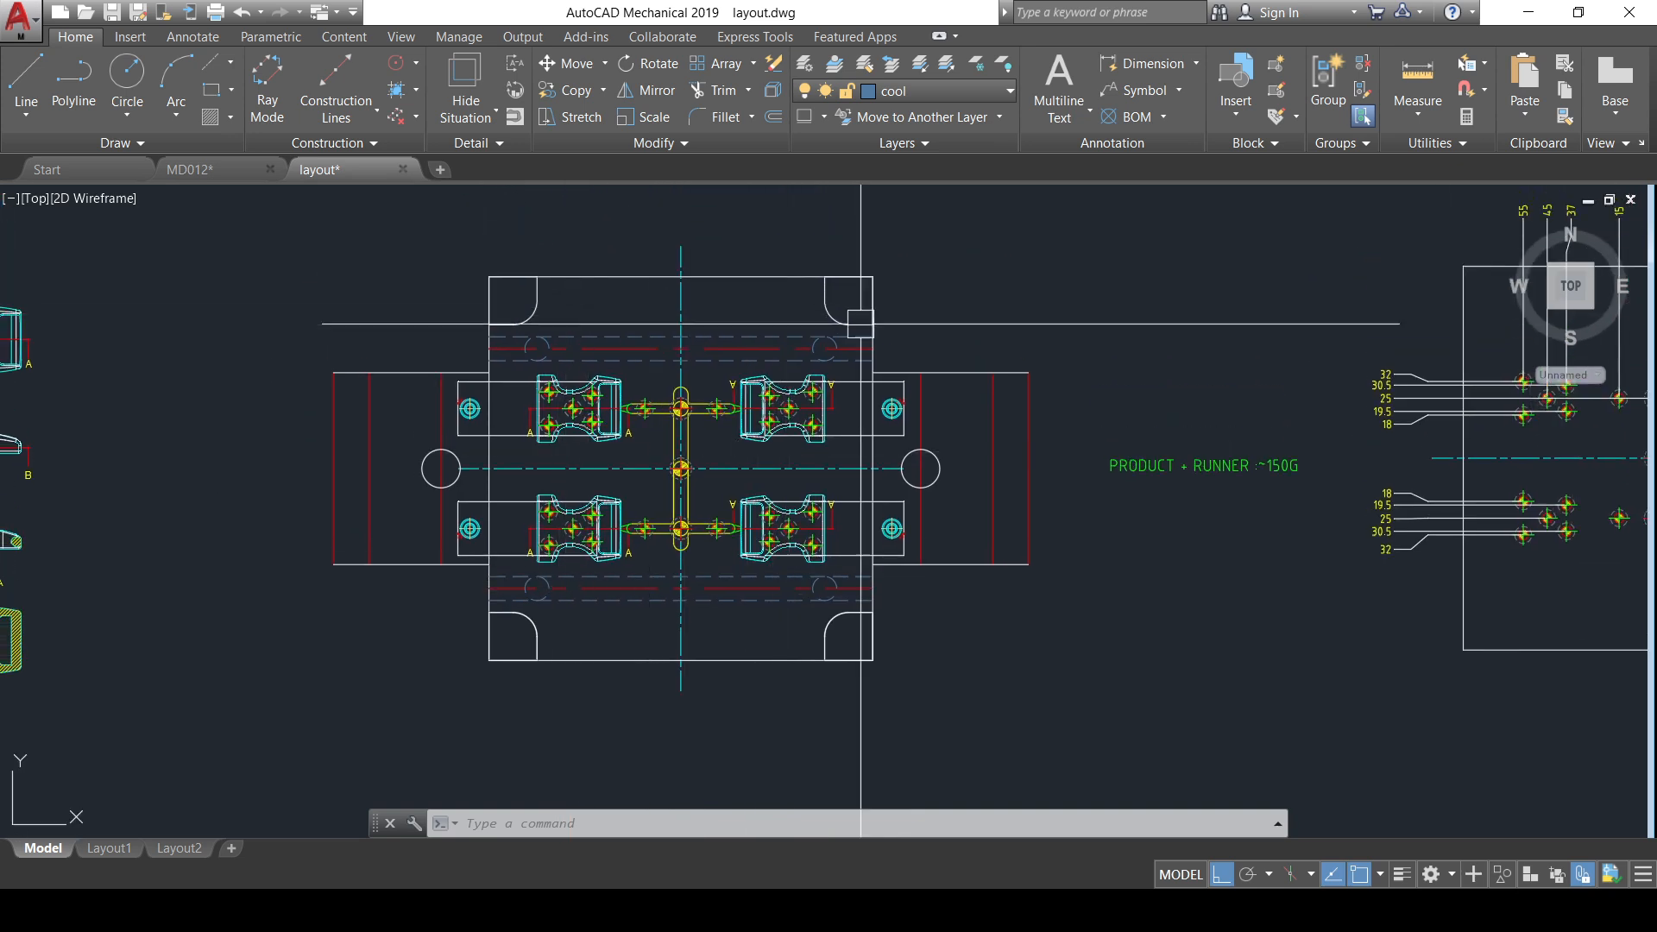
middle_click_drag(850, 388, 819, 274)
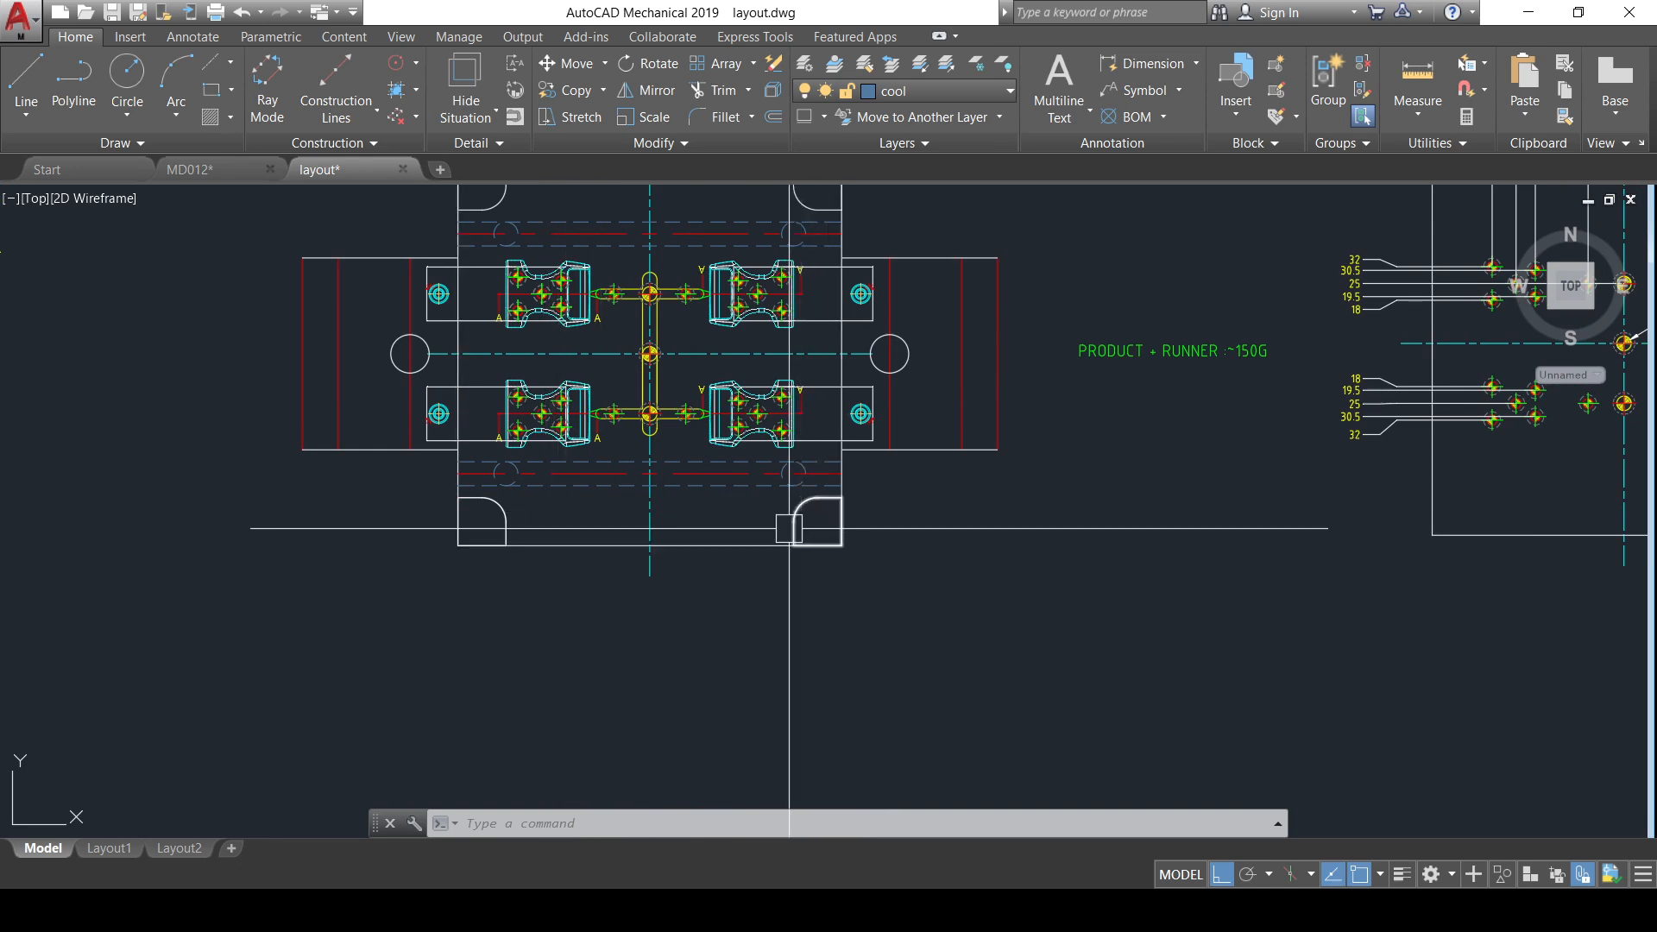
middle_click_drag(789, 528, 831, 657)
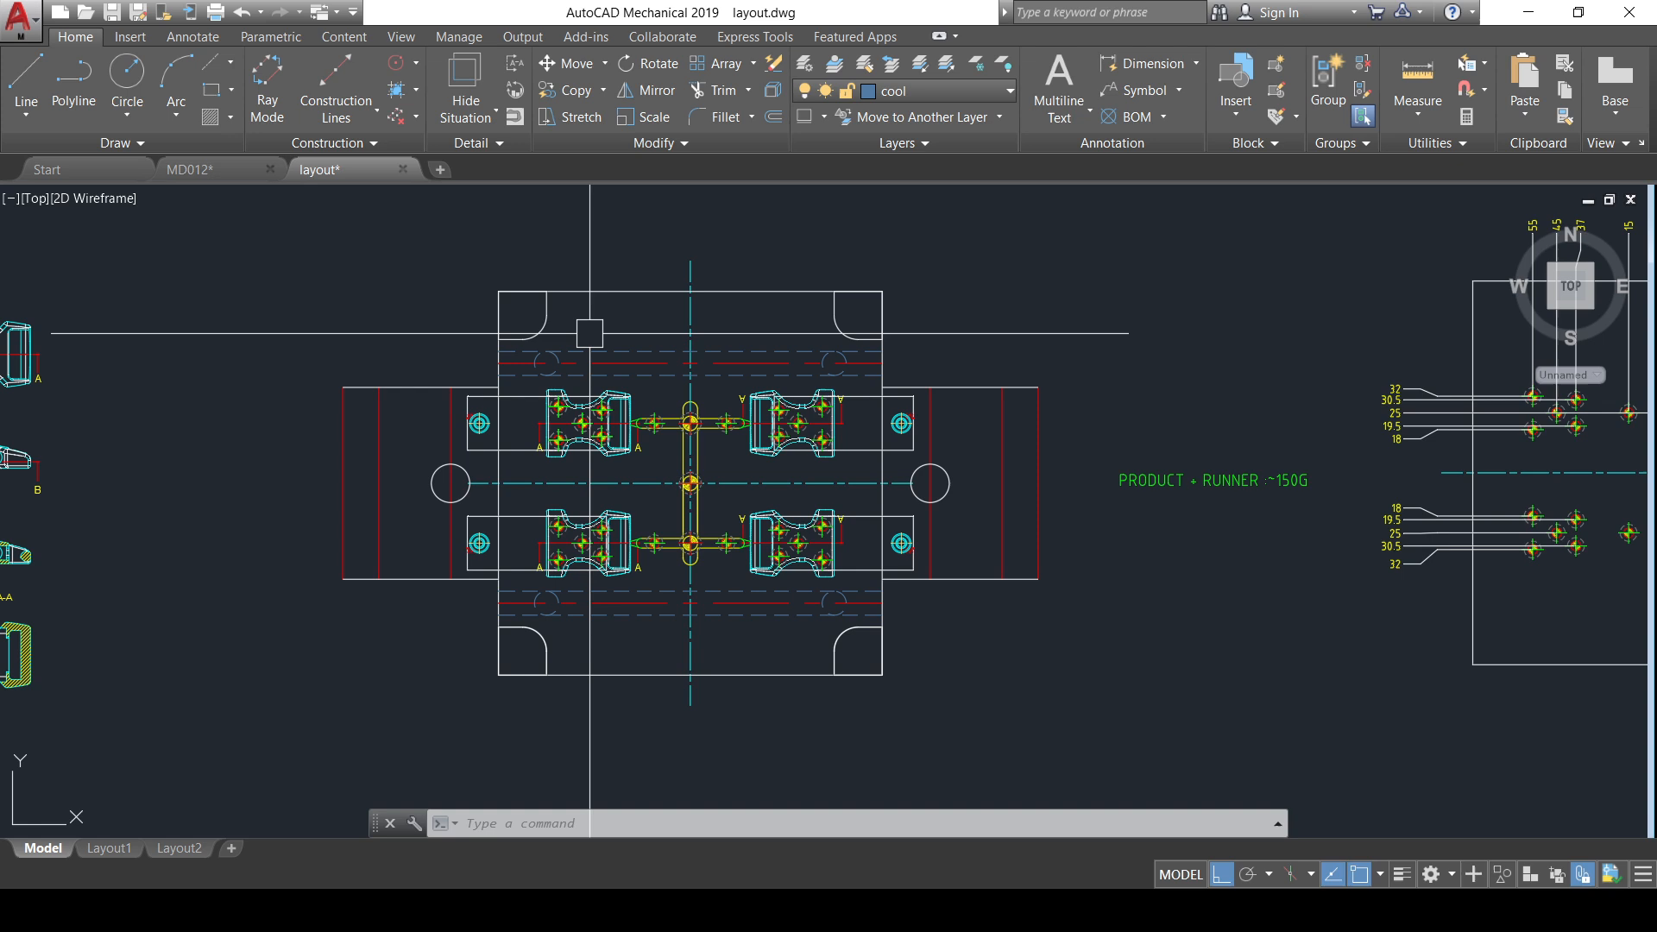
scroll(567, 384, "up", 2)
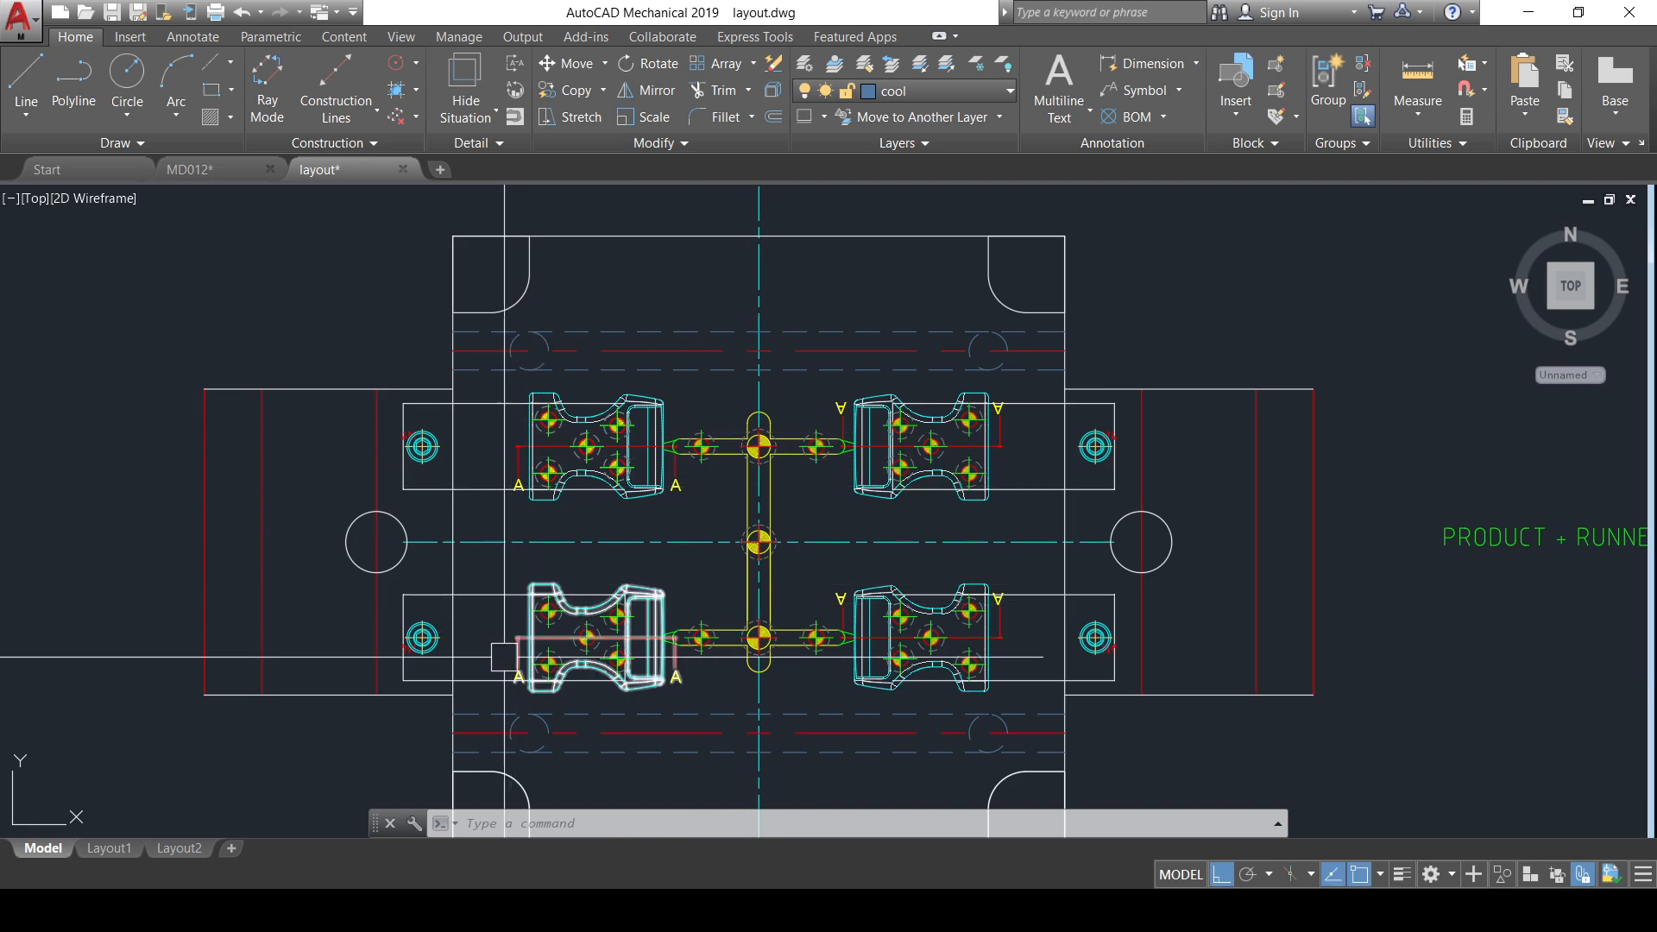
- Move the upper-left cooling circle 10 to the left along its channel
mouse_move(691, 428)
middle_mouse_down()
mouse_move(734, 378)
mouse_move(812, 348)
middle_mouse_up()
middle_click_drag(958, 359, 937, 443)
scroll(618, 357, "up", 4)
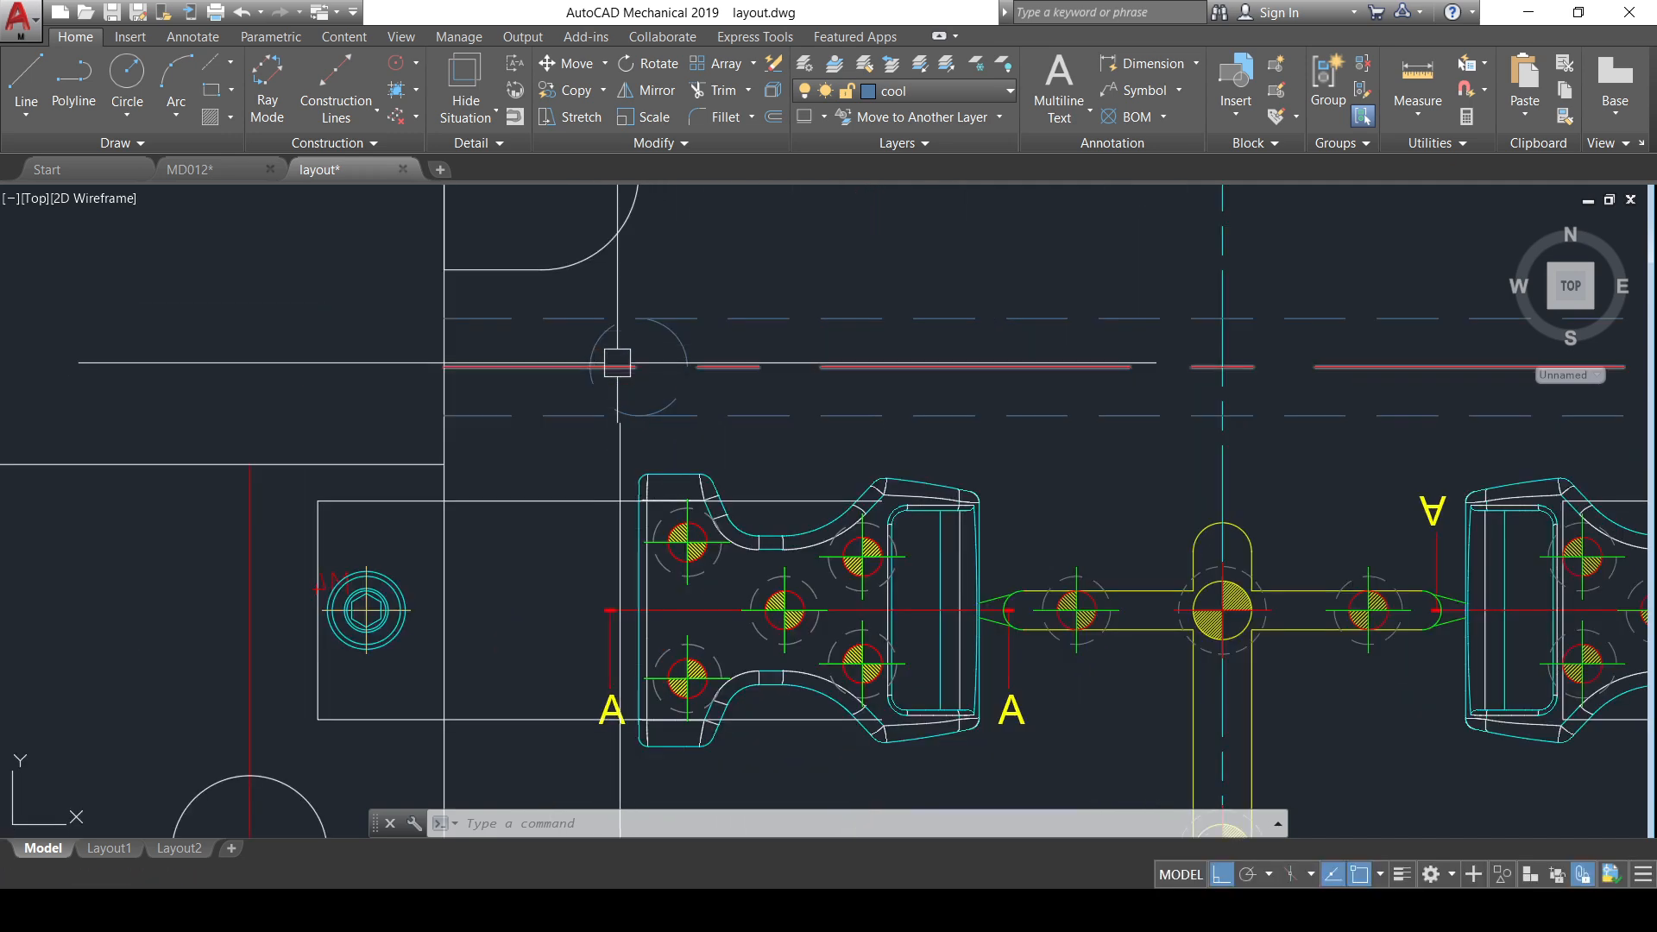
left_click(673, 341)
middle_click_drag(821, 396, 792, 382)
type("m")
key("Return")
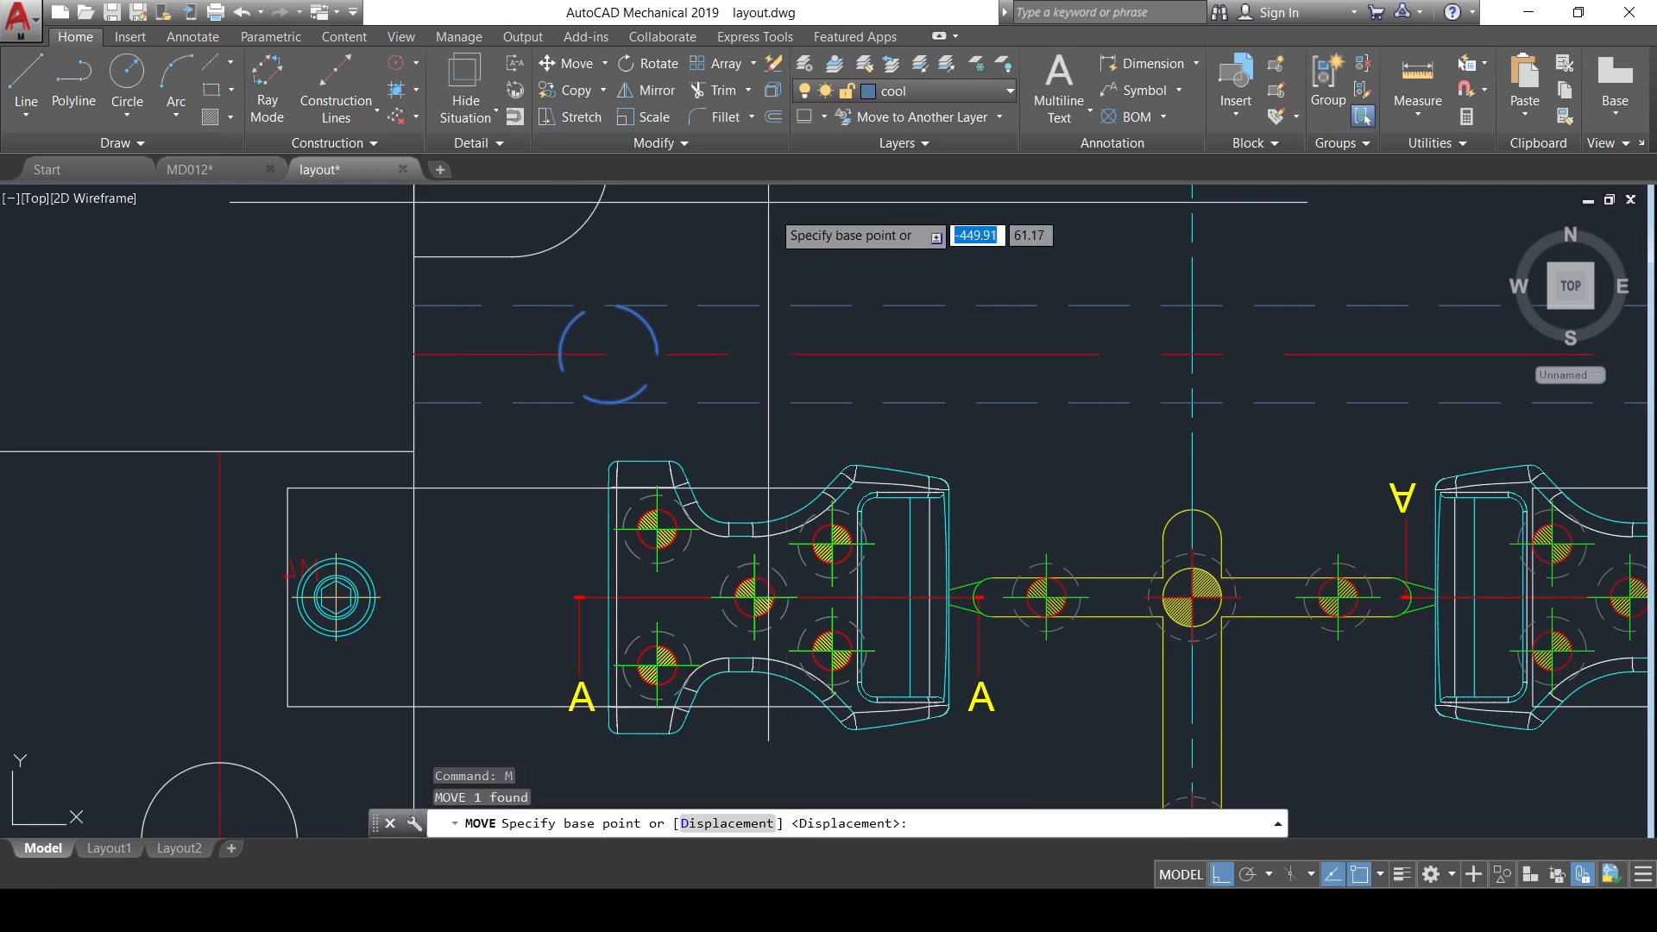
middle_click_drag(820, 267, 862, 330)
left_click(958, 305)
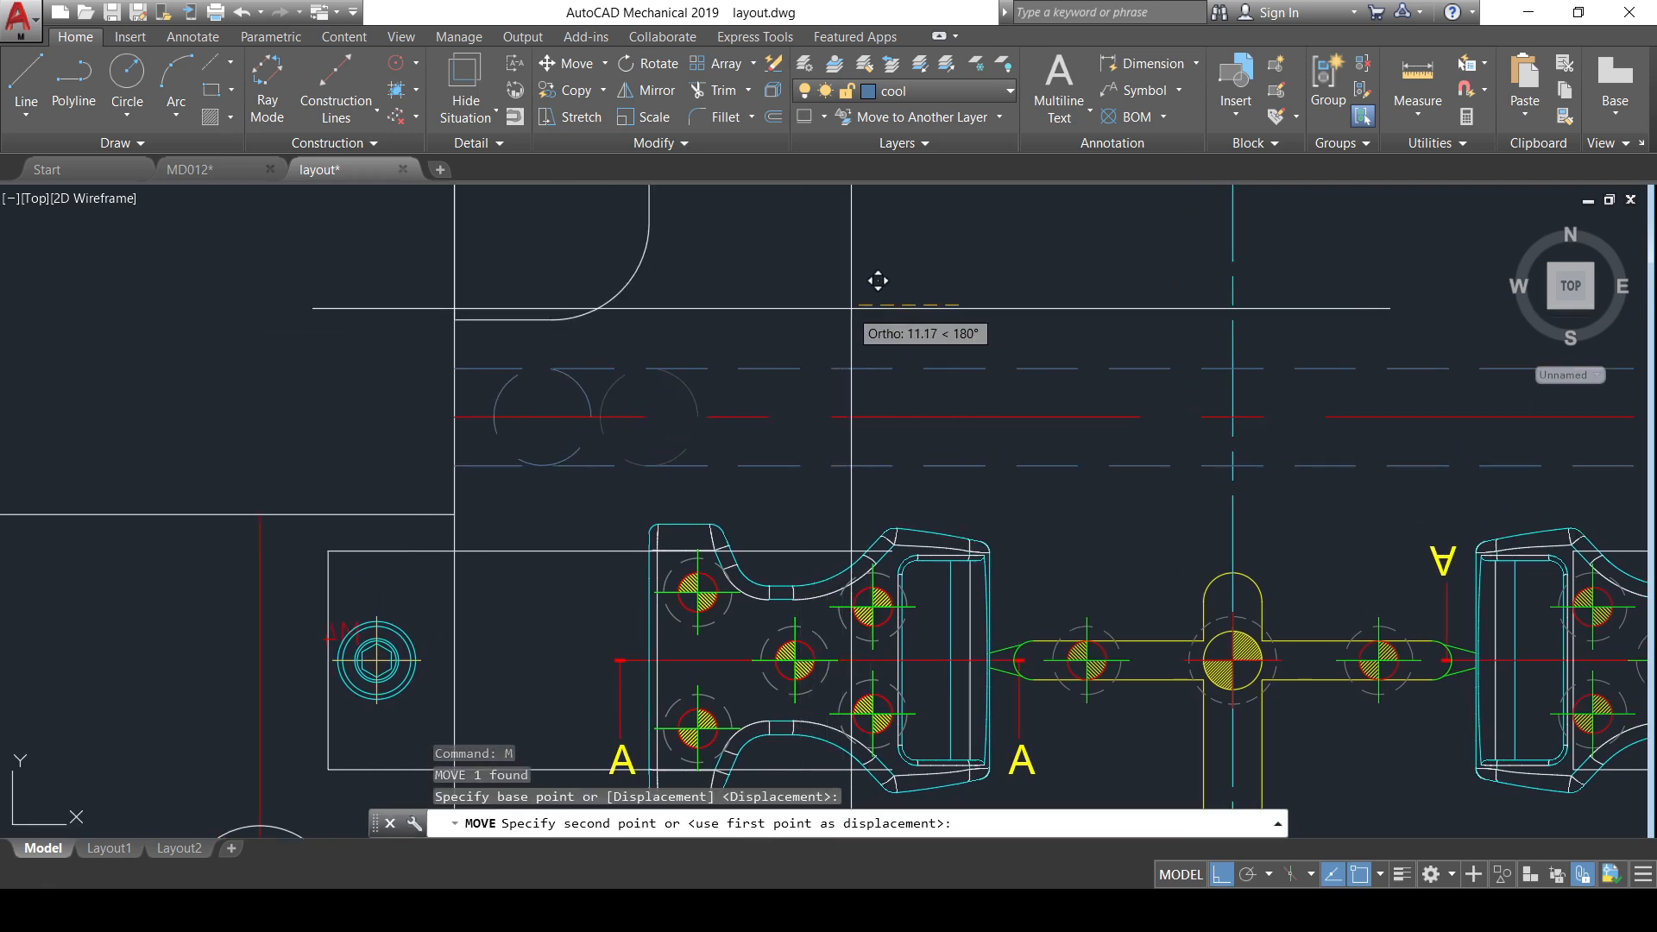
type("10")
key("Return")
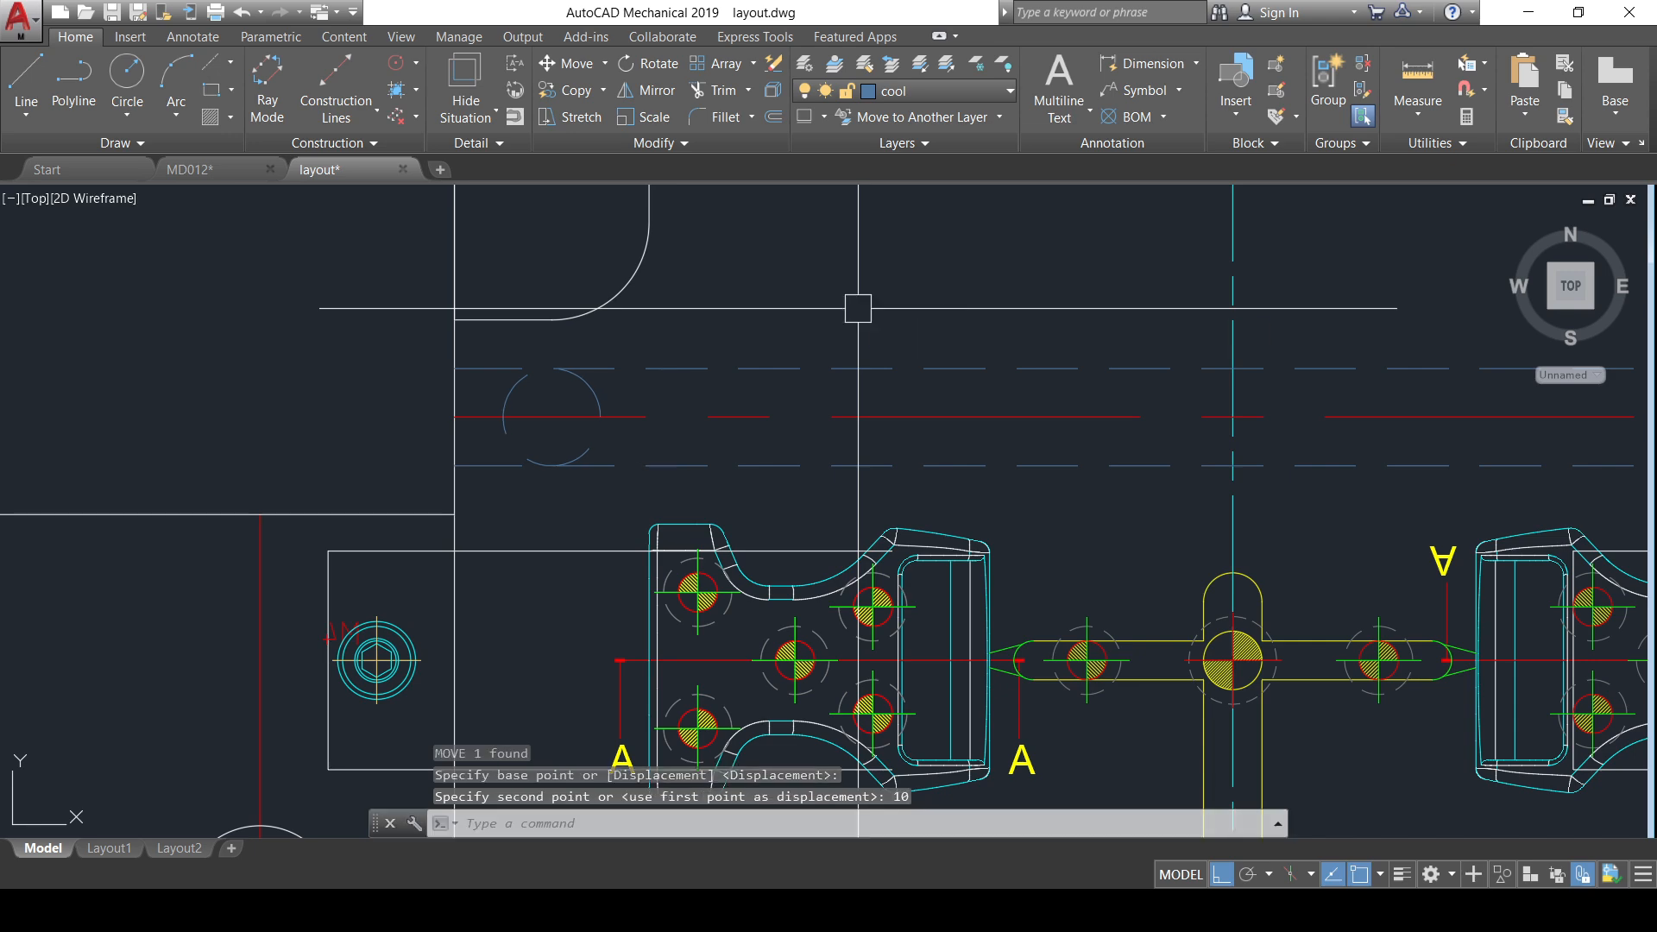
- Draw a vertical line from the centre of the upper-left cooling circle down to the lower channel's centre line
scroll(823, 288, "down", 6)
type("l")
key("Return")
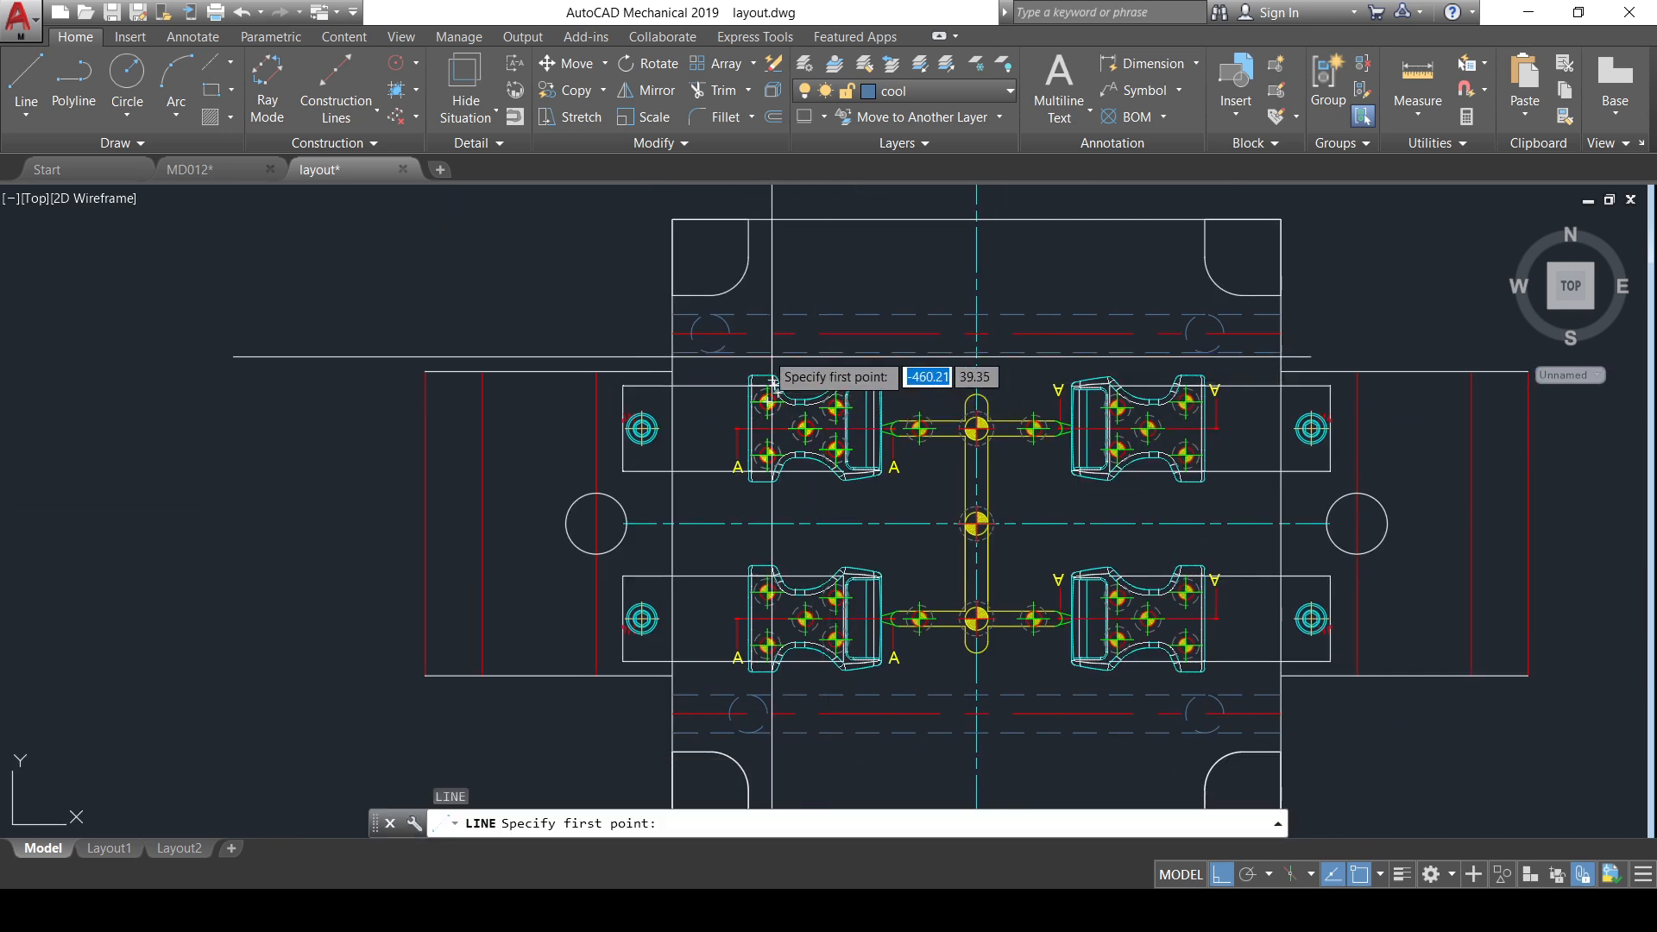
left_click(711, 332)
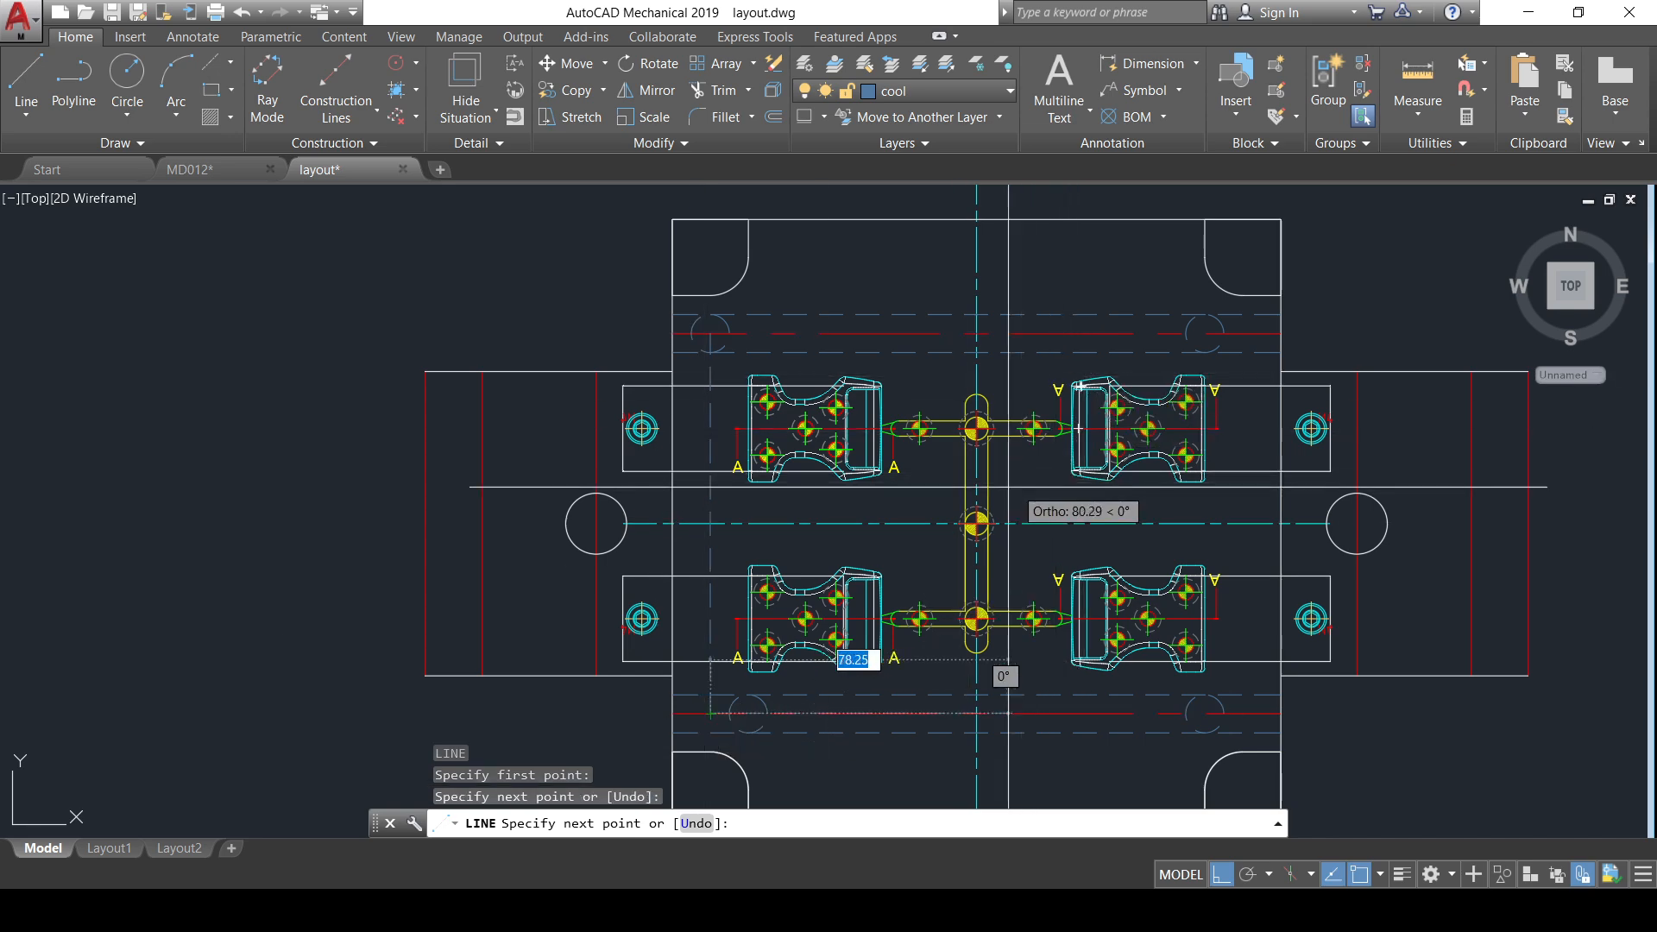
key("Escape")
middle_click_drag(939, 437, 752, 406)
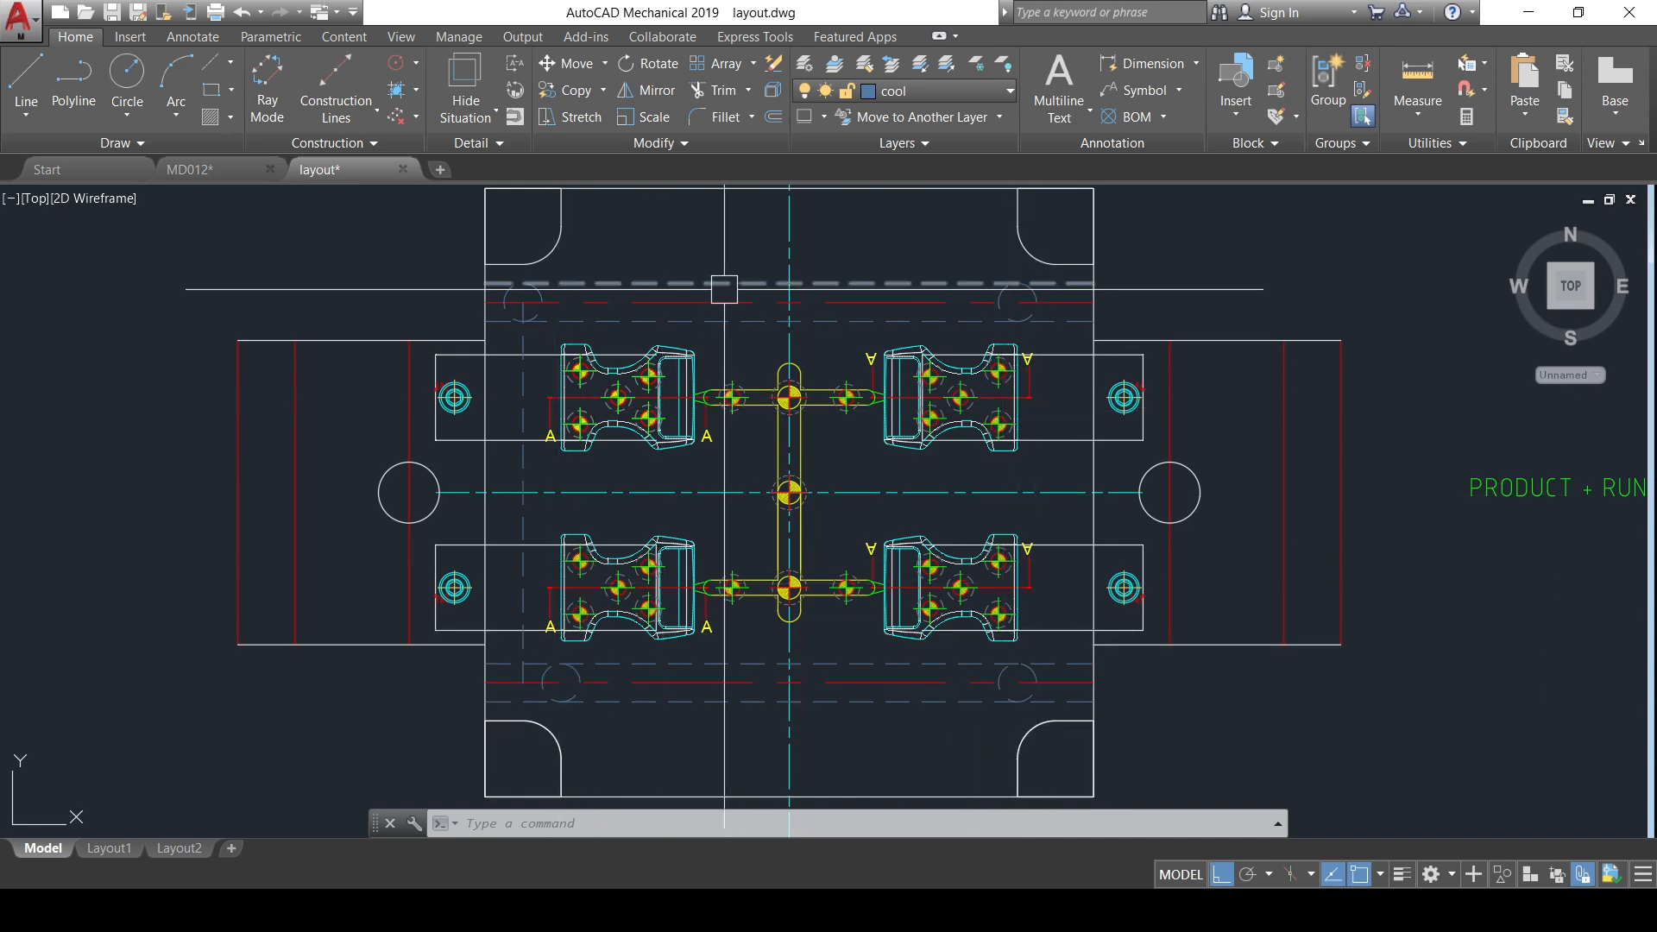
middle_click_drag(850, 380, 828, 404)
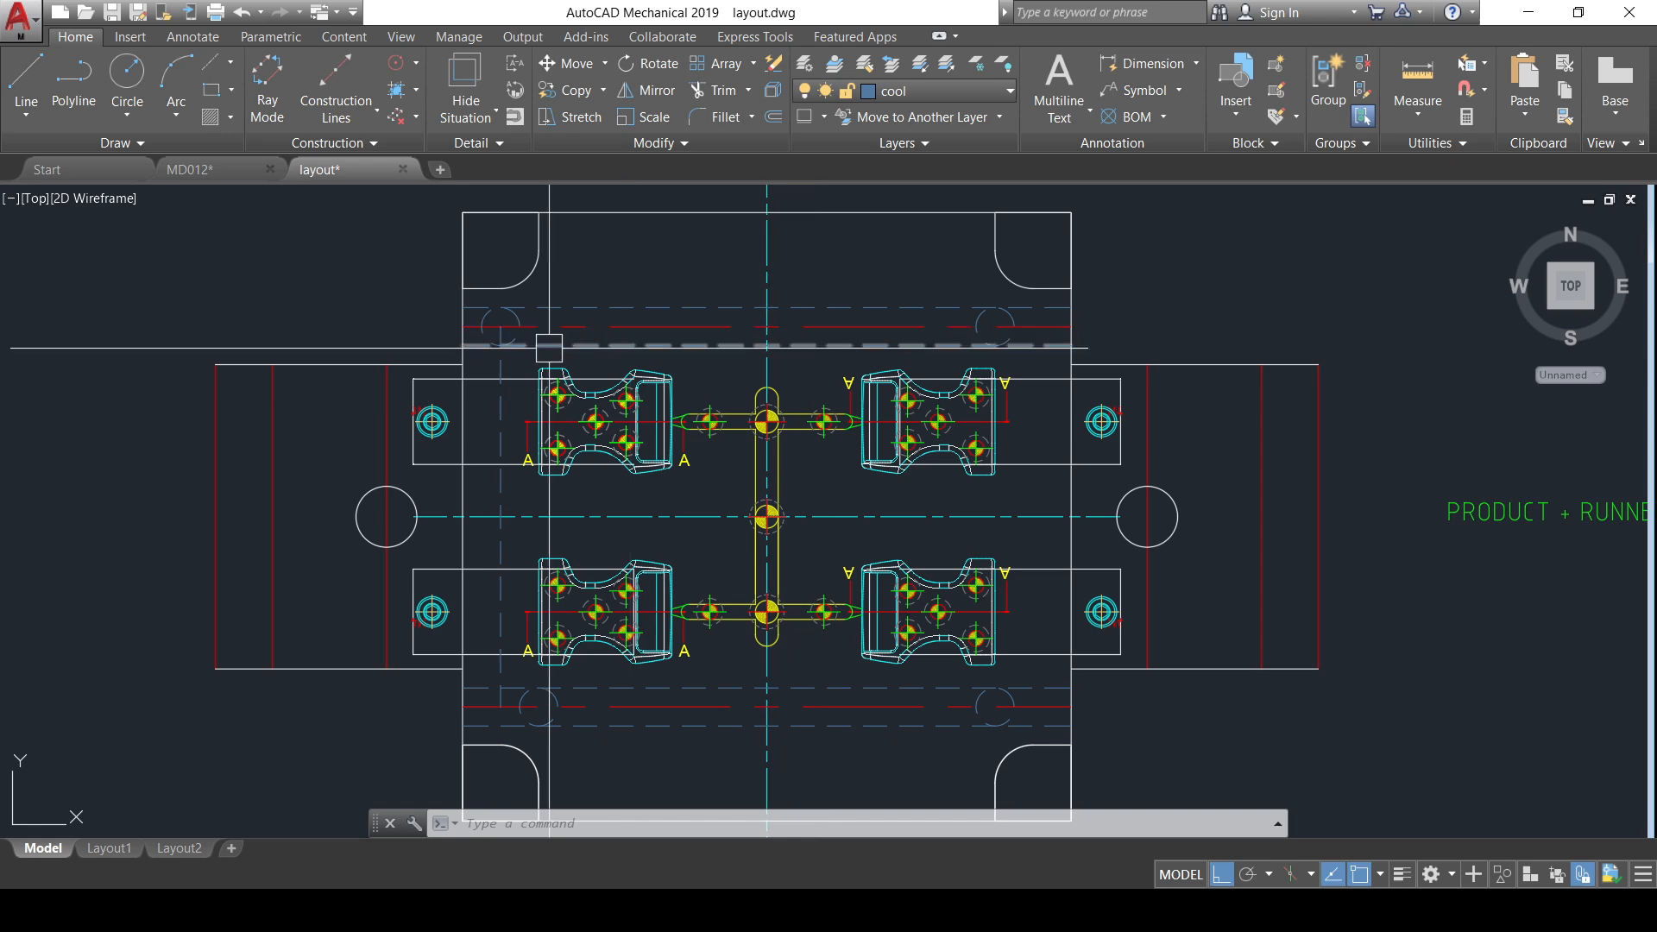
scroll(623, 316, "up", 2)
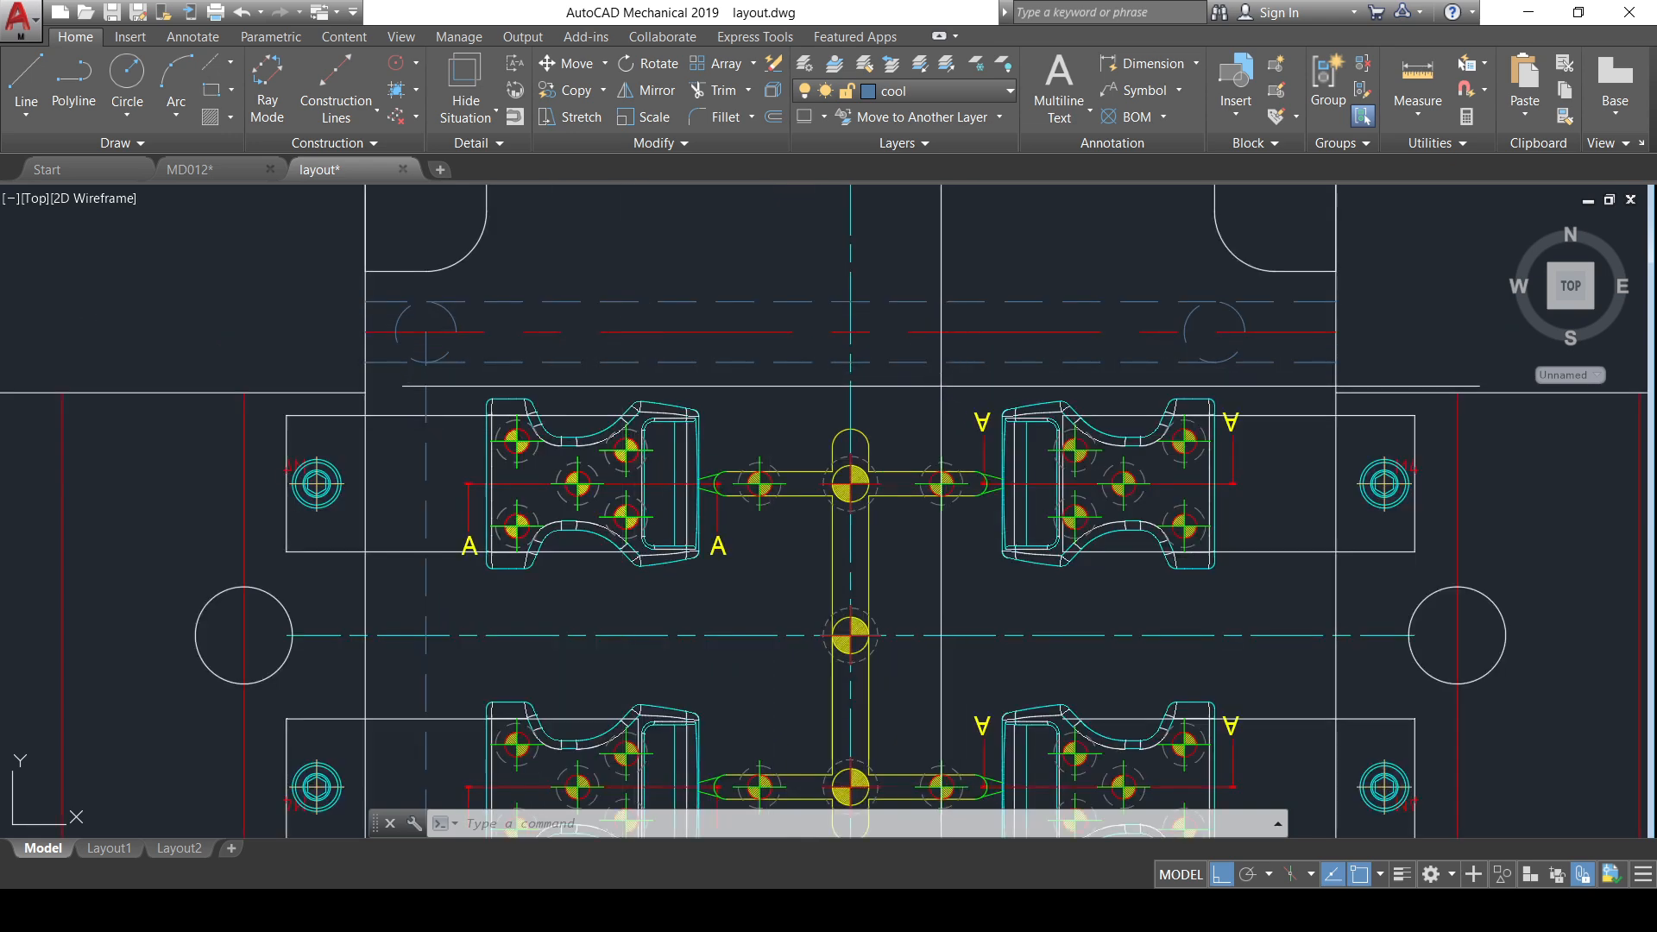
left_click(934, 386)
left_click(902, 251)
scroll(444, 313, "up", 2)
scroll(455, 306, "down", 2)
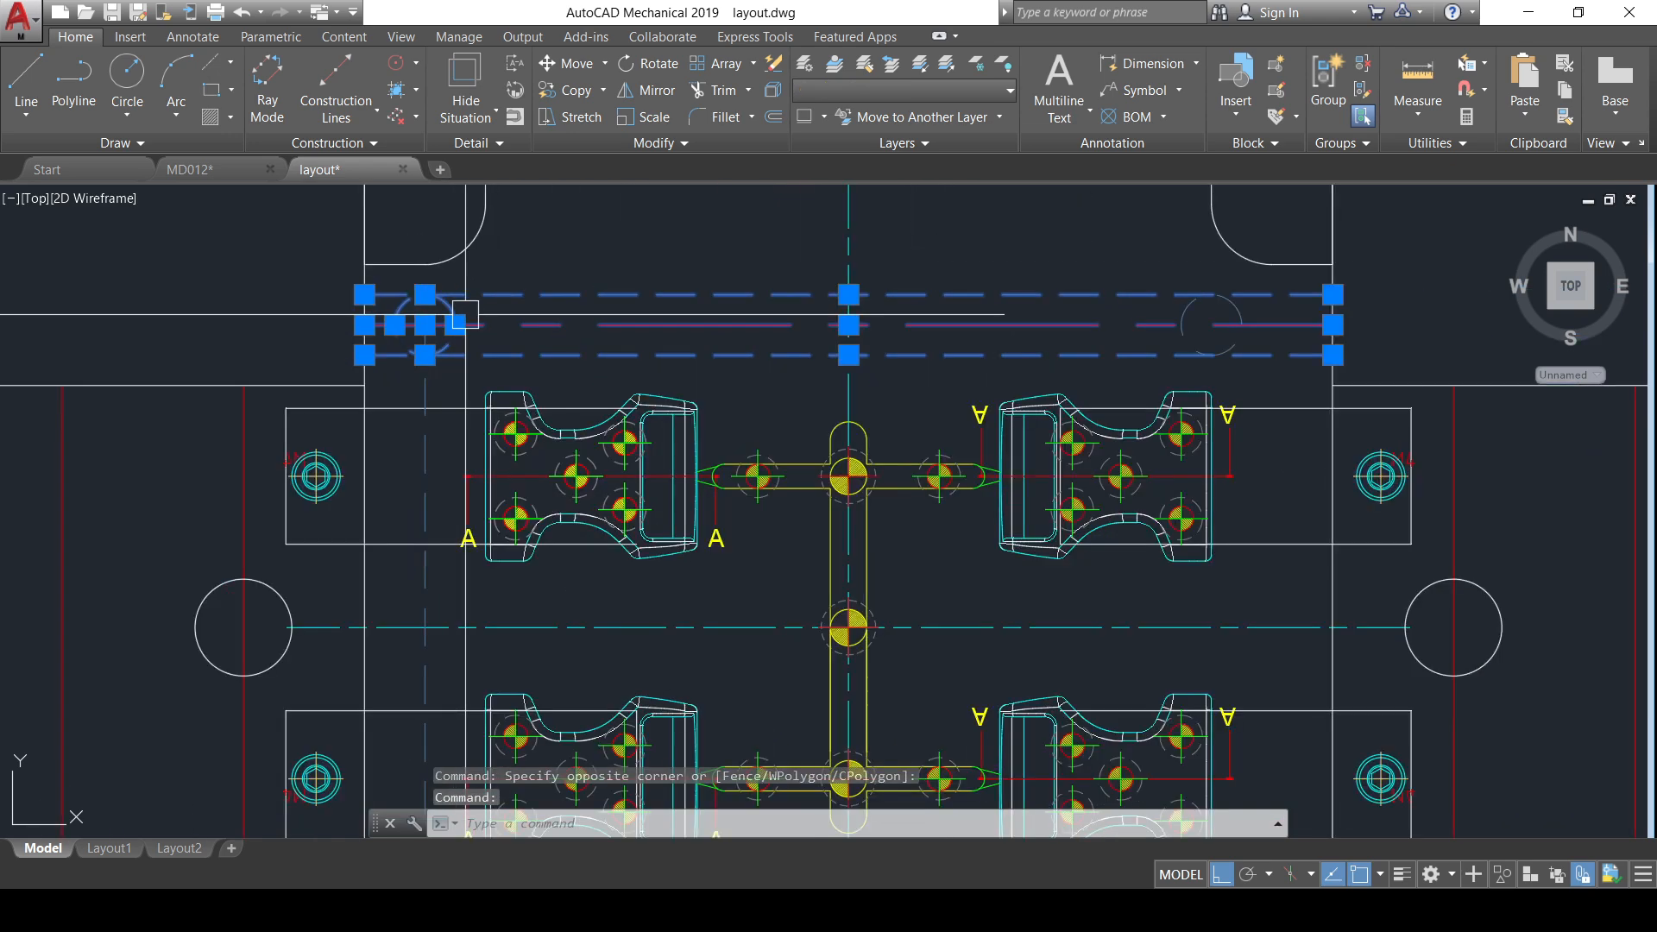
scroll(1073, 308, "up", 2)
left_click(1260, 305)
scroll(965, 306, "down", 2)
scroll(765, 513, "up", 1)
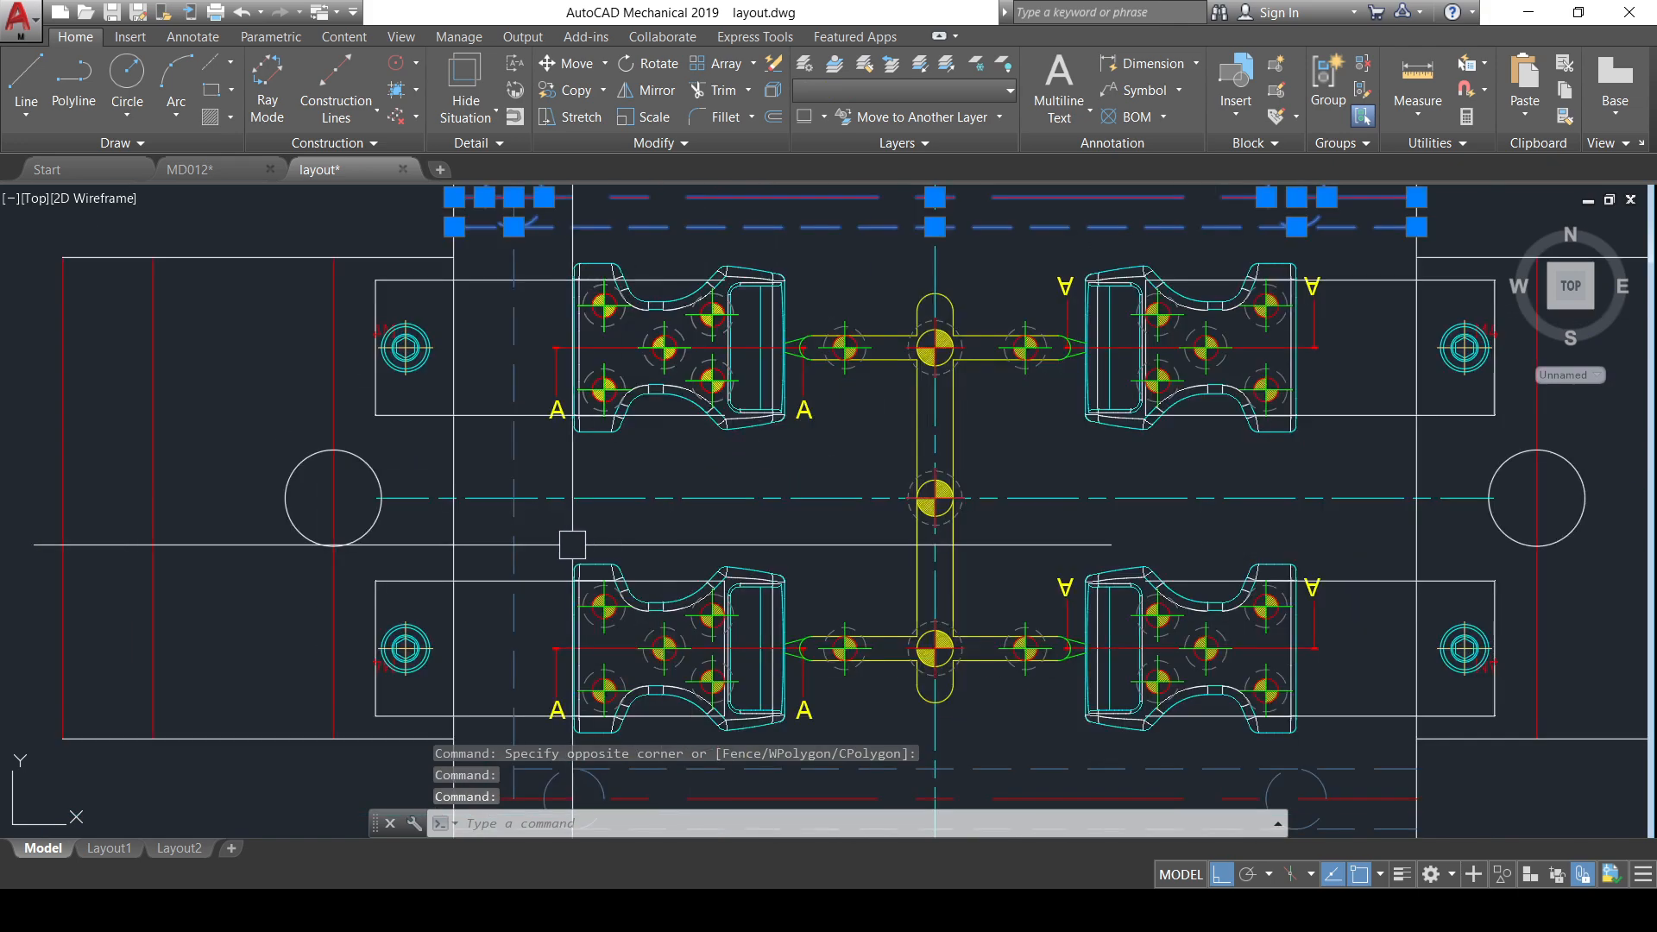
left_click(512, 466)
scroll(582, 471, "down", 1)
middle_click_drag(583, 471, 587, 490)
scroll(586, 490, "up", 3)
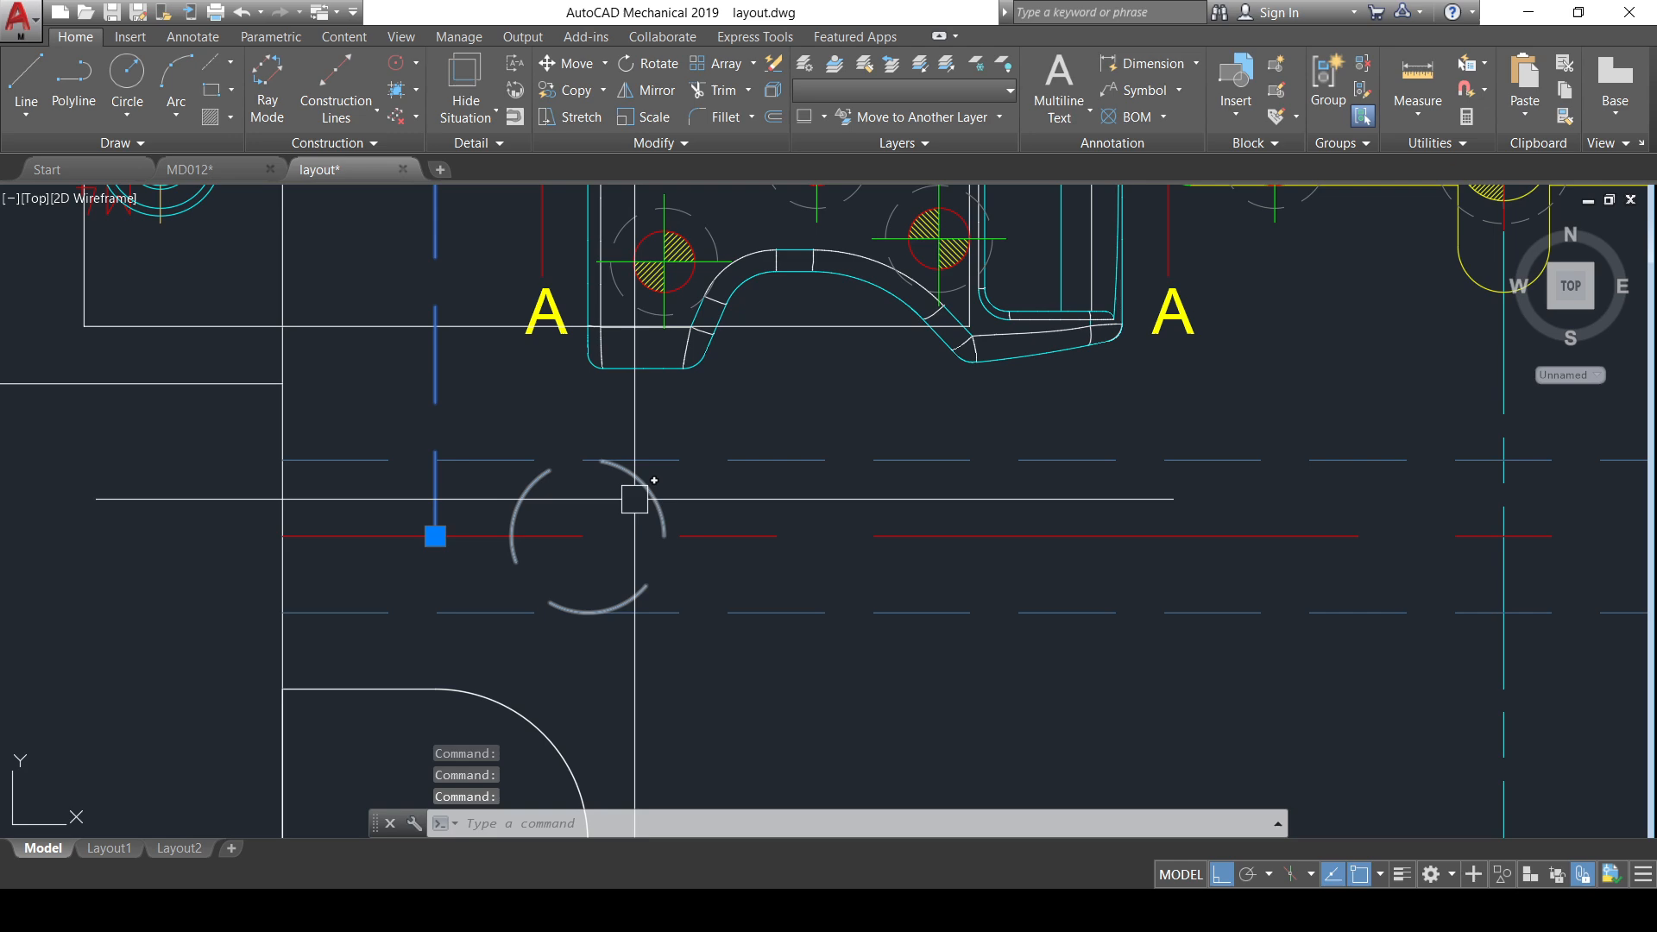
left_click(639, 484)
left_click(986, 644)
left_click(781, 425)
scroll(820, 556, "down", 2)
middle_click_drag(820, 556, 302, 545)
scroll(907, 541, "up", 2)
left_click(1070, 599)
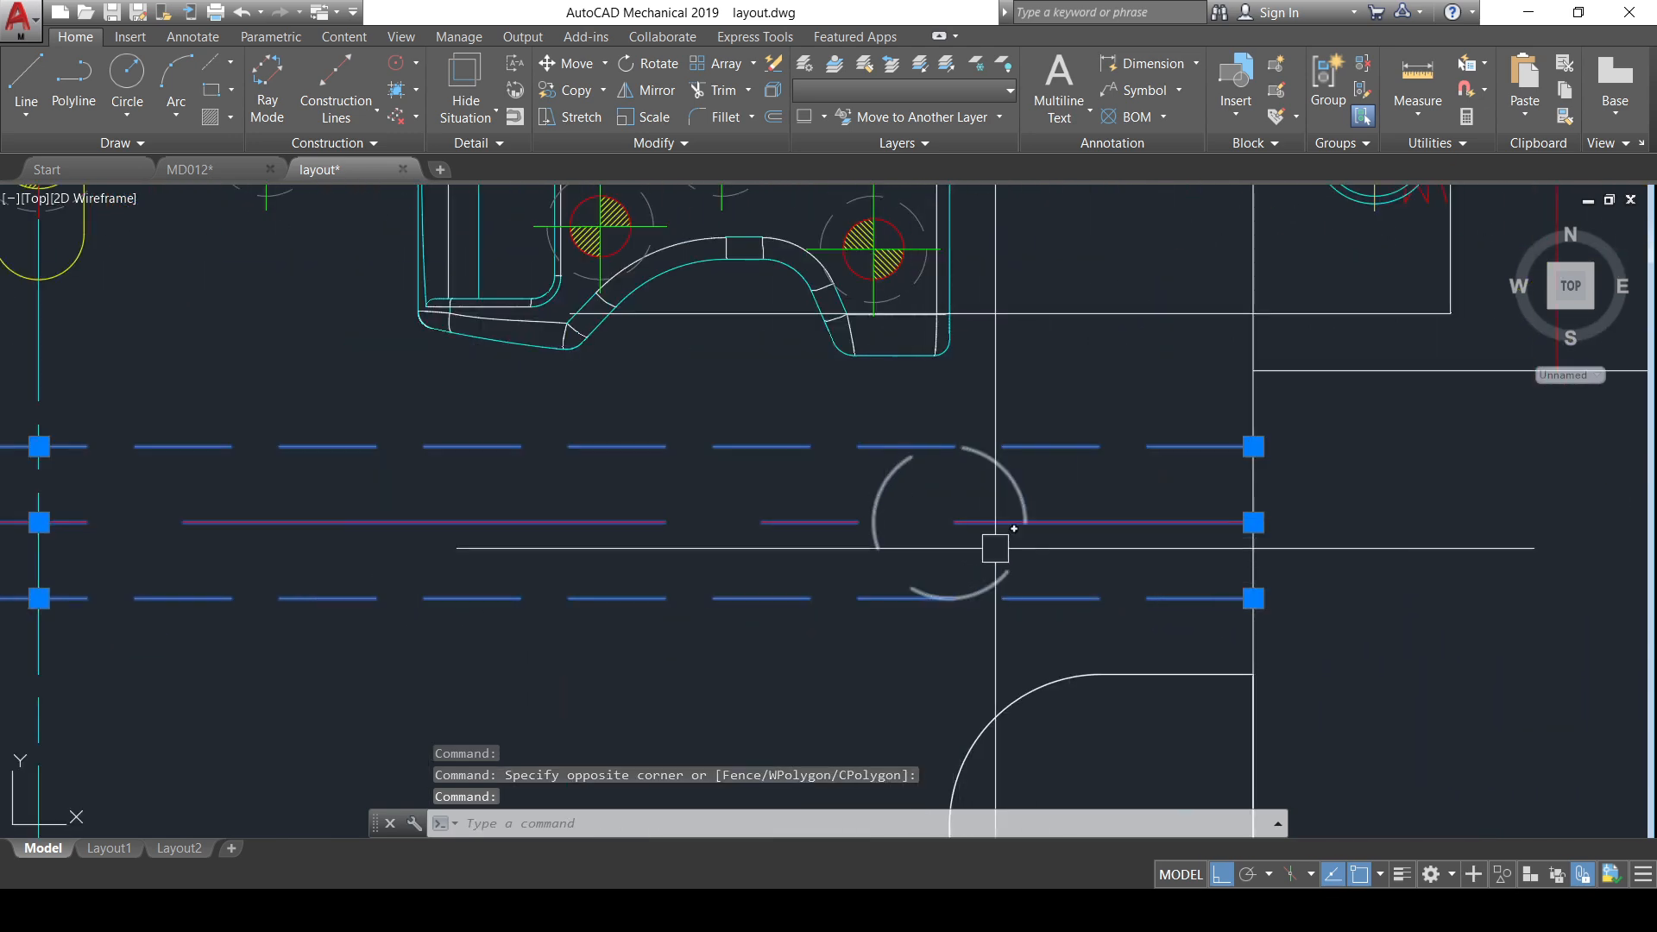
left_click(1056, 572)
left_click(829, 501)
scroll(975, 532, "down", 3)
middle_click_drag(975, 533, 990, 531)
scroll(975, 522, "up", 2)
type("R")
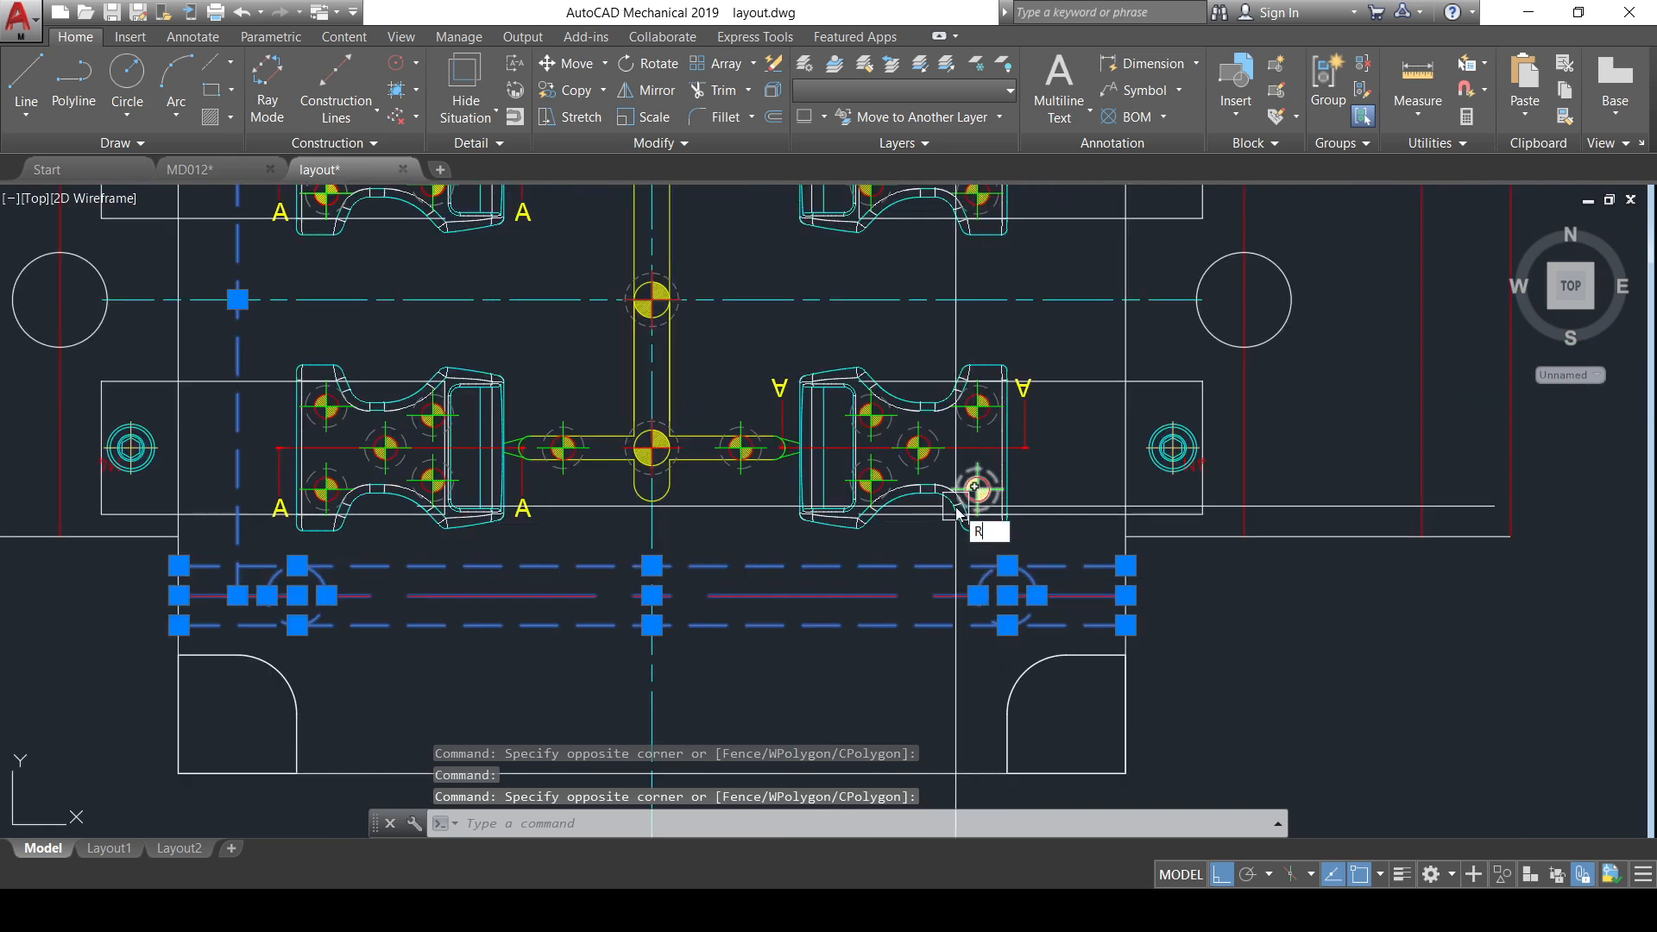
type("ro")
key("Return")
scroll(893, 569, "down", 2)
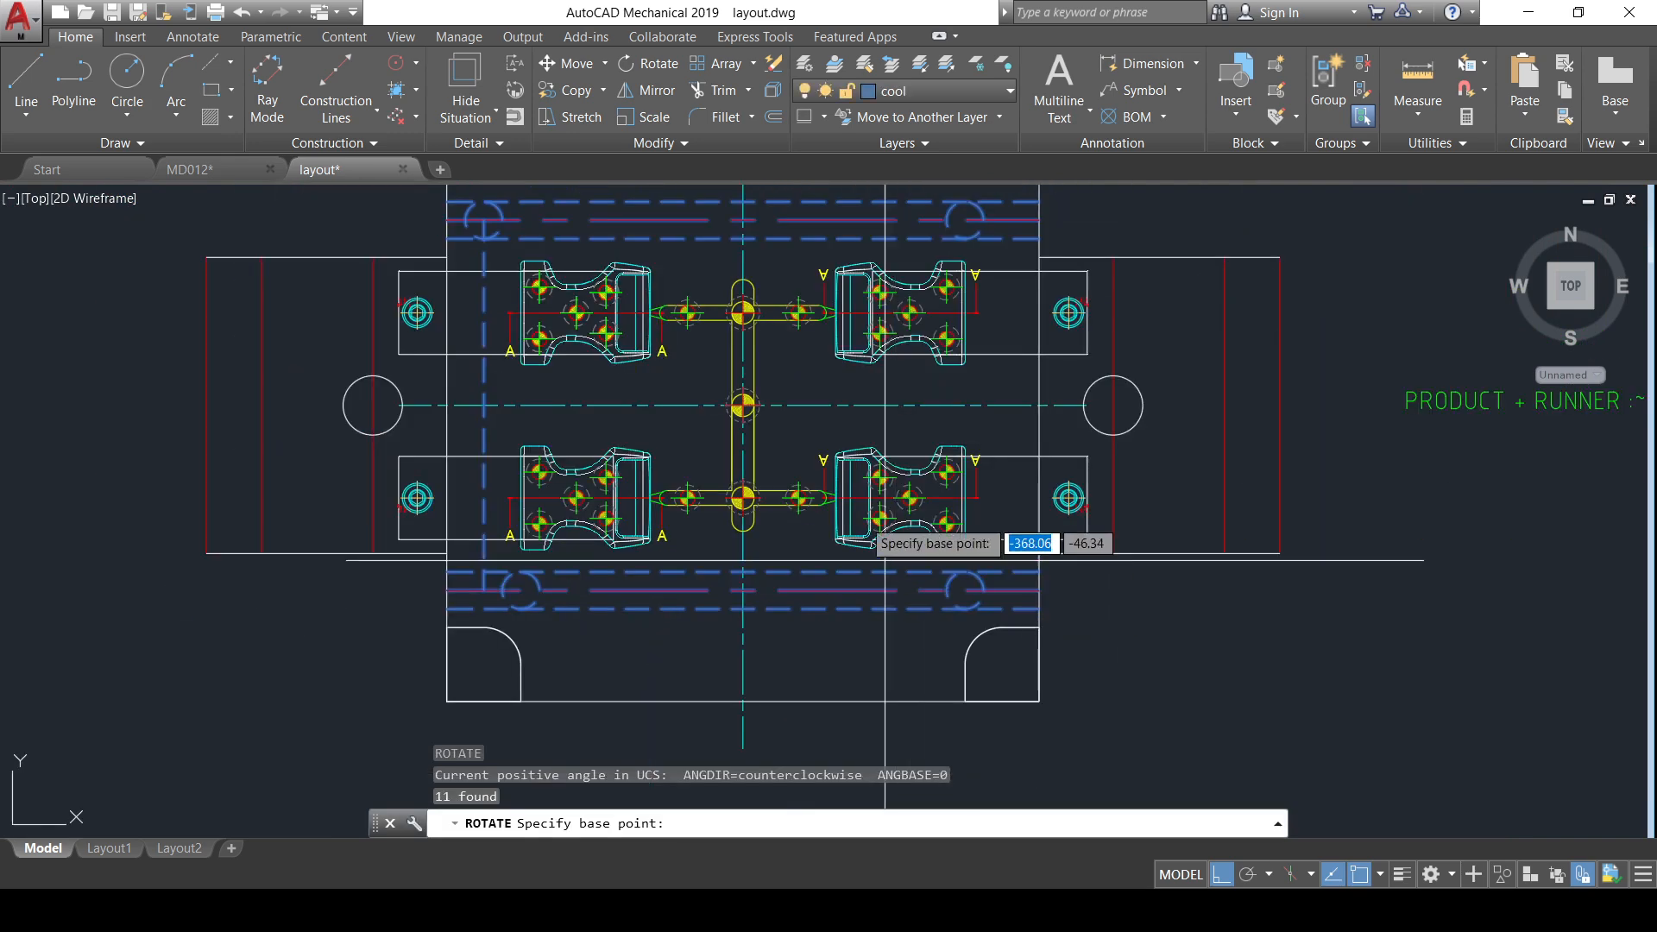
left_click(742, 404)
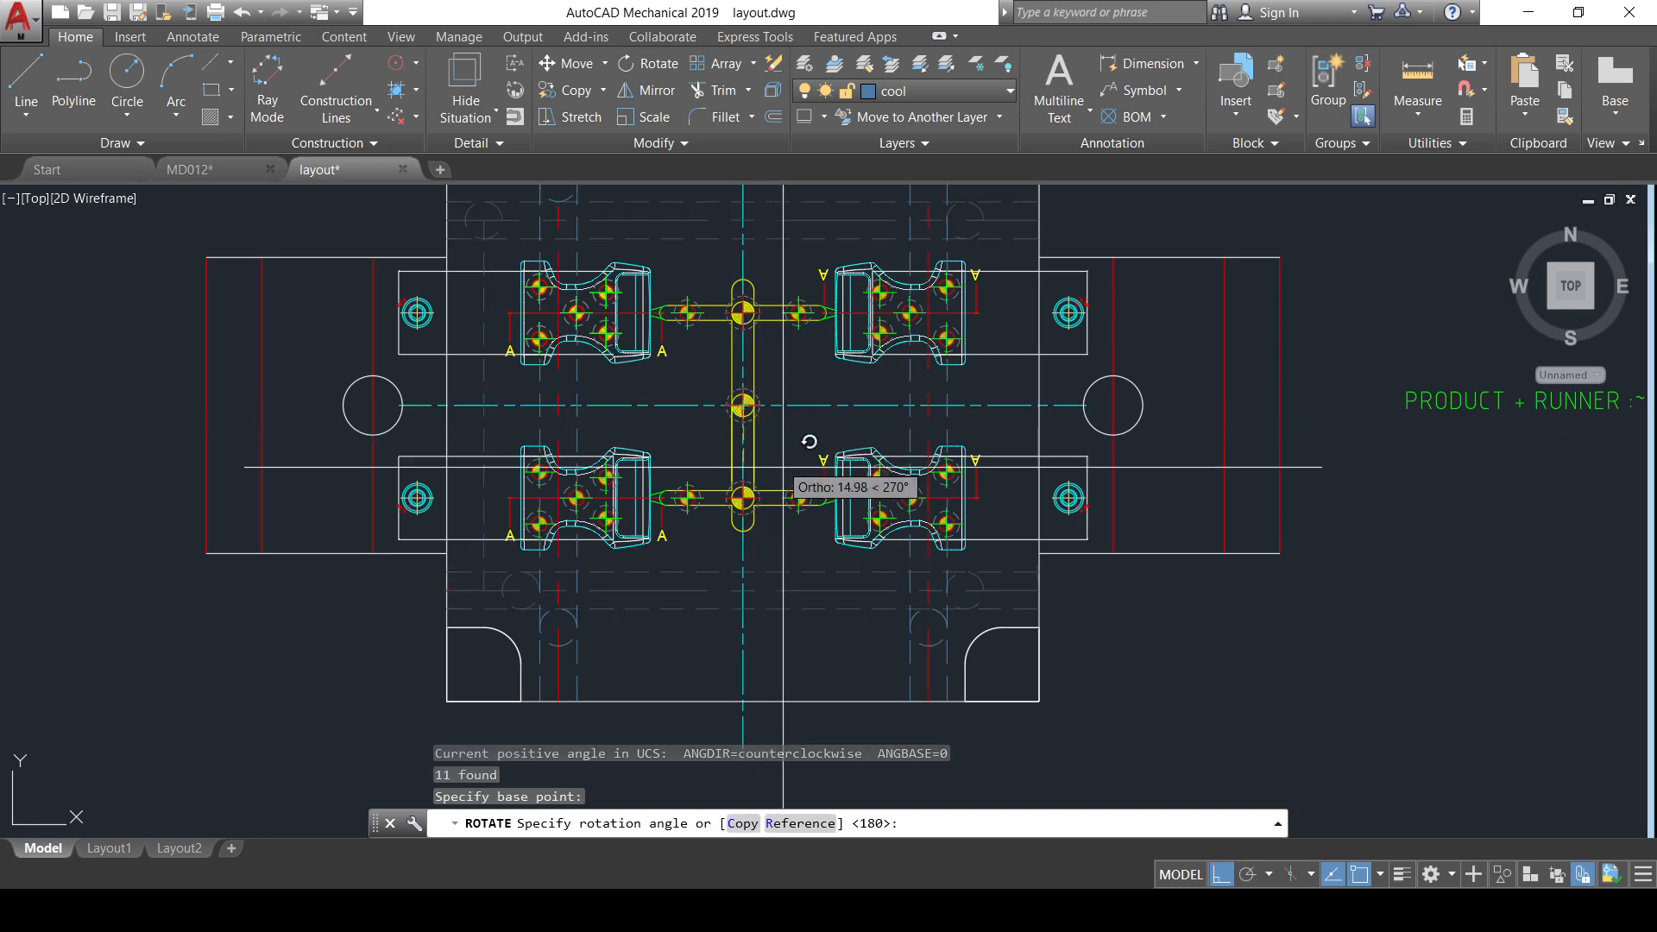
scroll(807, 483, "down", 4)
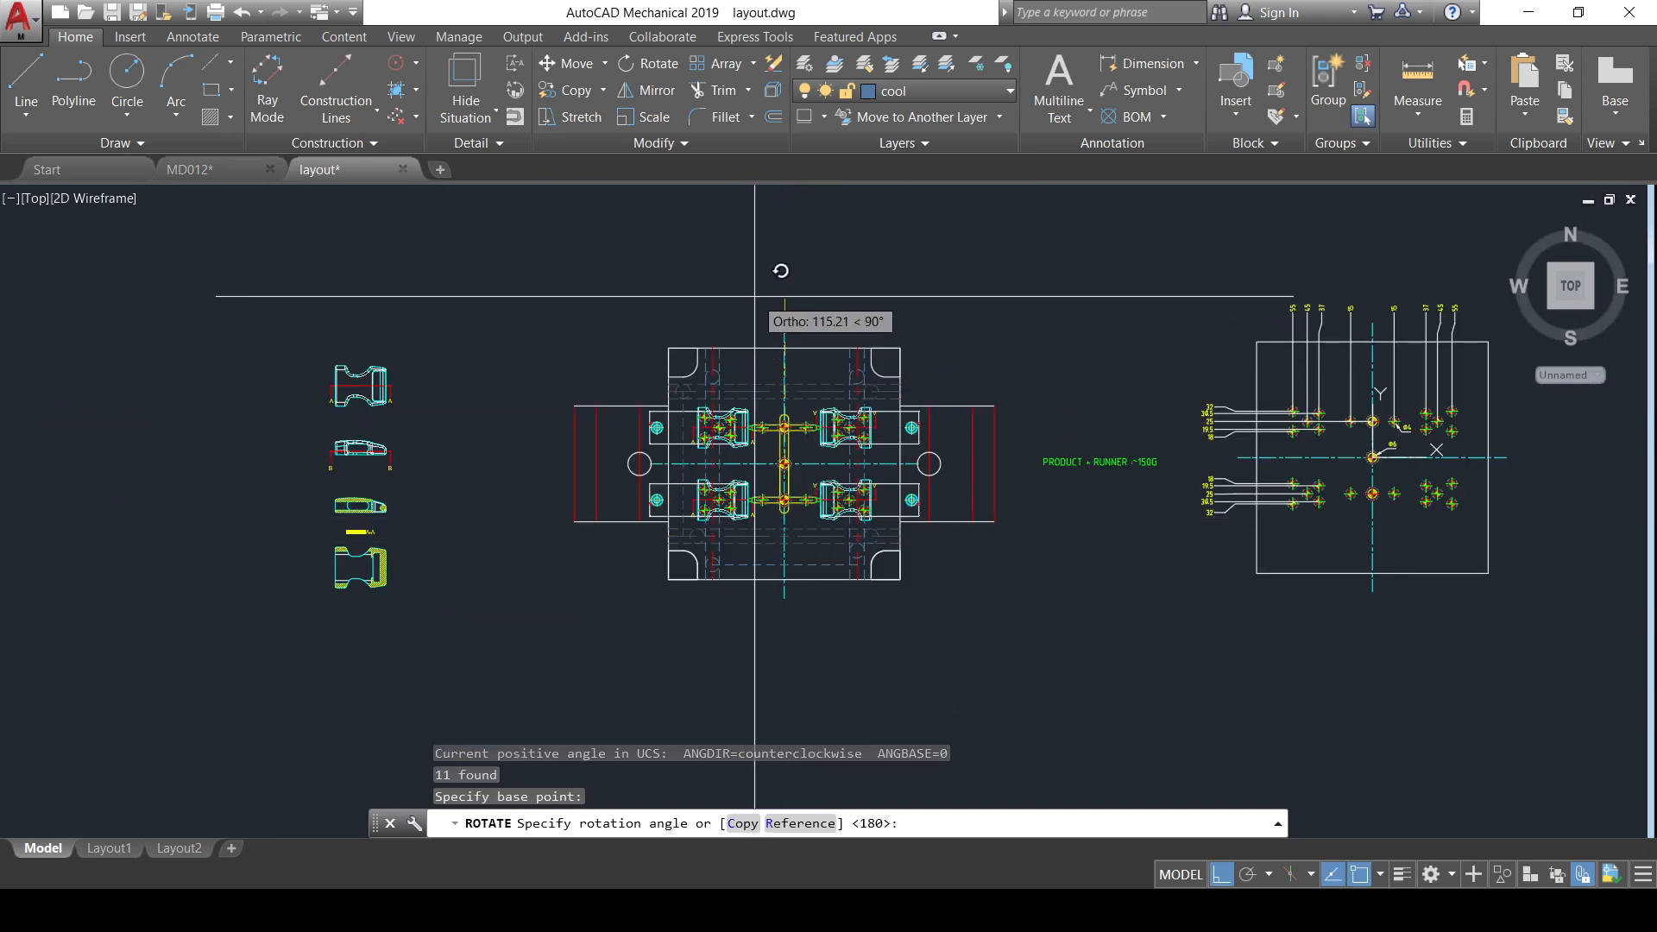
scroll(755, 296, "up", 2)
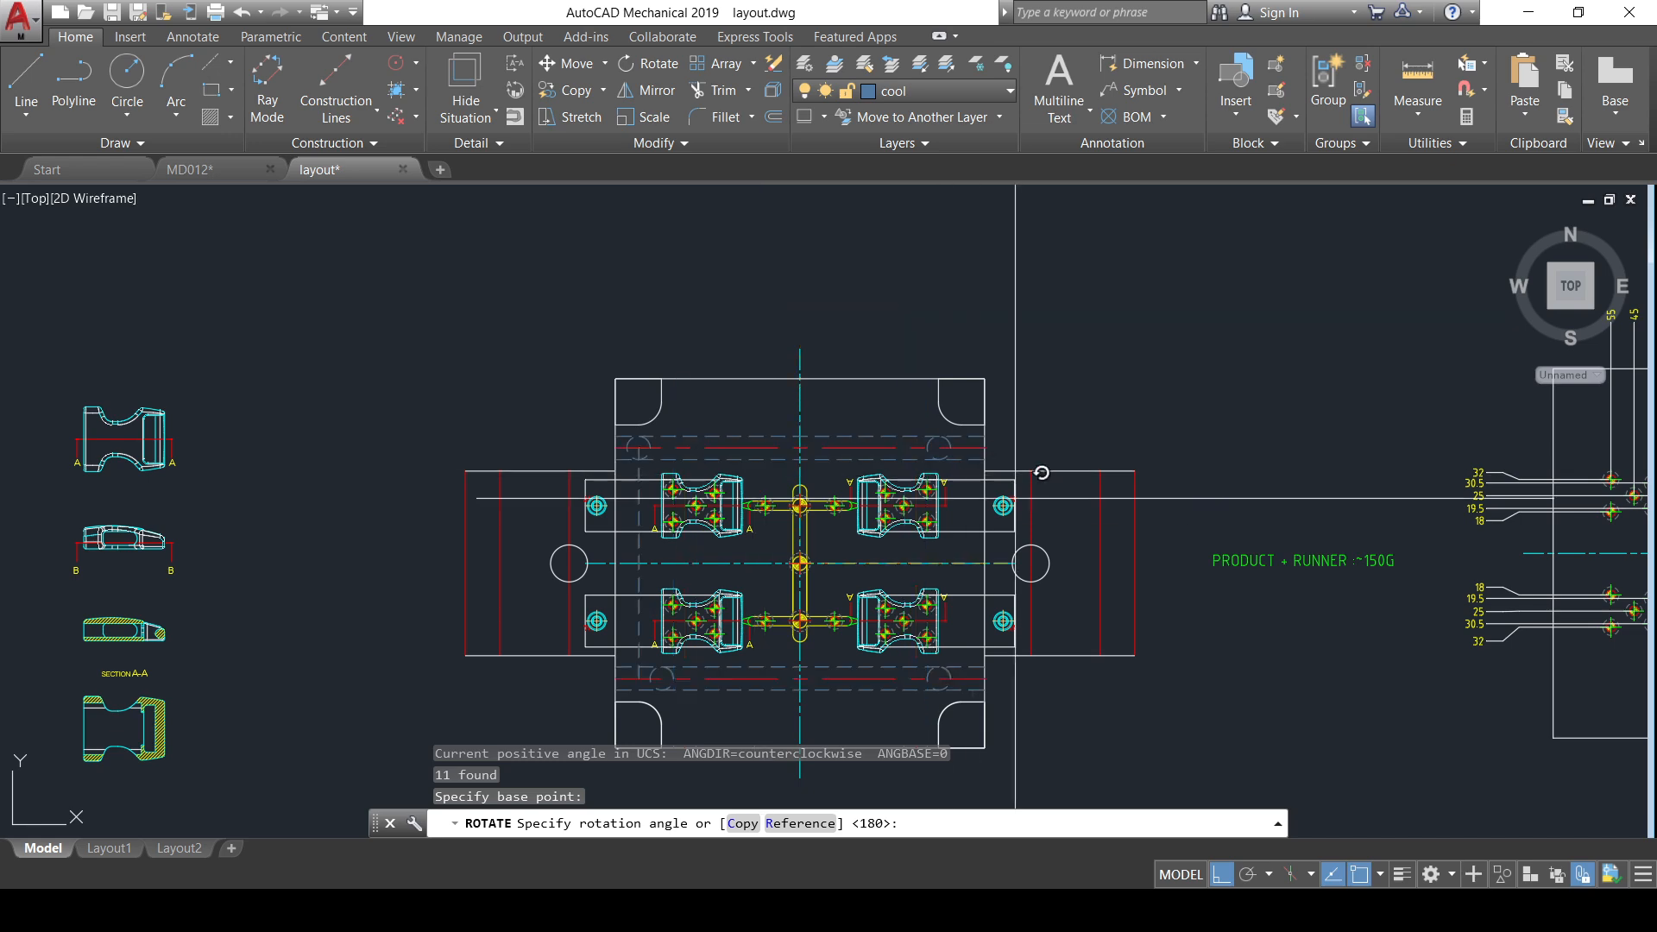
key("Escape")
- Undo the vertical line between the cooling channels and the move of the upper-left cooling circle
scroll(576, 499, "up", 6)
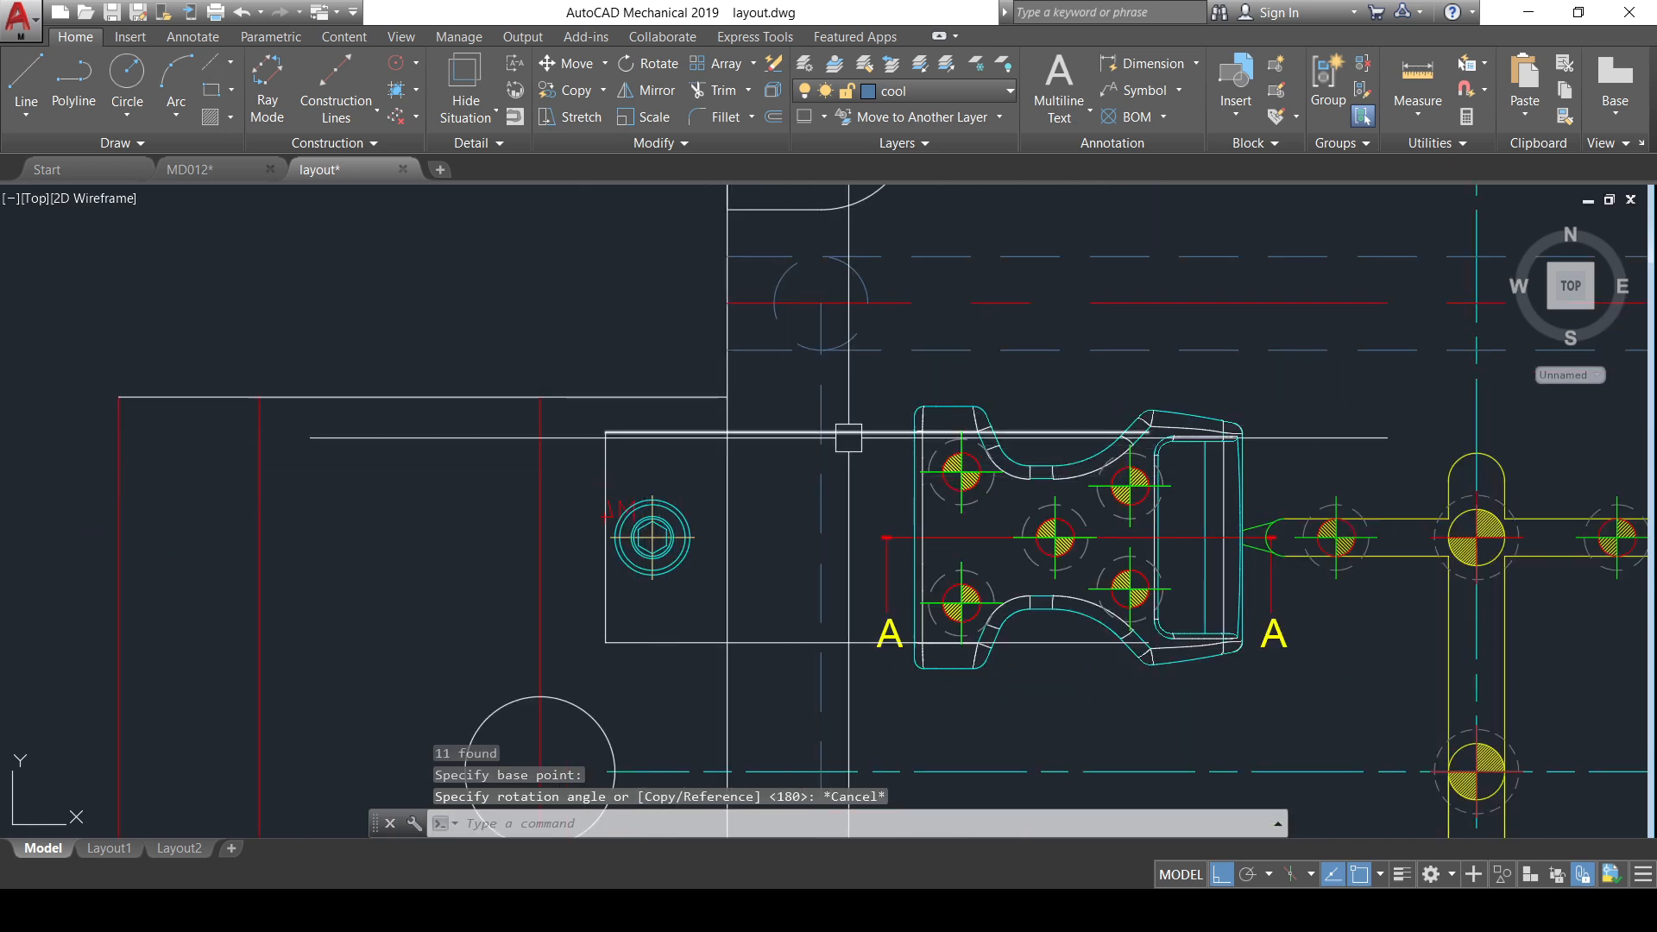
key("ctrl+z")
key("ctrl+z")
key("ctrl+z")
key("ctrl+z")
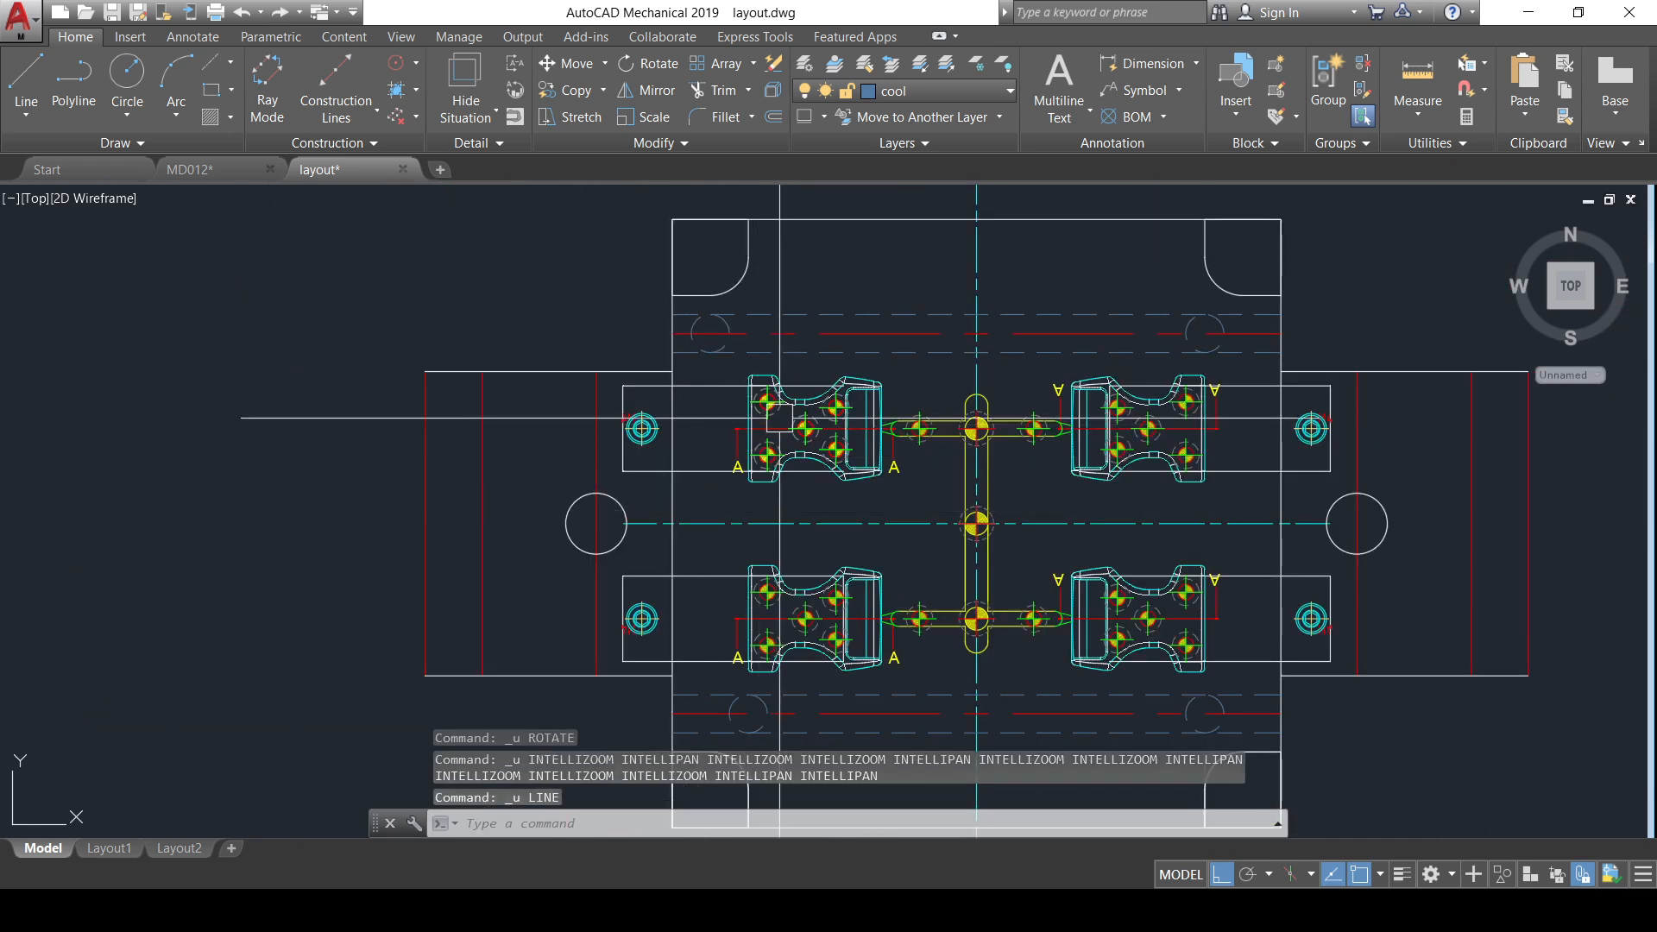
key("ctrl+z")
key("ctrl+z")
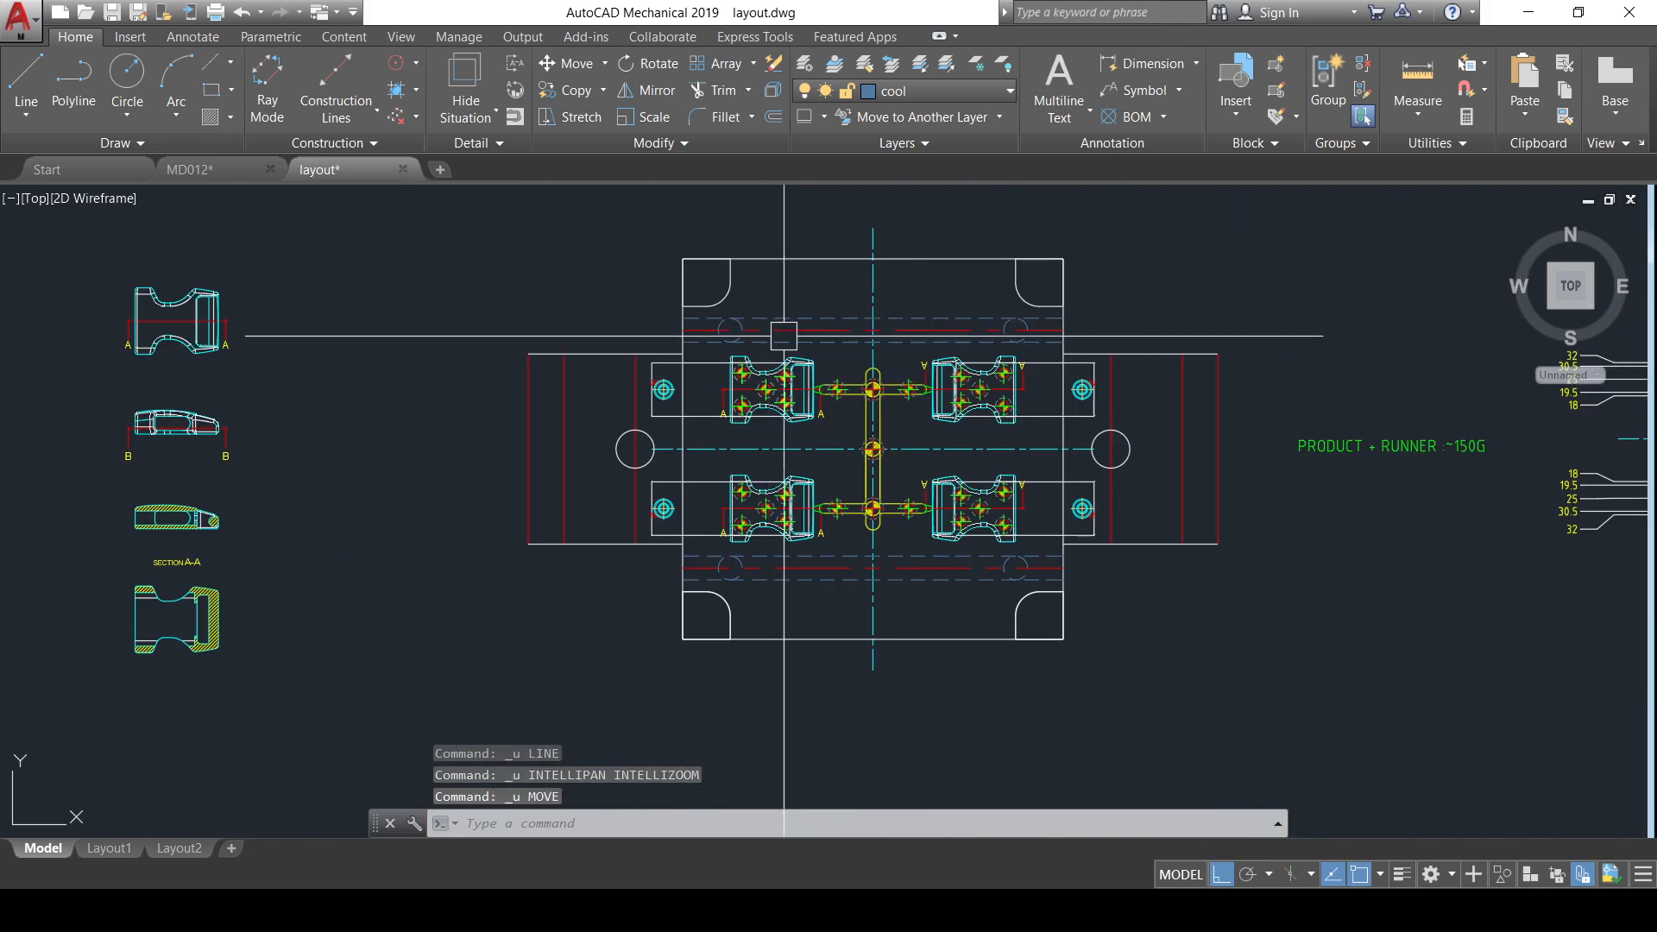
- Examine the plate plan view in relation to the ejector pin layout and the mould section views
scroll(812, 394, "up", 2)
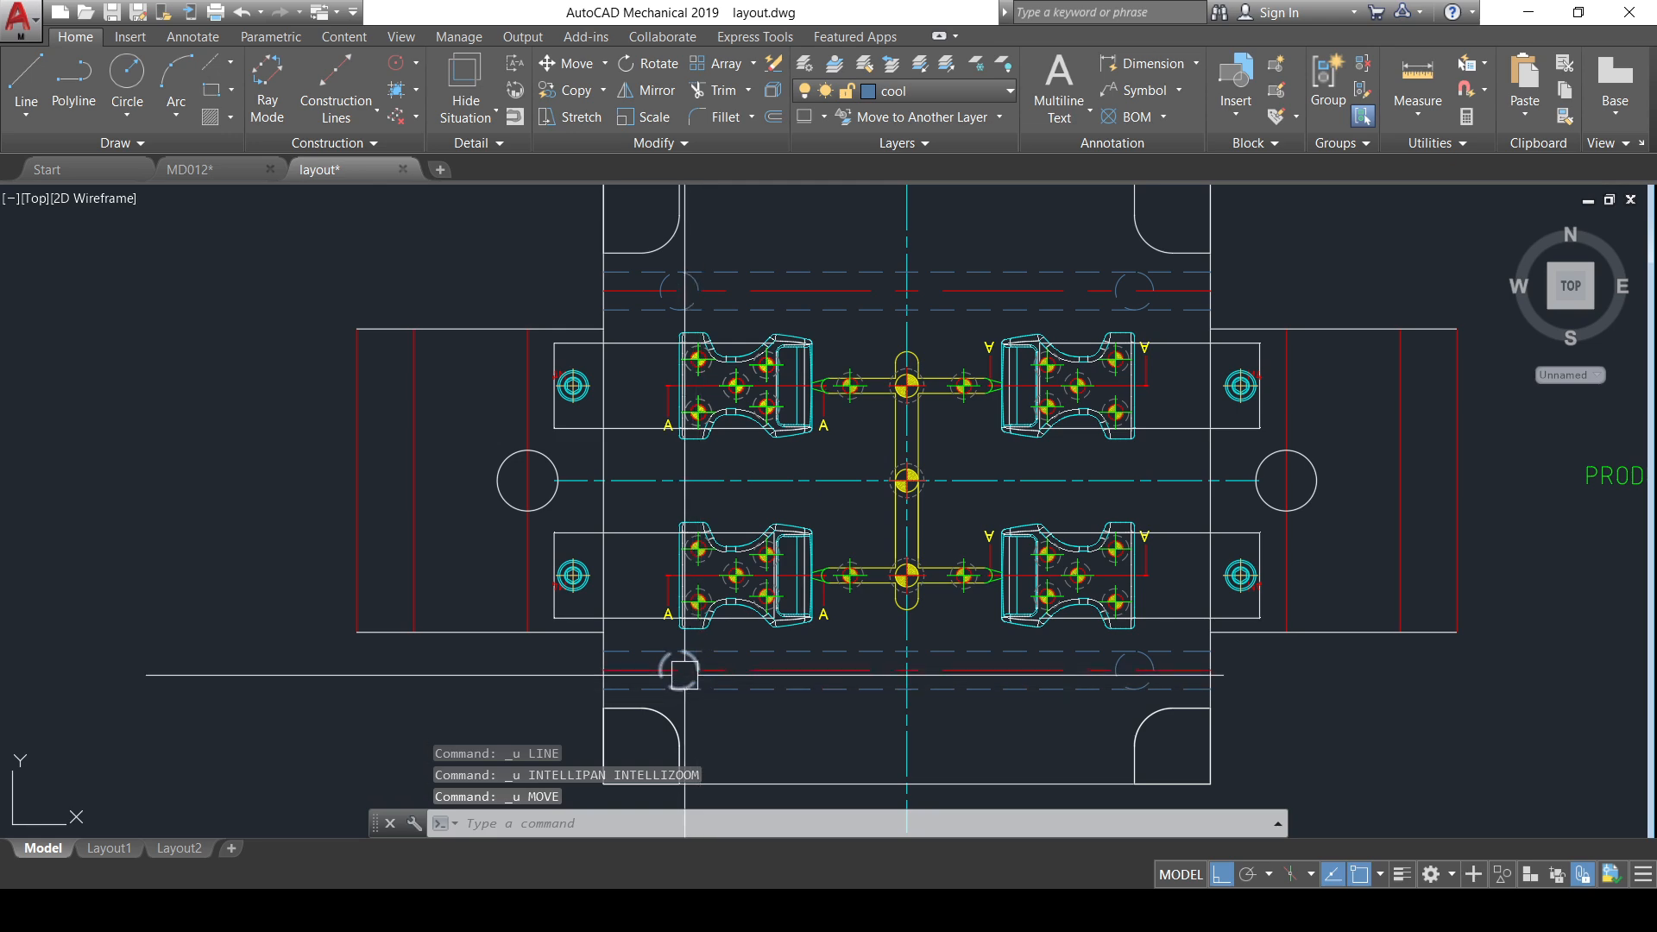
middle_click_drag(1324, 405, 1001, 425)
scroll(1001, 425, "down", 2)
middle_click_drag(1174, 452, 988, 435)
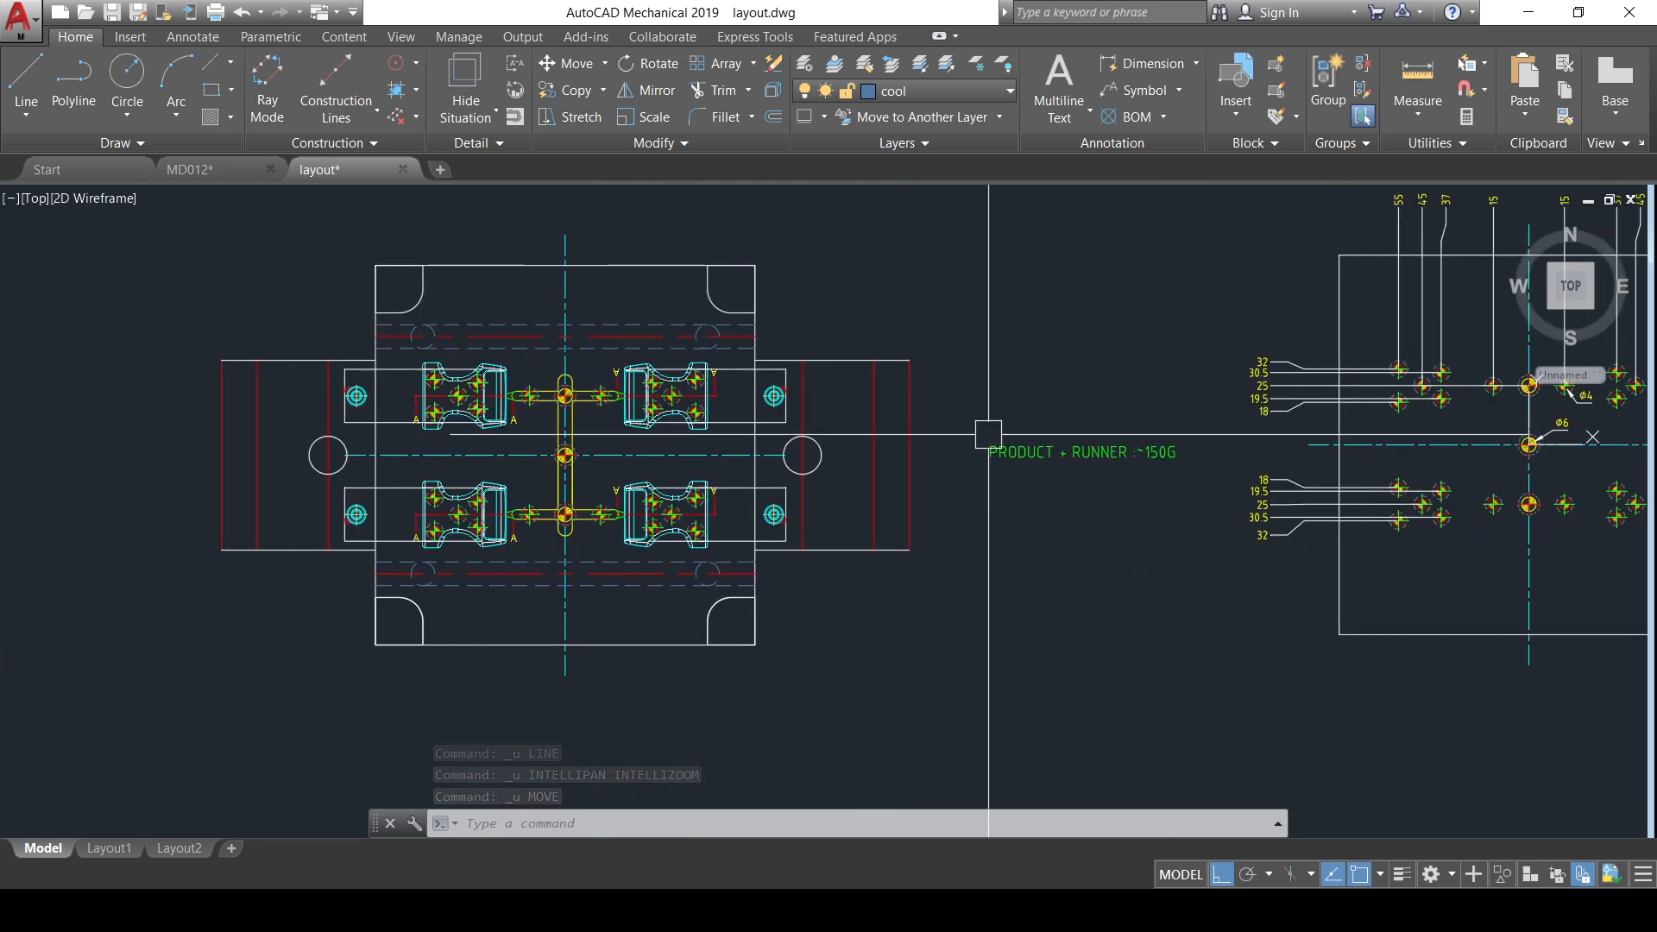
scroll(989, 434, "down", 4)
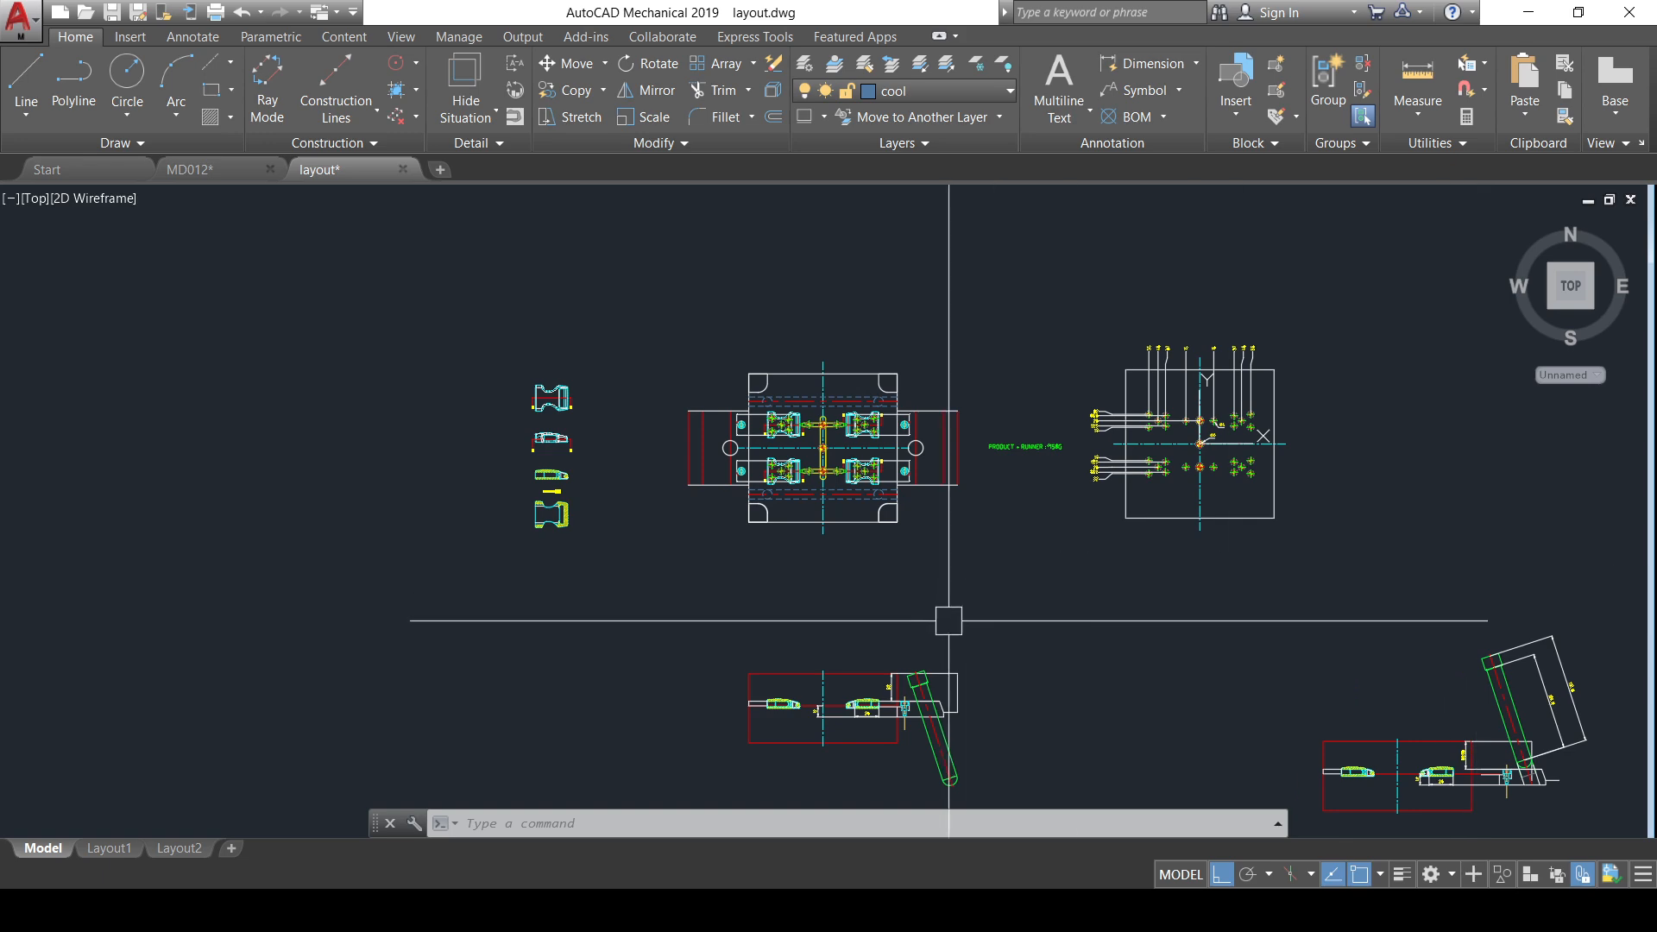
middle_click_drag(948, 621, 922, 550)
scroll(869, 618, "up", 2)
middle_click_drag(878, 419, 880, 548)
scroll(844, 329, "up", 2)
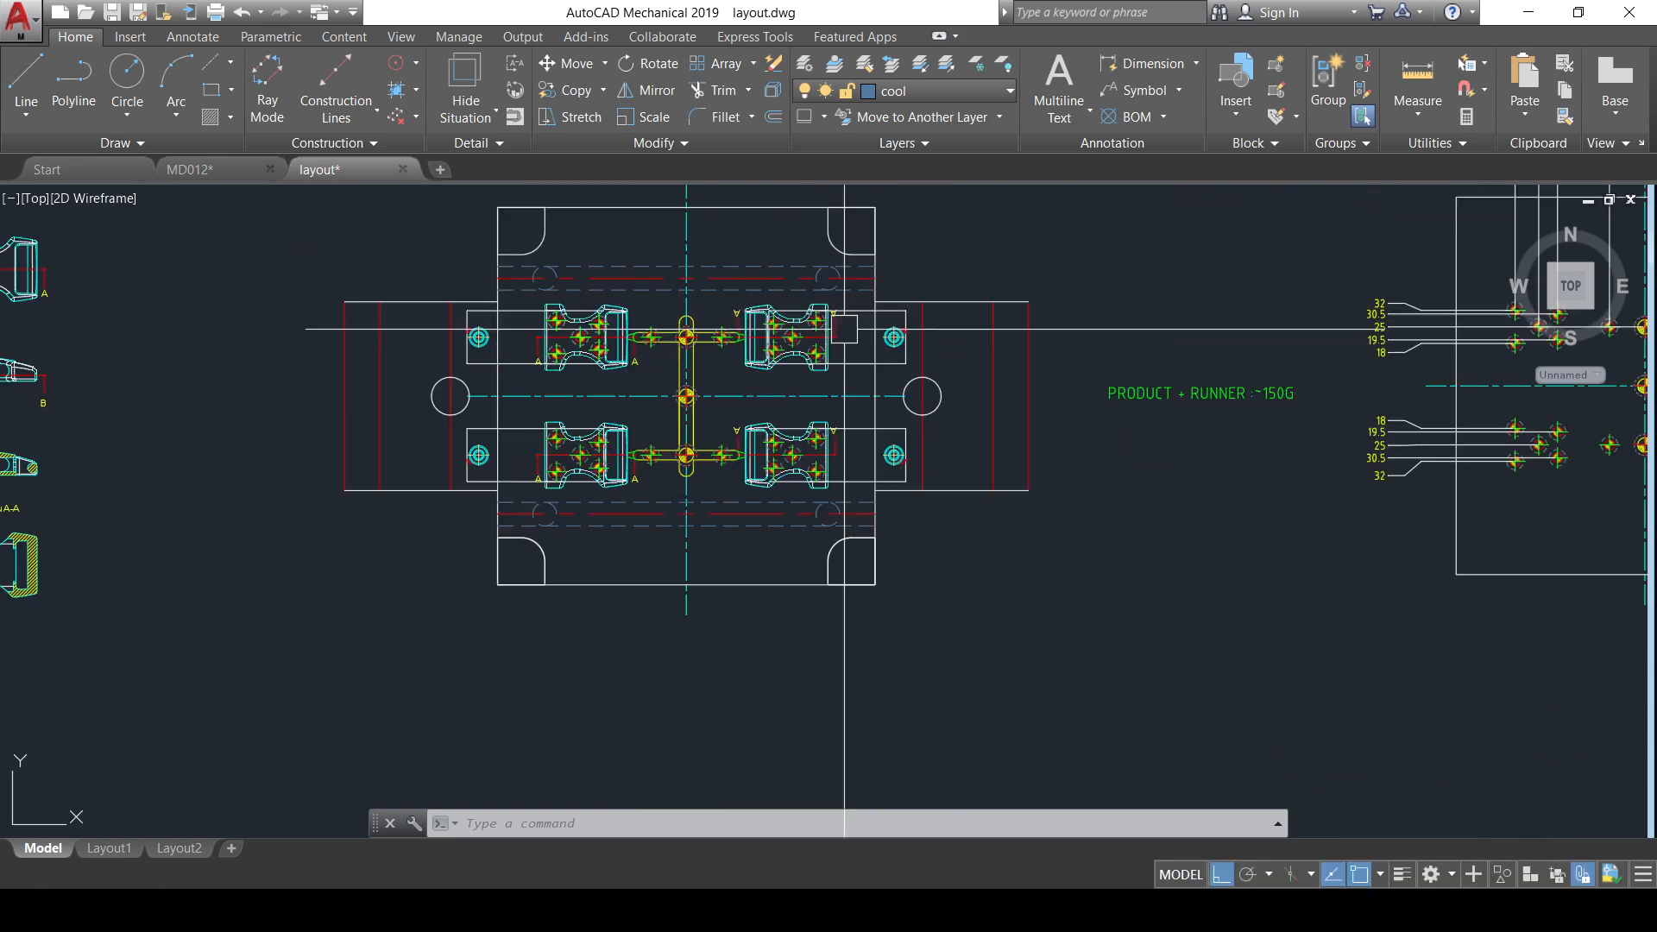
- Place vertical construction lines through the centres of both upper cooling circles to project them into the section view
left_click(336, 86)
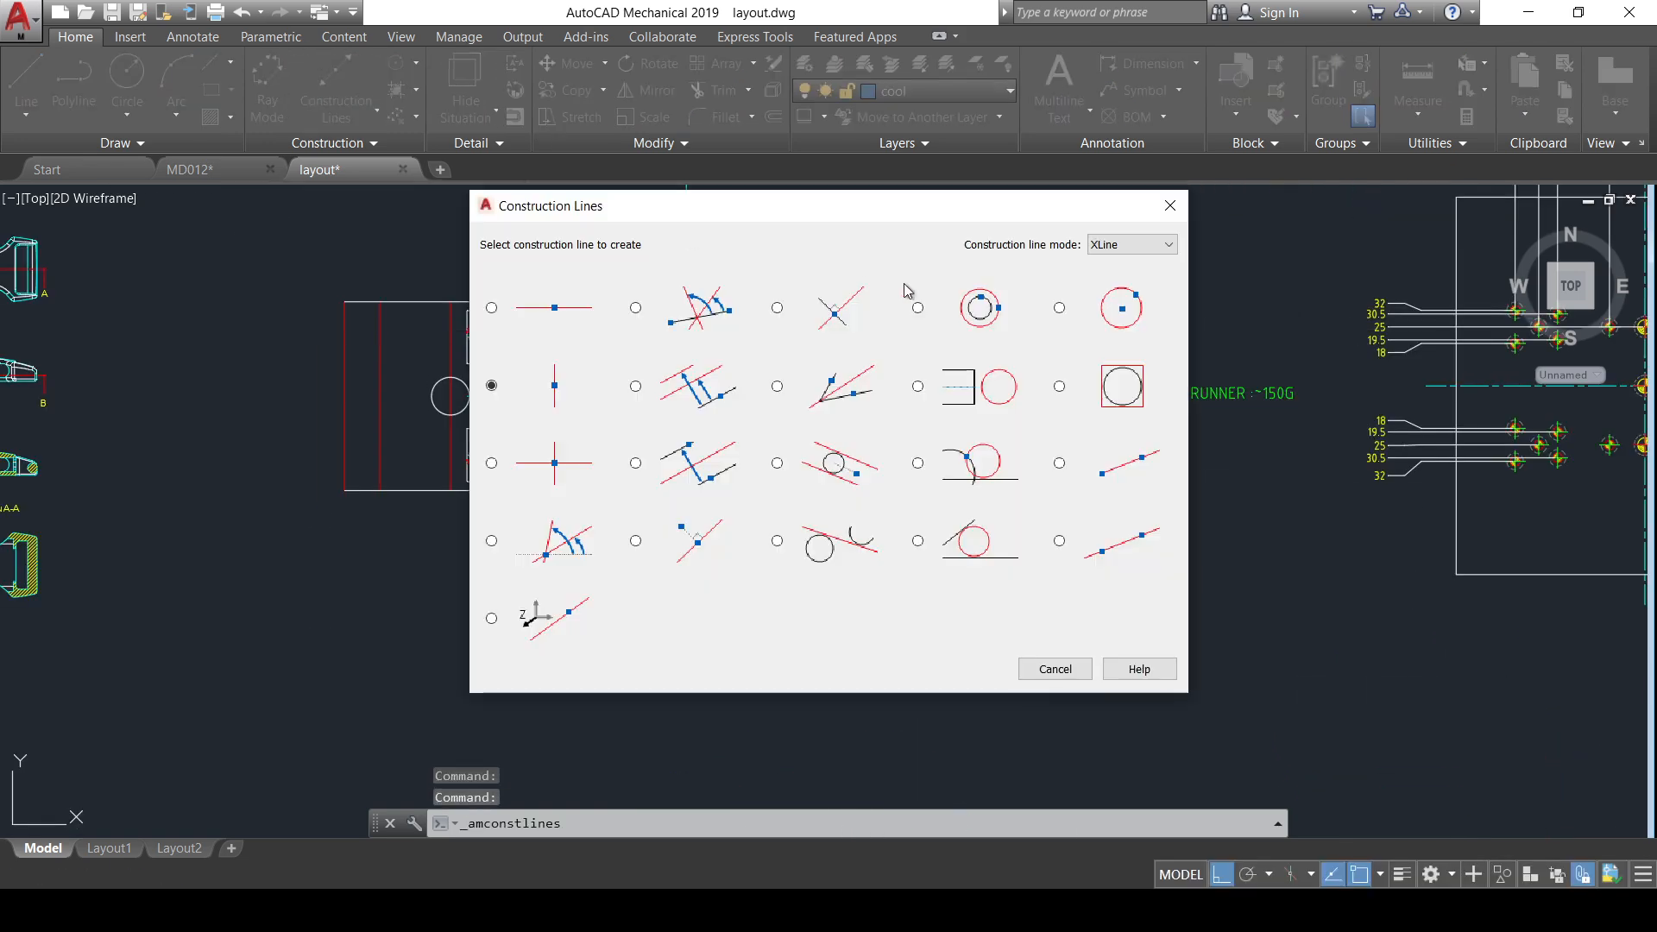
left_click(524, 376)
scroll(803, 259, "up", 3)
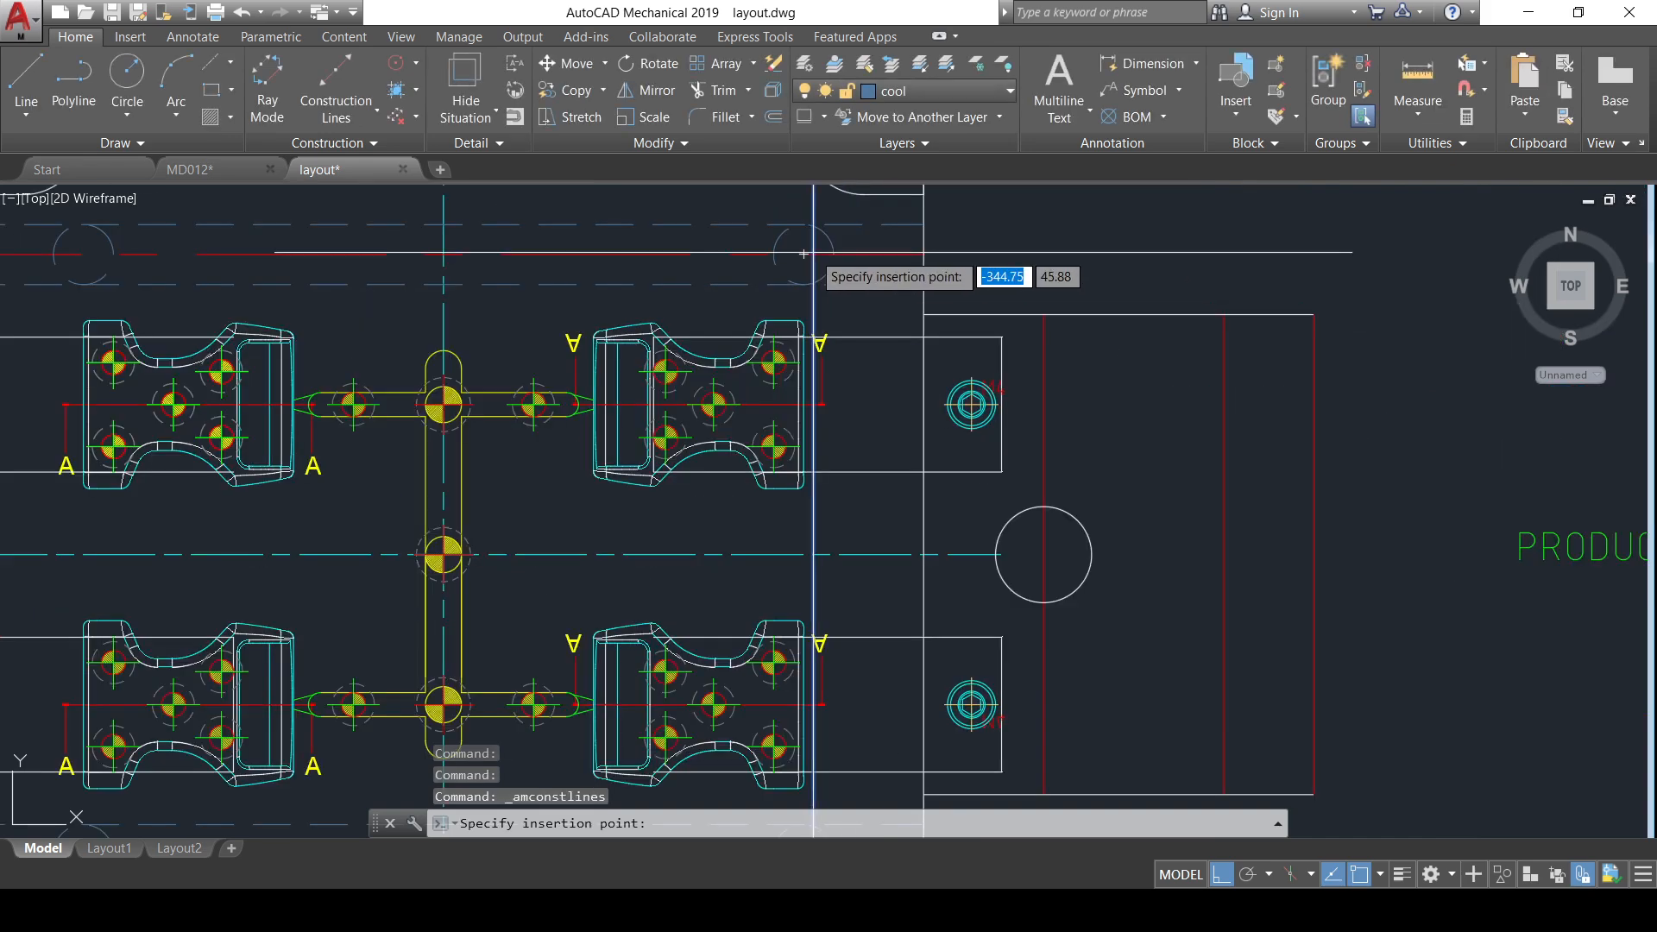
left_click(803, 254)
scroll(816, 240, "down", 4)
scroll(531, 235, "up", 2)
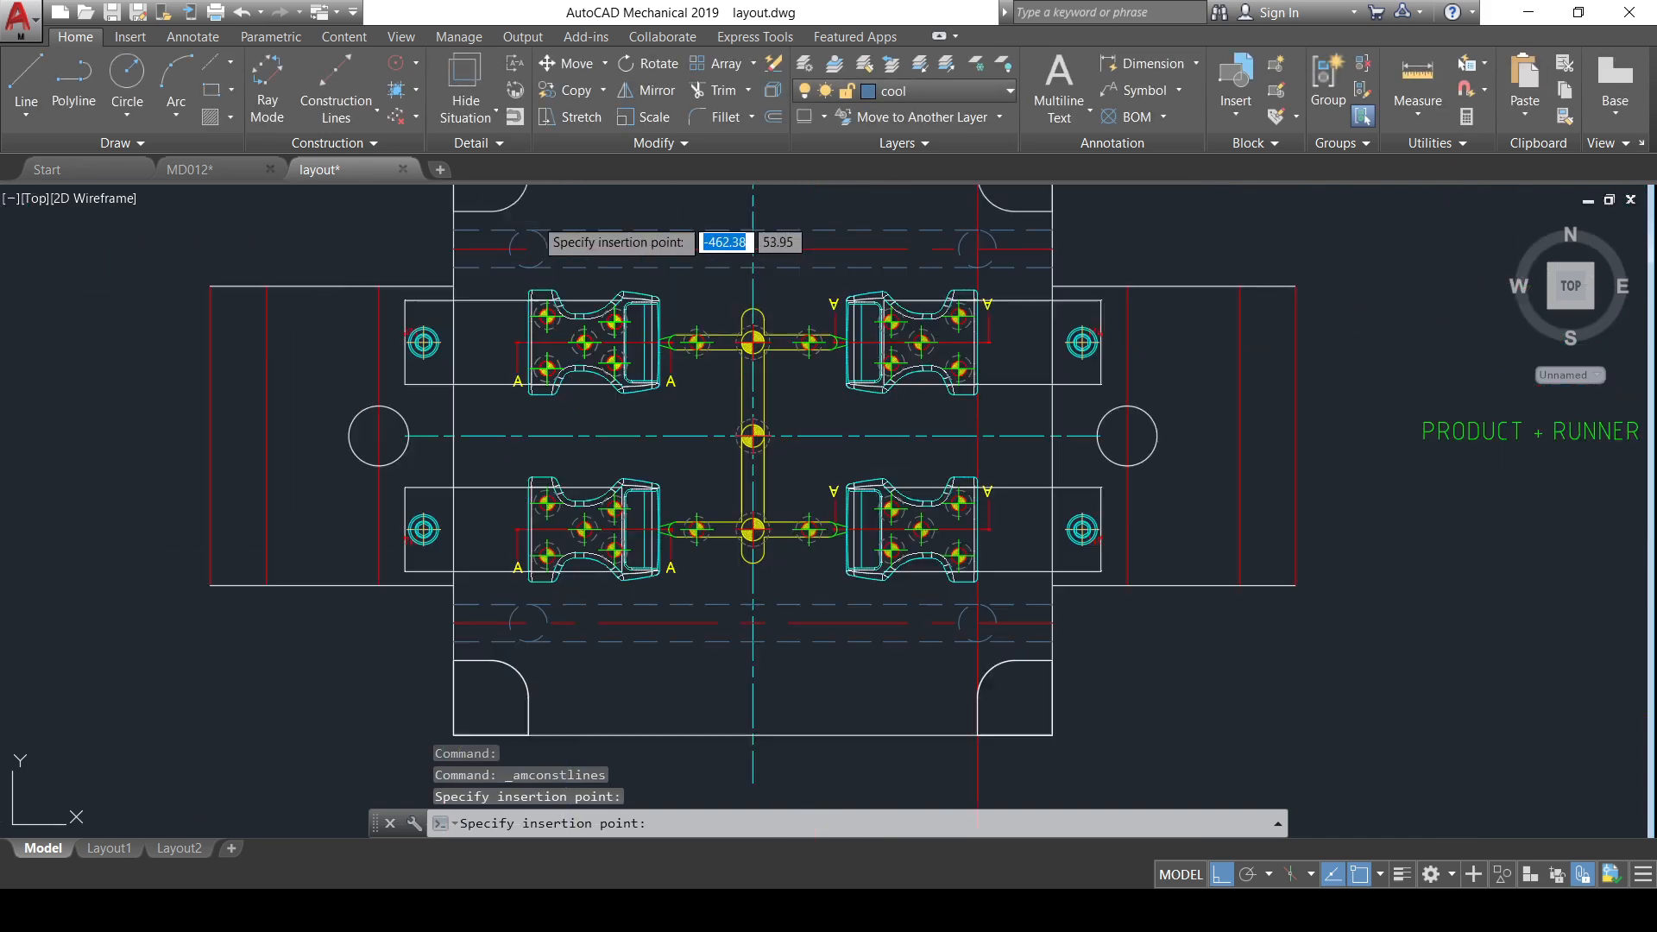
left_click(533, 249)
scroll(1010, 362, "down", 3)
scroll(914, 561, "up", 6)
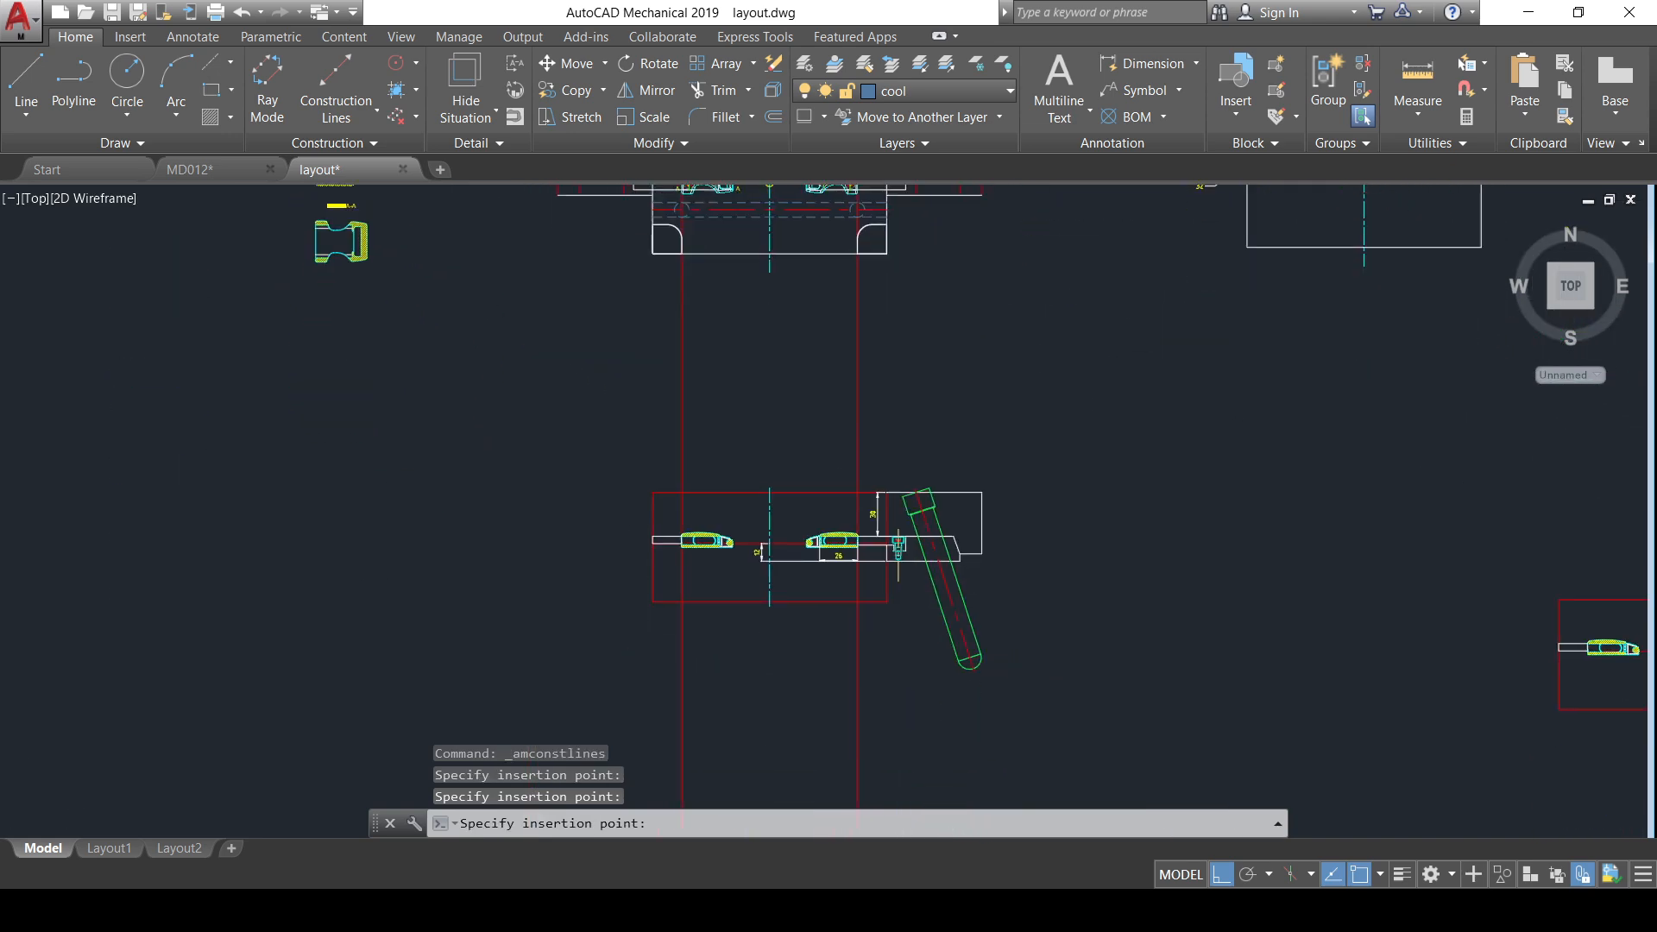
scroll(902, 578, "up", 2)
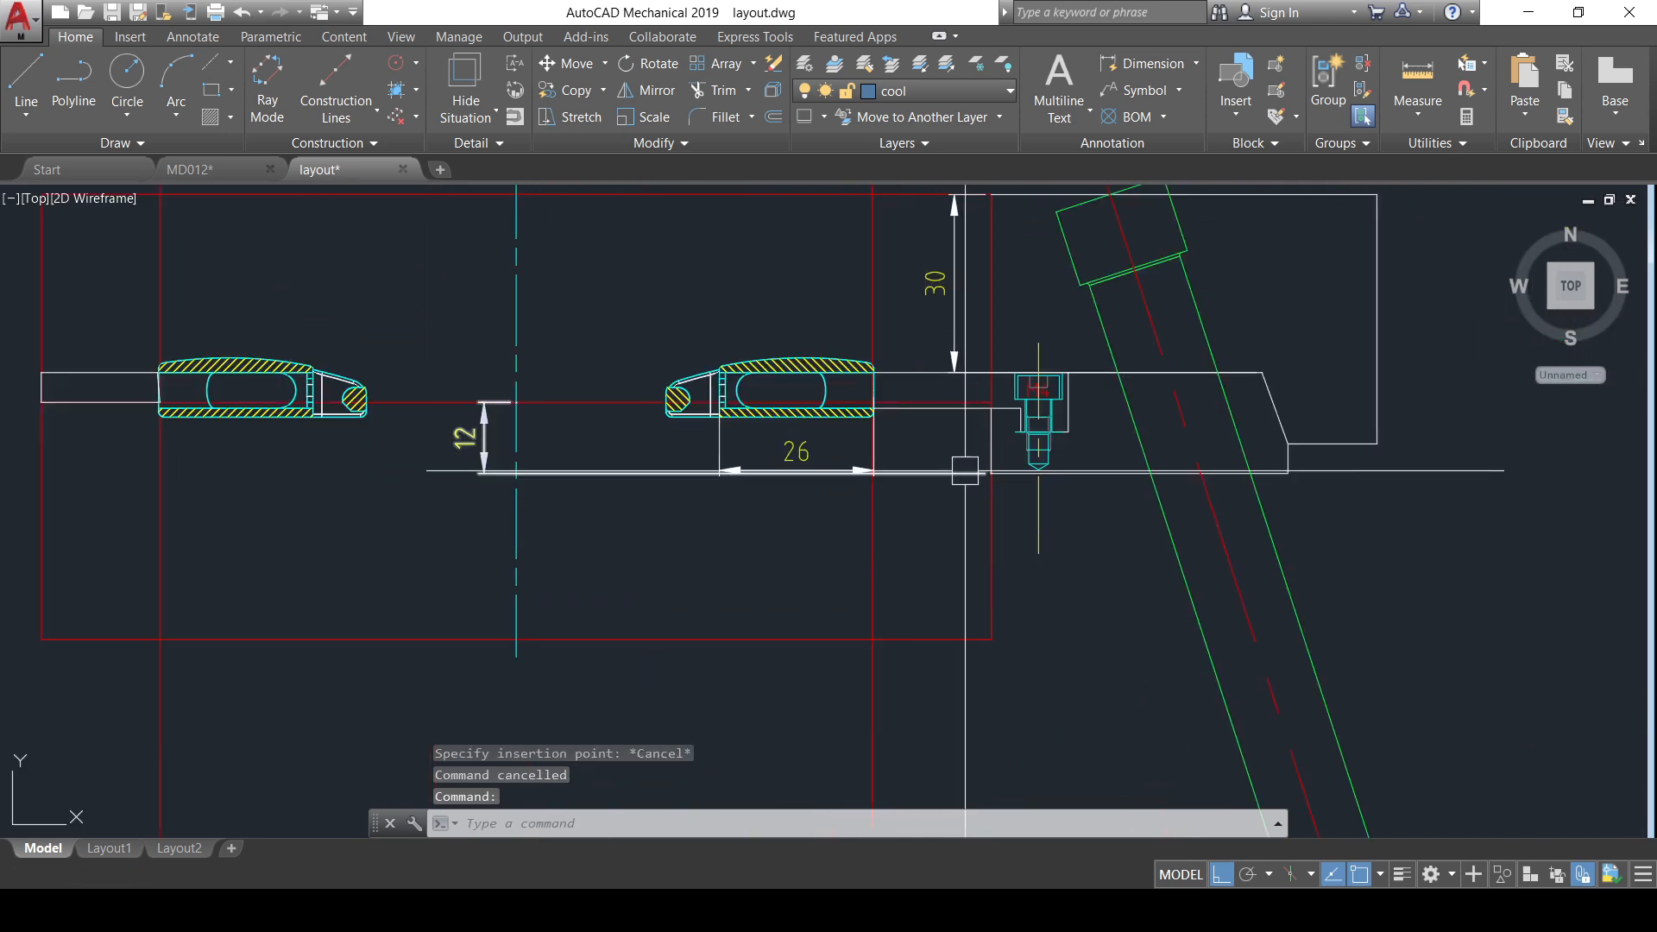
key("Escape")
- Try to draw a line going 15 up from the section plate's bottom edge along the right-hand construction line
type("l")
key("Return")
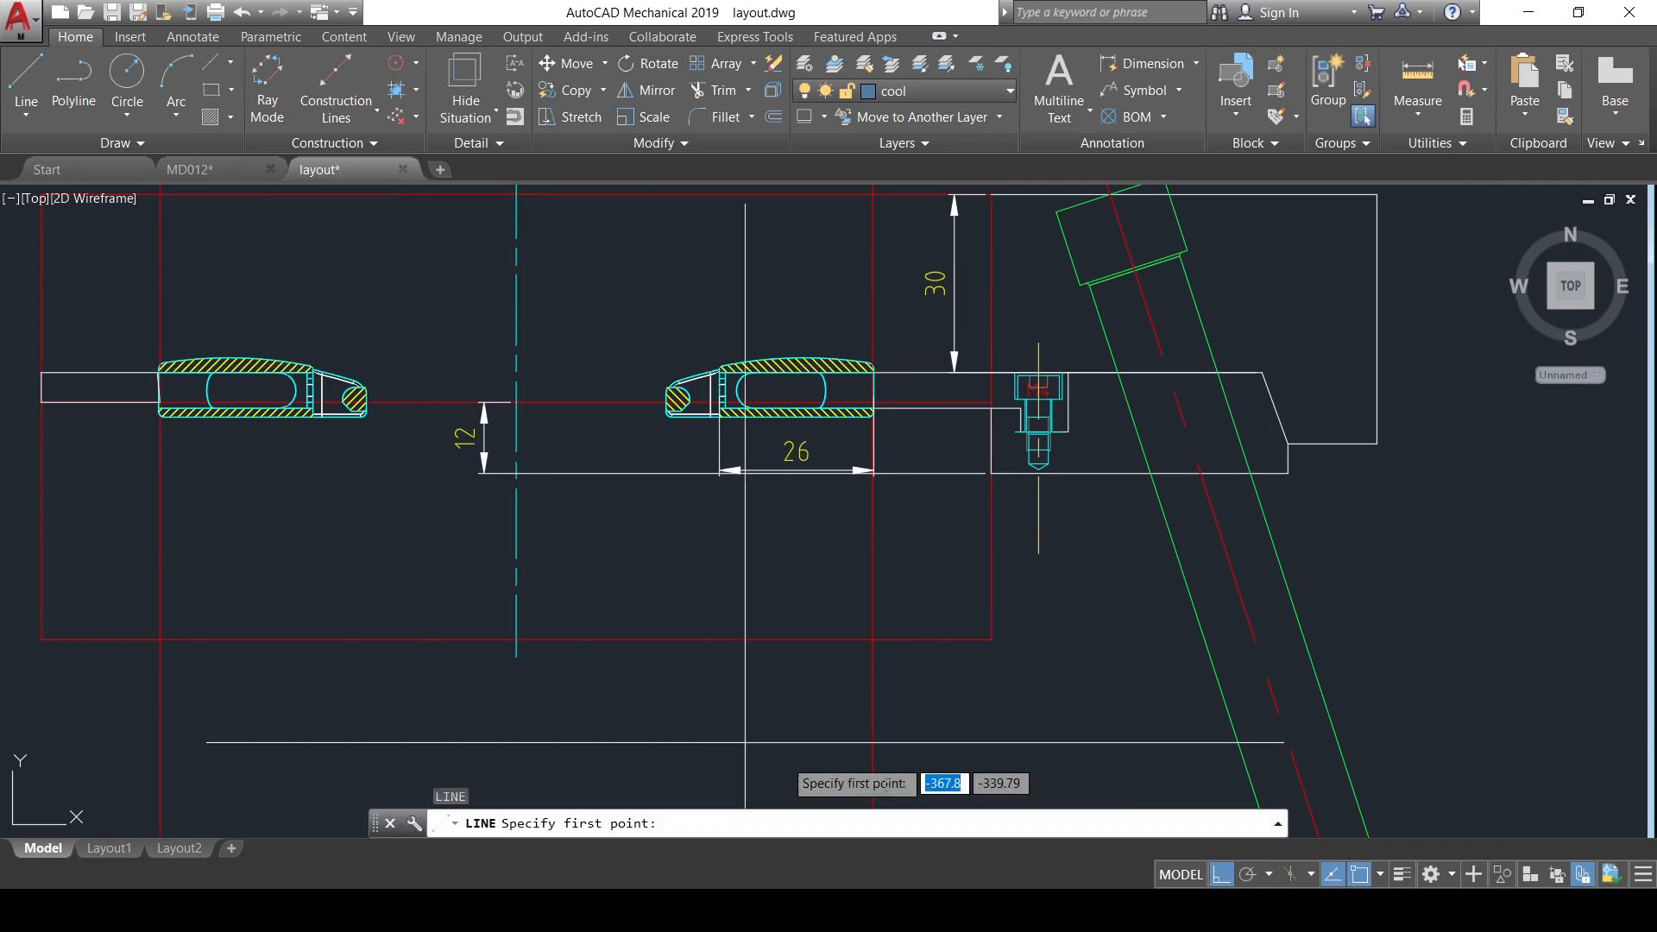
left_click(873, 639)
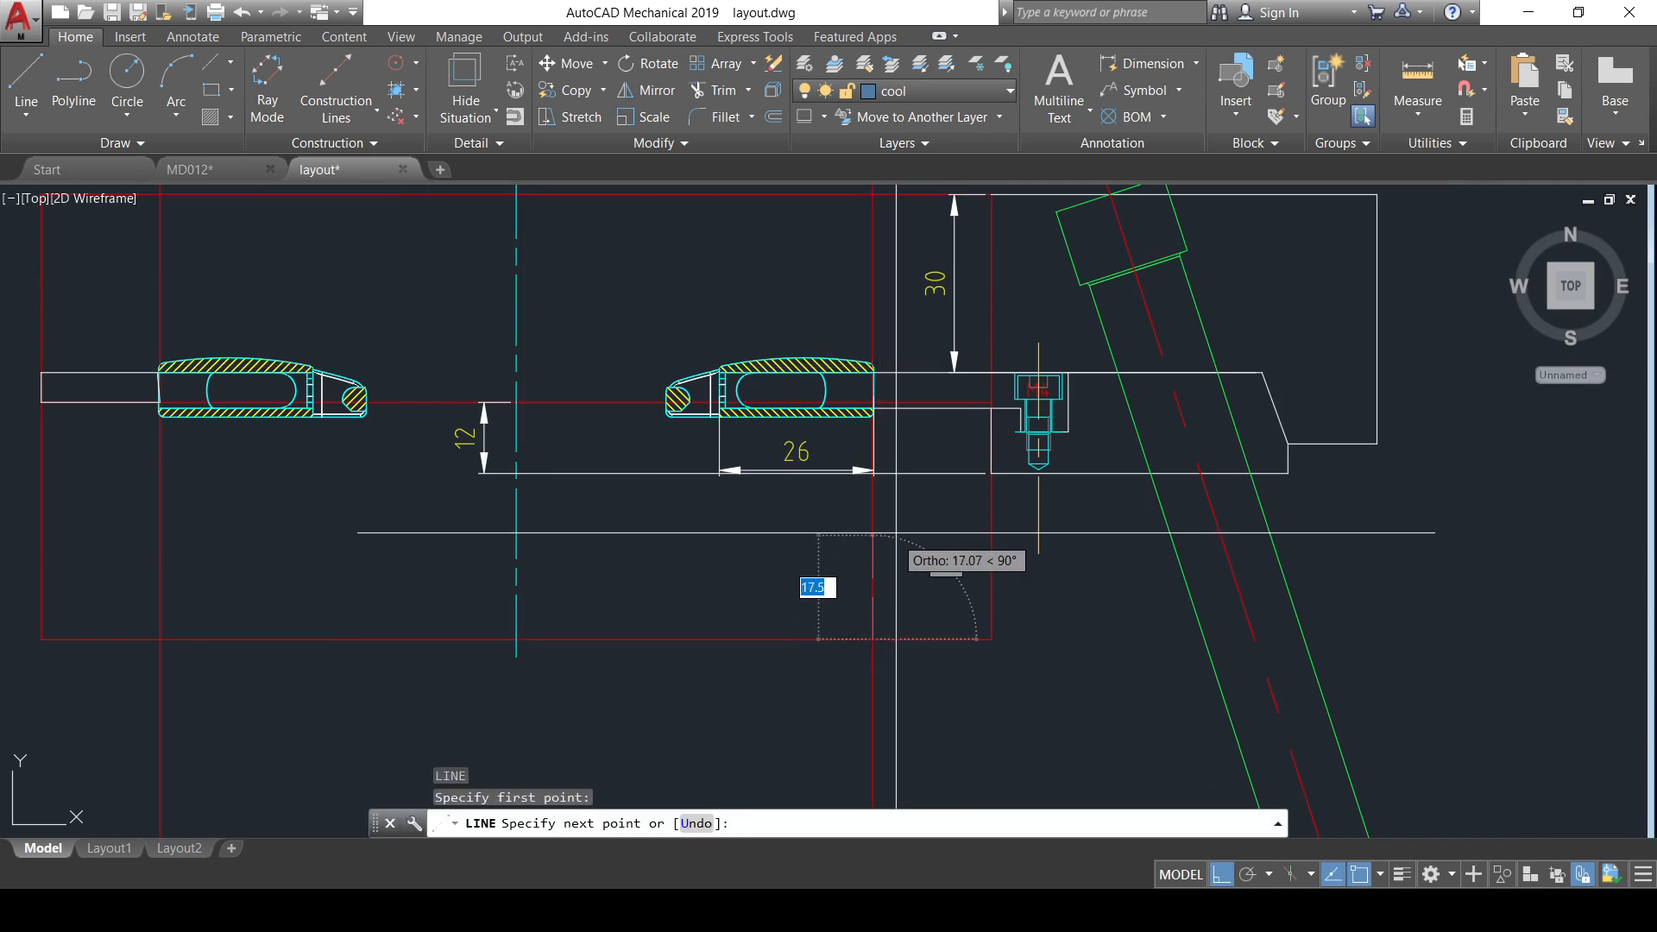
key("Return")
key("Return")
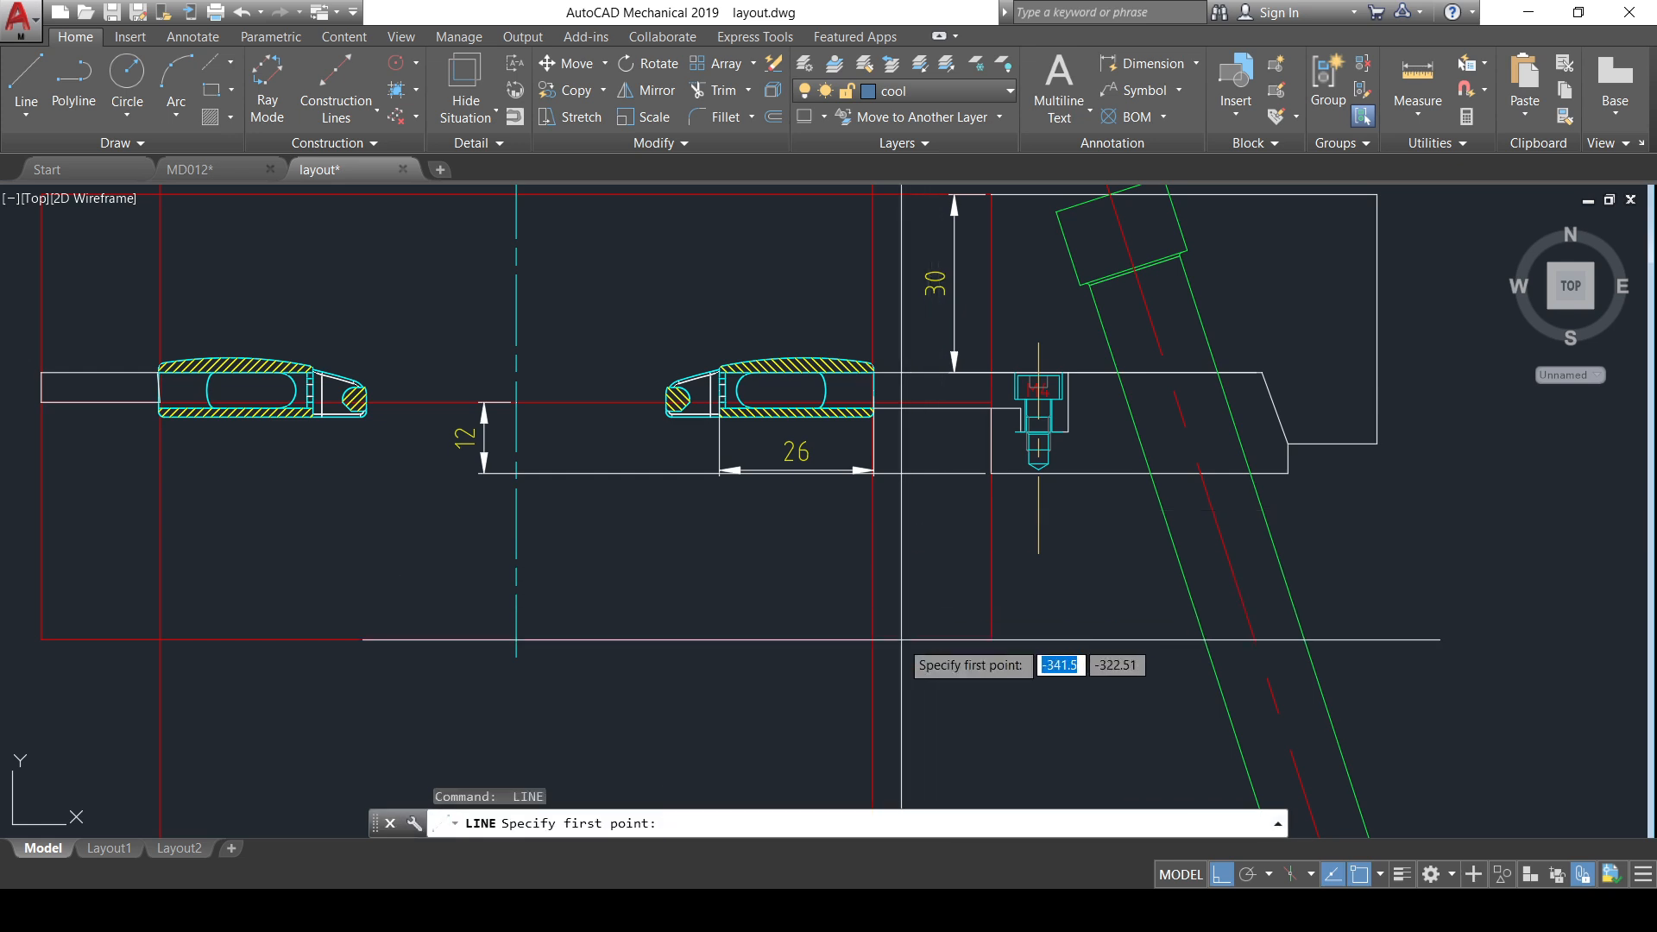
left_click(872, 639)
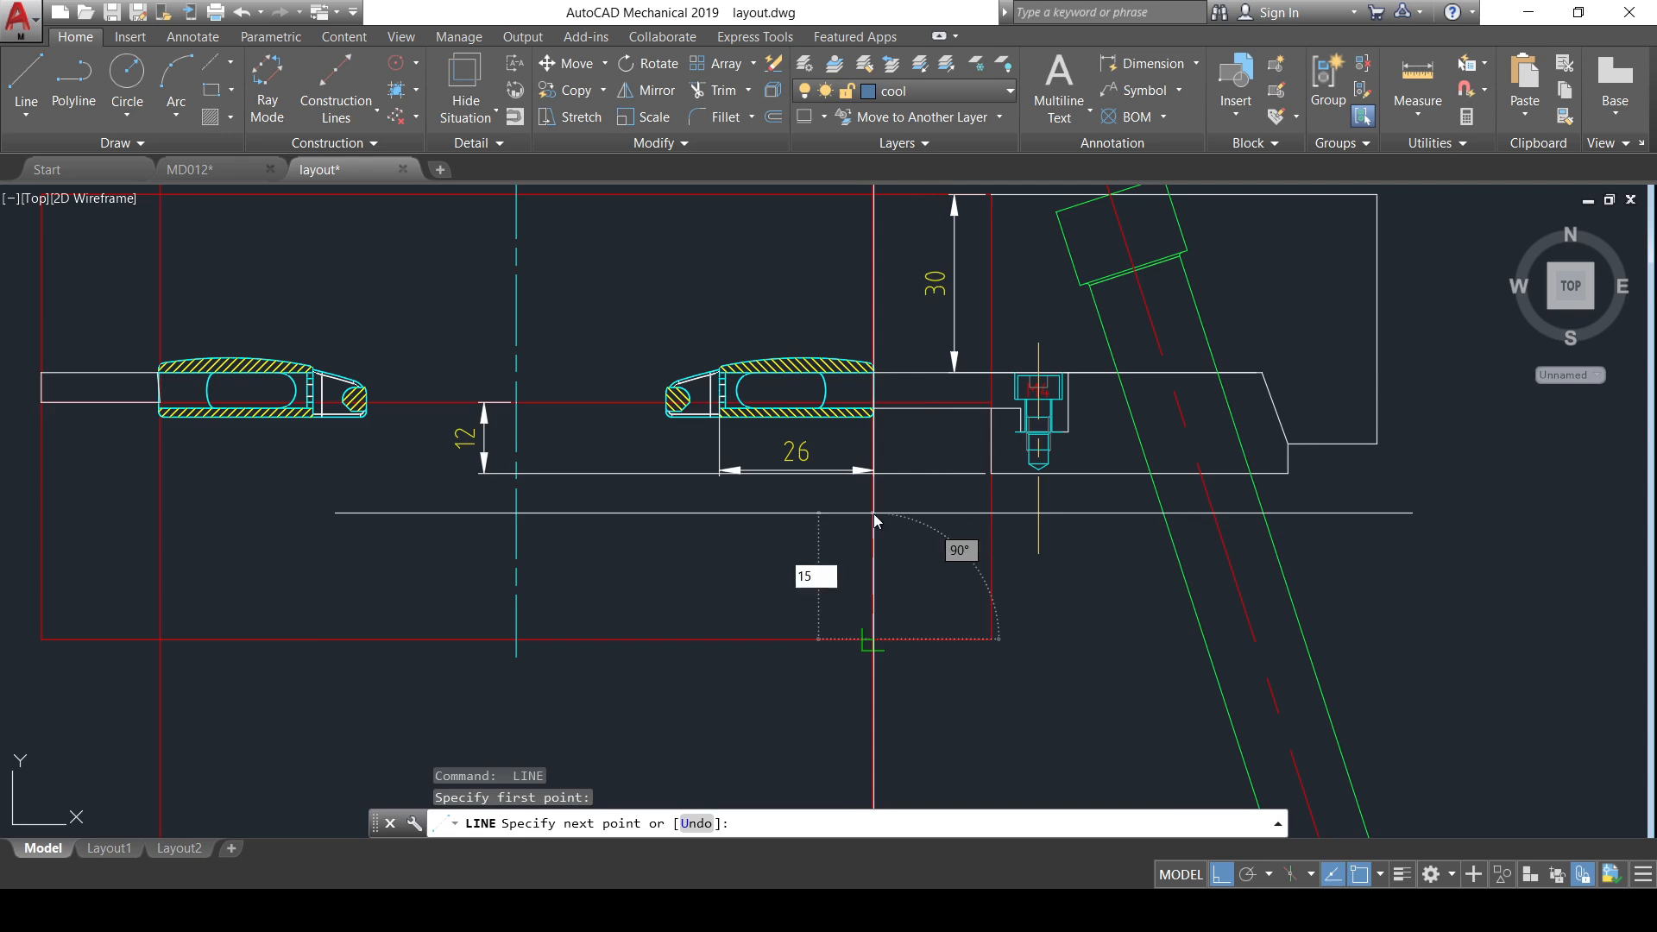
type("15")
key("Return")
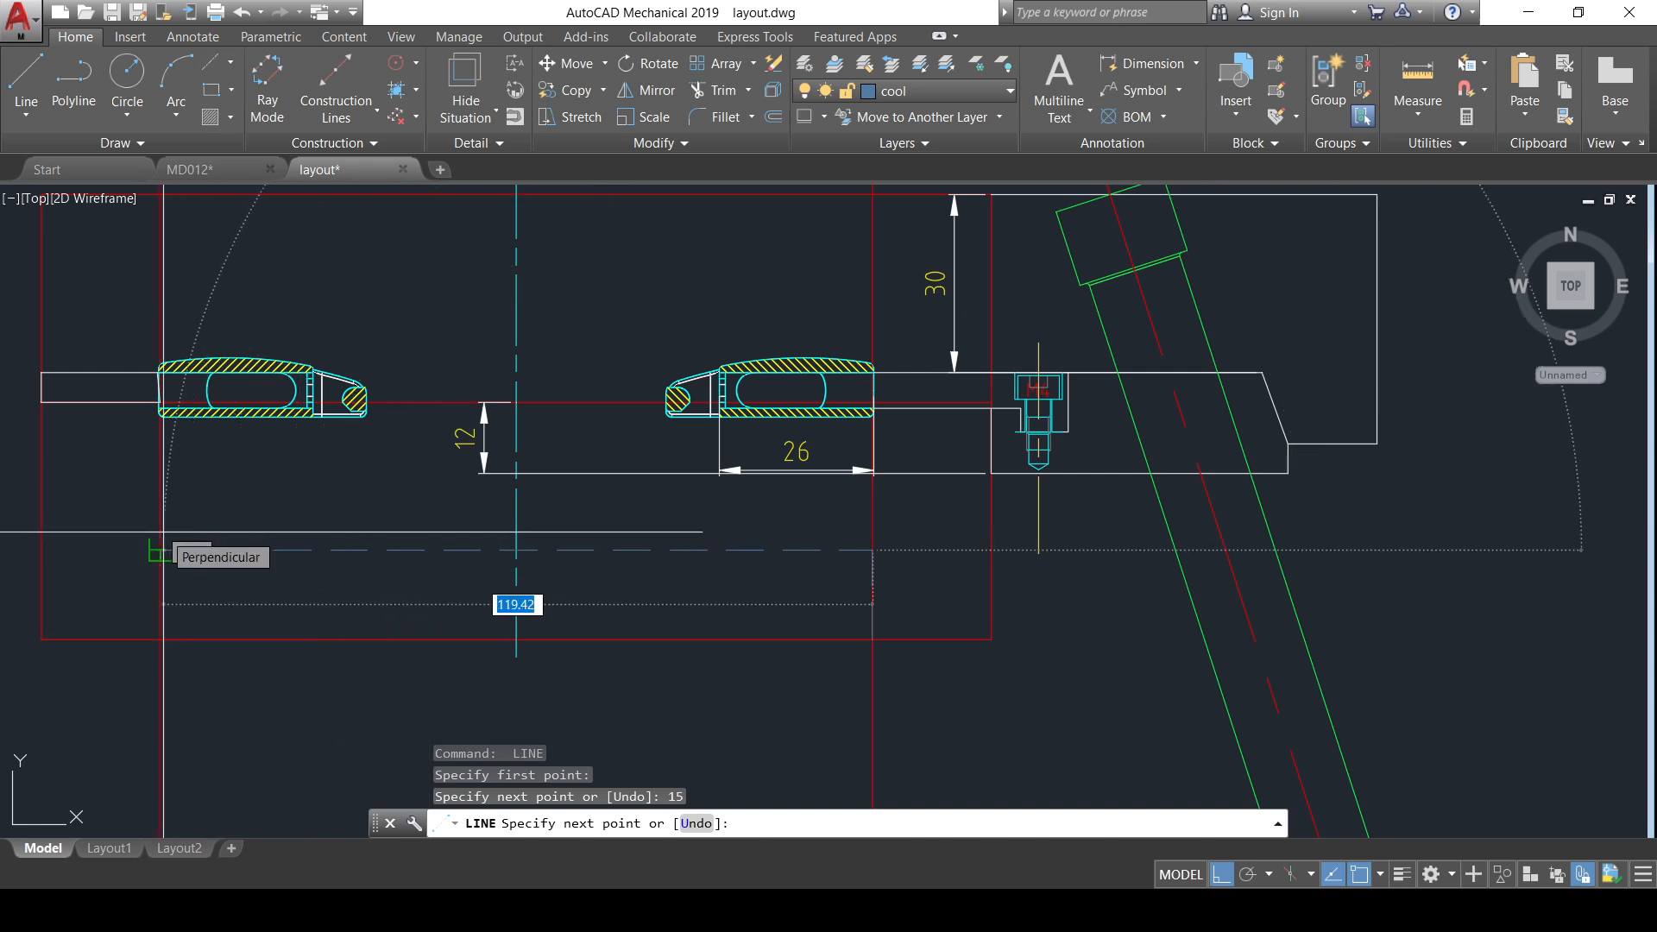
key("Escape")
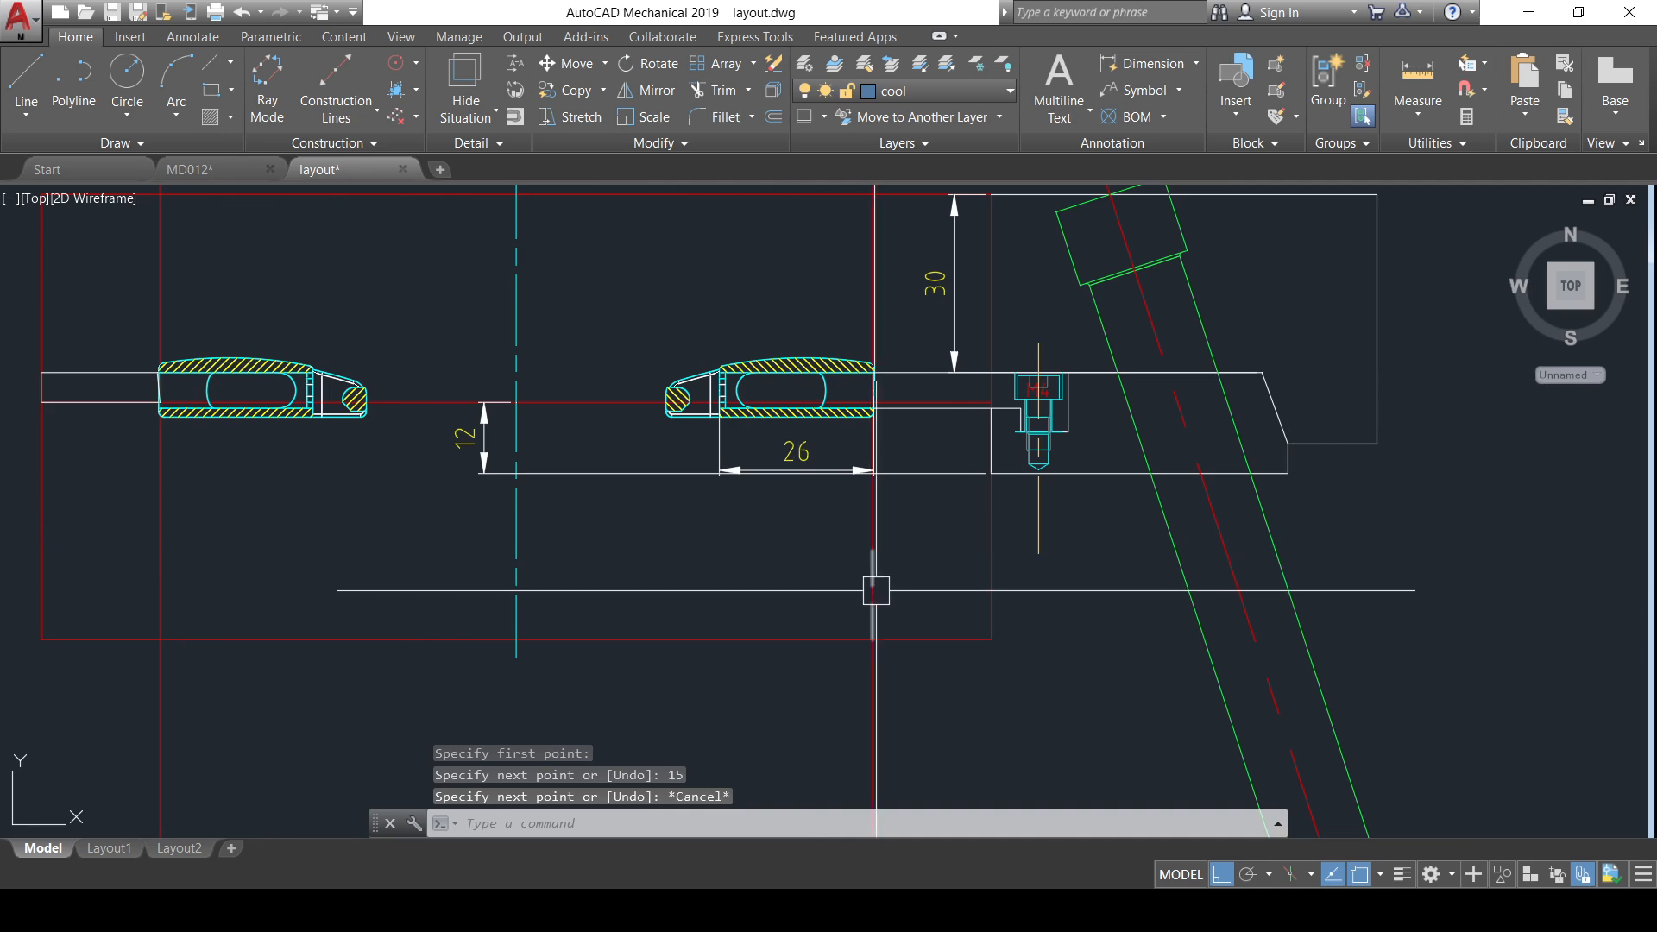
left_click(872, 595)
key("Delete")
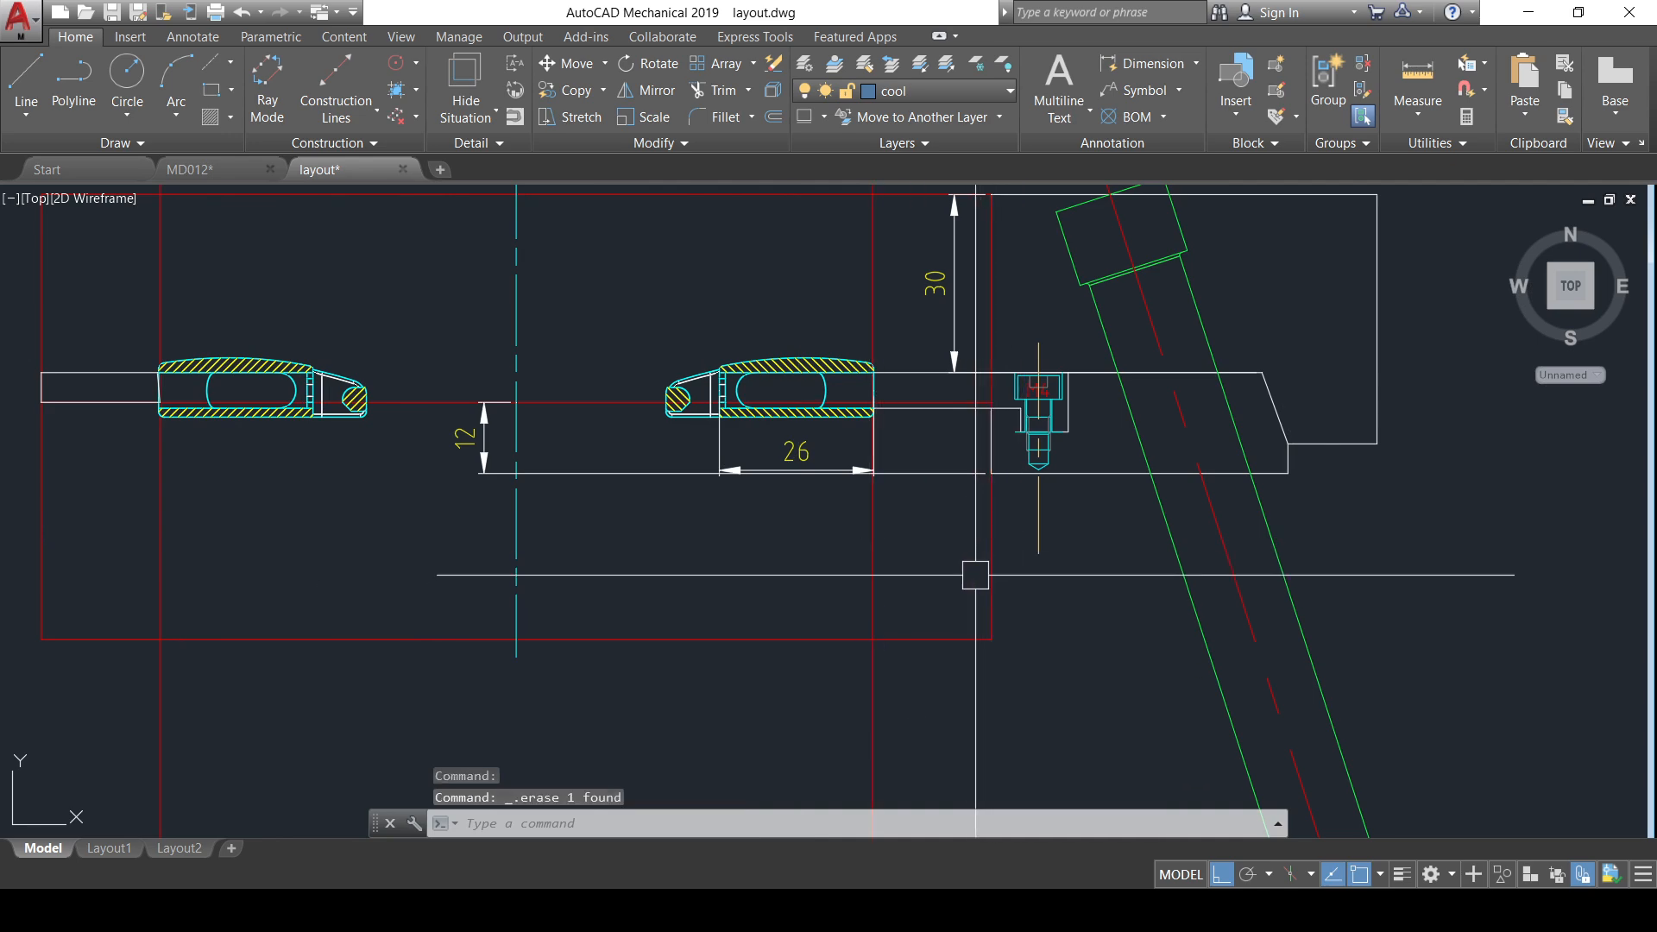
- Draw a horizontal line across the full width of the section plate, starting 20 above its lower-right corner
key("Return")
right_click(913, 621, "shift")
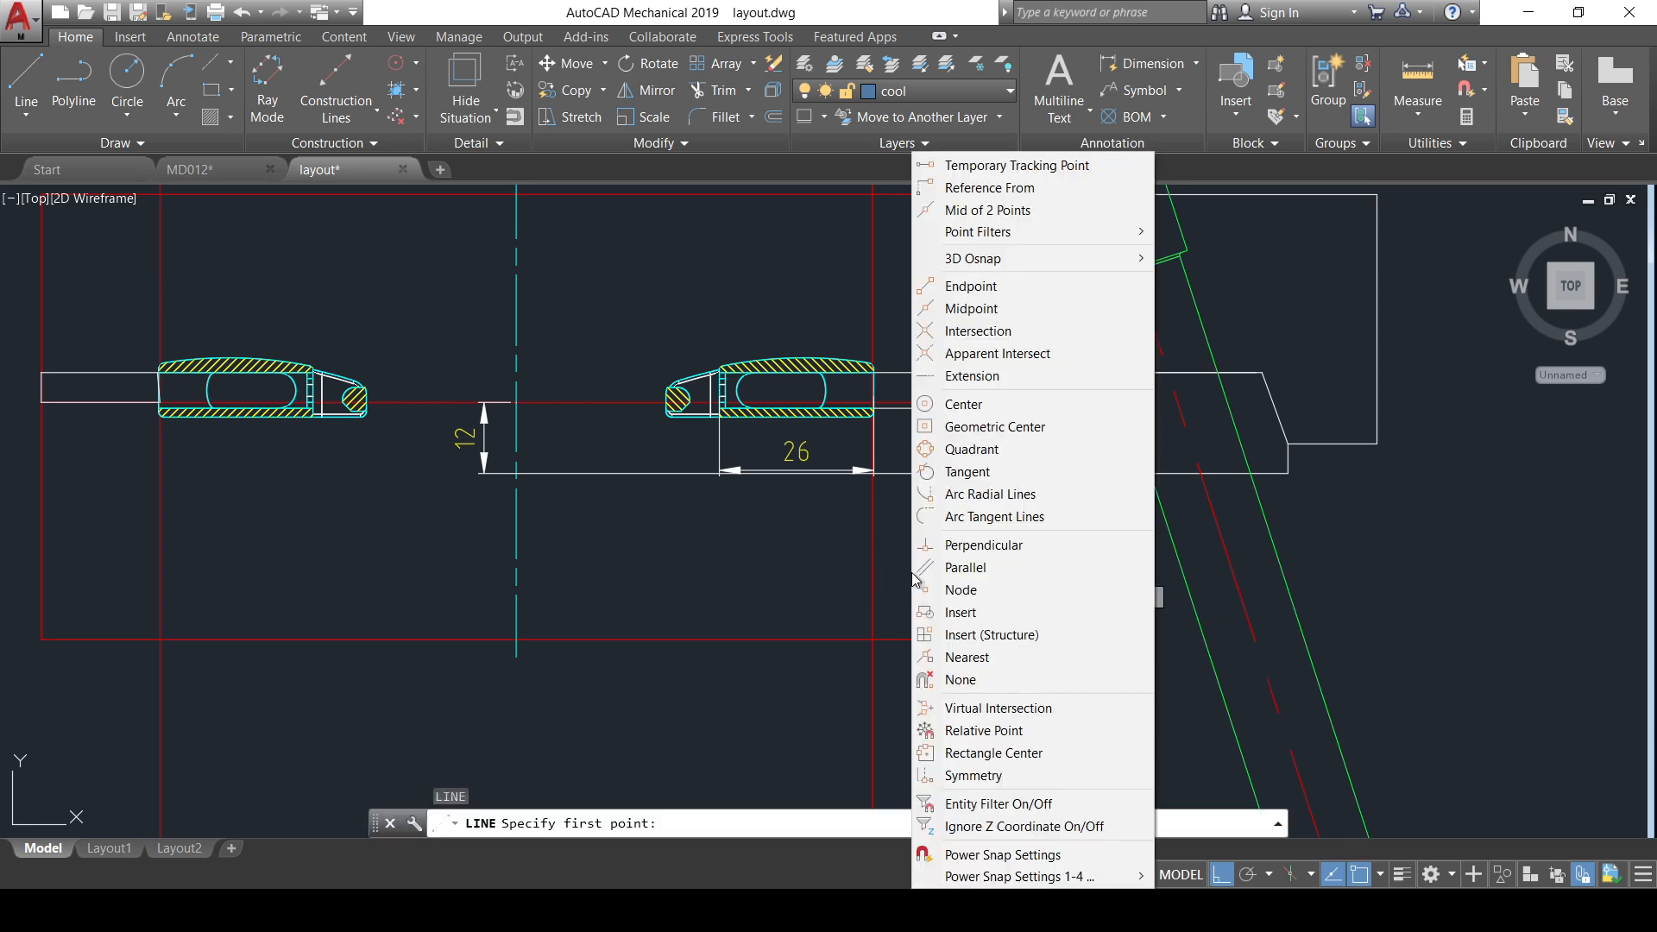
left_click(990, 188)
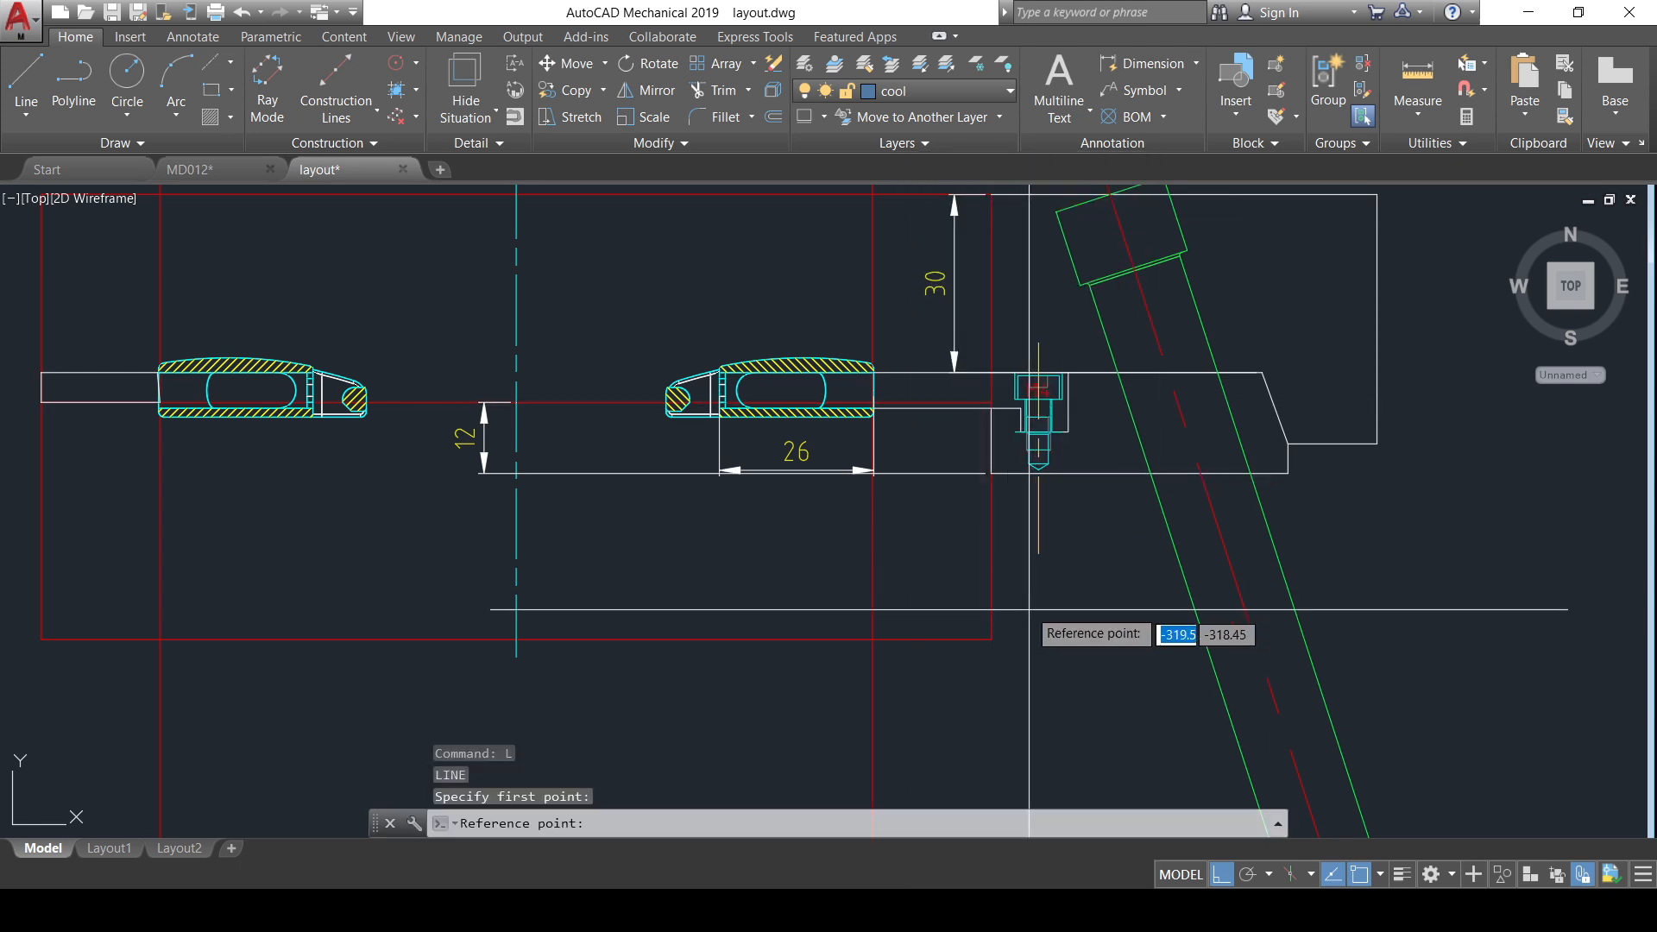
left_click(990, 640)
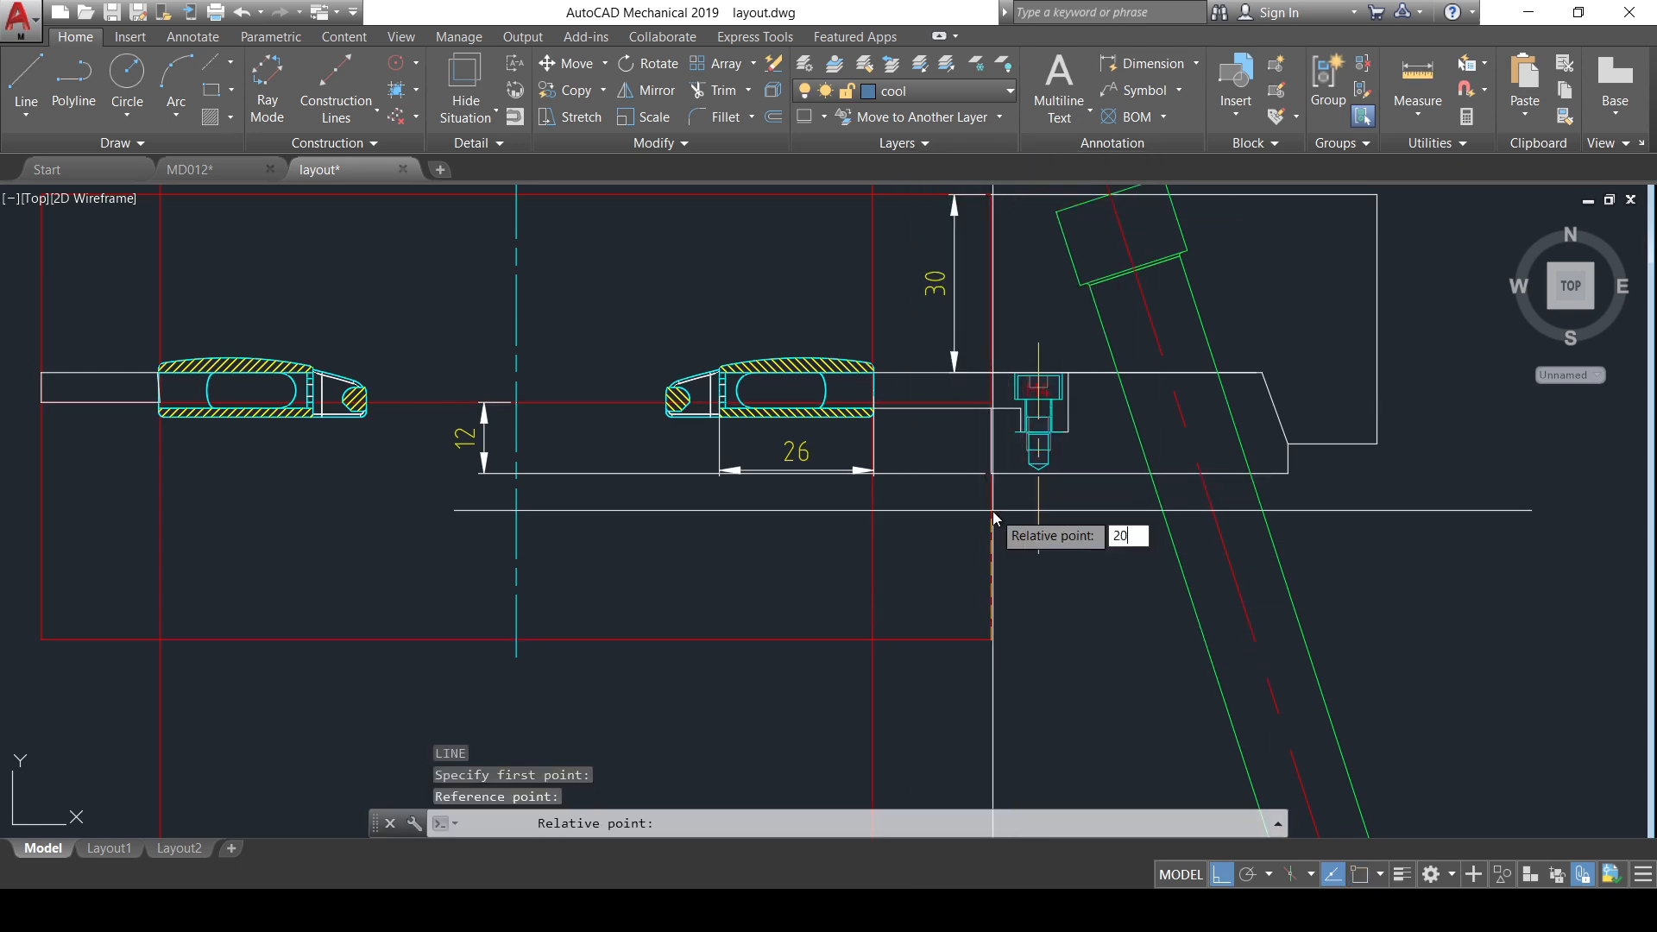
type("20")
key("Return")
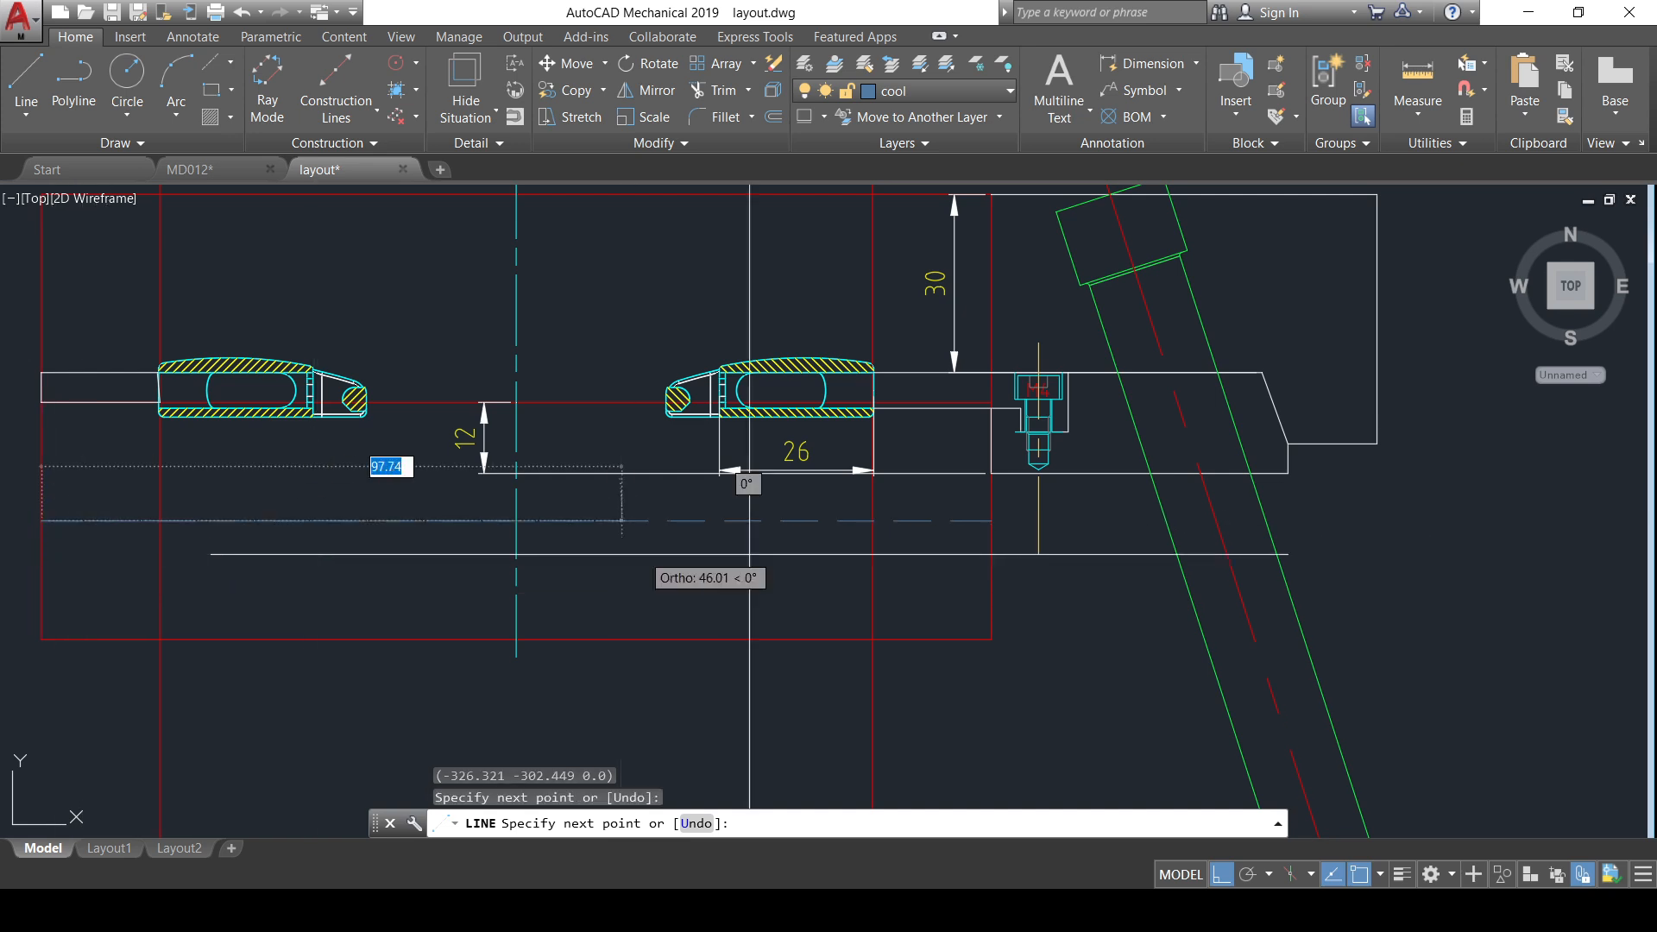
key("Escape")
- Offset the dashed horizontal cooling line in the section plate by 5 to both sides
type("O")
key("Return")
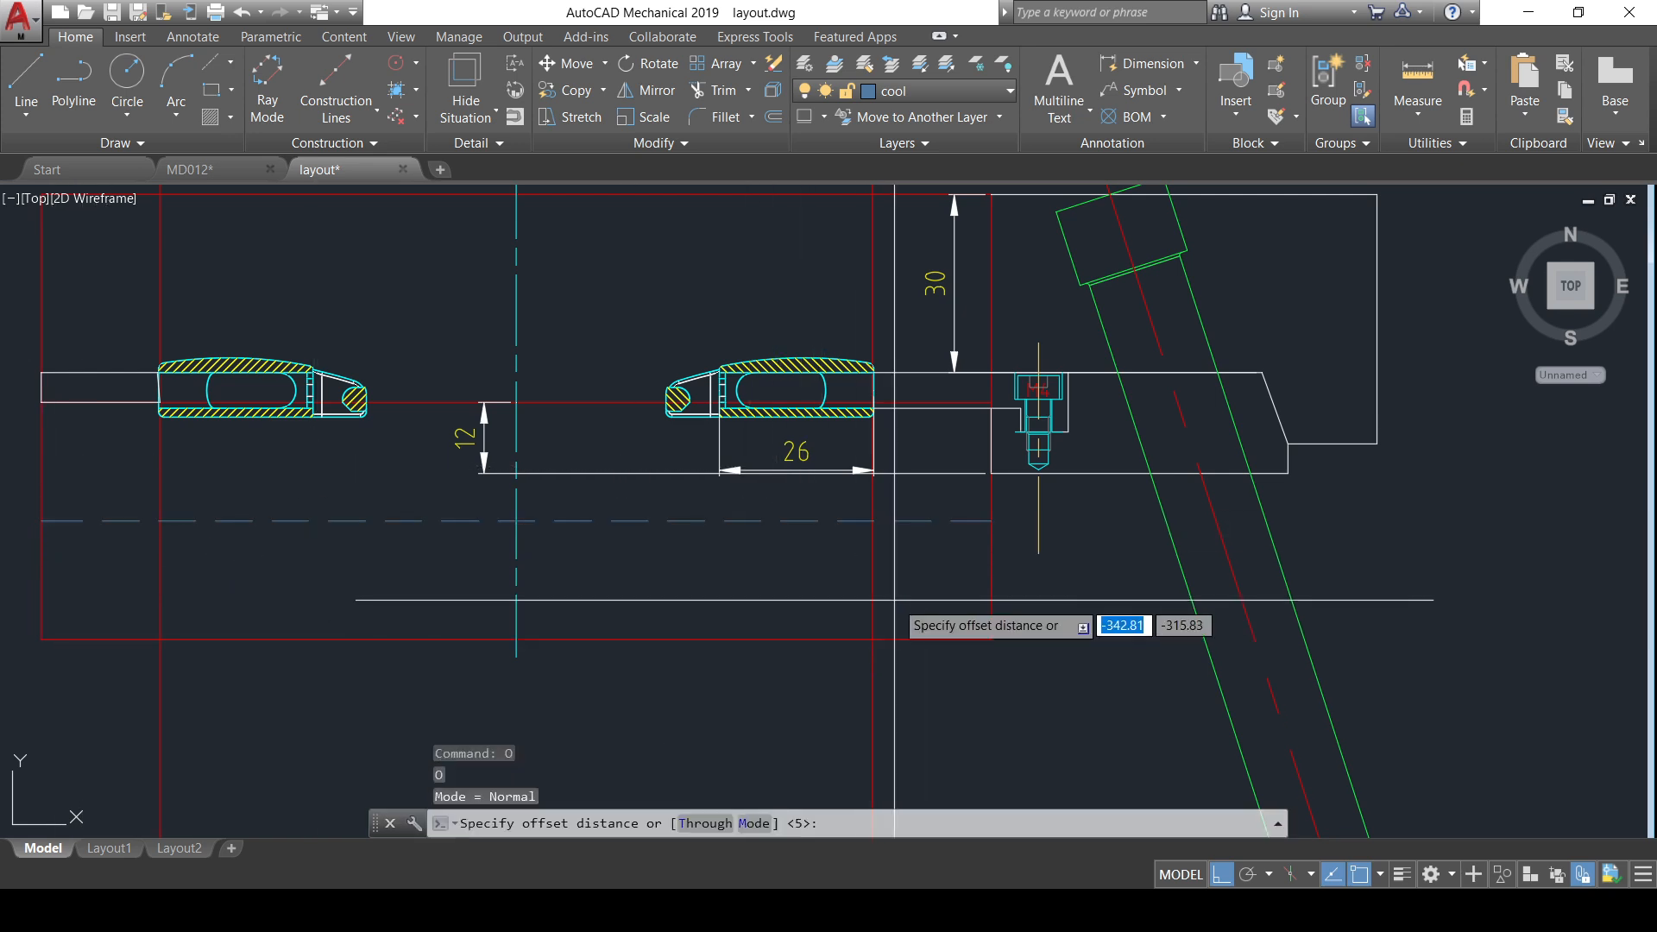
type("5")
key("Return")
left_click(915, 521)
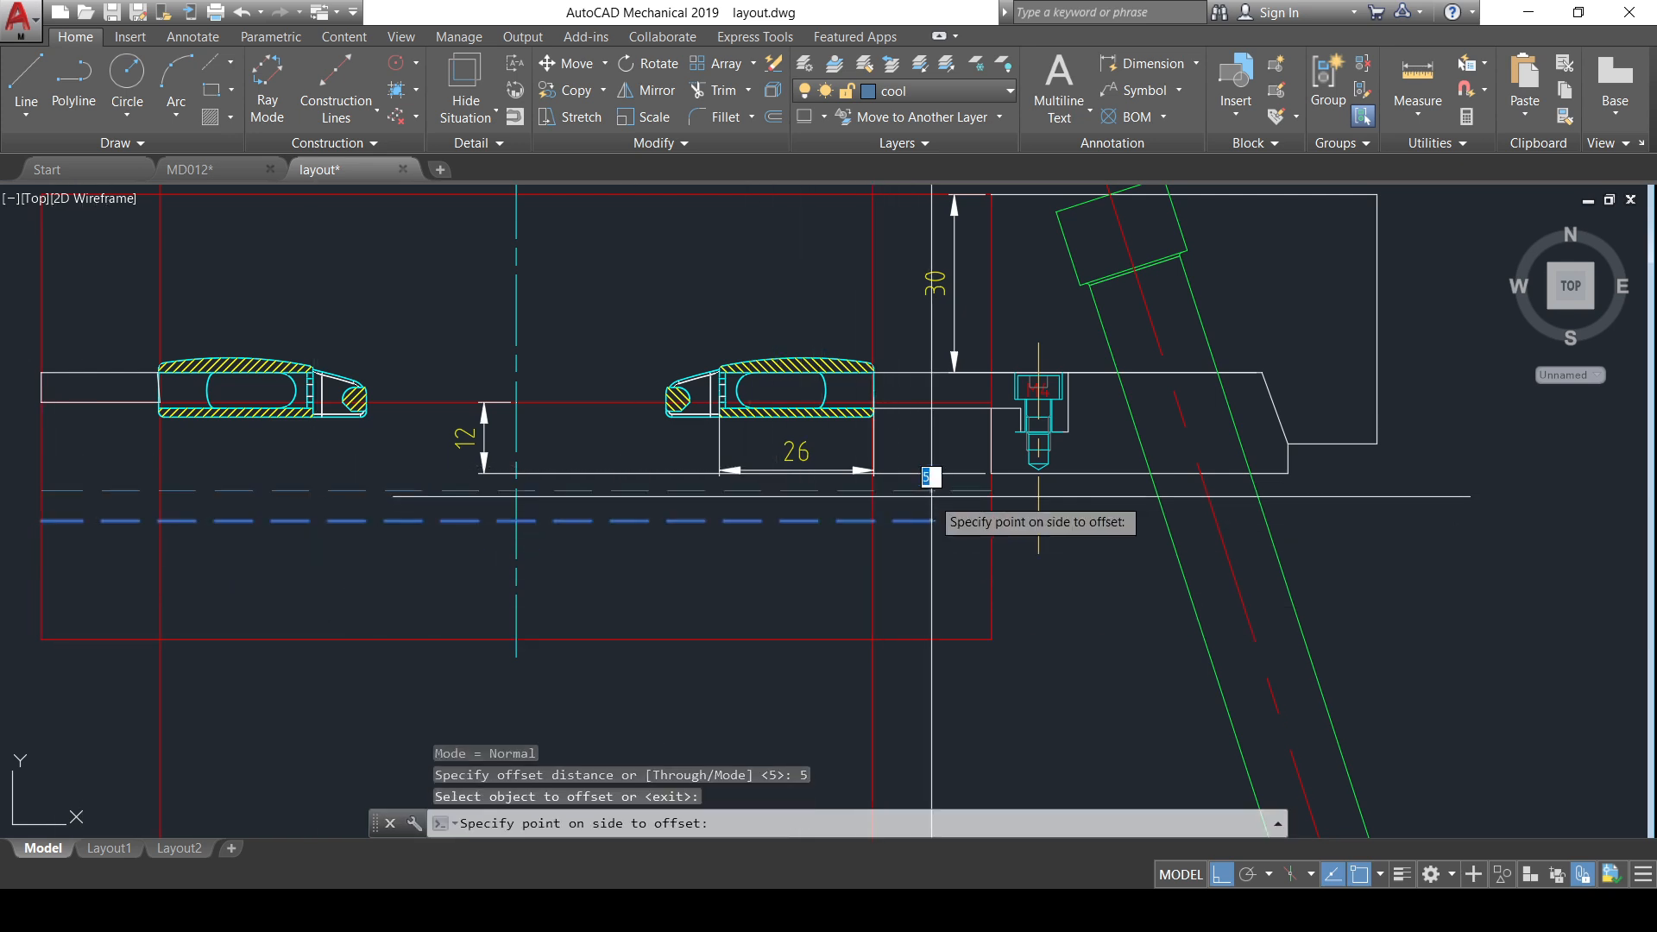
left_click(925, 475)
left_click(928, 521)
left_click(924, 537)
key("Escape")
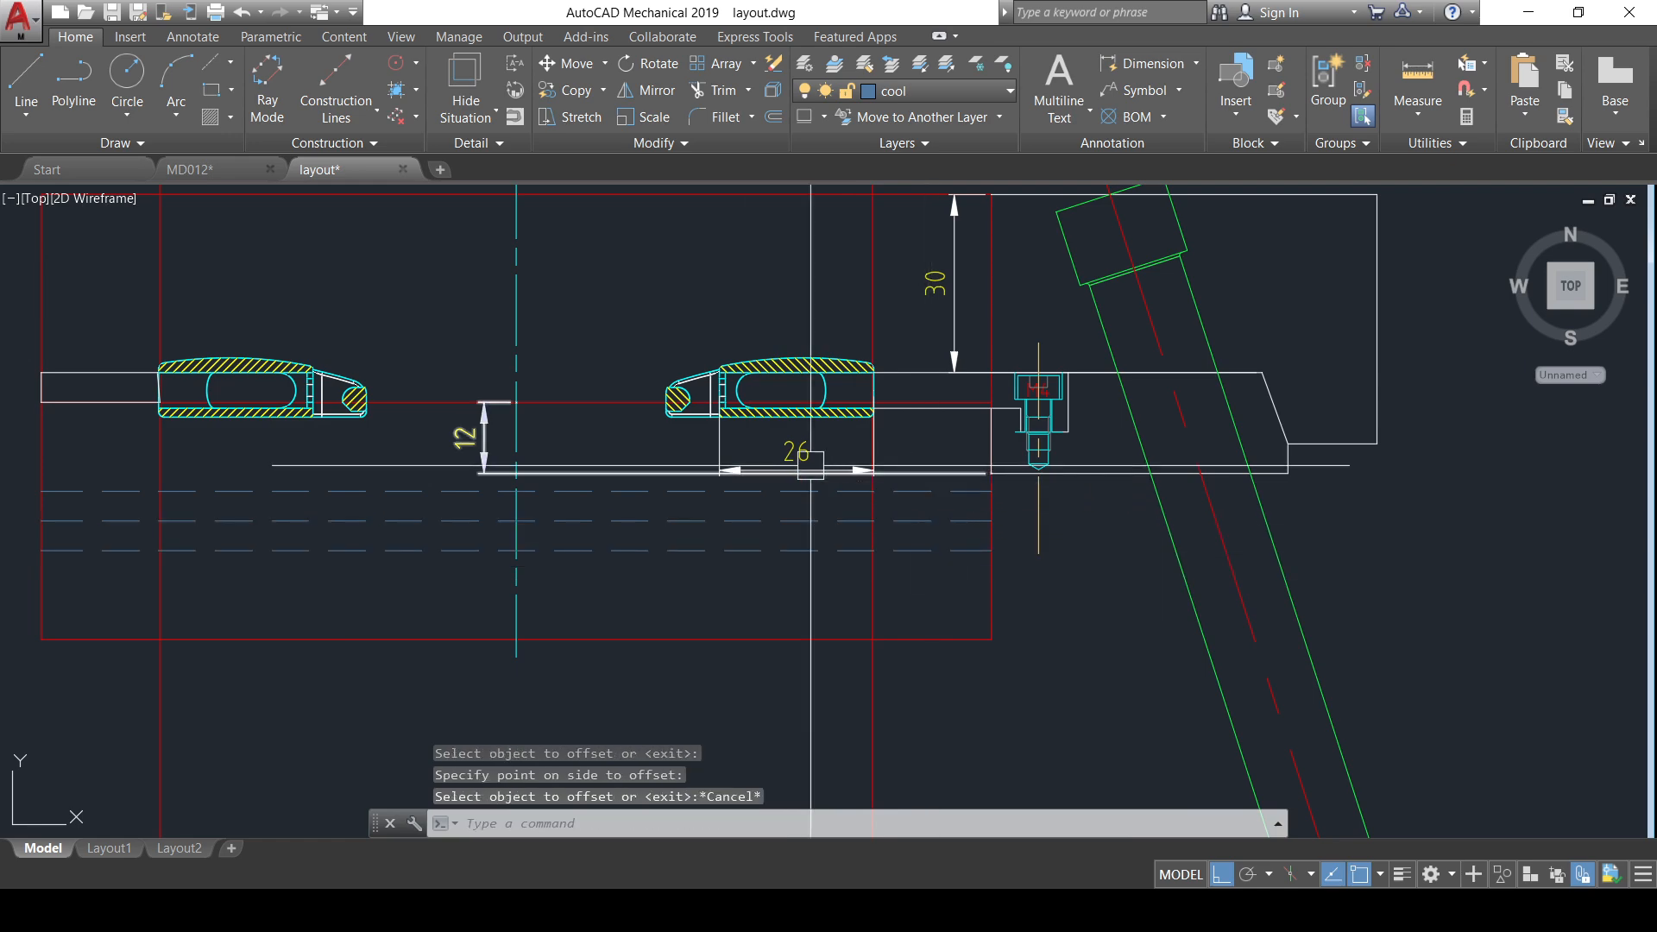
- Erase the 26, 12 and 30 dimensions from the section view
left_click(794, 462)
left_click(460, 453)
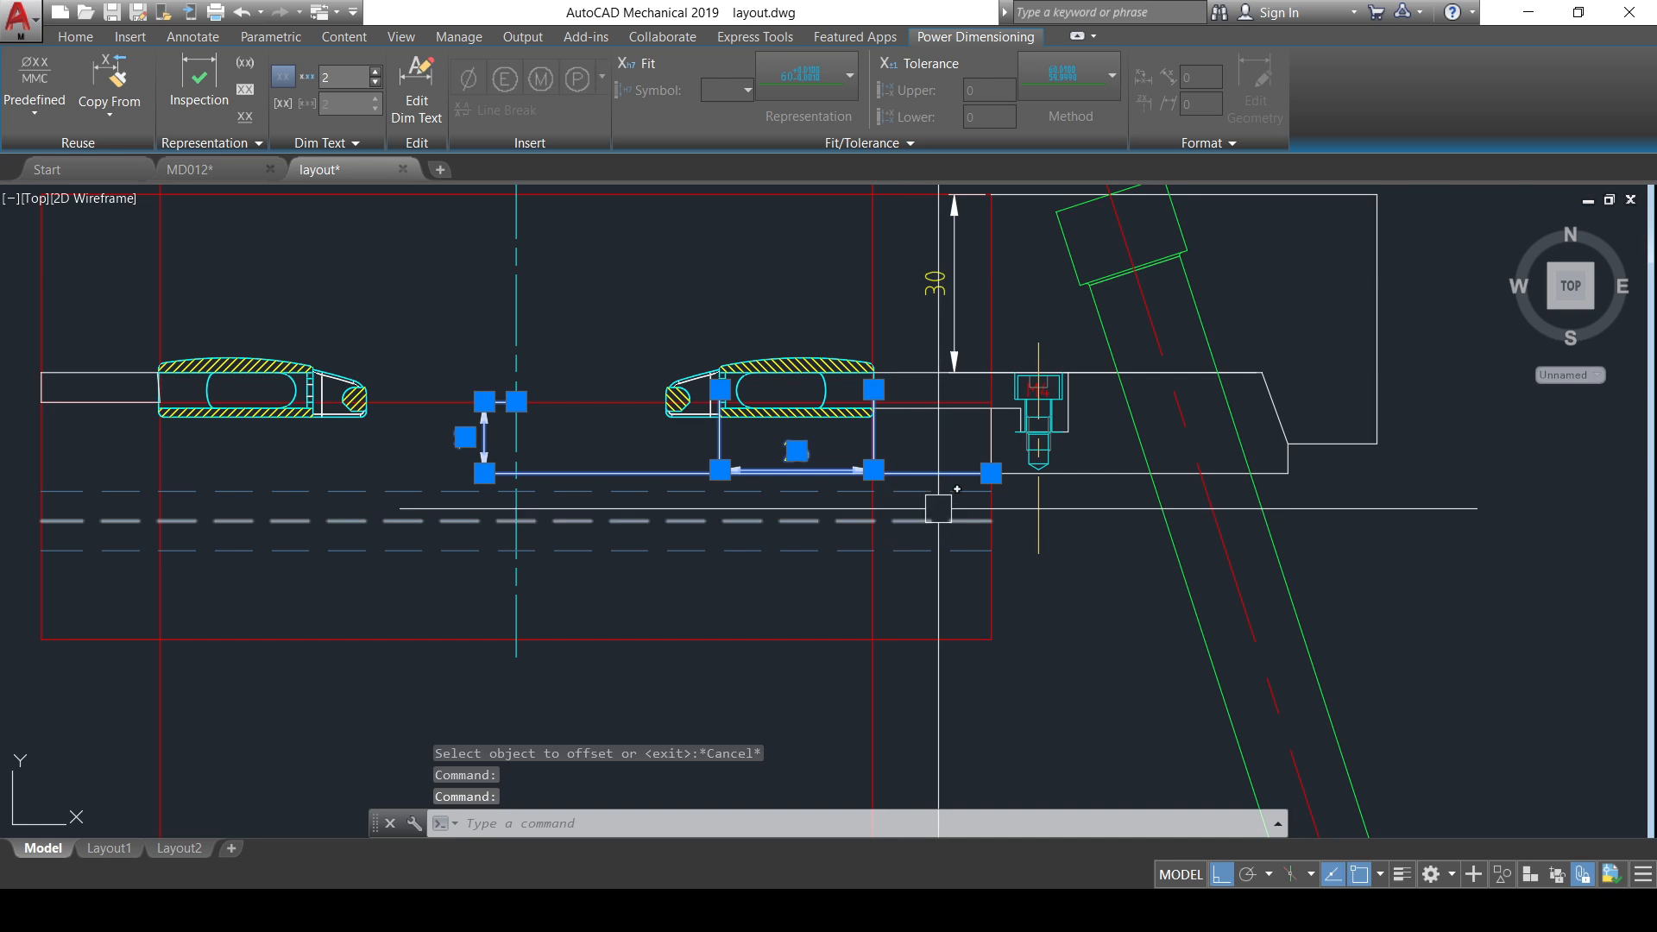
key("Delete")
left_click(959, 282)
key("Delete")
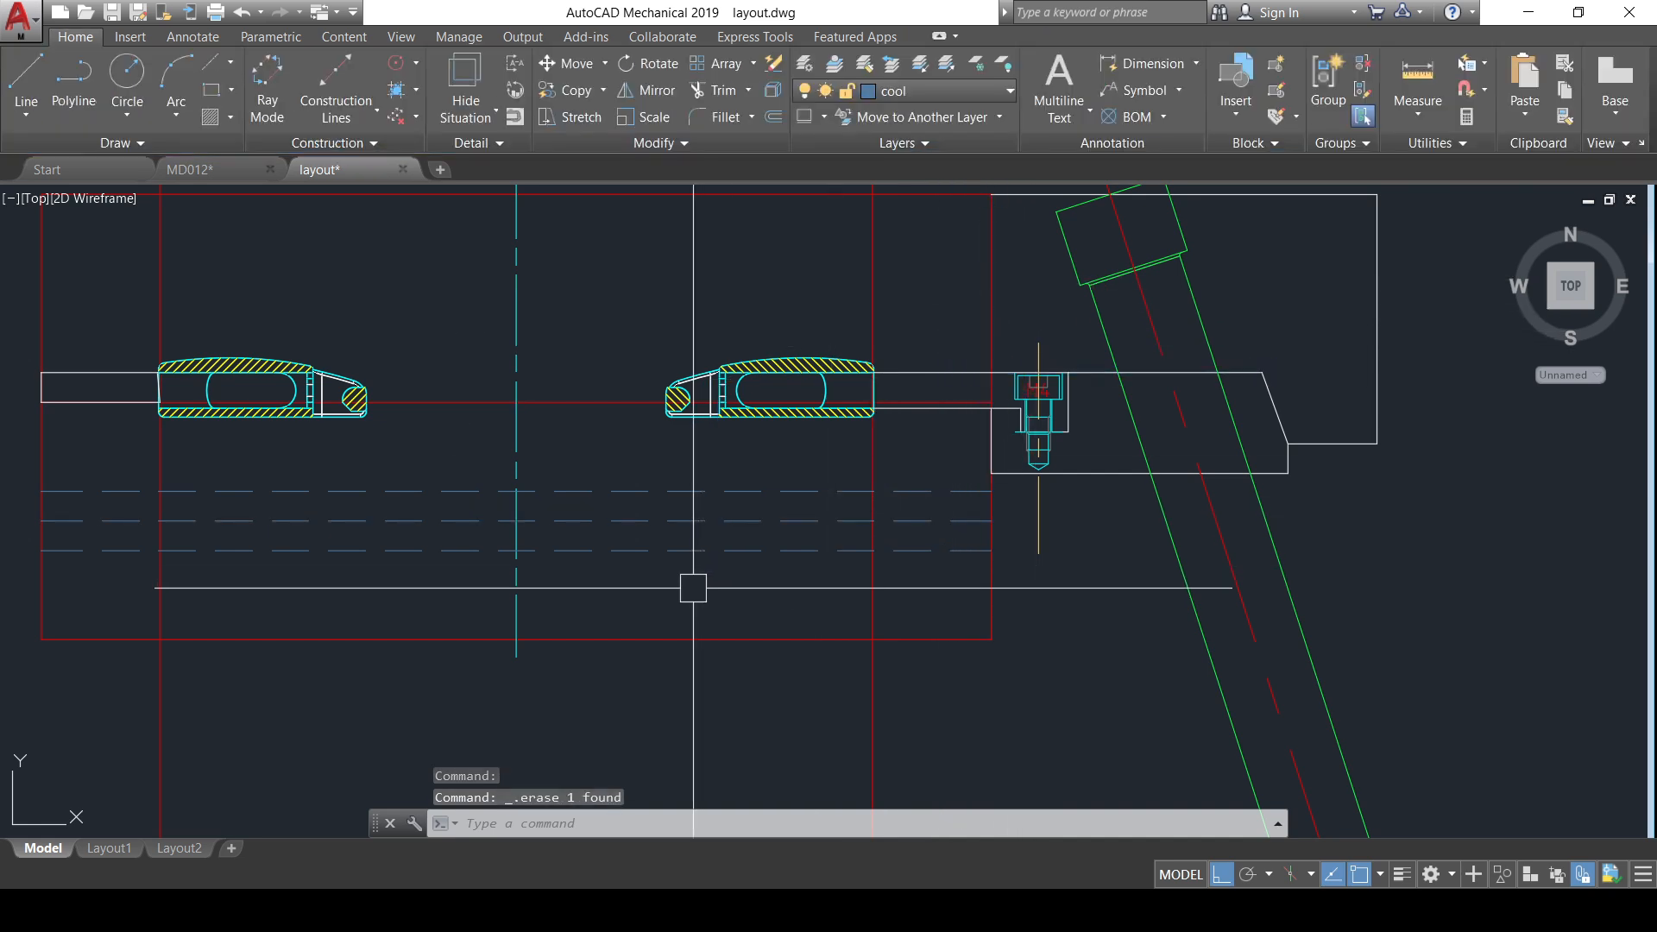
- Draw vertical cooling lines along both construction lines, from the uppermost dashed channel line down to the section plate's bottom edge
middle_click_drag(727, 616, 832, 640)
type("l")
key("Return")
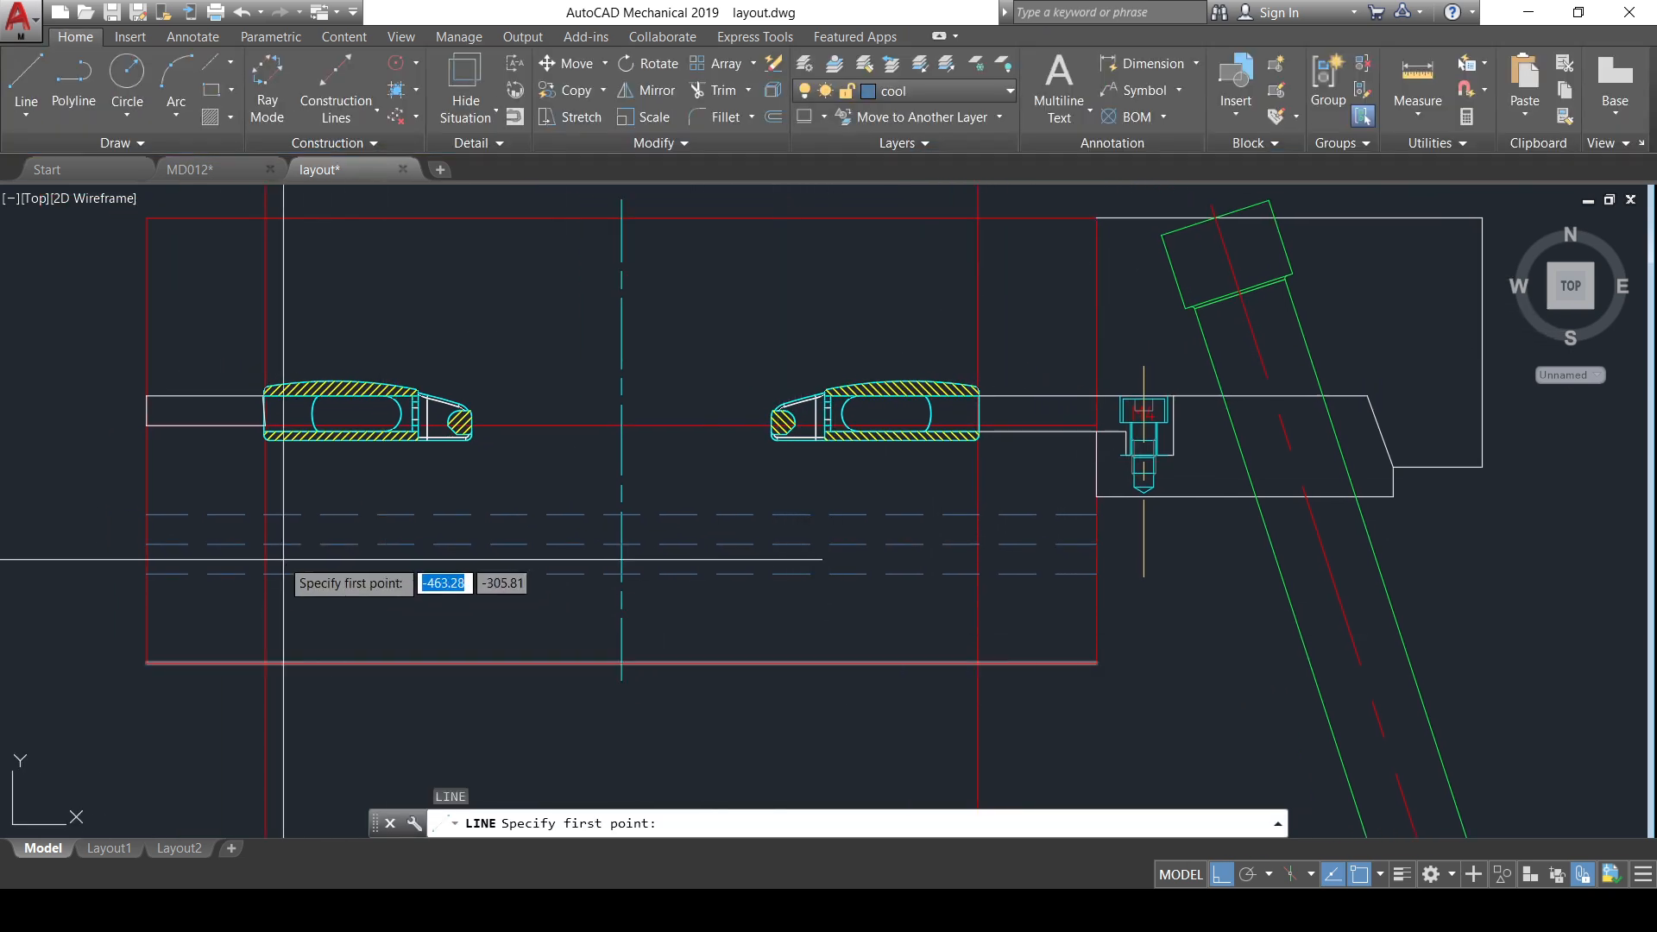
left_click(263, 519)
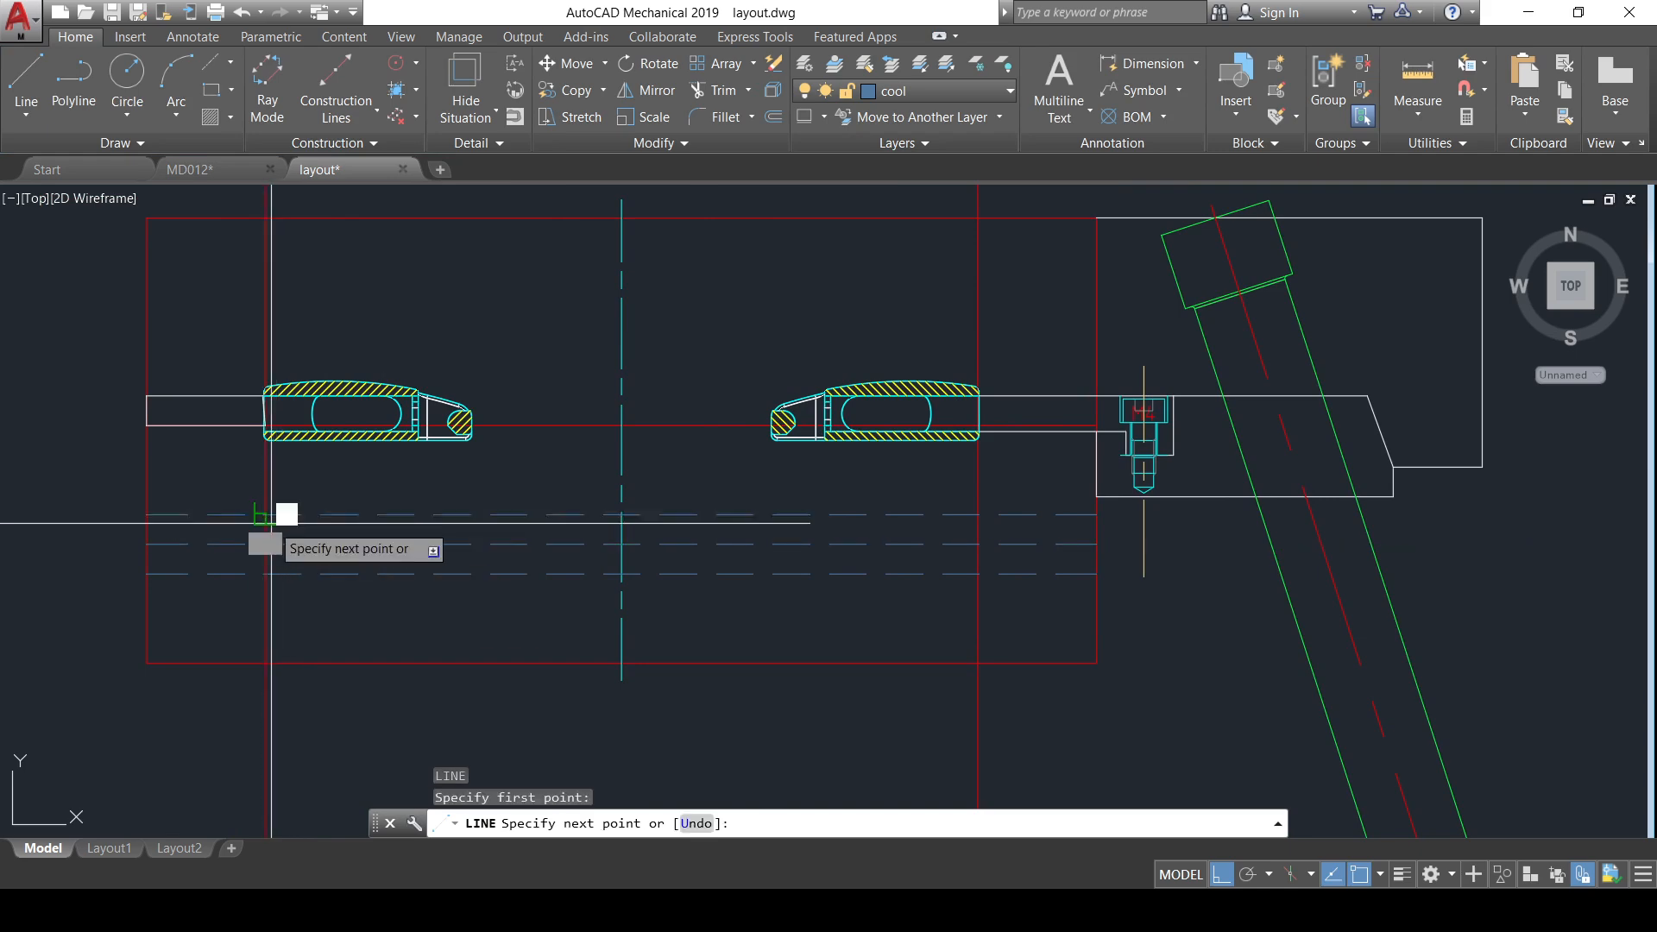
left_click(265, 663)
key("Return")
key("Return")
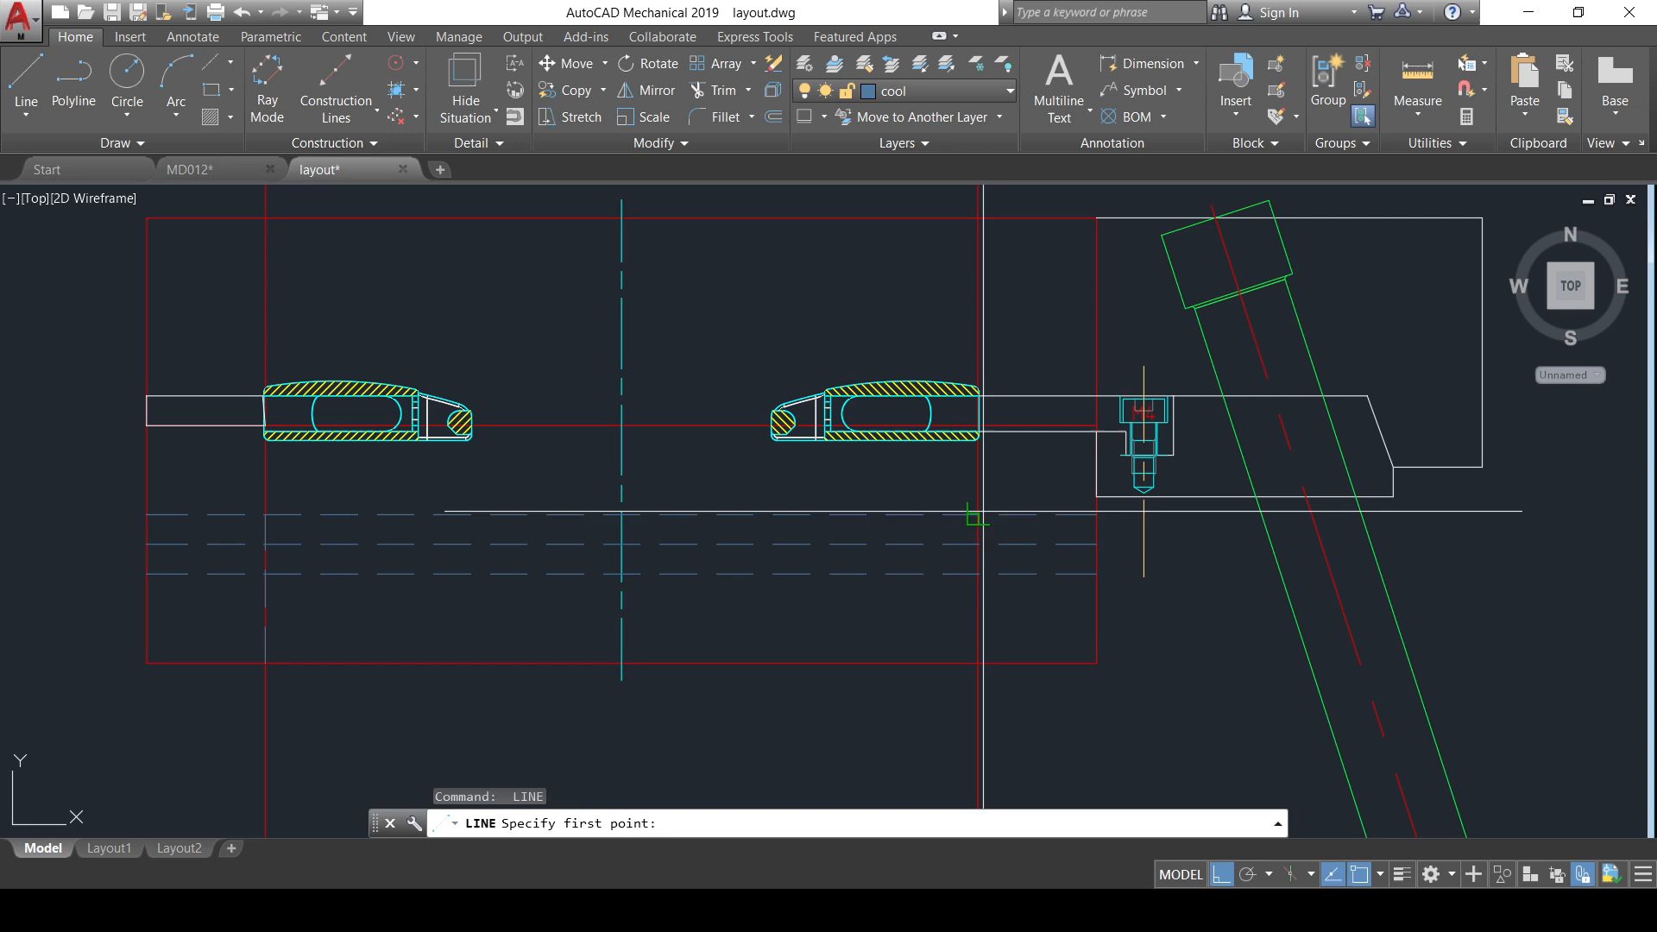
left_click(978, 516)
left_click(978, 663)
key("Return")
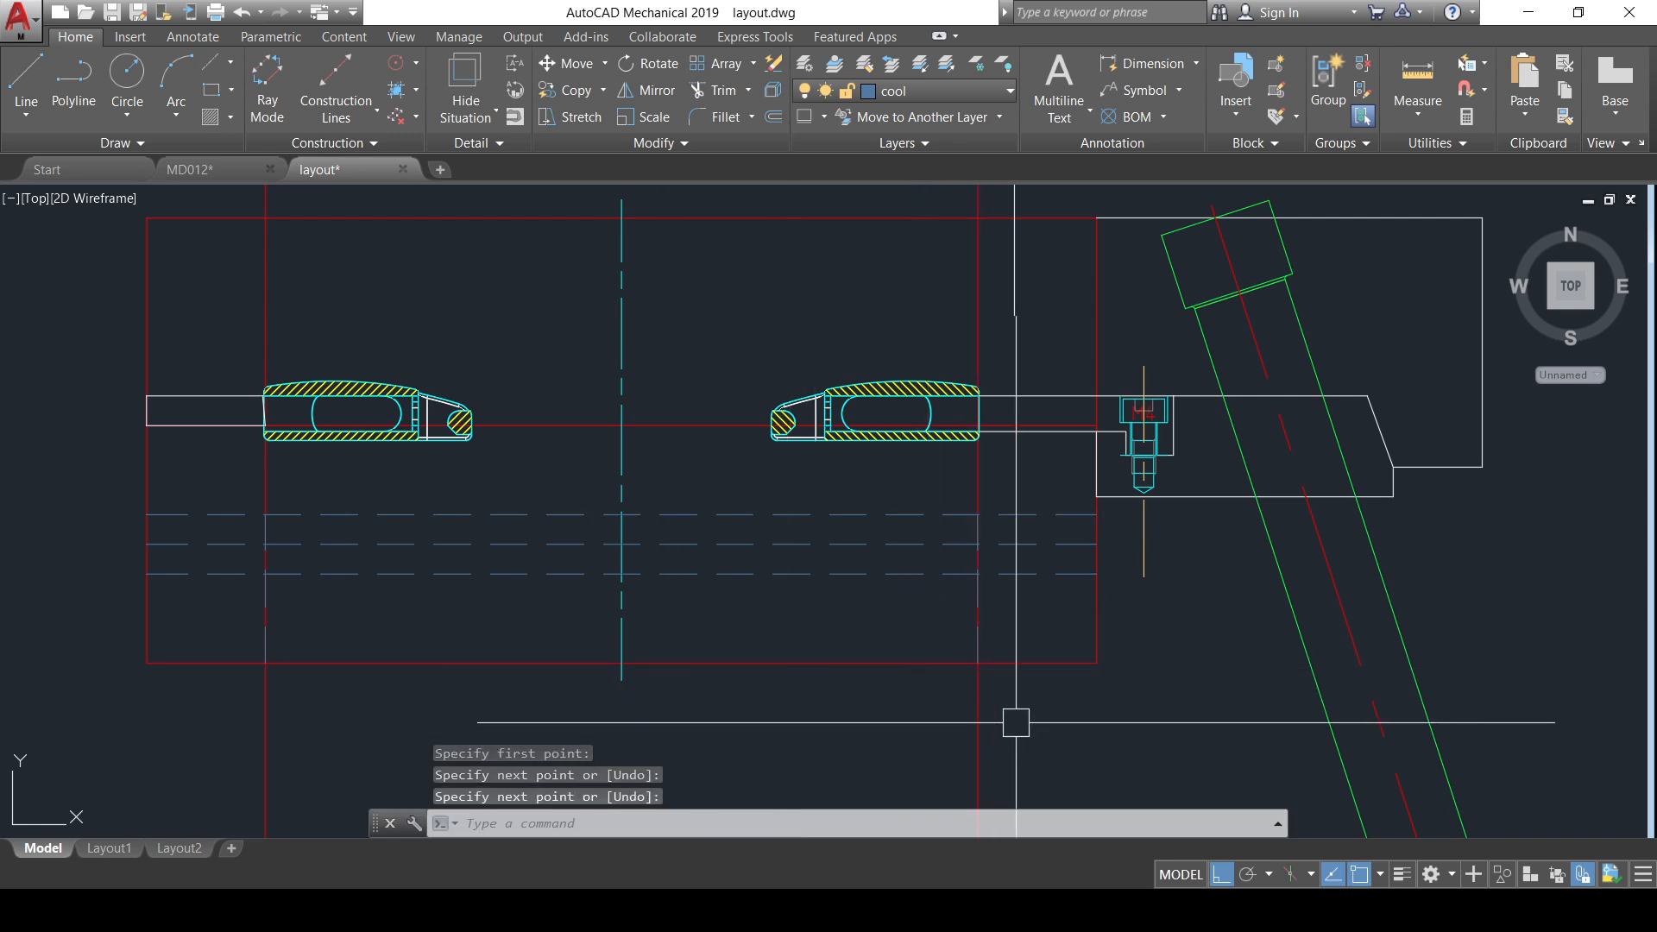
- Erase the two vertical construction lines that run through the section view
left_click(1016, 722)
left_click(95, 734)
key("Delete")
- Offset both vertical cooling lines in the section plate by 5 to each side
mouse_move(797, 672)
middle_mouse_down()
mouse_move(814, 561)
mouse_move(836, 593)
middle_mouse_up()
type("o")
key("Return")
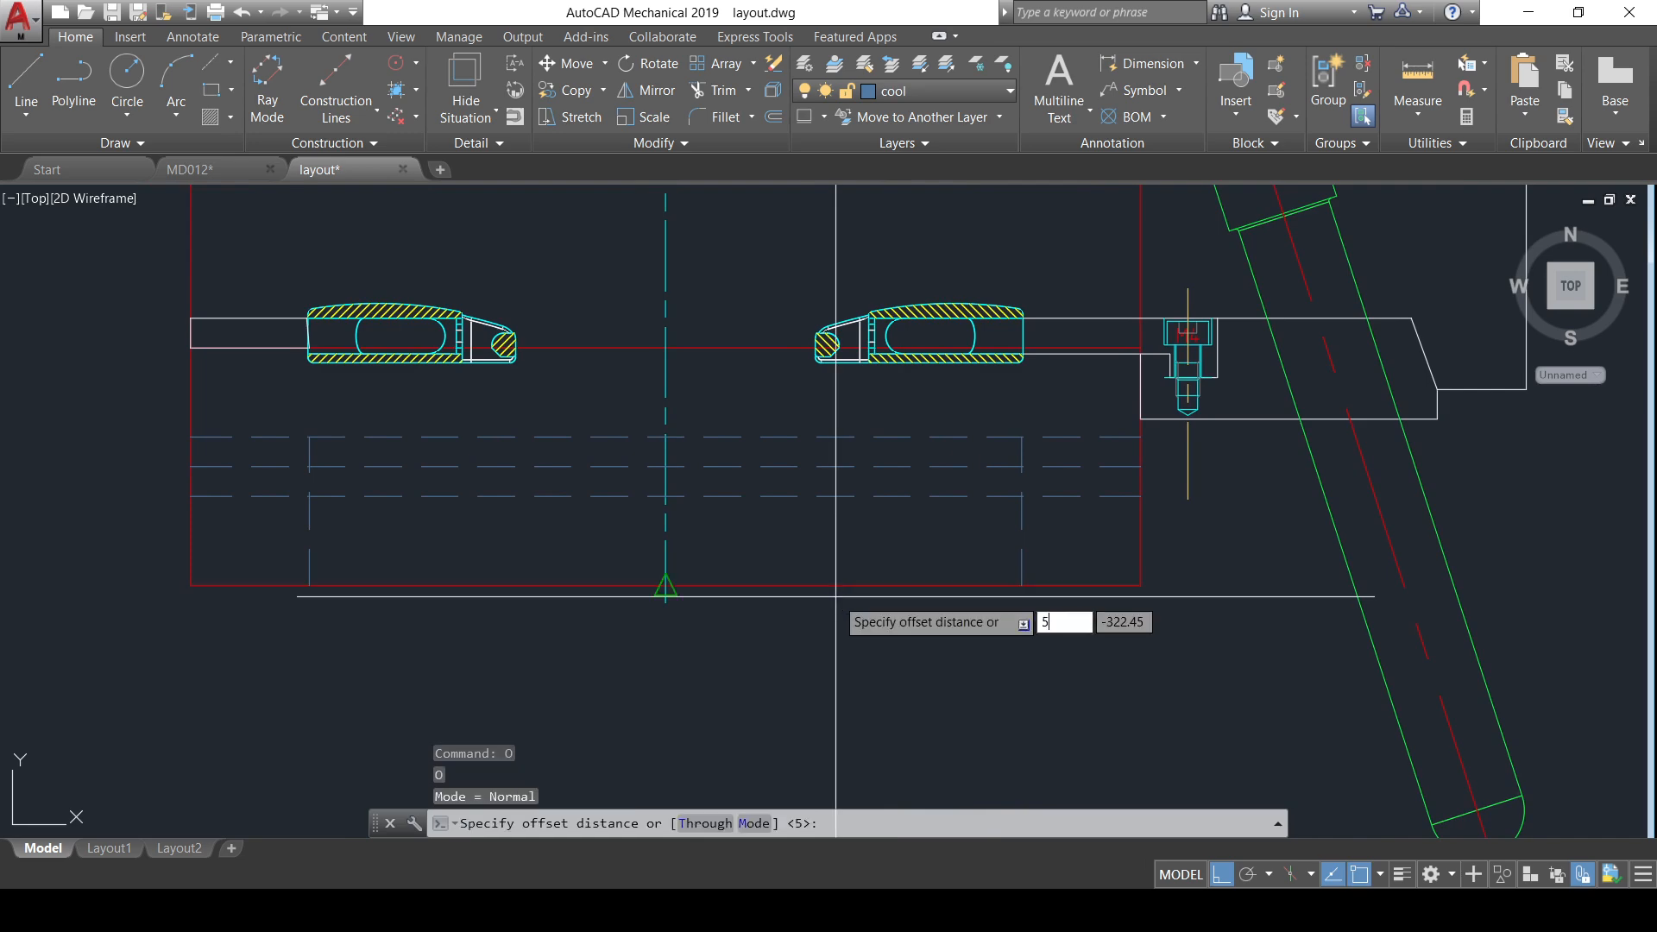
key("Return")
left_click(1022, 526)
left_click(1036, 522)
left_click(1021, 518)
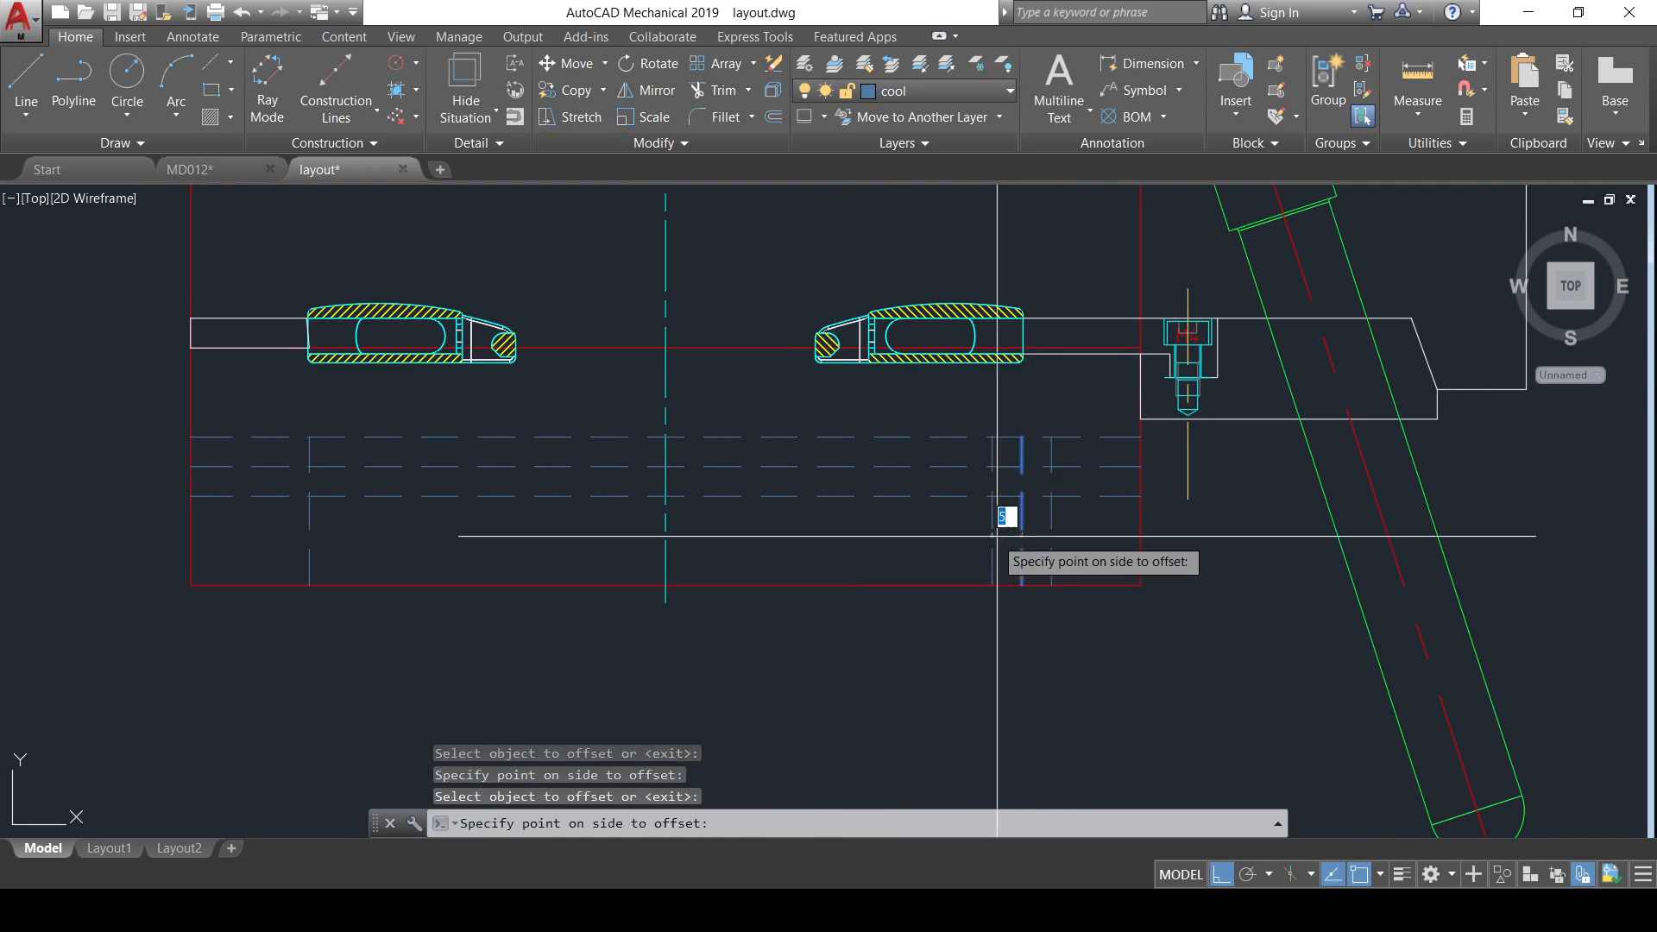
left_click(997, 536)
left_click(309, 531)
left_click(296, 529)
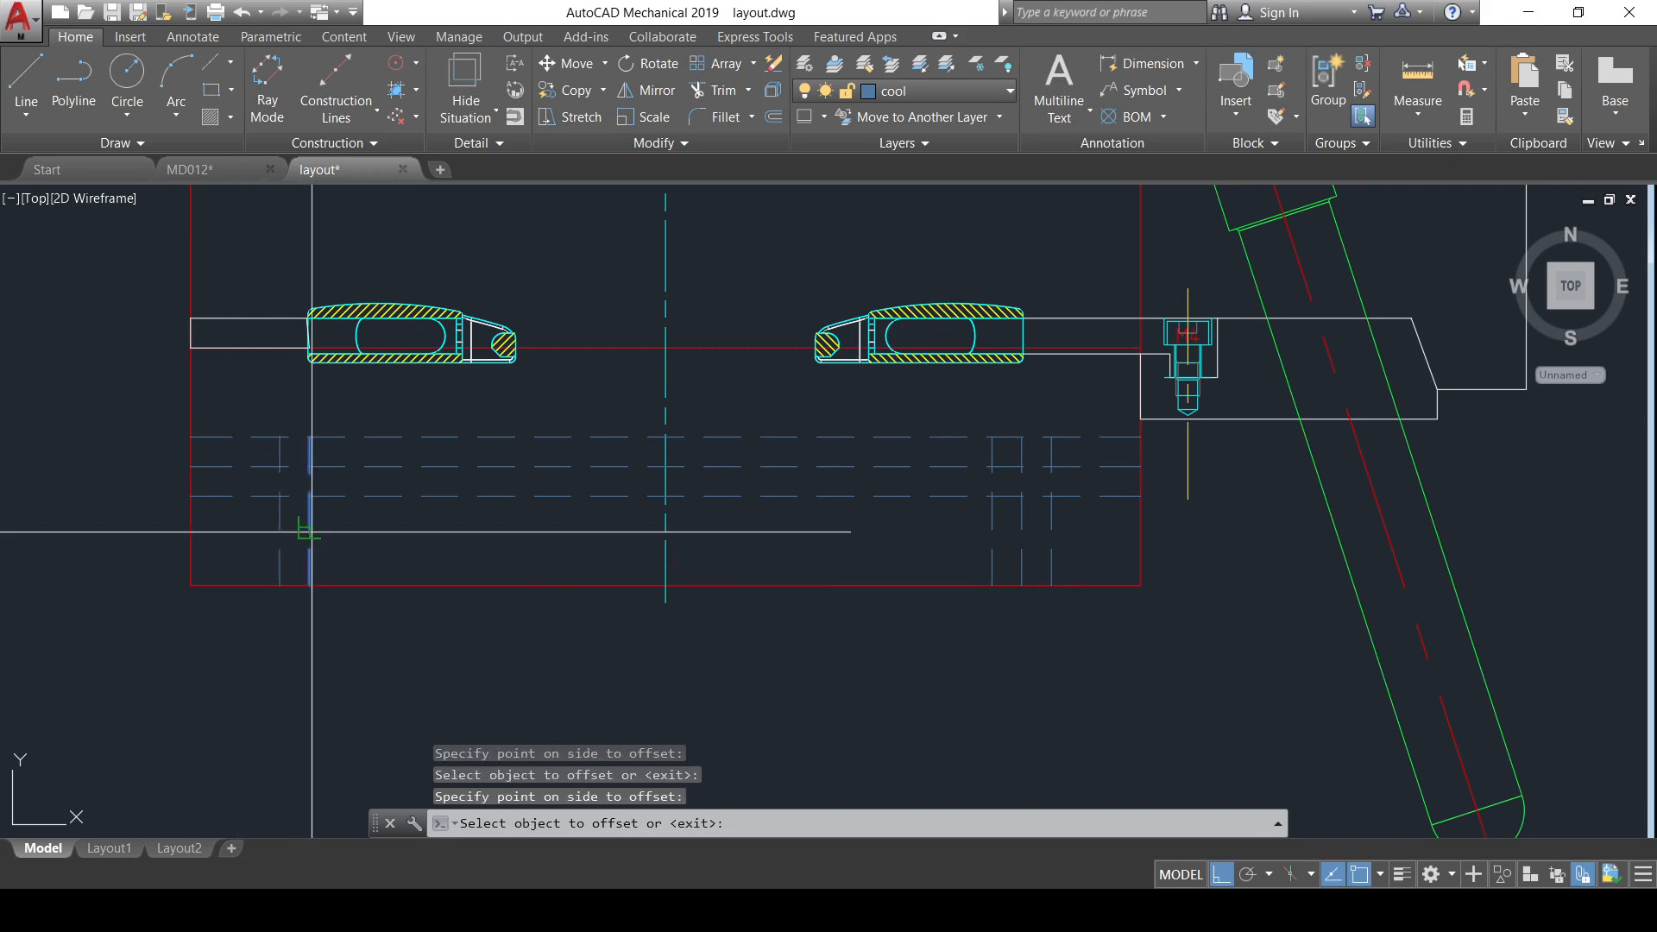
key("Escape")
- Examine the cooling channels in the plate plan view in relation to those in the section view
scroll(565, 503, "down", 6)
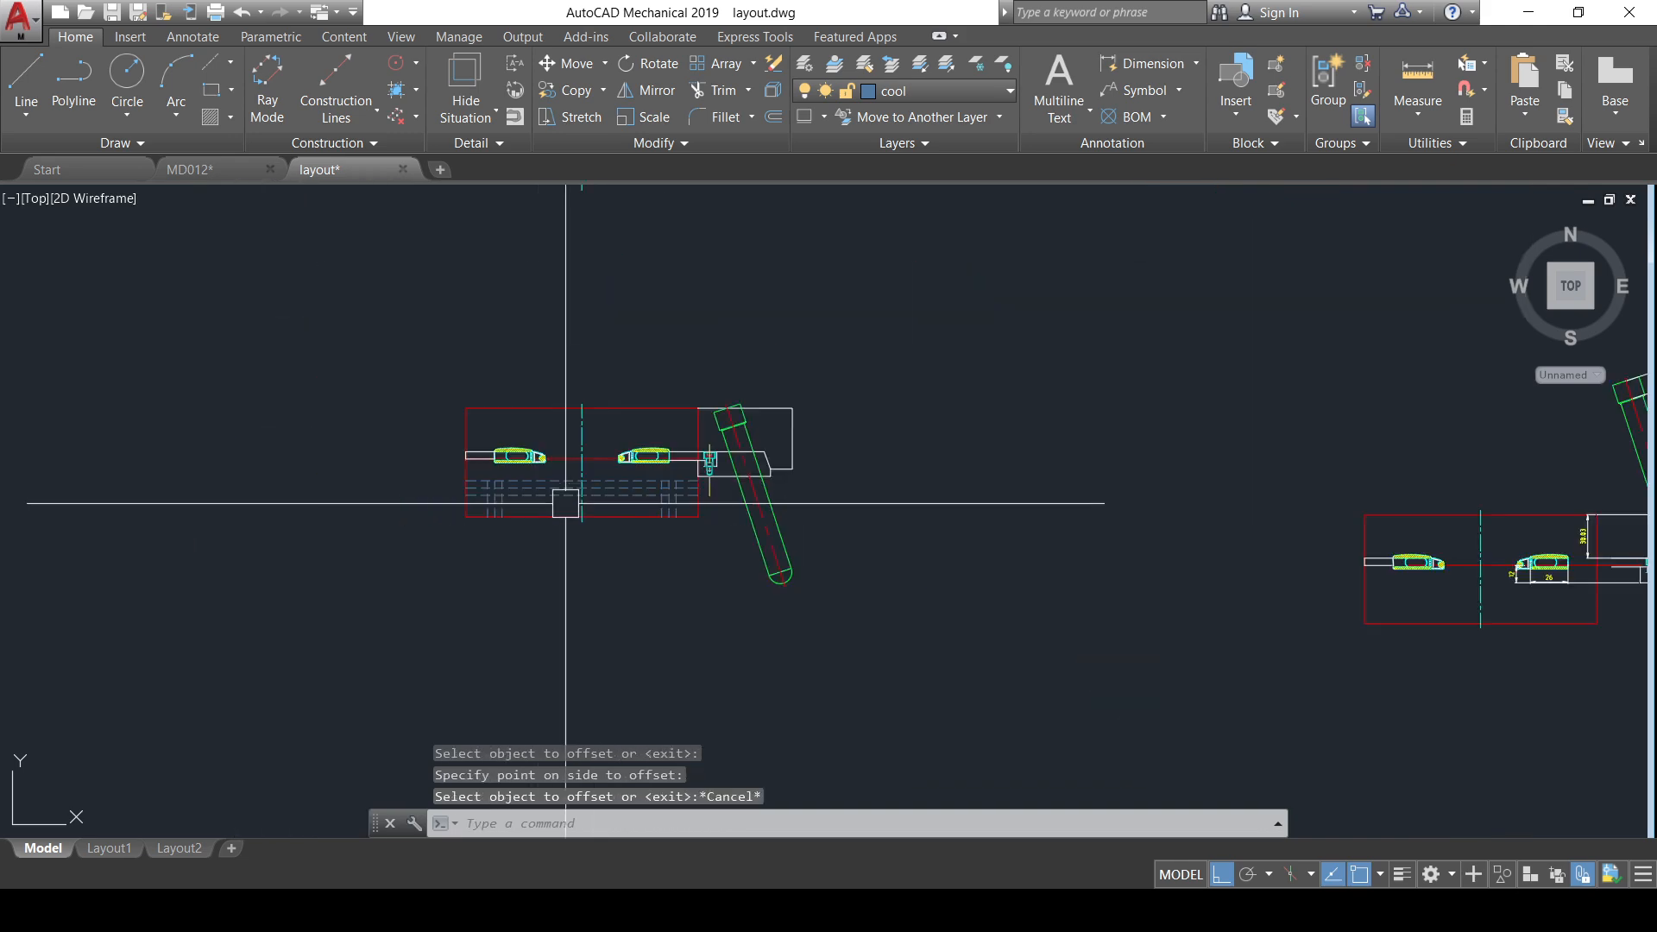
middle_click_drag(576, 453, 643, 603)
middle_click_drag(653, 291, 638, 506)
scroll(639, 506, "up", 2)
middle_click_drag(677, 606, 664, 514)
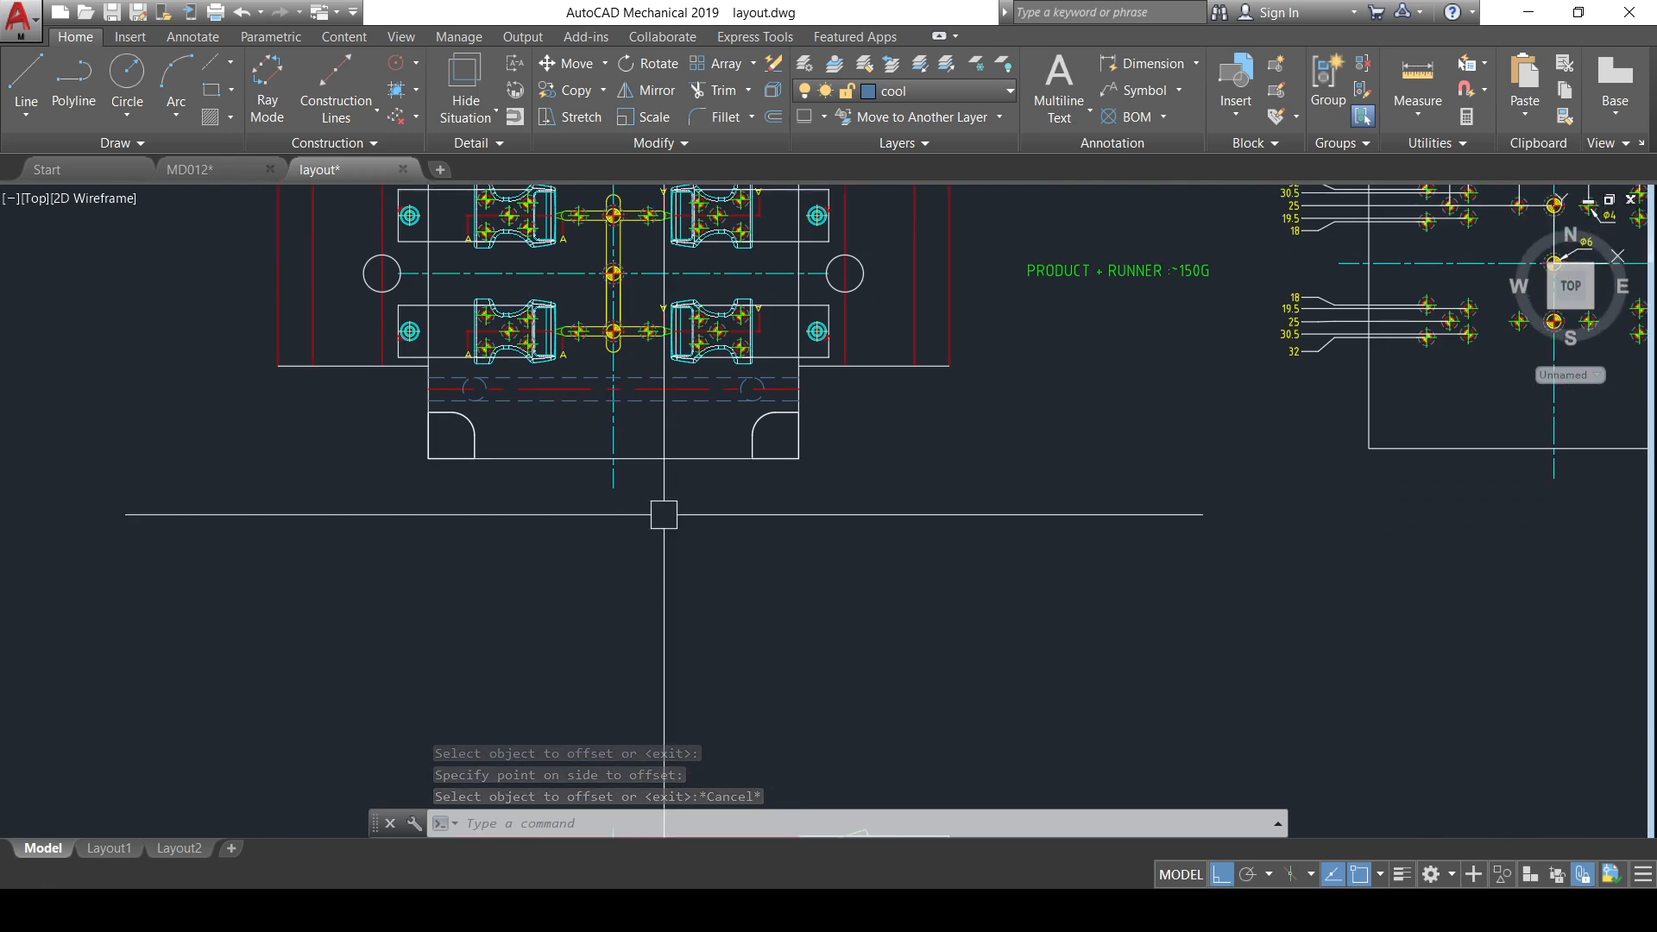
scroll(647, 343, "down", 2)
middle_click_drag(714, 642, 714, 496)
scroll(728, 566, "up", 6)
mouse_move(639, 589)
middle_mouse_down()
mouse_move(805, 513)
mouse_move(1124, 493)
middle_mouse_up()
- Rotate a copy of all the section's cooling lines by 180° about the midpoint of the red parting line
left_click(1240, 665)
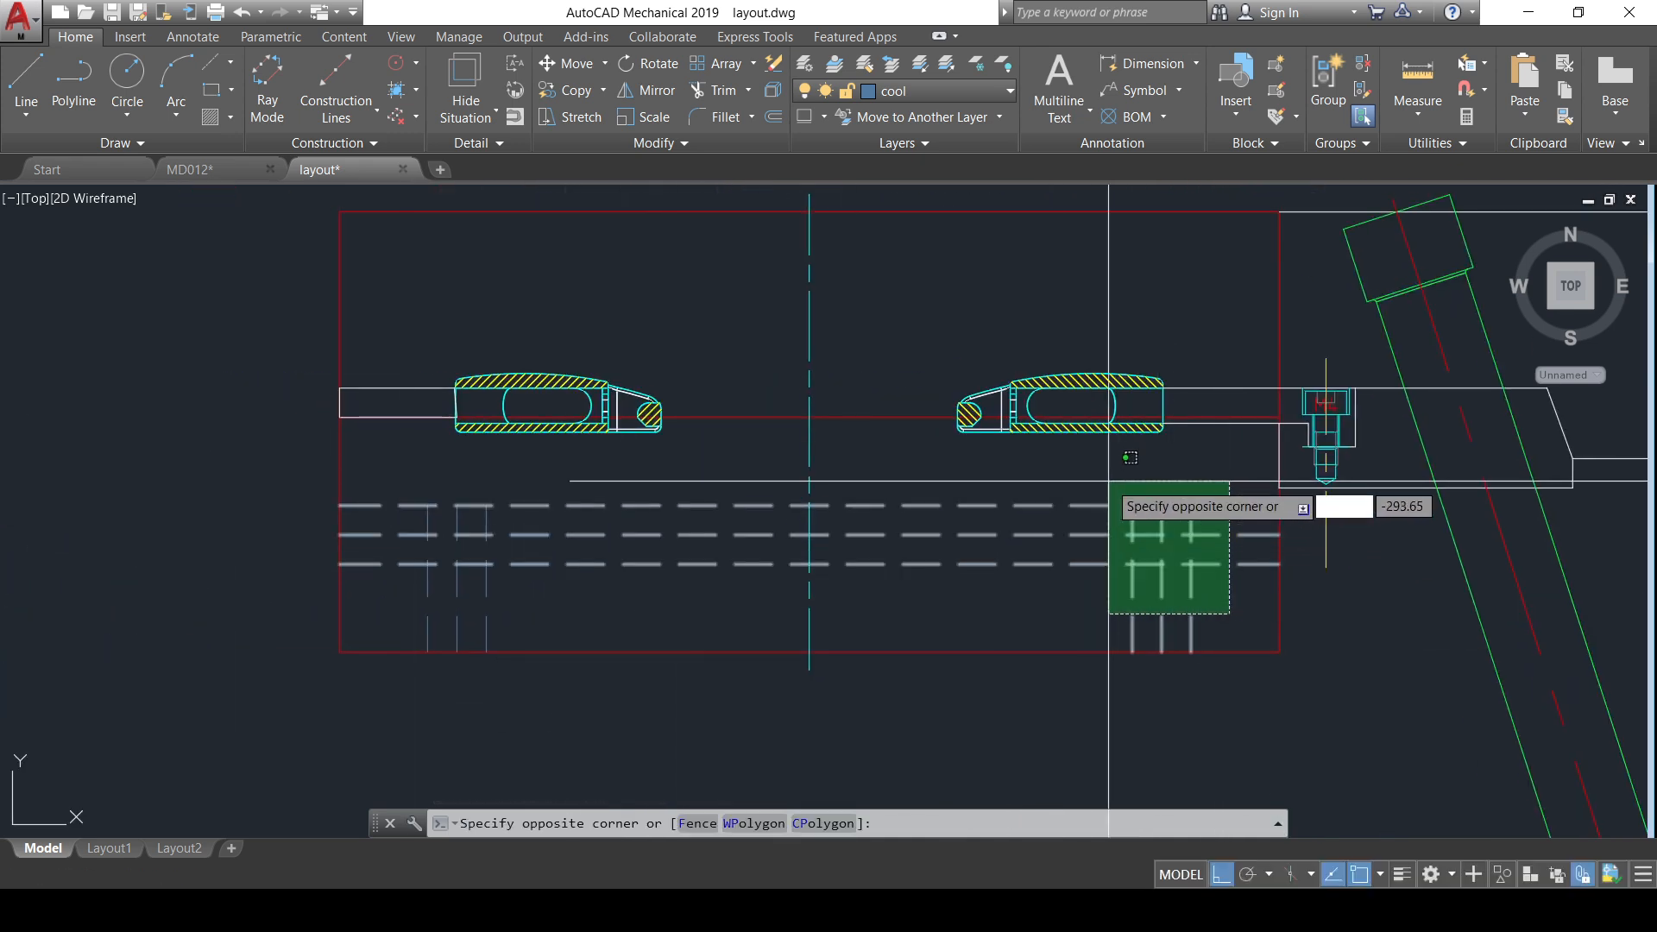
left_click(1109, 498)
left_click(663, 597)
left_click(389, 460)
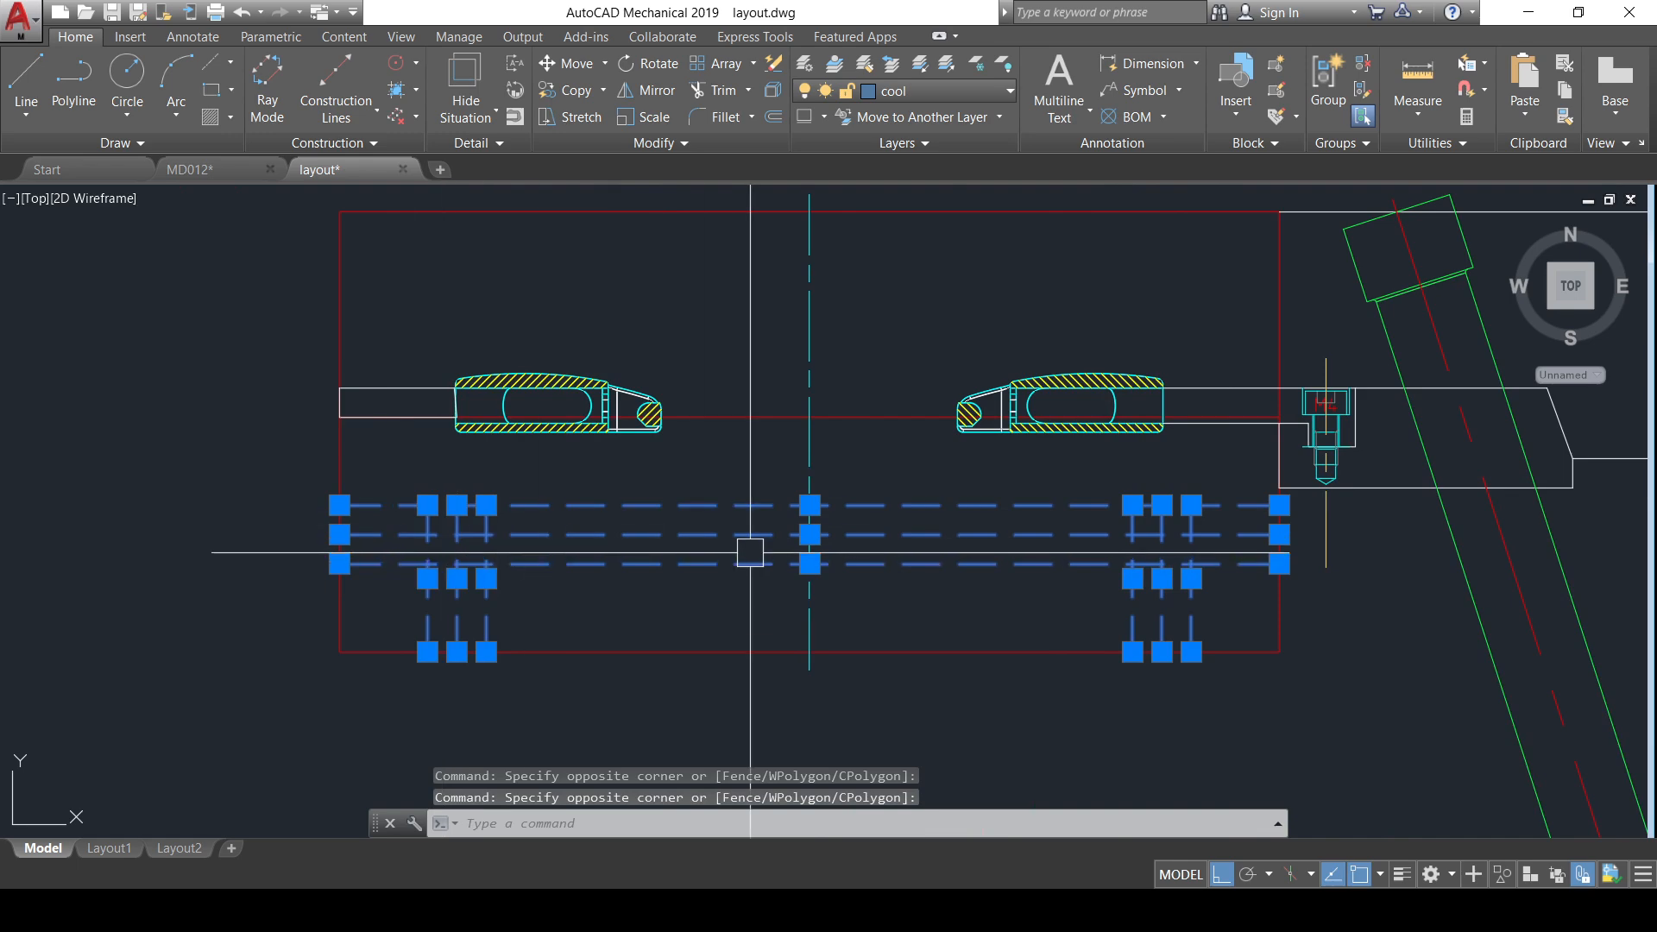
middle_click_drag(750, 547, 712, 572)
type("R")
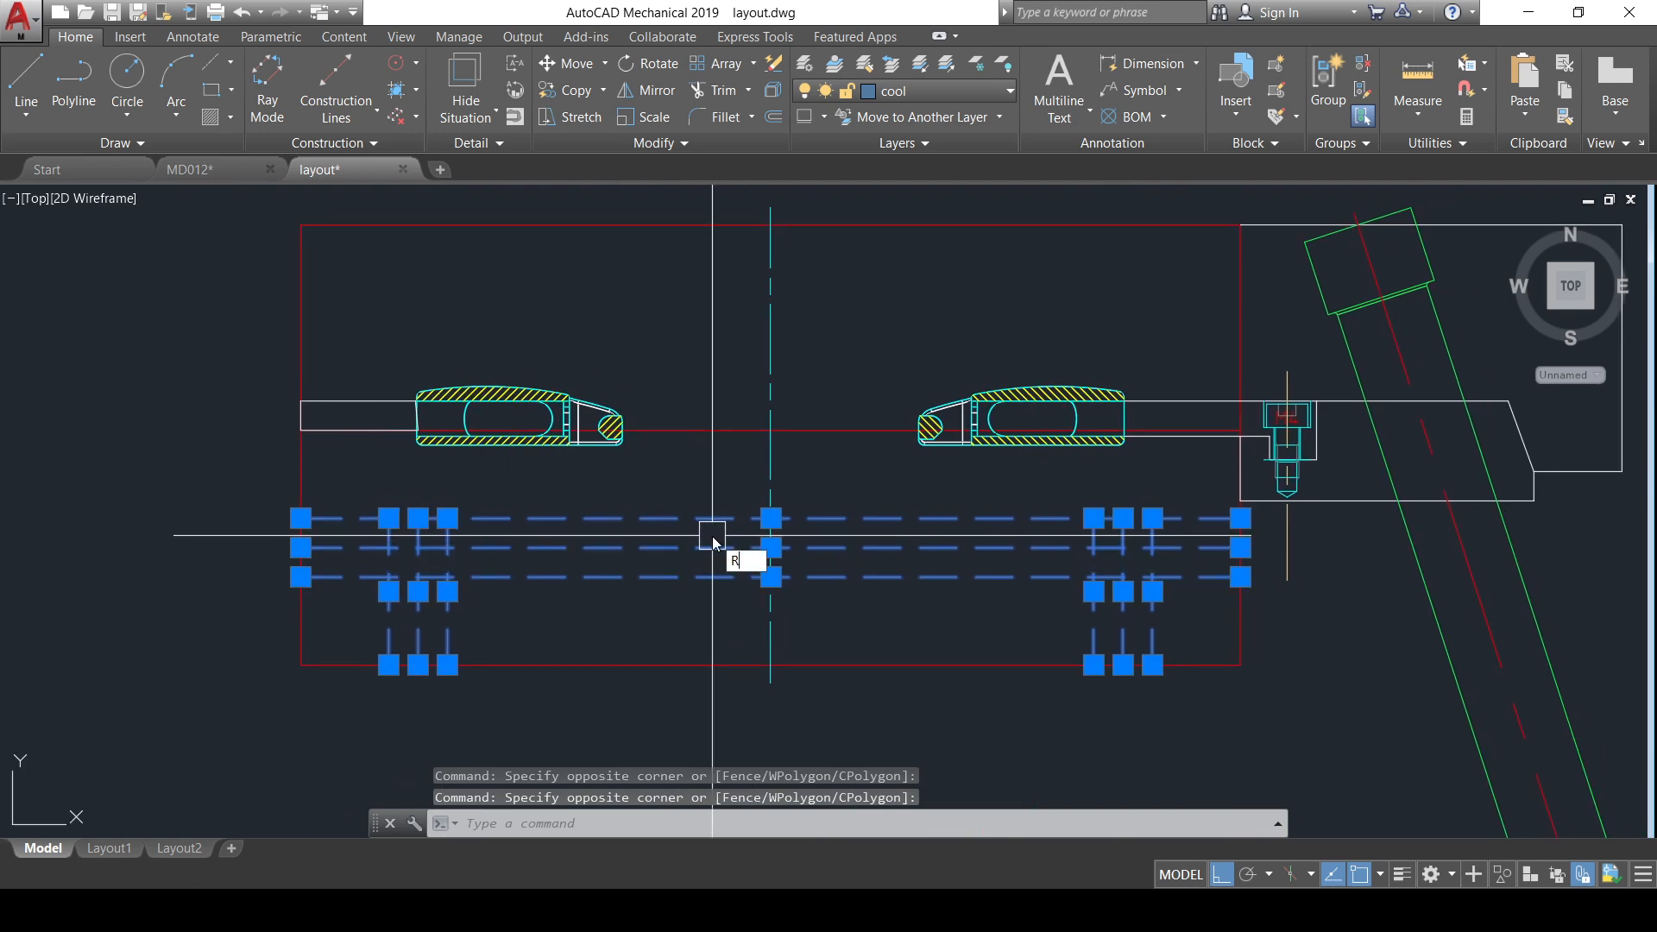
type("O")
key("Return")
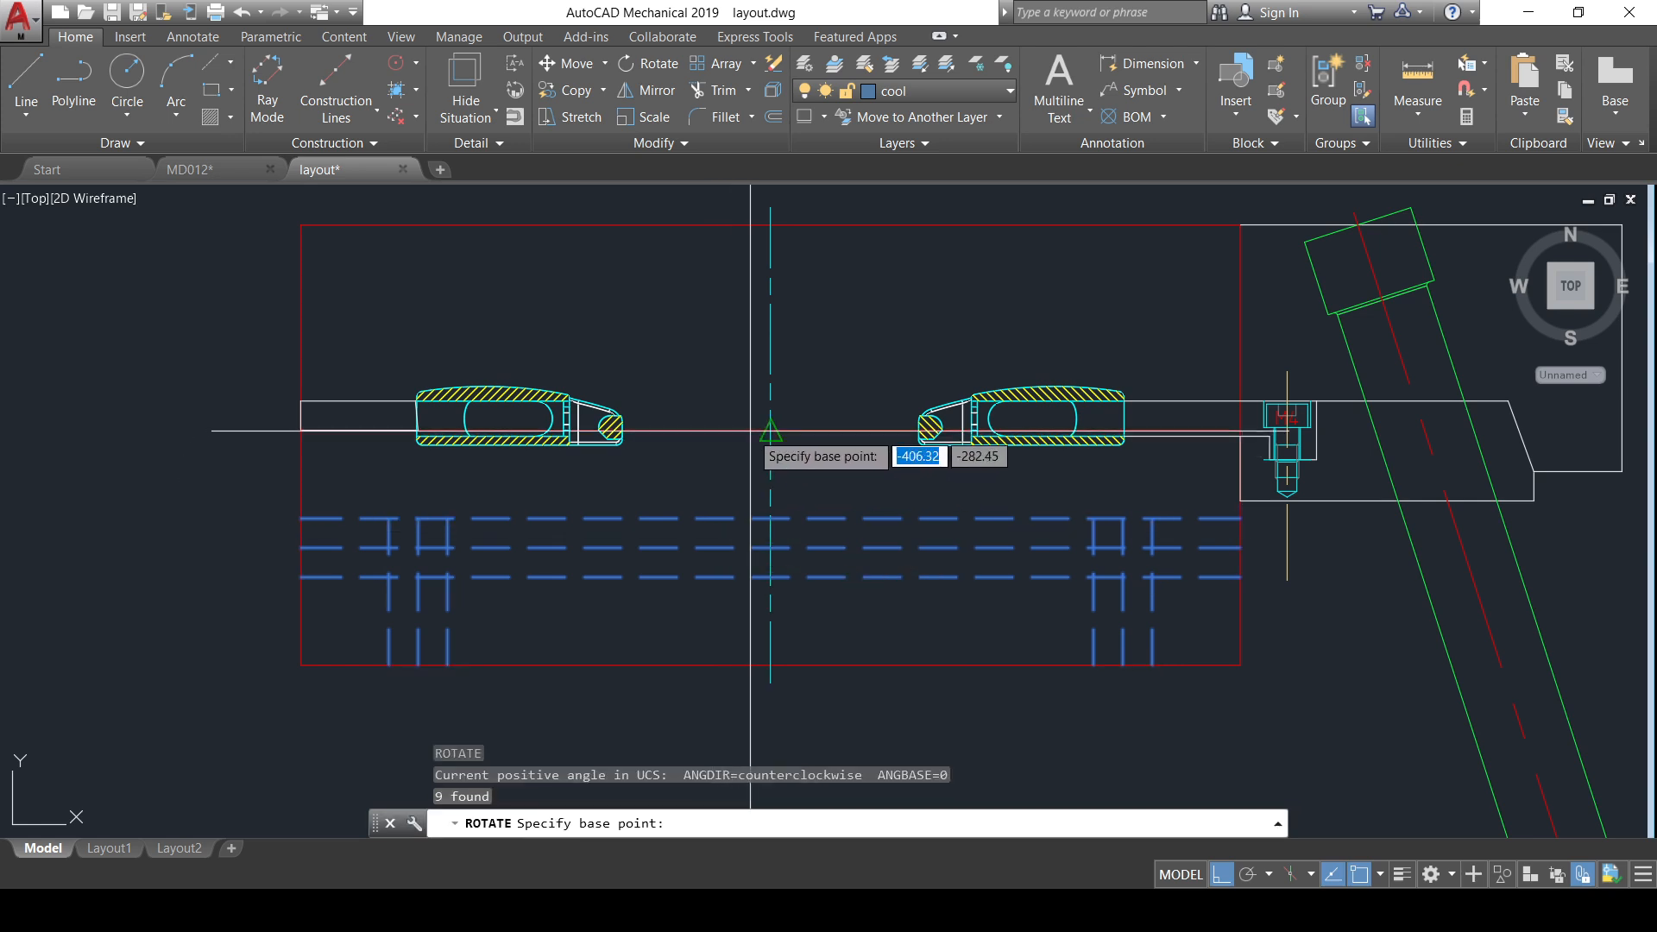
left_click(750, 431)
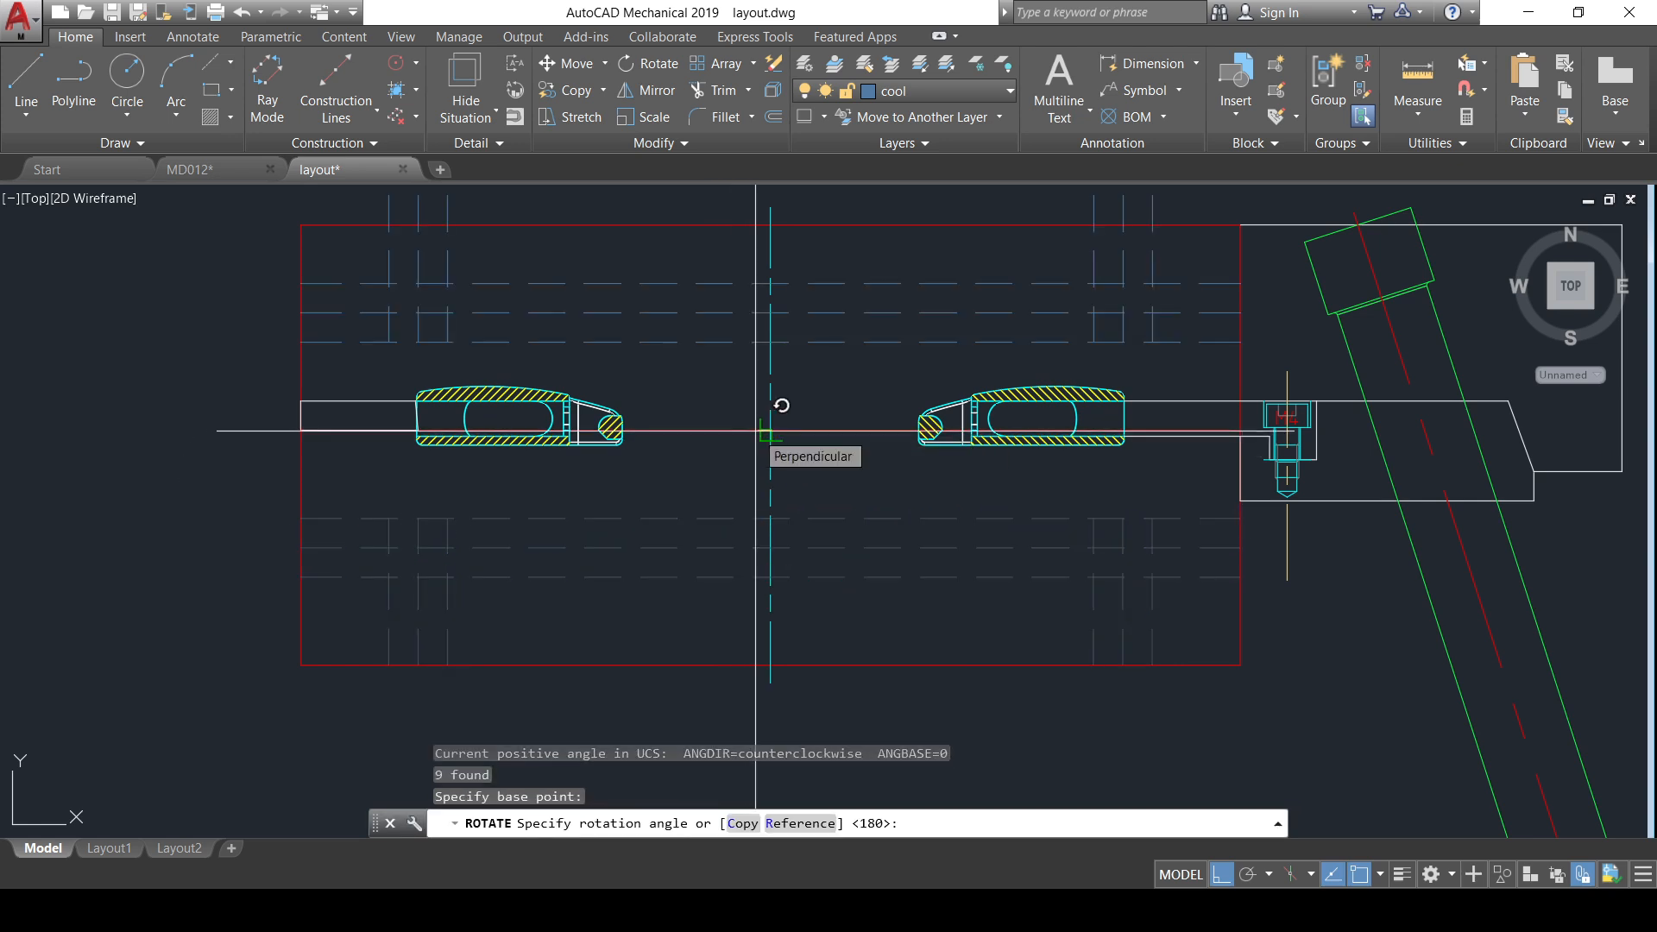
key("Return")
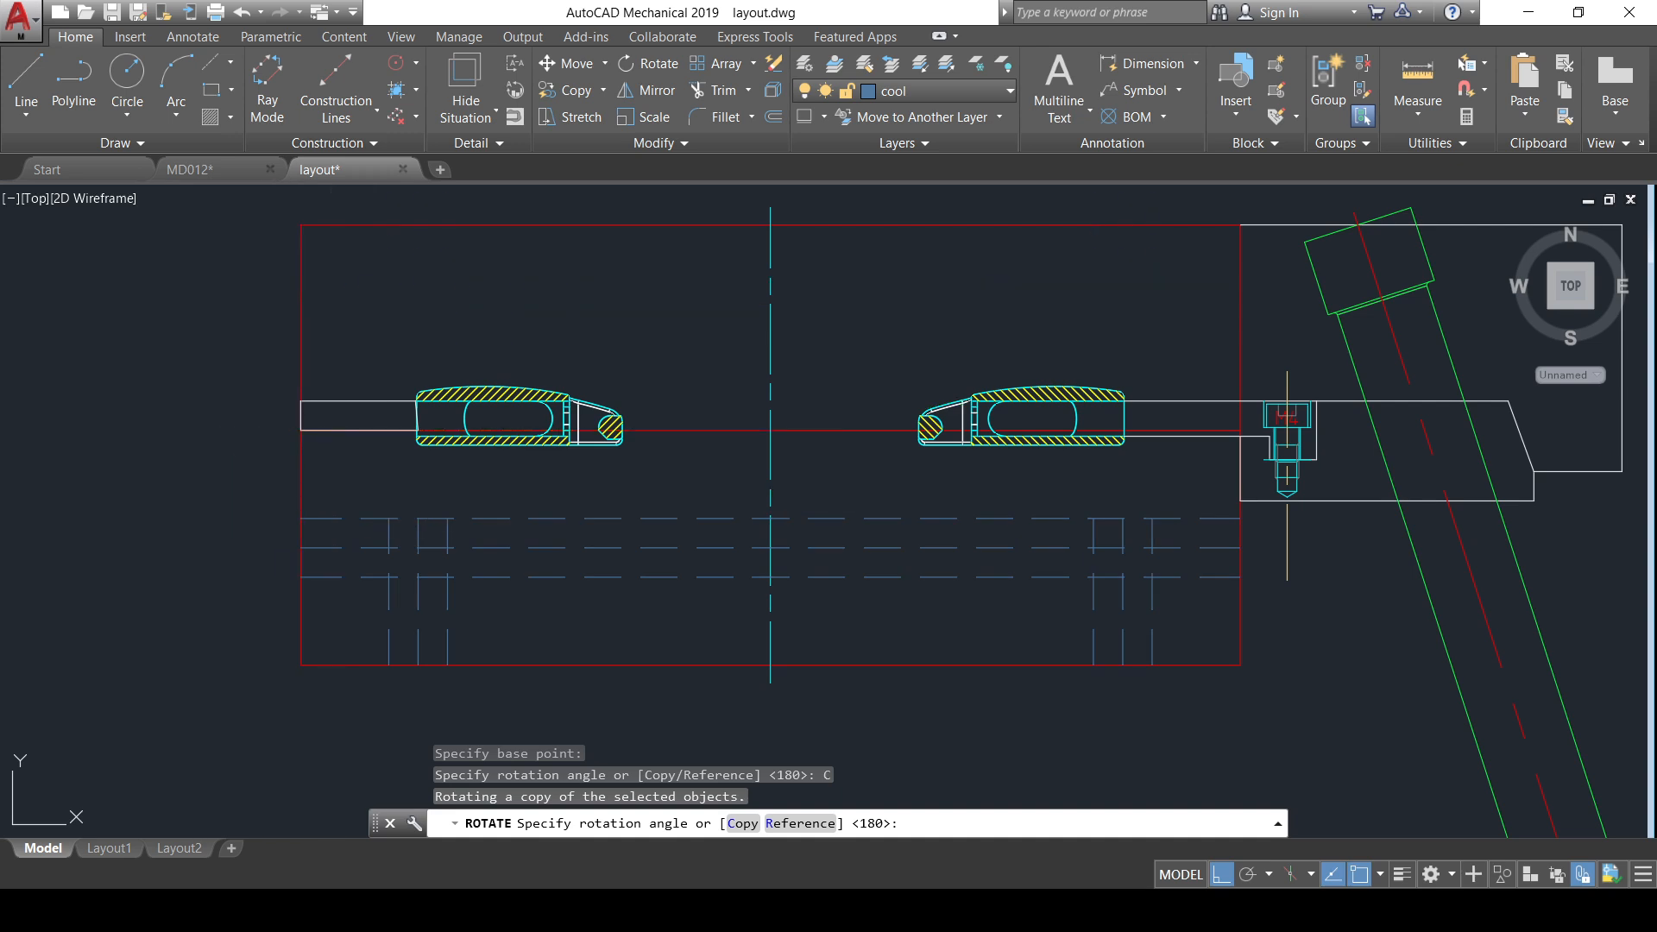
left_click(449, 460)
- Trim the vertical cooling lines that extend above the section plate's top edge
scroll(821, 451, "down", 2)
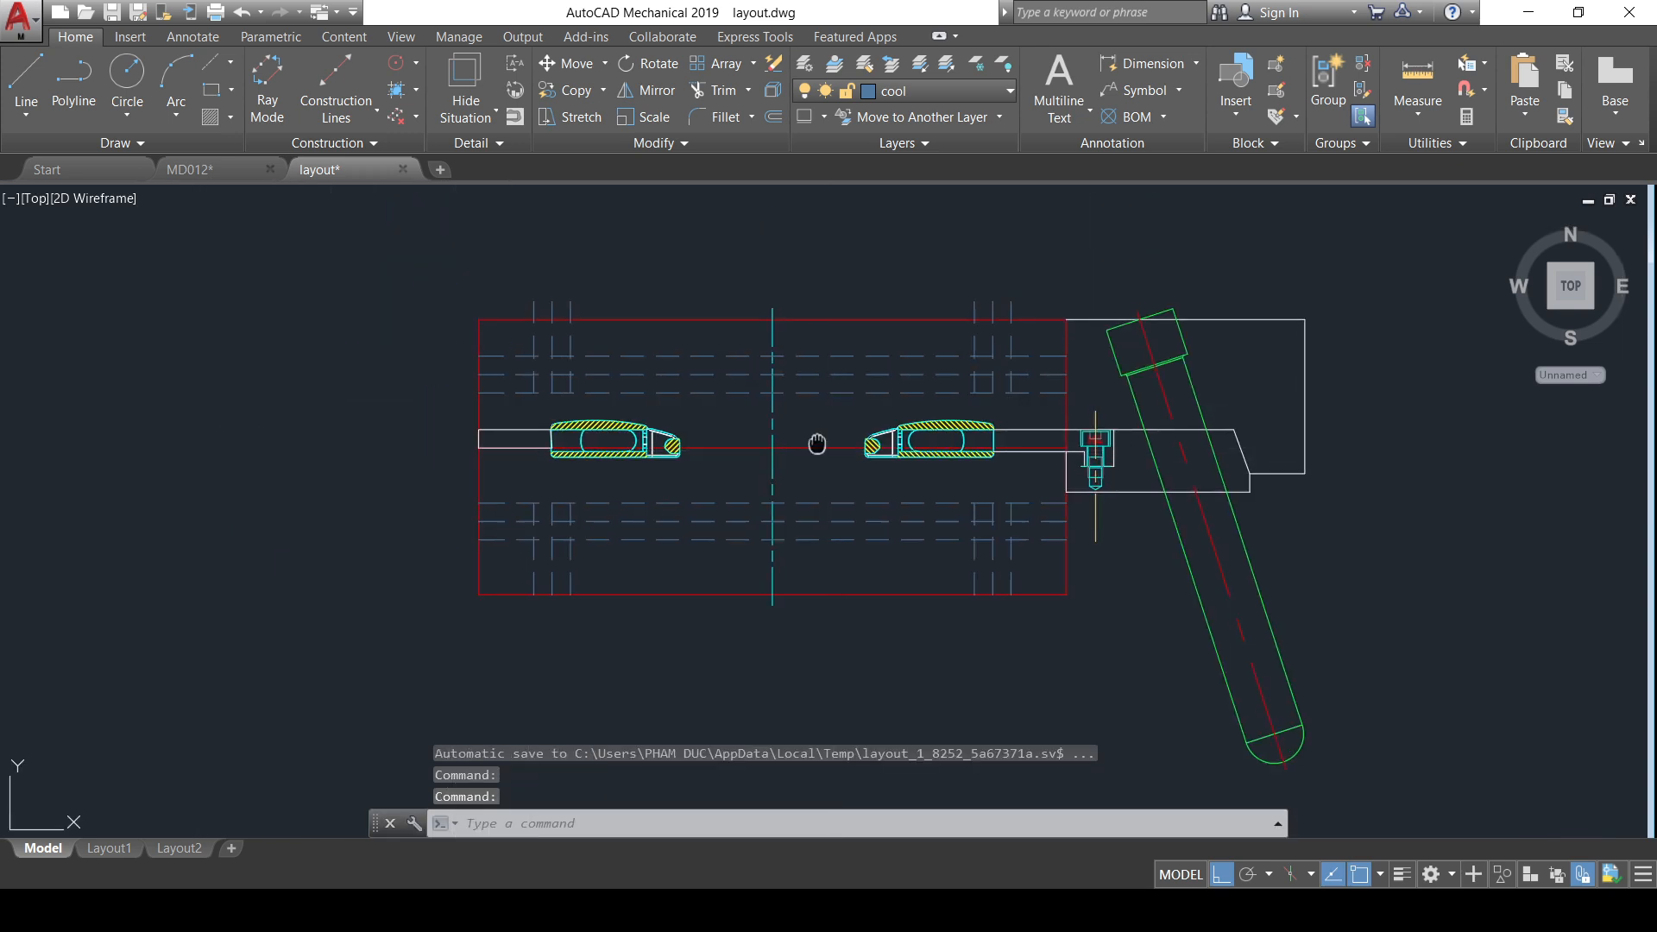
scroll(818, 356, "up", 2)
type("tr")
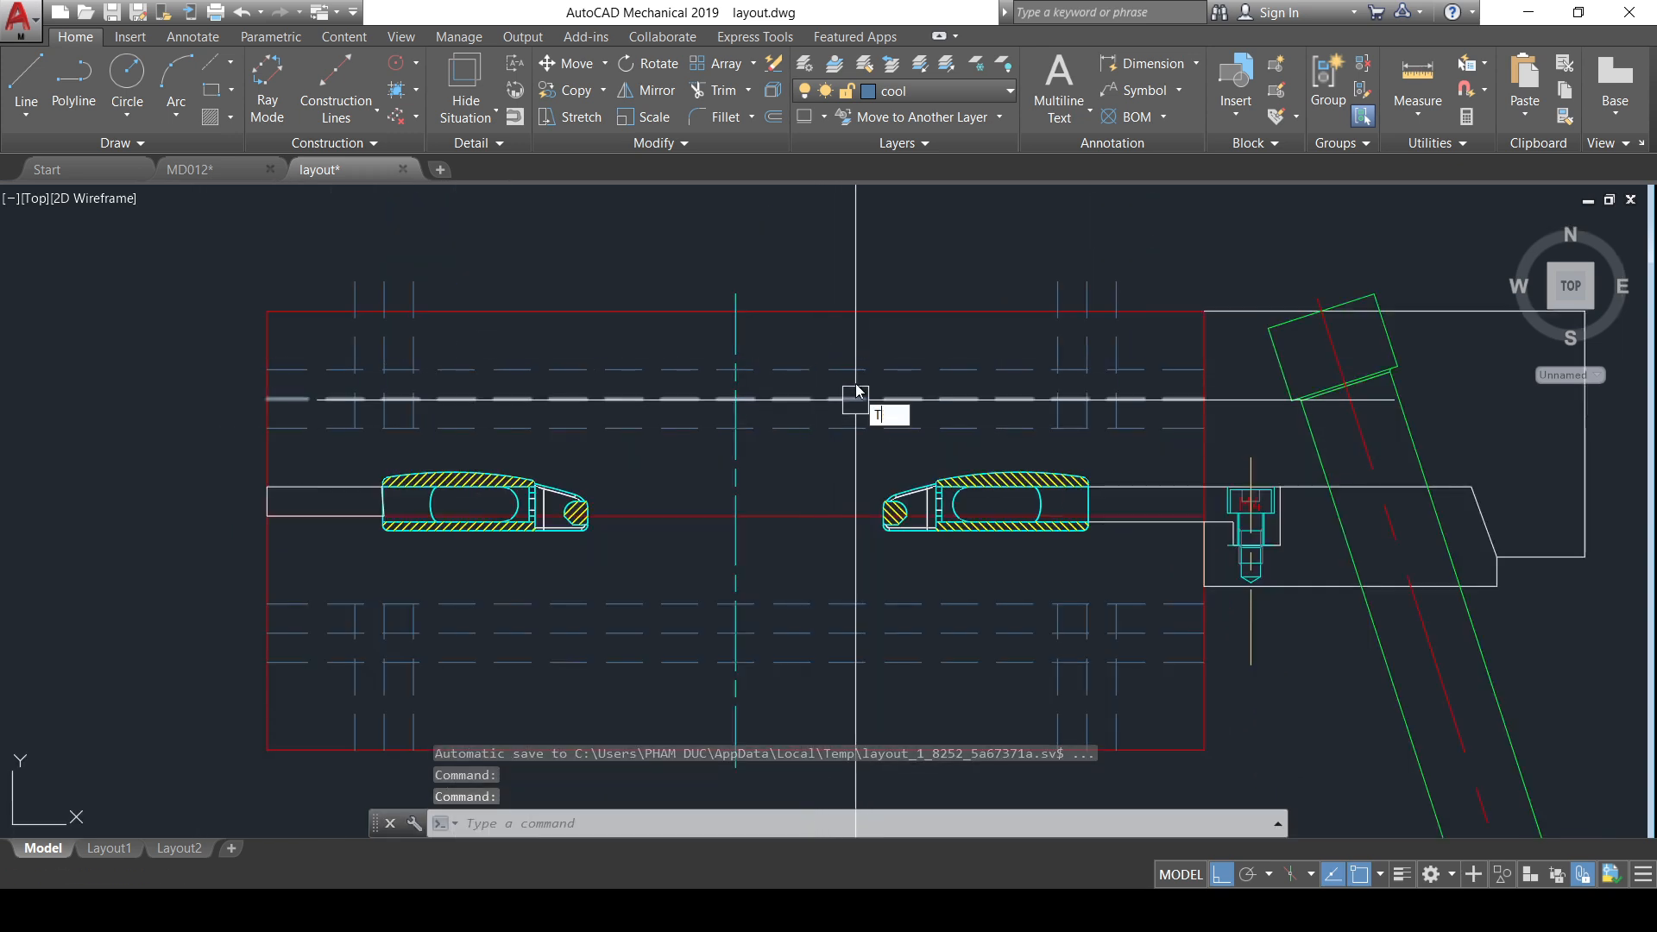
scroll(854, 384, "up", 2)
key("space")
scroll(970, 350, "down", 2)
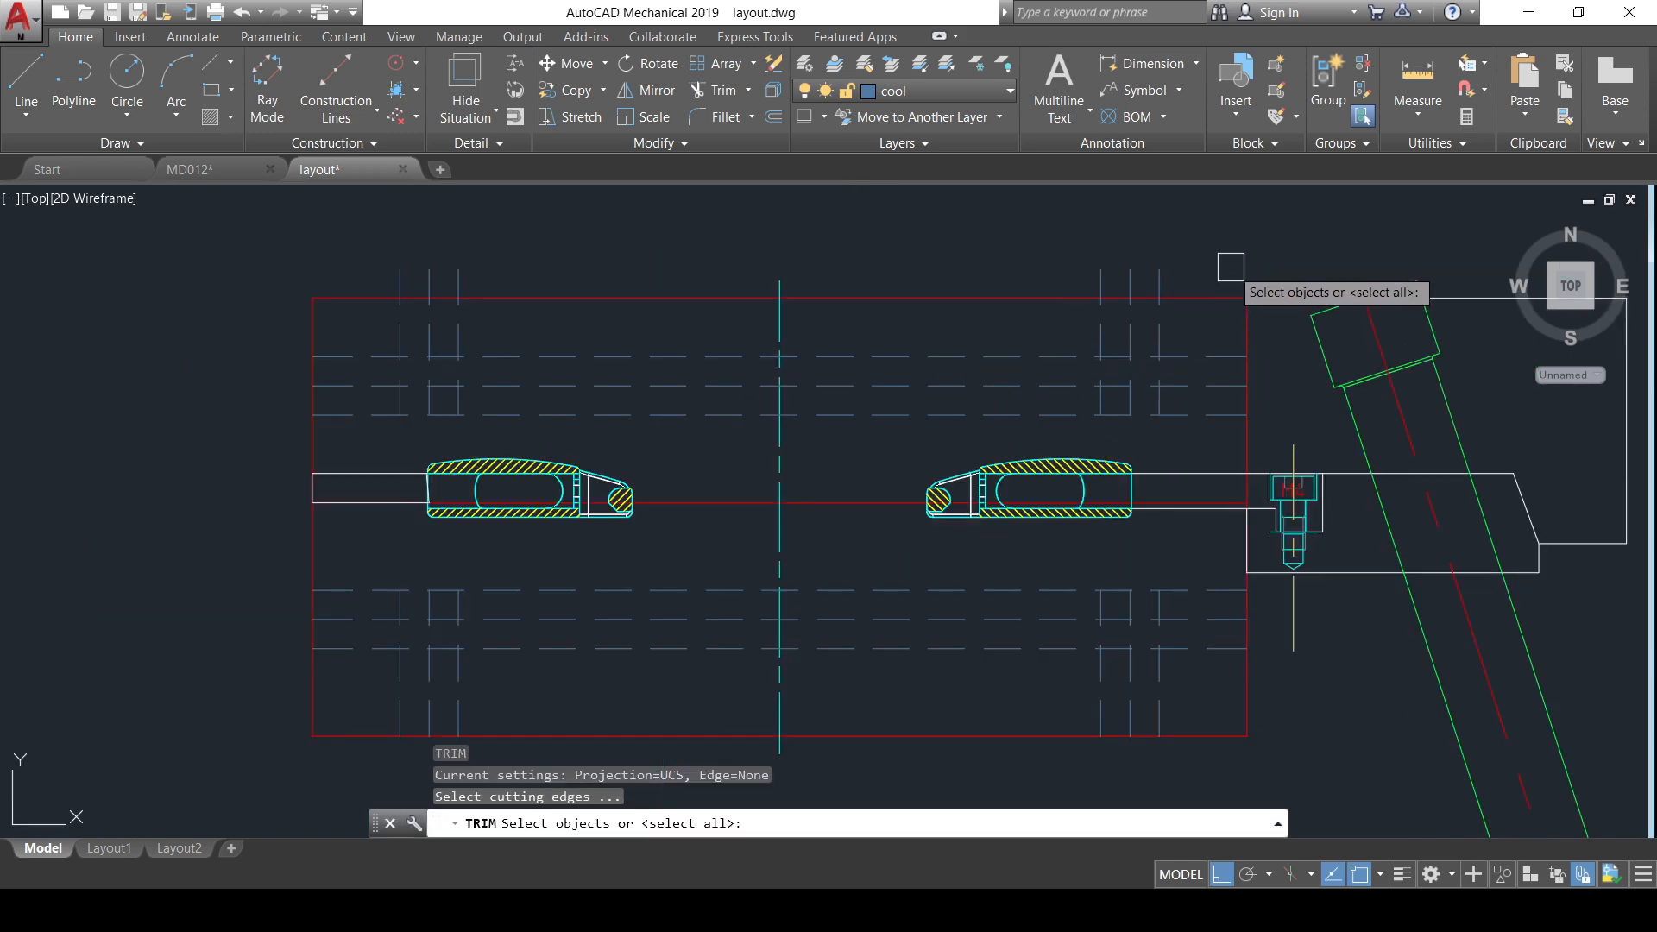
left_click(1224, 271)
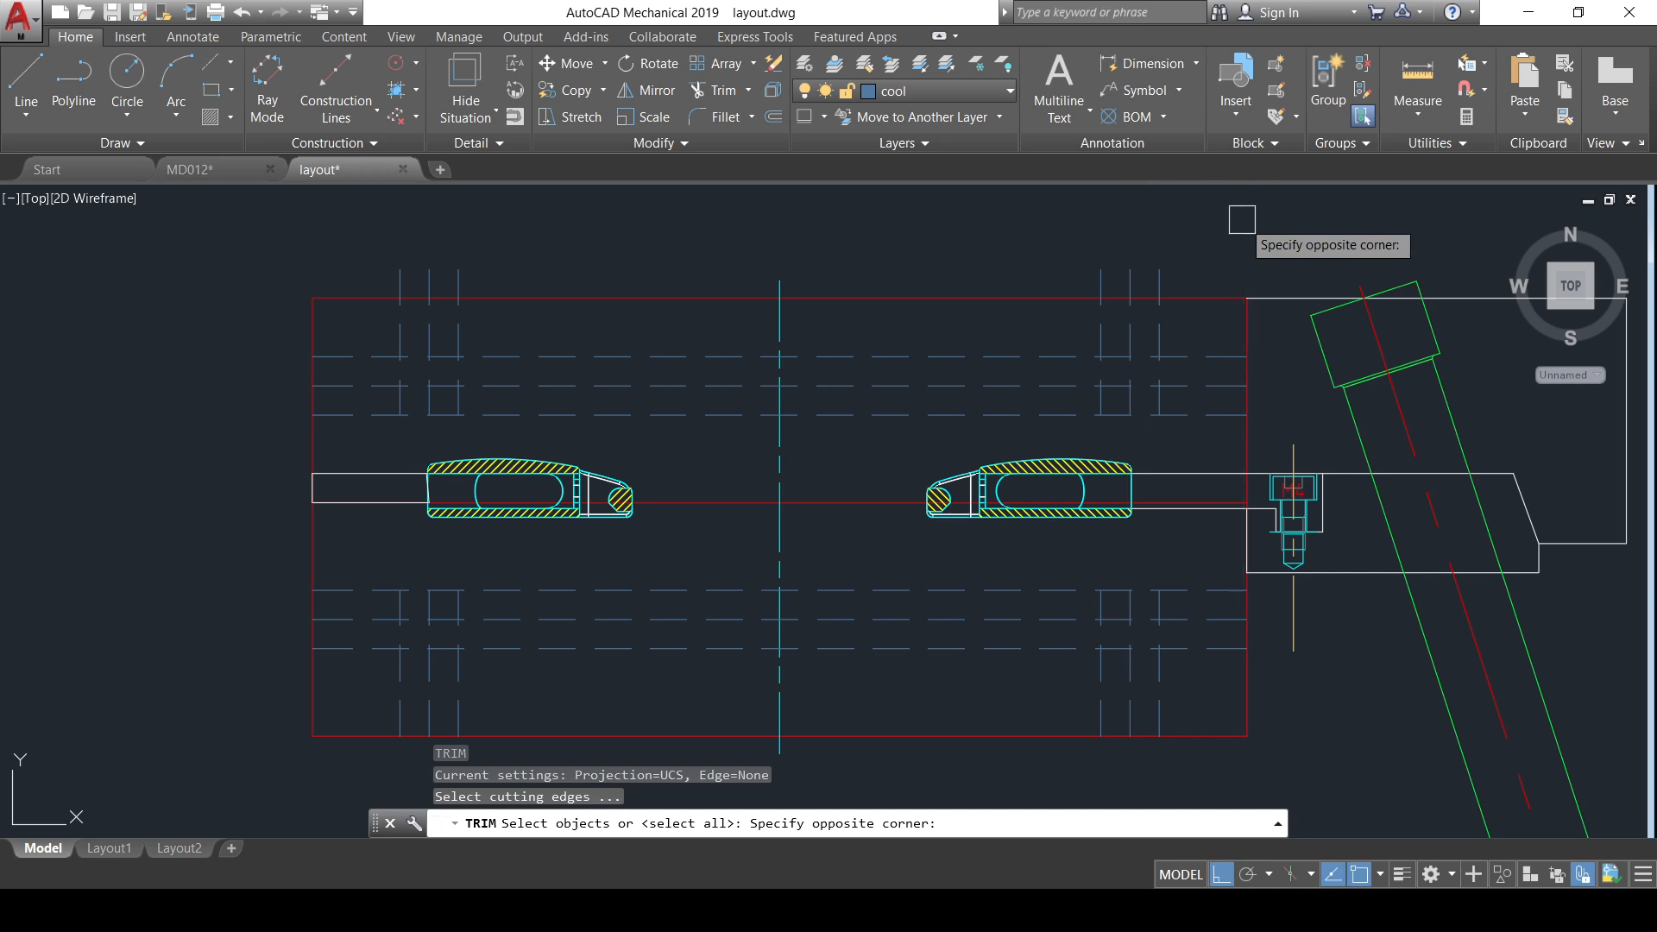
left_click(1230, 246)
key("space")
left_click(1217, 275)
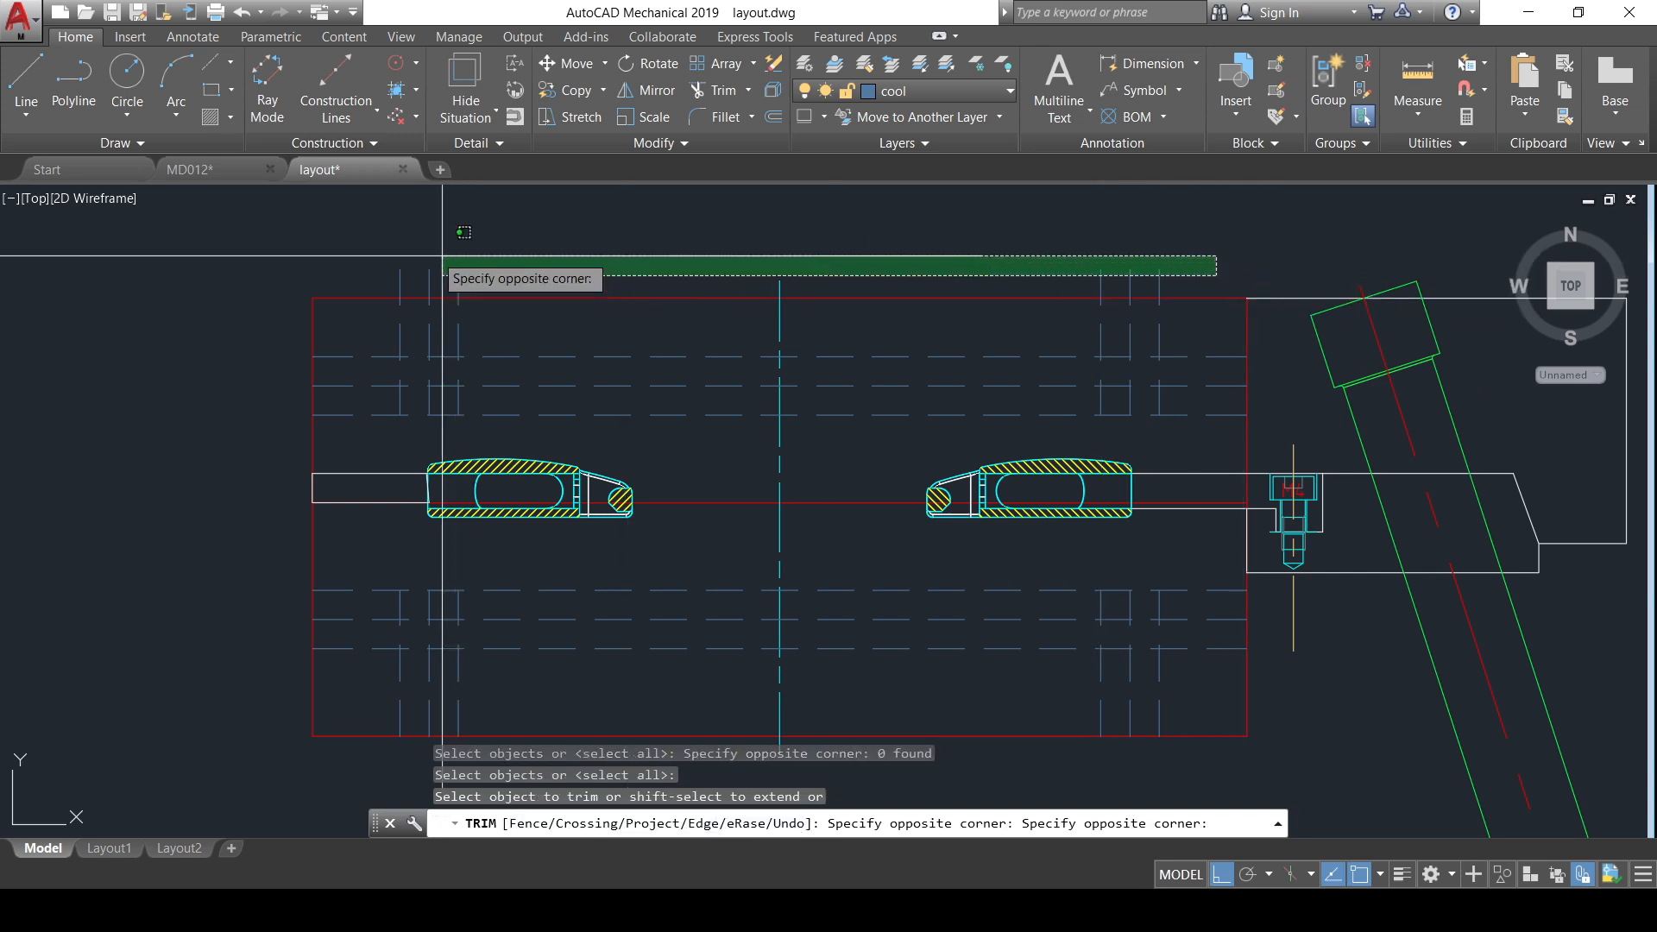
left_click(350, 219)
key("Escape")
- Try a circle of radius 5 at the right-hand crossing of the upper cooling channel centrelines, and undo it
scroll(1142, 277, "down", 4)
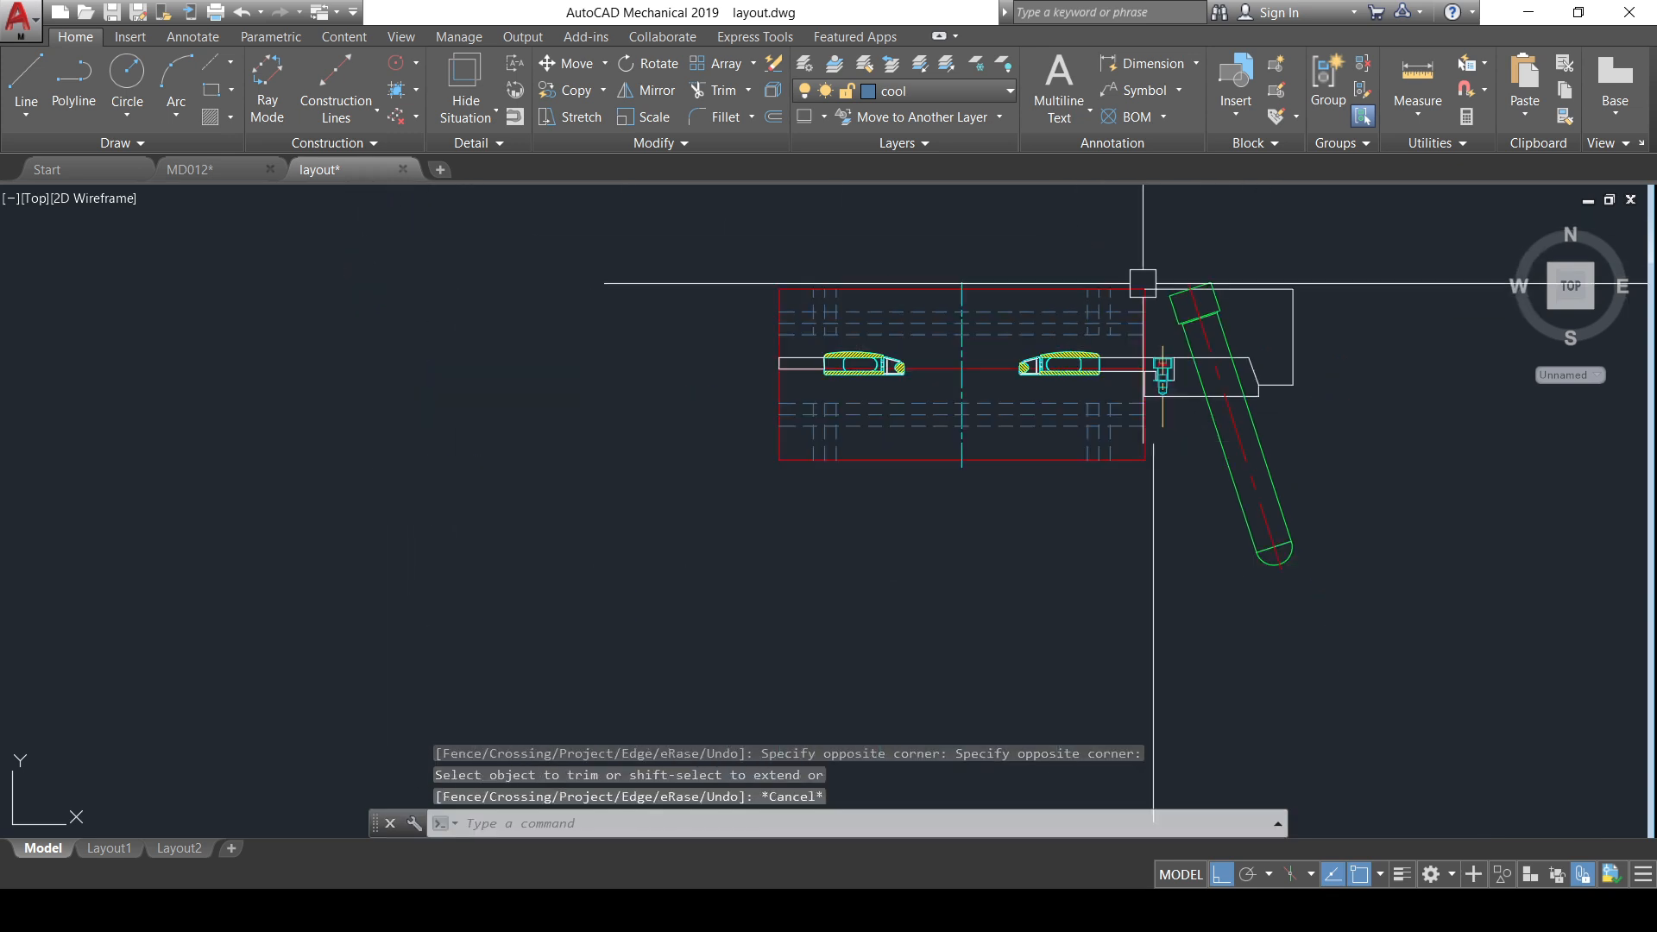
middle_click_drag(1143, 277, 855, 394)
scroll(855, 393, "up", 4)
type("c")
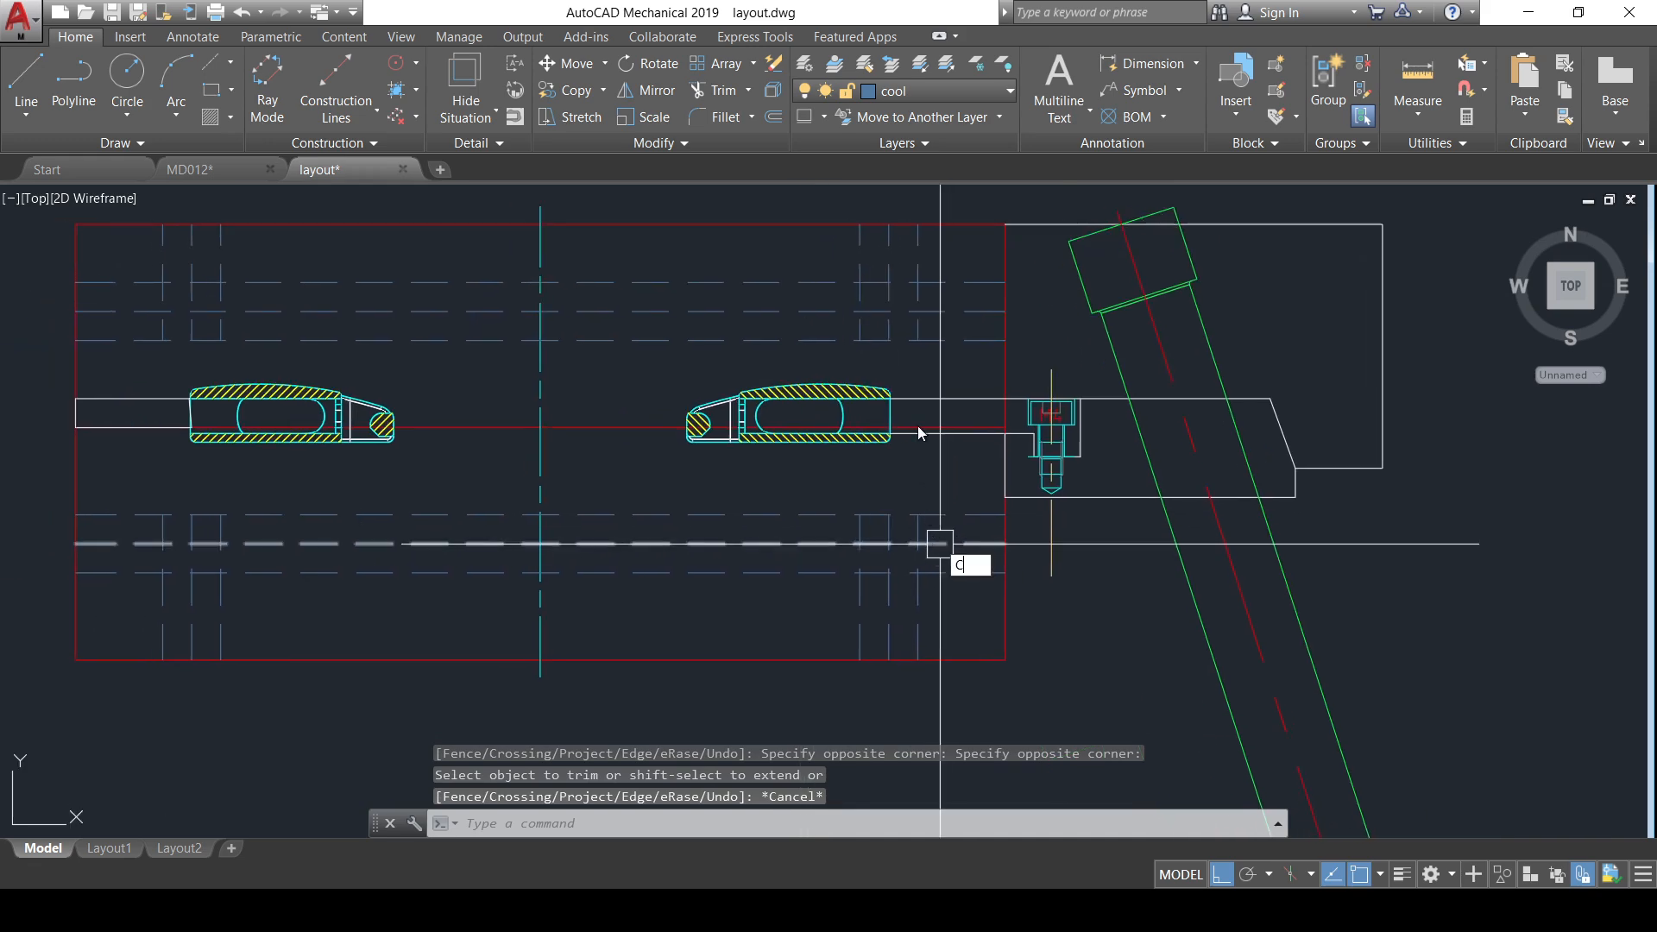
key("space")
left_click(888, 311)
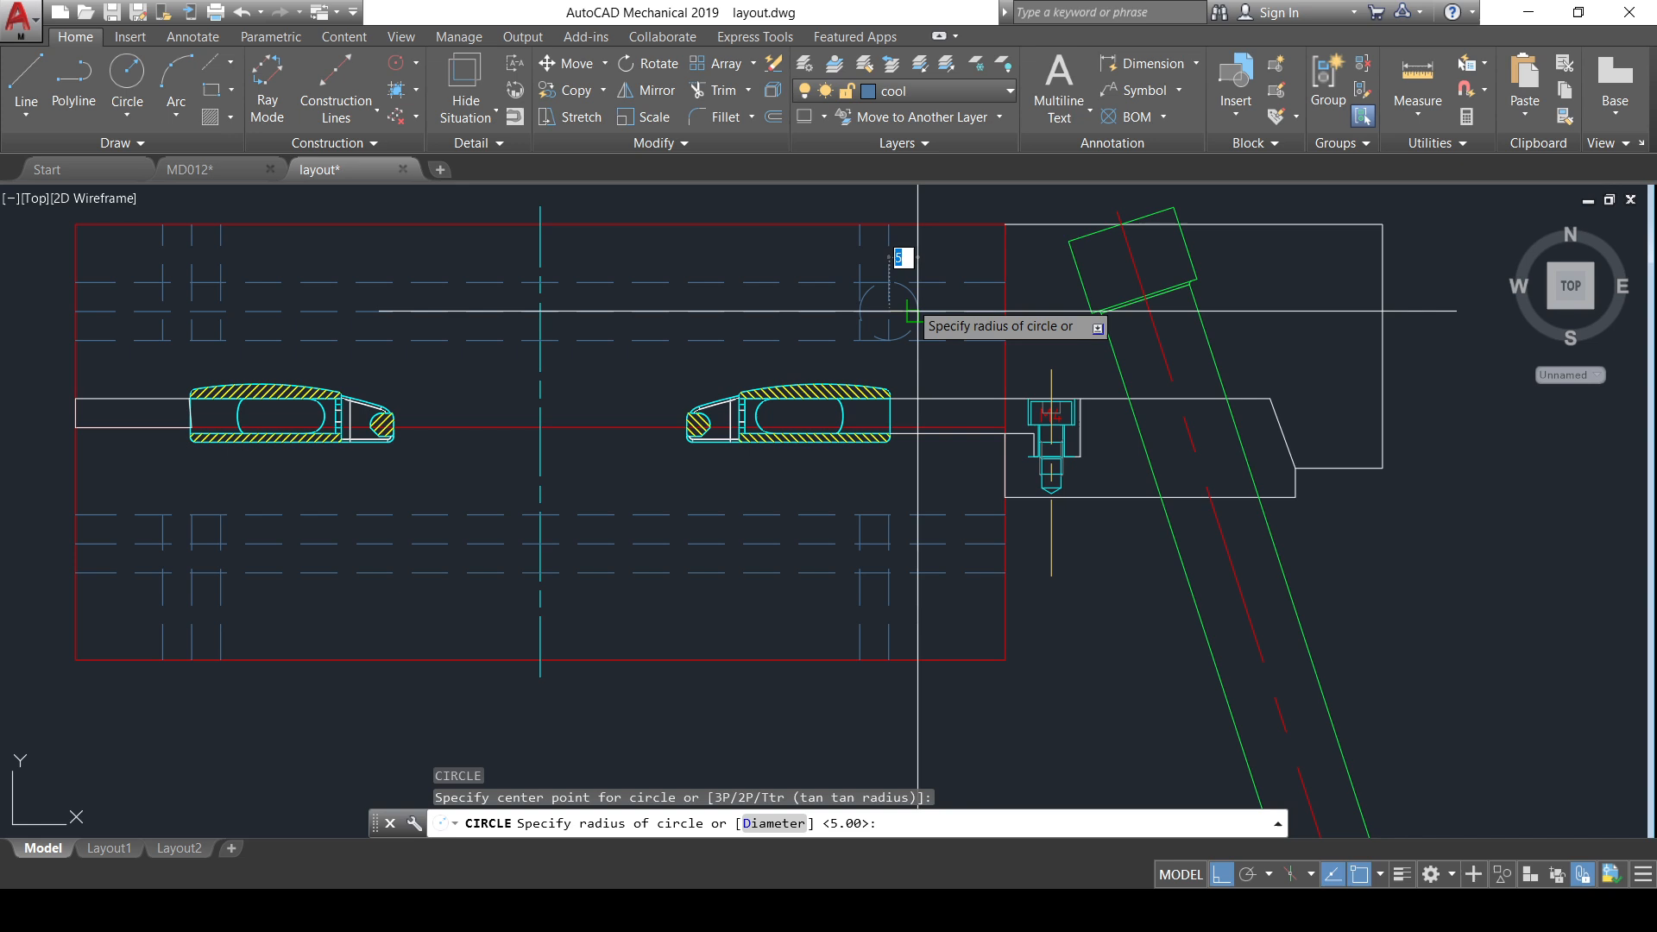
key("Return")
middle_click_drag(950, 579, 958, 523)
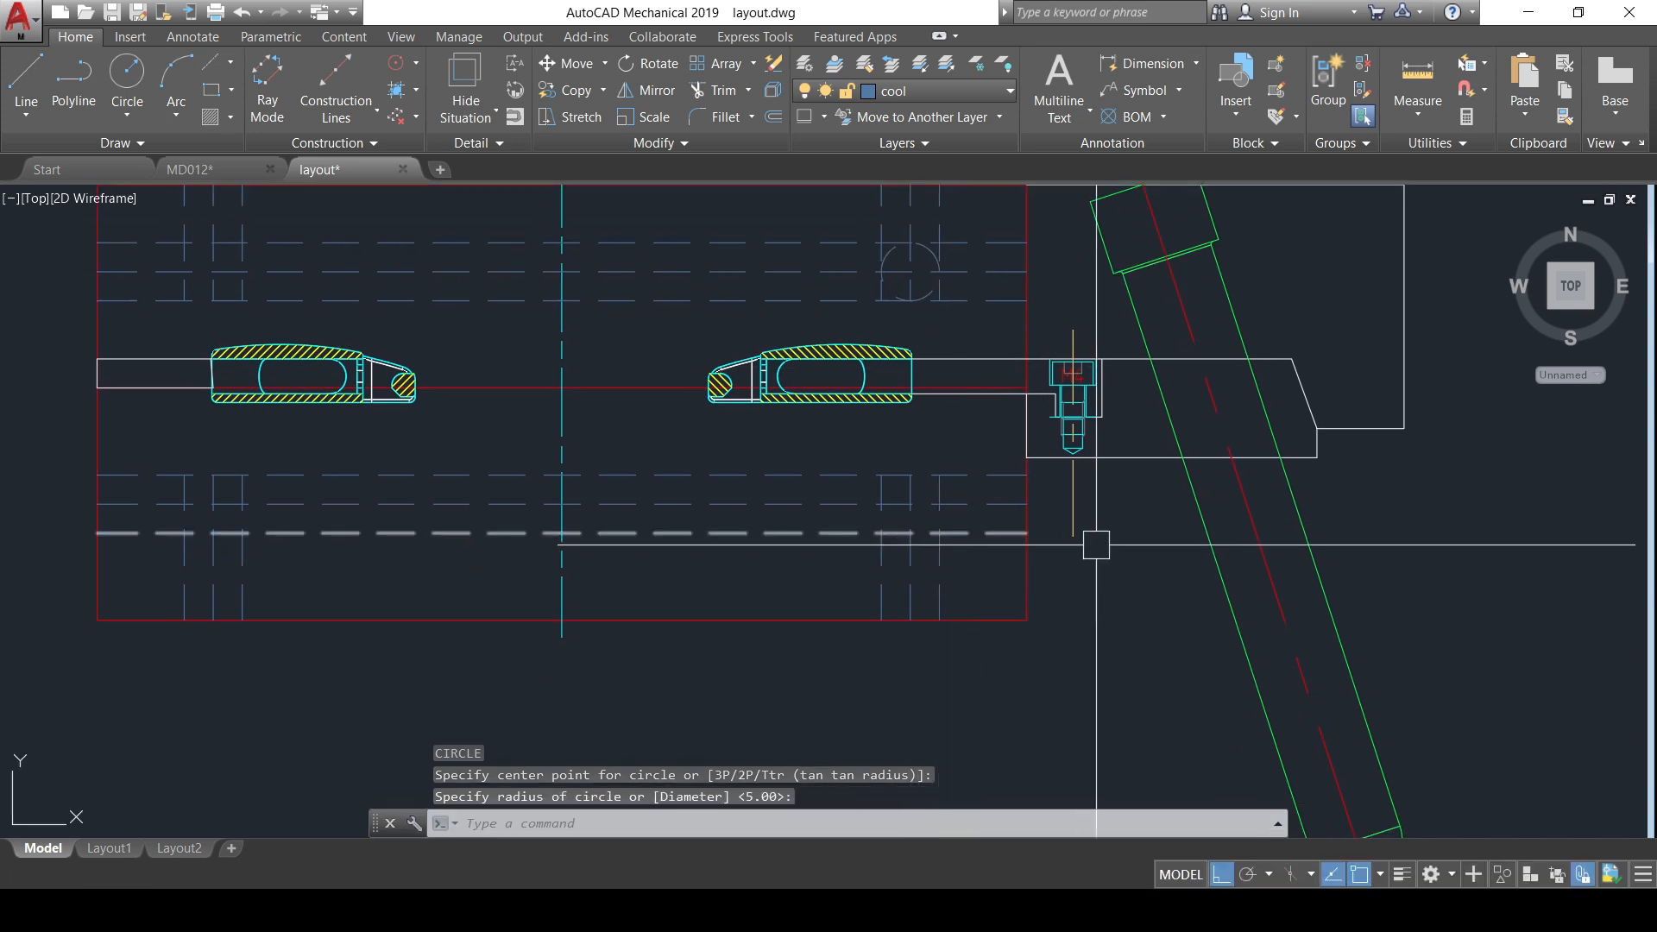
key("ctrl+z")
key("ctrl+z")
- Examine the whole mould layout, comparing the plan view's cavities, runner and cooling channels with the section view
scroll(1031, 464, "down", 8)
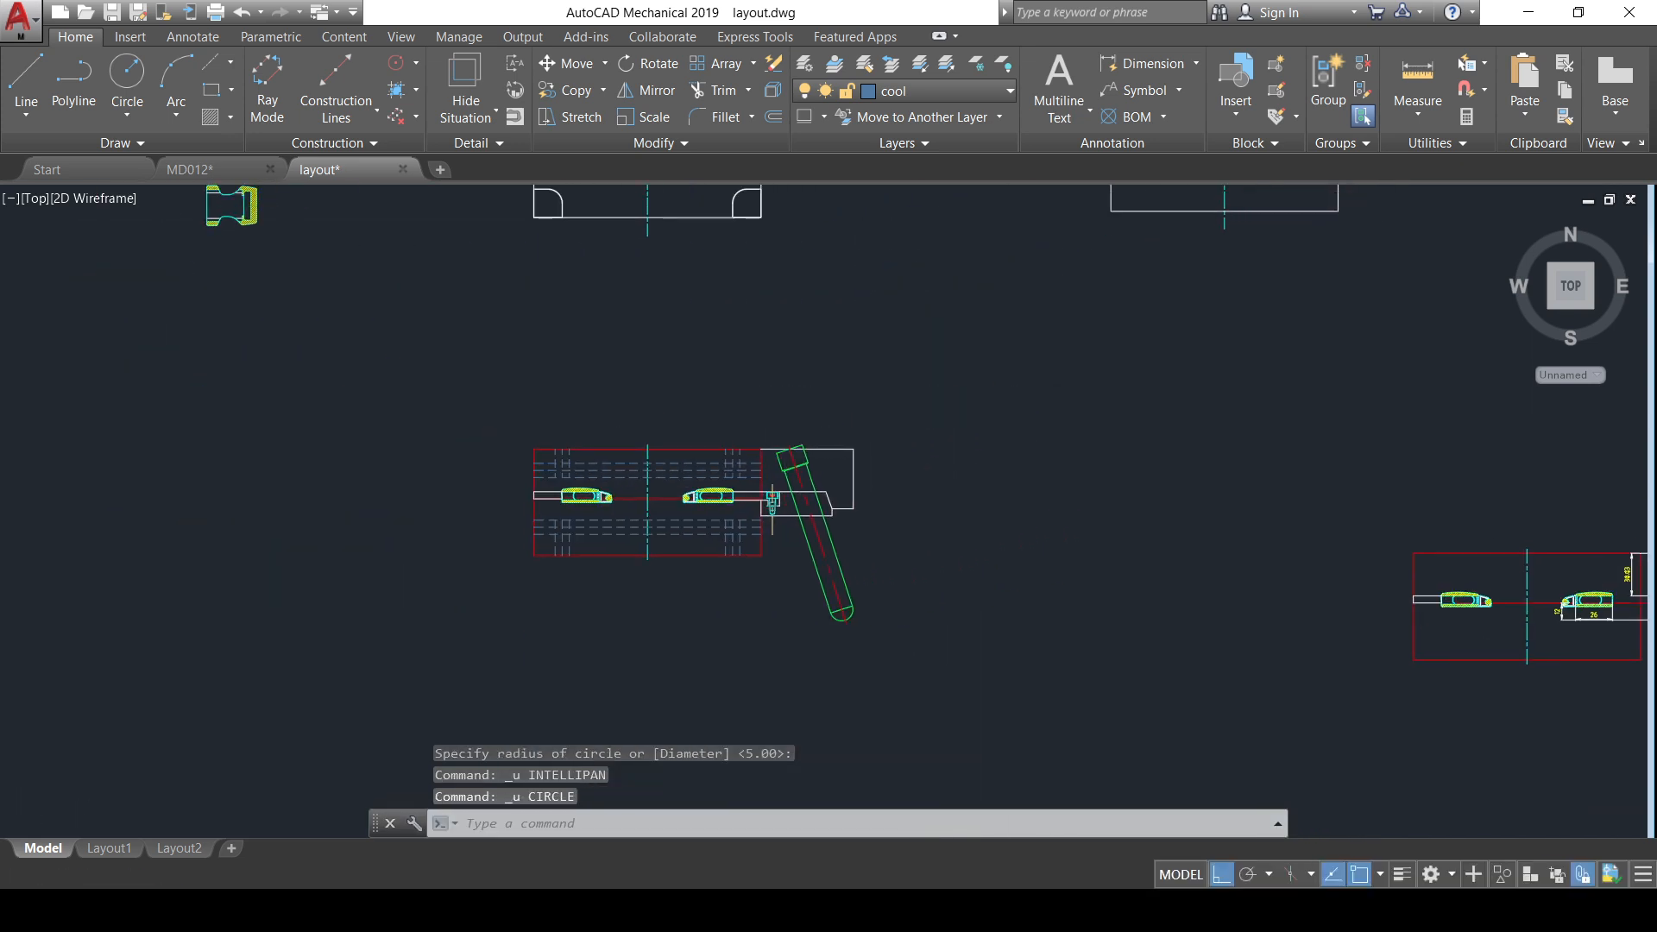
middle_click_drag(519, 498, 547, 474)
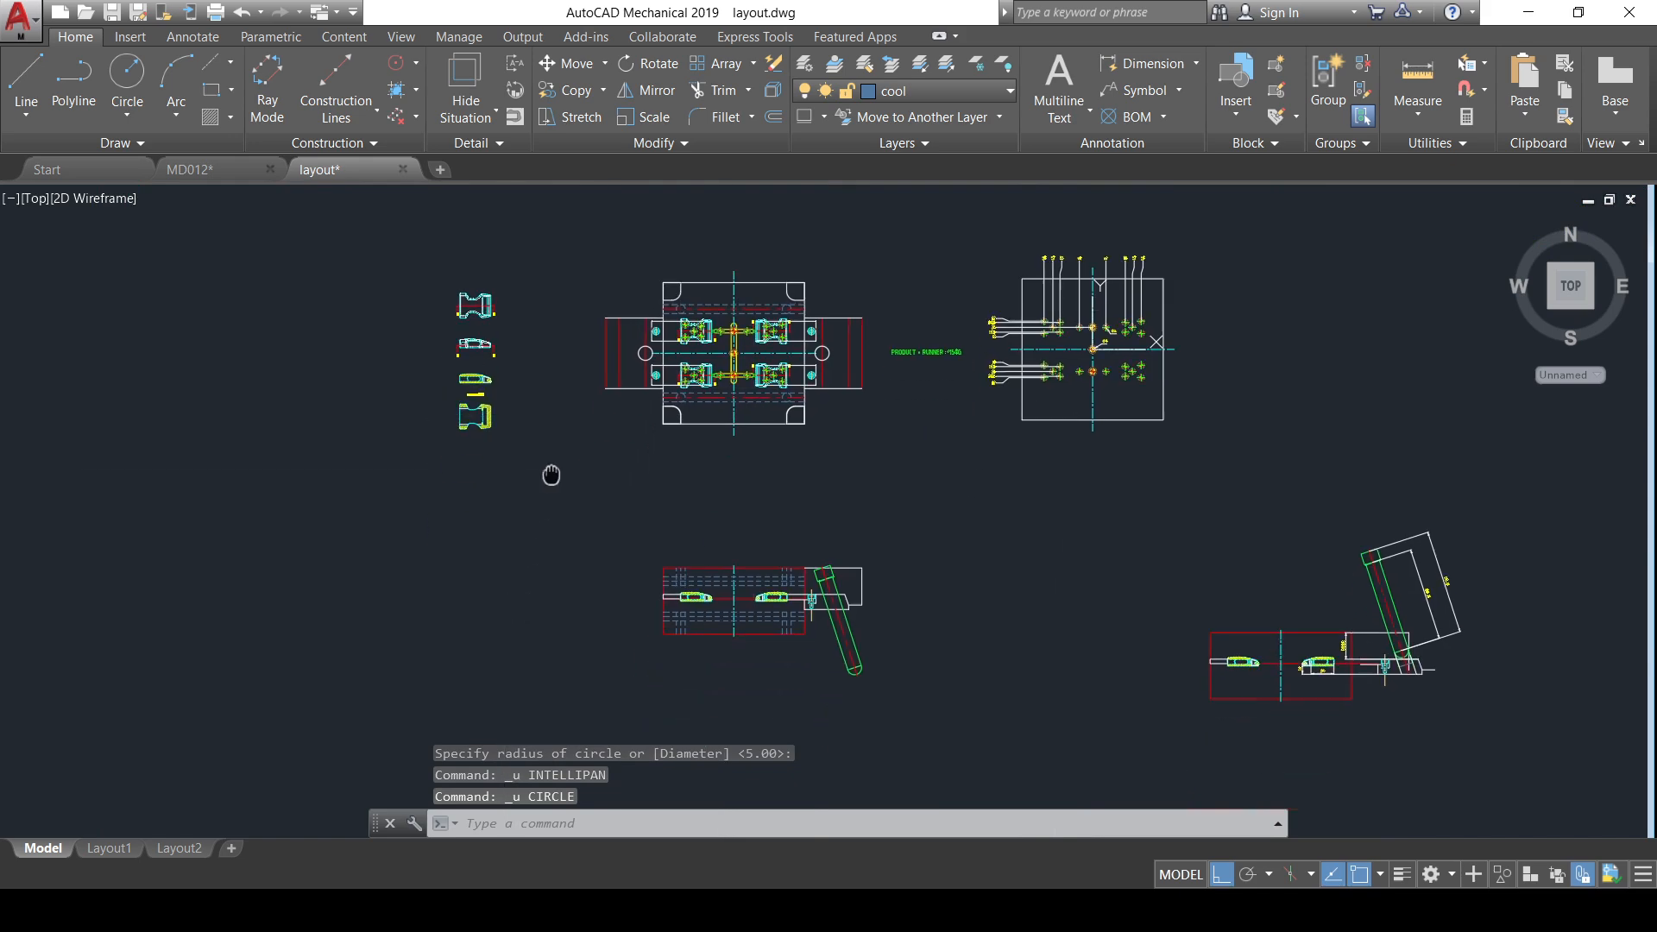
middle_click_drag(936, 392, 910, 464)
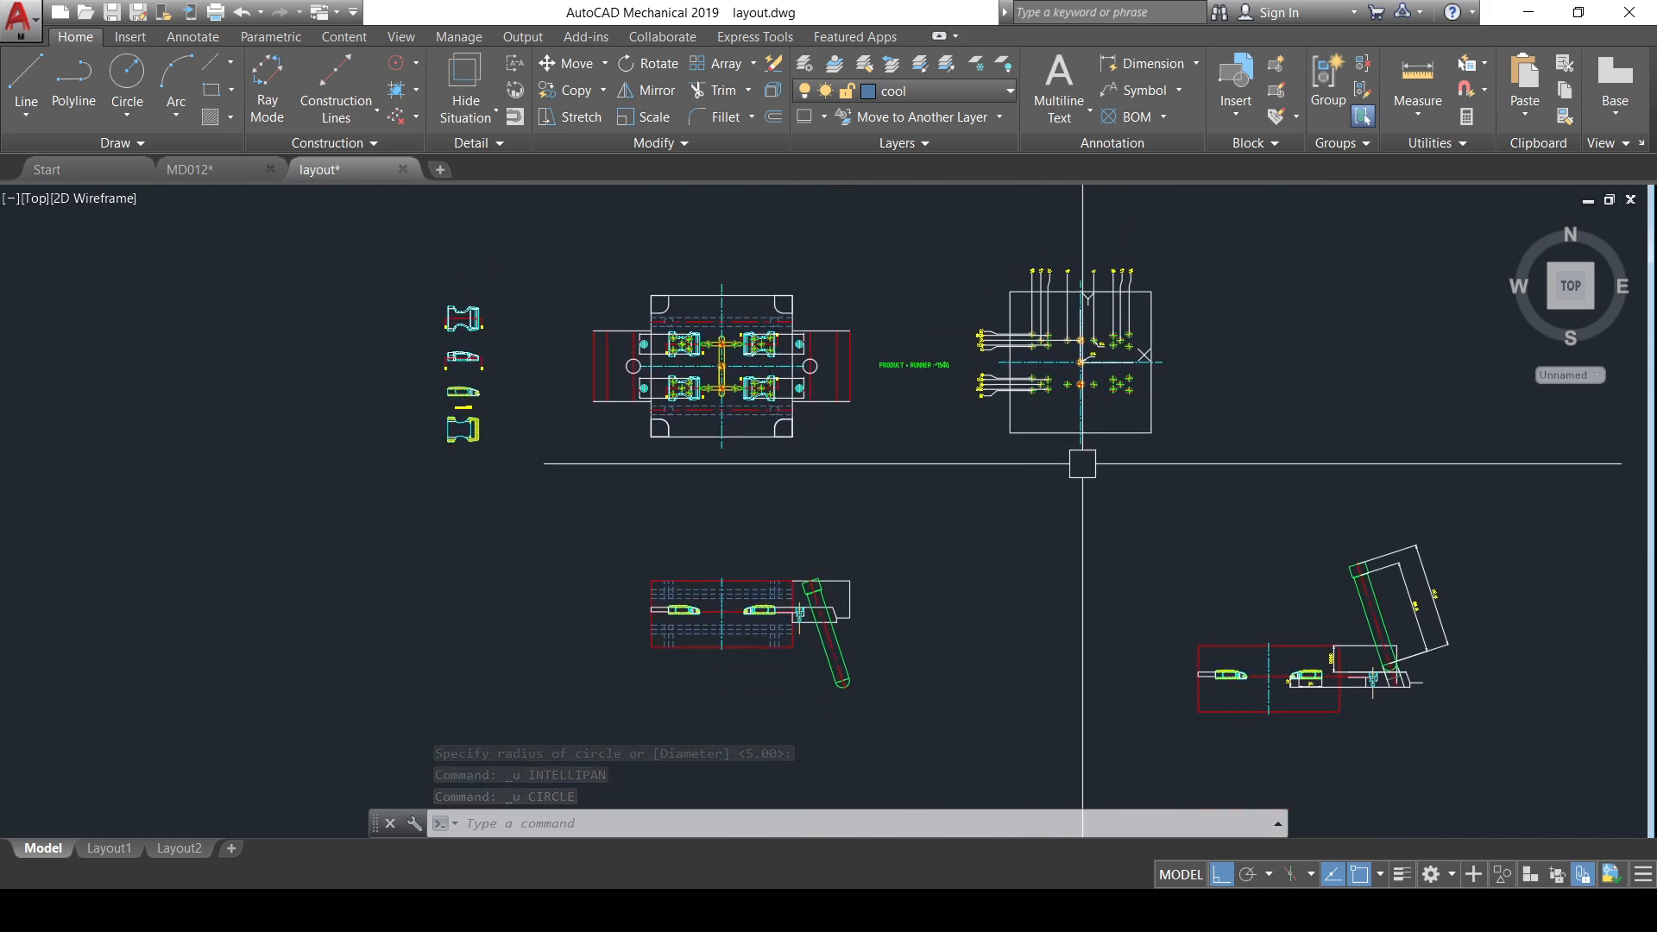
scroll(774, 414, "up", 2)
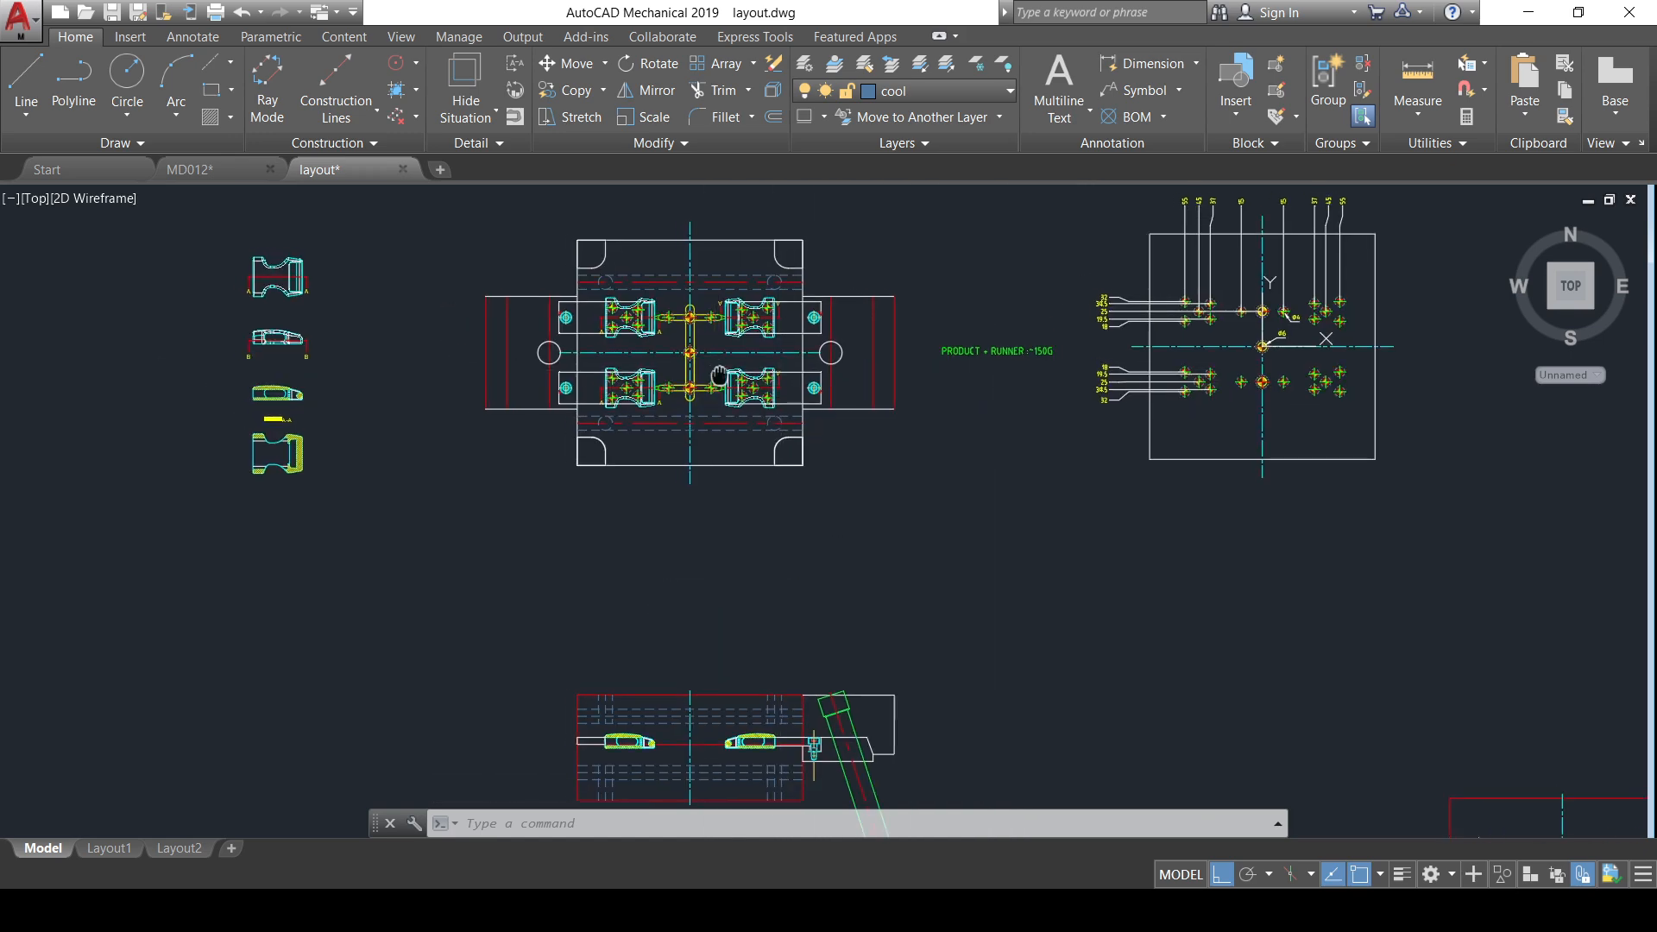
scroll(677, 310, "up", 3)
scroll(716, 306, "up", 4)
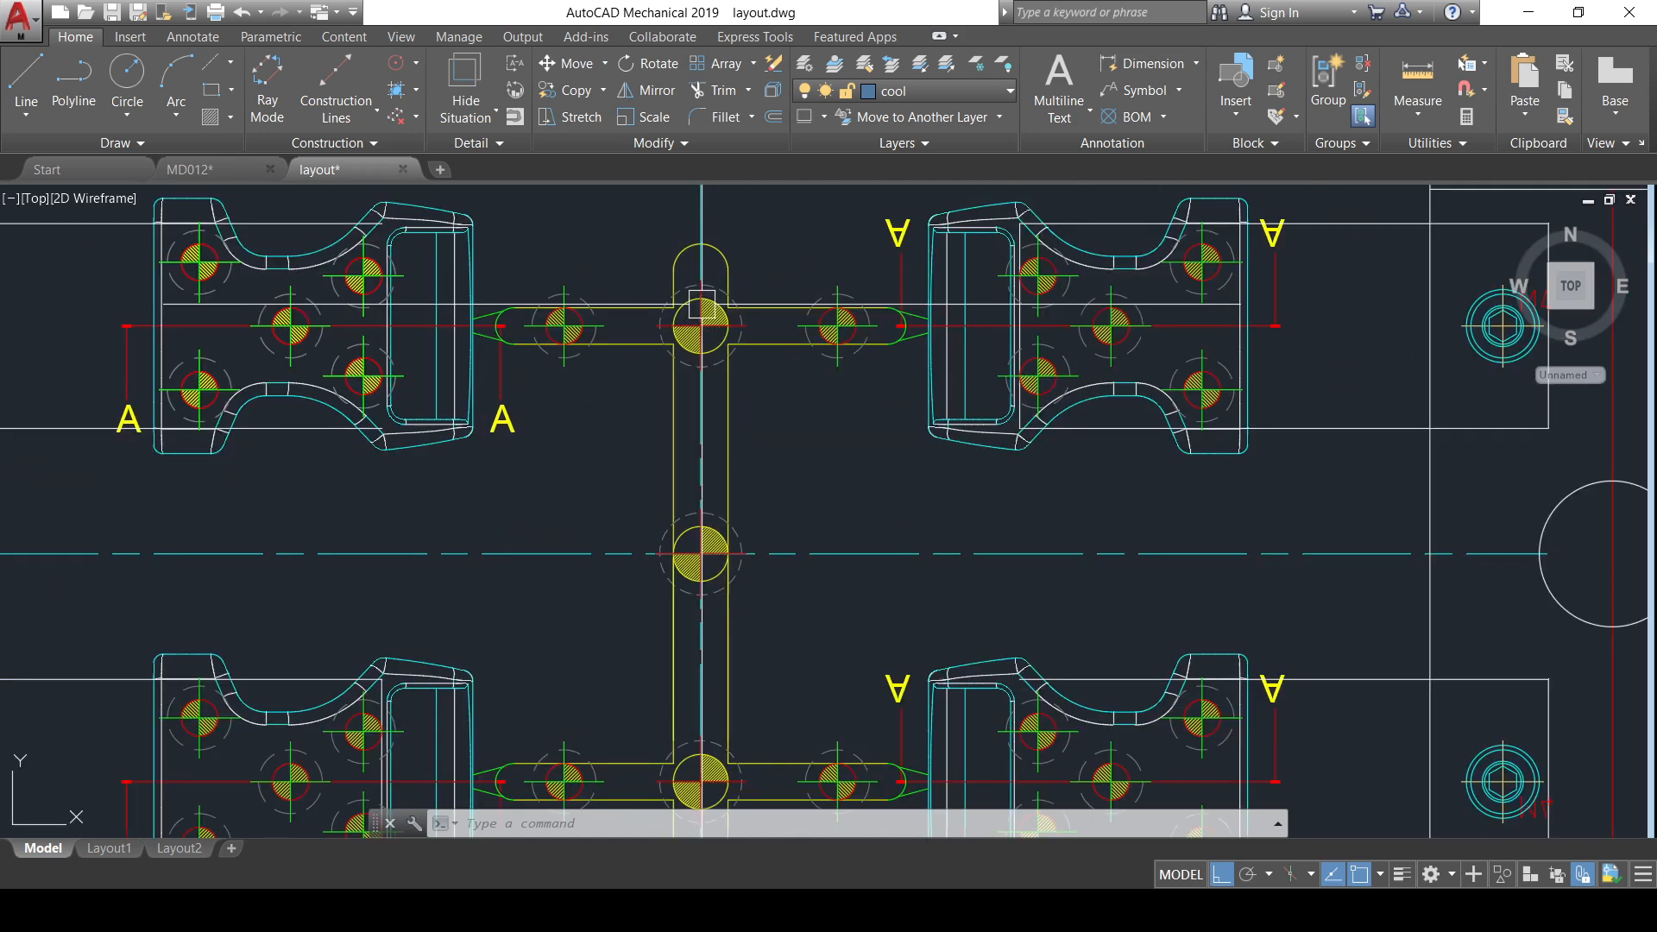
scroll(757, 420, "down", 4)
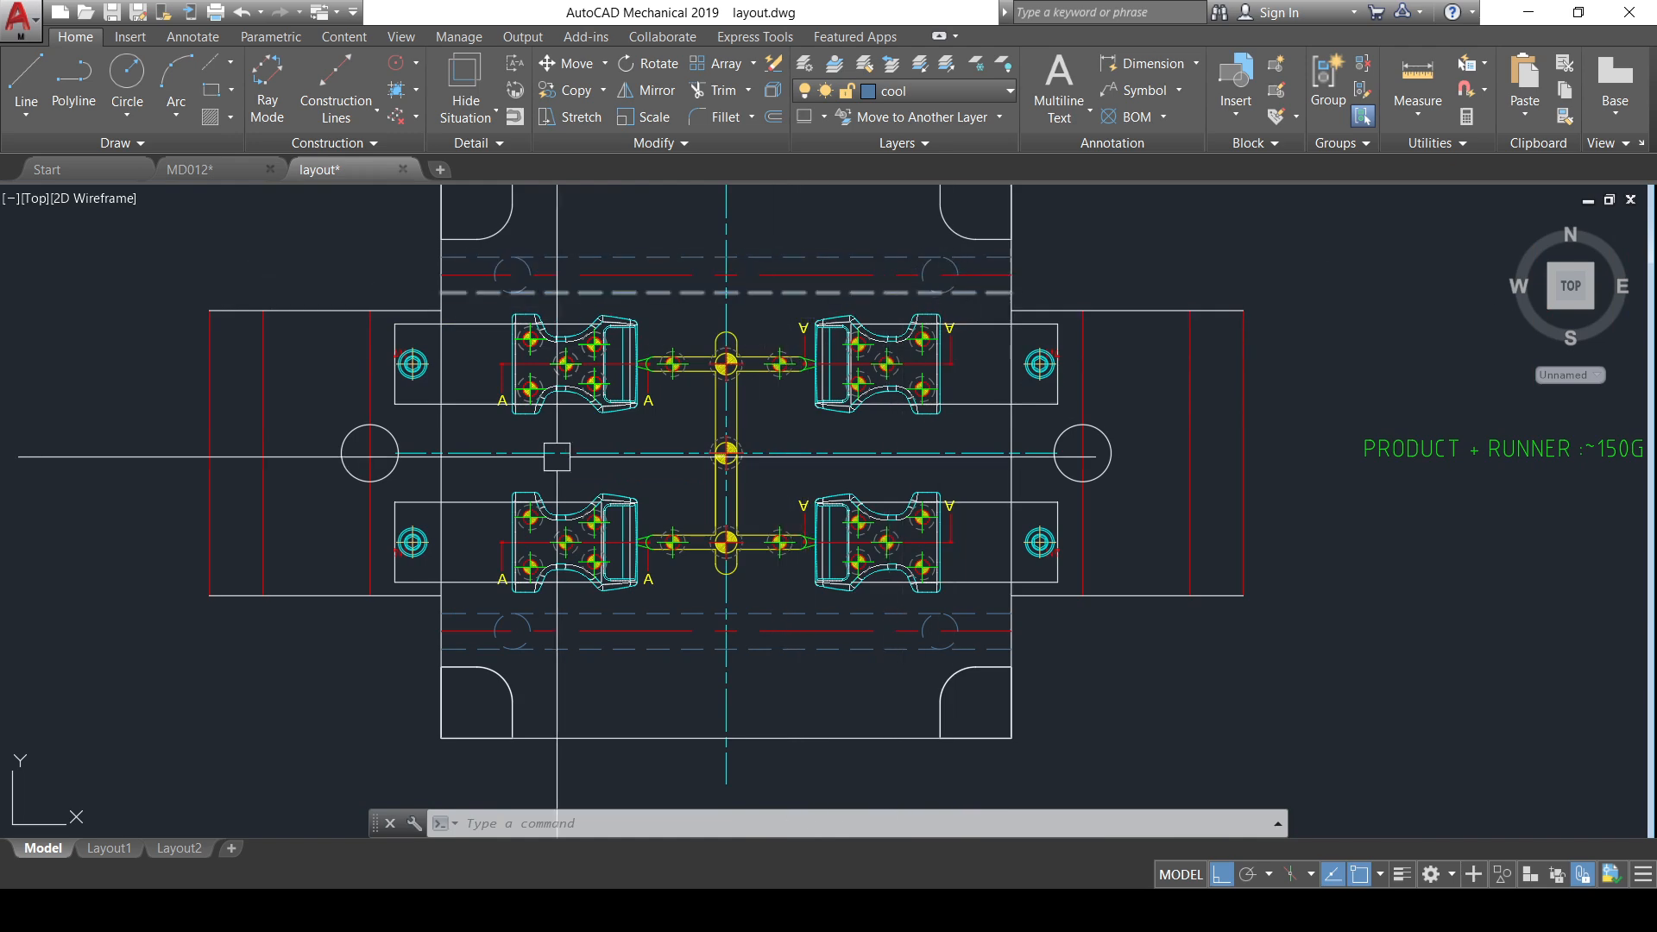
scroll(713, 459, "down", 2)
middle_click_drag(917, 503, 884, 431)
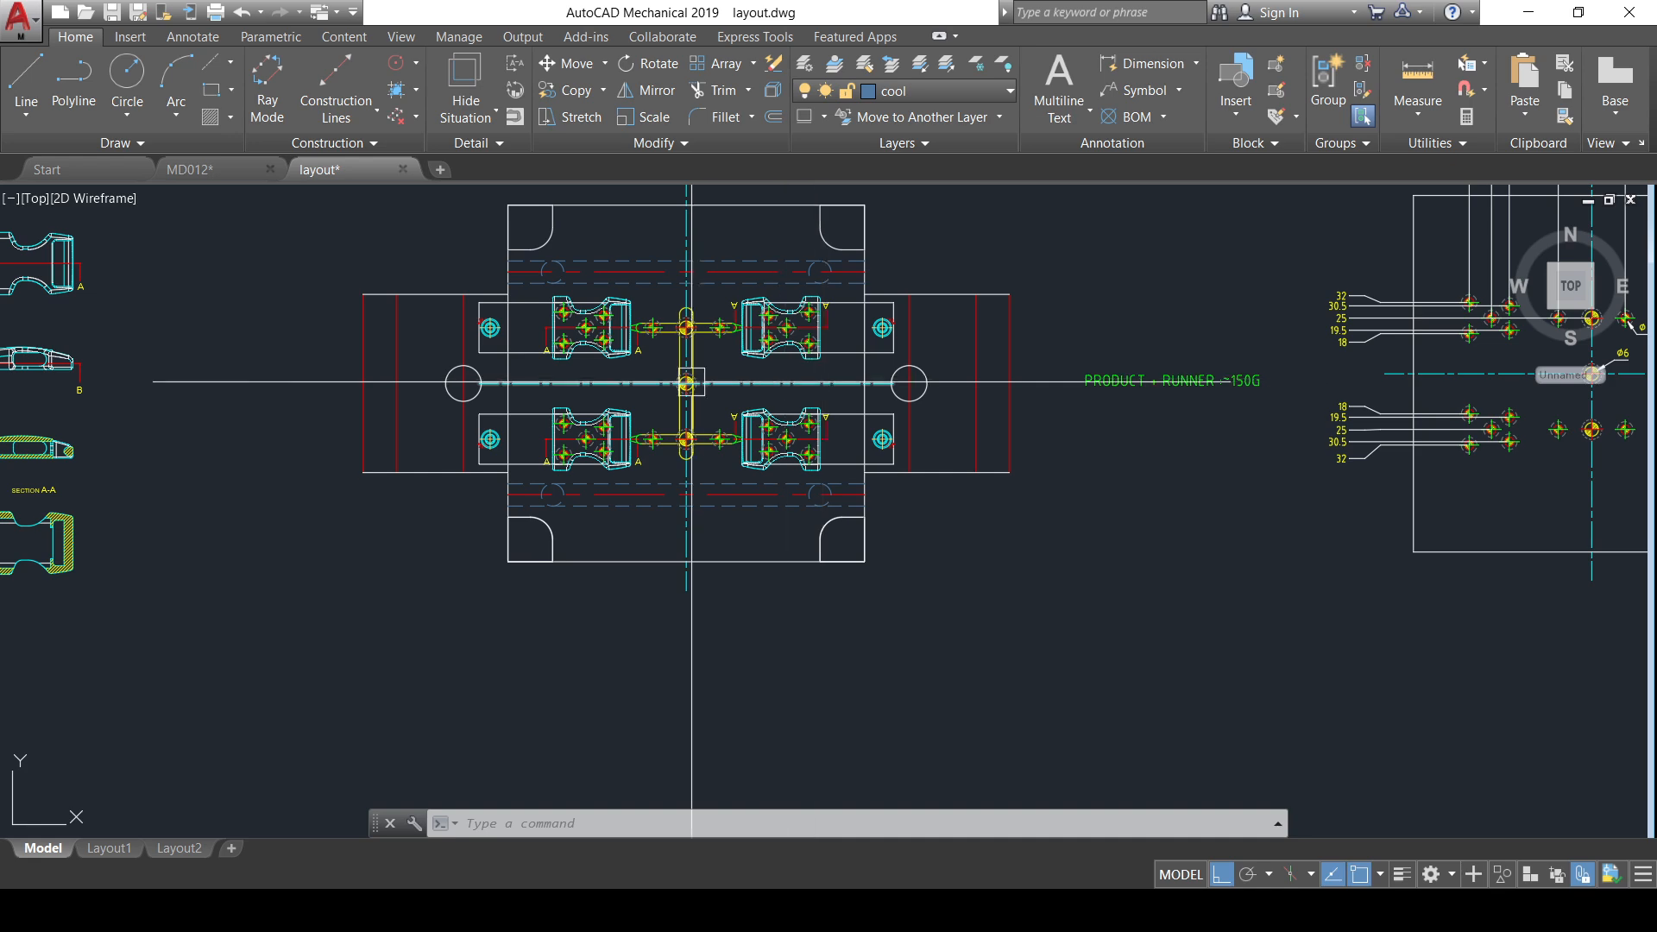
scroll(691, 382, "down", 2)
middle_click_drag(806, 526, 821, 404)
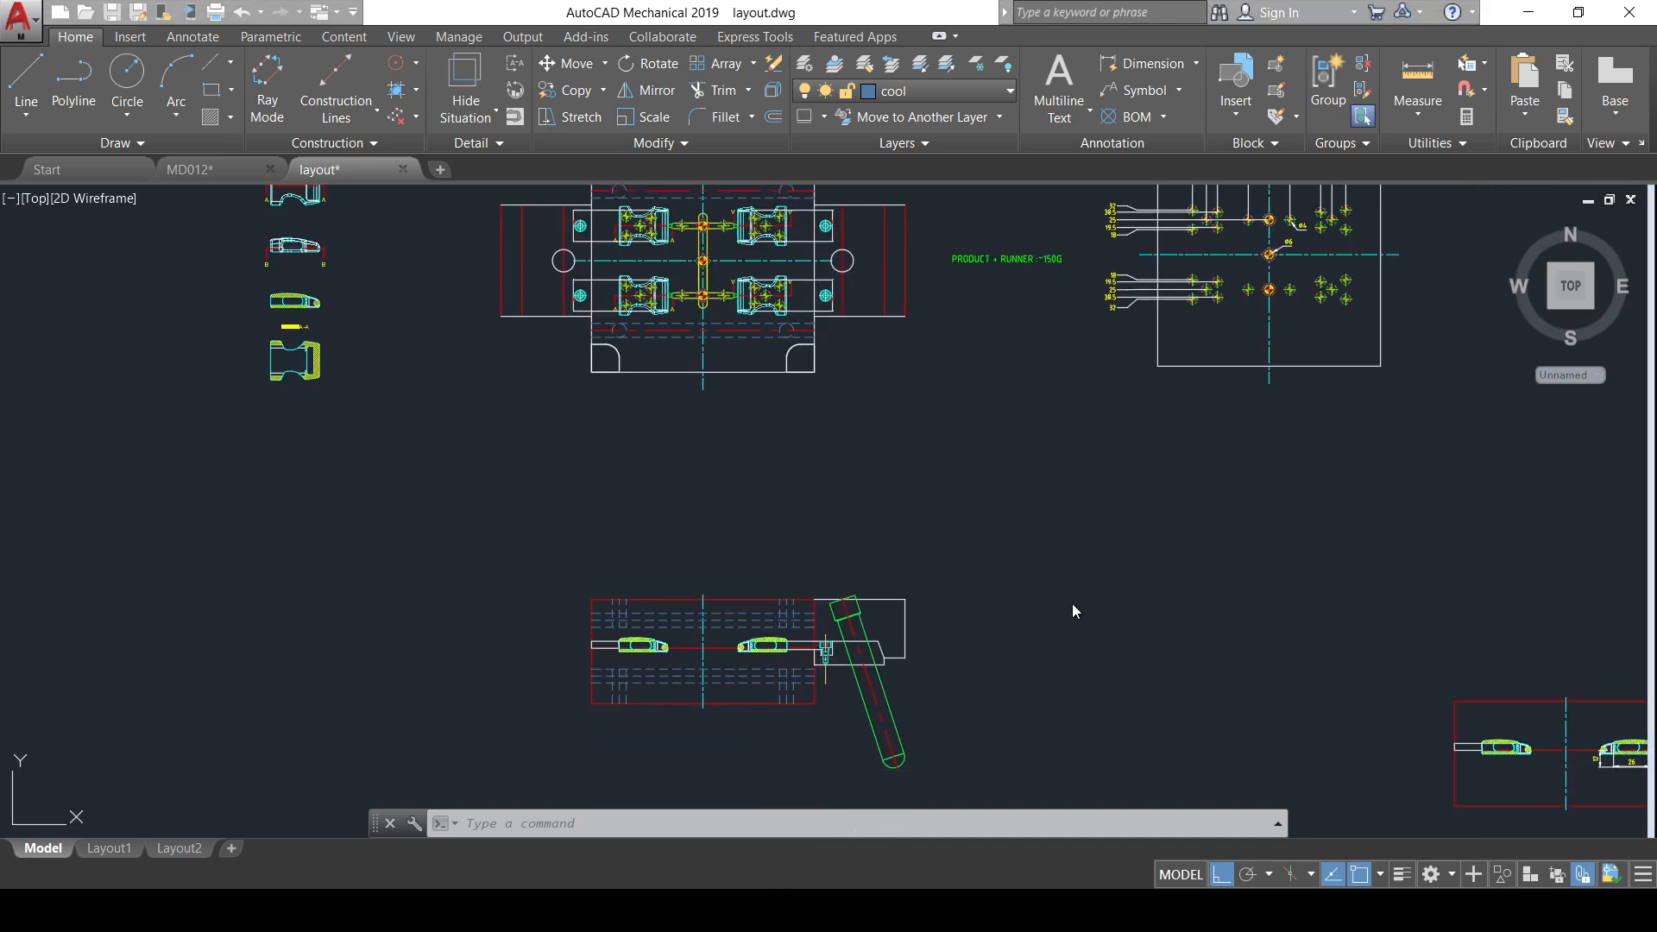